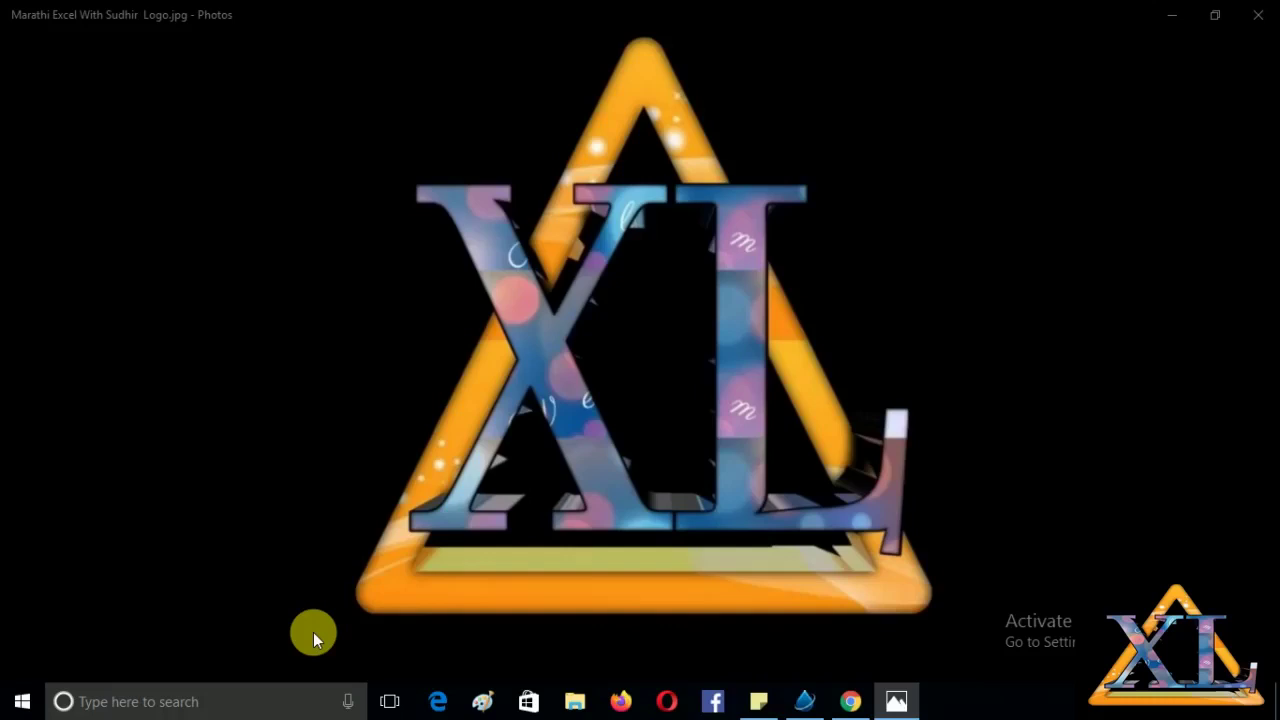
Search the computer for "micro" and launch Excel 2016.
{"action": "left_click", "coordinate": [28, 702]}
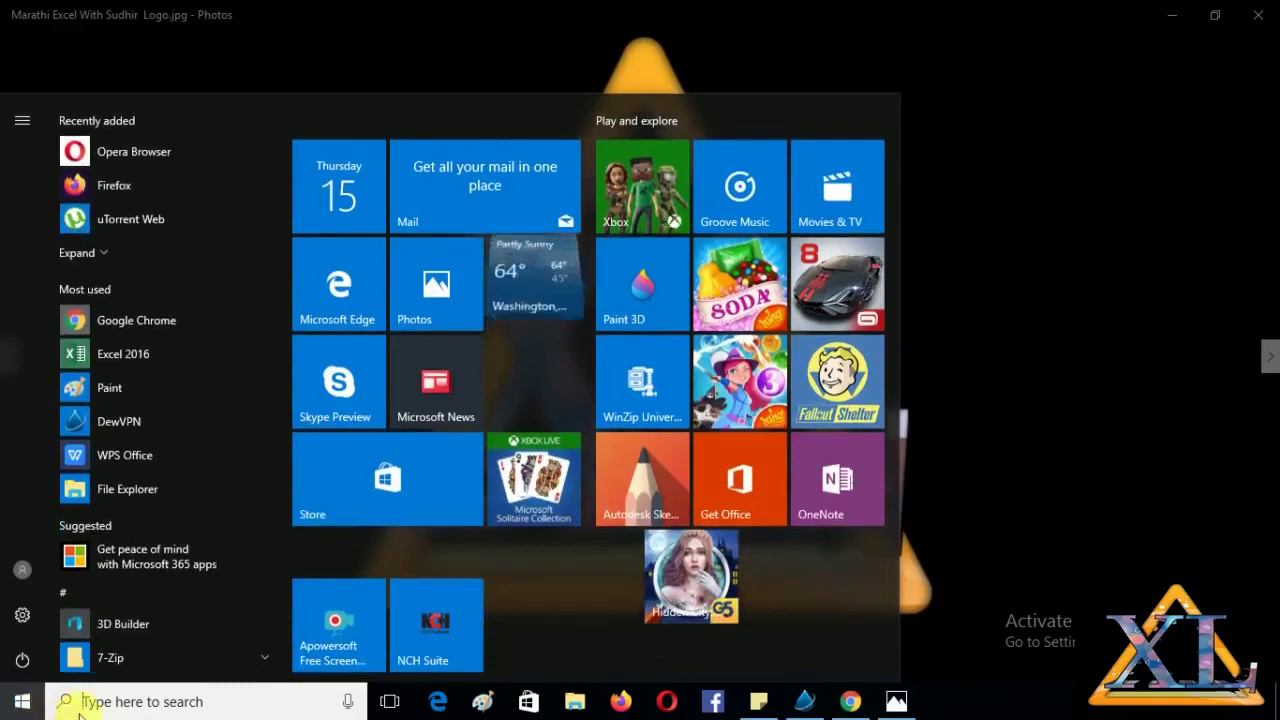
{"action": "left_click", "coordinate": [115, 701]}
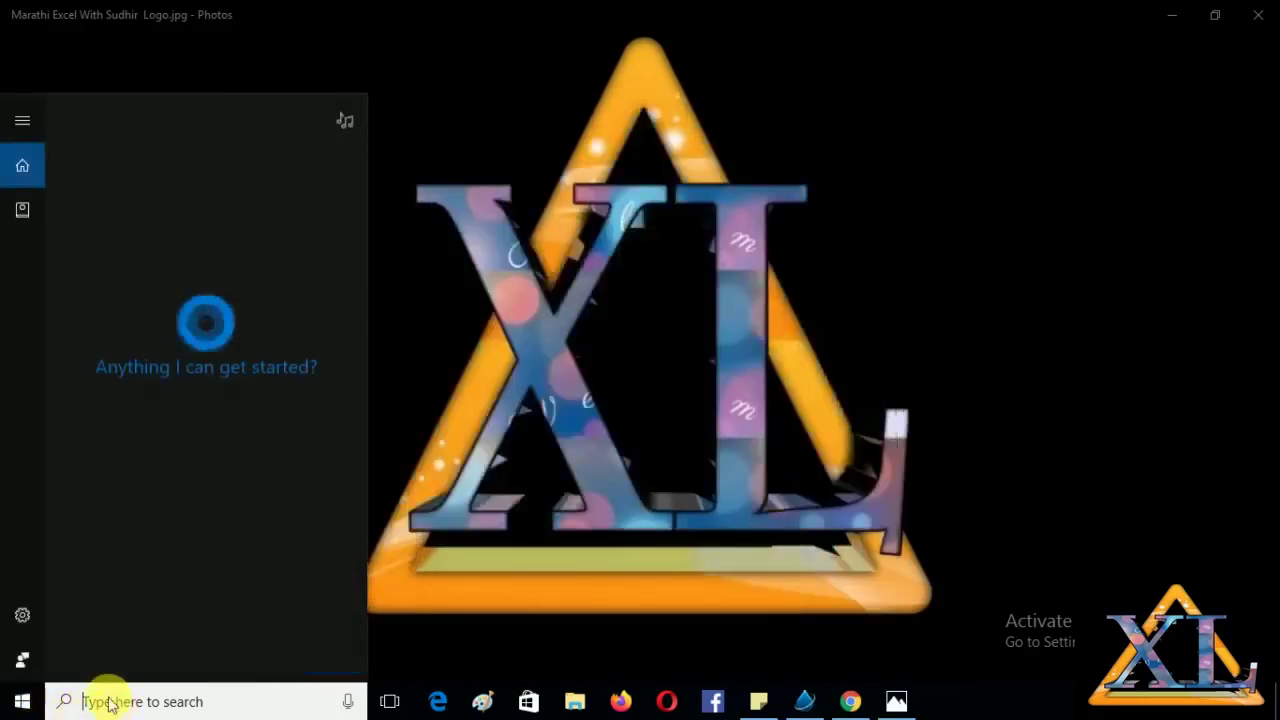
{"action": "type", "text": "m"}
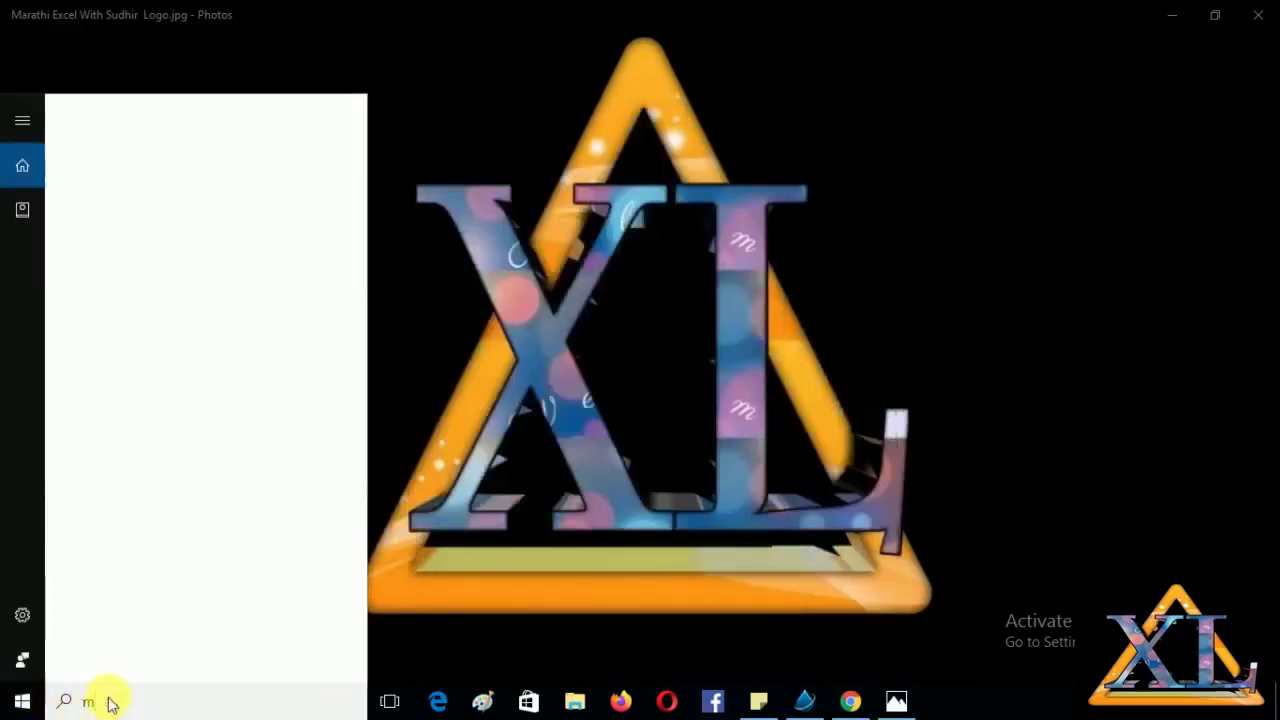
{"action": "type", "text": "ic"}
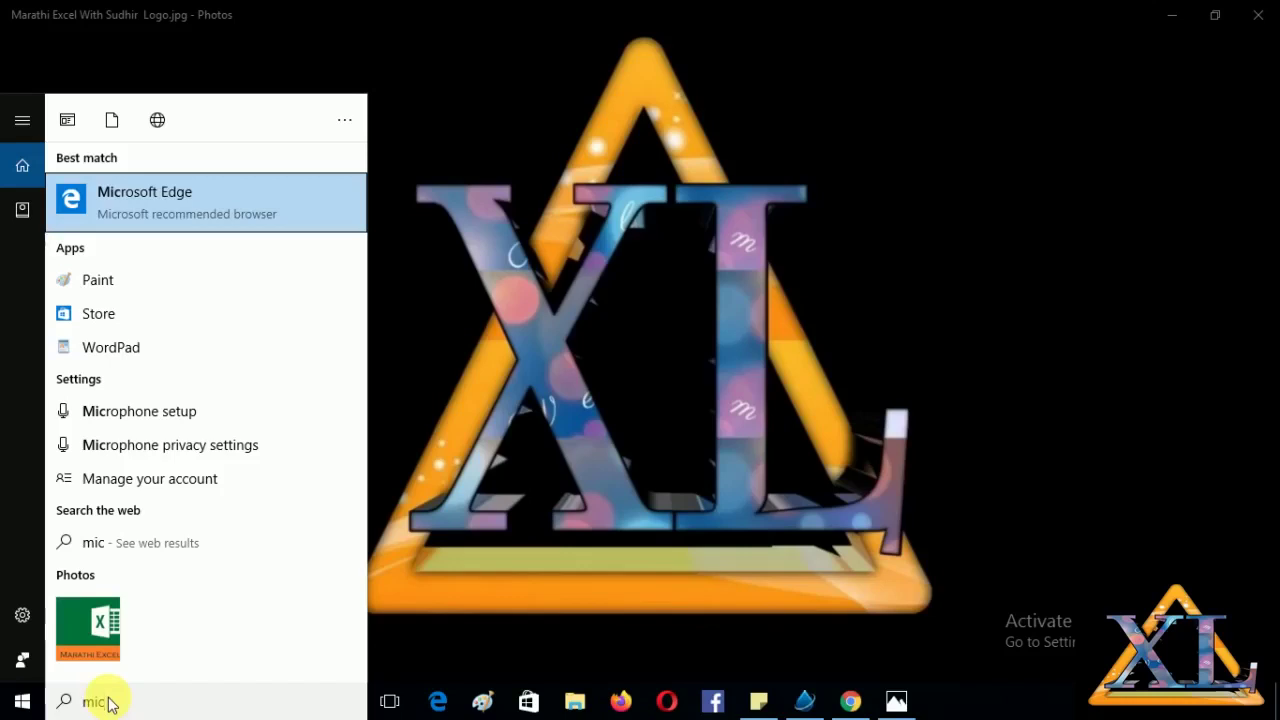
{"action": "type", "text": "ro"}
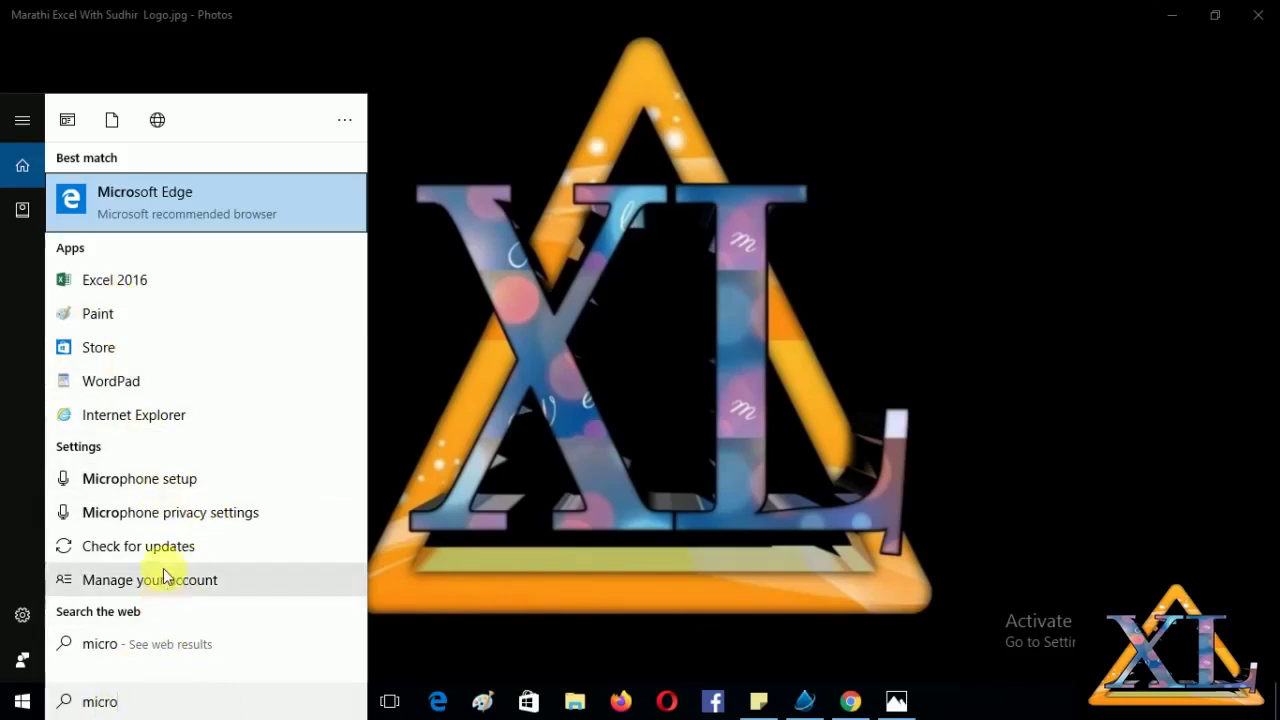
{"action": "left_click", "coordinate": [148, 283]}
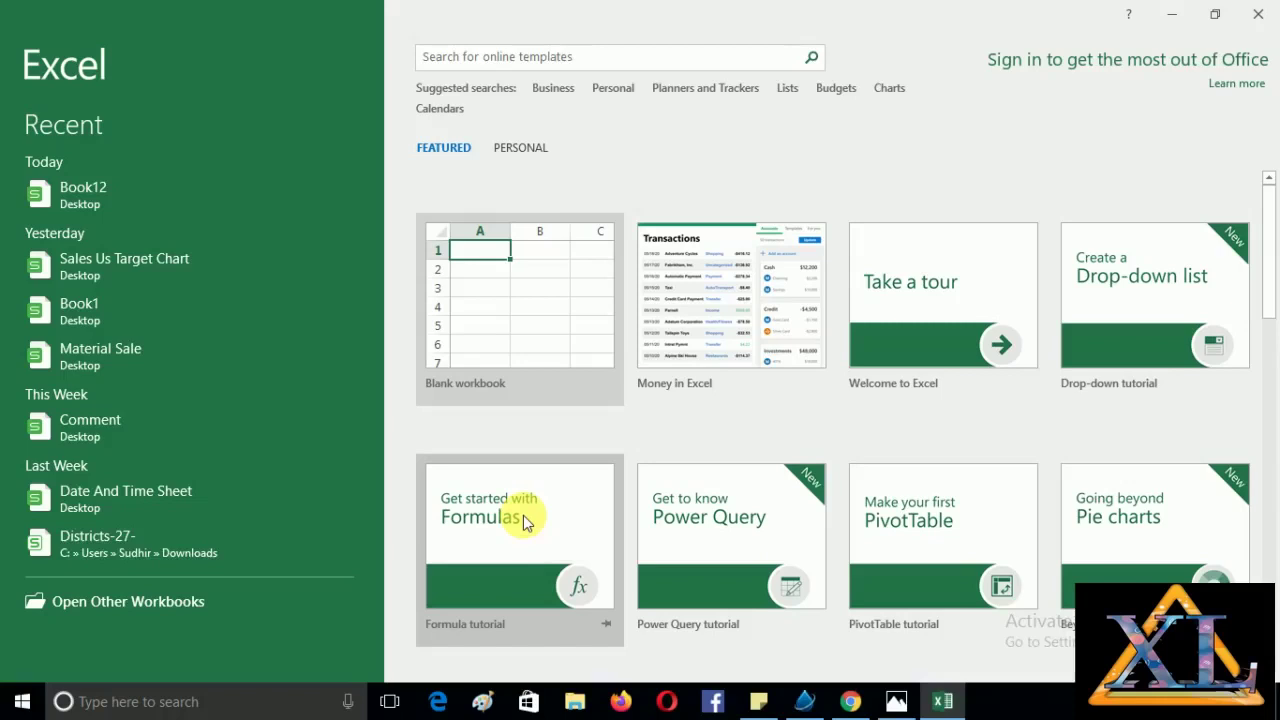
Browse the featured workbook templates through to the end of the list and return to the blank workbook.
{"action": "scroll", "coordinate": [516, 526], "scroll_direction": "down", "scroll_amount": 2}
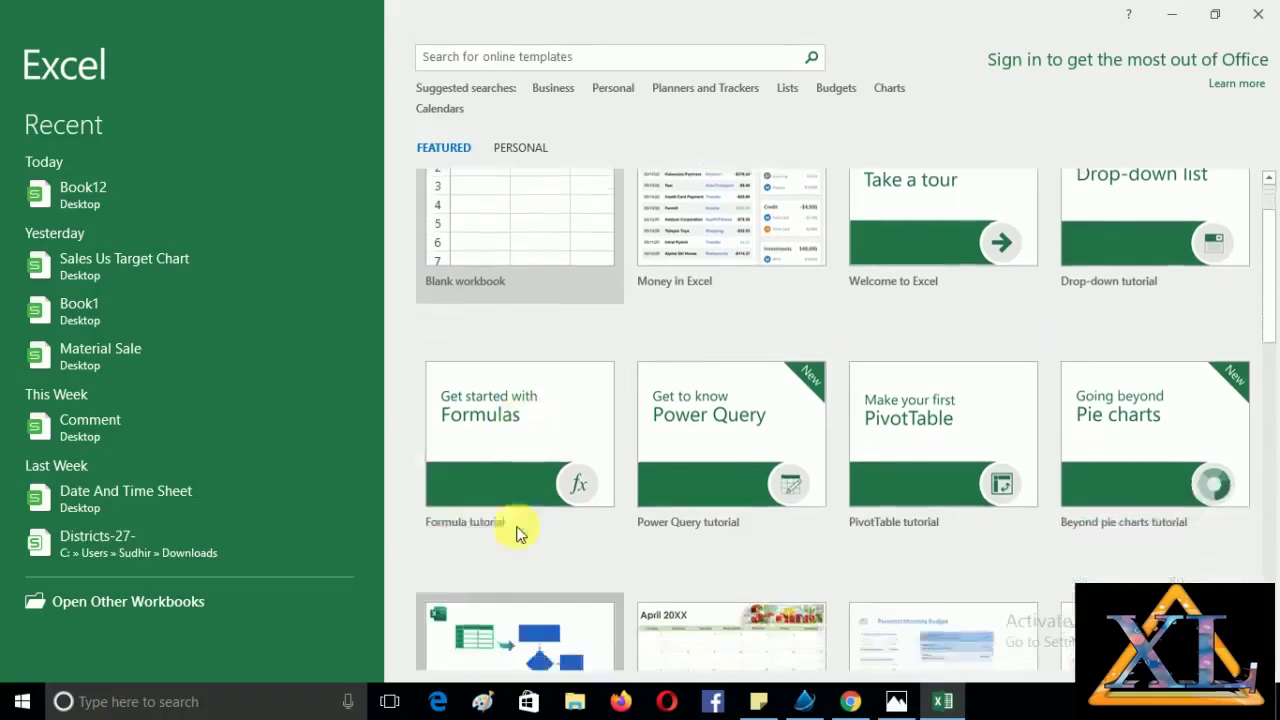
{"action": "scroll", "coordinate": [516, 532], "scroll_direction": "down", "scroll_amount": 2}
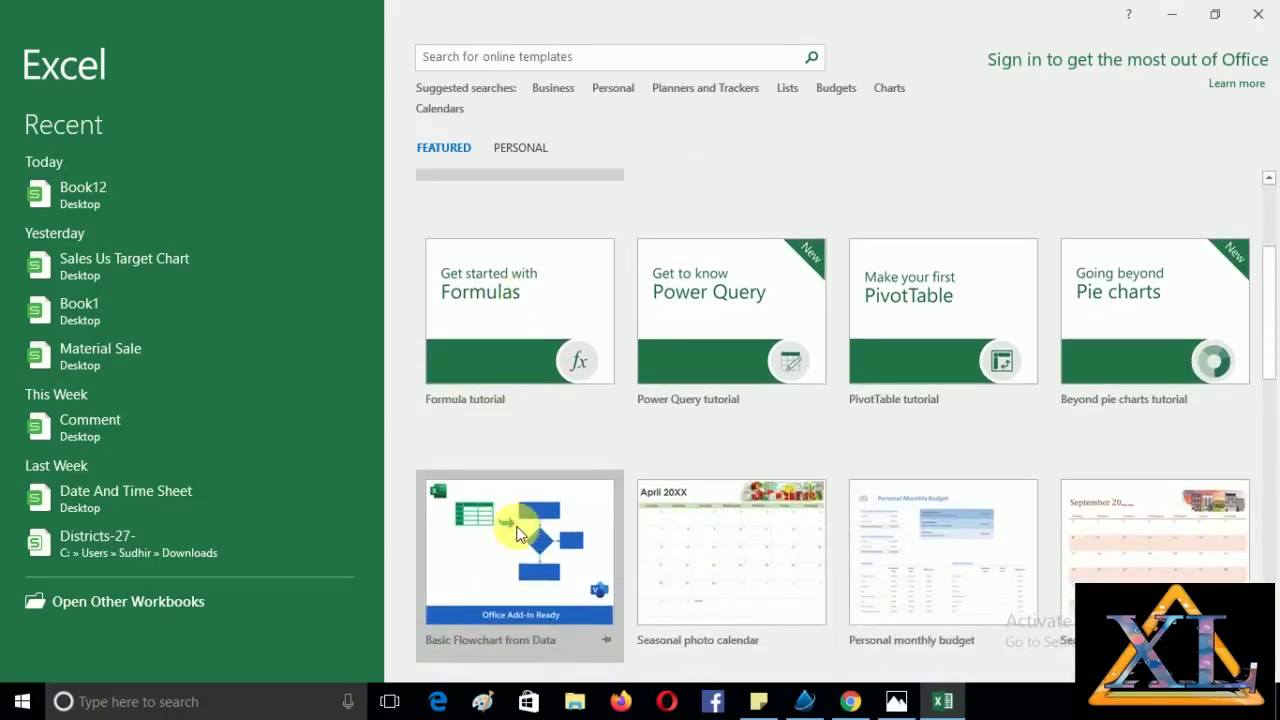
{"action": "scroll", "coordinate": [516, 532], "scroll_direction": "down", "scroll_amount": 1}
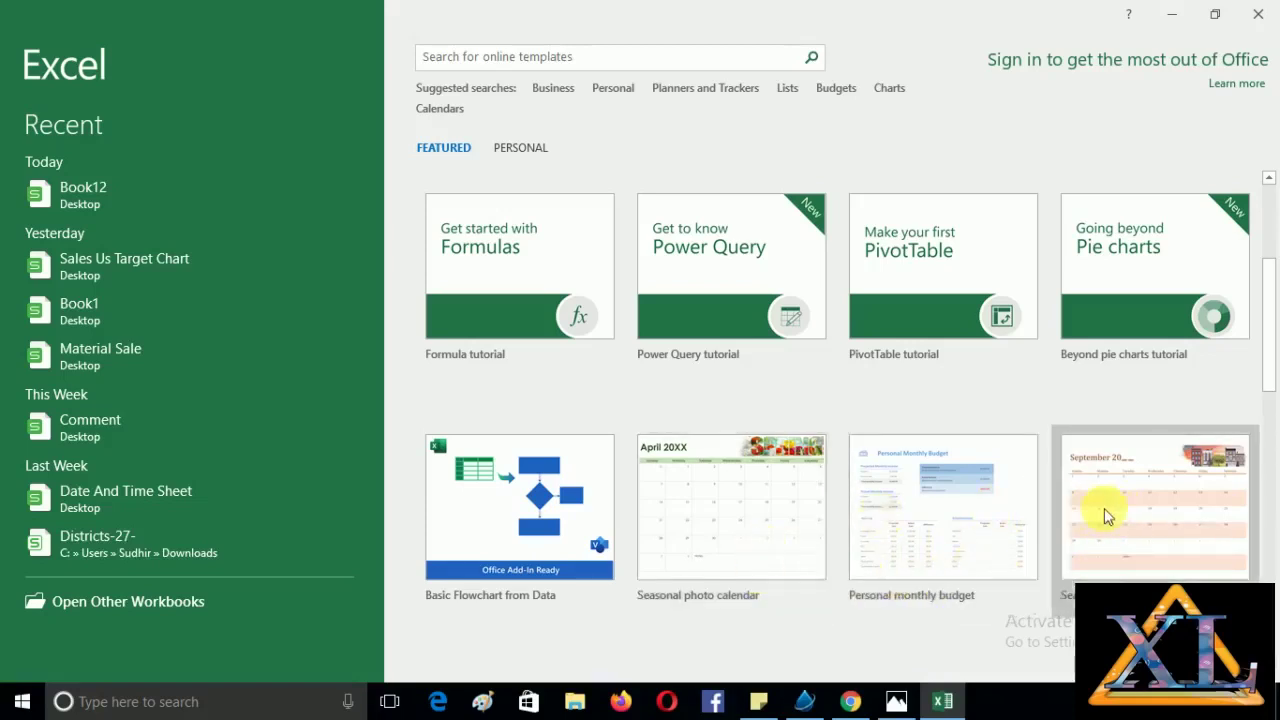
{"action": "scroll", "coordinate": [1026, 526], "scroll_direction": "down", "scroll_amount": 1}
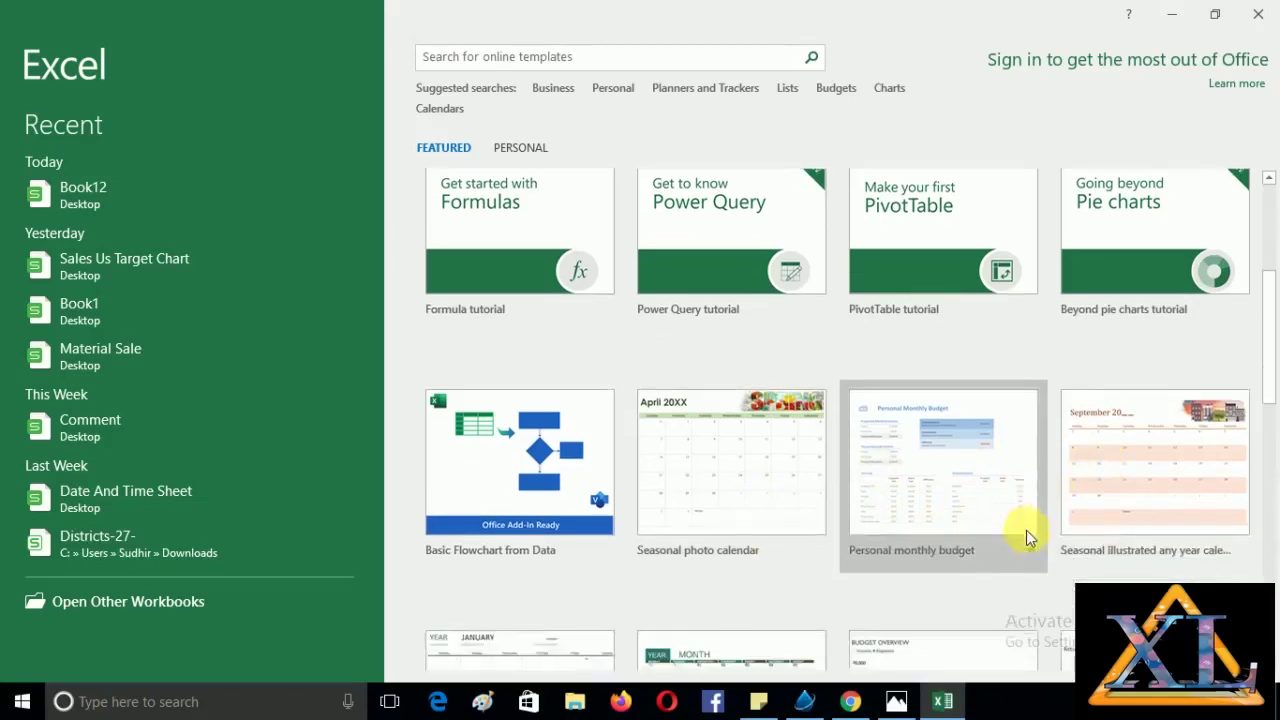
{"action": "scroll", "coordinate": [1026, 530], "scroll_direction": "down", "scroll_amount": 5}
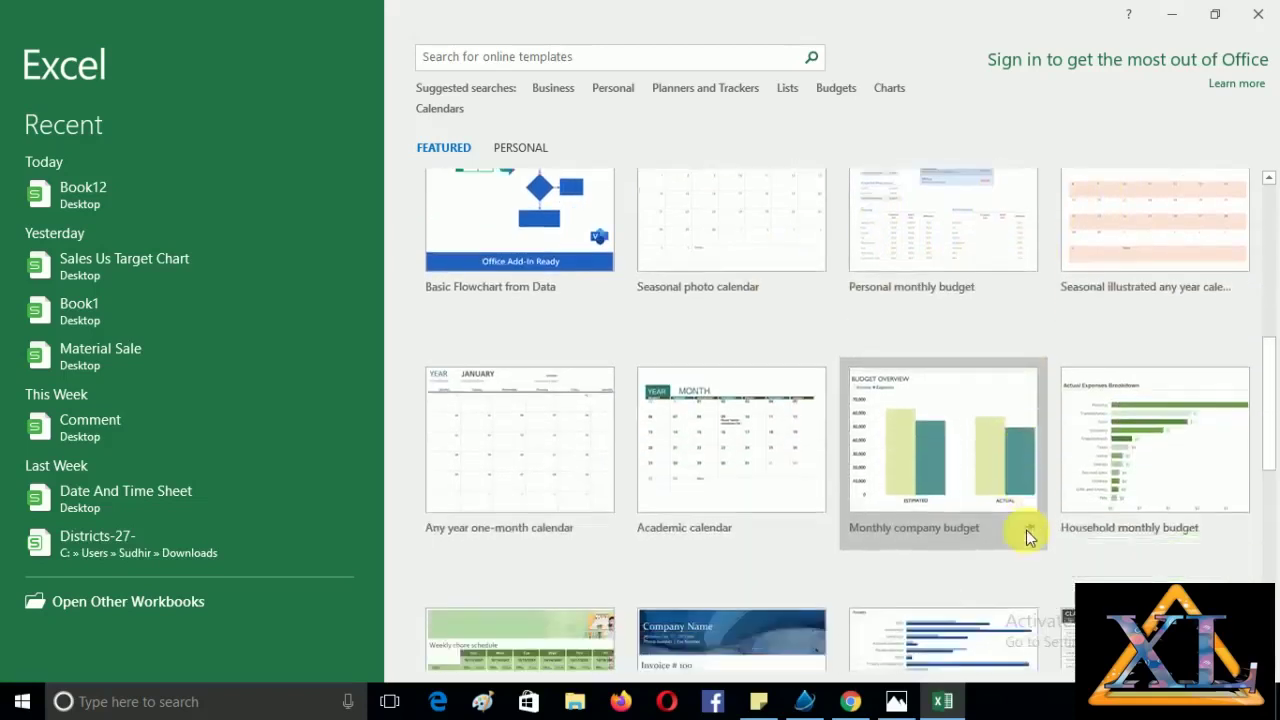
{"action": "scroll", "coordinate": [706, 566], "scroll_direction": "down", "scroll_amount": 1}
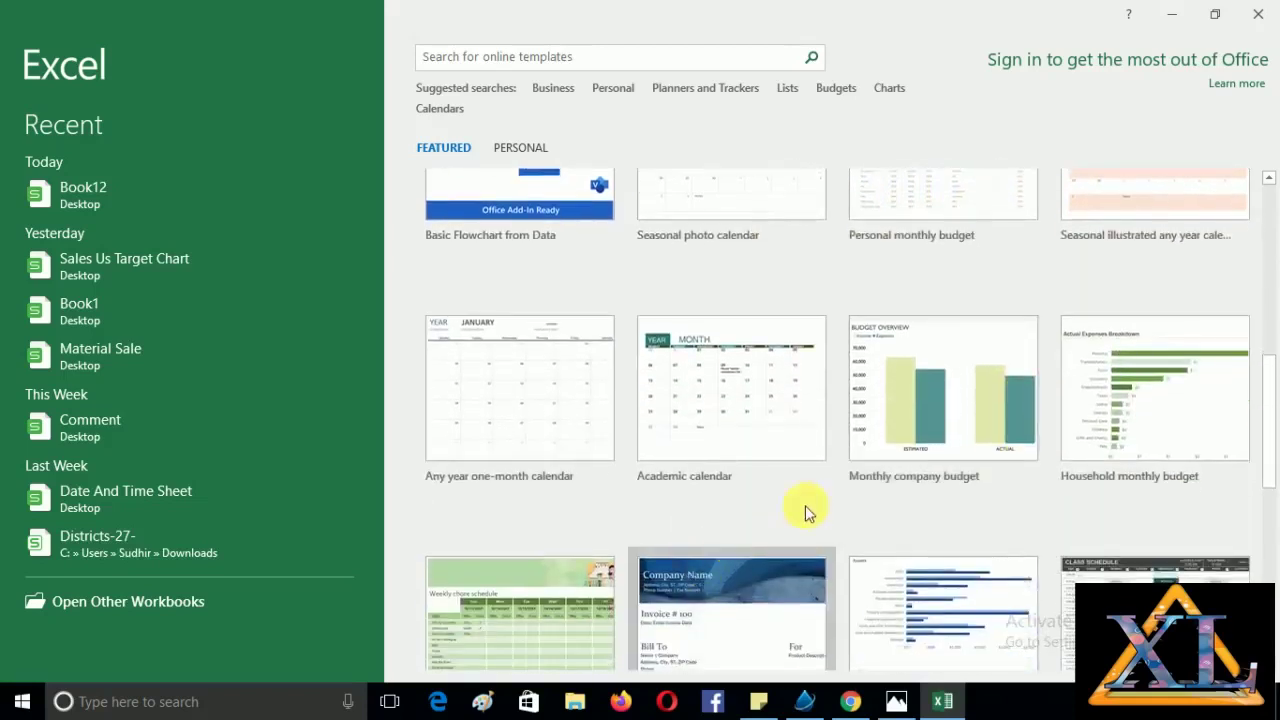
{"action": "scroll", "coordinate": [780, 525], "scroll_direction": "down", "scroll_amount": 2}
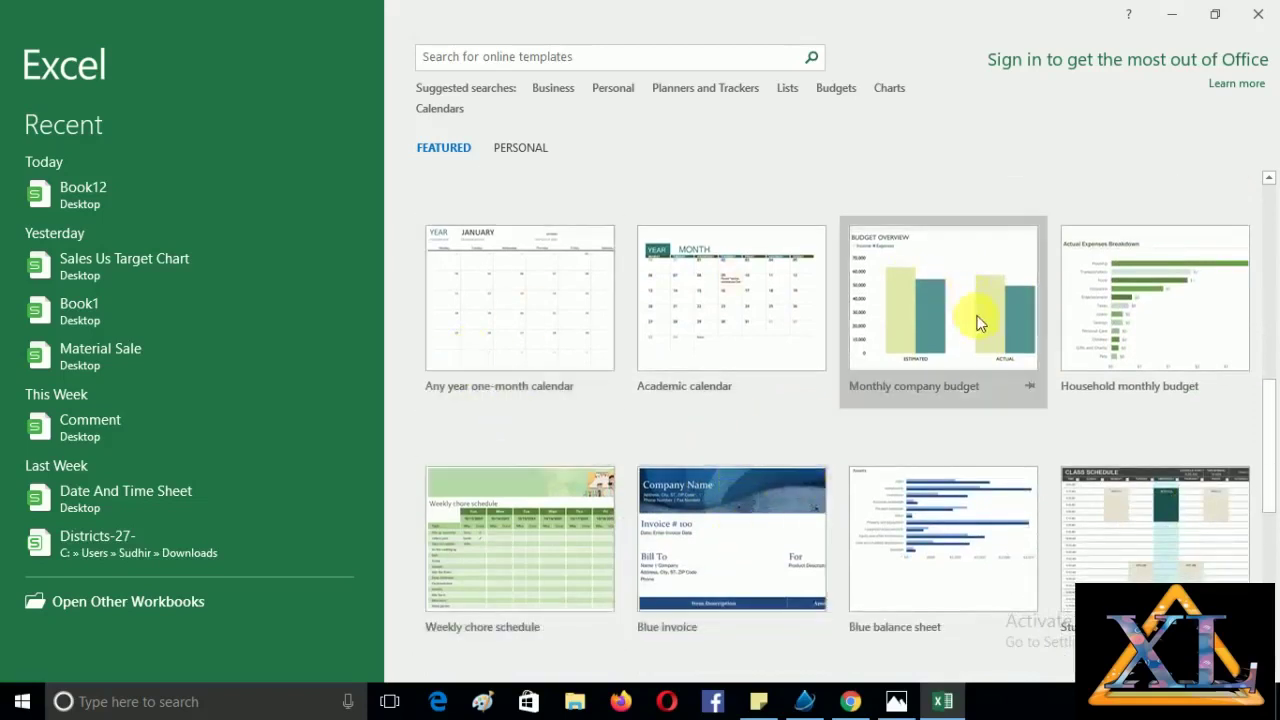
{"action": "scroll", "coordinate": [965, 355], "scroll_direction": "down", "scroll_amount": 3}
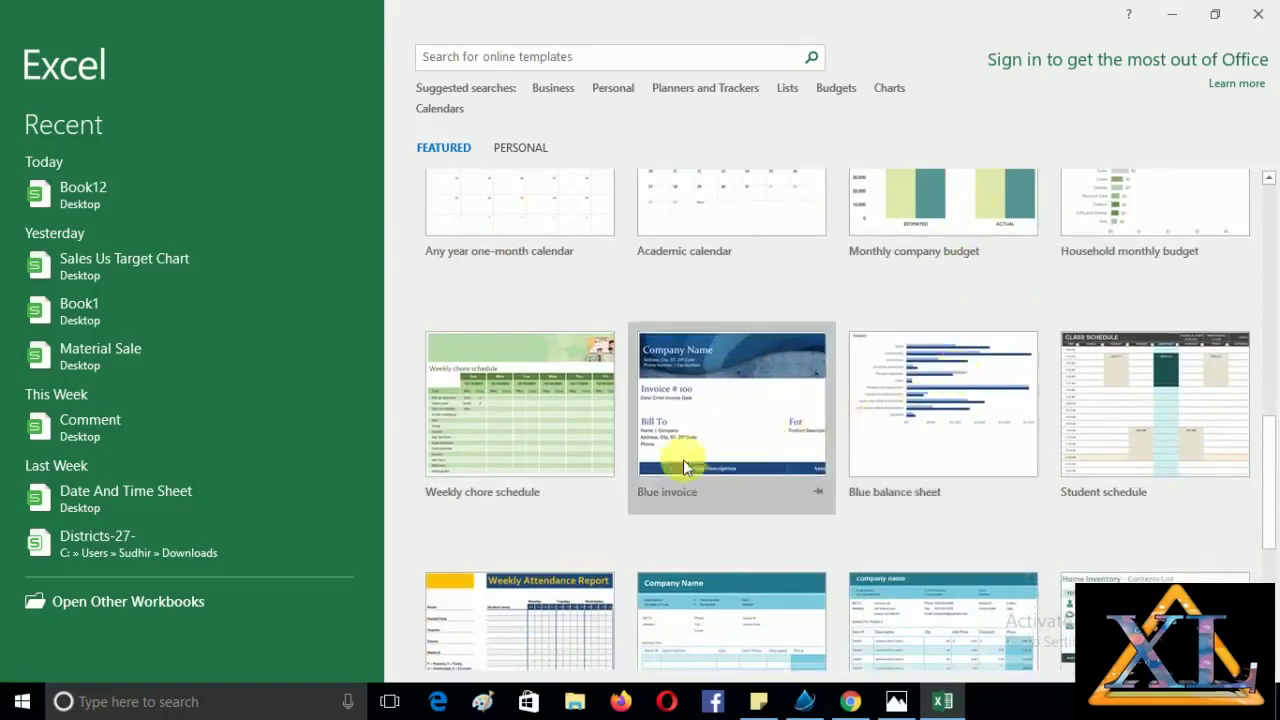
{"action": "scroll", "coordinate": [613, 475], "scroll_direction": "down", "scroll_amount": 3}
{"action": "scroll", "coordinate": [613, 475], "scroll_direction": "down", "scroll_amount": 1}
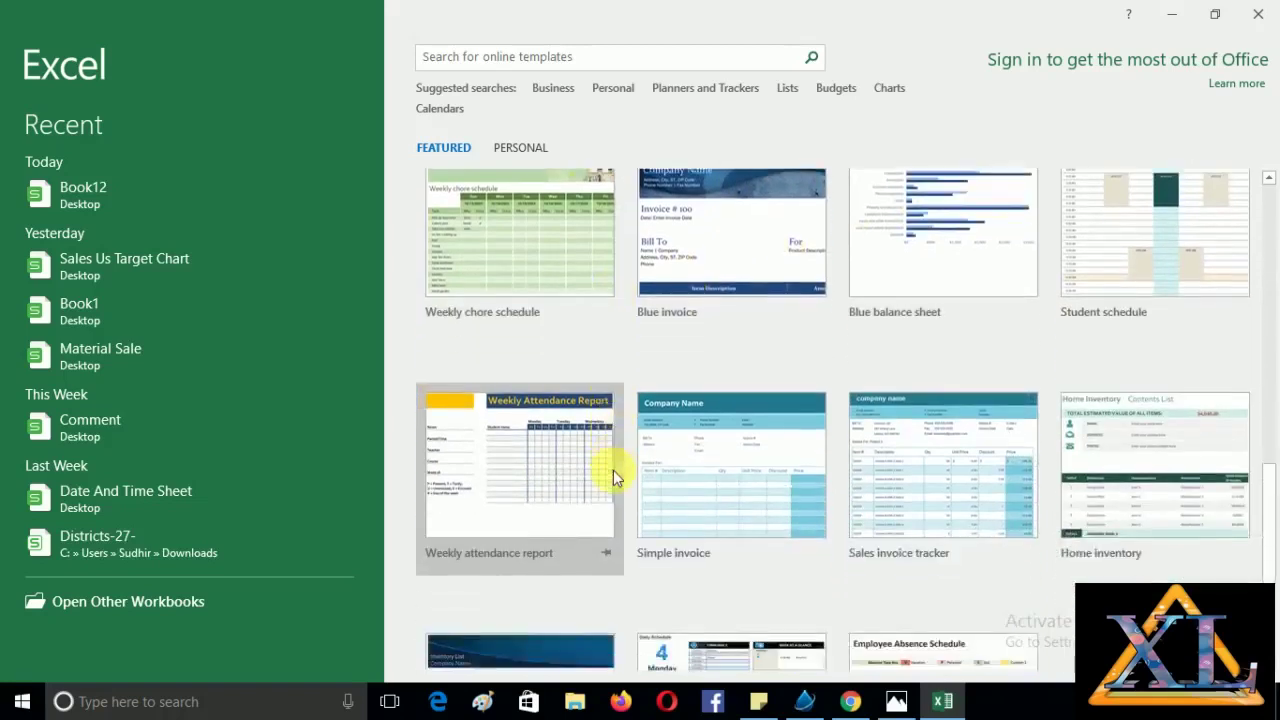
{"action": "scroll", "coordinate": [709, 470], "scroll_direction": "down", "scroll_amount": 2}
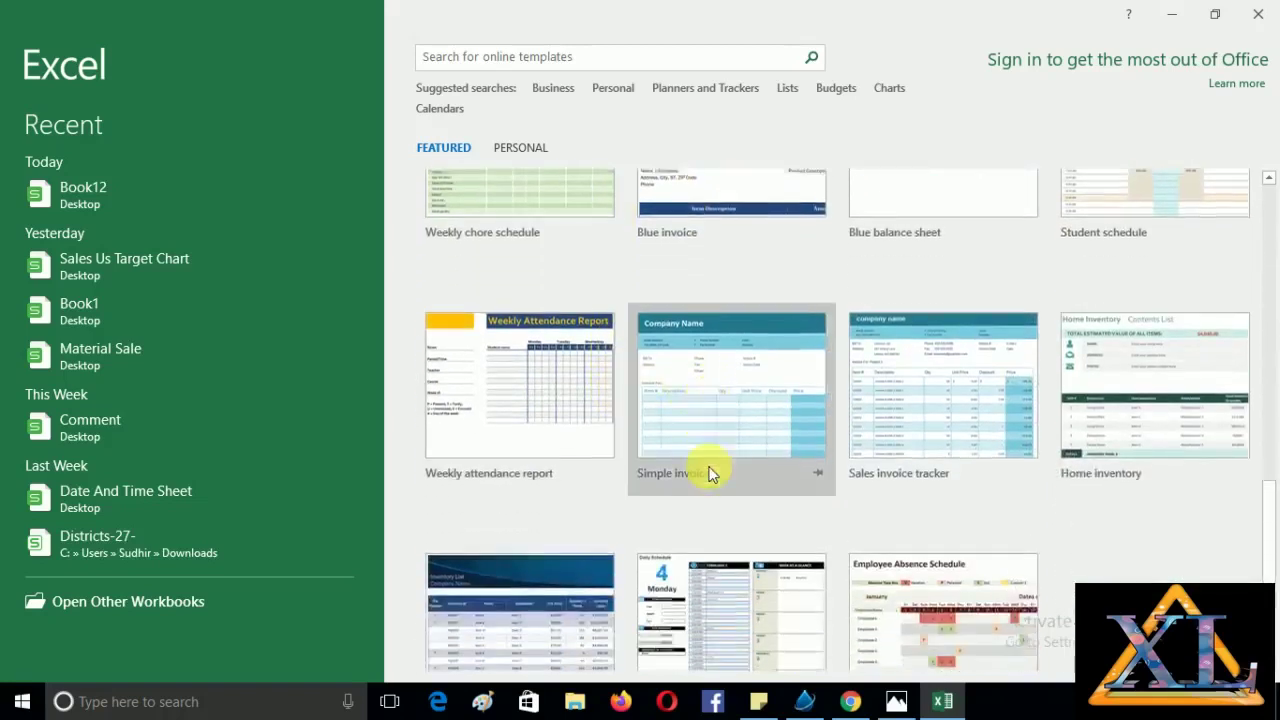
{"action": "scroll", "coordinate": [1008, 446], "scroll_direction": "down", "scroll_amount": 3}
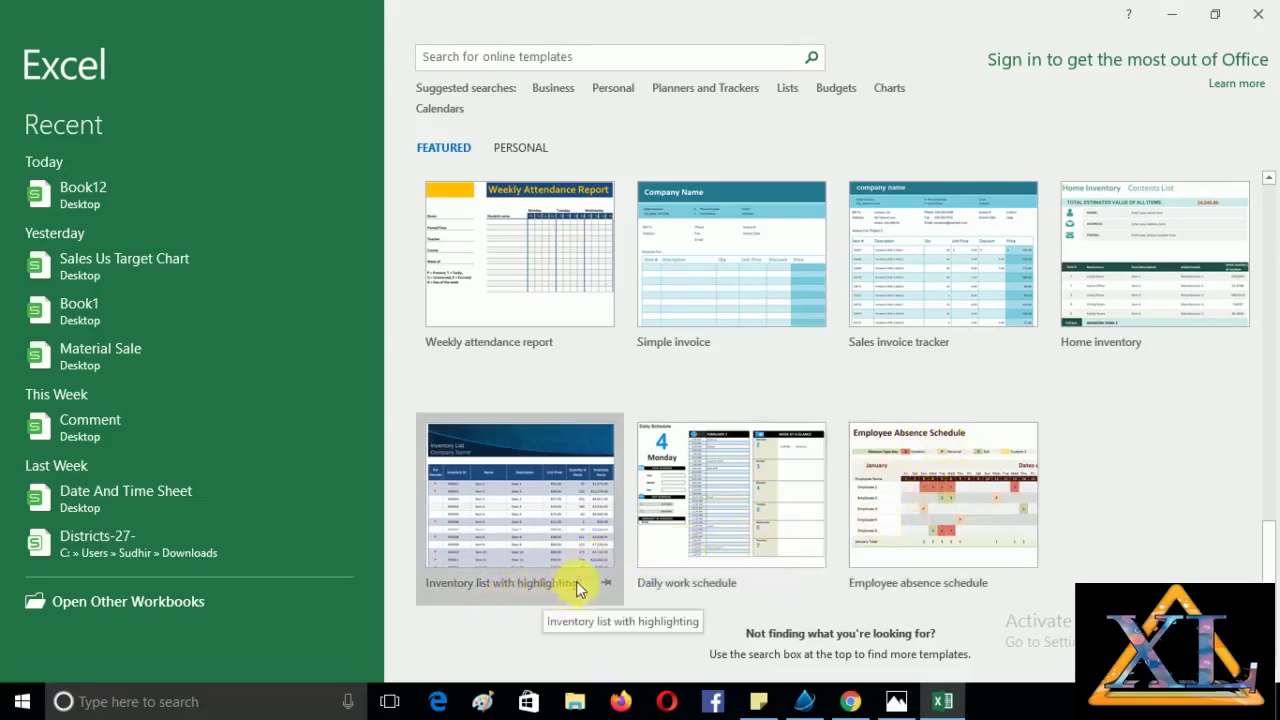
{"action": "scroll", "coordinate": [836, 545], "scroll_direction": "up", "scroll_amount": 2}
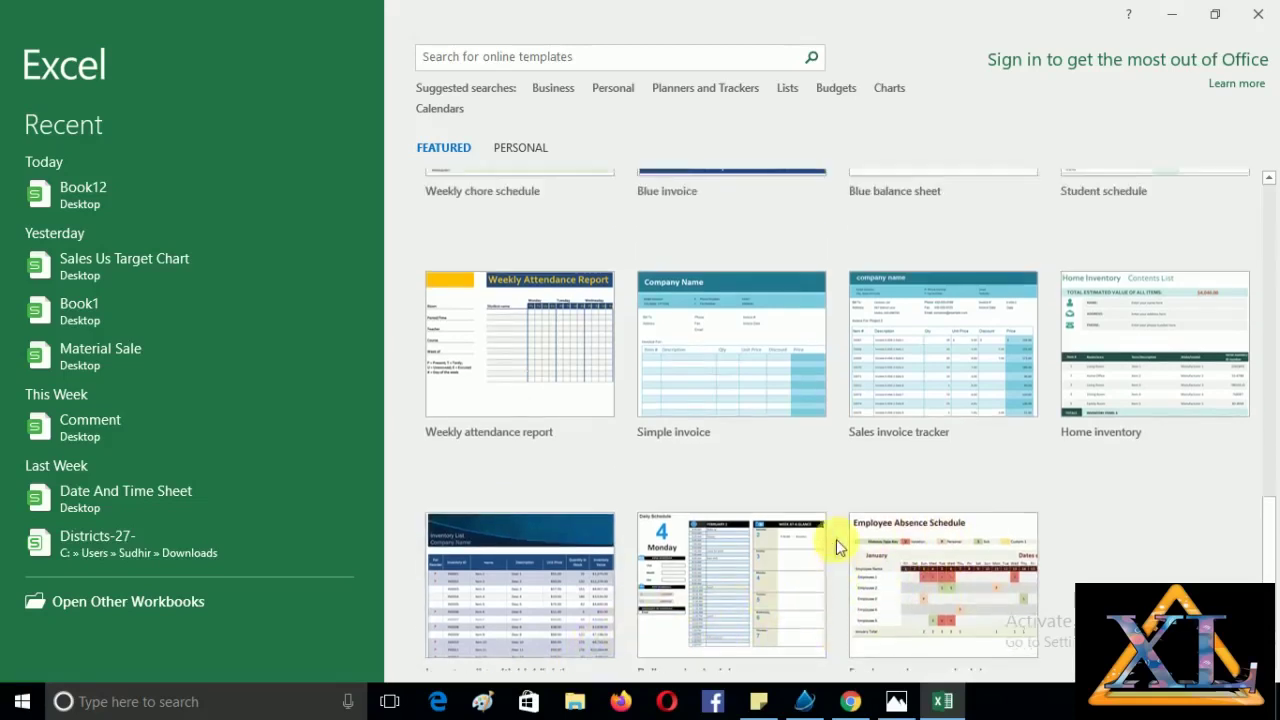
{"action": "scroll", "coordinate": [836, 545], "scroll_direction": "up", "scroll_amount": 1}
{"action": "scroll", "coordinate": [836, 540], "scroll_direction": "up", "scroll_amount": 5}
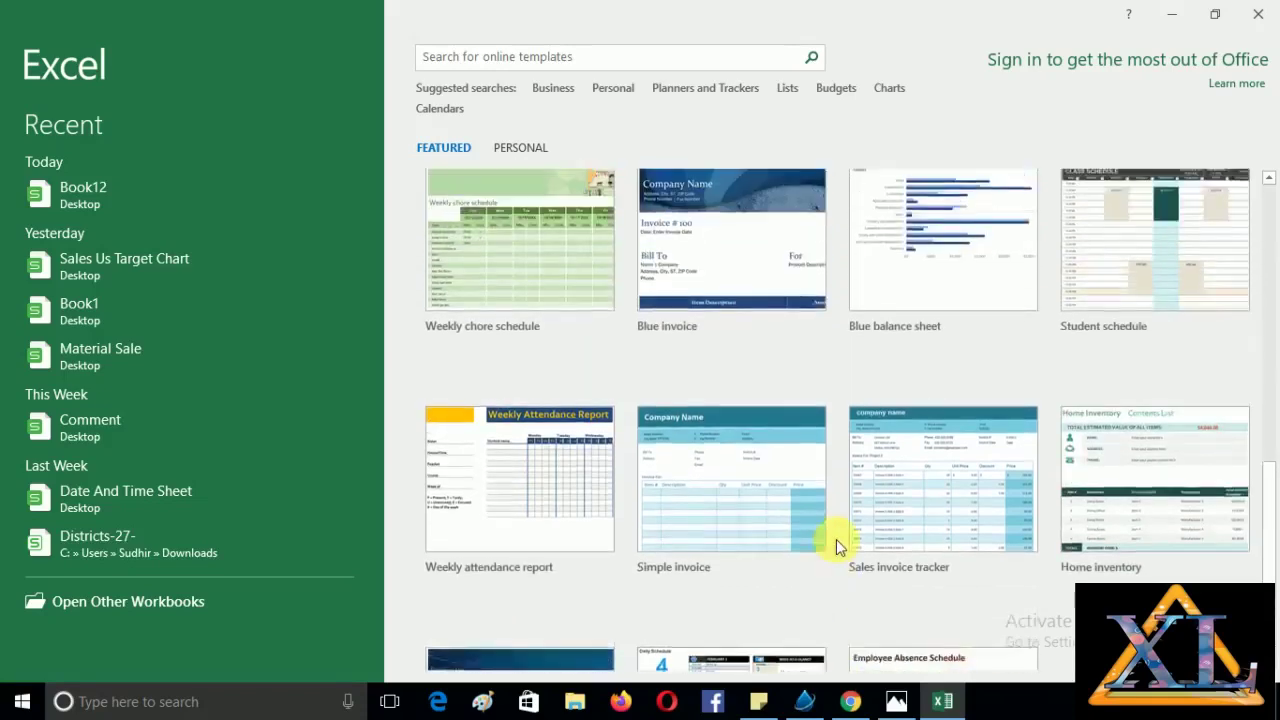
{"action": "scroll", "coordinate": [836, 539], "scroll_direction": "up", "scroll_amount": 3}
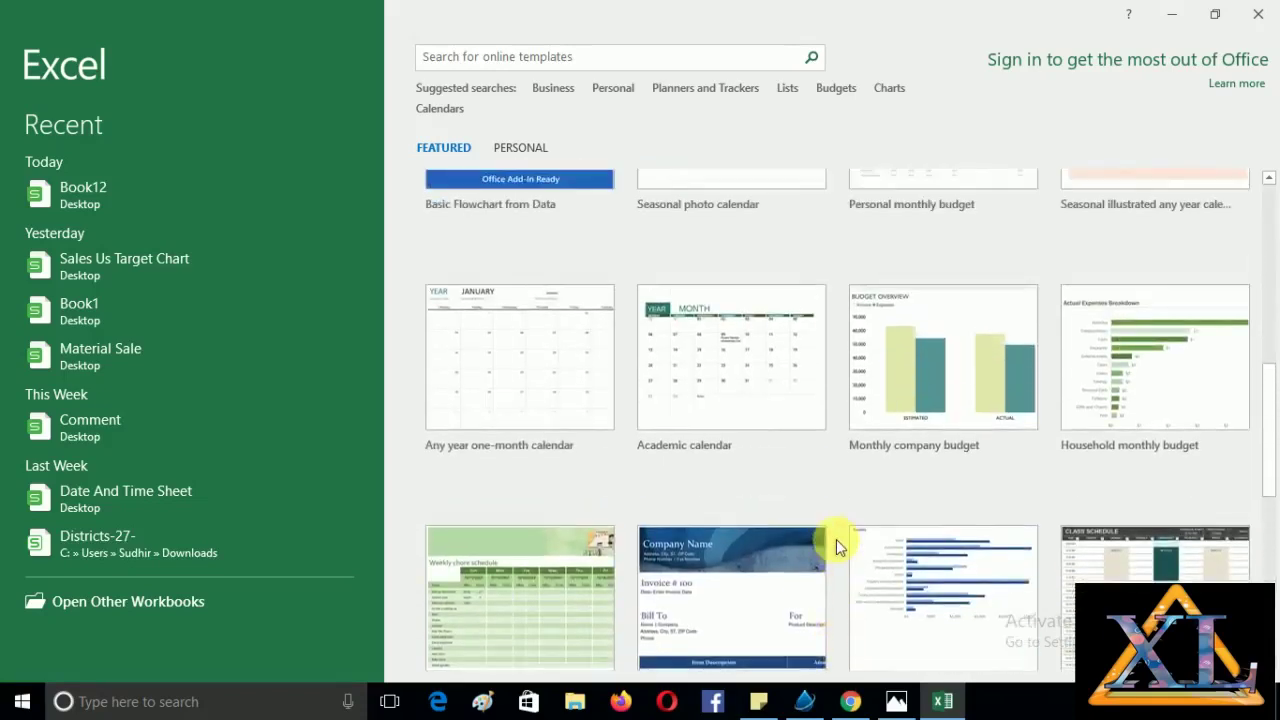
{"action": "scroll", "coordinate": [739, 543], "scroll_direction": "up", "scroll_amount": 10}
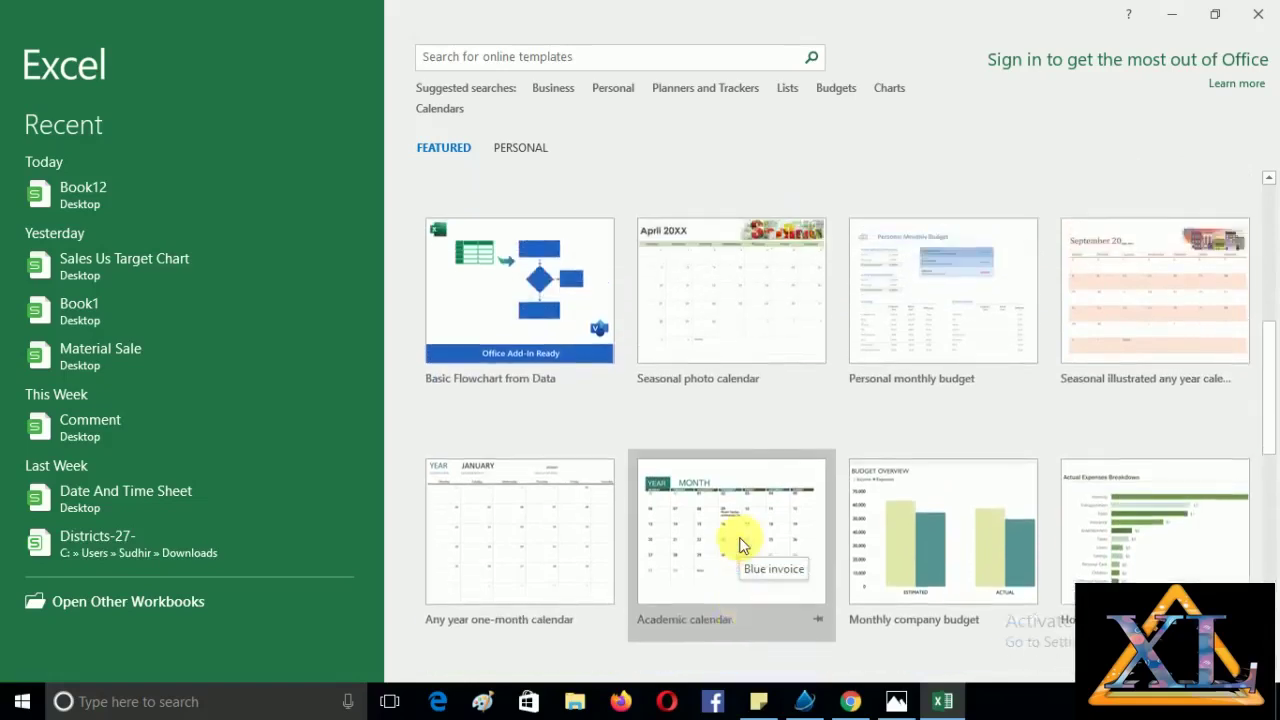
{"action": "scroll", "coordinate": [739, 543], "scroll_direction": "up", "scroll_amount": 3}
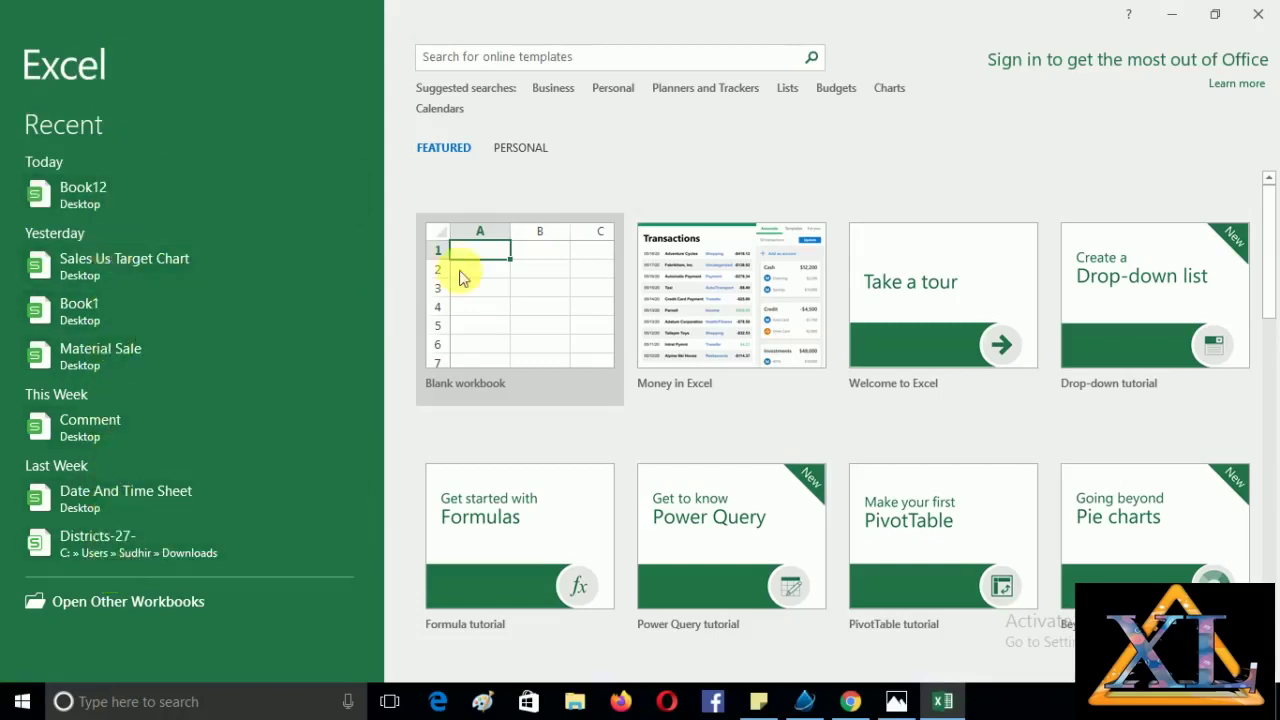
Create a blank workbook and enter "a" in cell H5 and "ds" in cell H6.
{"action": "left_click", "coordinate": [505, 299]}
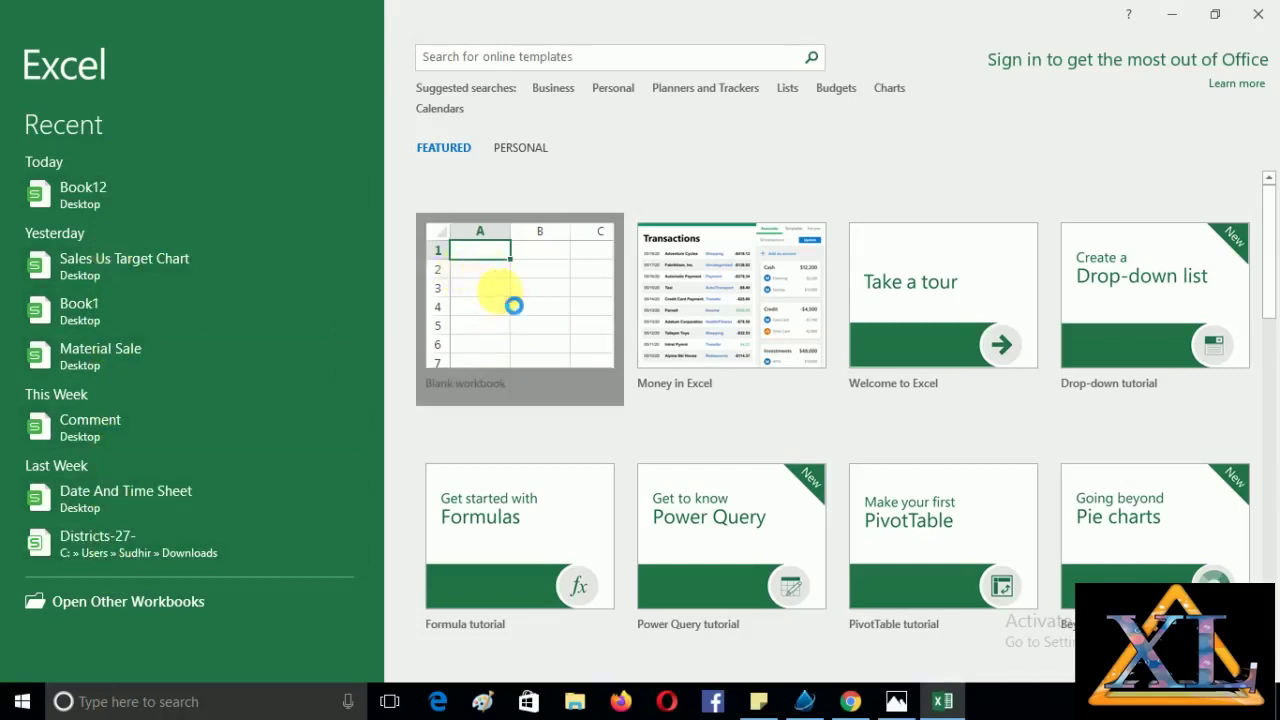
{"action": "left_click", "coordinate": [502, 290]}
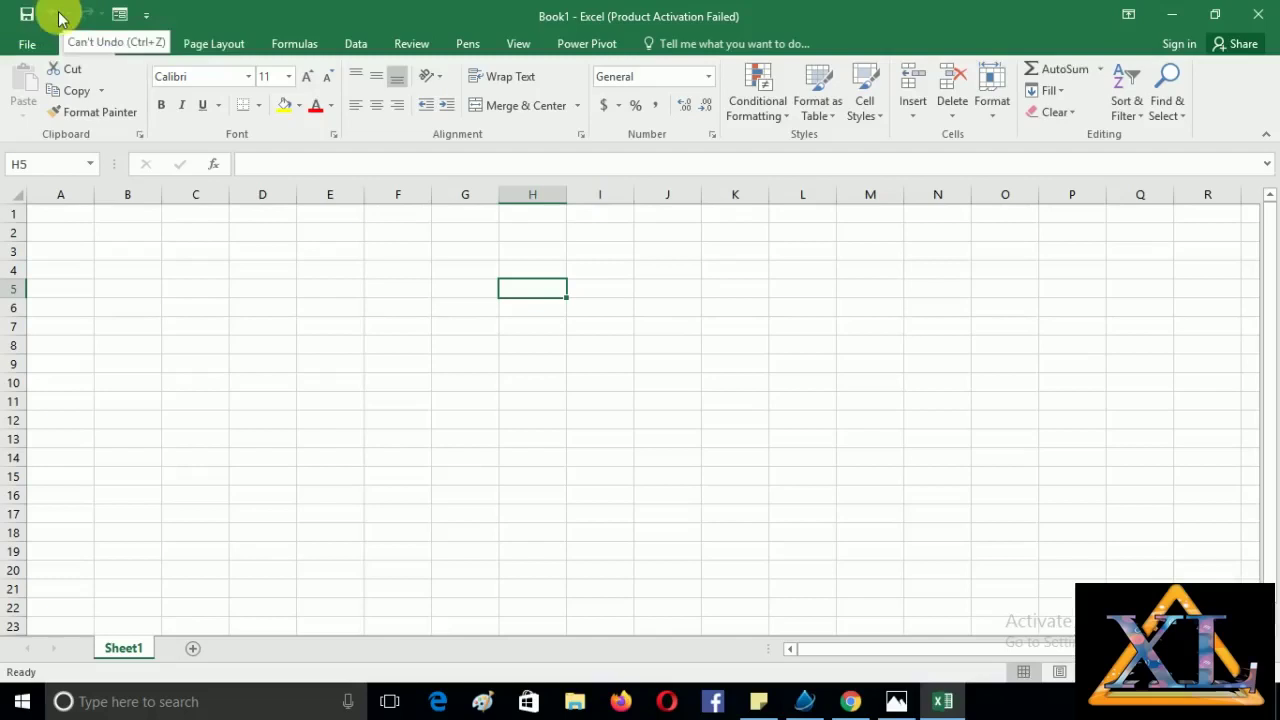
{"action": "type", "text": "a"}
{"action": "key", "text": "Return"}
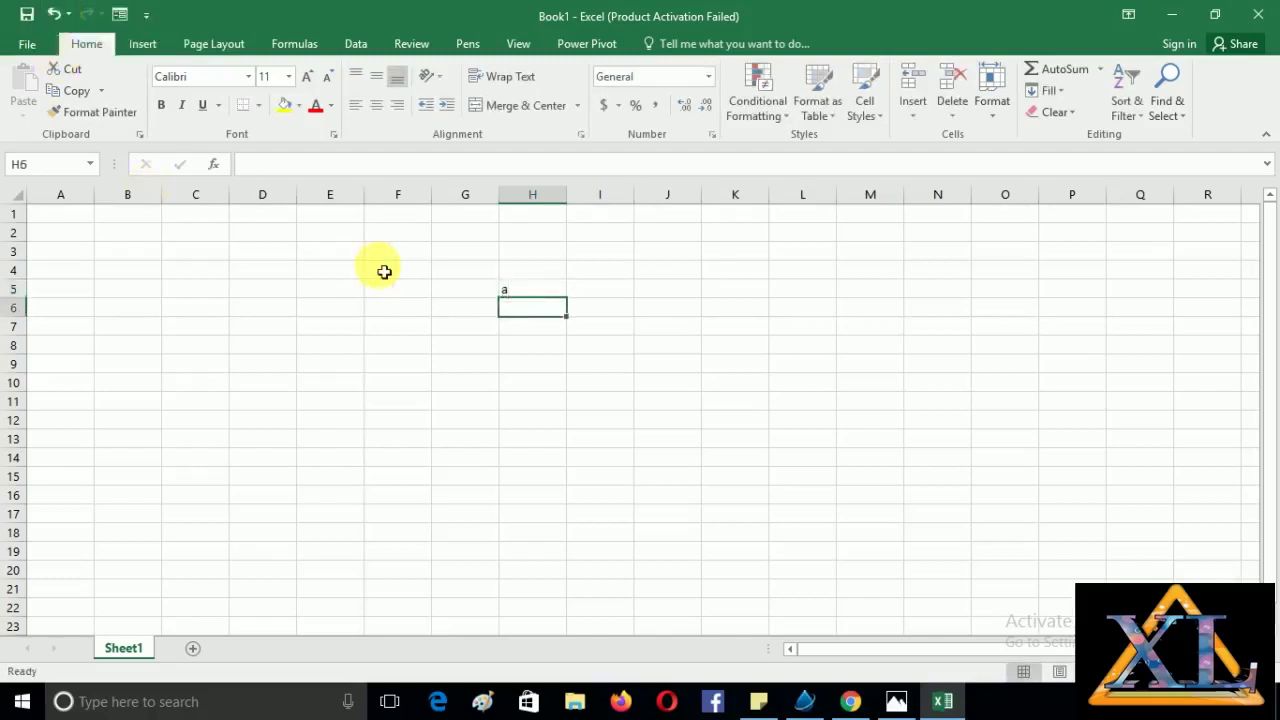
{"action": "type", "text": "ds"}
{"action": "left_click", "coordinate": [730, 386]}
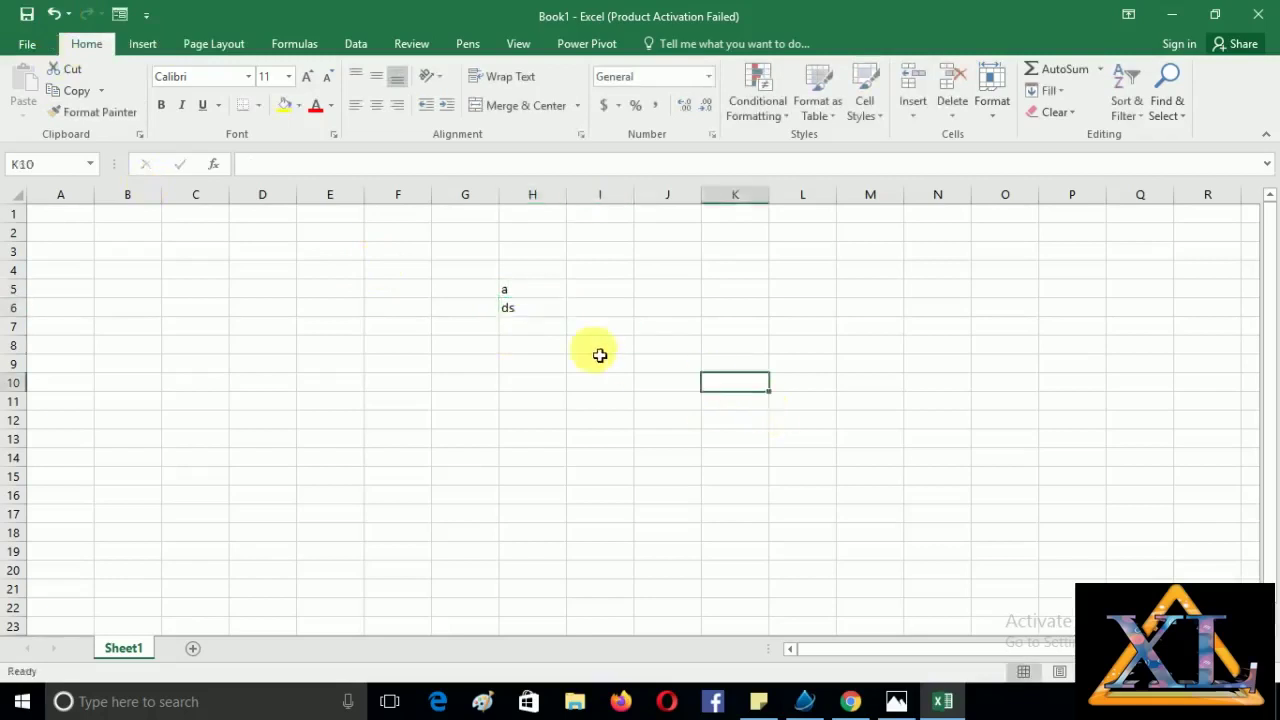
Undo the text entries in cells H6 and H5, and redo both entries.
{"action": "left_click", "coordinate": [531, 307]}
{"action": "key", "text": "Delete"}
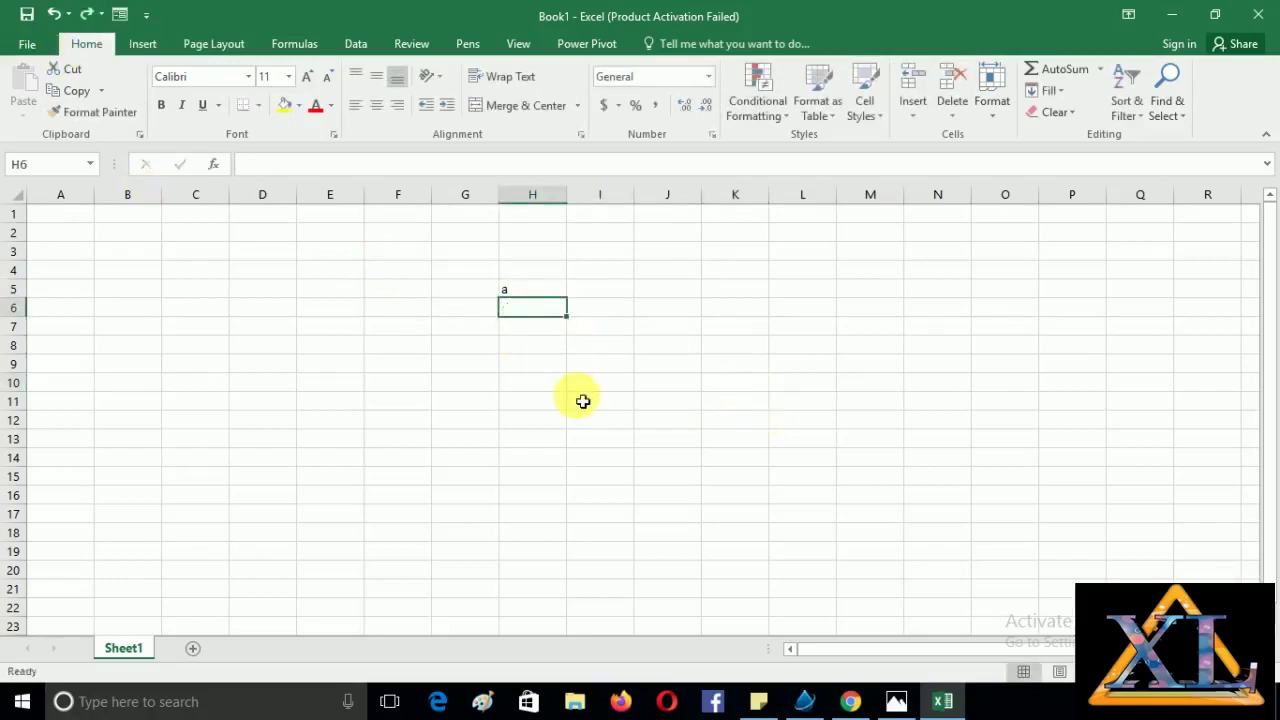
{"action": "key", "text": "ctrl+z"}
{"action": "key", "text": "ctrl+z"}
{"action": "key", "text": "ctrl+z"}
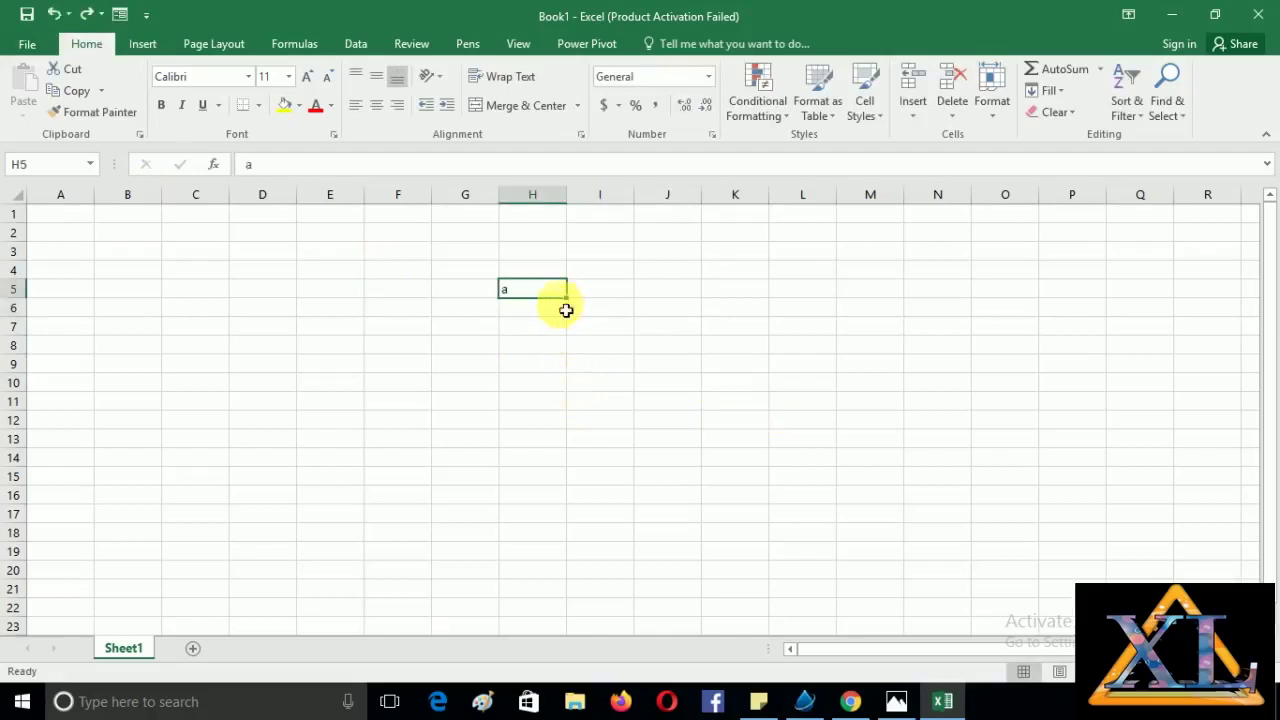
{"action": "key", "text": "ctrl+y"}
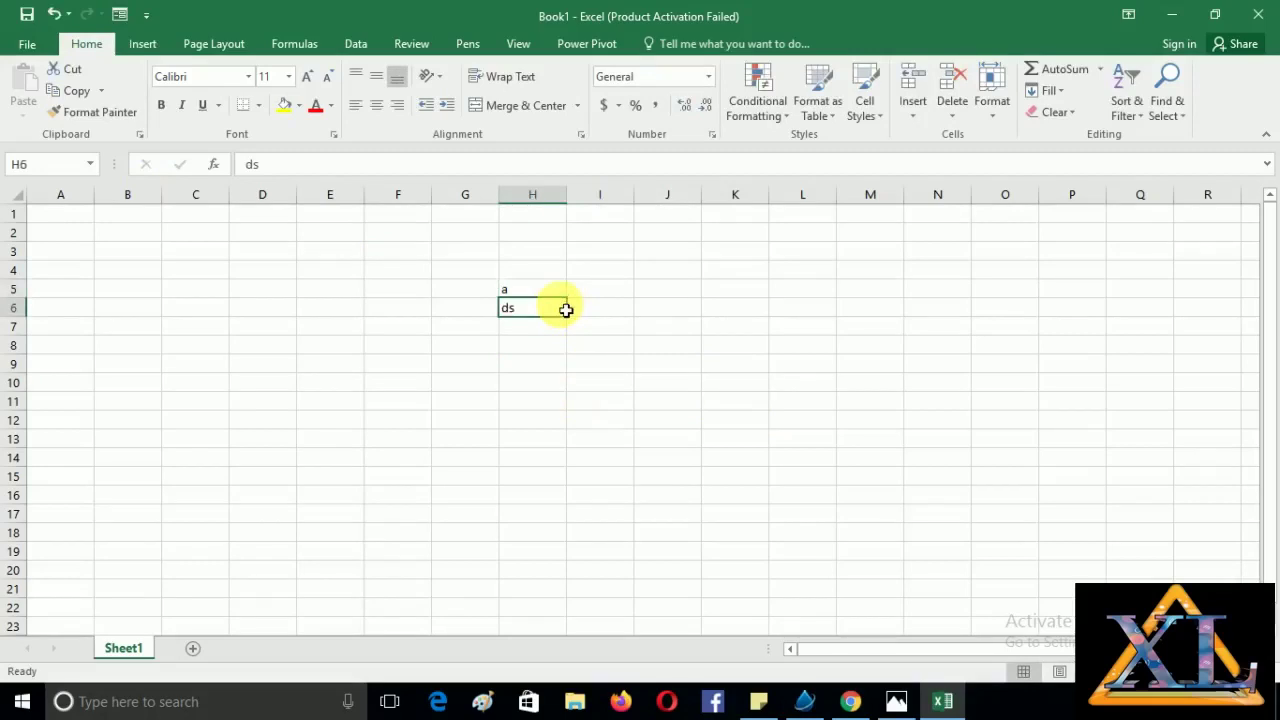
Select cell H10, undo the last two entries again, and restore them with Redo.
{"action": "left_click", "coordinate": [530, 385]}
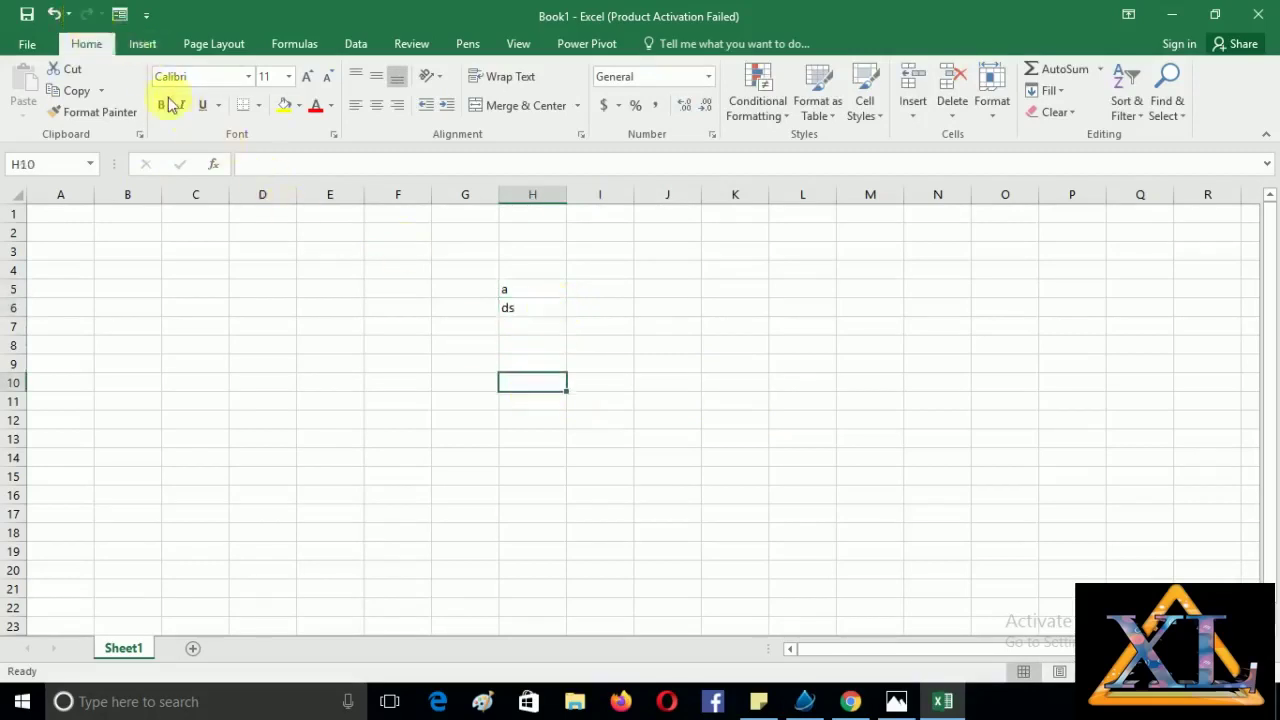
{"action": "left_click", "coordinate": [45, 14]}
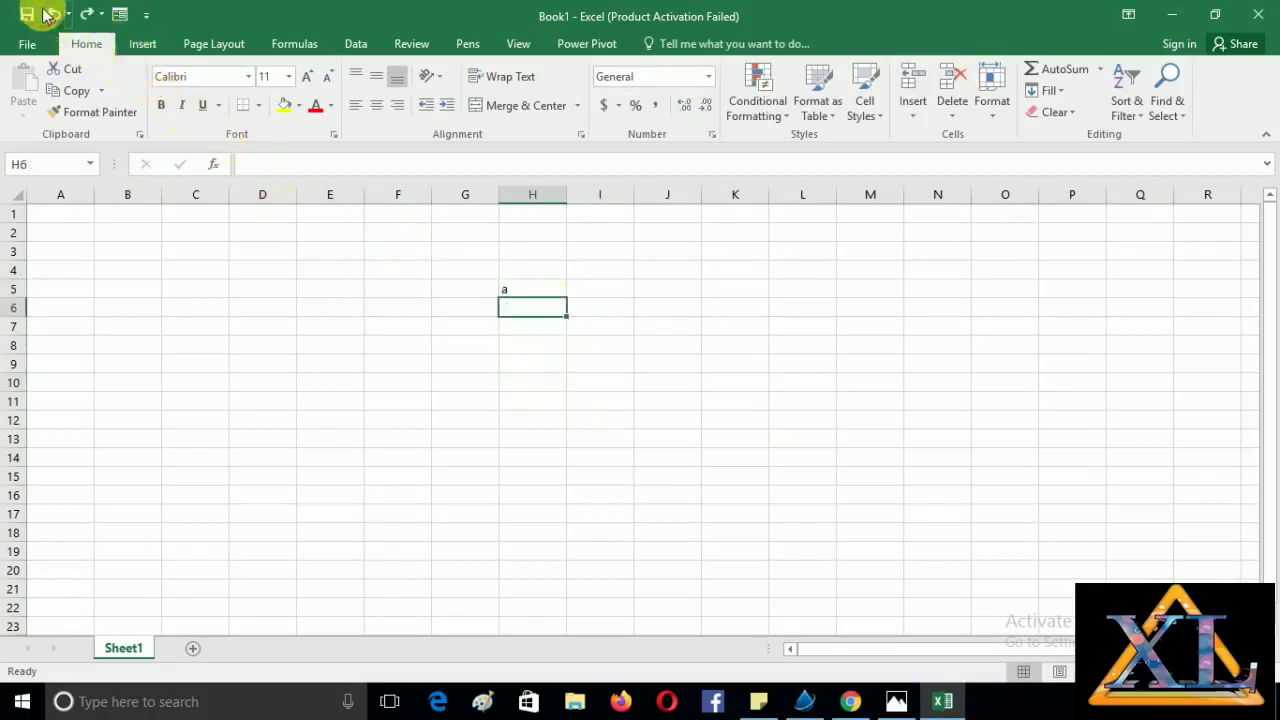
{"action": "left_click", "coordinate": [45, 14]}
{"action": "left_click", "coordinate": [87, 14]}
{"action": "left_click", "coordinate": [87, 14]}
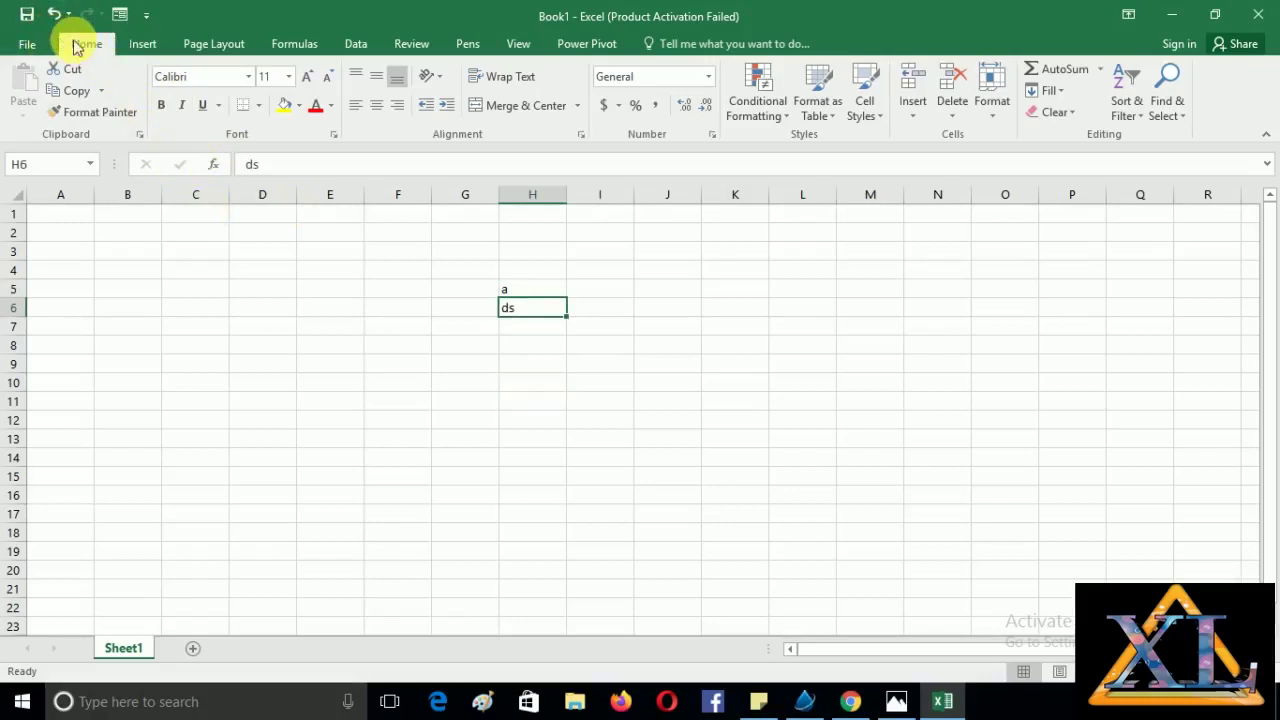
Add the New command to the Quick Access Toolbar and select cell F11.
{"action": "left_click", "coordinate": [147, 16]}
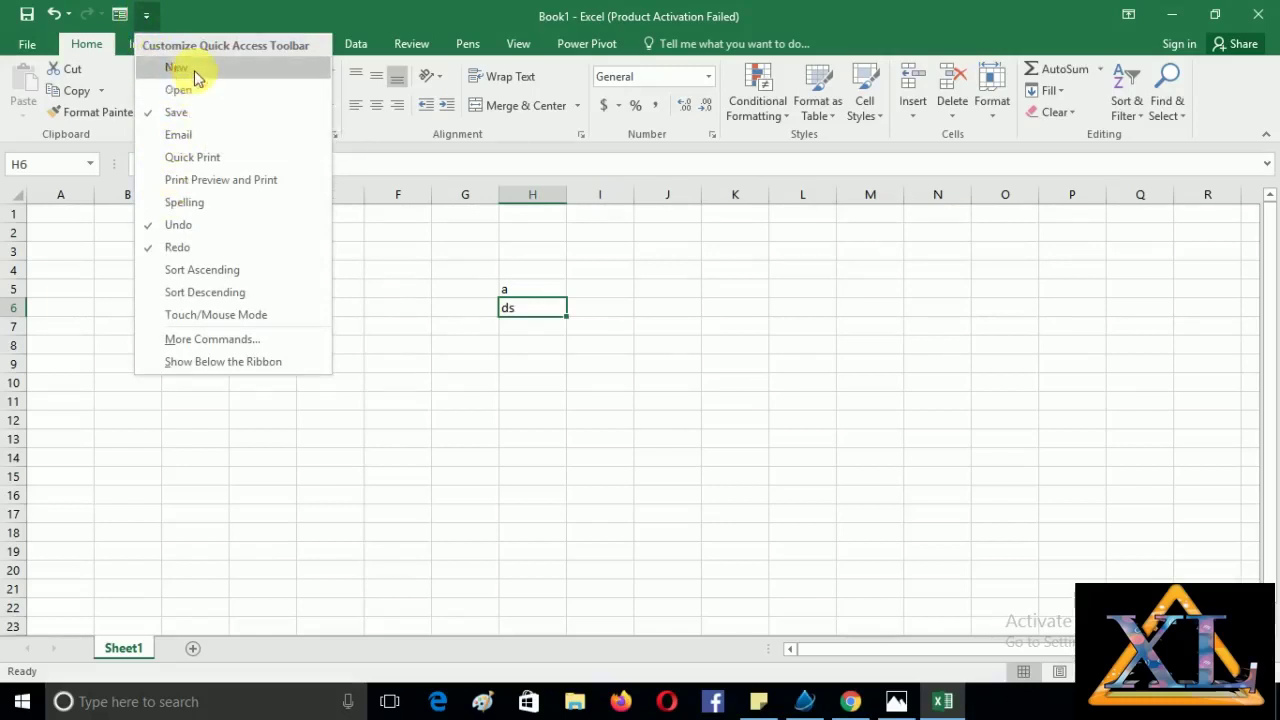
{"action": "left_click", "coordinate": [195, 72]}
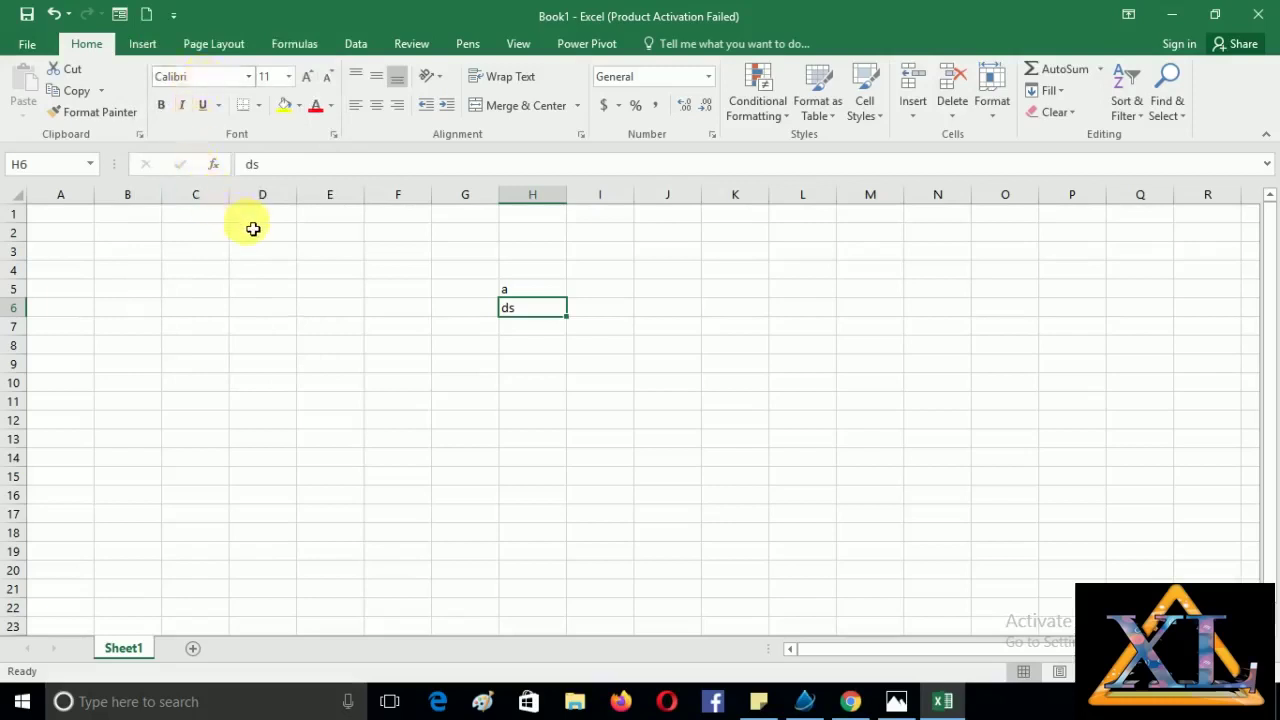
{"action": "left_click", "coordinate": [395, 403]}
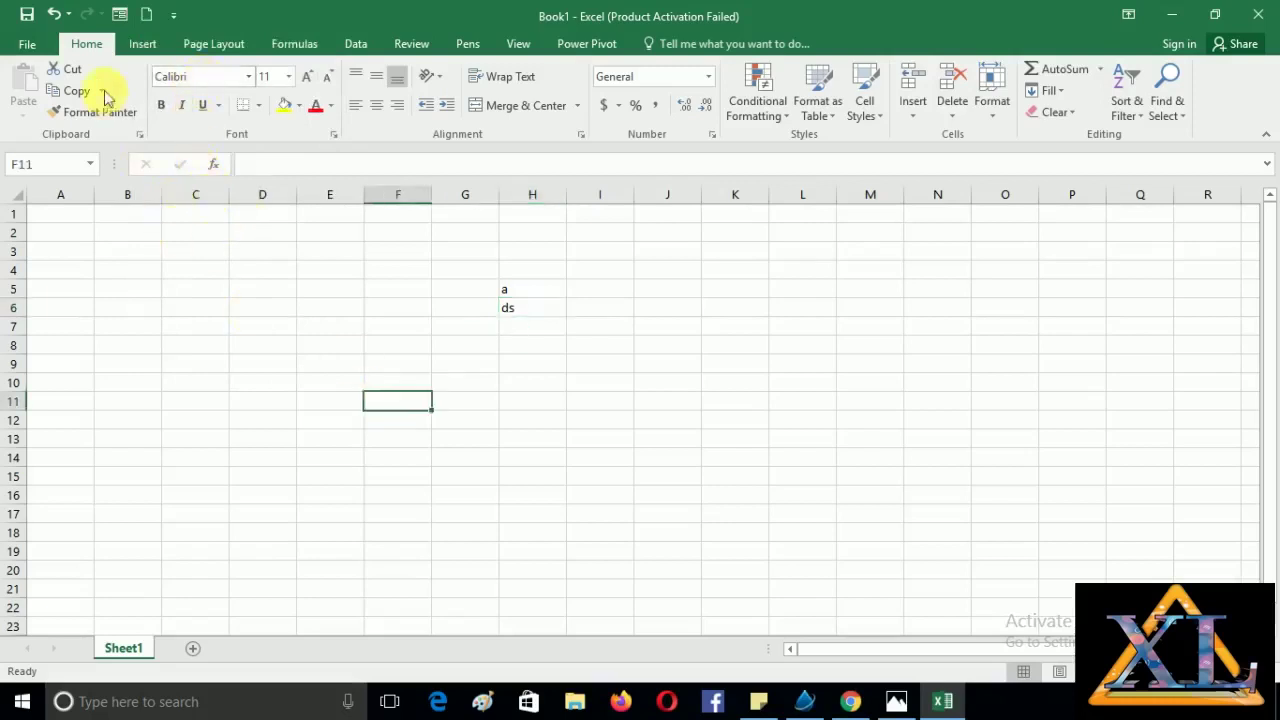
Create a new blank workbook and add the Open command to the Quick Access Toolbar.
{"action": "left_click", "coordinate": [147, 18]}
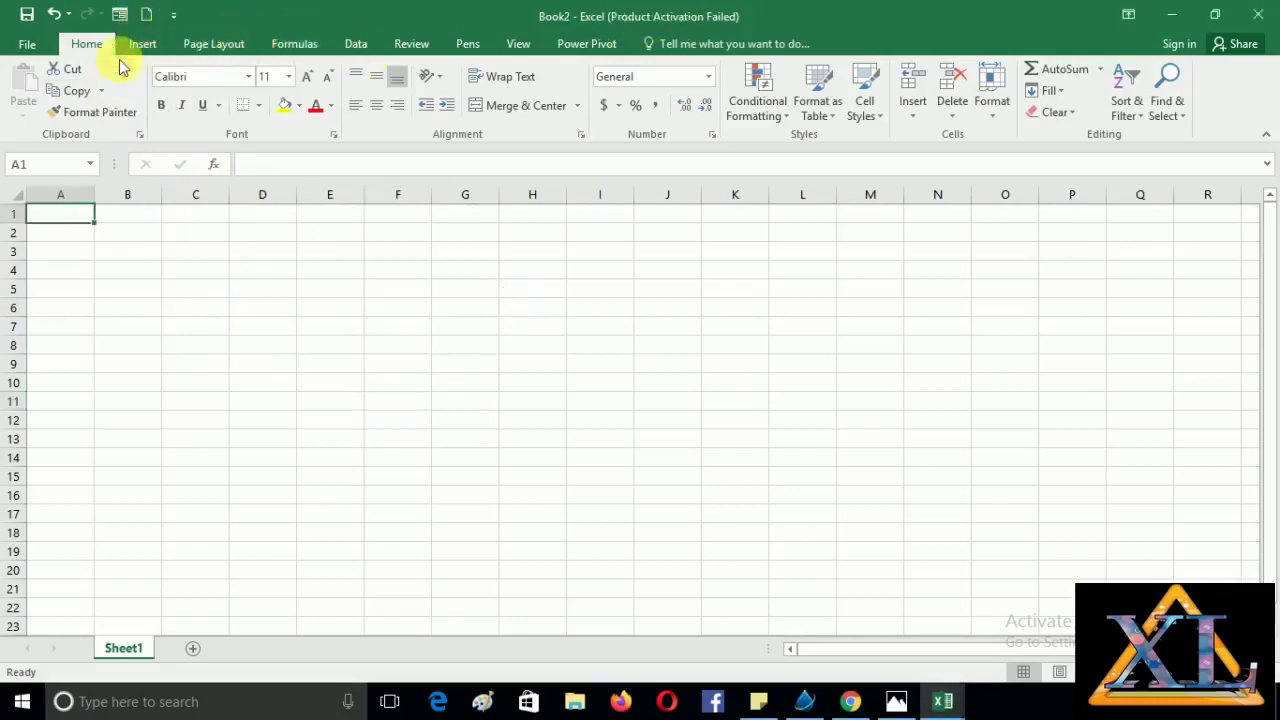
{"action": "left_click", "coordinate": [173, 14]}
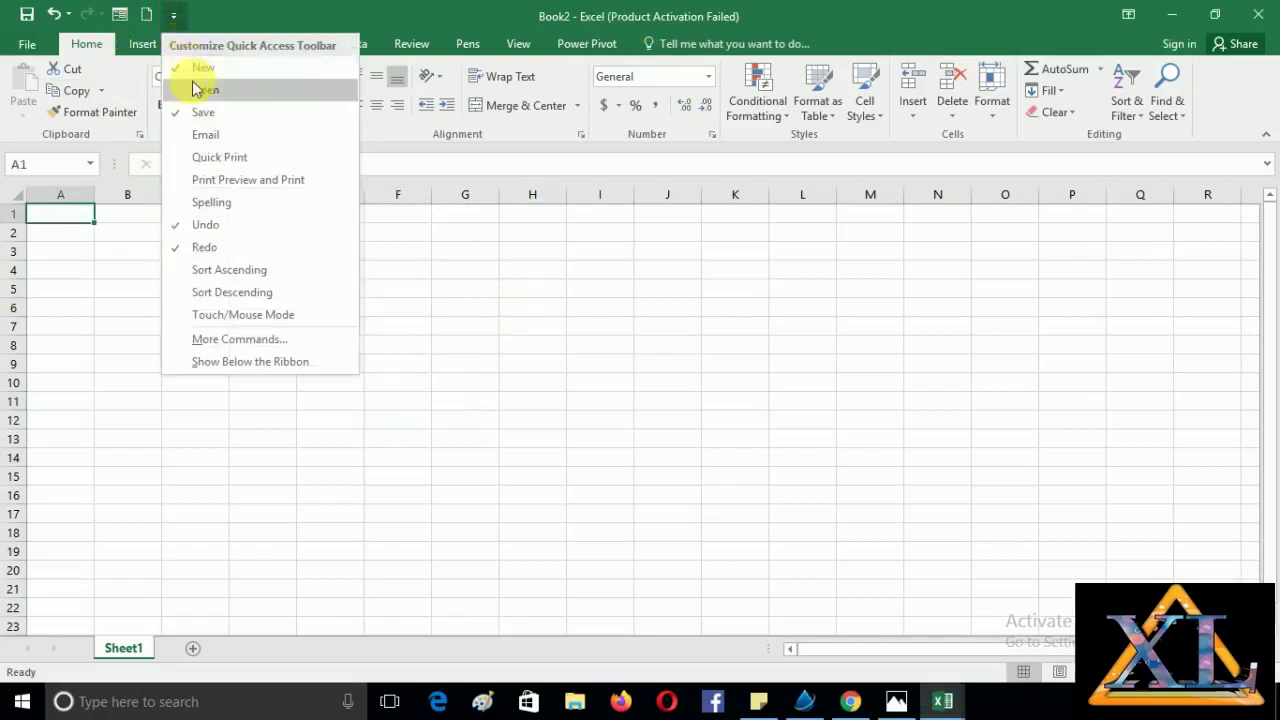
{"action": "left_click", "coordinate": [196, 90]}
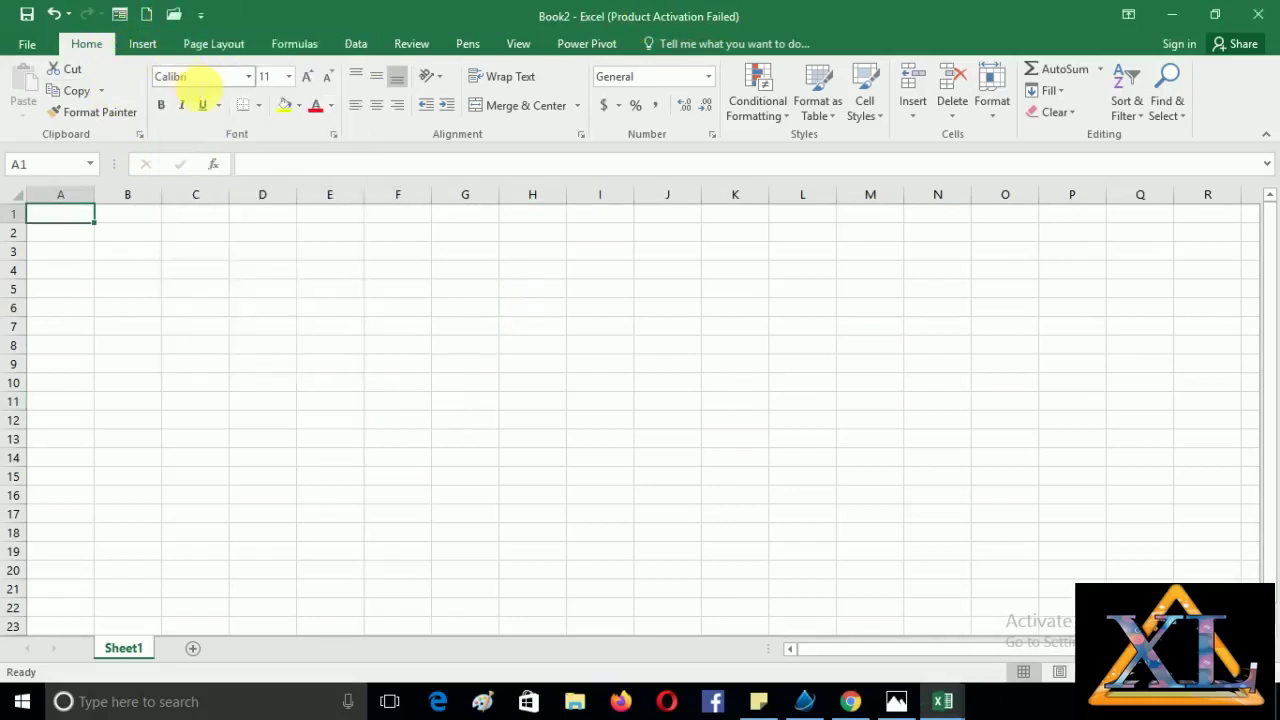
Browse to the Desktop folder, open the workbook named 3, and close it again.
{"action": "left_click", "coordinate": [172, 20]}
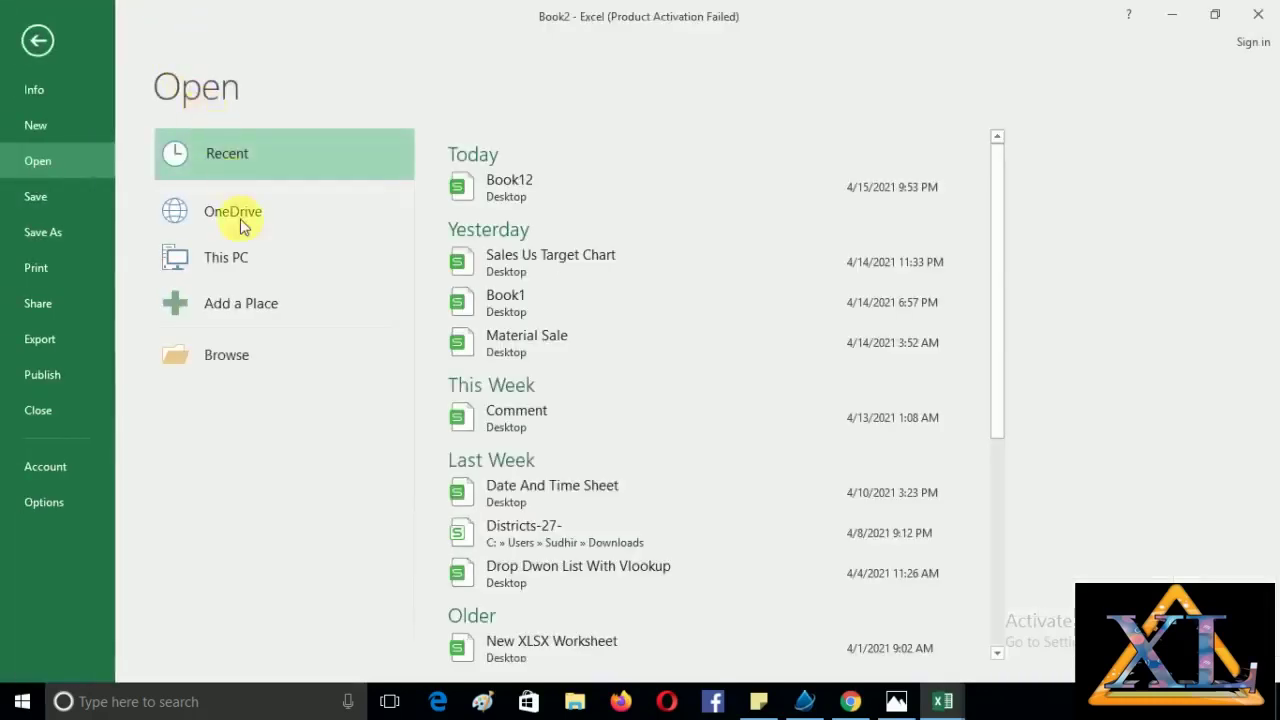
{"action": "left_click", "coordinate": [226, 355]}
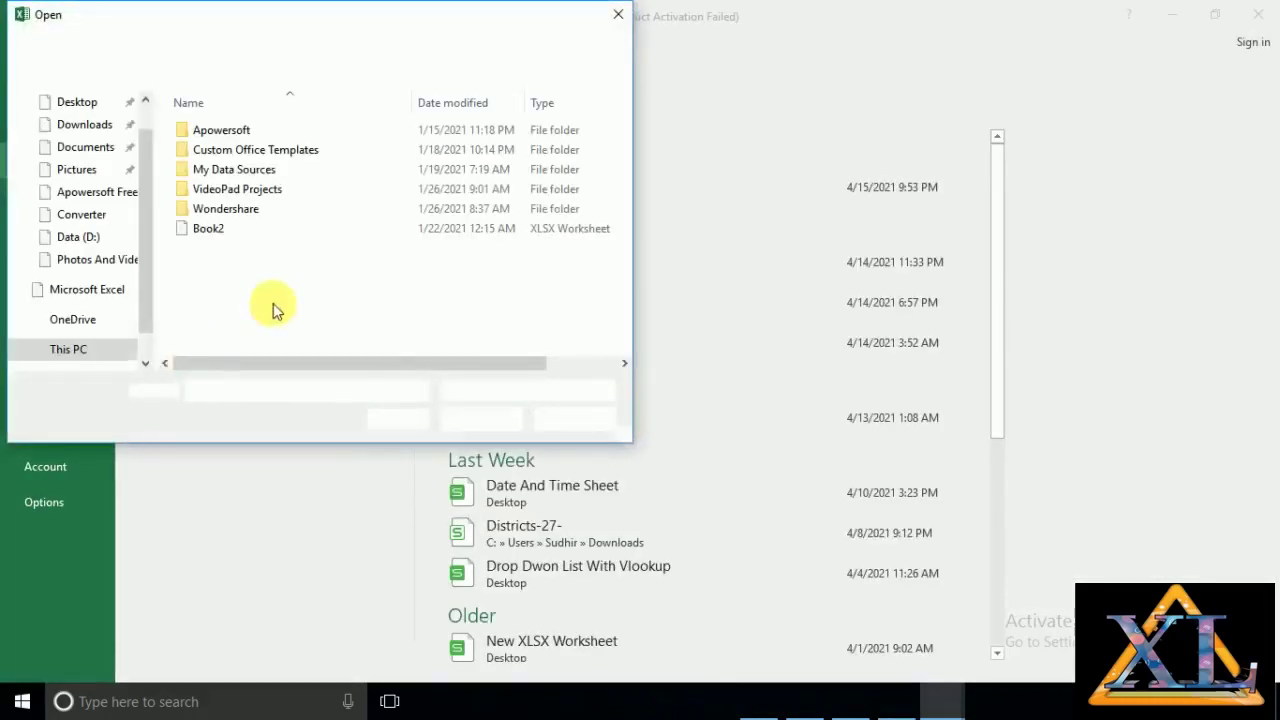
{"action": "left_click", "coordinate": [95, 103]}
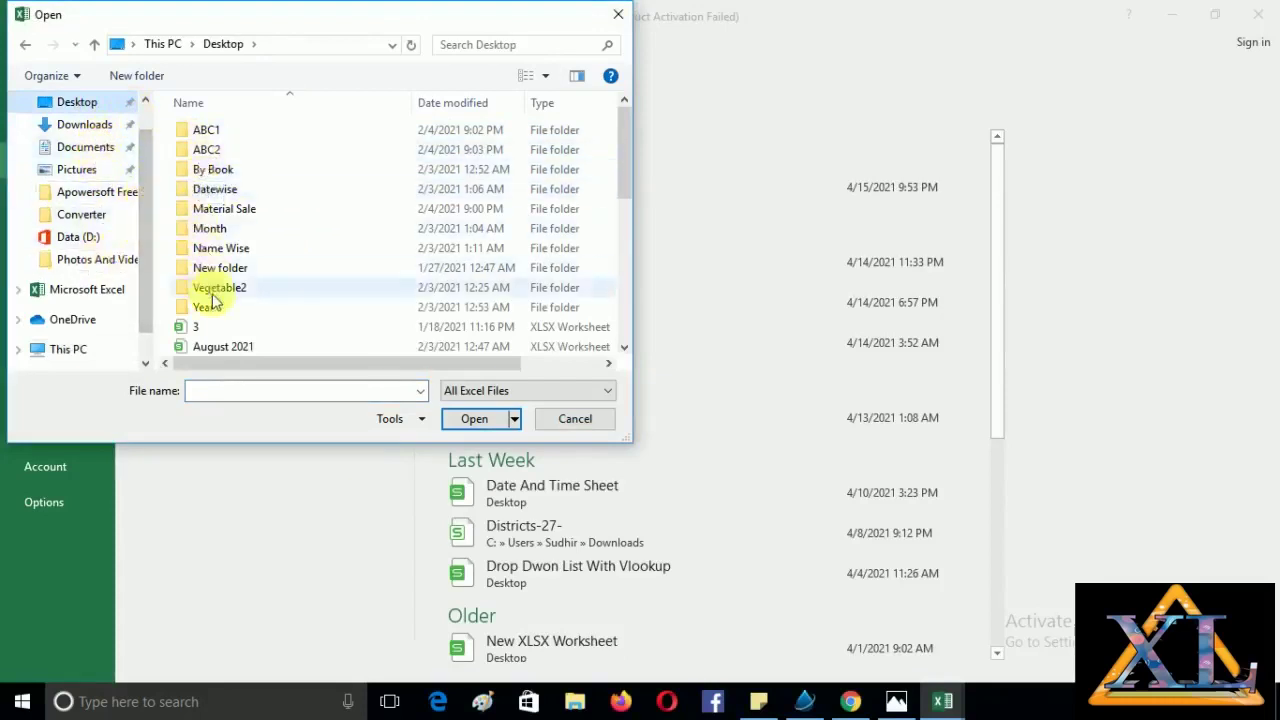
{"action": "scroll", "coordinate": [212, 300], "scroll_direction": "down", "scroll_amount": 1}
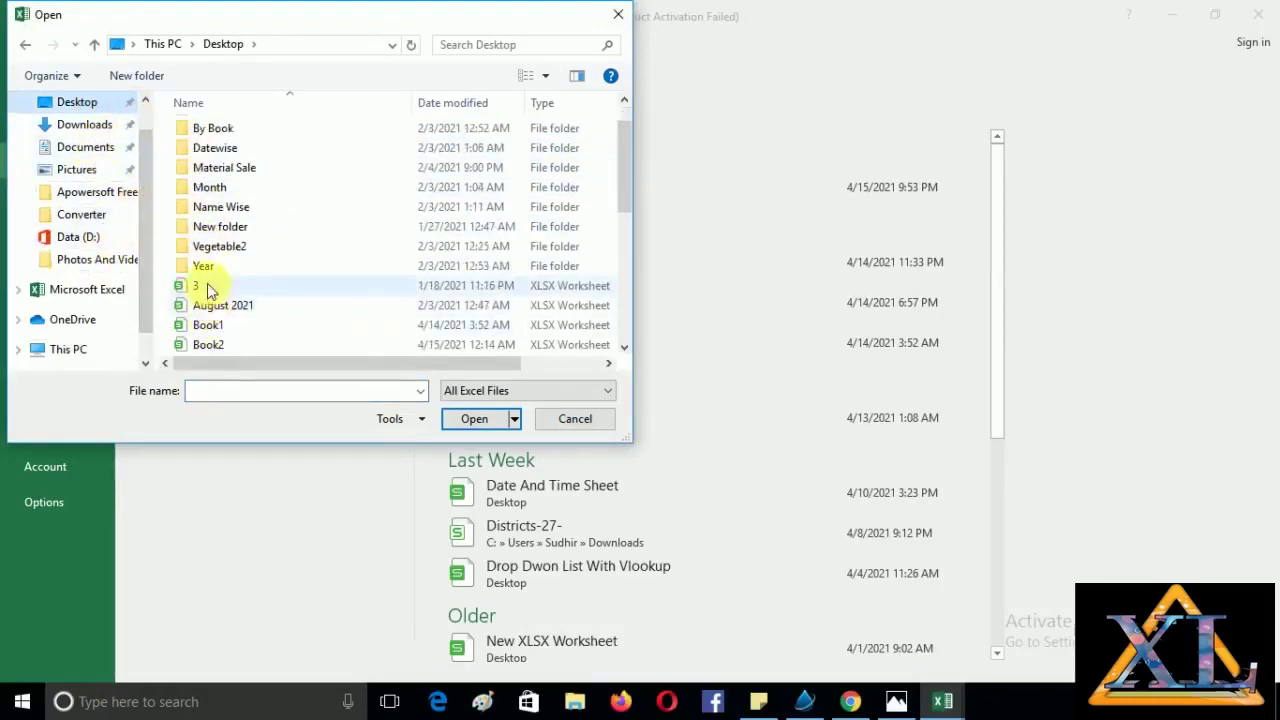
{"action": "double_click", "coordinate": [207, 288]}
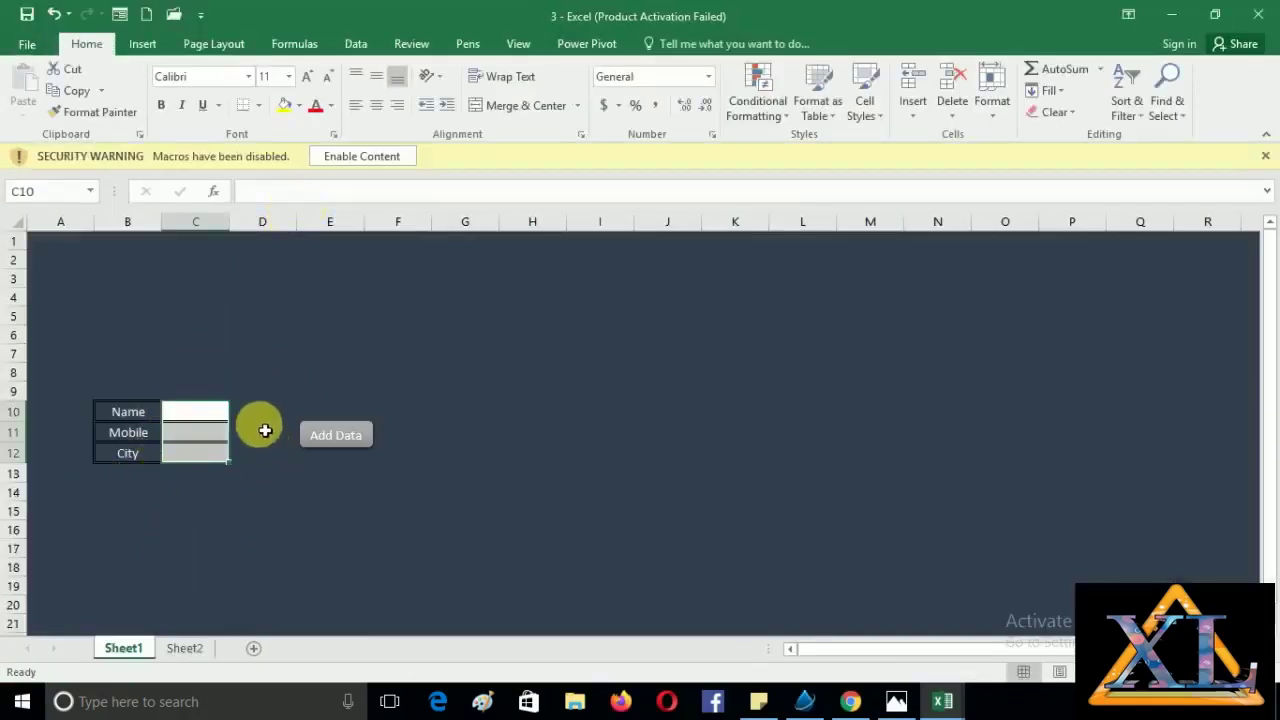
{"action": "left_click", "coordinate": [1252, 12]}
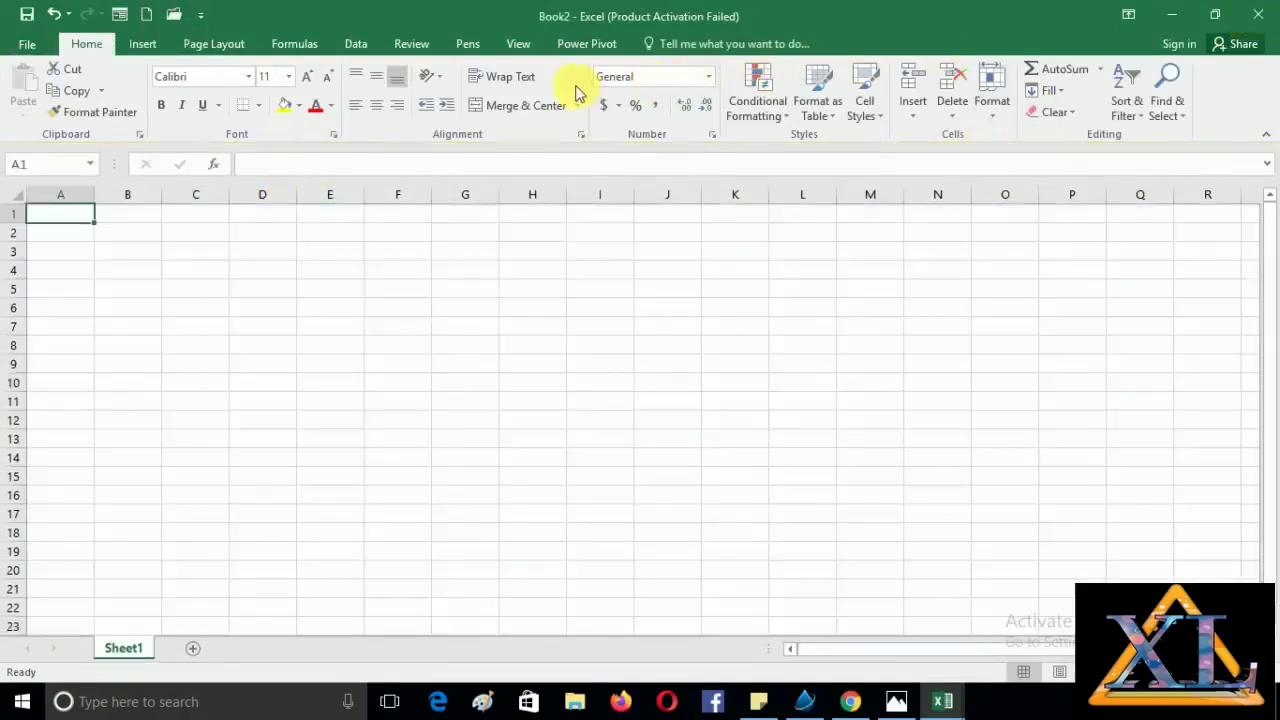
Add the Email command to the Quick Access Toolbar.
{"action": "left_click", "coordinate": [200, 14]}
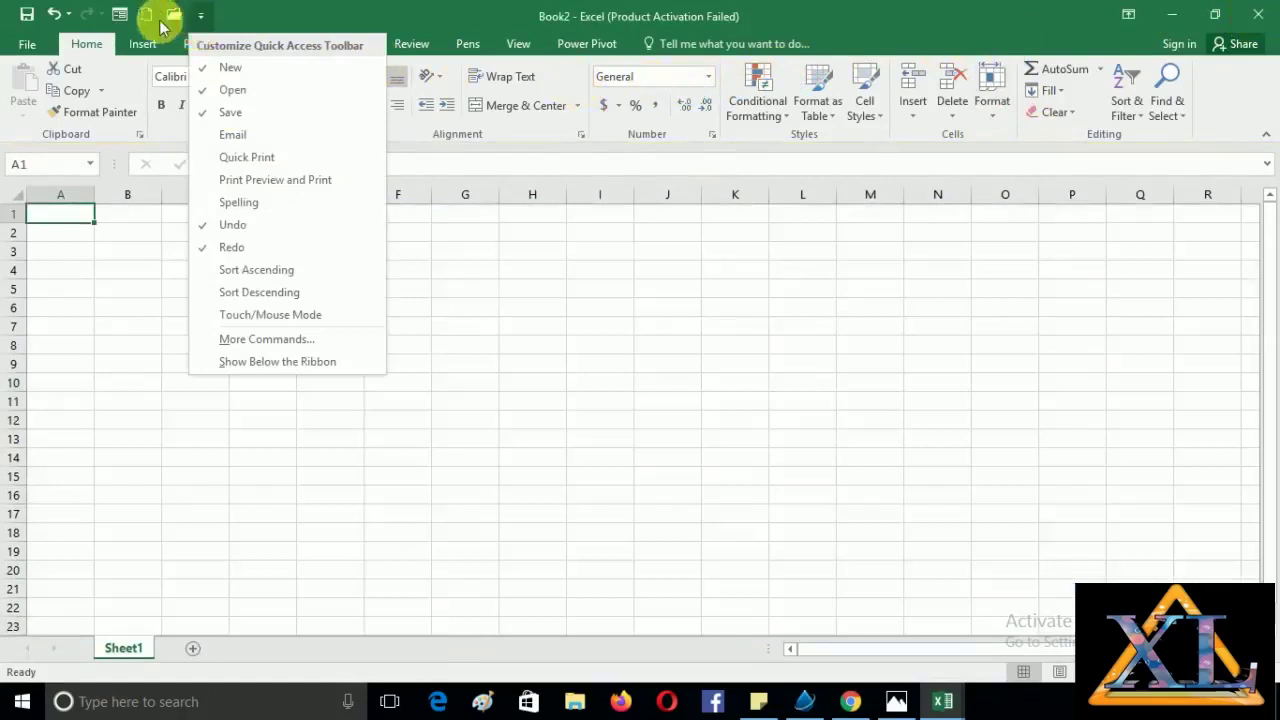
{"action": "left_click", "coordinate": [219, 136]}
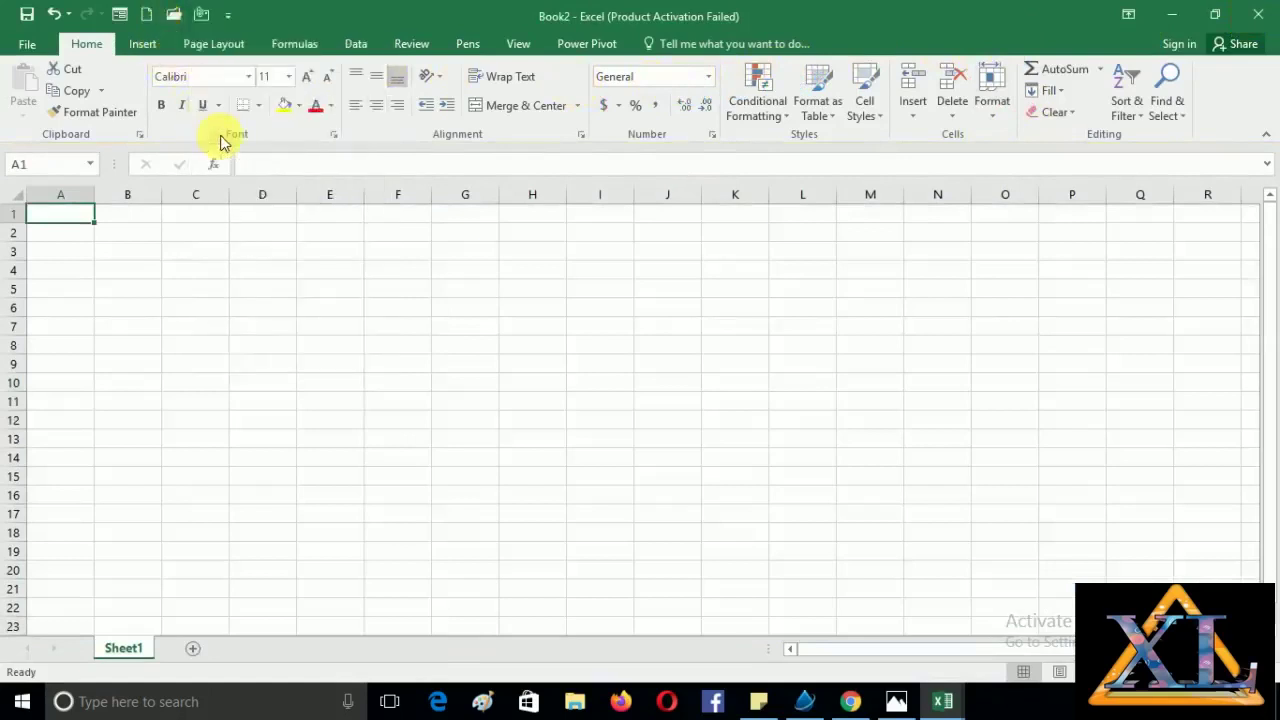
{"action": "left_click", "coordinate": [229, 18]}
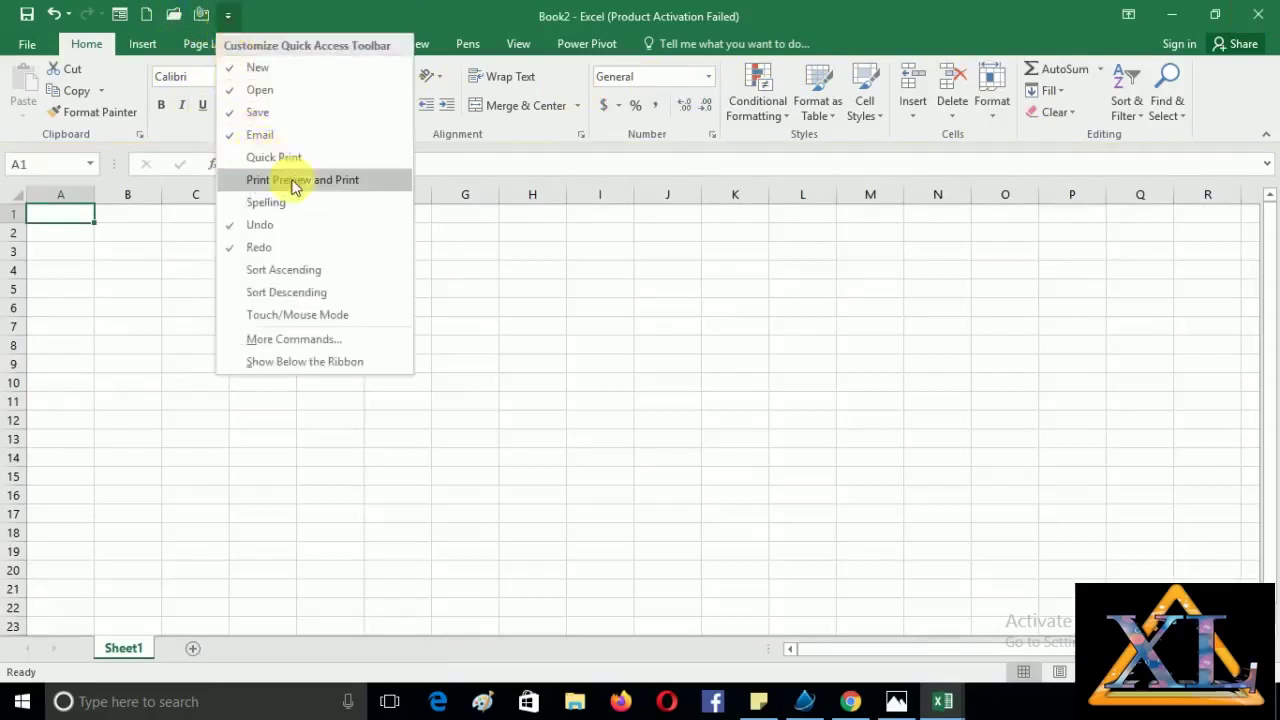
Enter "xfcvz" in cell B2 and "fcv" in cell C2.
{"action": "left_click", "coordinate": [543, 297]}
{"action": "left_click", "coordinate": [125, 238]}
{"action": "type", "text": "xfcvz"}
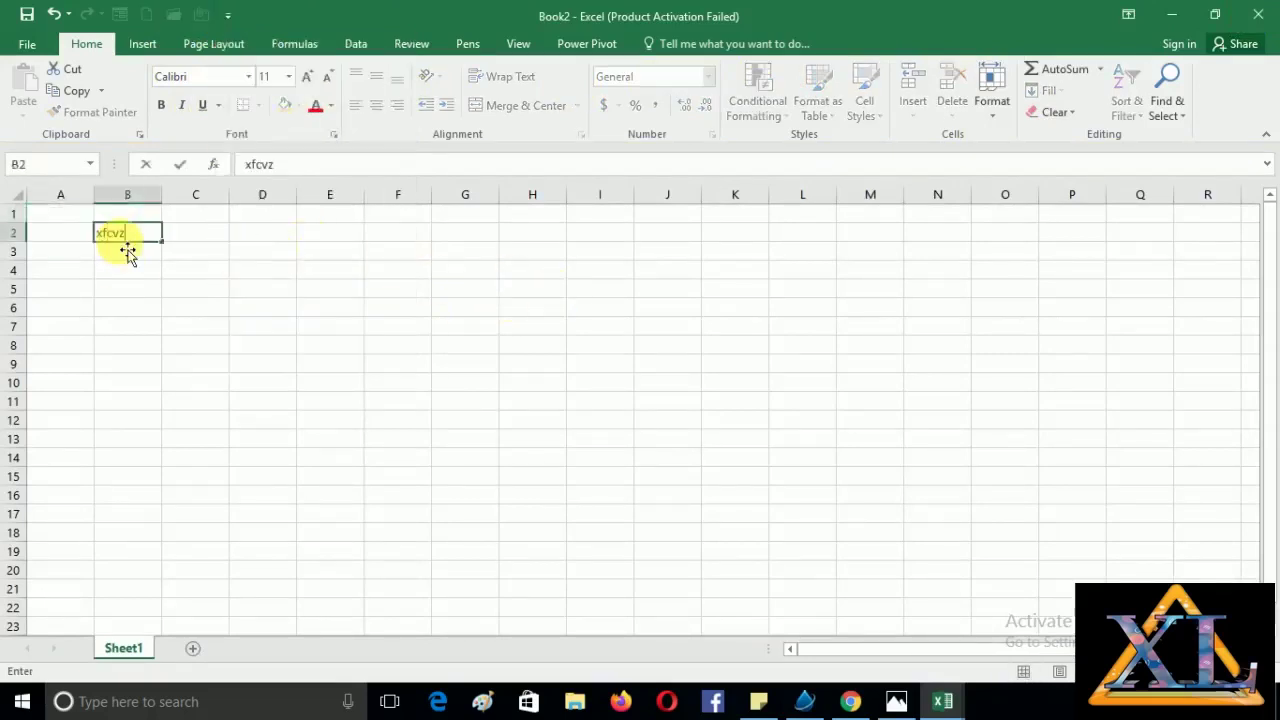
{"action": "left_click", "coordinate": [214, 237]}
{"action": "type", "text": "fcv"}
{"action": "left_click", "coordinate": [345, 268]}
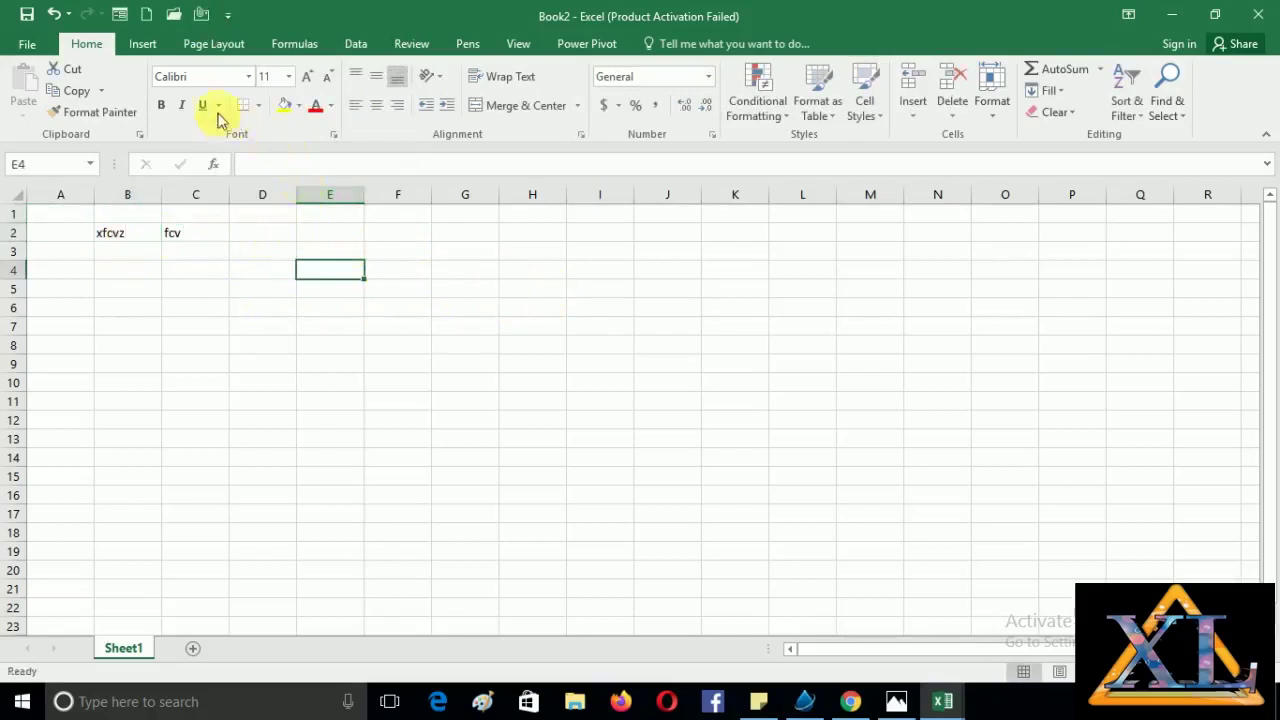
Try to send the workbook by e-mail and dismiss the Outlook profile message.
{"action": "left_click", "coordinate": [201, 17]}
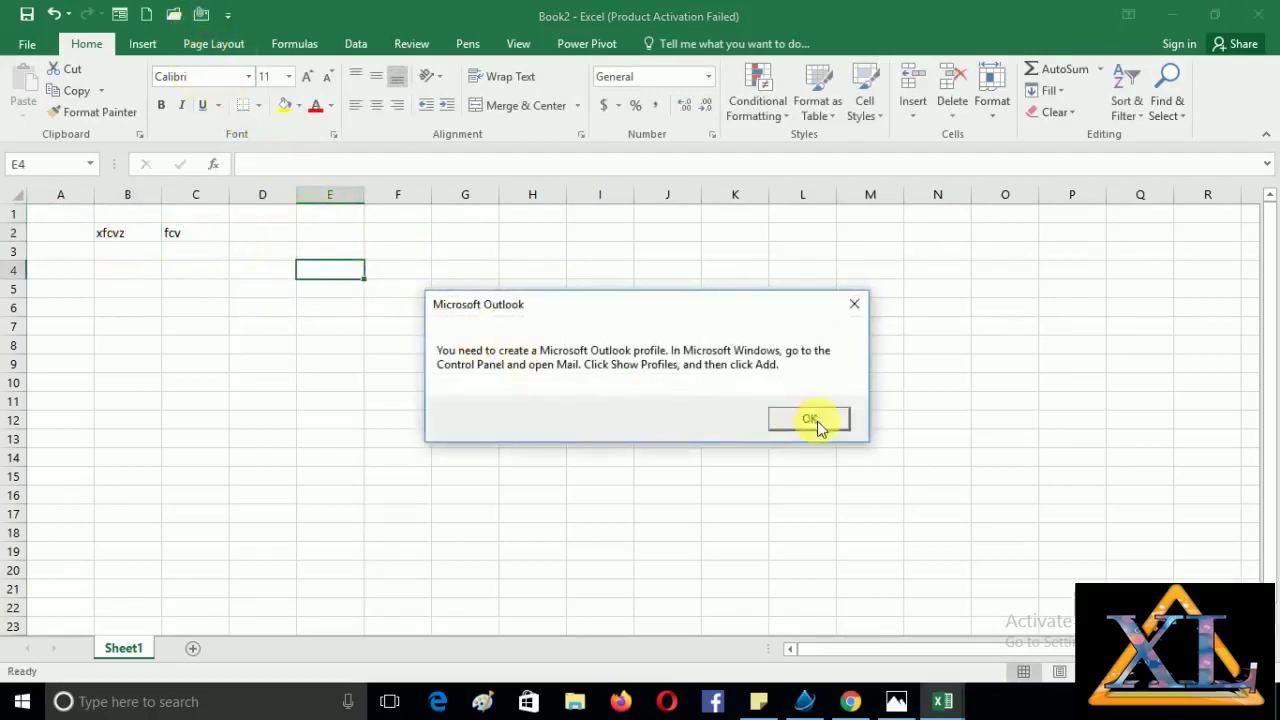
{"action": "left_click", "coordinate": [817, 421]}
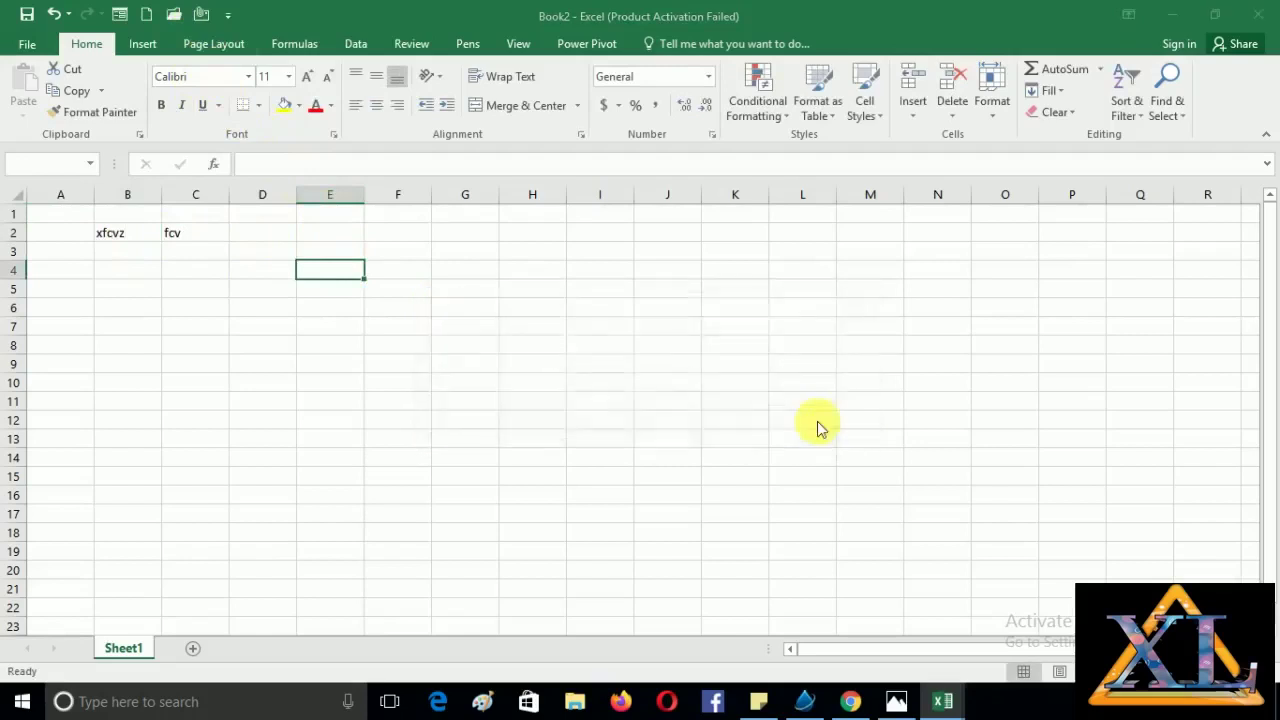
{"action": "left_click", "coordinate": [654, 408]}
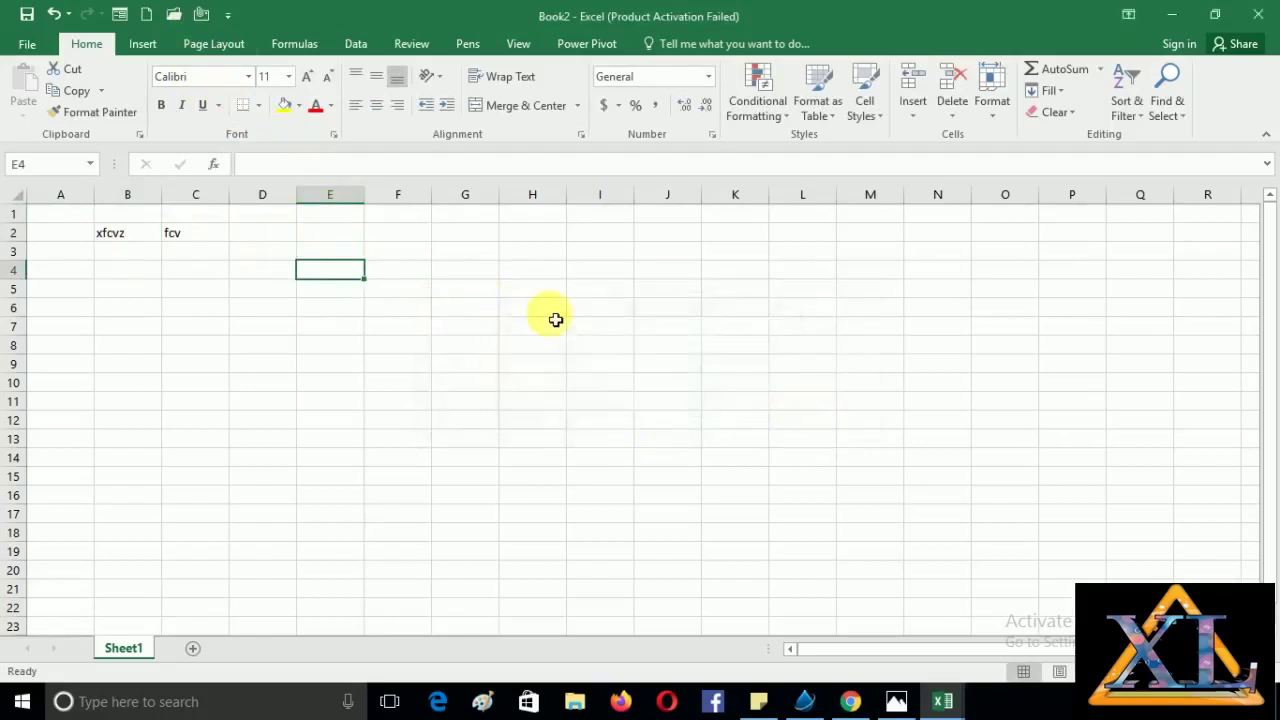
Clear the contents of the range A2:C4.
{"action": "left_click", "coordinate": [226, 16]}
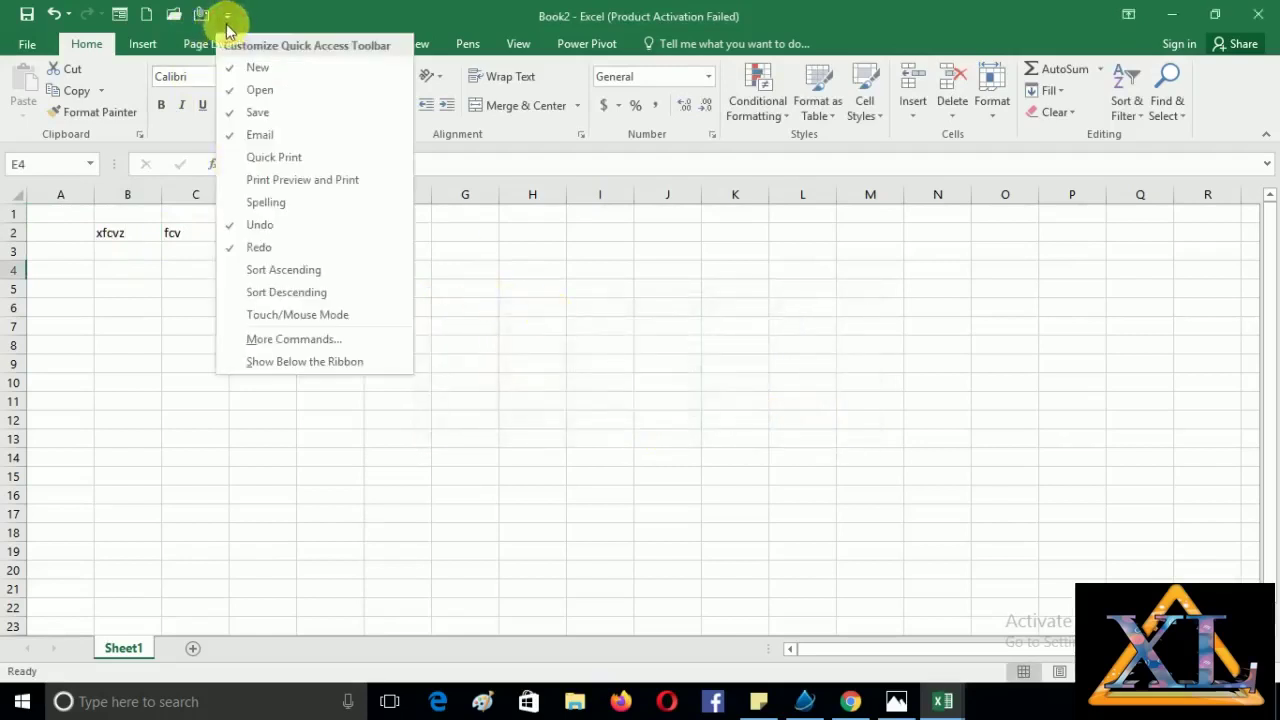
{"action": "left_click", "coordinate": [126, 240]}
{"action": "left_click", "coordinate": [125, 249]}
{"action": "left_click_drag", "start_coordinate": [125, 249], "coordinate": [214, 269]}
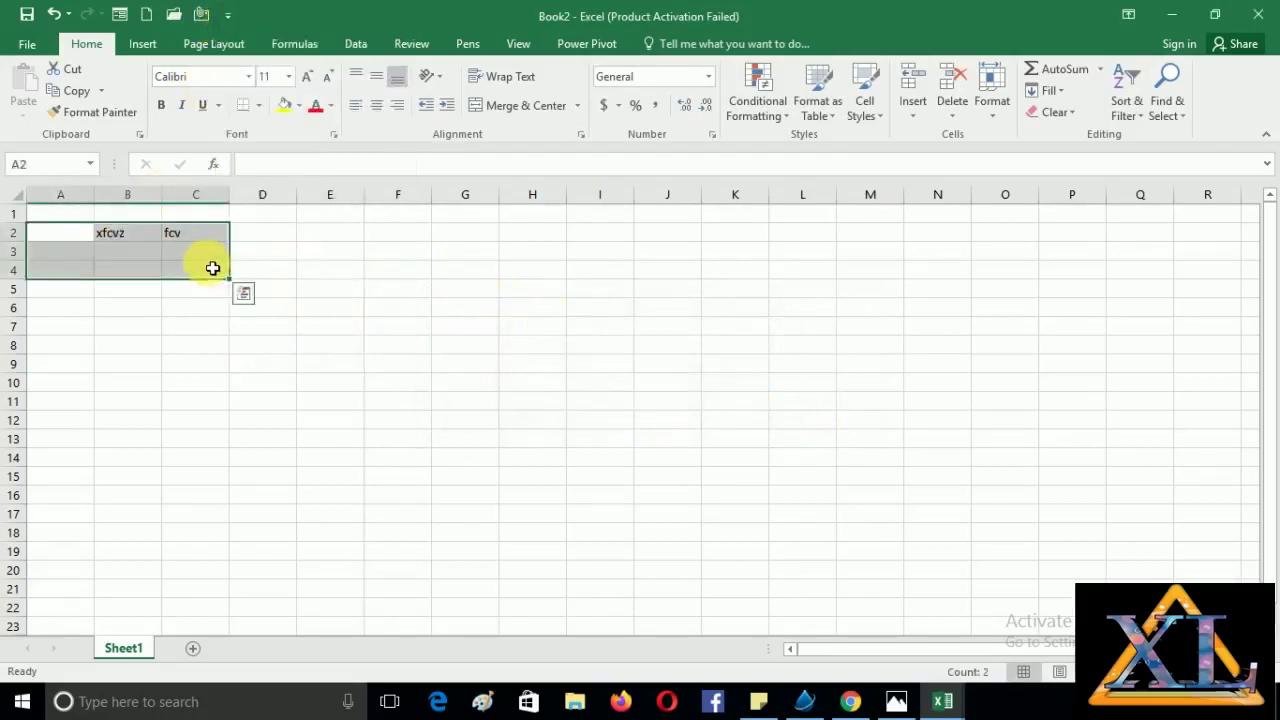
{"action": "key", "text": "Delete"}
Add the Spelling command to the Quick Access Toolbar and select cell D4.
{"action": "left_click", "coordinate": [228, 15]}
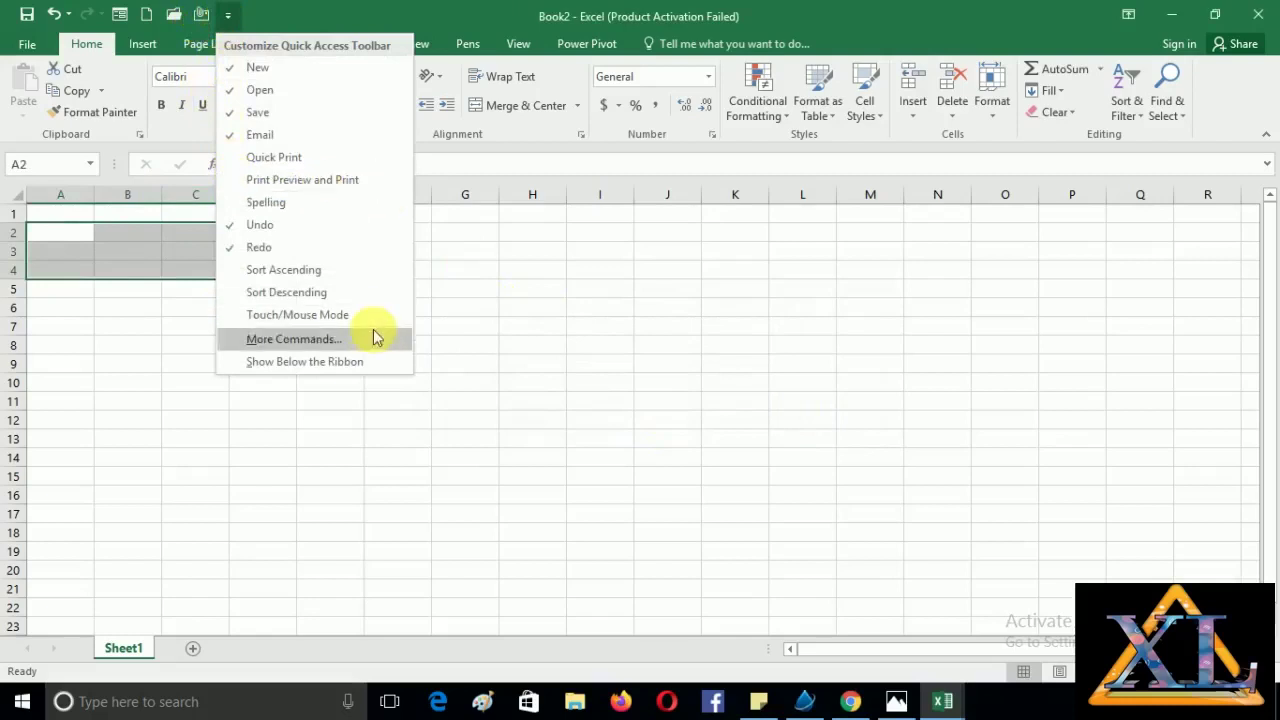
{"action": "left_click", "coordinate": [297, 206]}
{"action": "left_click", "coordinate": [282, 277]}
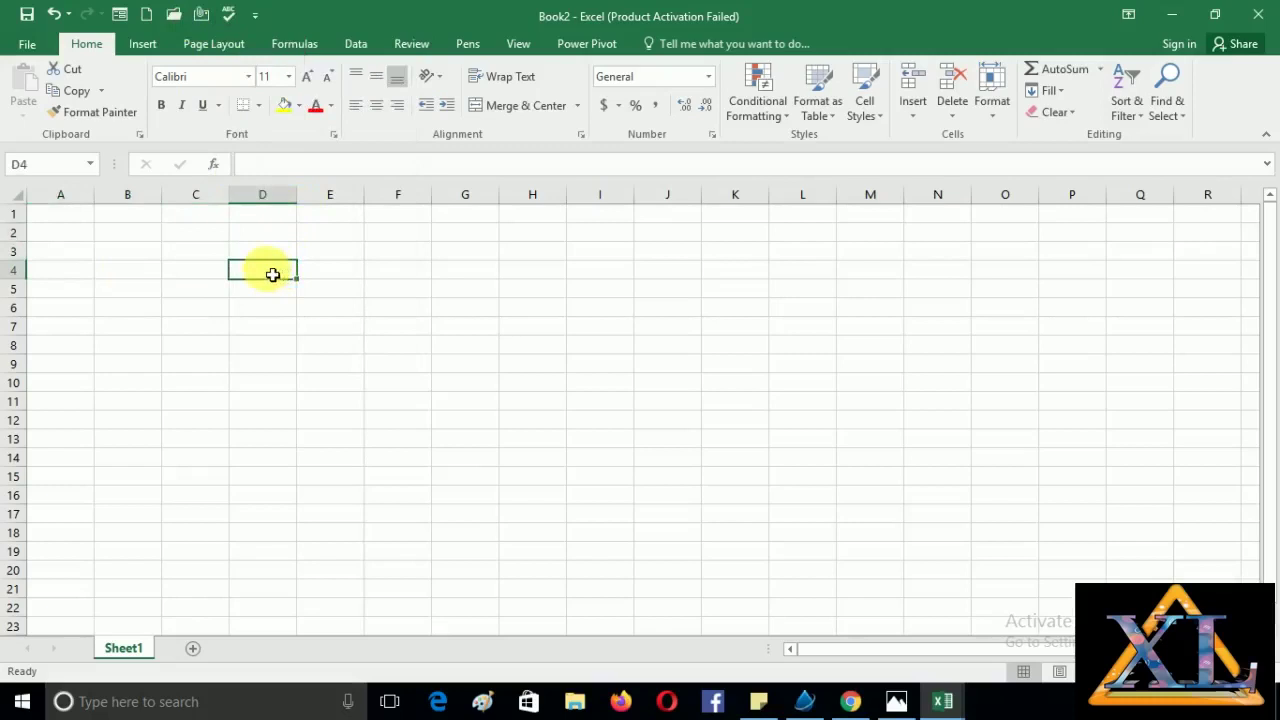
Enter the misspelled word "Likye" in cell D4 and reselect the cell.
{"action": "type", "text": "Likye"}
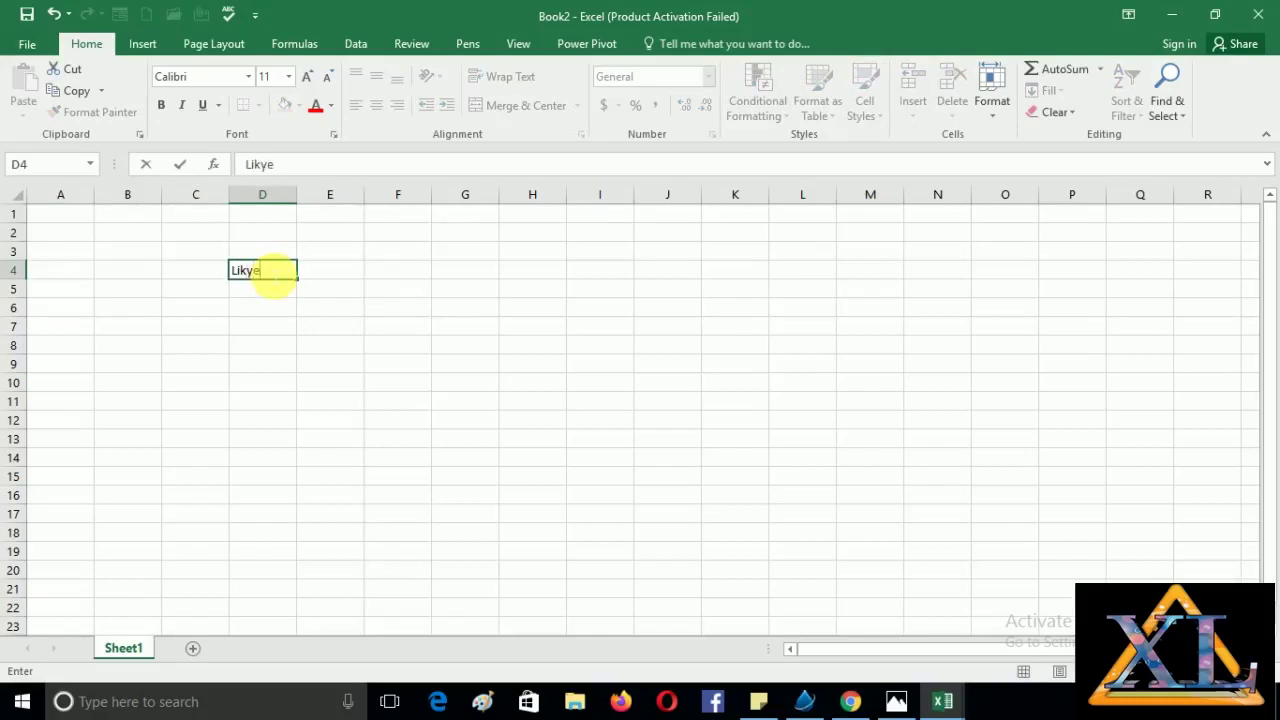
{"action": "key", "text": "Return"}
{"action": "left_click", "coordinate": [270, 273]}
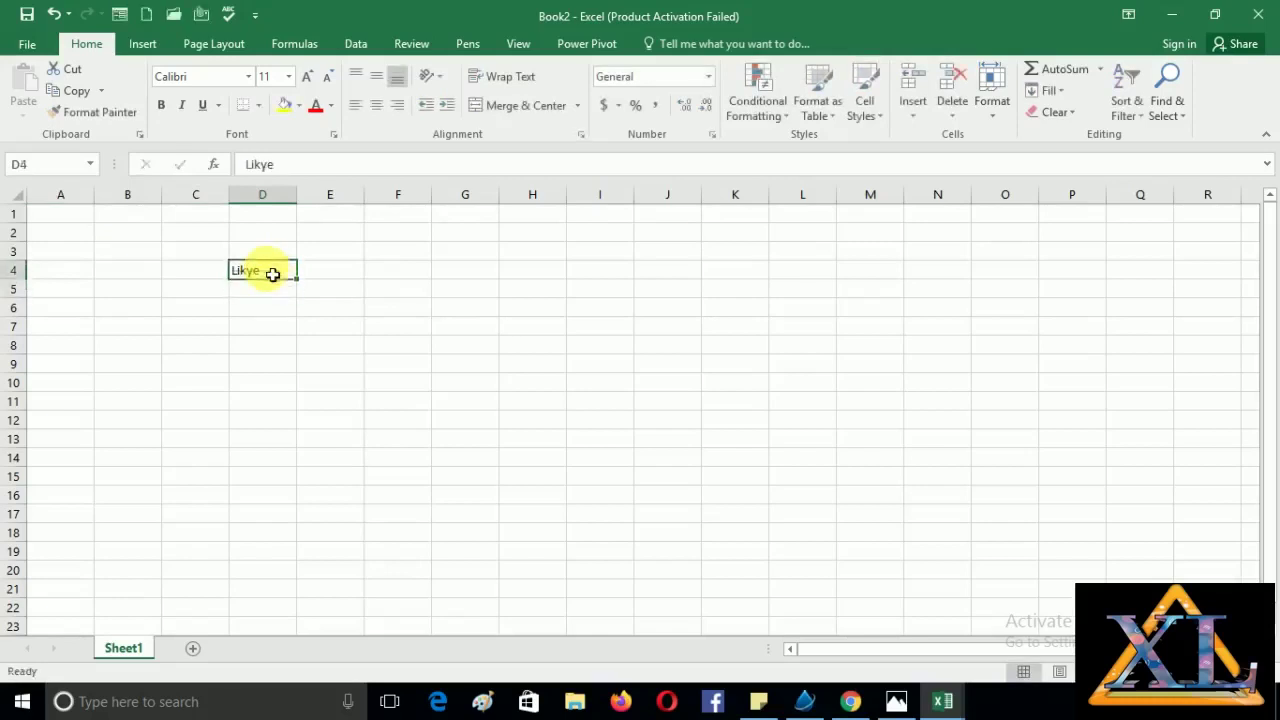
Run the spelling check, replace "Likye" with the suggestion "Like", and continue checking from the beginning of the sheet.
{"action": "left_click", "coordinate": [229, 14]}
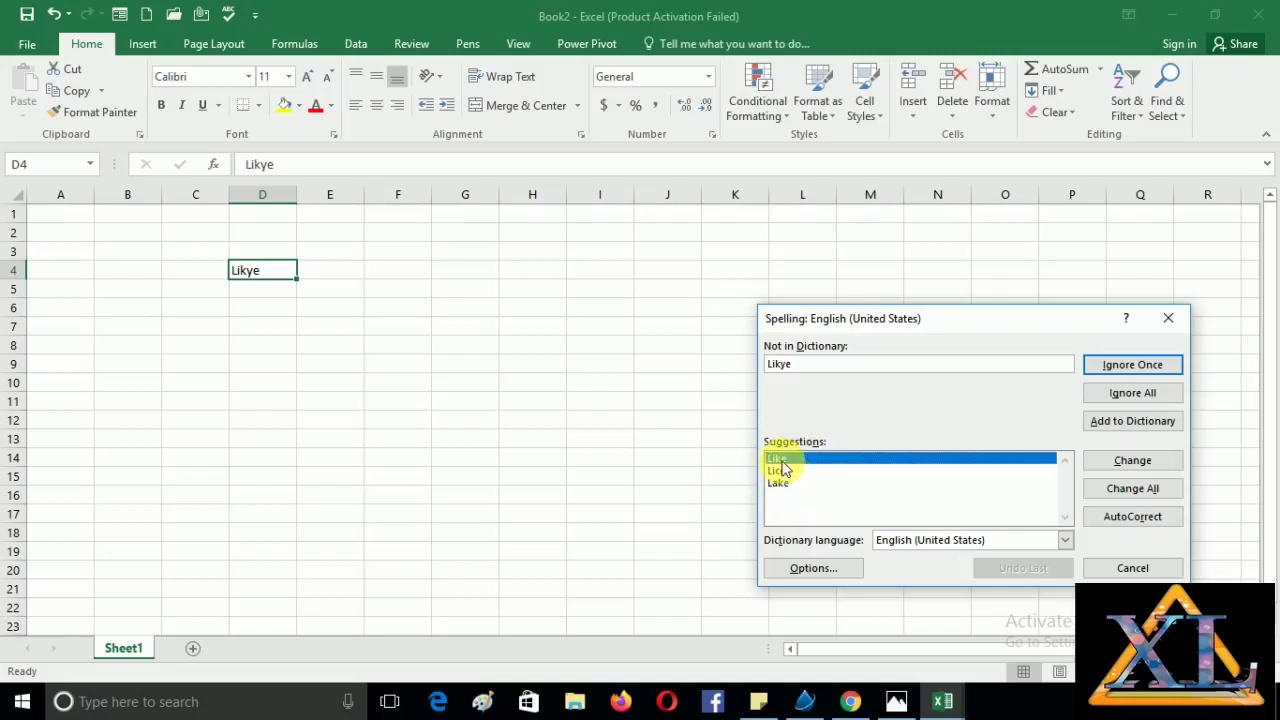
{"action": "left_click", "coordinate": [781, 460]}
{"action": "left_click", "coordinate": [1132, 460]}
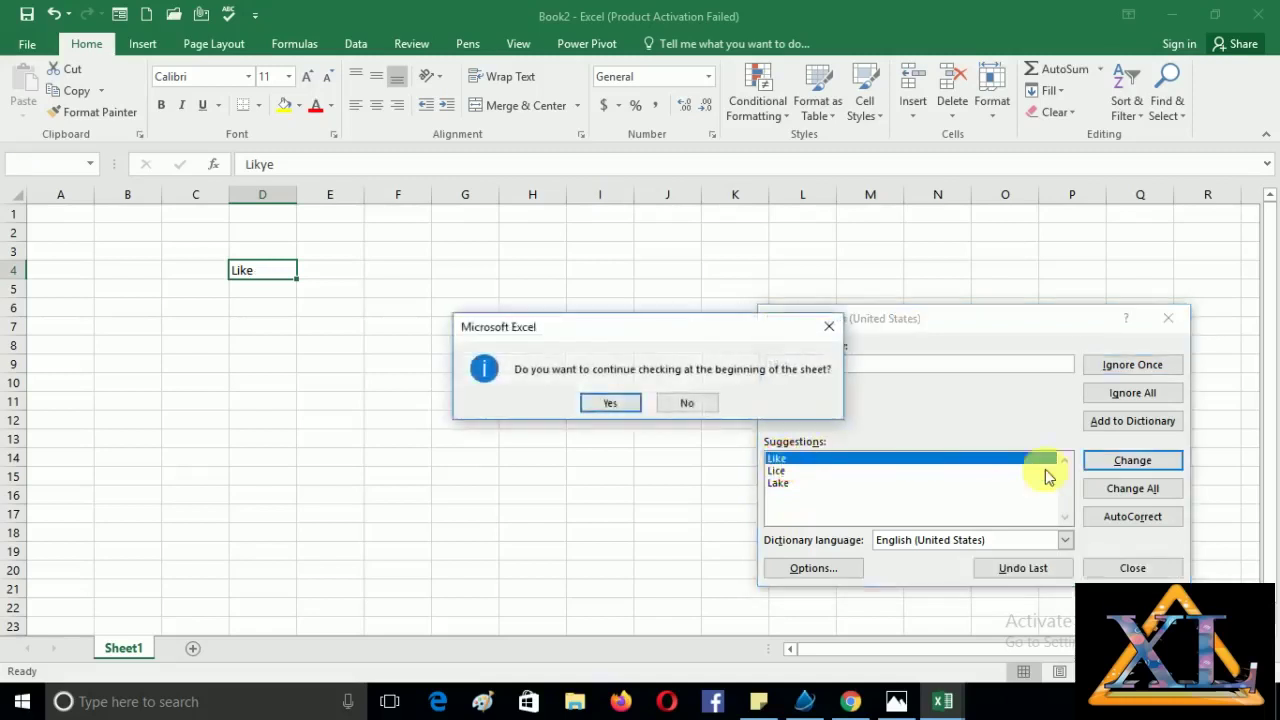
{"action": "left_click", "coordinate": [610, 405]}
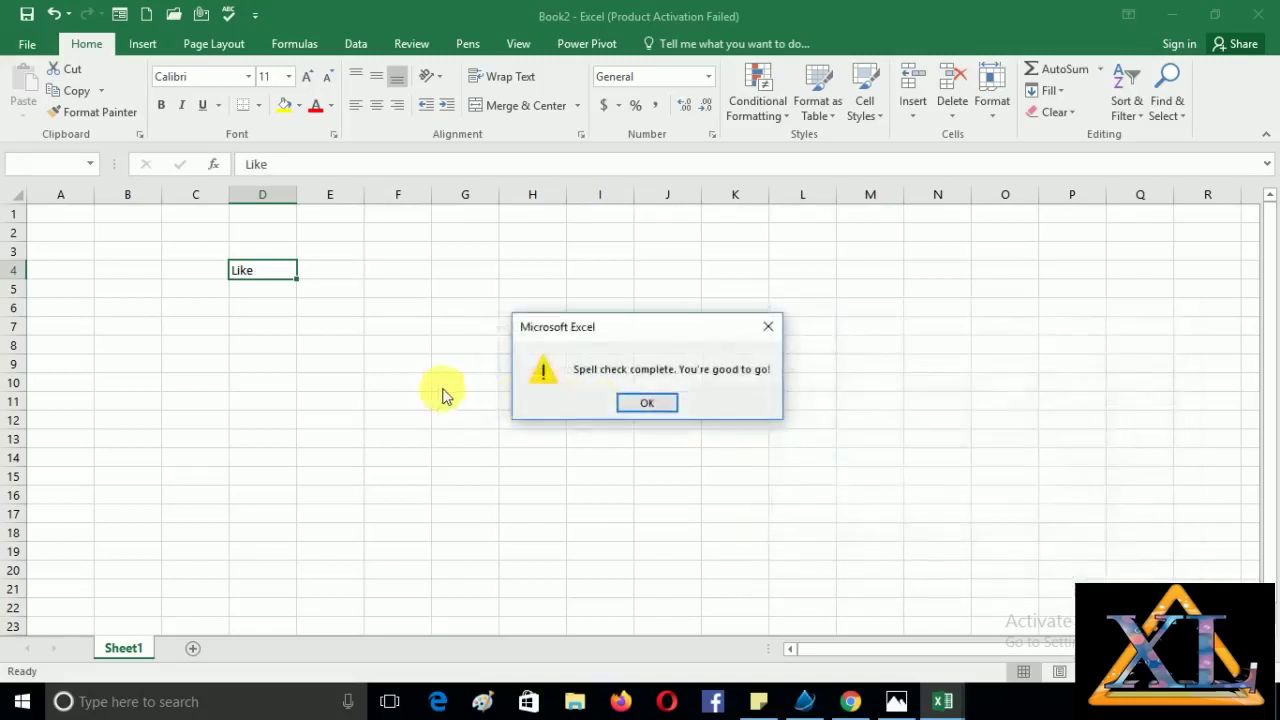
{"action": "left_click", "coordinate": [628, 402]}
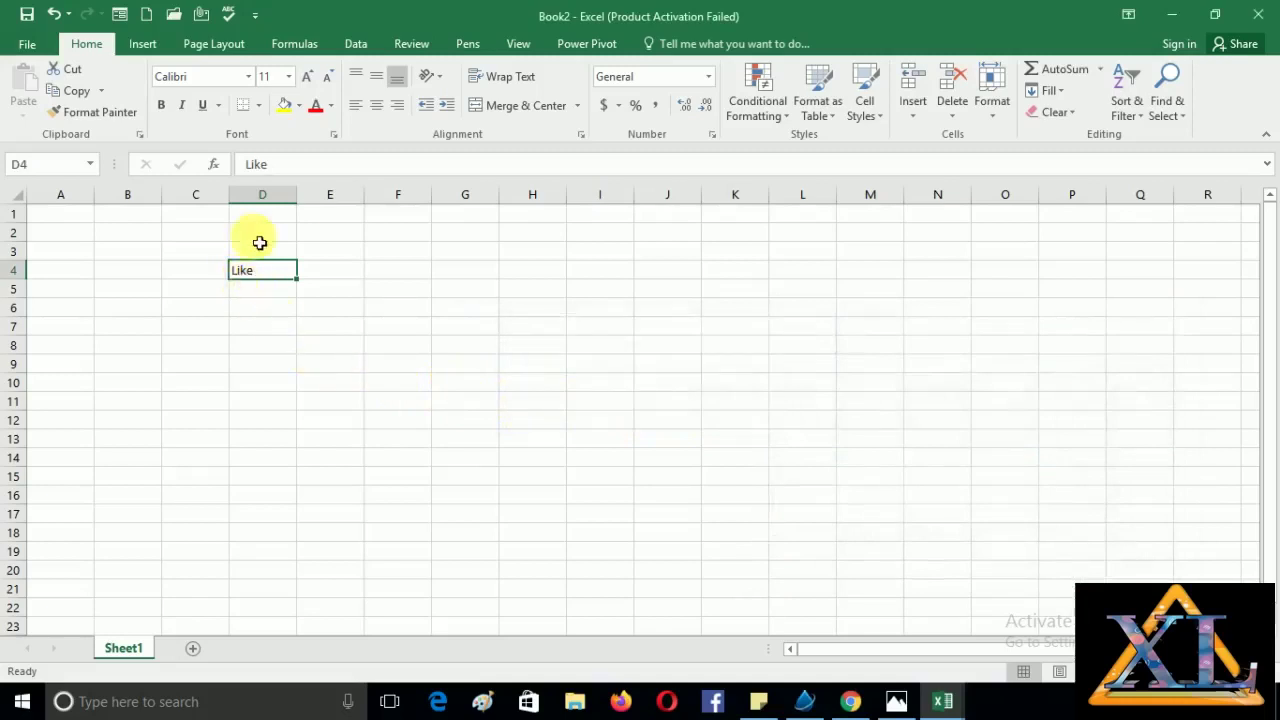
View the full Quick Access Toolbar customization settings in Excel Options and close them without changes.
{"action": "left_click", "coordinate": [255, 16]}
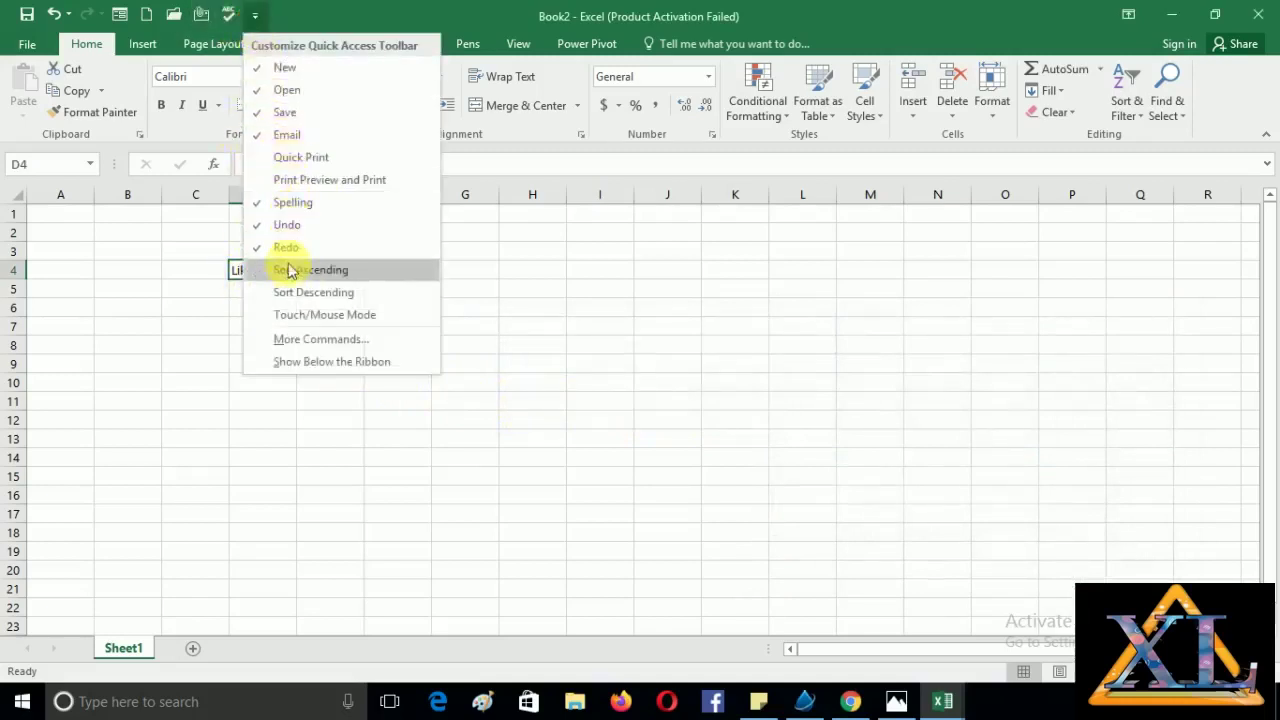
{"action": "left_click", "coordinate": [304, 343]}
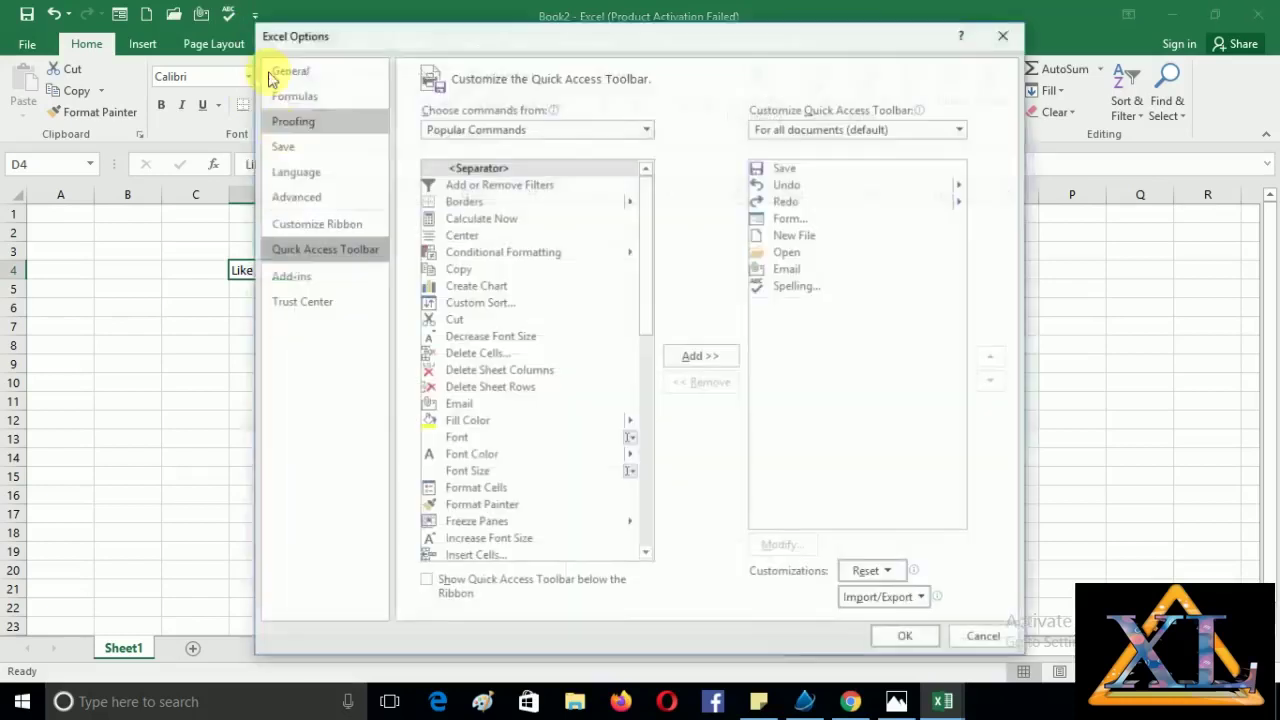
{"action": "left_click", "coordinate": [1007, 35]}
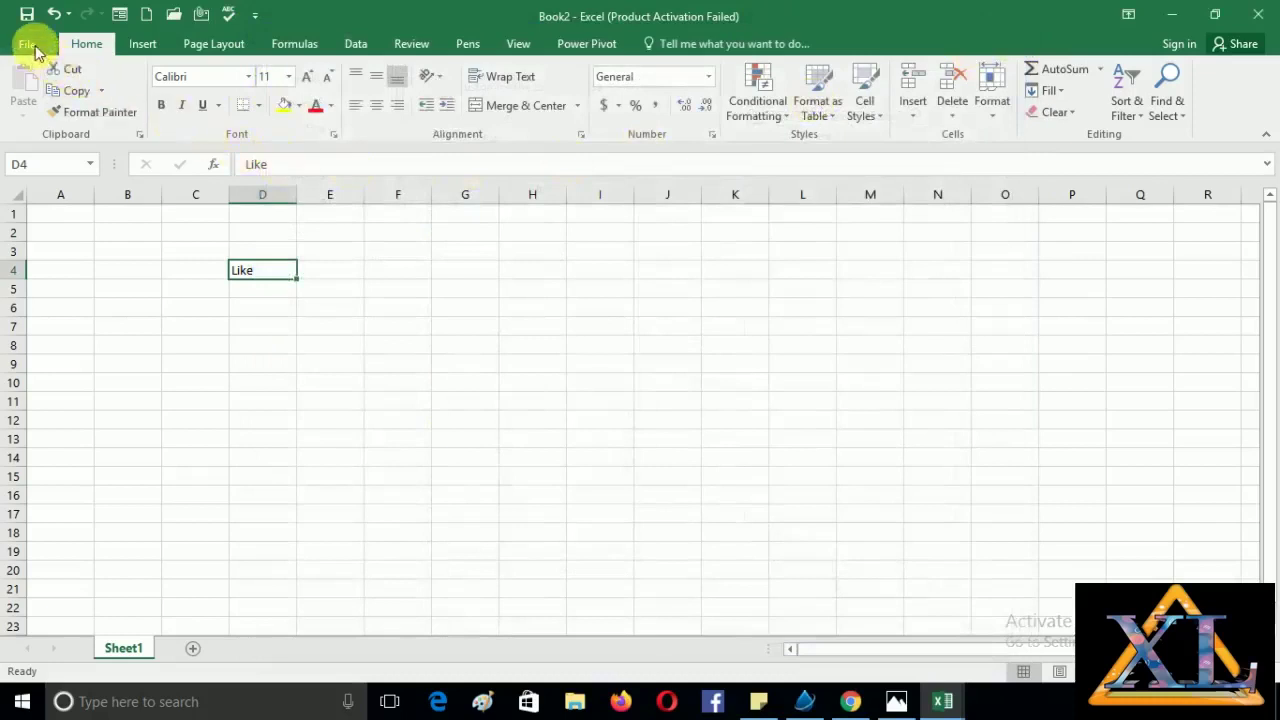
View the Customize Ribbon settings and the available command categories in Excel Options, and close them without changes.
{"action": "left_click", "coordinate": [30, 46]}
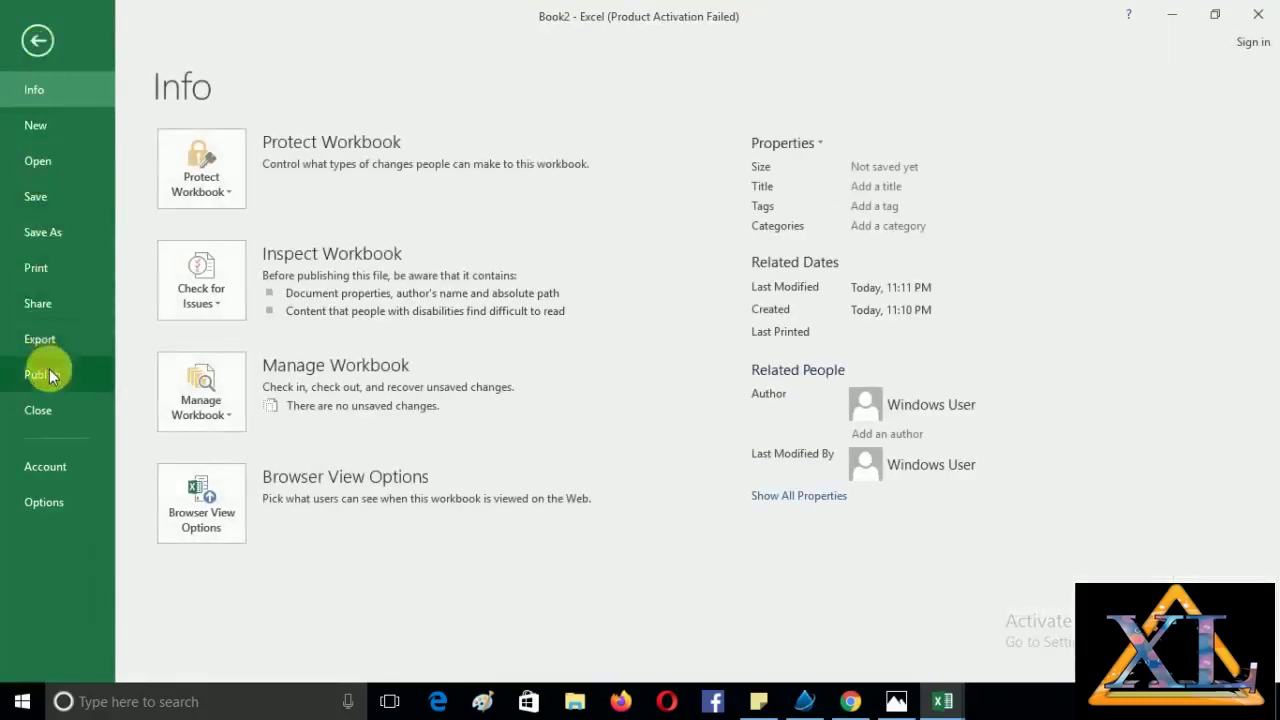
{"action": "left_click", "coordinate": [44, 502]}
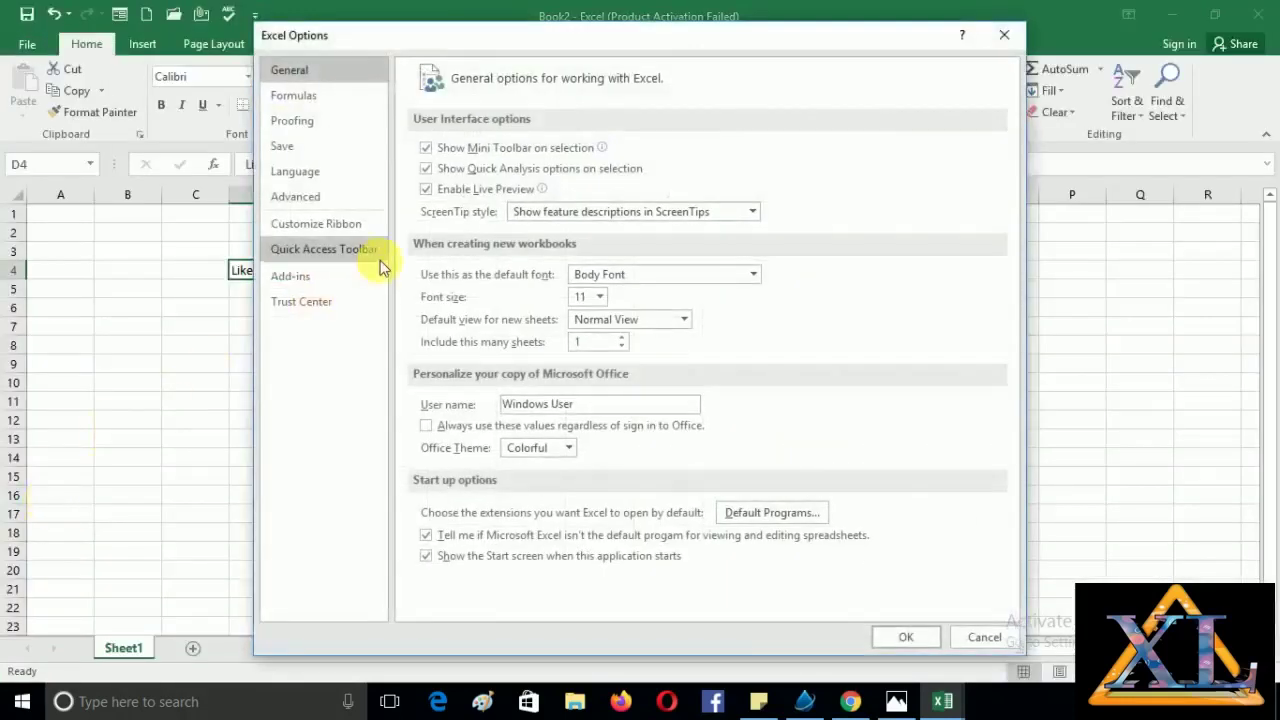
{"action": "left_click", "coordinate": [332, 226]}
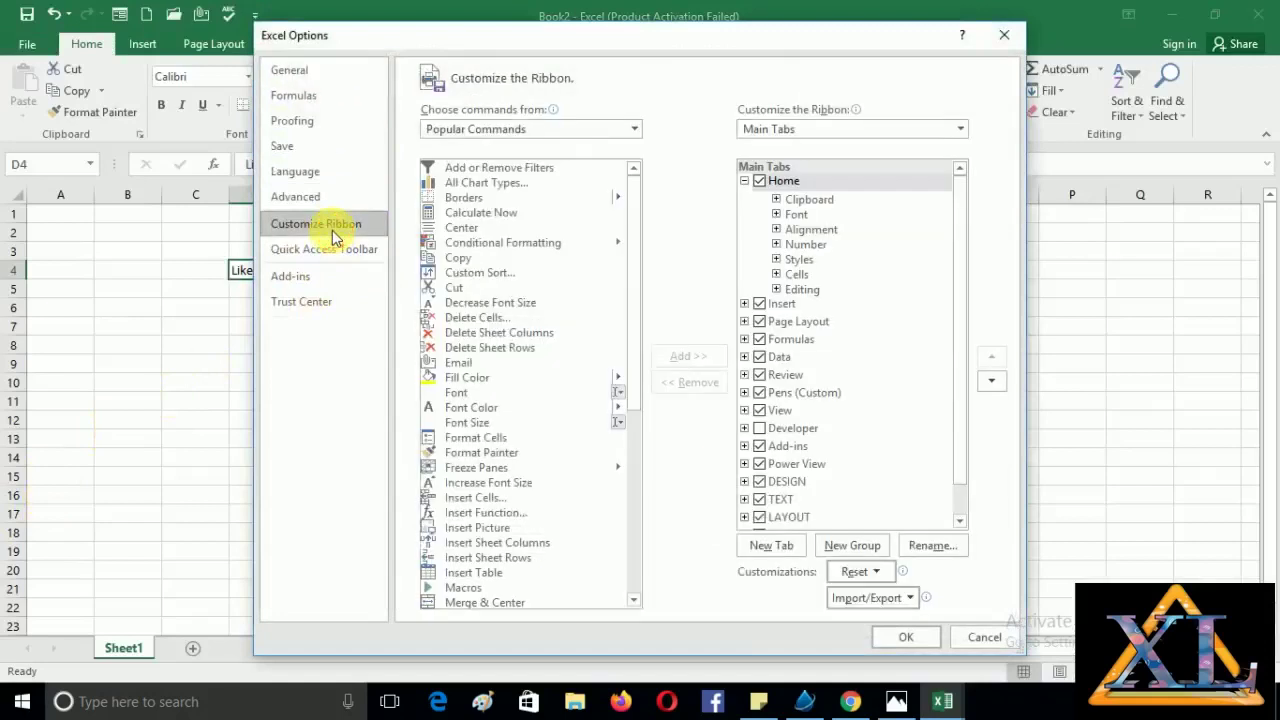
{"action": "left_click", "coordinate": [634, 130]}
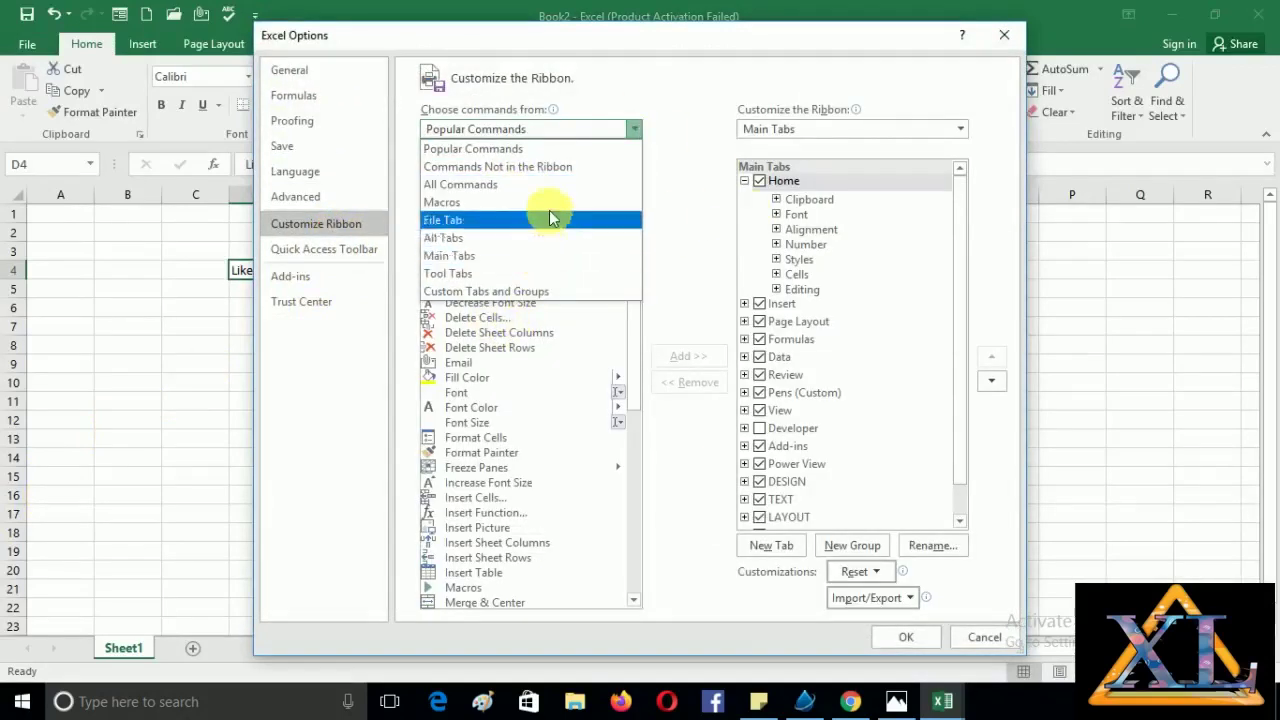
{"action": "left_click", "coordinate": [1005, 37]}
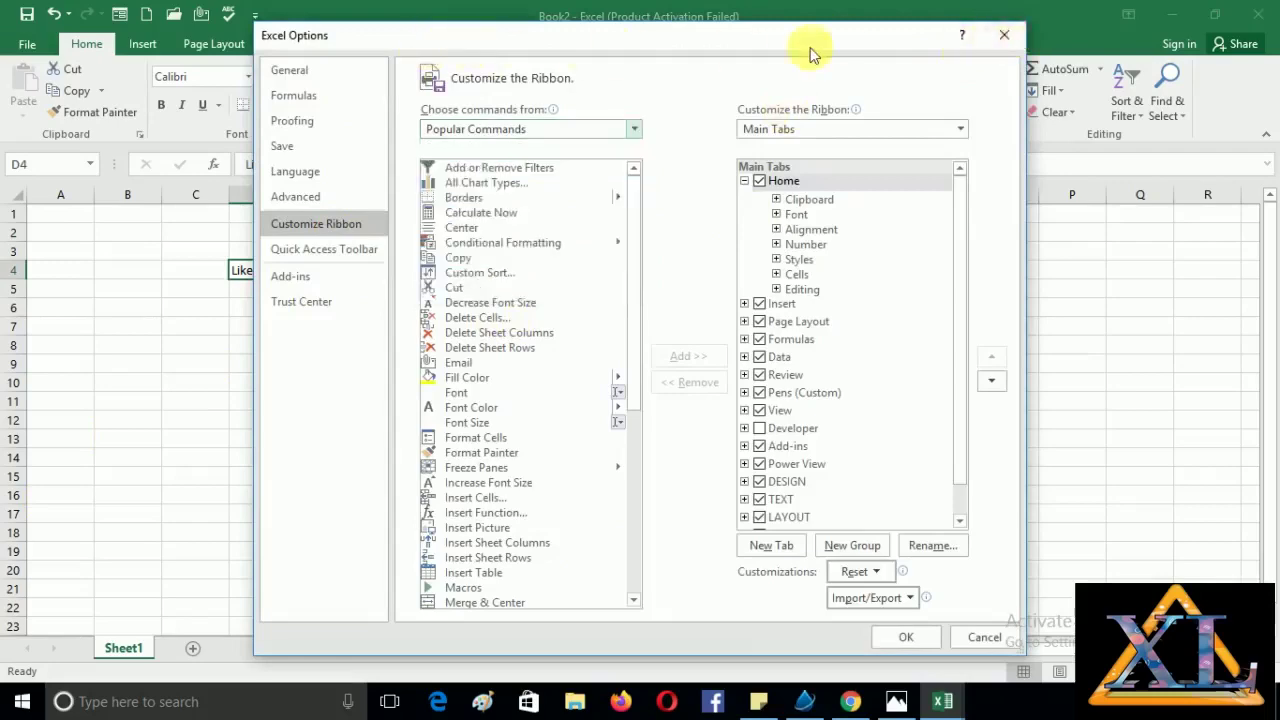
{"action": "left_click", "coordinate": [1004, 37]}
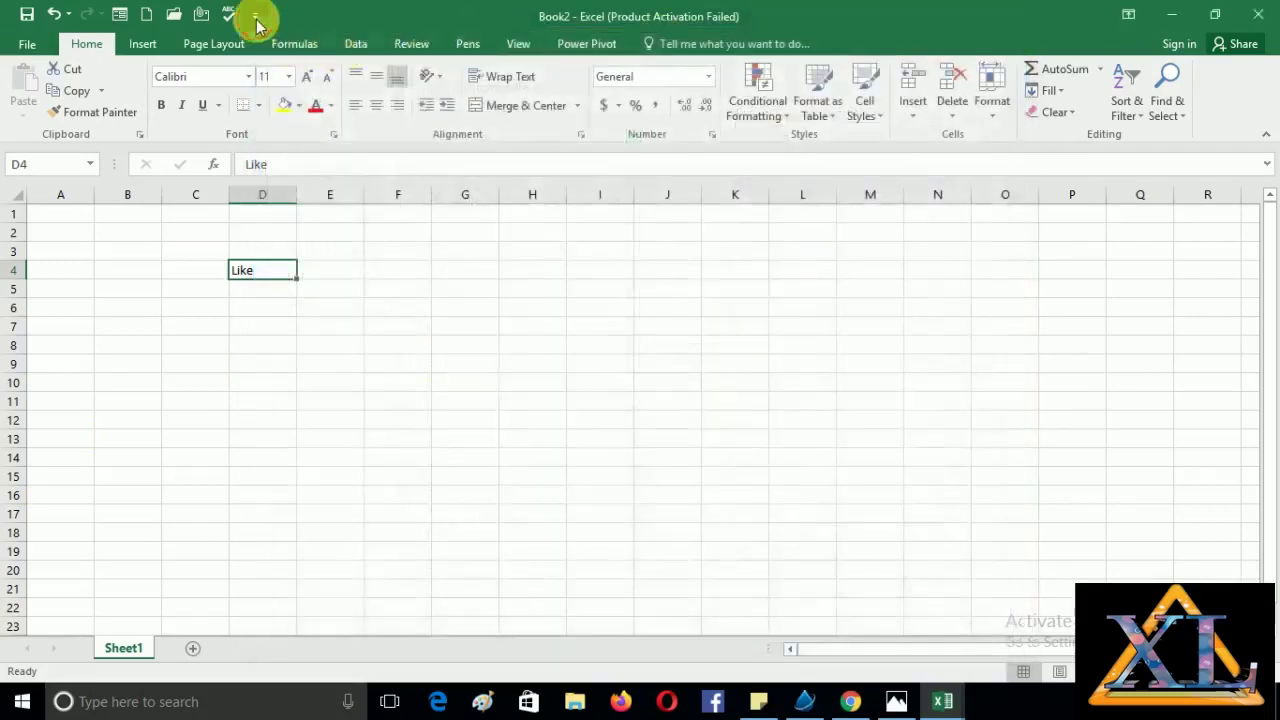
Show the Quick Access Toolbar below the ribbon and return it to above the ribbon.
{"action": "left_click", "coordinate": [255, 14]}
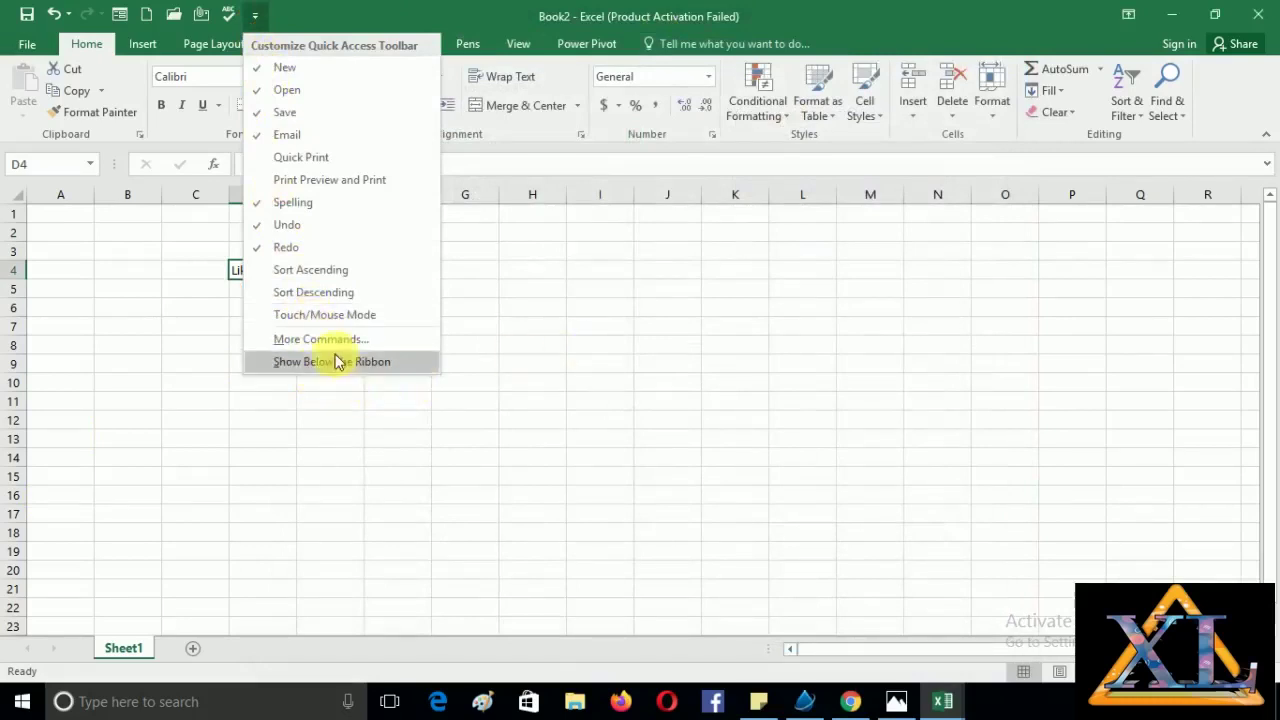
{"action": "left_click", "coordinate": [537, 355]}
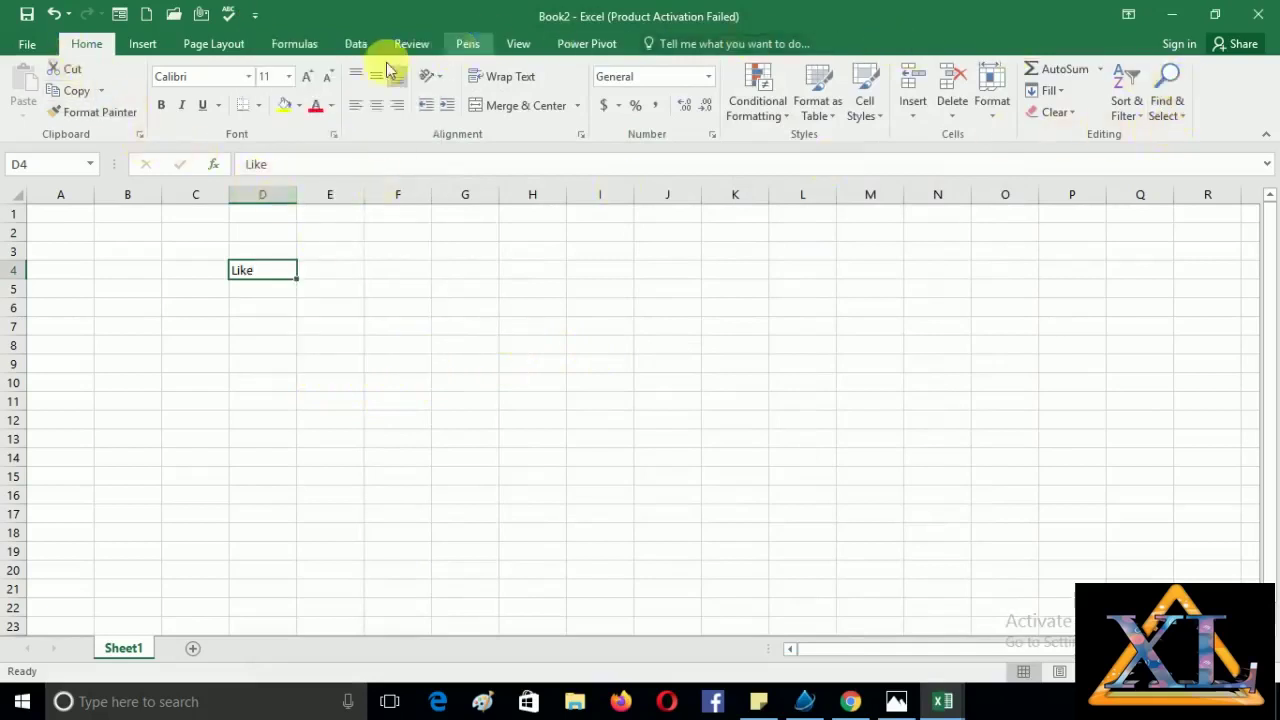
{"action": "left_click", "coordinate": [254, 15]}
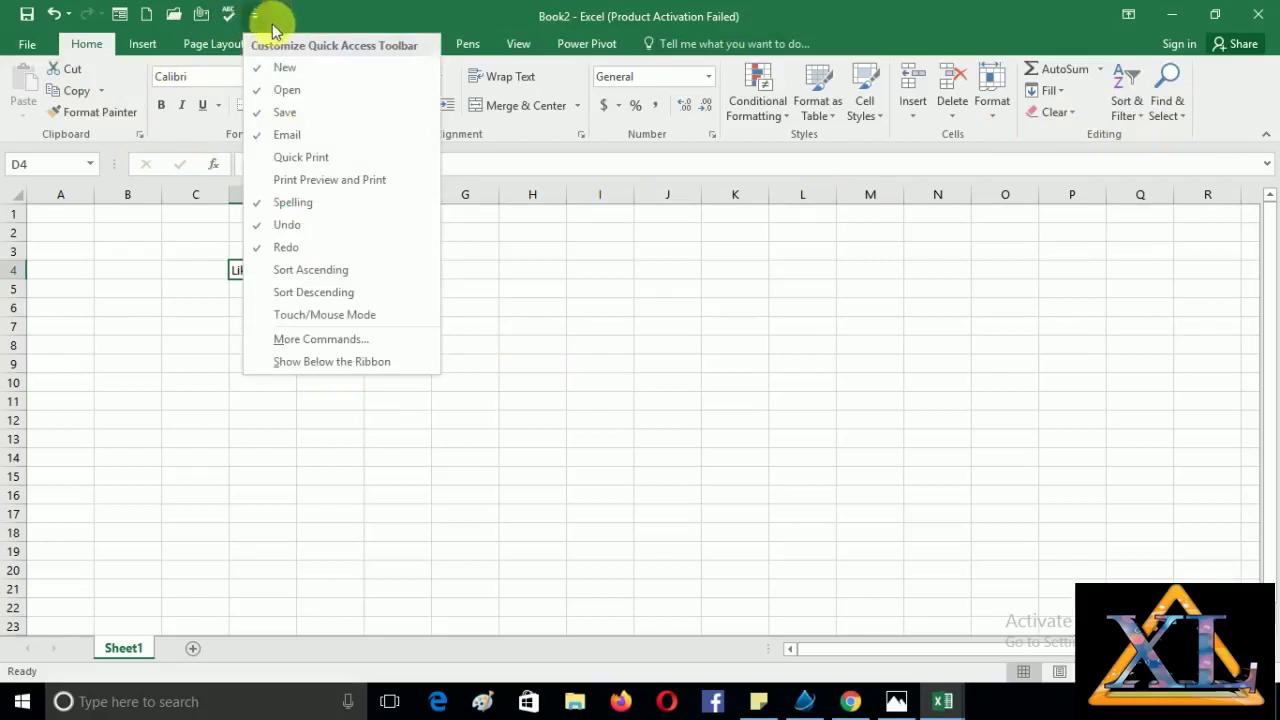
{"action": "left_click", "coordinate": [340, 362]}
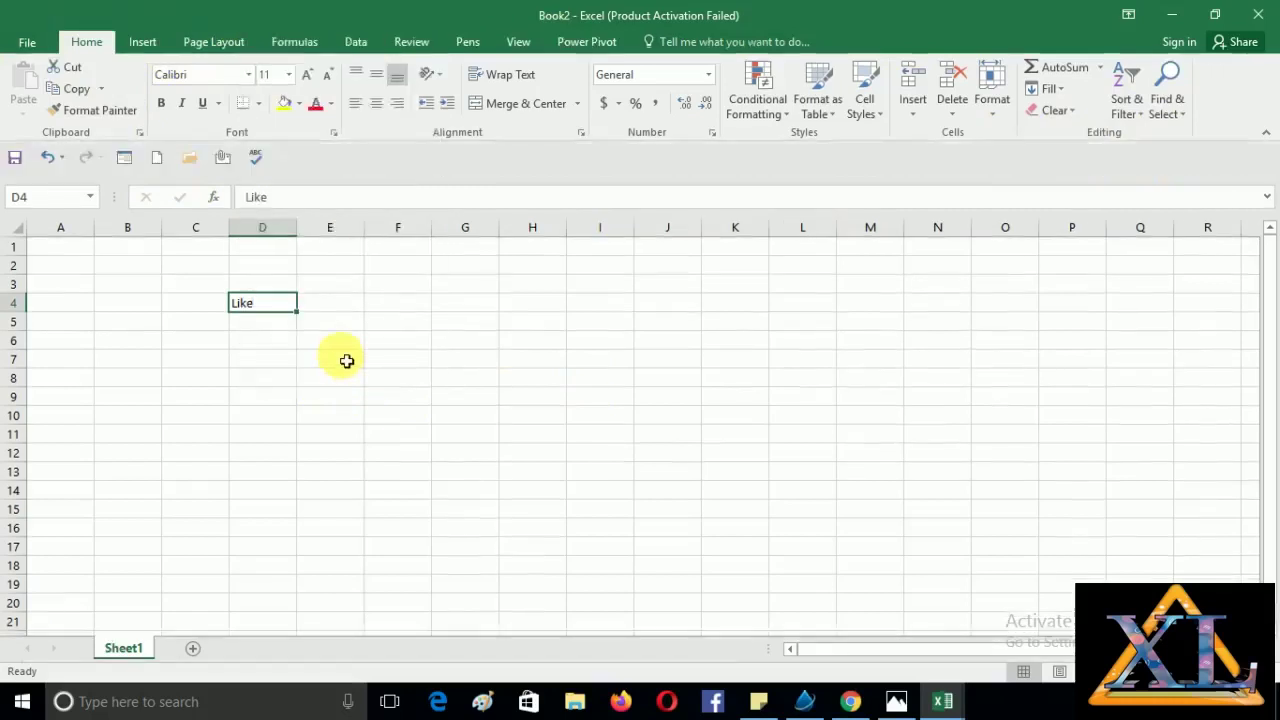
{"action": "left_click", "coordinate": [282, 160]}
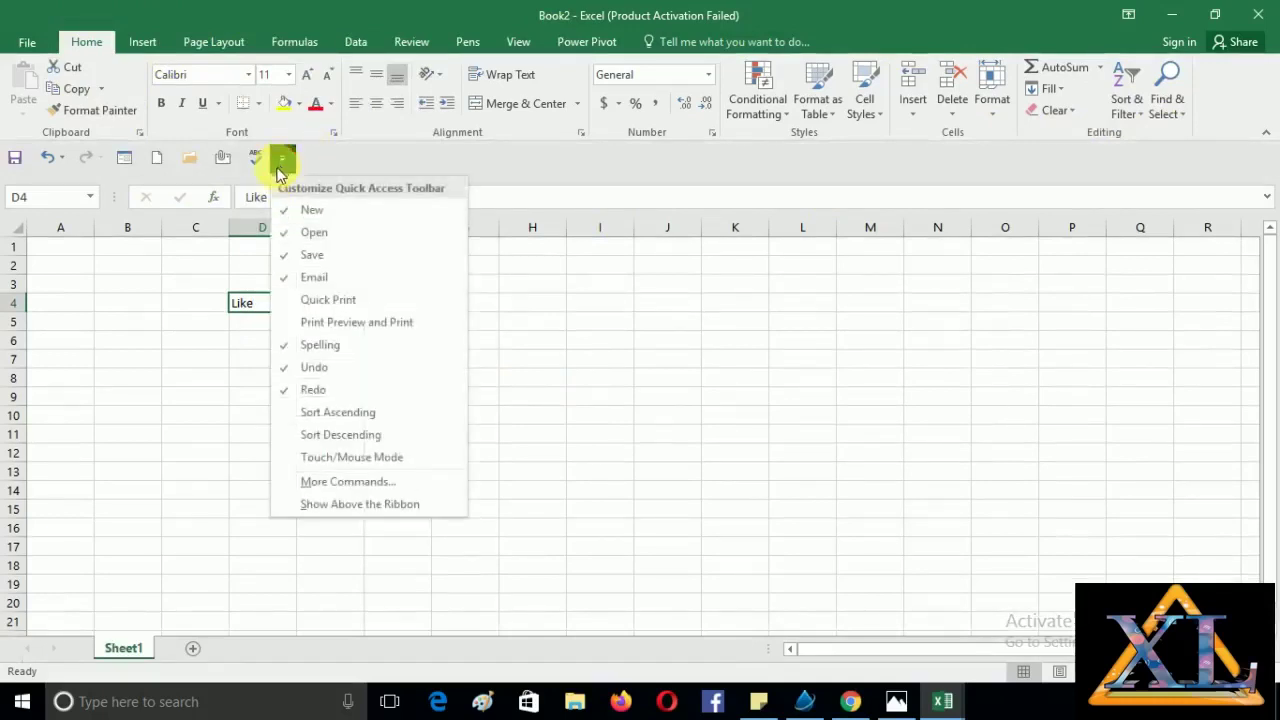
{"action": "left_click", "coordinate": [330, 510]}
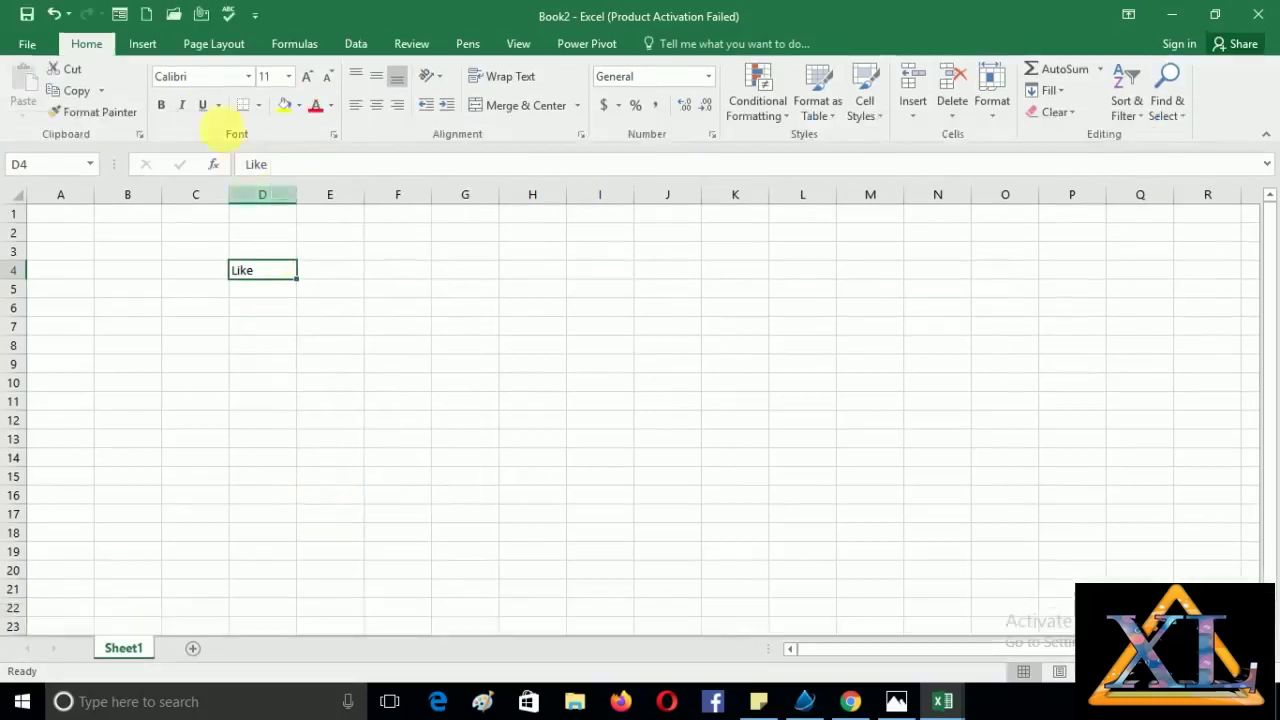
Remove the New, Open, Save, Email and Spelling commands from the Quick Access Toolbar.
{"action": "left_click", "coordinate": [256, 18]}
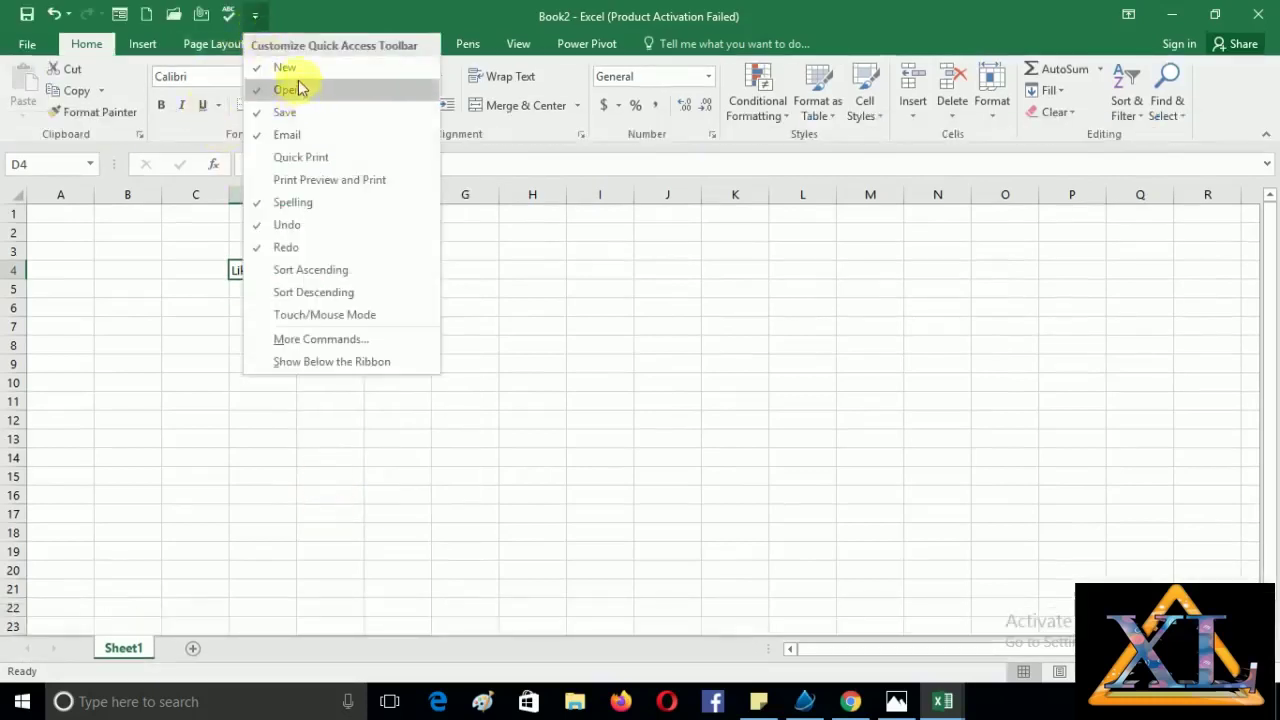
{"action": "left_click", "coordinate": [290, 68]}
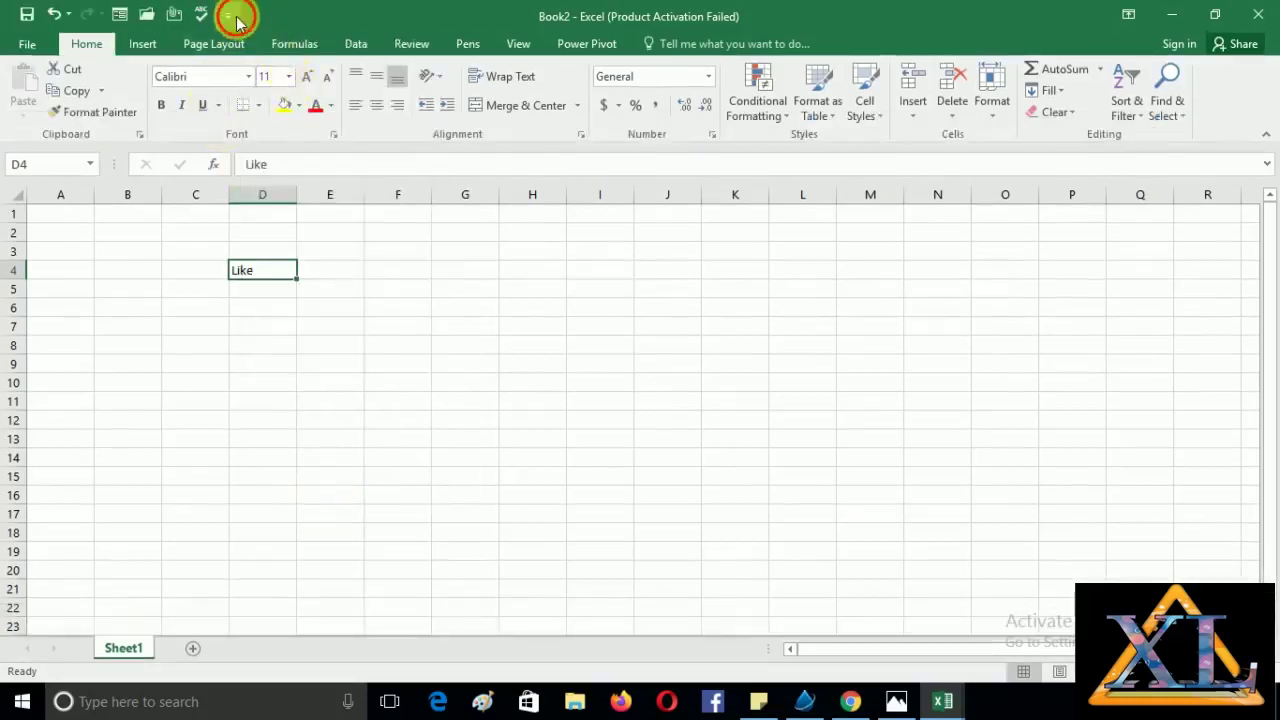
{"action": "left_click", "coordinate": [229, 15]}
{"action": "left_click", "coordinate": [255, 91]}
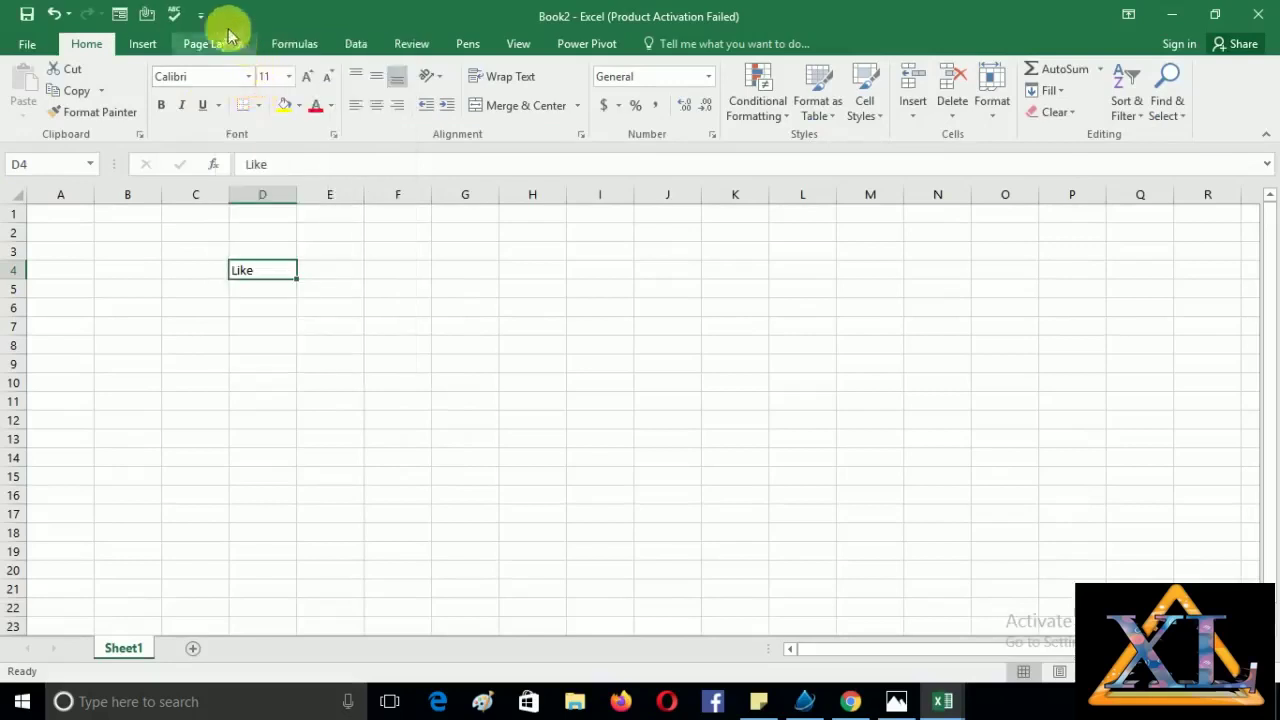
{"action": "left_click", "coordinate": [203, 18]}
{"action": "left_click", "coordinate": [234, 109]}
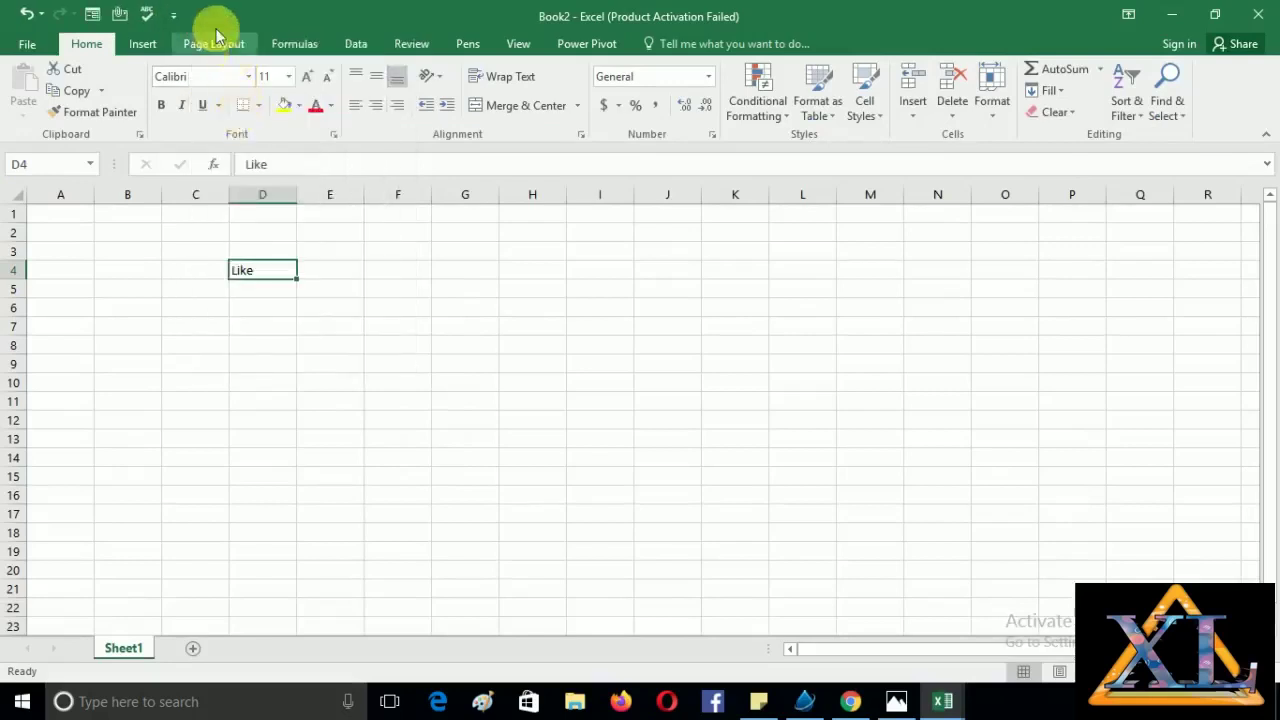
{"action": "left_click", "coordinate": [177, 17]}
{"action": "left_click", "coordinate": [209, 138]}
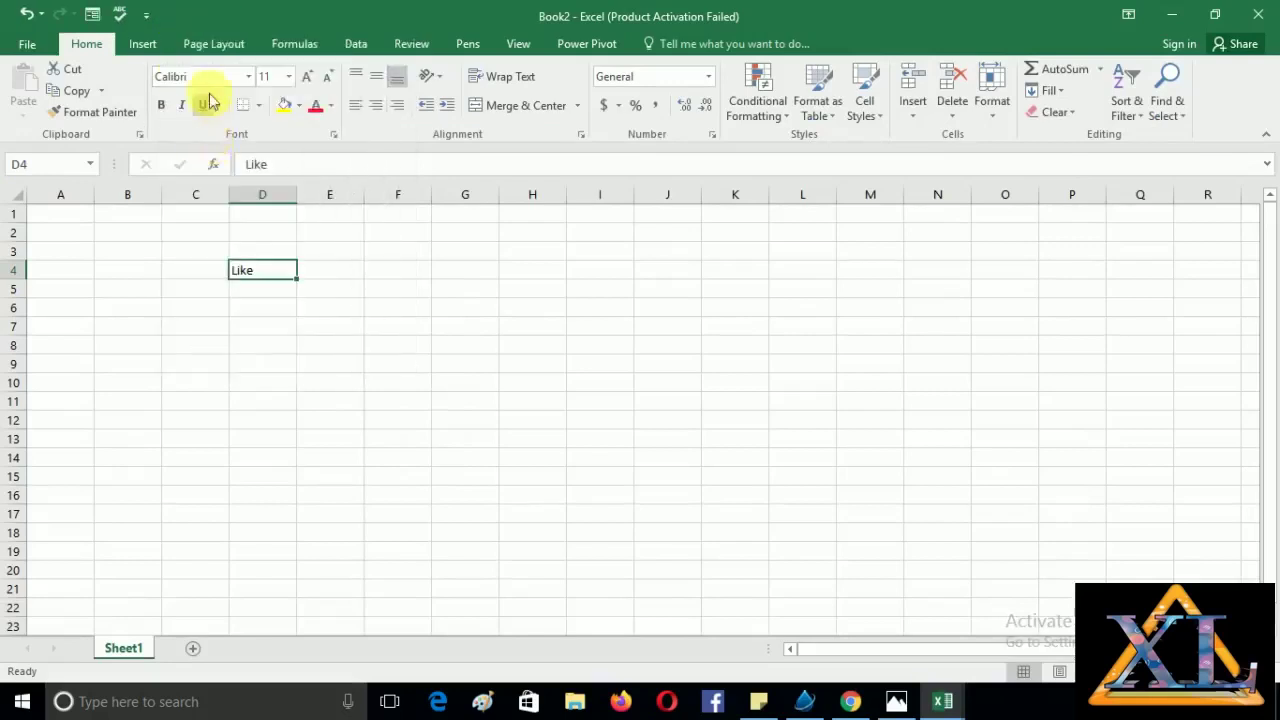
{"action": "left_click", "coordinate": [147, 18]}
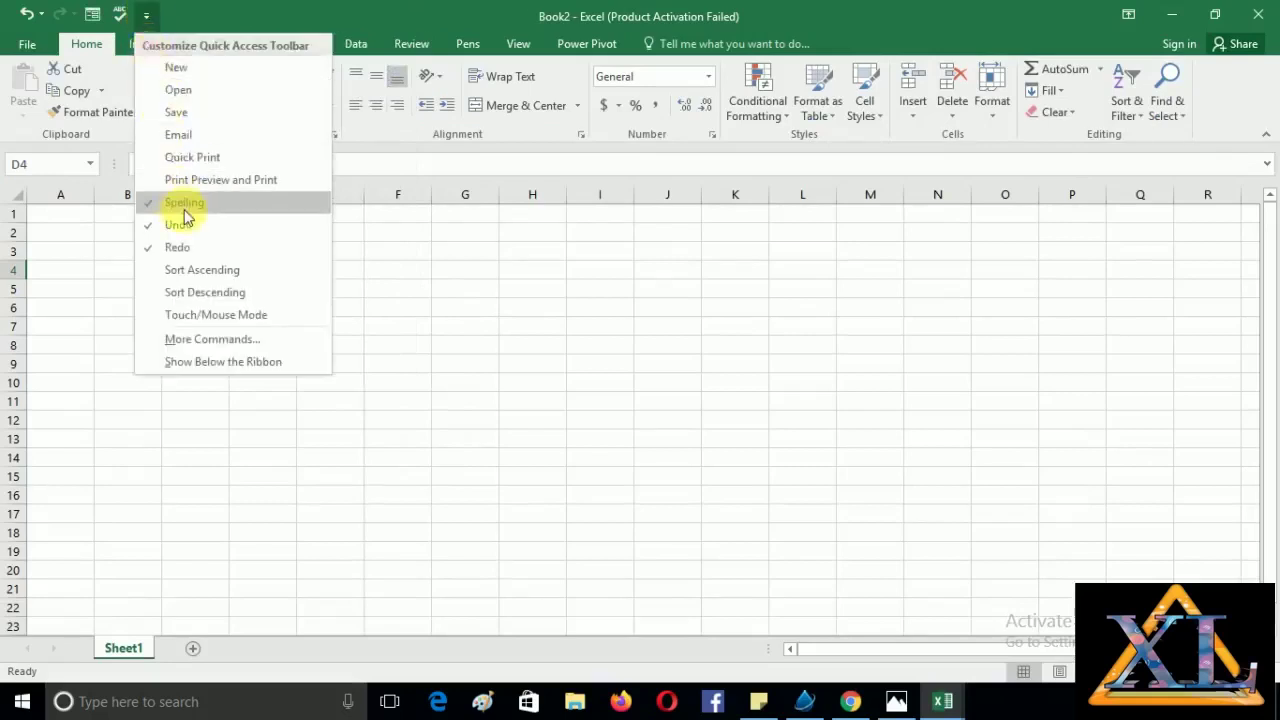
{"action": "left_click", "coordinate": [182, 205]}
{"action": "left_click", "coordinate": [119, 14]}
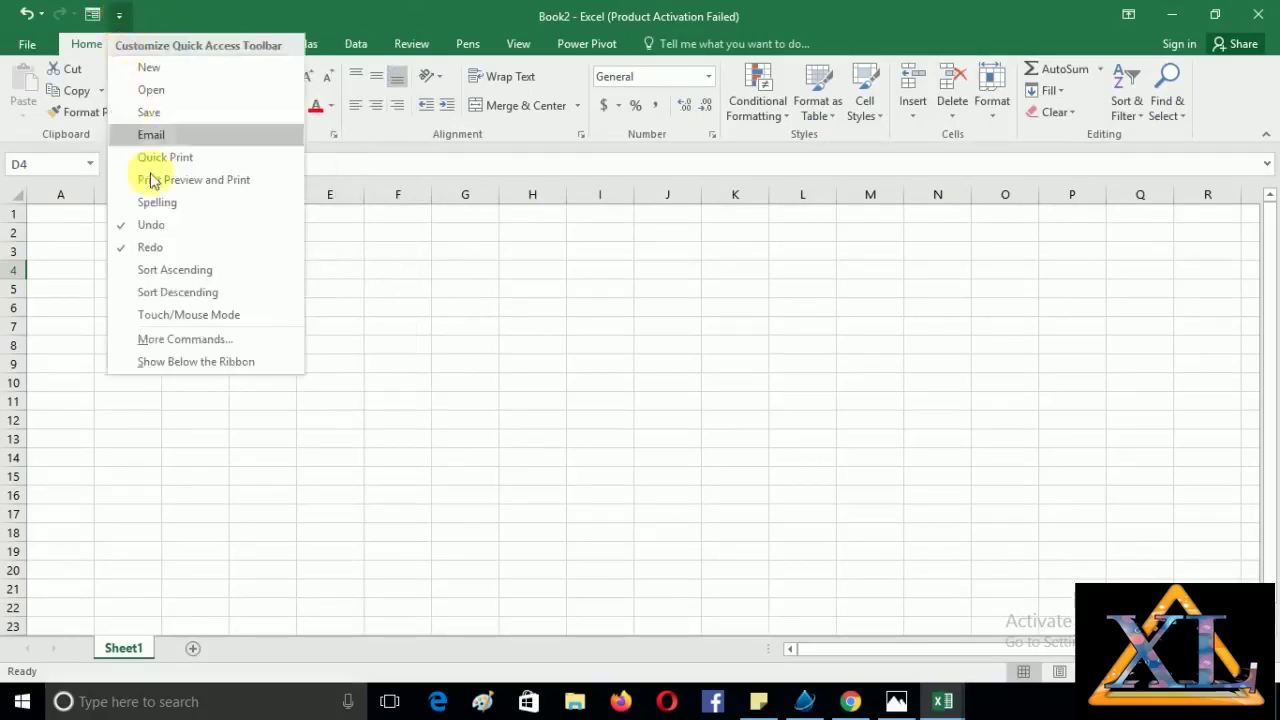
{"action": "left_click", "coordinate": [400, 242]}
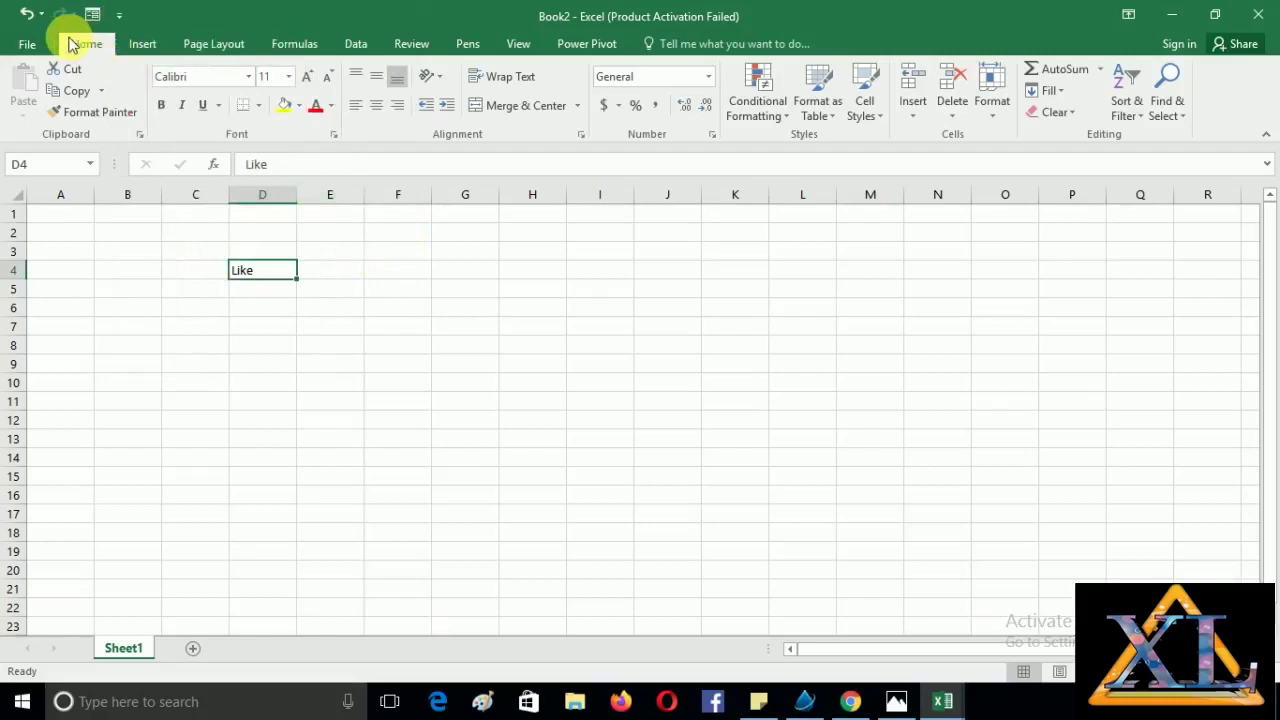
Clear the word "Like" from cell D4 and close the Book2 workbook without saving.
{"action": "left_click", "coordinate": [347, 312]}
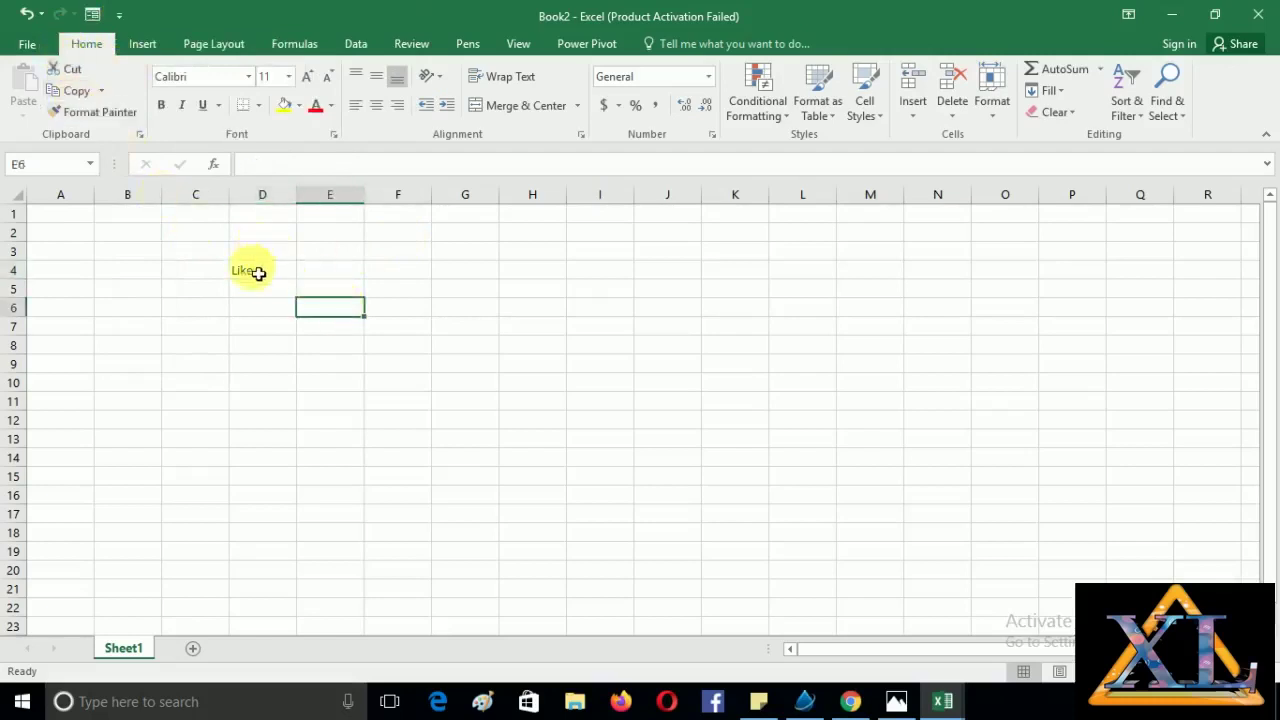
{"action": "left_click", "coordinate": [258, 273]}
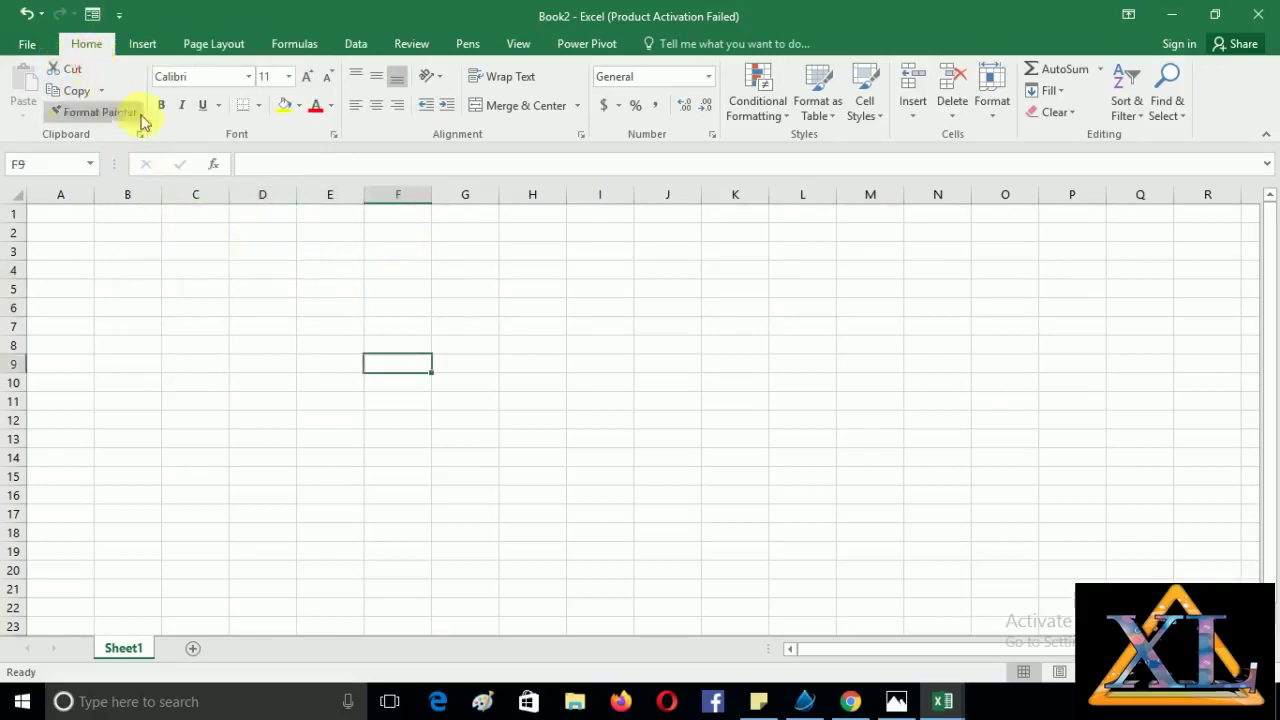
{"action": "left_click", "coordinate": [1256, 16]}
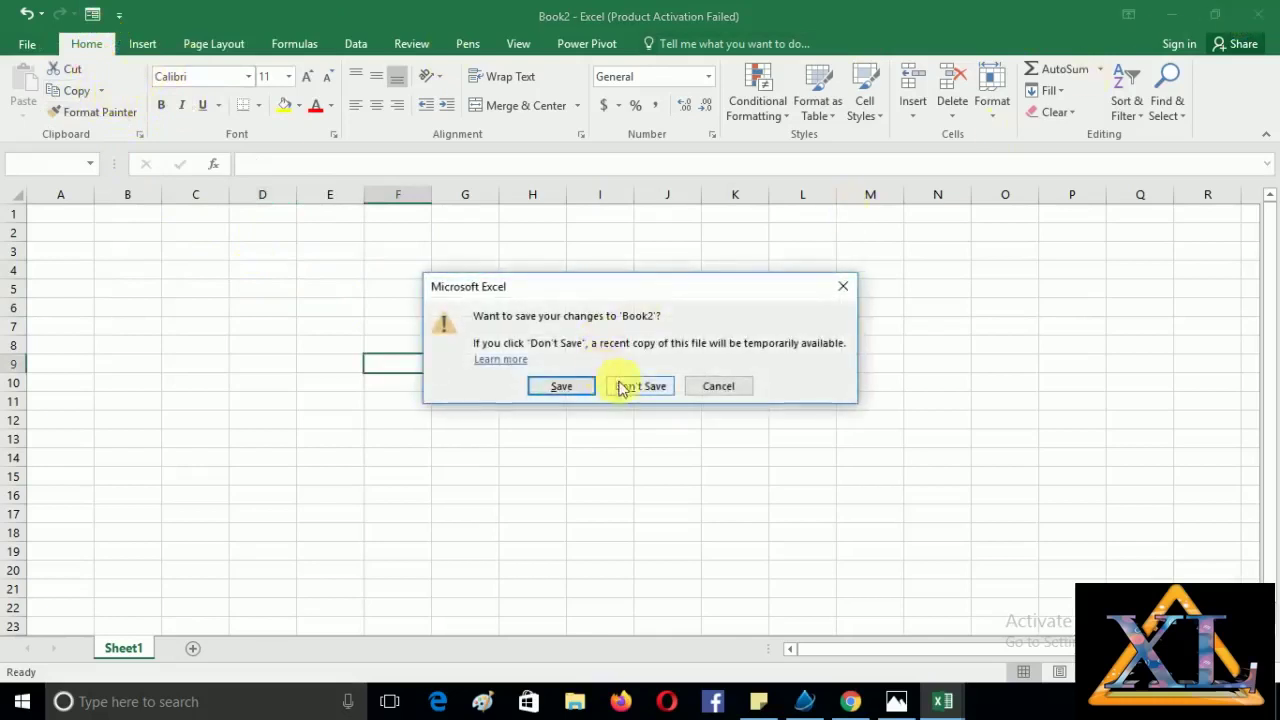
{"action": "left_click", "coordinate": [620, 388]}
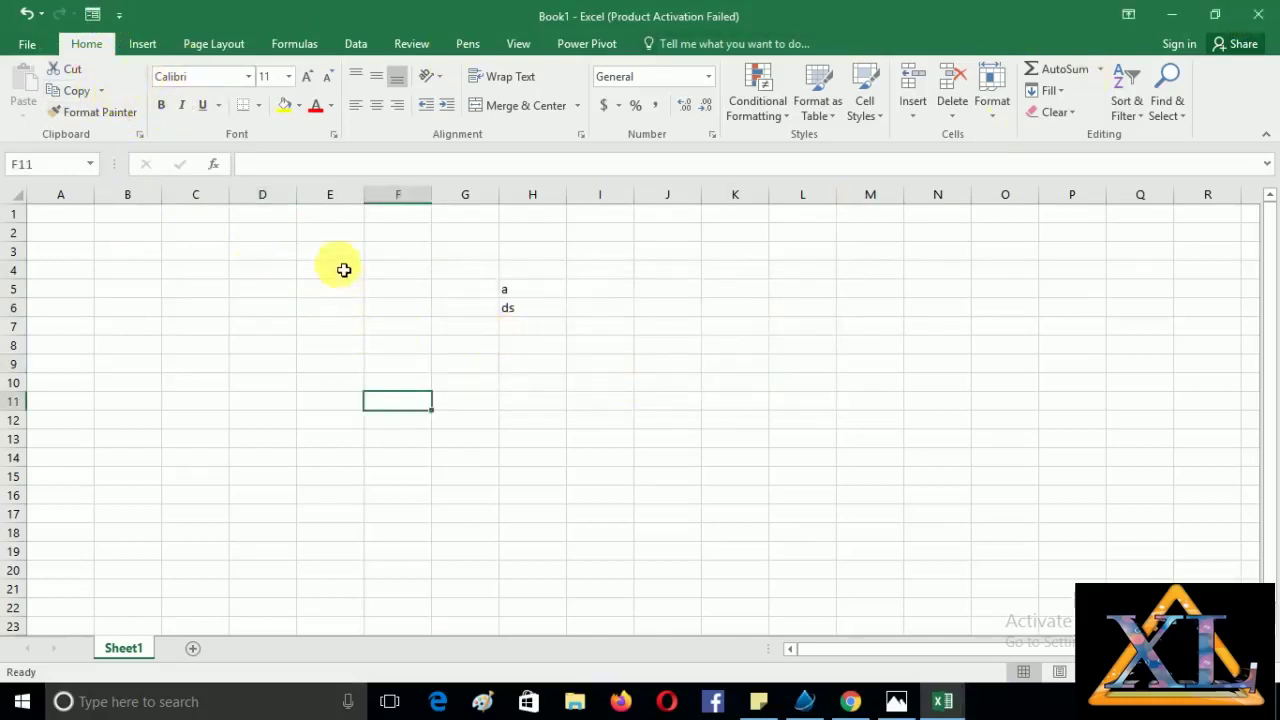
Create a blank workbook from the start screen and view its File commands before returning to the sheet.
{"action": "left_click_drag", "start_coordinate": [521, 290], "coordinate": [522, 344]}
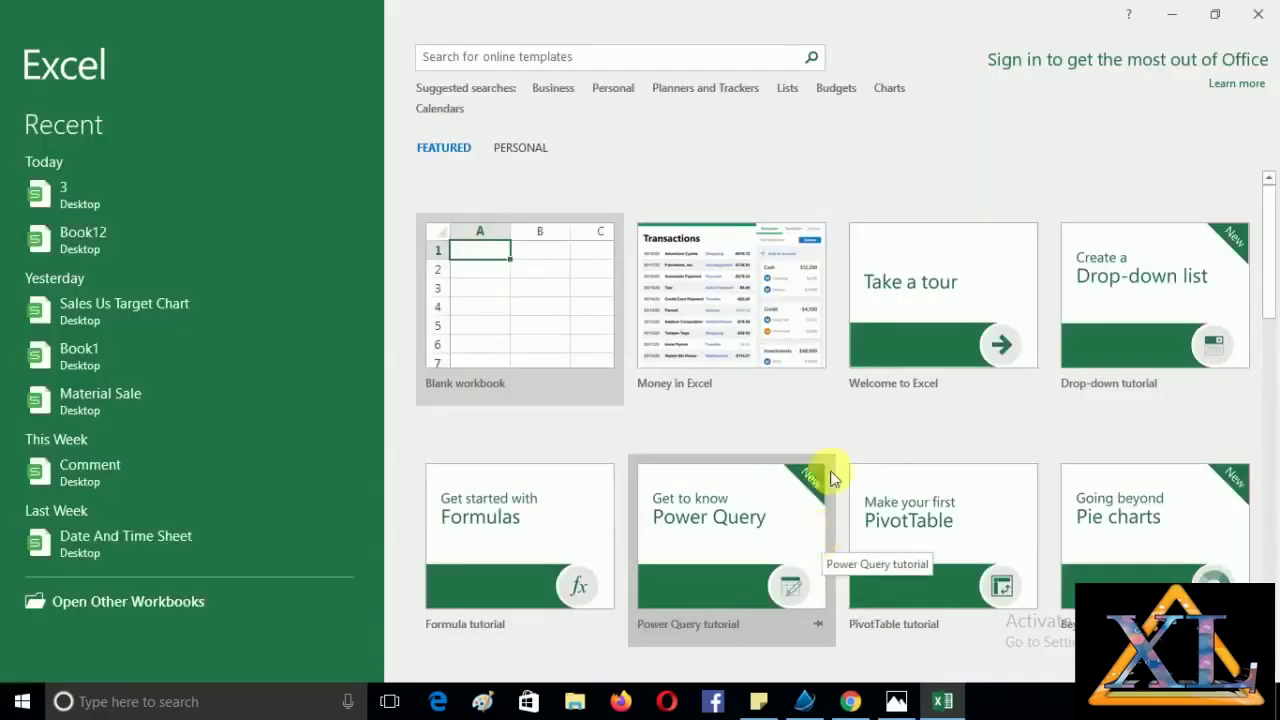
{"action": "left_click", "coordinate": [522, 300]}
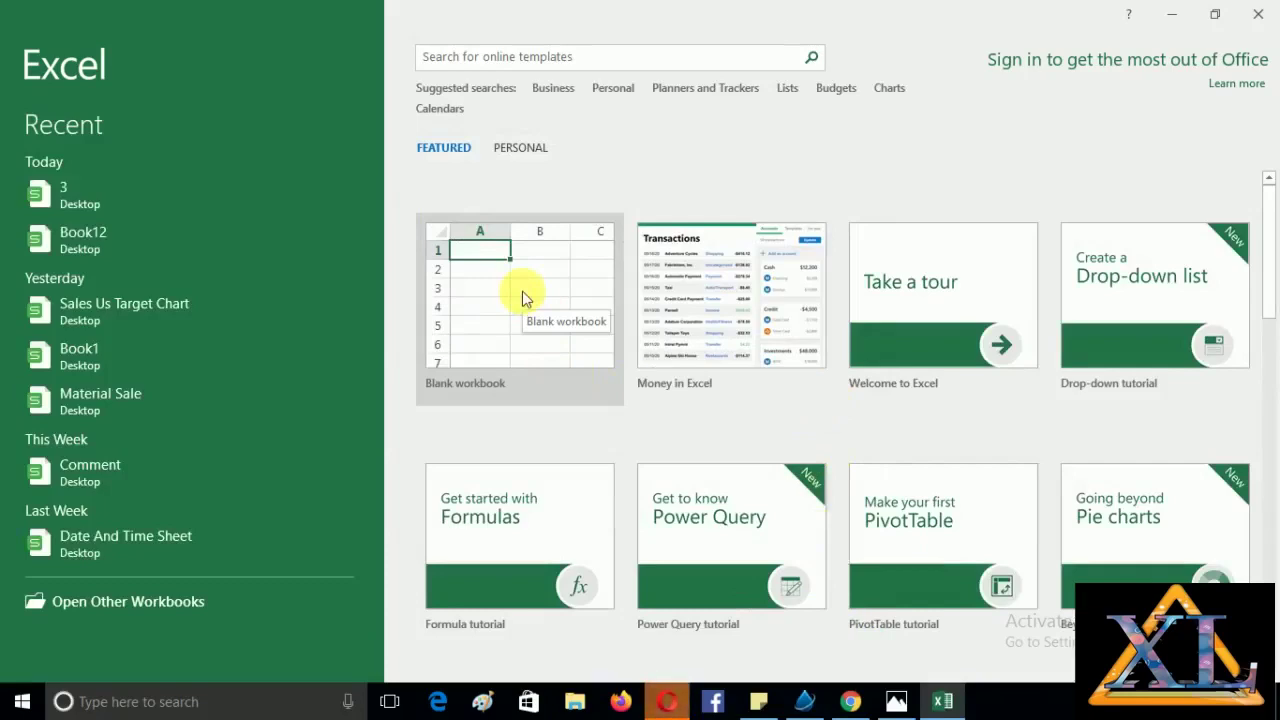
{"action": "left_click", "coordinate": [522, 293]}
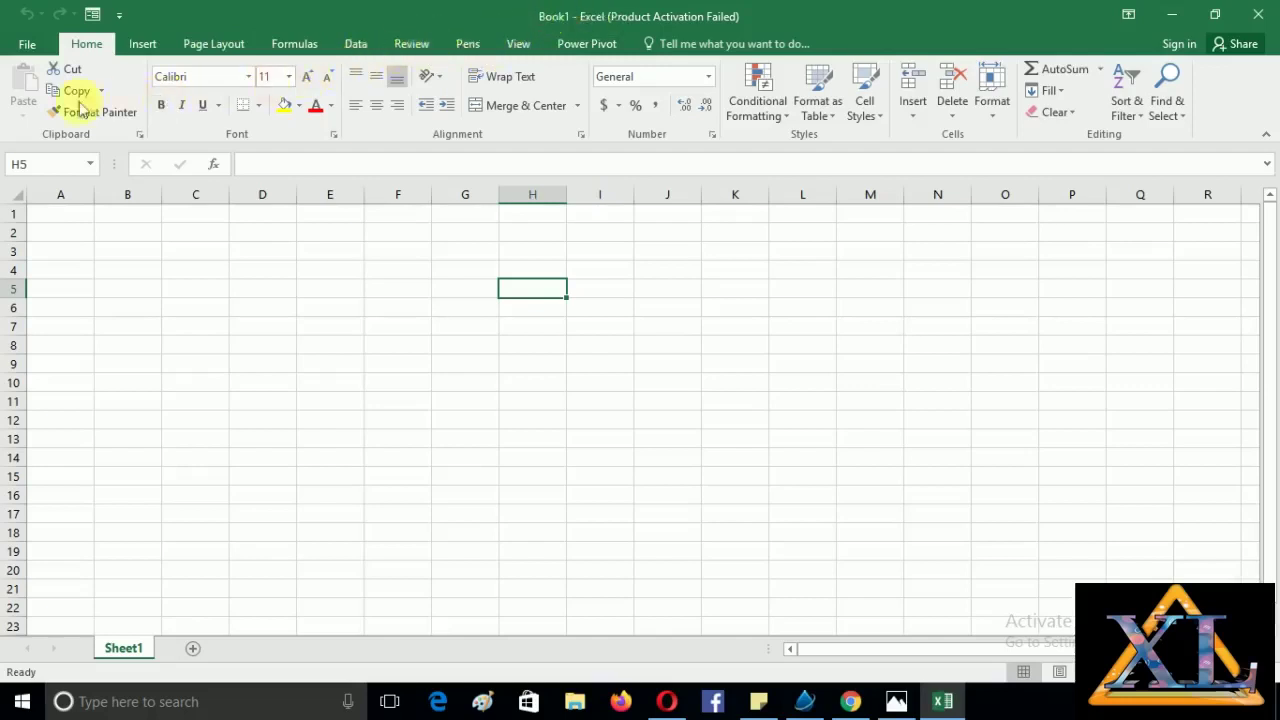
{"action": "left_click", "coordinate": [16, 48]}
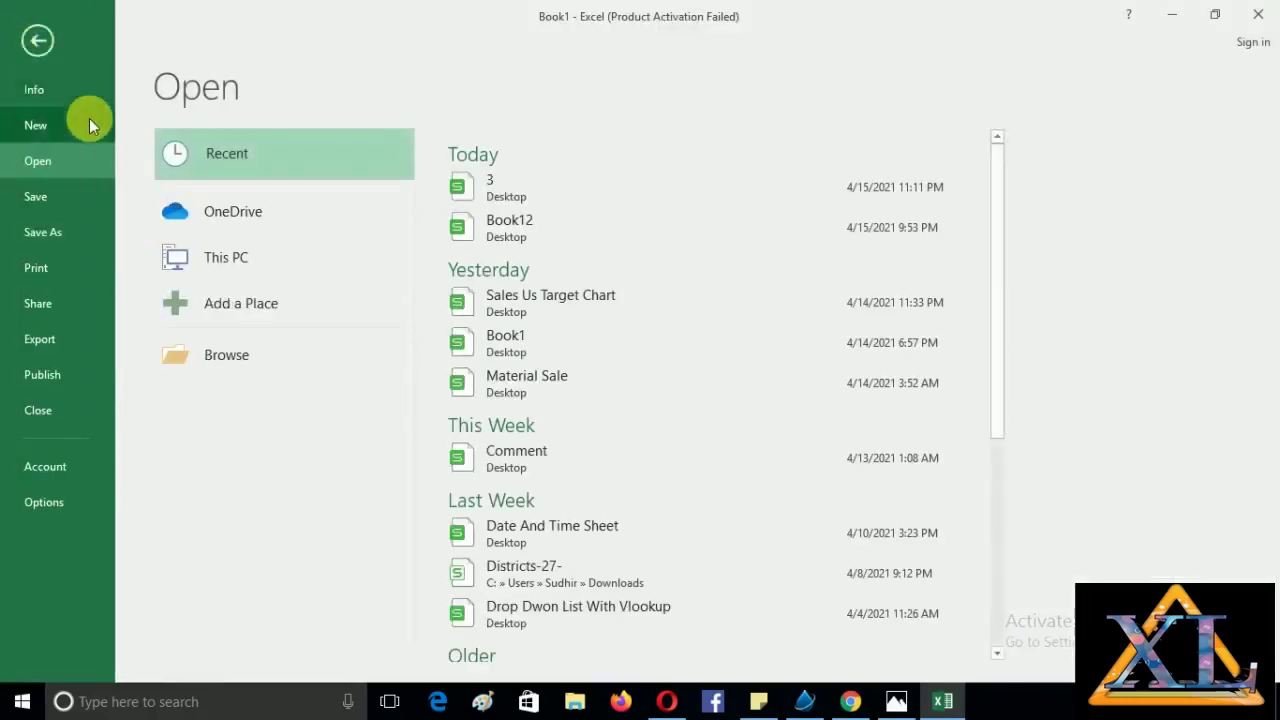
{"action": "key", "text": "Escape"}
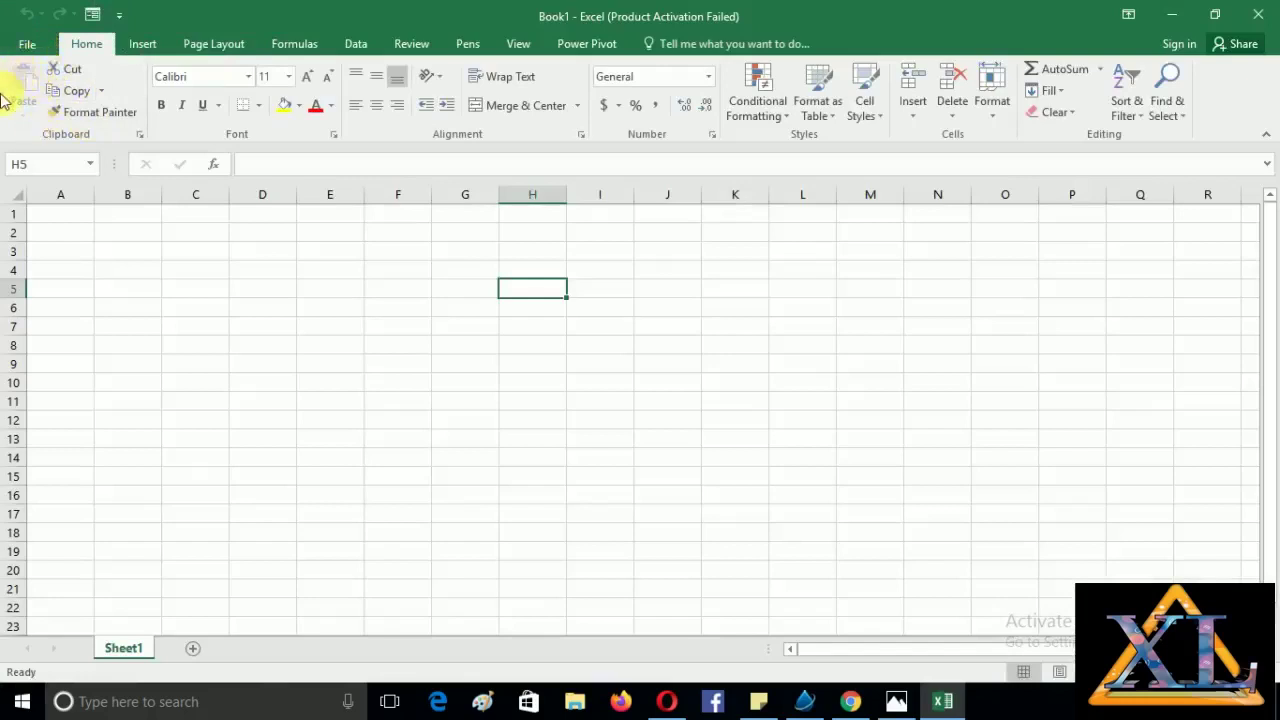
Collapse the ribbon to show only its tabs, and restore it with the Show Tabs and Commands option.
{"action": "left_click", "coordinate": [1265, 138]}
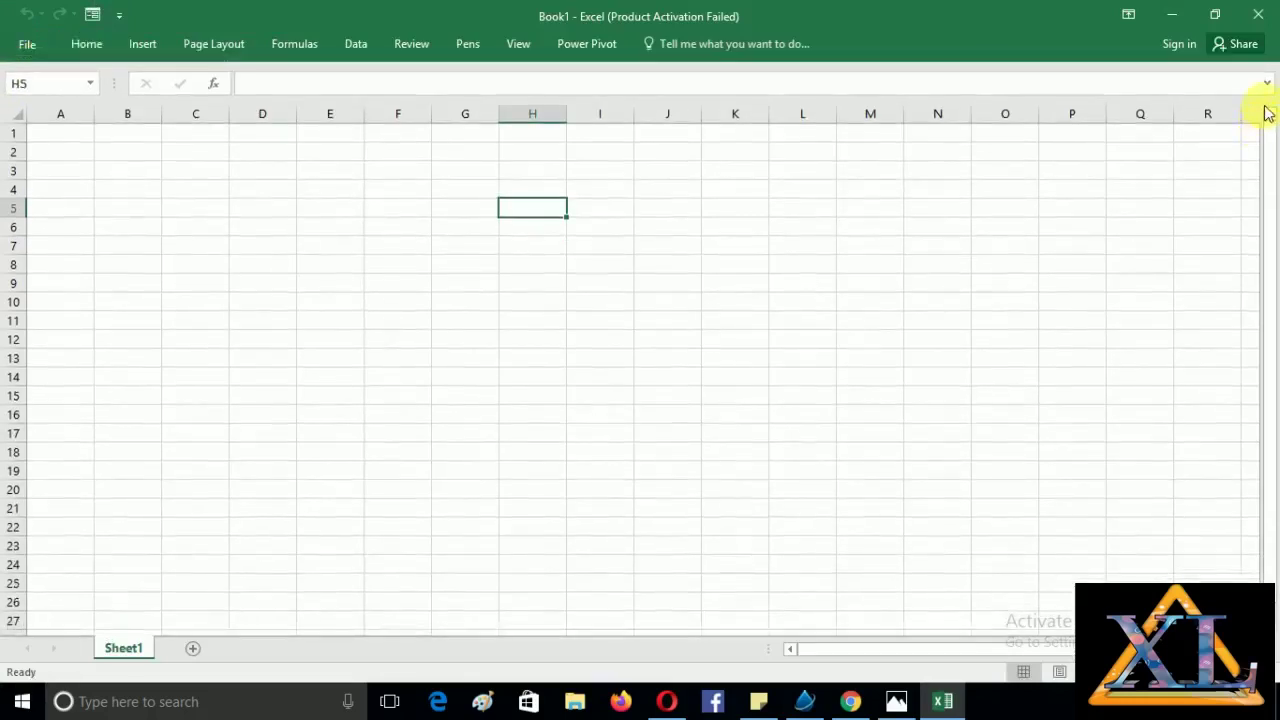
{"action": "left_click", "coordinate": [1128, 18]}
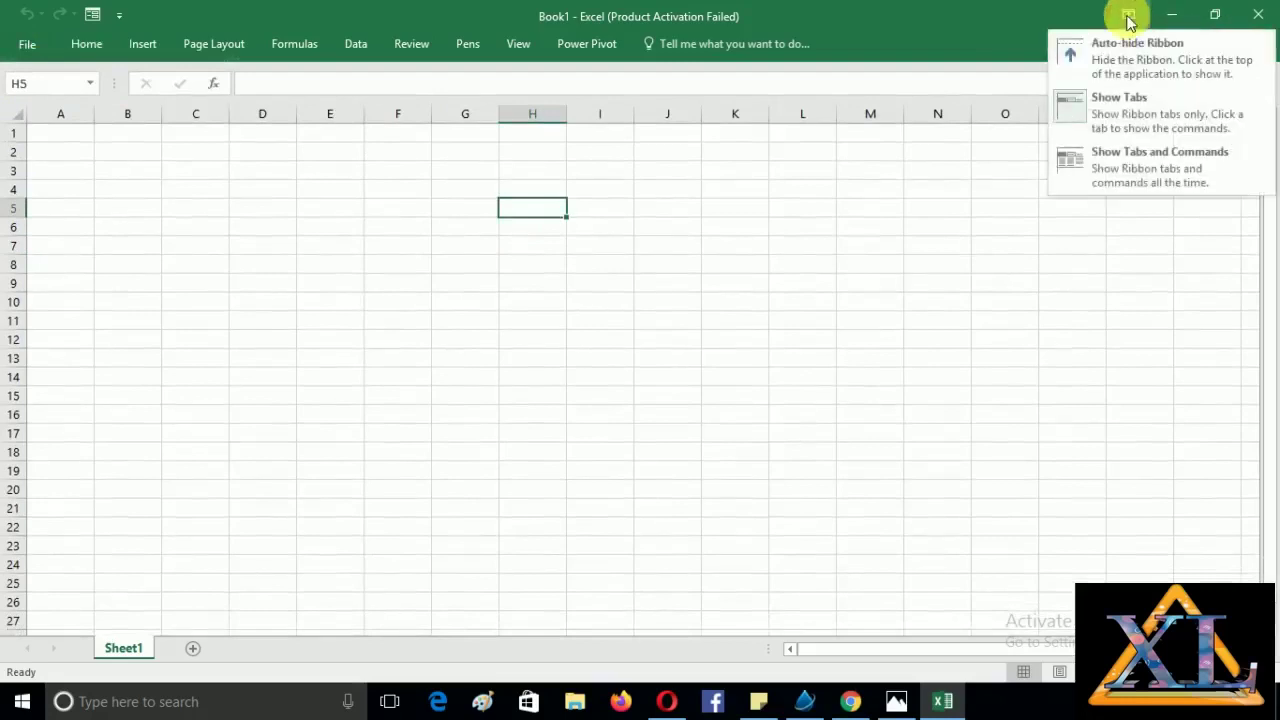
{"action": "left_click", "coordinate": [1118, 113]}
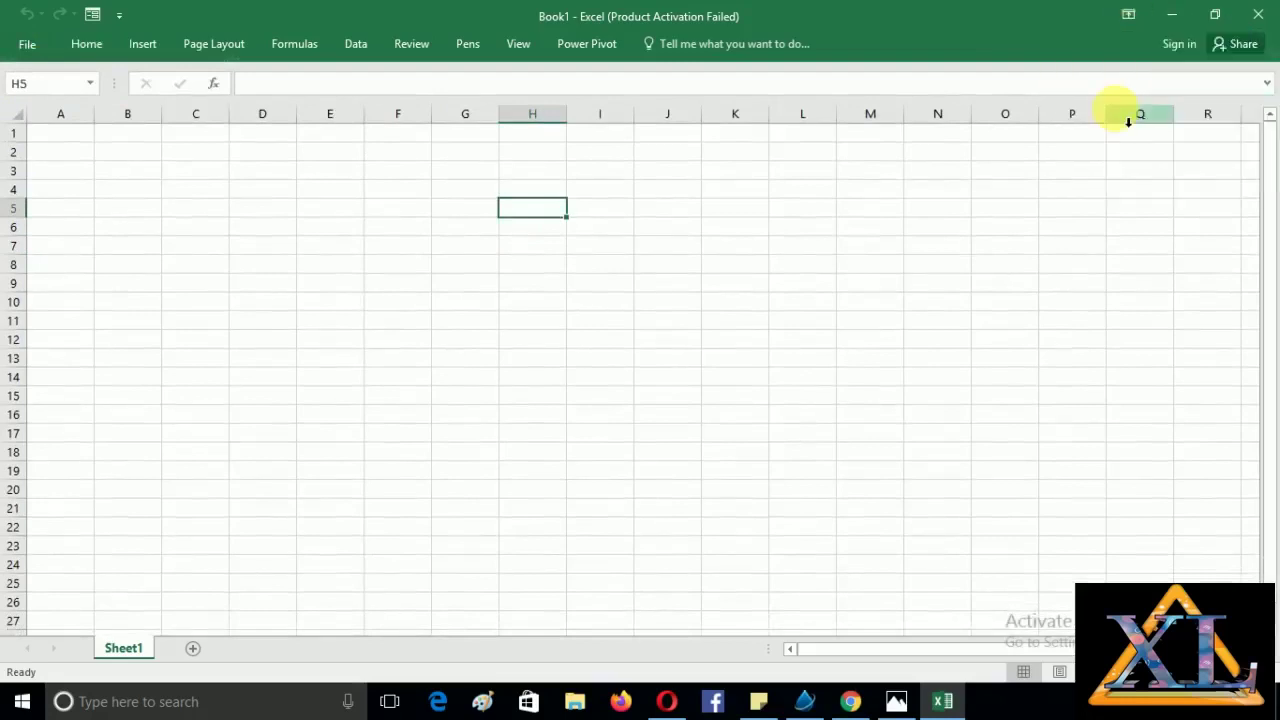
{"action": "left_click", "coordinate": [1127, 16]}
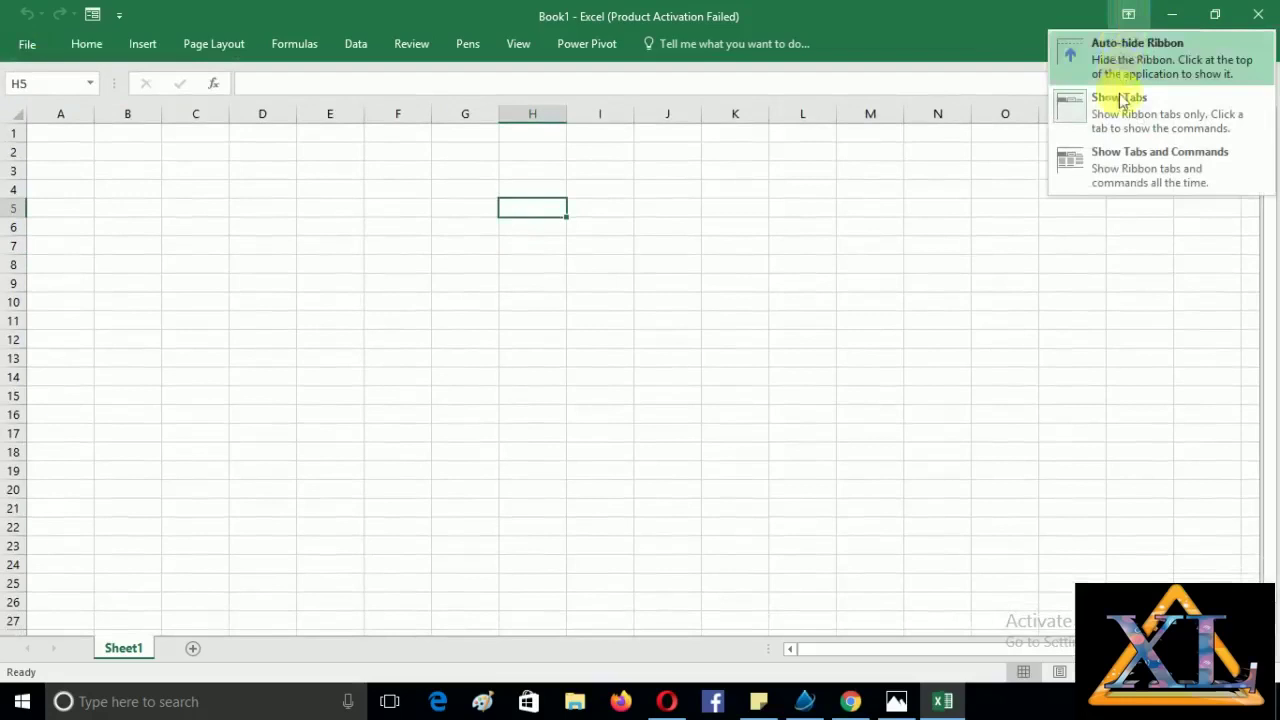
{"action": "left_click", "coordinate": [1105, 158]}
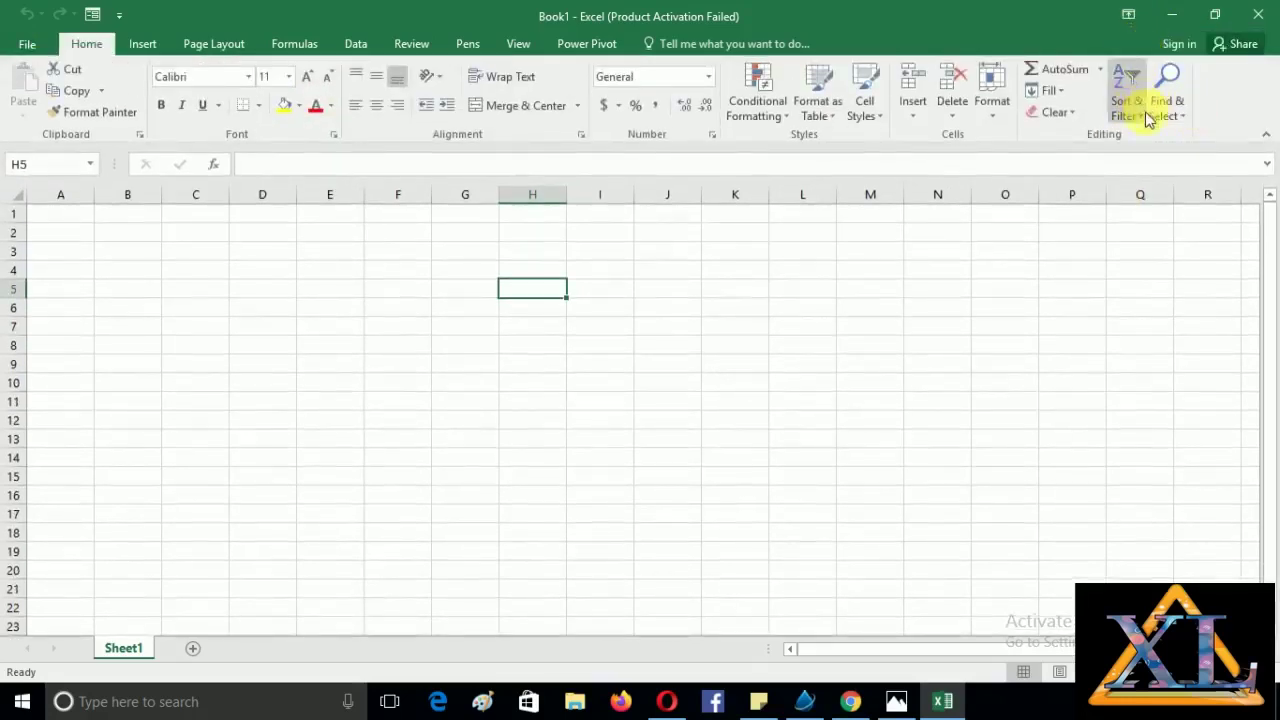
Auto-hide the ribbon, switch it to Show Tabs, and restore it with the Show Tabs and Commands option.
{"action": "left_click", "coordinate": [1127, 16]}
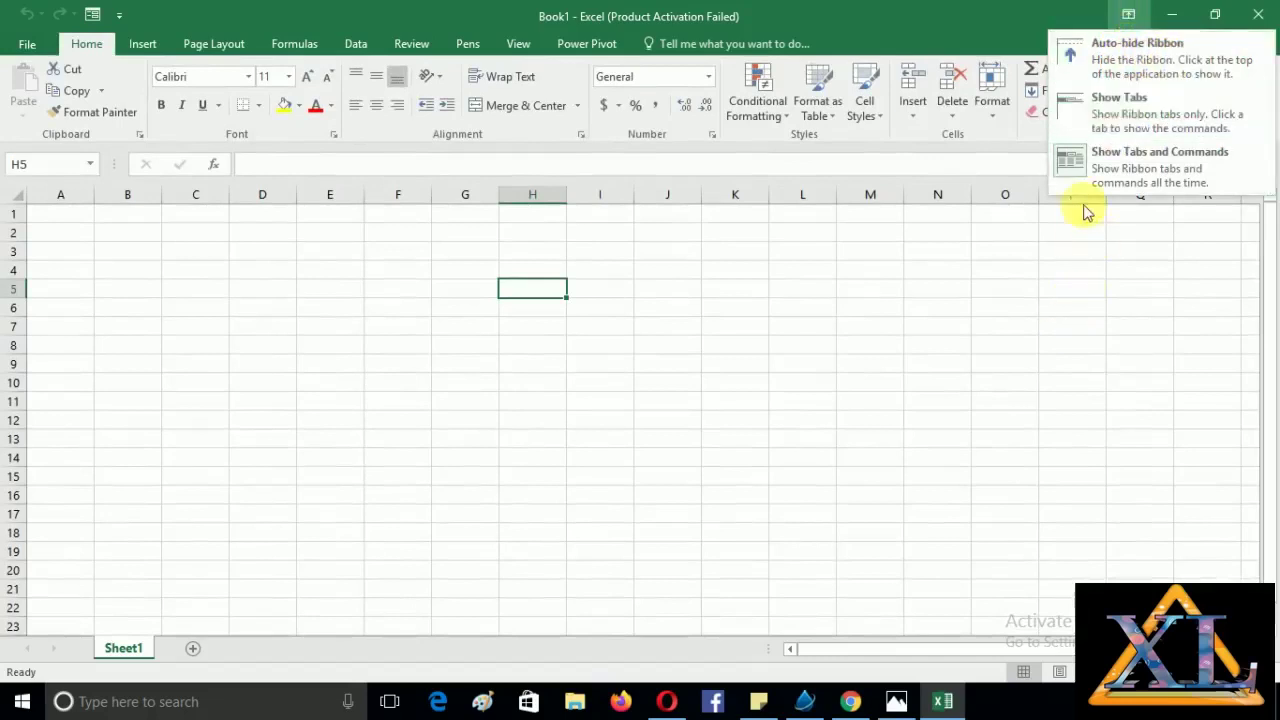
{"action": "left_click", "coordinate": [1097, 47]}
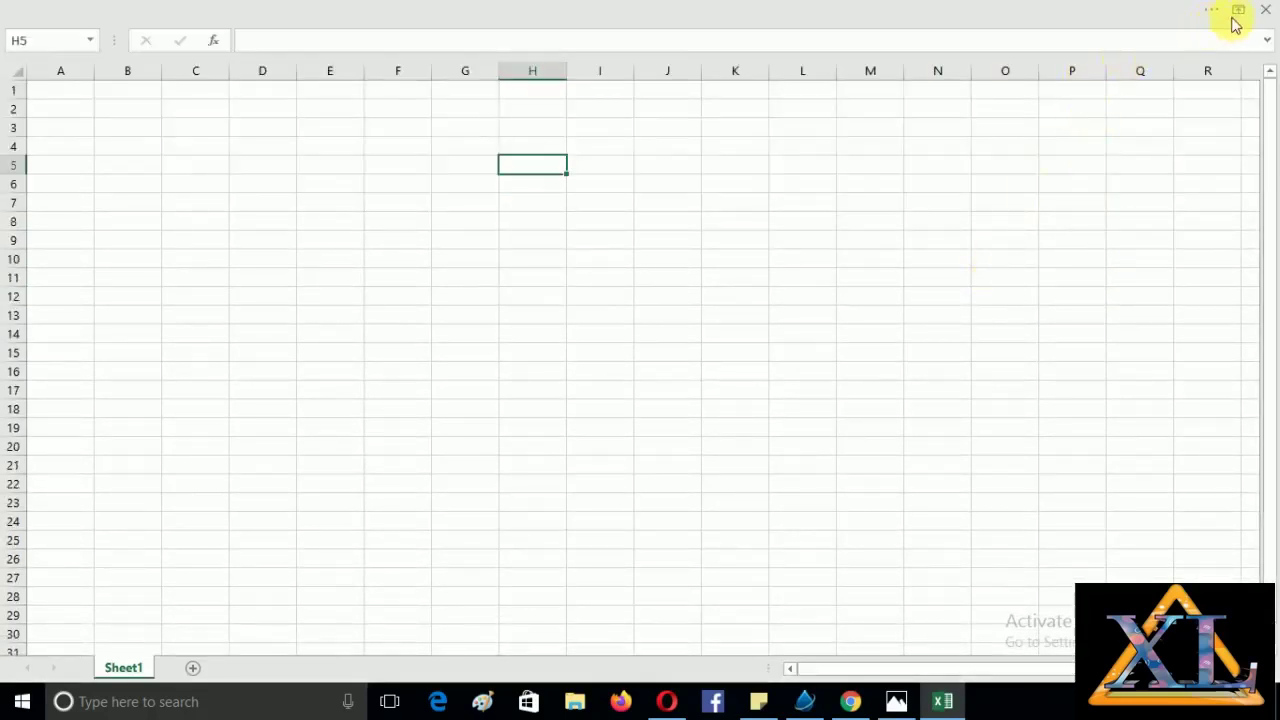
{"action": "left_click", "coordinate": [1237, 15]}
{"action": "left_click", "coordinate": [1137, 95]}
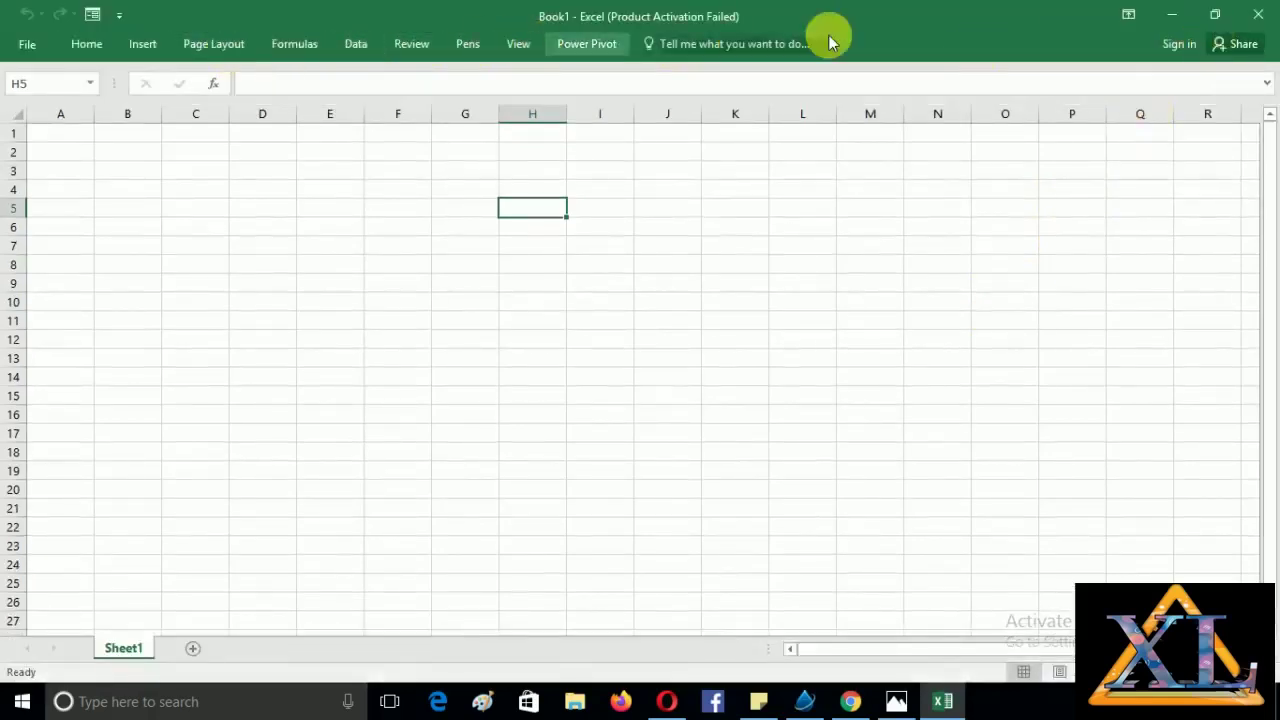
{"action": "left_click", "coordinate": [1128, 14]}
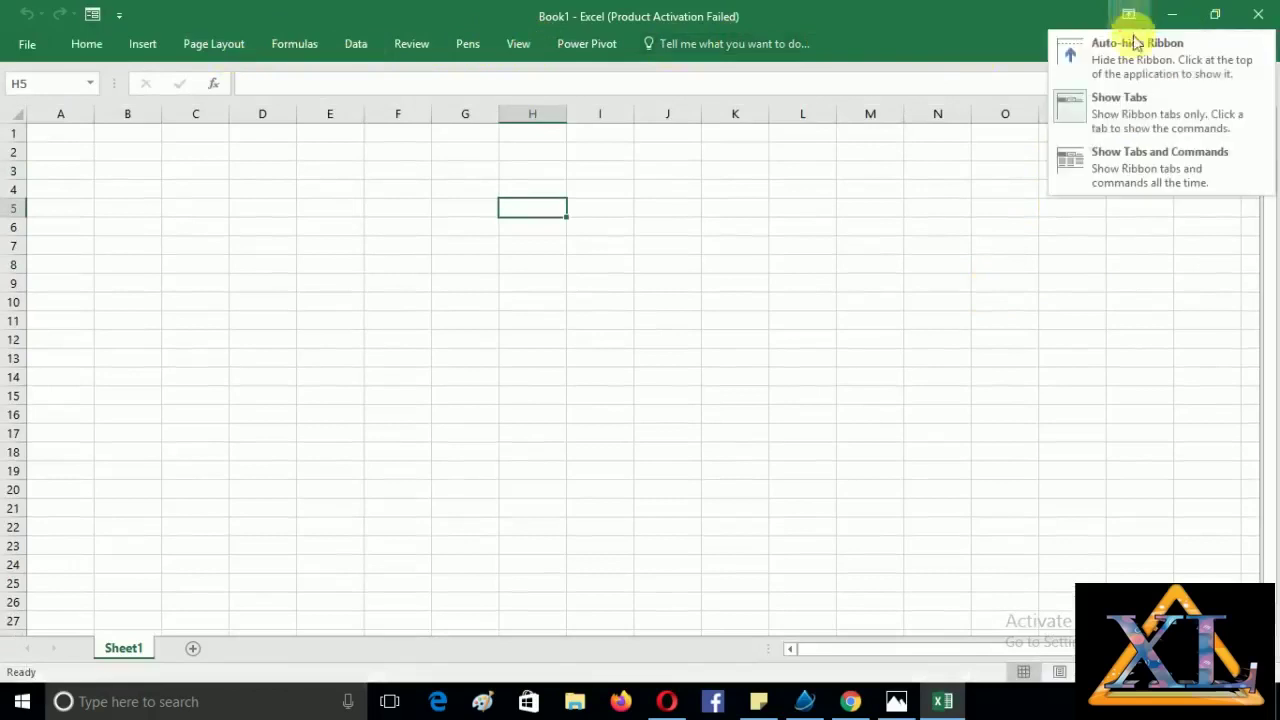
{"action": "left_click", "coordinate": [1172, 156]}
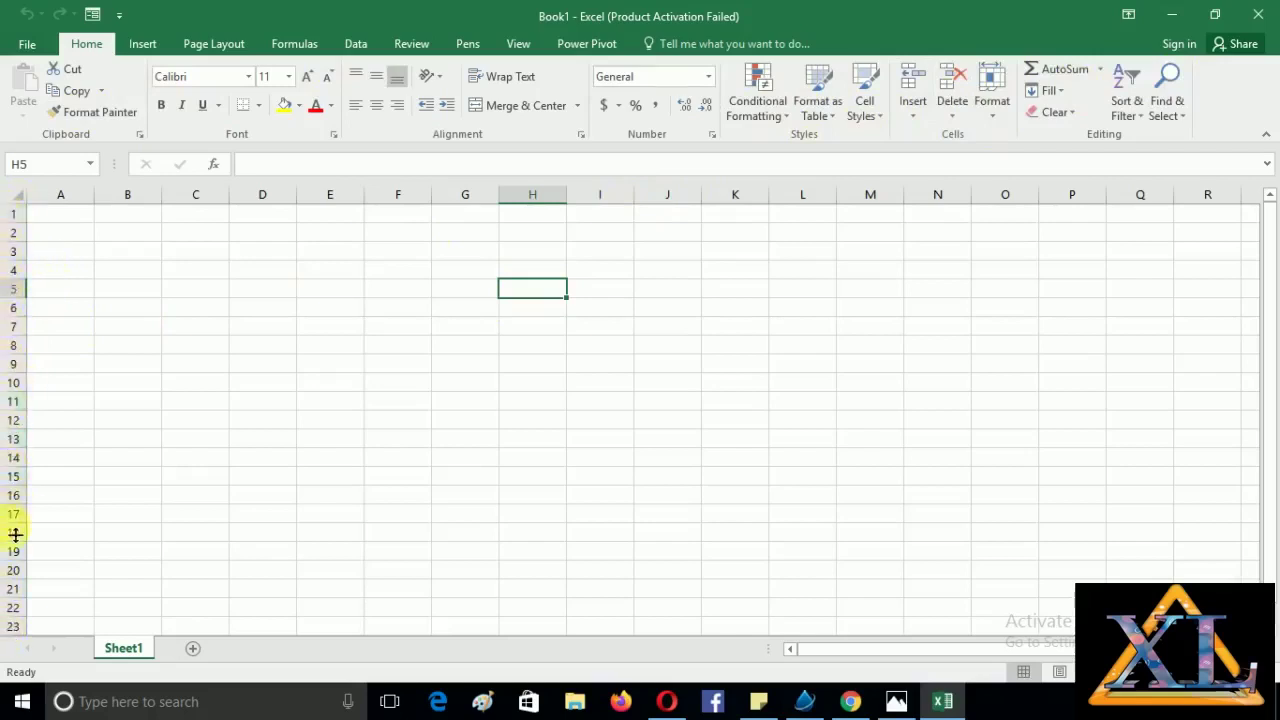
Select all of column A, and jump from cell A1 to the last row of the sheet and back.
{"action": "left_click", "coordinate": [46, 219]}
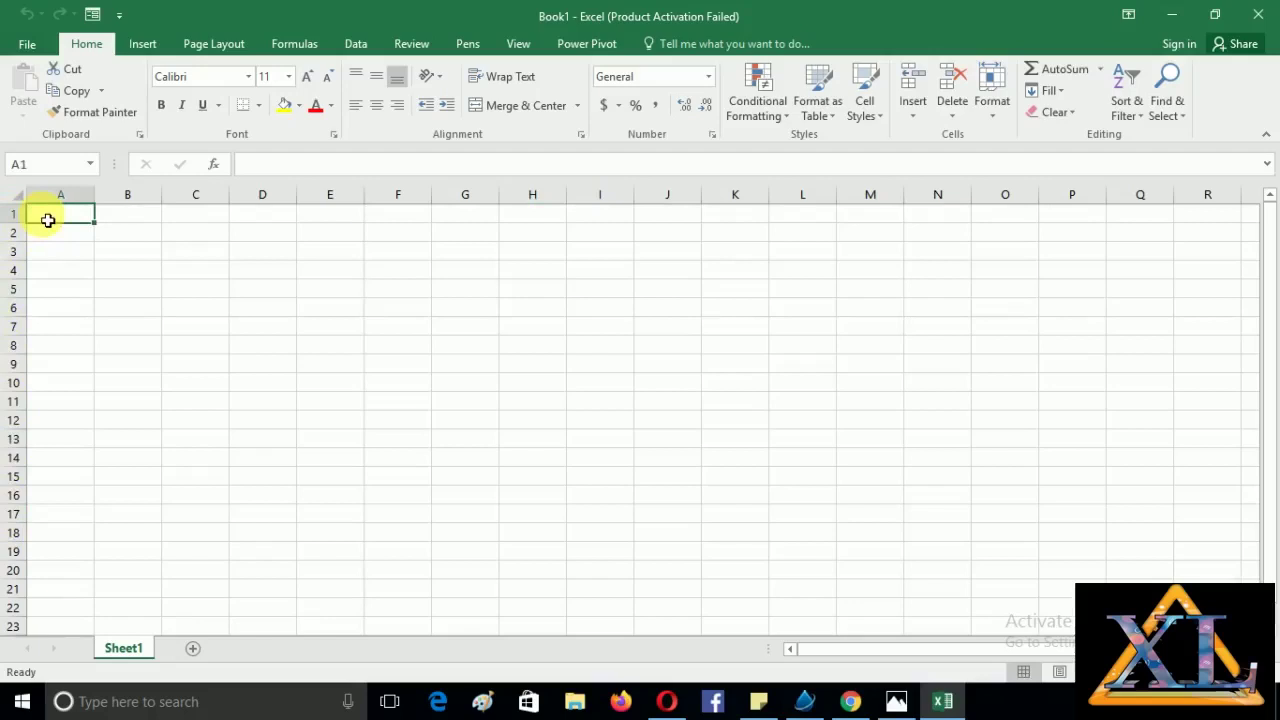
{"action": "key", "text": "ctrl+space"}
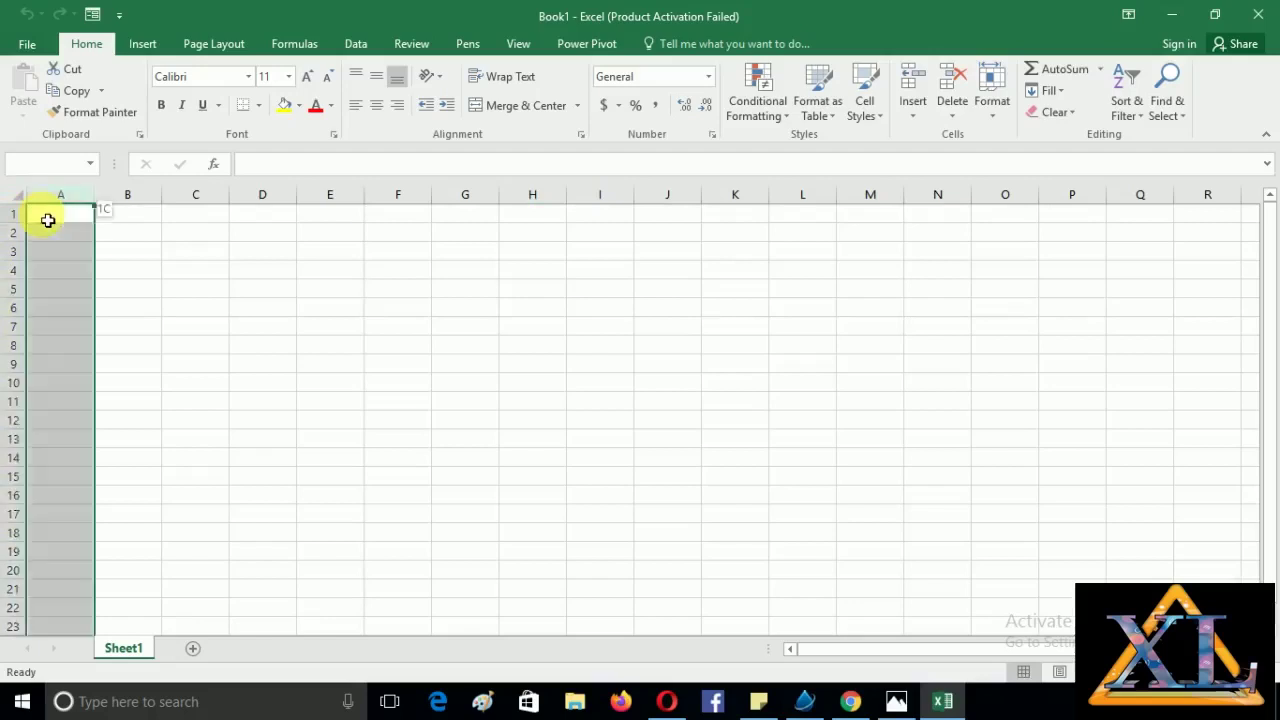
{"action": "left_click", "coordinate": [47, 221]}
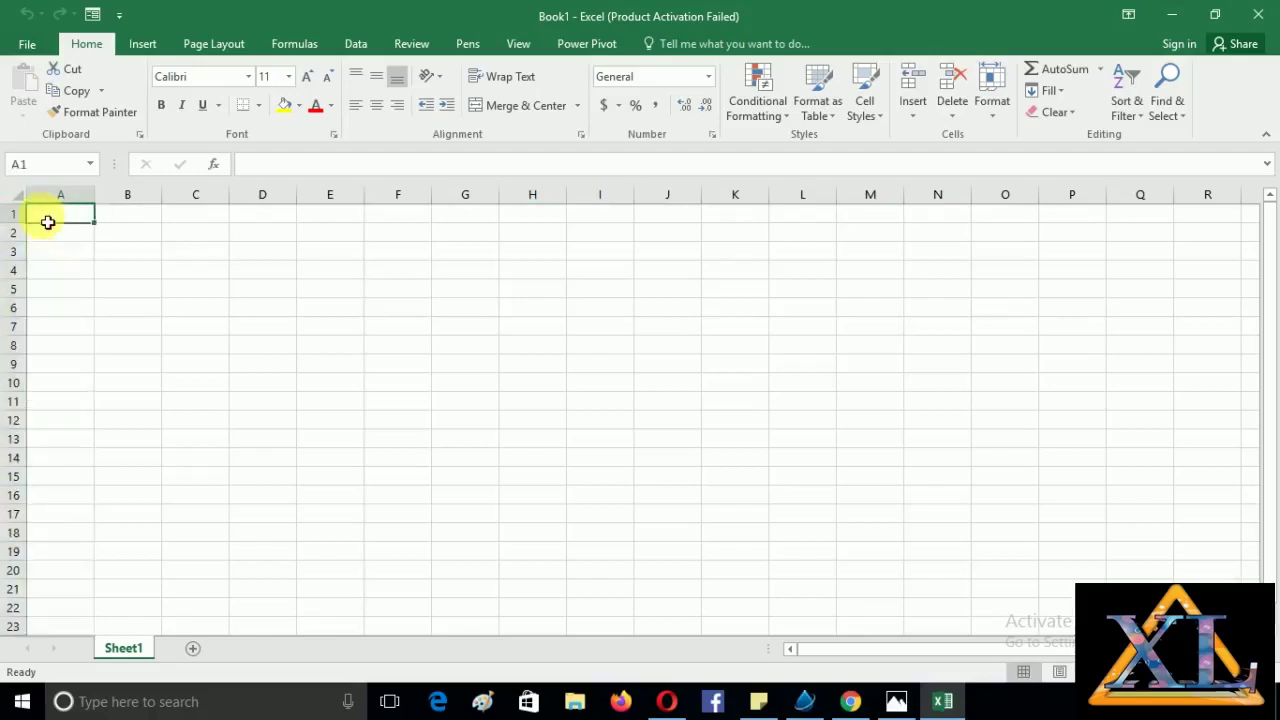
{"action": "key", "text": "ctrl+Down"}
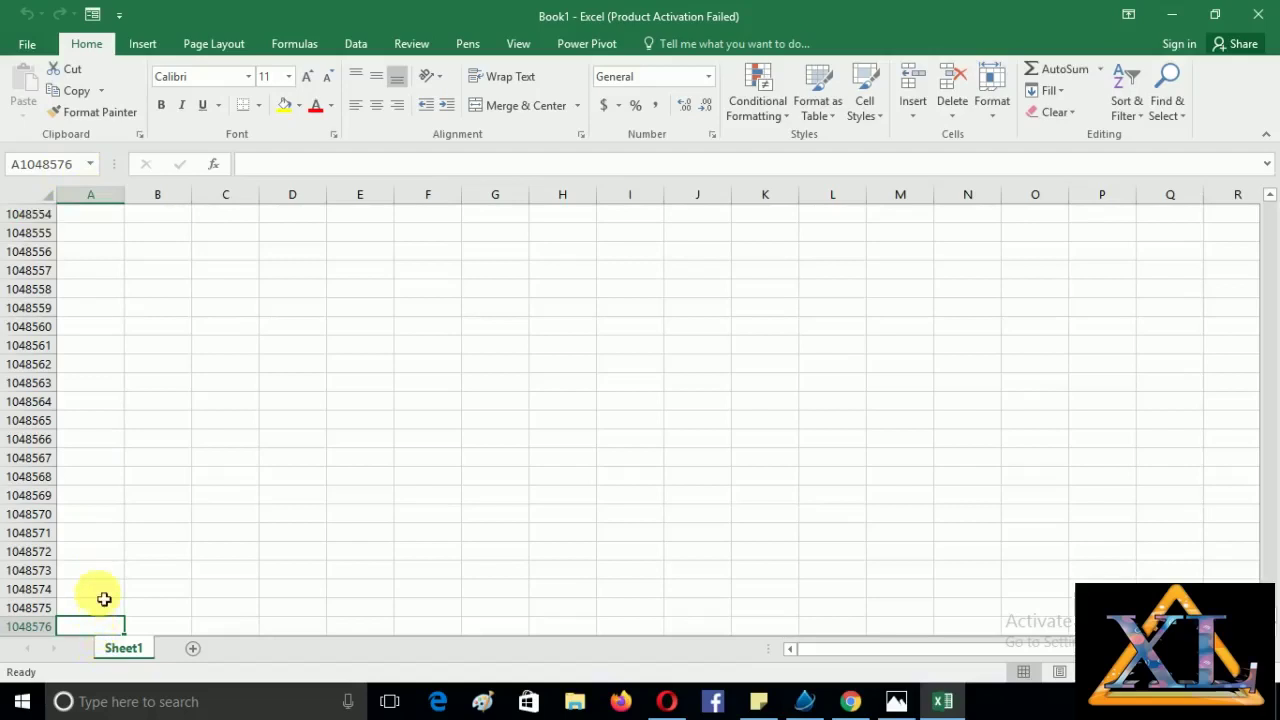
{"action": "key", "text": "ctrl+Up"}
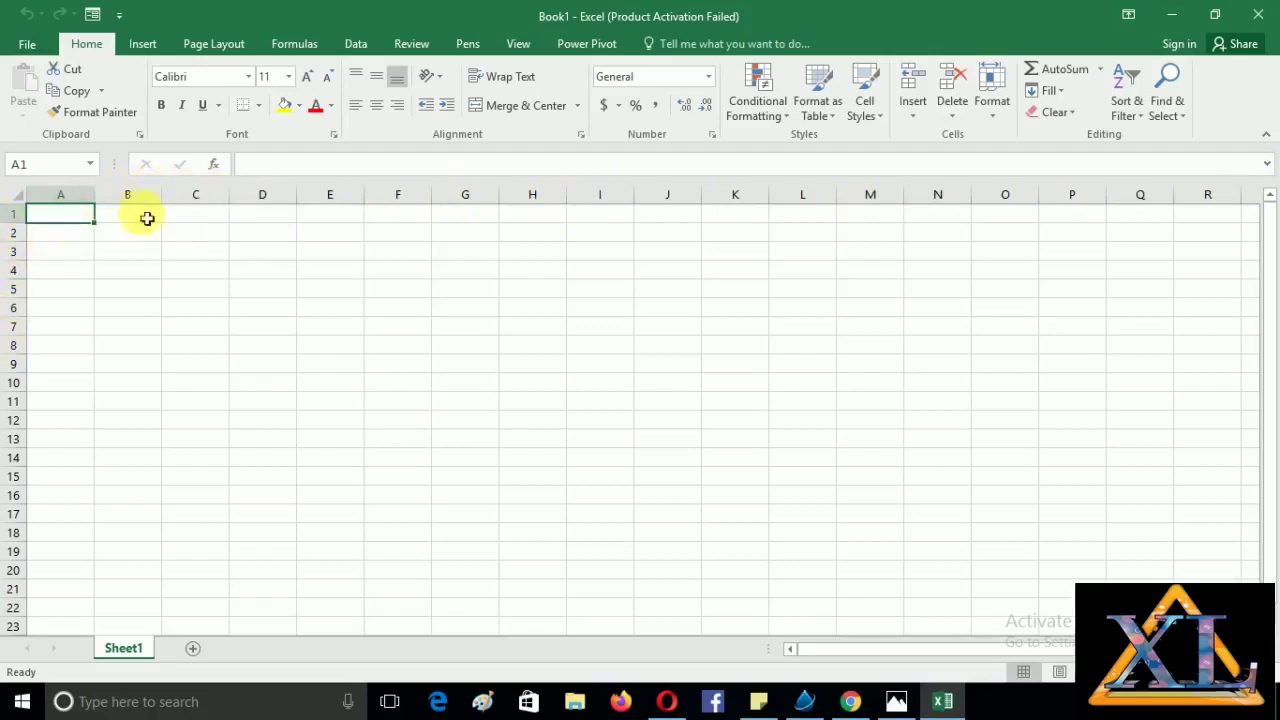
Move the active cell three rows down column A from A1 and back up one cell at a time.
{"action": "key", "text": "Down"}
{"action": "key", "text": "Down"}
{"action": "key", "text": "Down"}
{"action": "key", "text": "Up"}
{"action": "key", "text": "Up"}
{"action": "key", "text": "Up"}
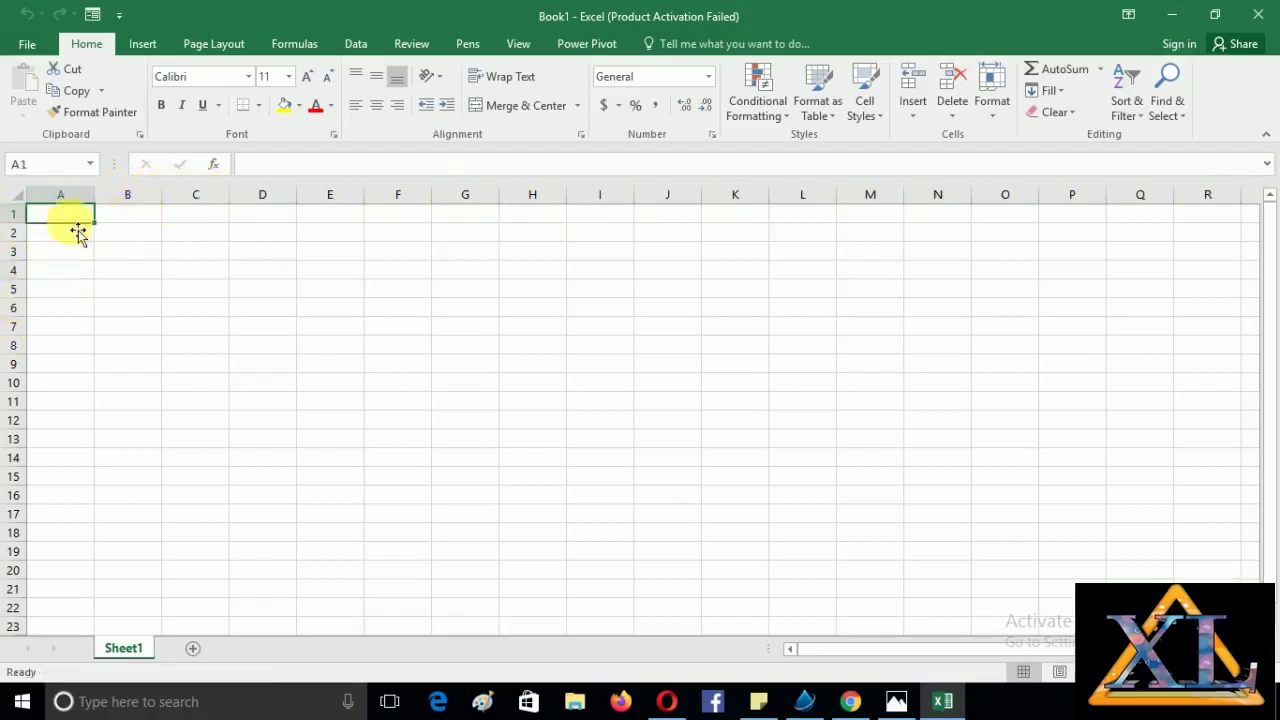
Activate the formula bar for cell A1, and for column B after selecting the whole column.
{"action": "left_click", "coordinate": [274, 168]}
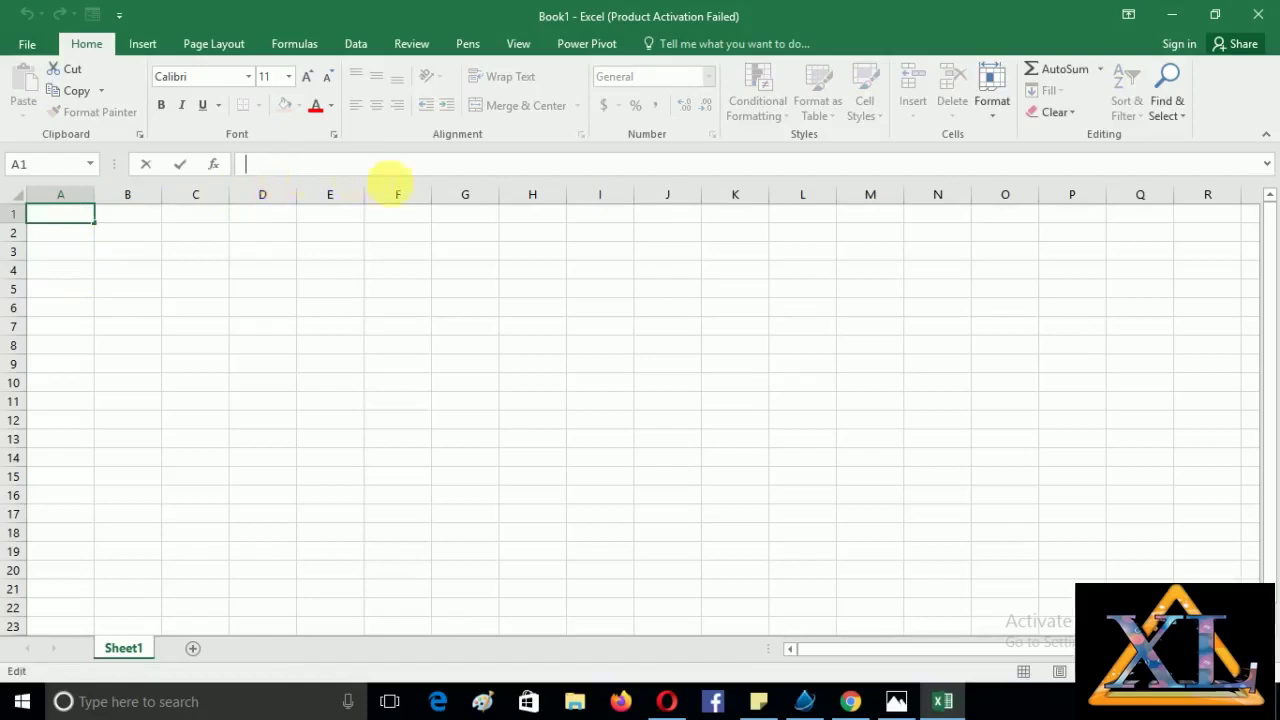
{"action": "left_click", "coordinate": [152, 292]}
{"action": "left_click_drag", "start_coordinate": [14, 268], "coordinate": [14, 251]}
{"action": "left_click", "coordinate": [127, 196]}
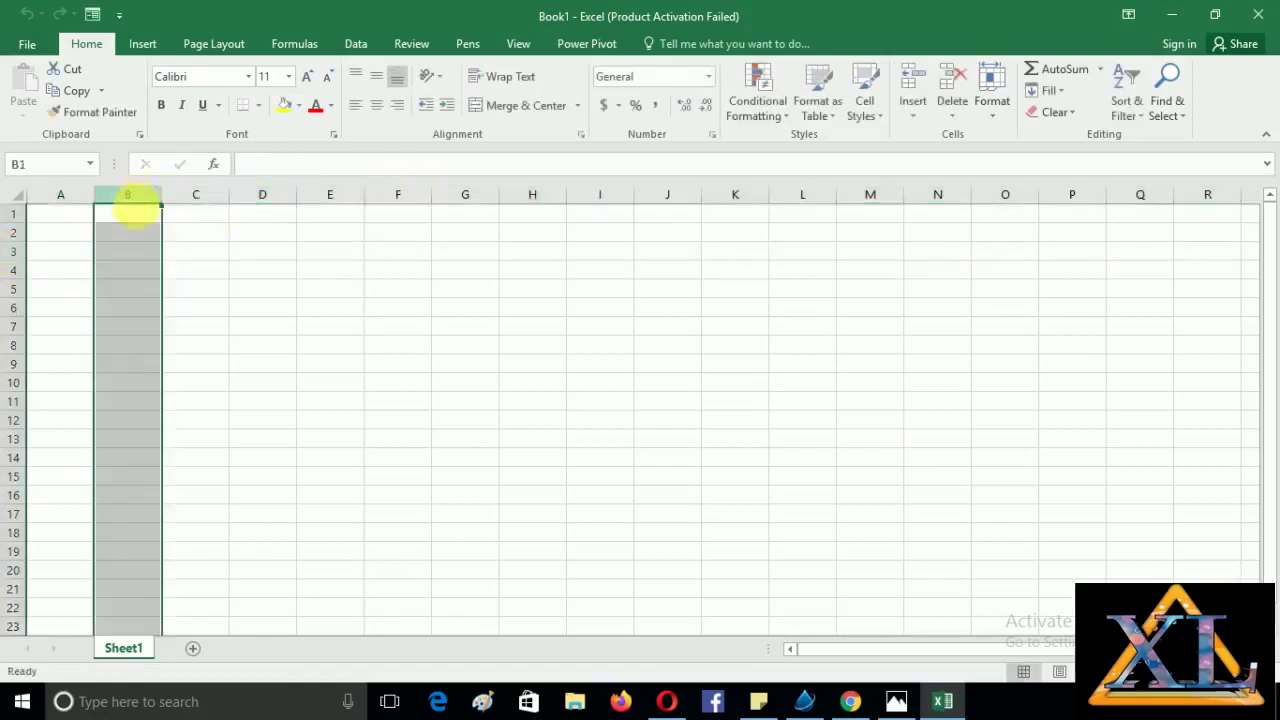
{"action": "left_click", "coordinate": [277, 166]}
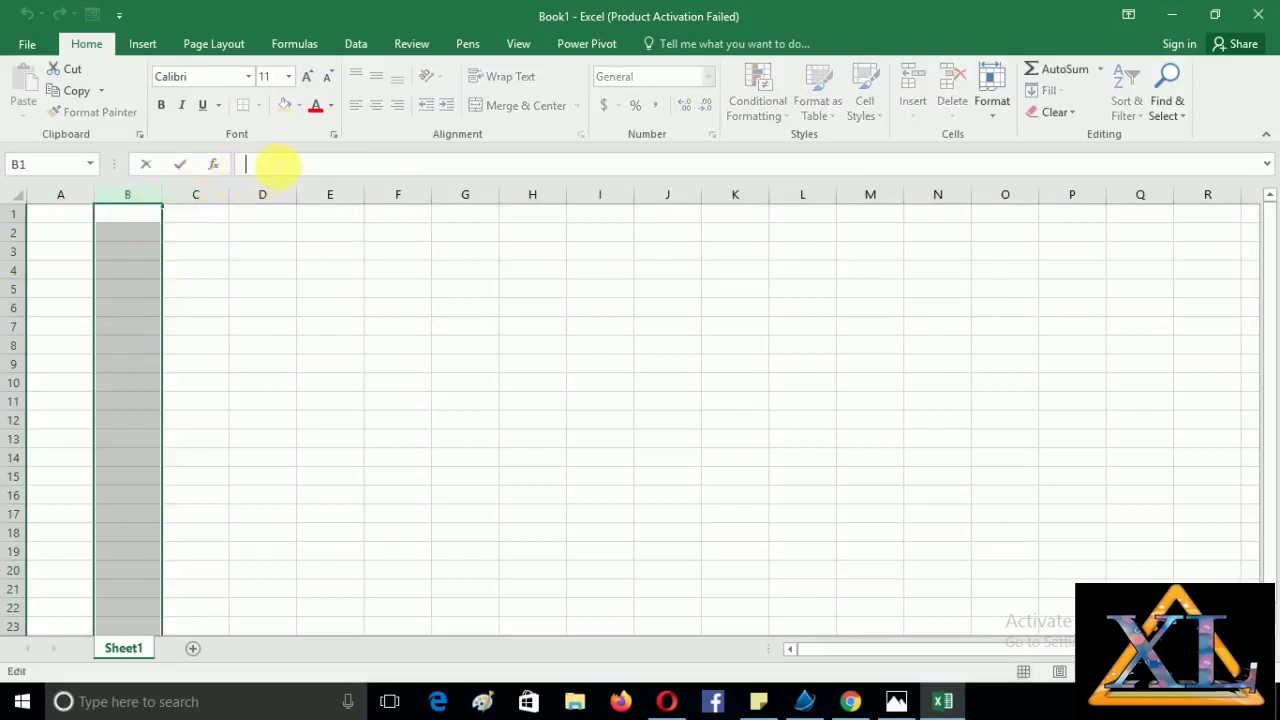
{"action": "left_click", "coordinate": [122, 650]}
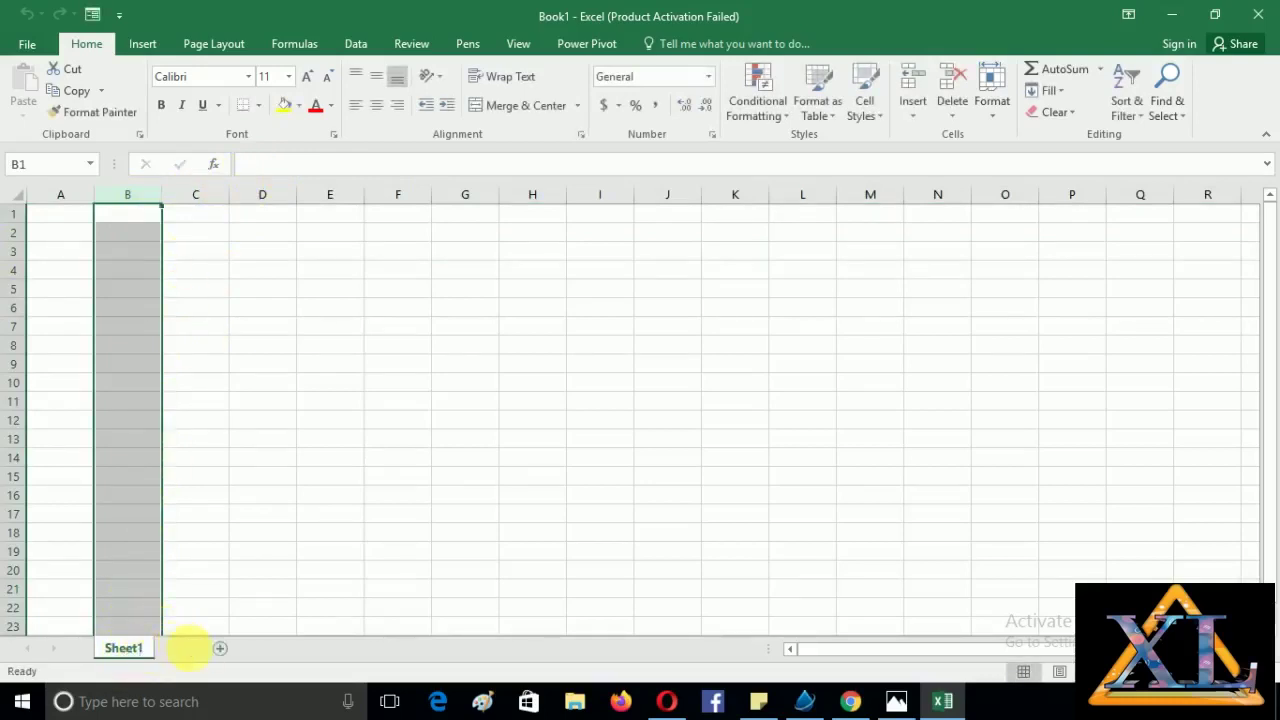
Add four new worksheets to the workbook after Sheet1.
{"action": "left_click", "coordinate": [220, 648]}
{"action": "left_click", "coordinate": [297, 648]}
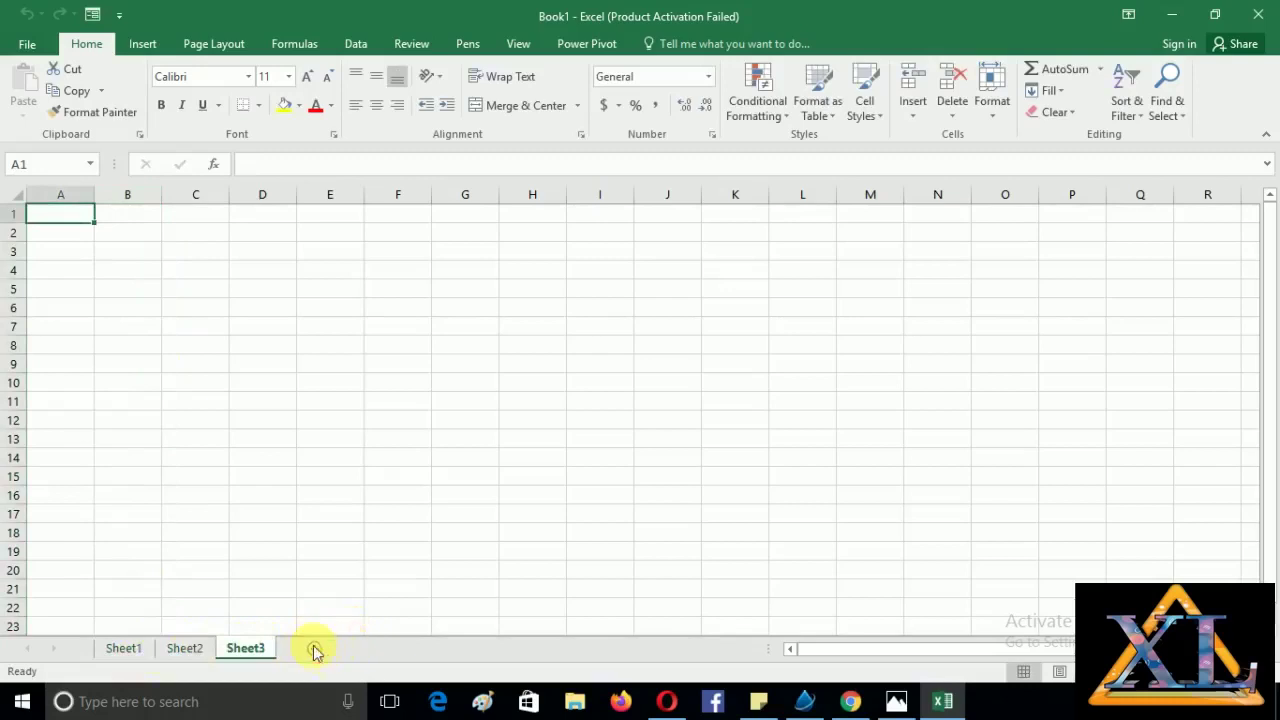
{"action": "left_click", "coordinate": [314, 651]}
{"action": "left_click", "coordinate": [371, 650]}
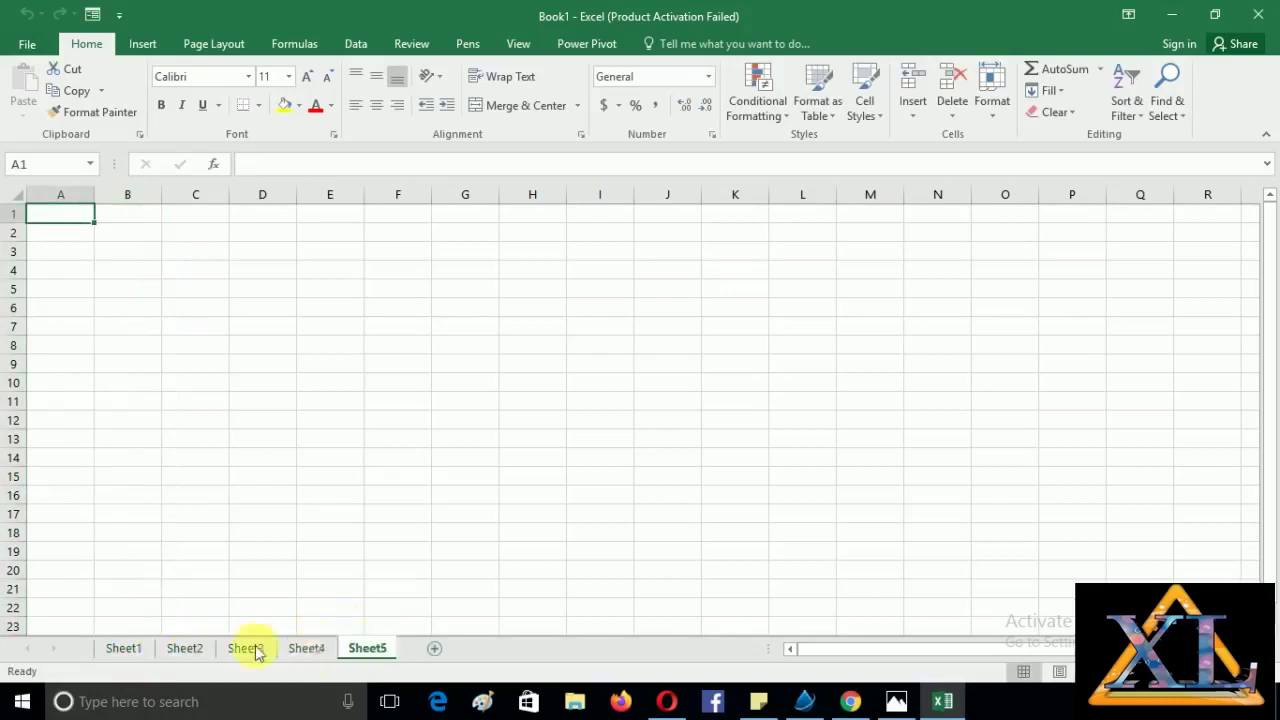
Enter the number 1 in each of cells A1 through A9 on Sheet1.
{"action": "left_click", "coordinate": [113, 650]}
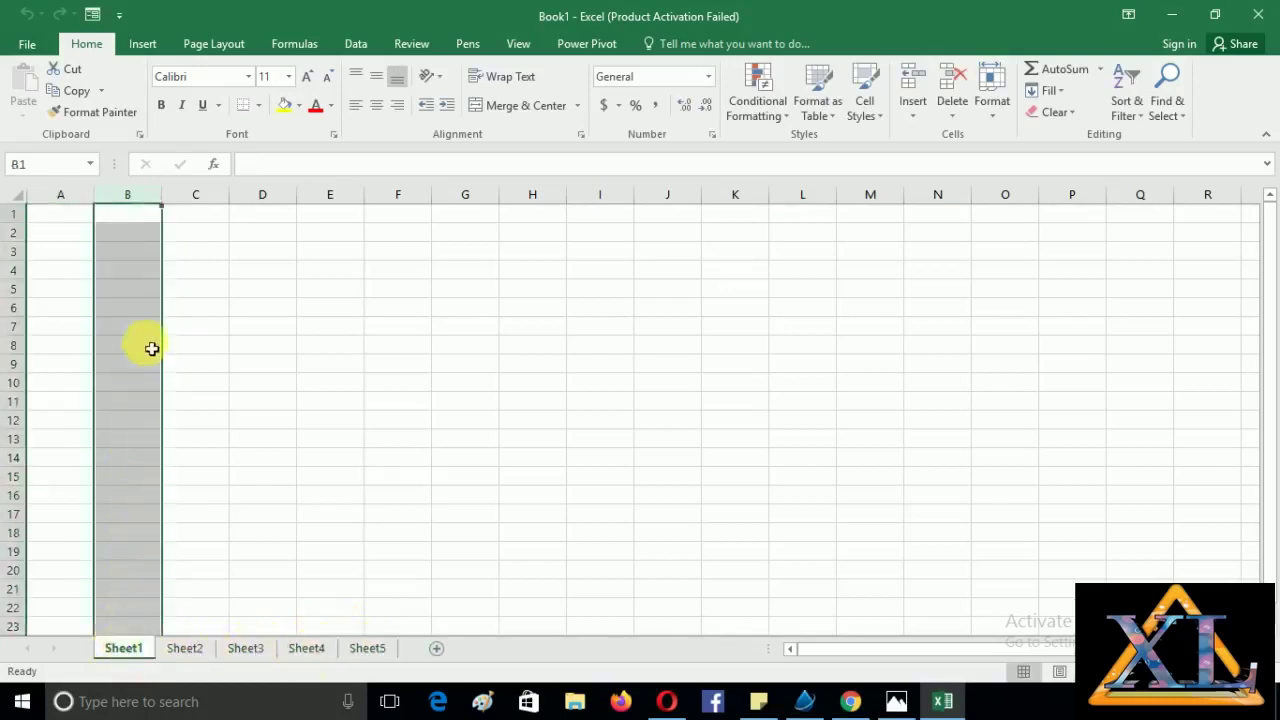
{"action": "left_click", "coordinate": [62, 219]}
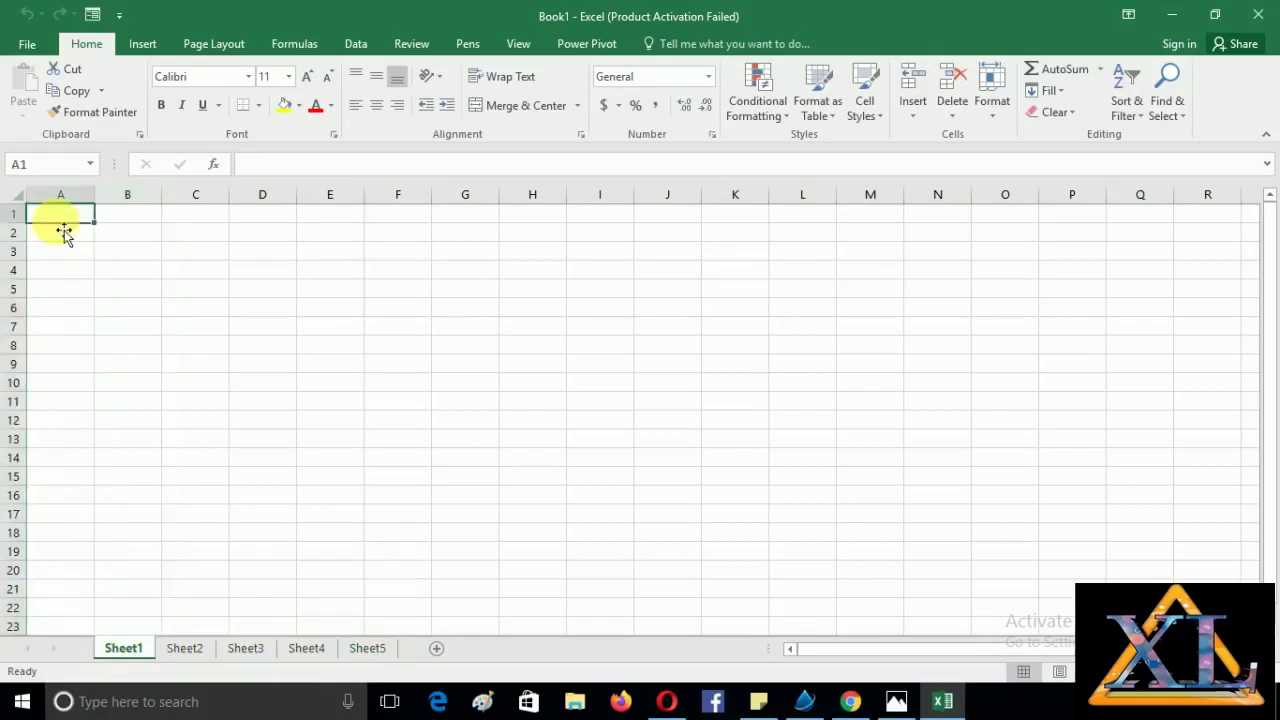
{"action": "type", "text": "1"}
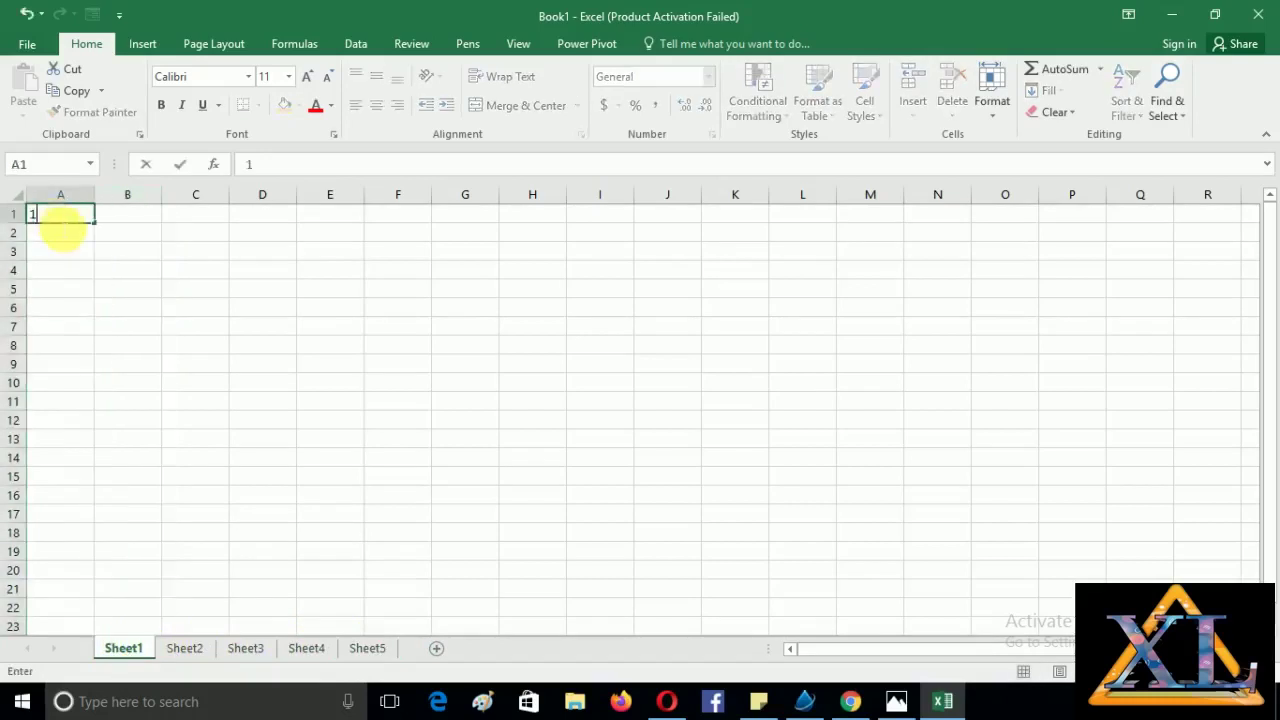
{"action": "key", "text": "Return"}
{"action": "type", "text": "1"}
{"action": "key", "text": "Return"}
{"action": "type", "text": "1"}
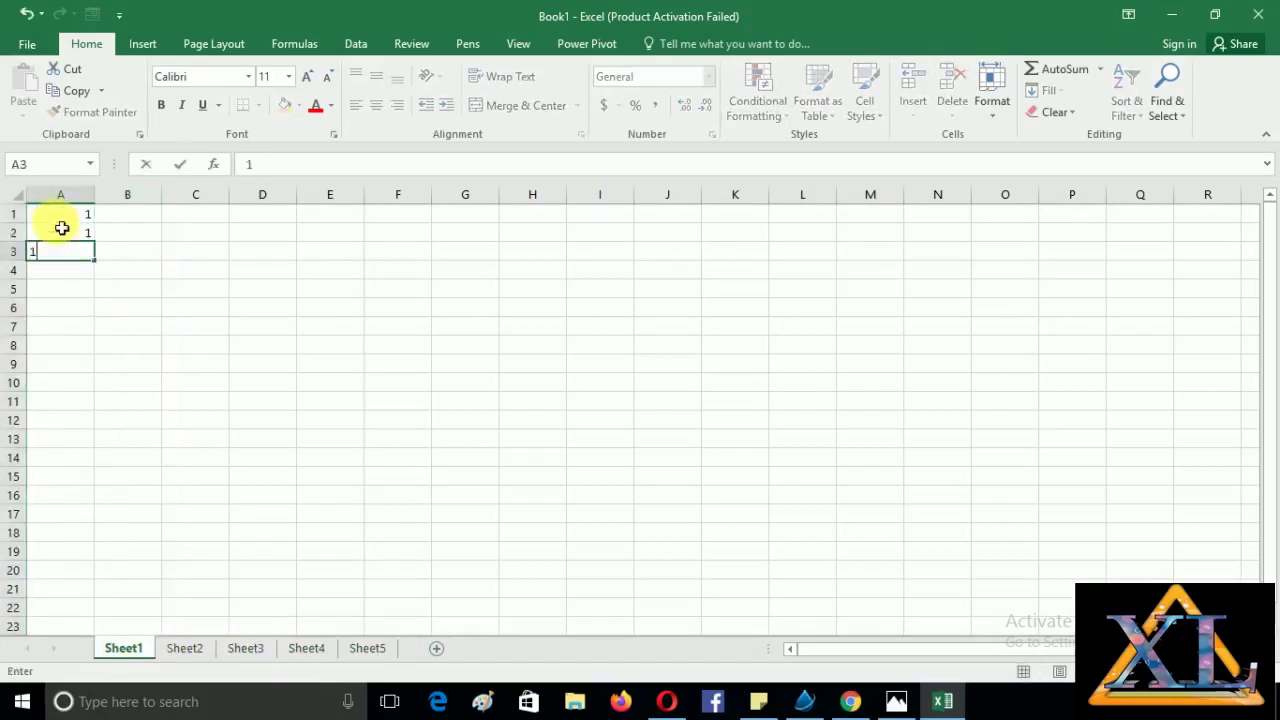
{"action": "key", "text": "Return"}
{"action": "type", "text": "1"}
{"action": "key", "text": "Return"}
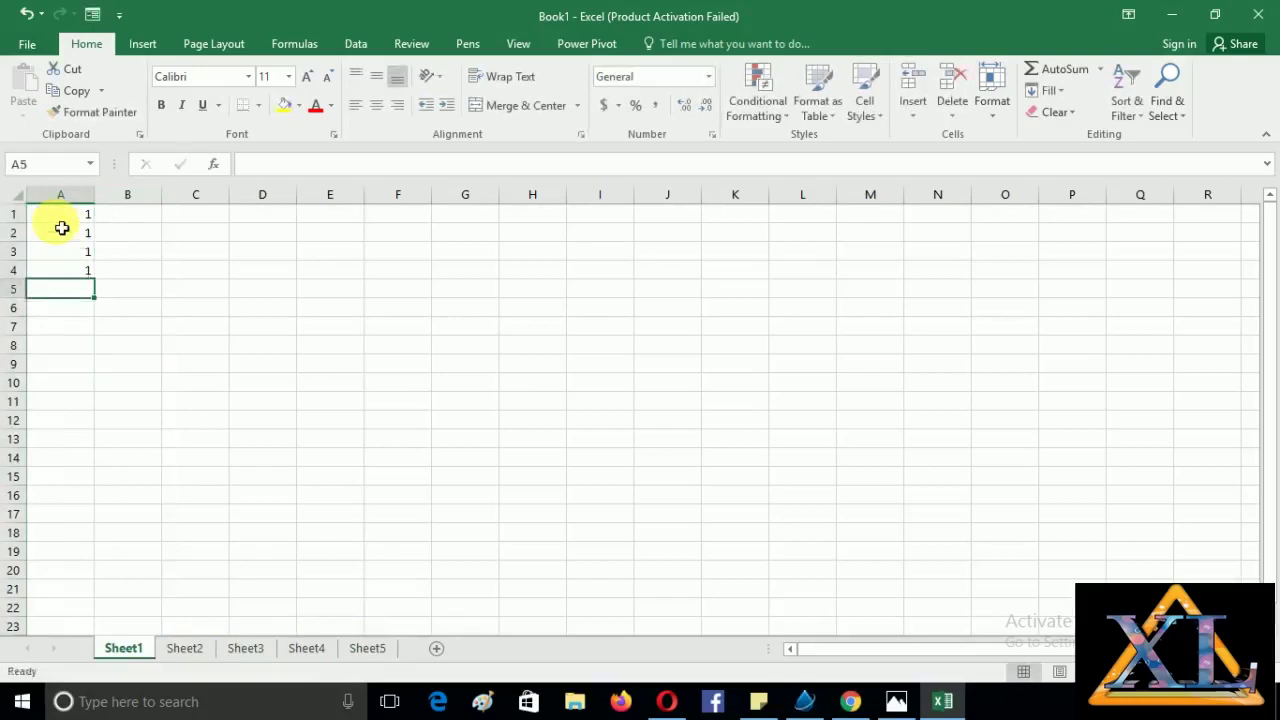
{"action": "type", "text": "1"}
{"action": "key", "text": "Return"}
{"action": "type", "text": "1"}
{"action": "key", "text": "Return"}
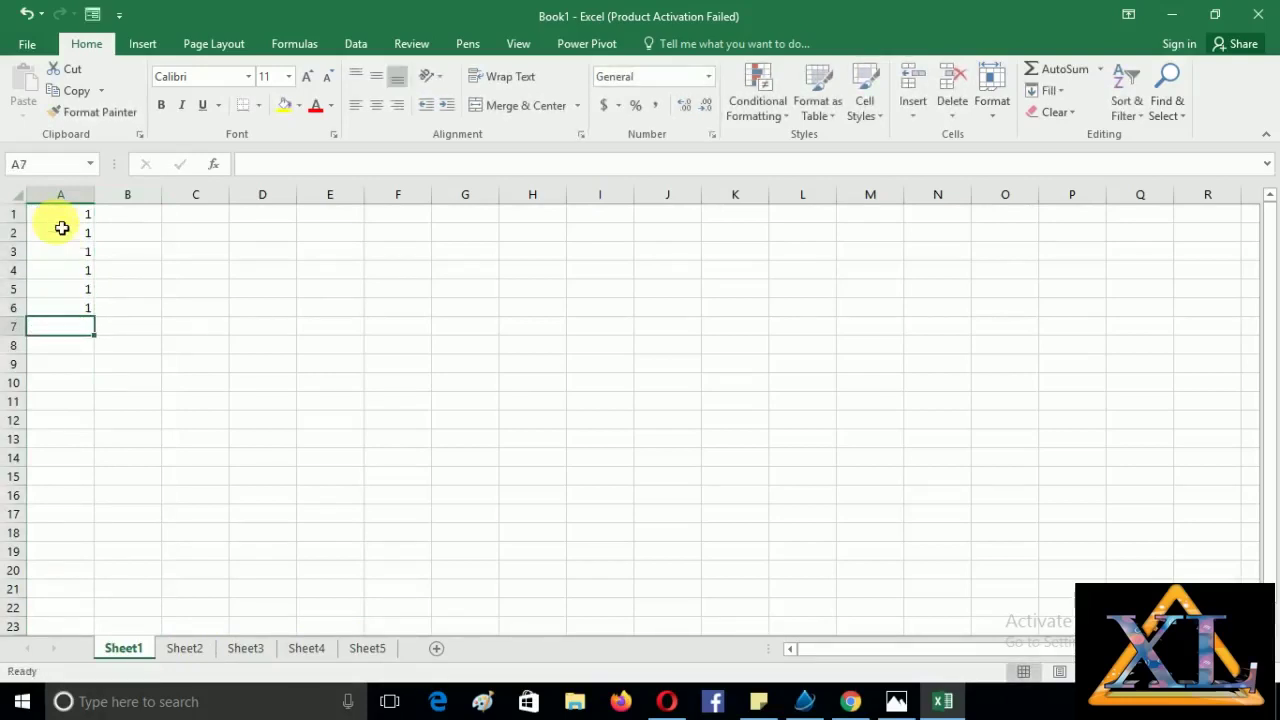
{"action": "left_click", "coordinate": [194, 215]}
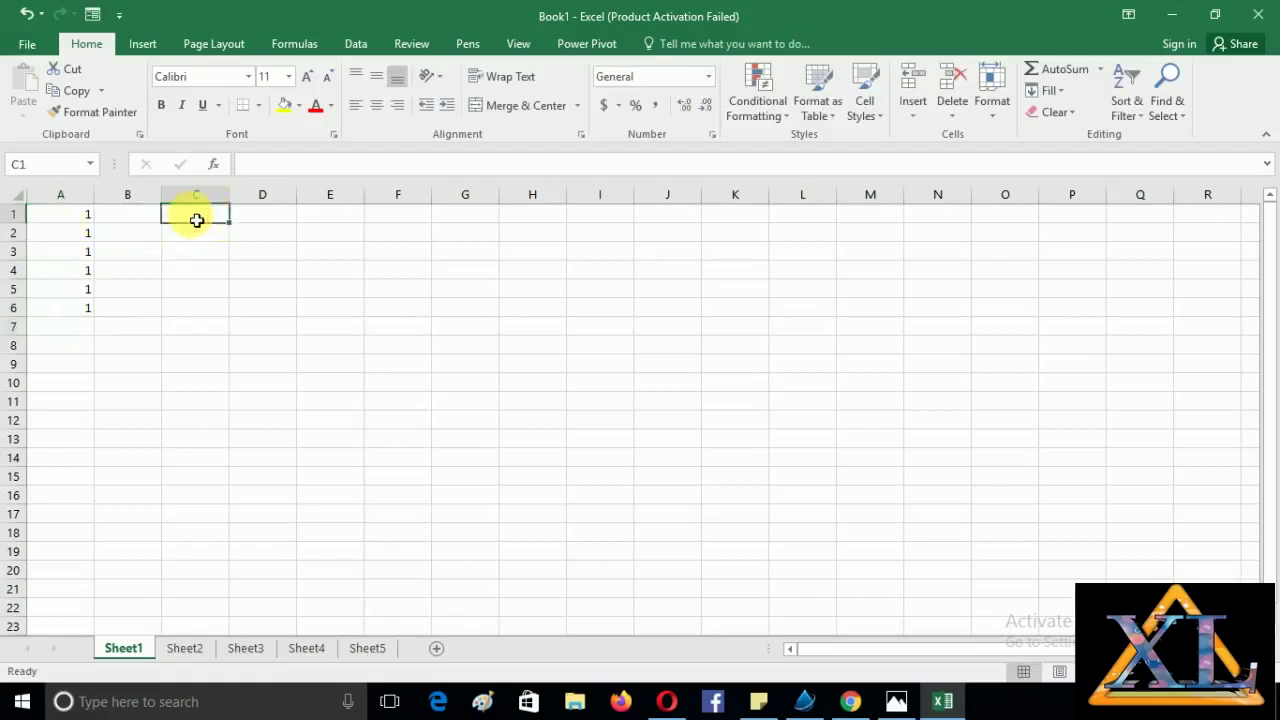
{"action": "left_click", "coordinate": [83, 330]}
{"action": "type", "text": "1"}
{"action": "key", "text": "Return"}
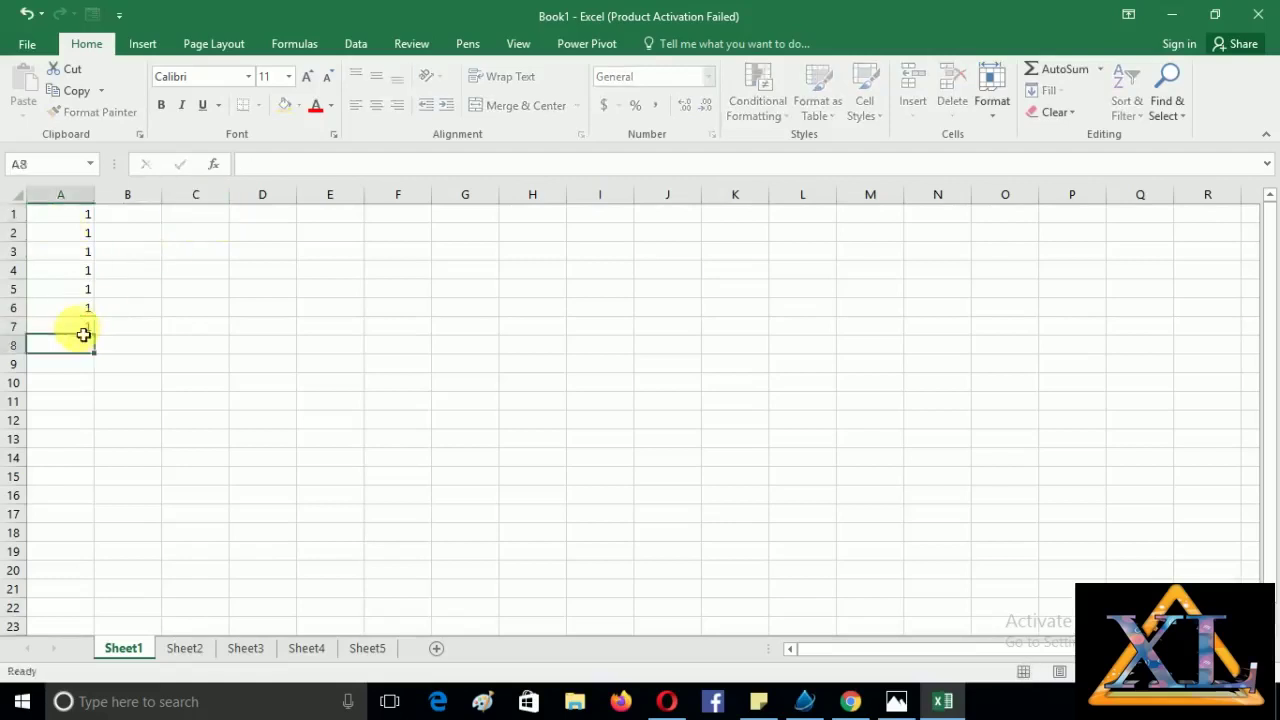
{"action": "type", "text": "1"}
{"action": "key", "text": "Return"}
{"action": "type", "text": "1"}
{"action": "key", "text": "Return"}
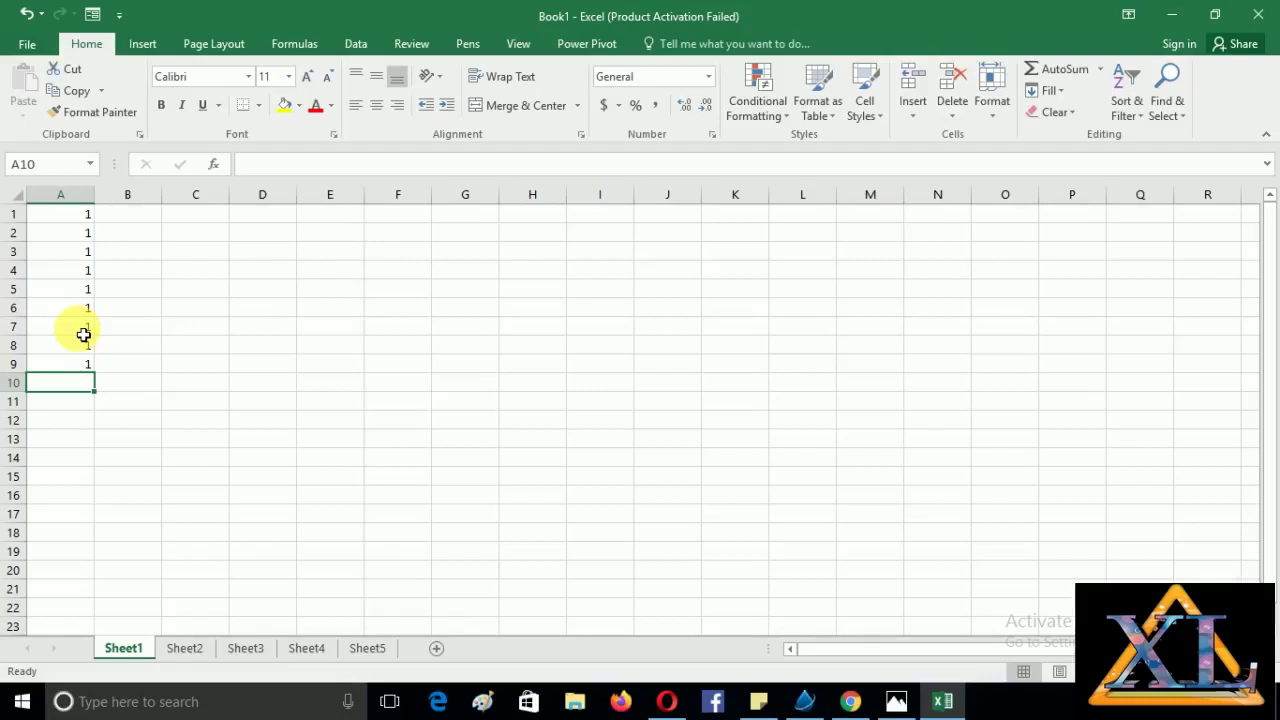
Clear the contents of the range A1:A10.
{"action": "left_click_drag", "start_coordinate": [86, 218], "coordinate": [100, 385]}
{"action": "key", "text": "Delete"}
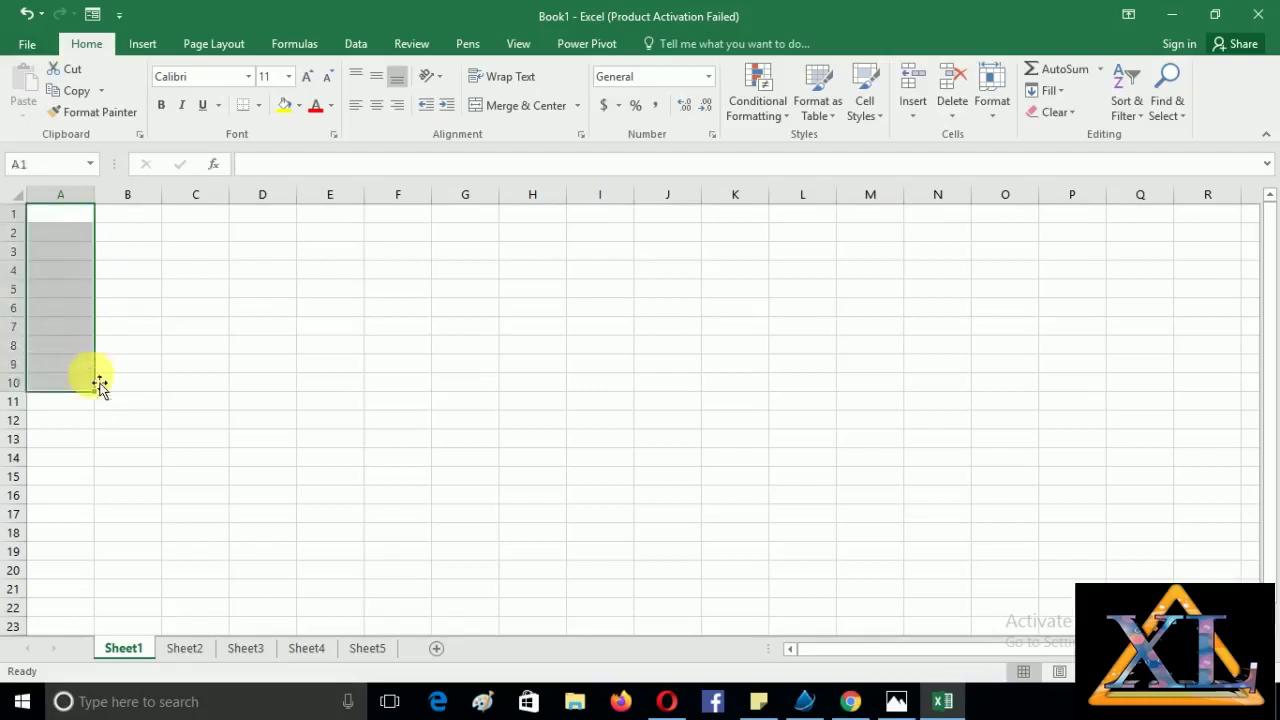
Jump from cell A1 to the last row of column A, and along row 1048554 to the last column.
{"action": "left_click", "coordinate": [69, 223]}
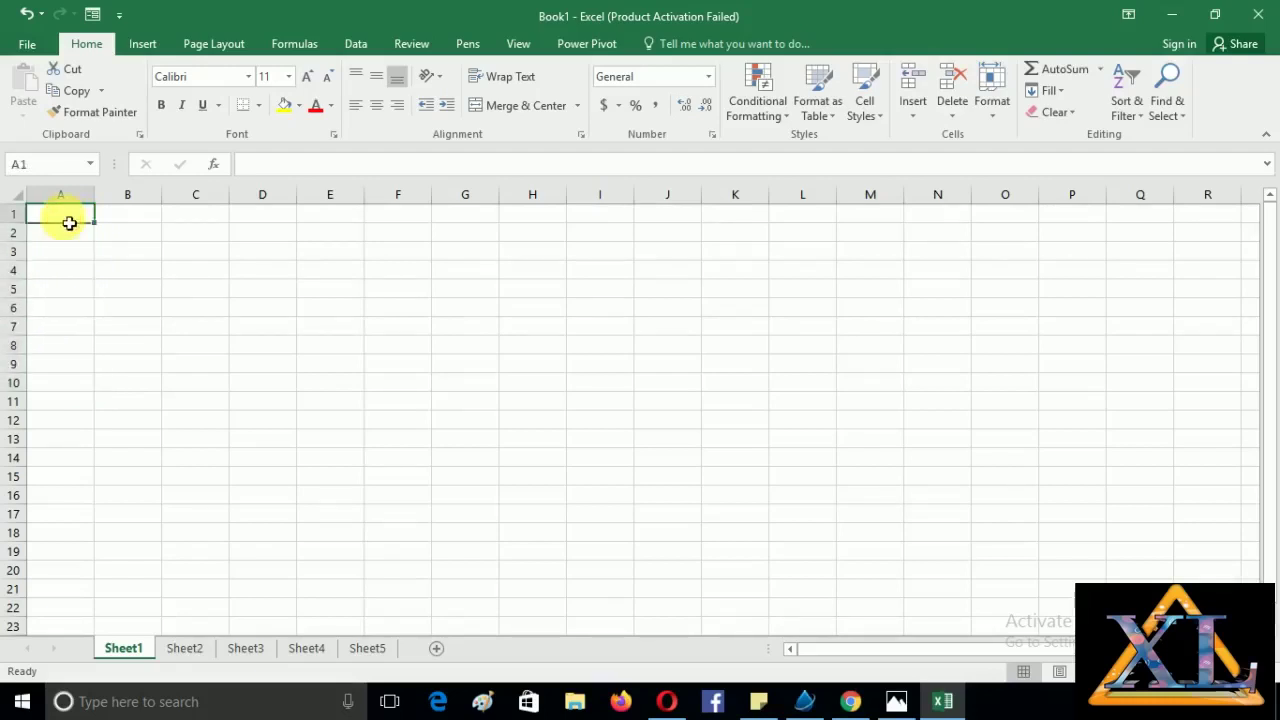
{"action": "key", "text": "ctrl+Down"}
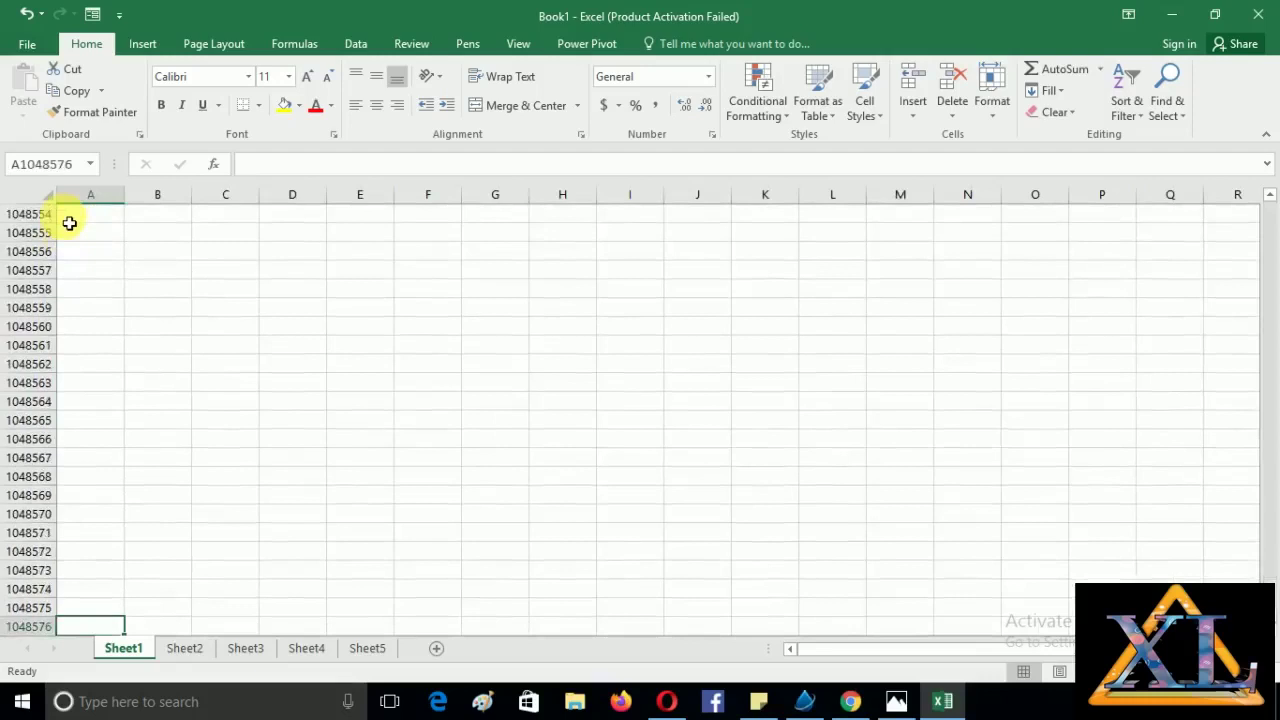
{"action": "left_click", "coordinate": [69, 221]}
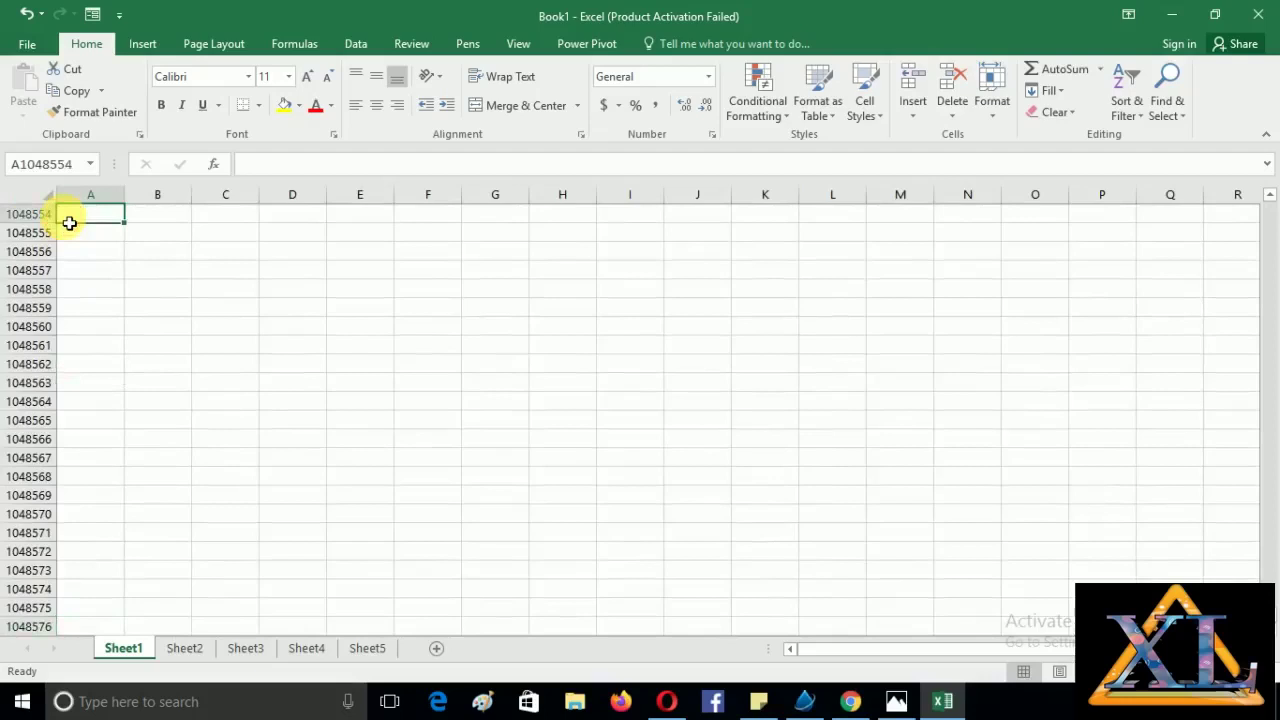
{"action": "key", "text": "ctrl+Right"}
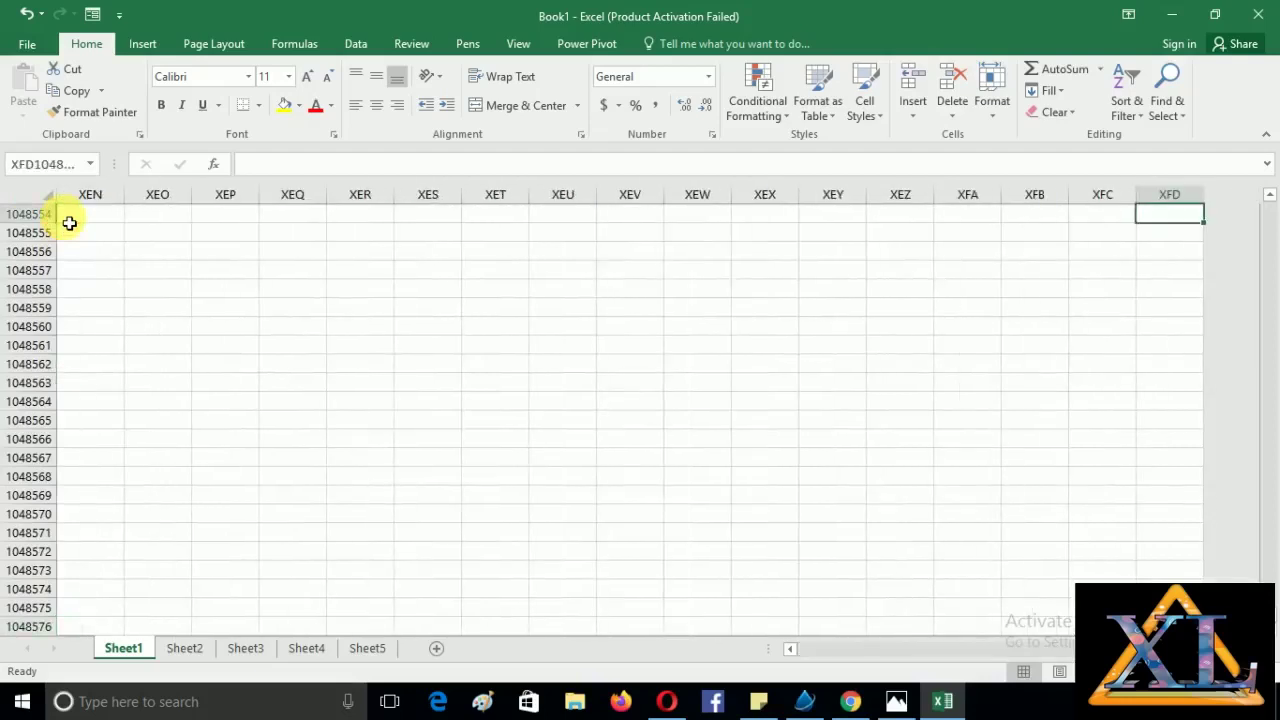
Extend the selection from the last column back to column A on row 1048554, and likewise on row 1 starting from XFD1.
{"action": "key", "text": "ctrl+shift+Left"}
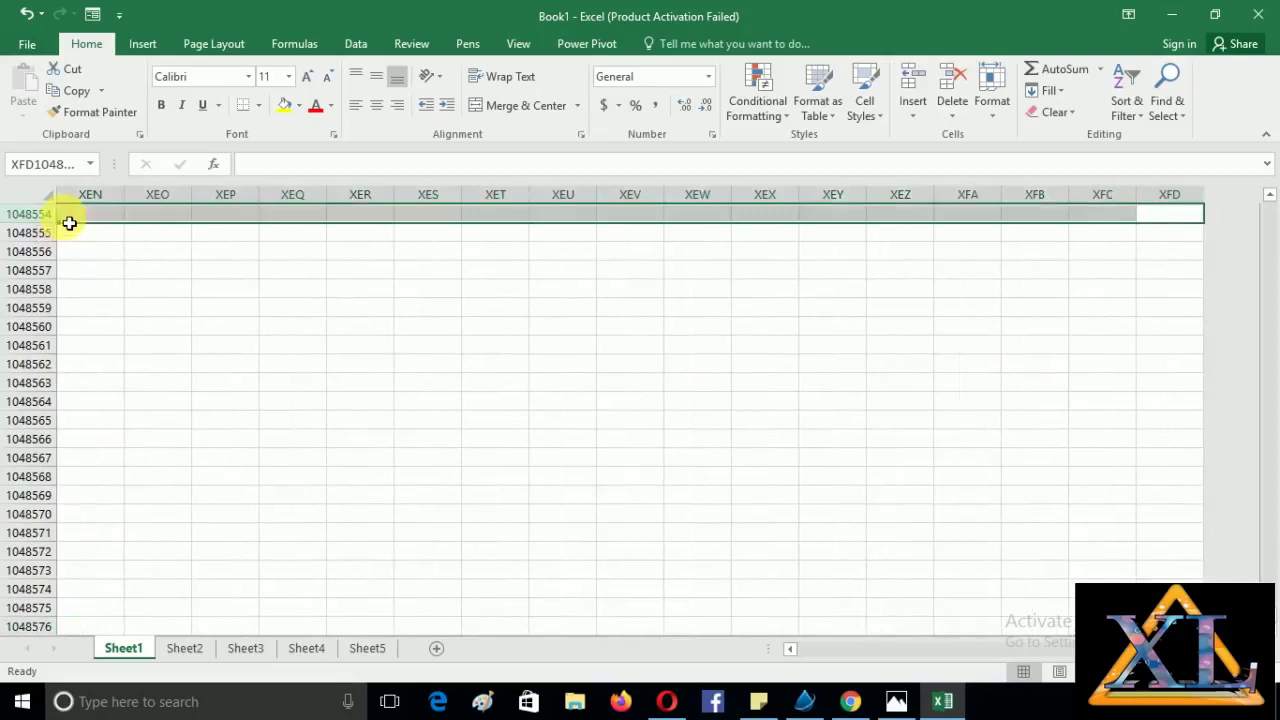
{"action": "scroll", "coordinate": [809, 260], "scroll_direction": "up", "scroll_amount": 2}
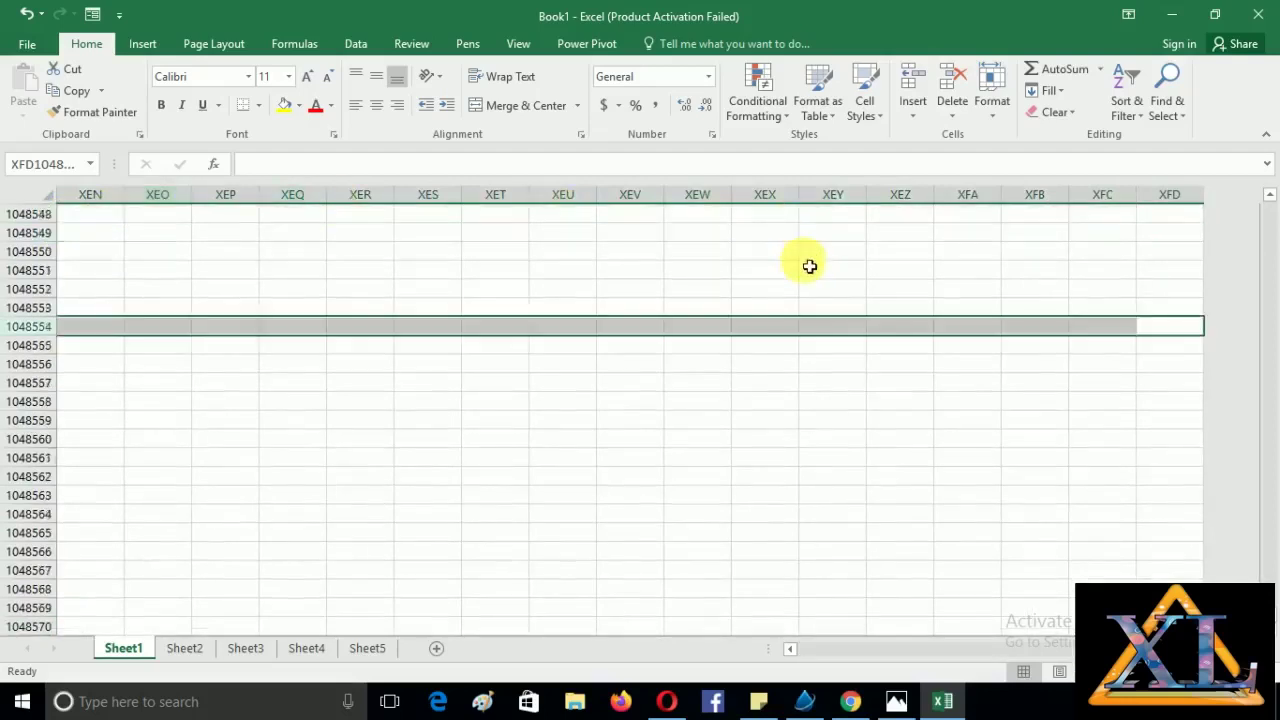
{"action": "scroll", "coordinate": [809, 266], "scroll_direction": "up", "scroll_amount": 4}
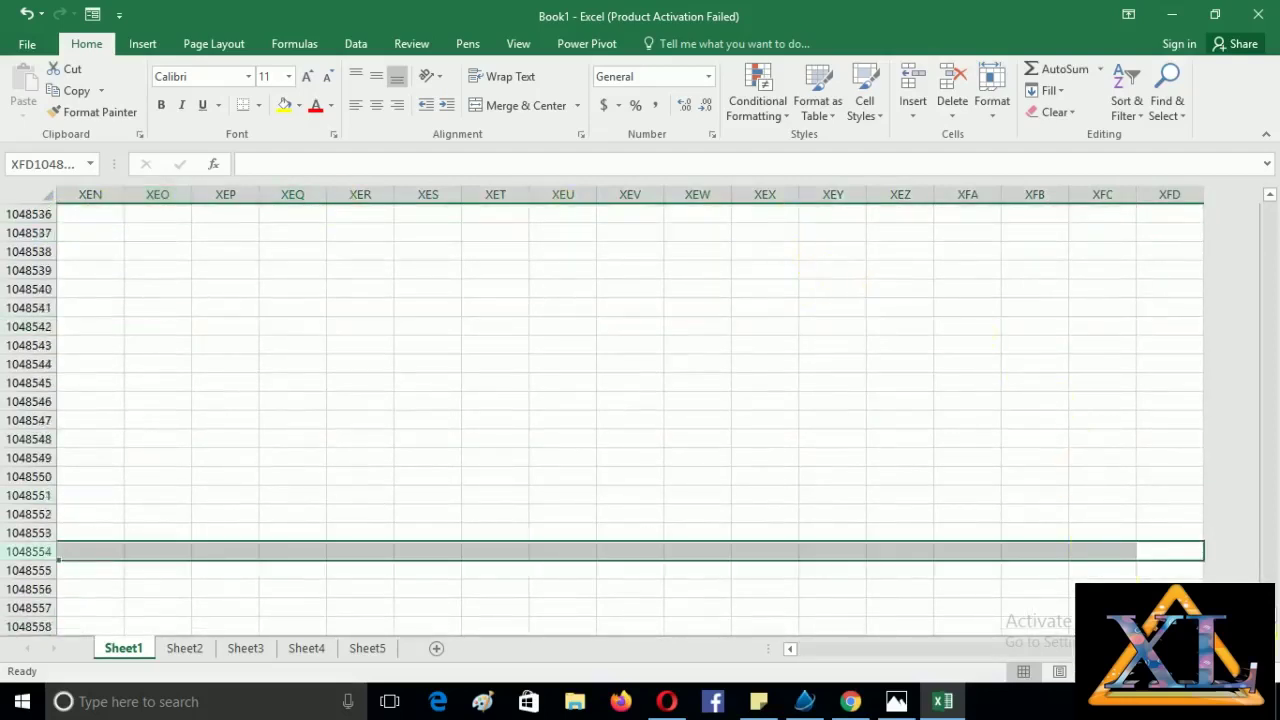
{"action": "left_click_drag", "start_coordinate": [1276, 620], "coordinate": [1249, 160]}
{"action": "left_click", "coordinate": [1137, 219]}
{"action": "key", "text": "ctrl+shift+Left"}
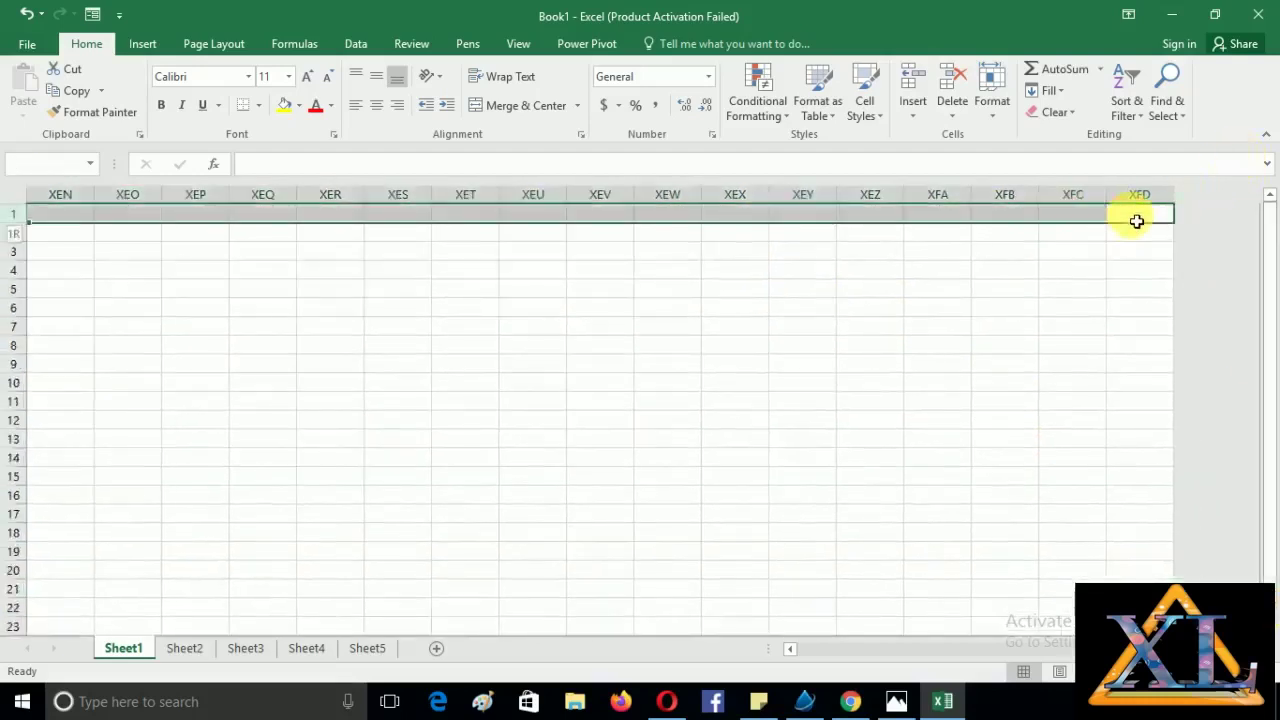
Enter the number 1 in cell XFD1 and copy it across the whole of row 1.
{"action": "left_click", "coordinate": [1137, 221]}
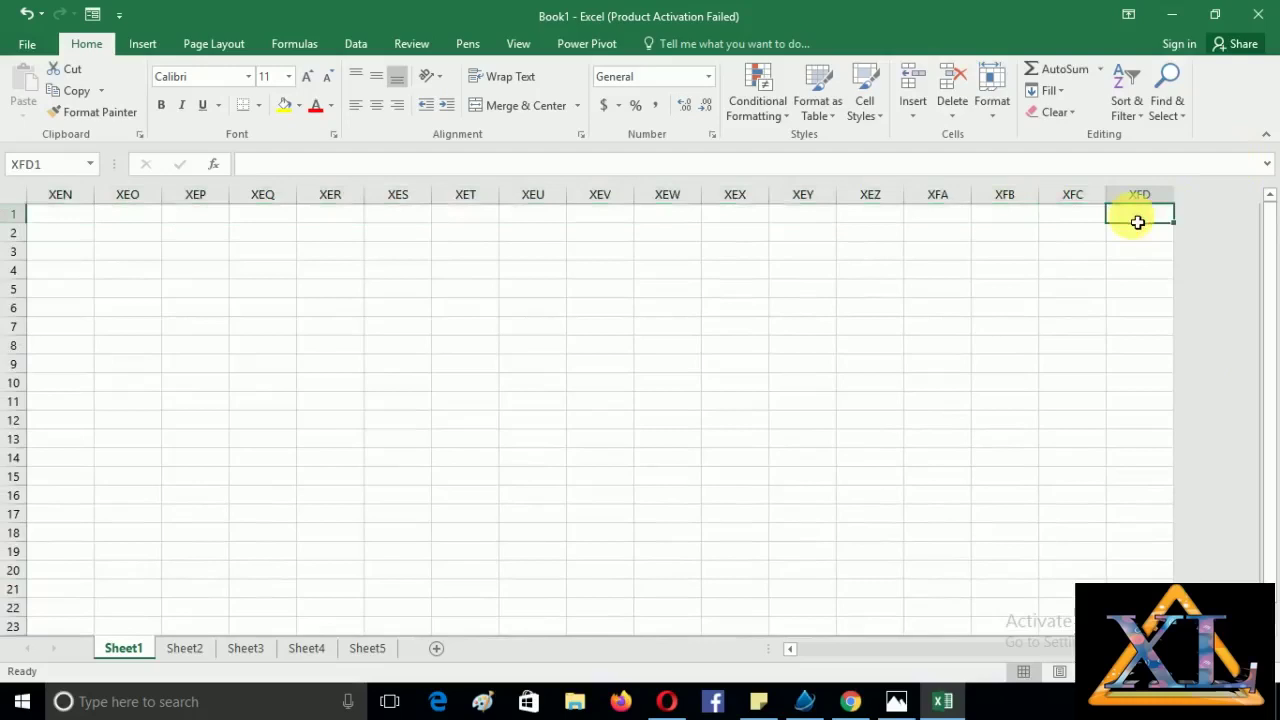
{"action": "type", "text": "1"}
{"action": "key", "text": "Return"}
{"action": "left_click", "coordinate": [1141, 221]}
{"action": "key", "text": "ctrl+c"}
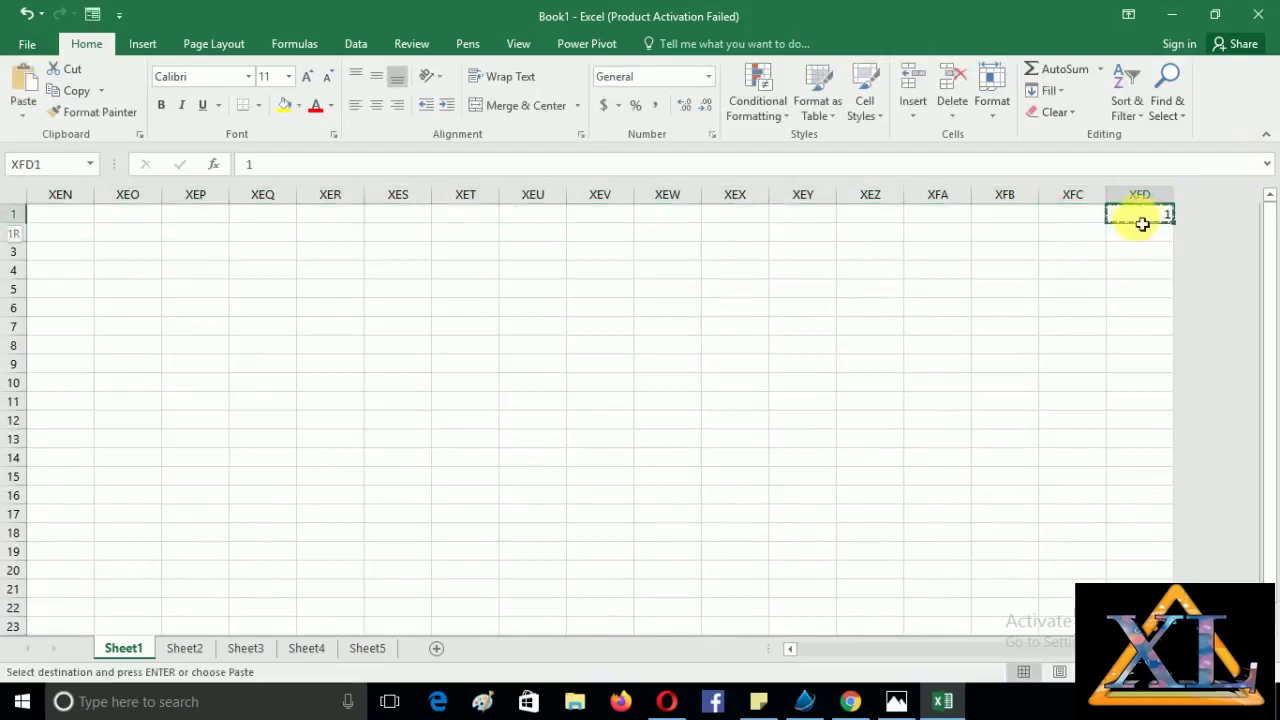
{"action": "key", "text": "shift+space"}
{"action": "key", "text": "ctrl+v"}
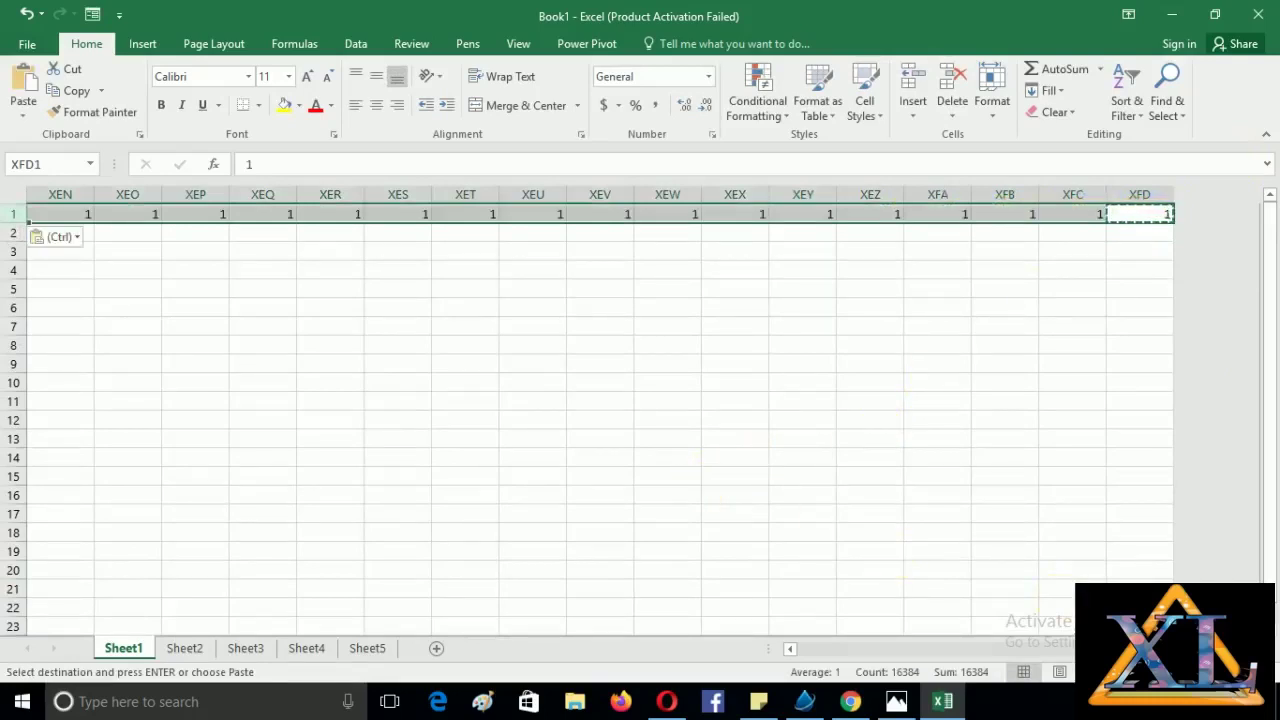
Return to column A and total the whole of row 1 in cell B3 with =SUM(1:1).
{"action": "left_click_drag", "start_coordinate": [1240, 649], "coordinate": [630, 692]}
{"action": "left_click", "coordinate": [210, 384]}
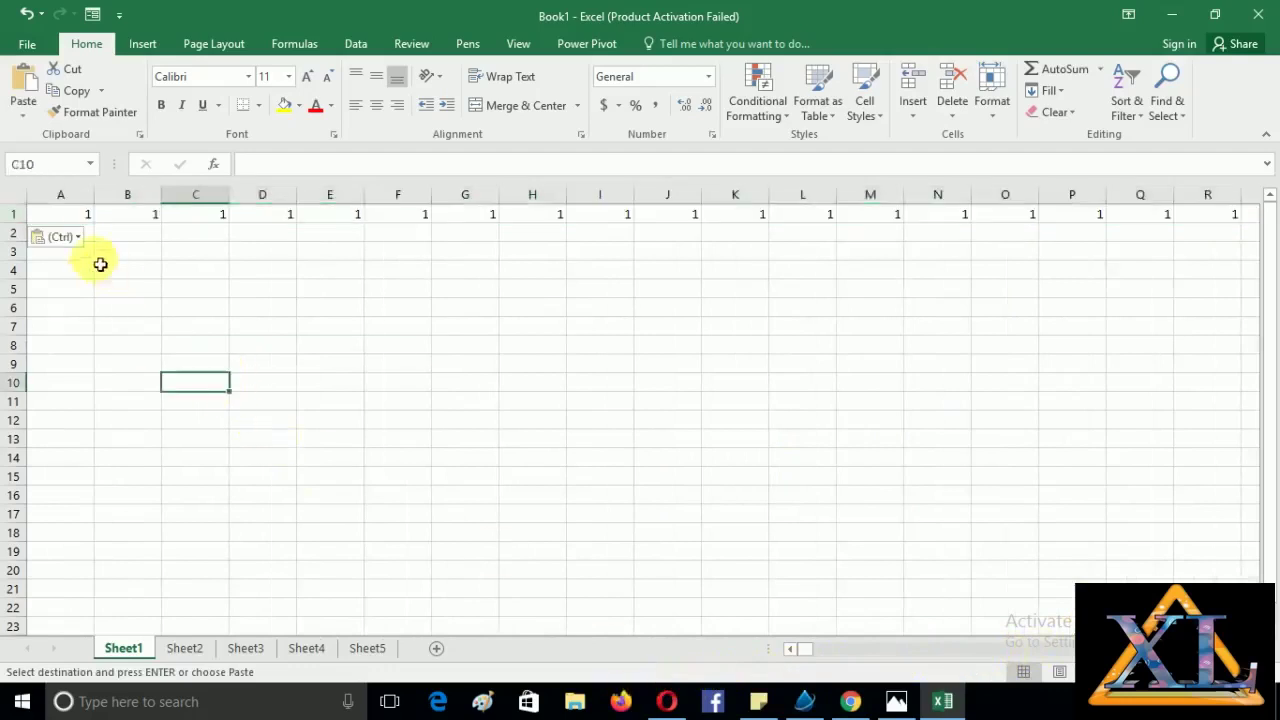
{"action": "left_click", "coordinate": [74, 218]}
{"action": "key", "text": "shift+space"}
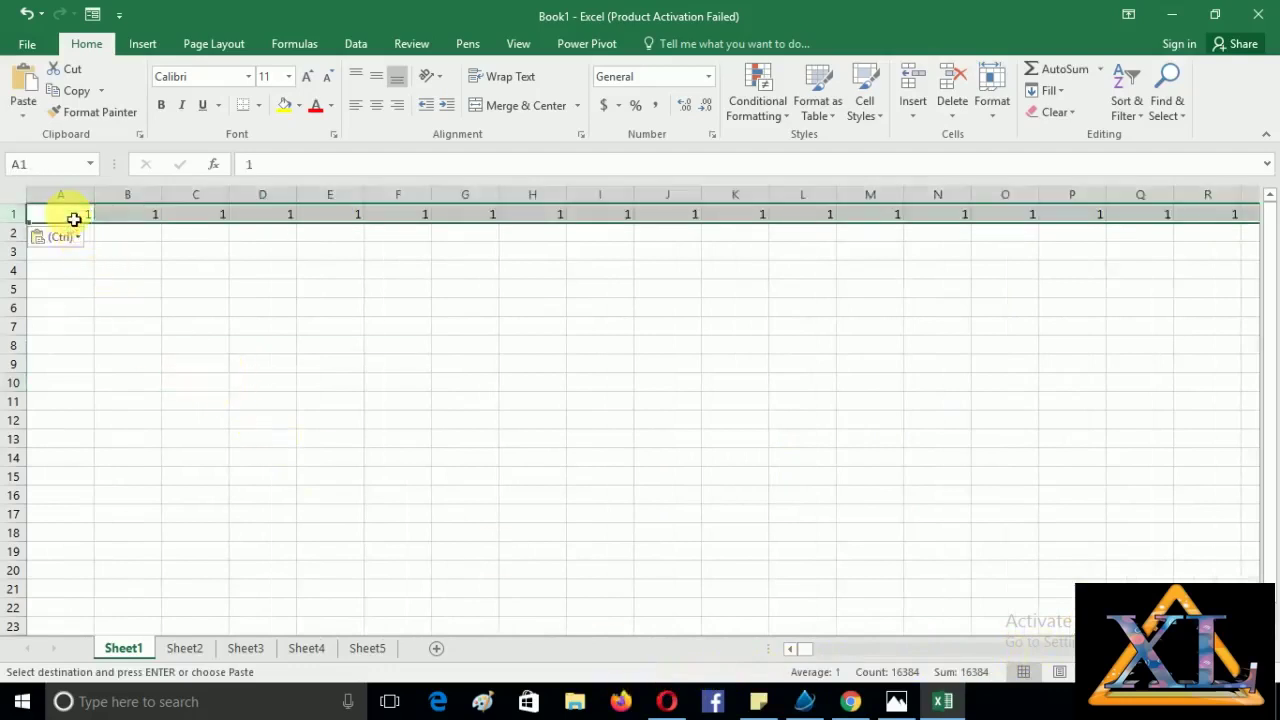
{"action": "left_click", "coordinate": [134, 252]}
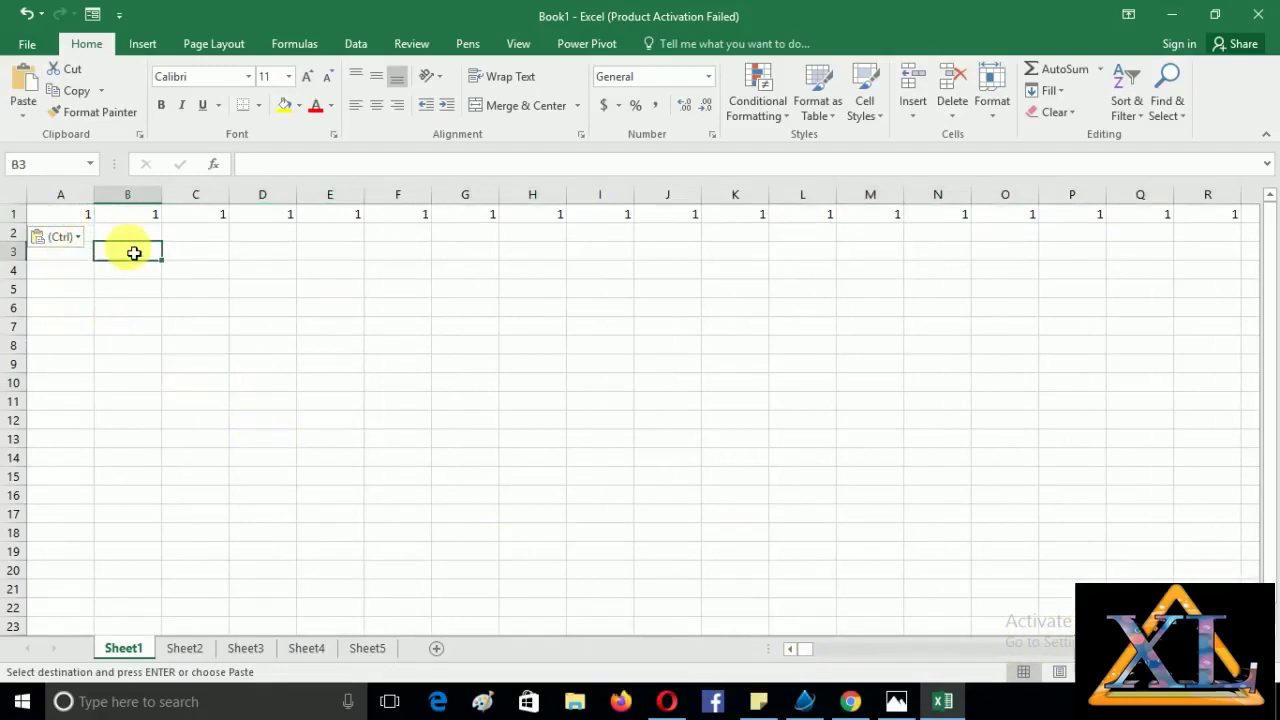
{"action": "type", "text": "=sum("}
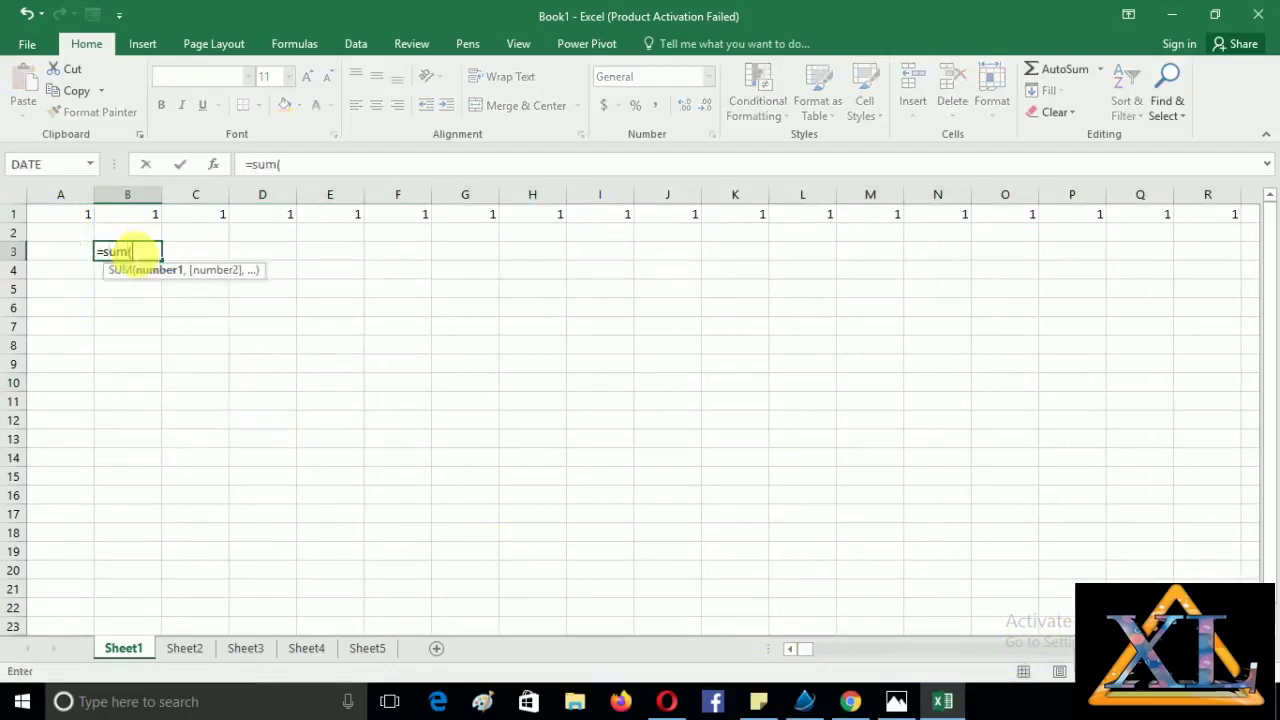
{"action": "left_click", "coordinate": [76, 215]}
{"action": "key", "text": "shift+space"}
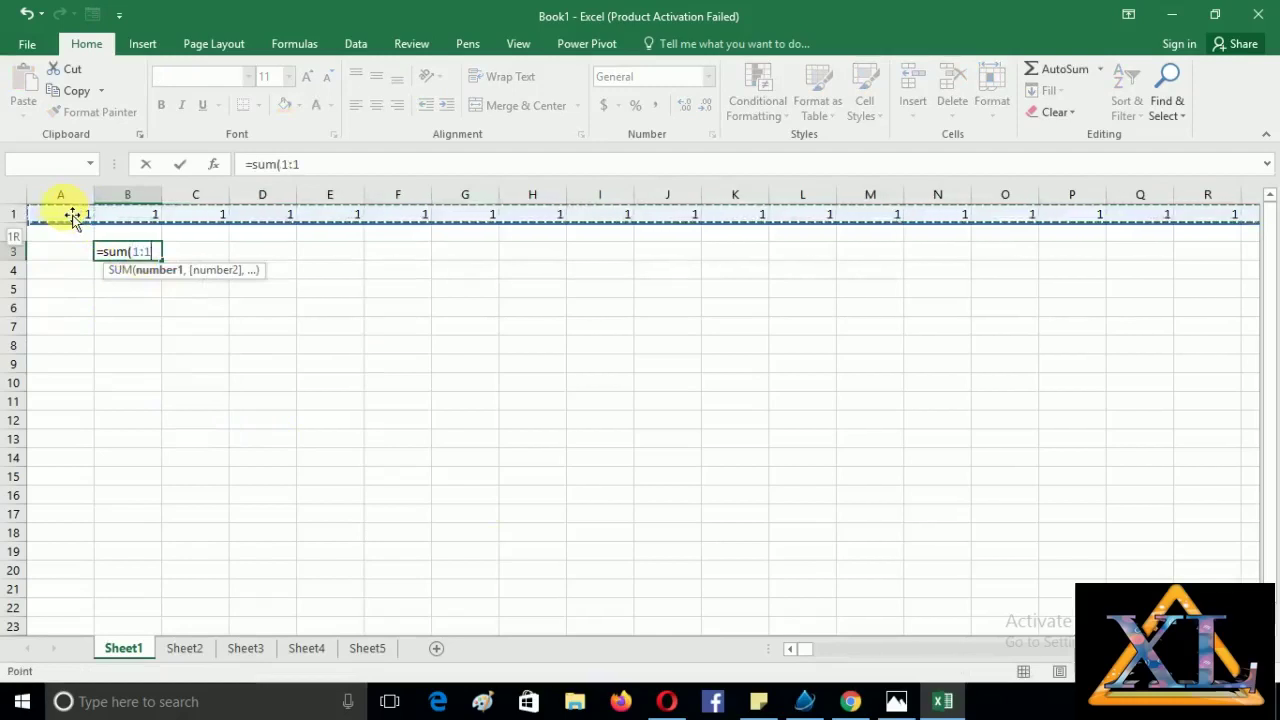
{"action": "type", "text": ")"}
{"action": "key", "text": "Return"}
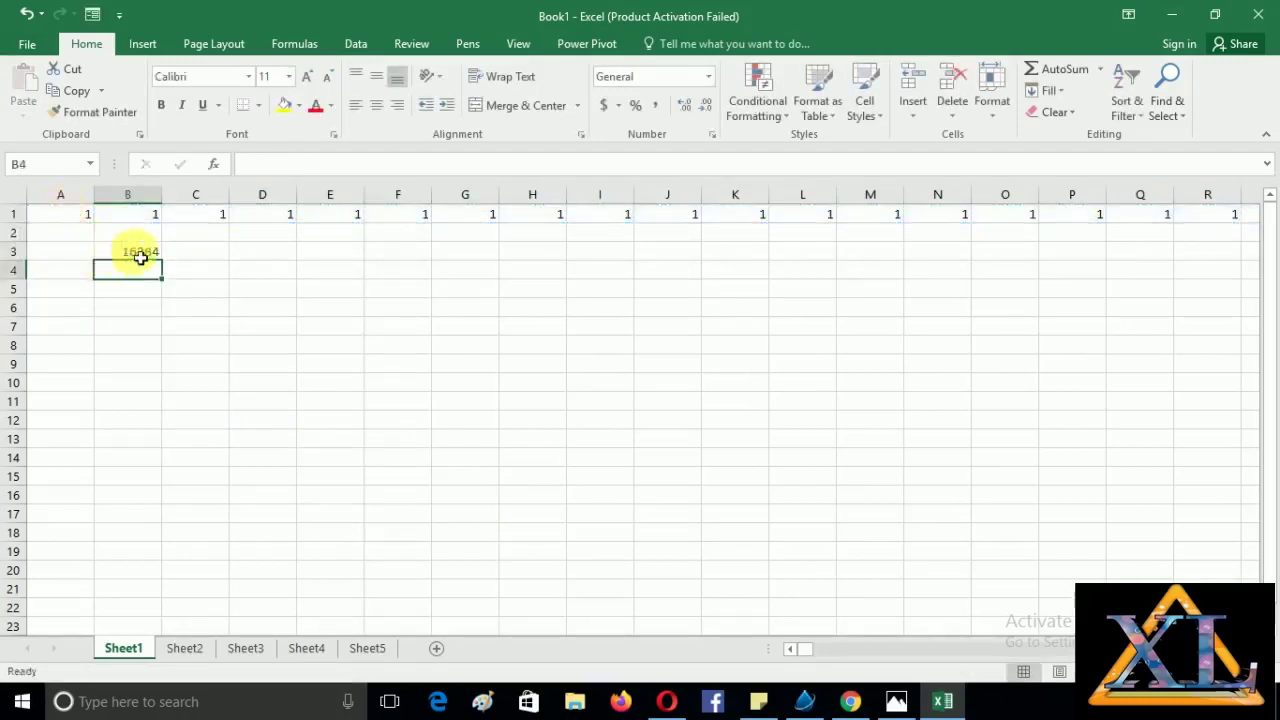
{"action": "left_click", "coordinate": [137, 252]}
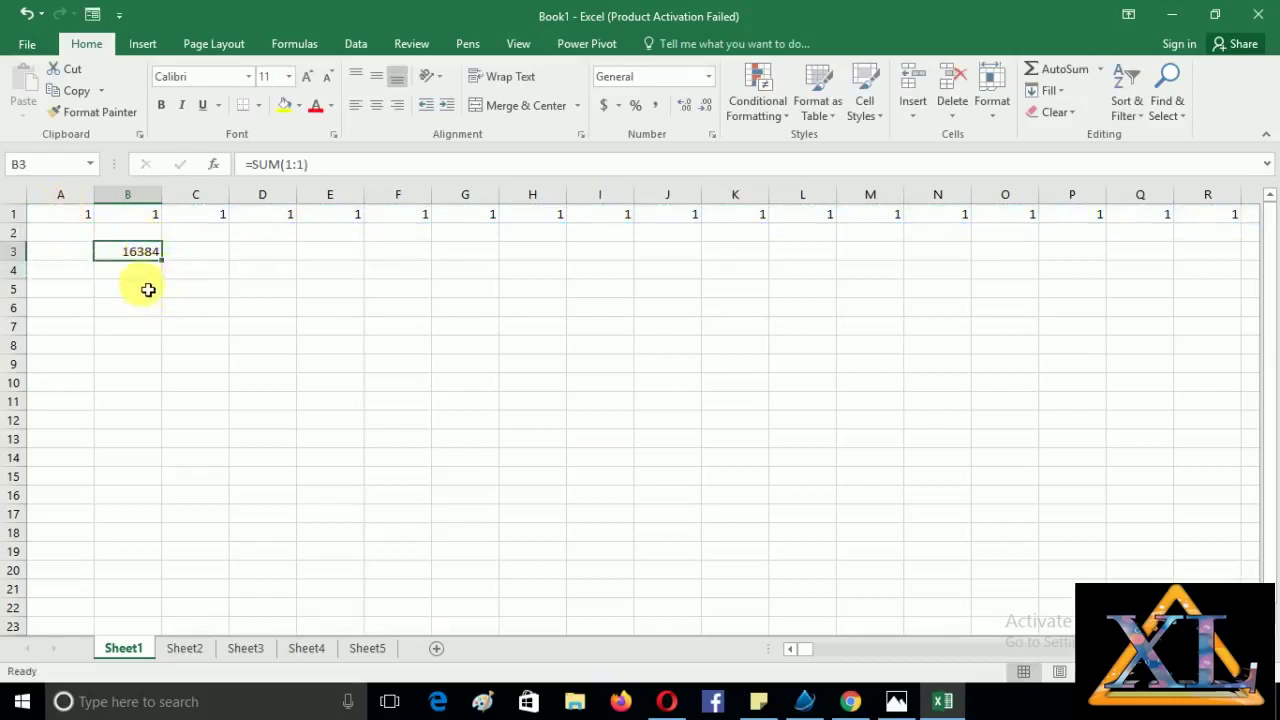
Check the sheet's last row number and enter 1048576 in cell B4.
{"action": "left_click", "coordinate": [103, 278]}
{"action": "left_click", "coordinate": [74, 236]}
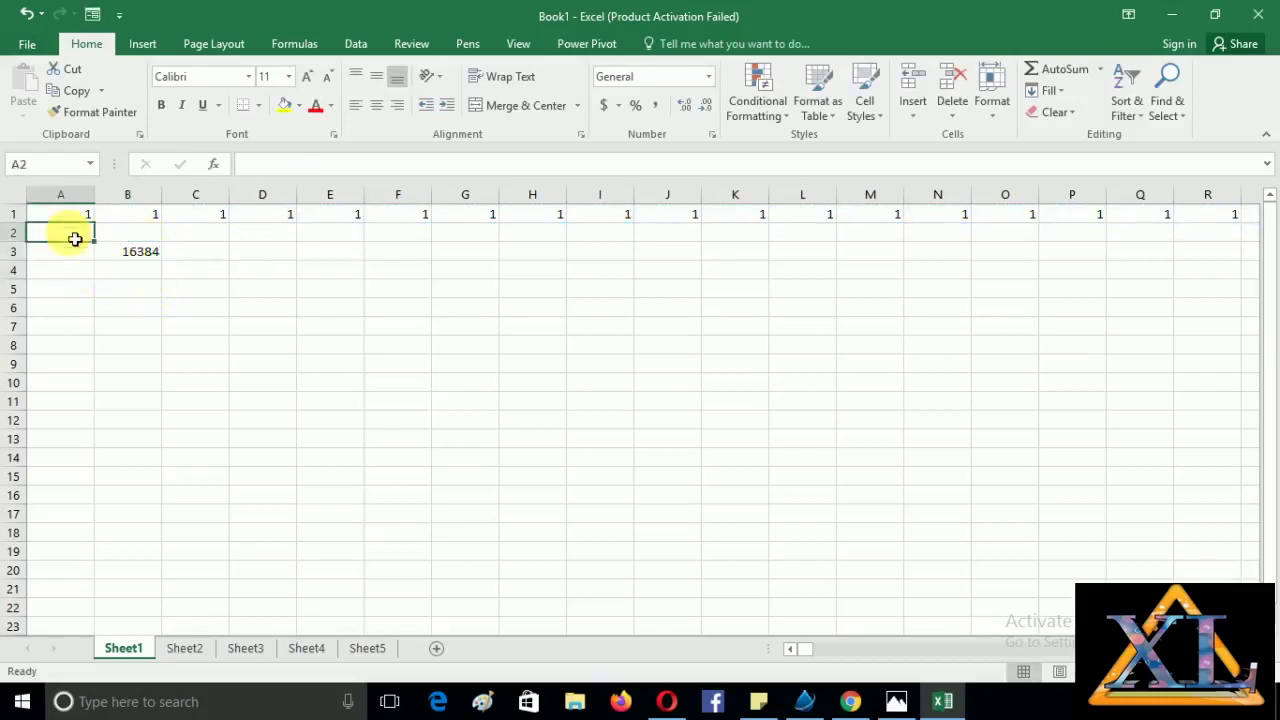
{"action": "key", "text": "ctrl+Down"}
{"action": "left_click", "coordinate": [188, 368]}
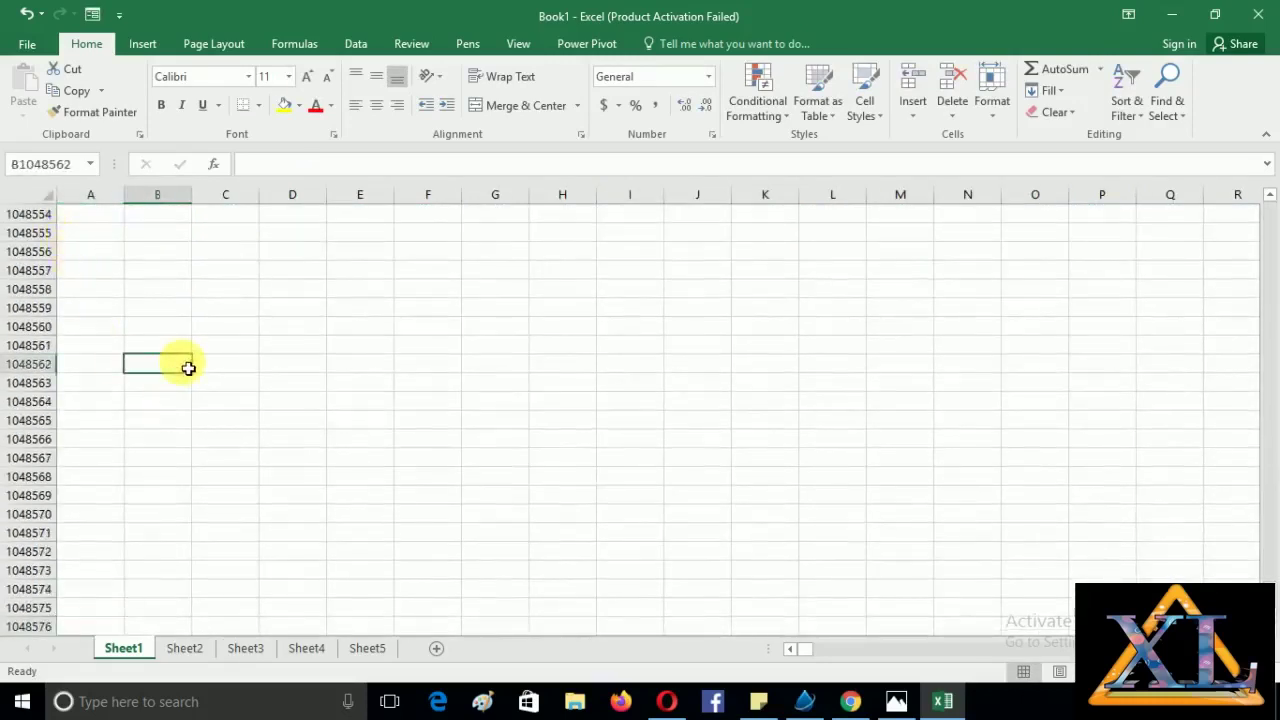
{"action": "key", "text": "ctrl+Up"}
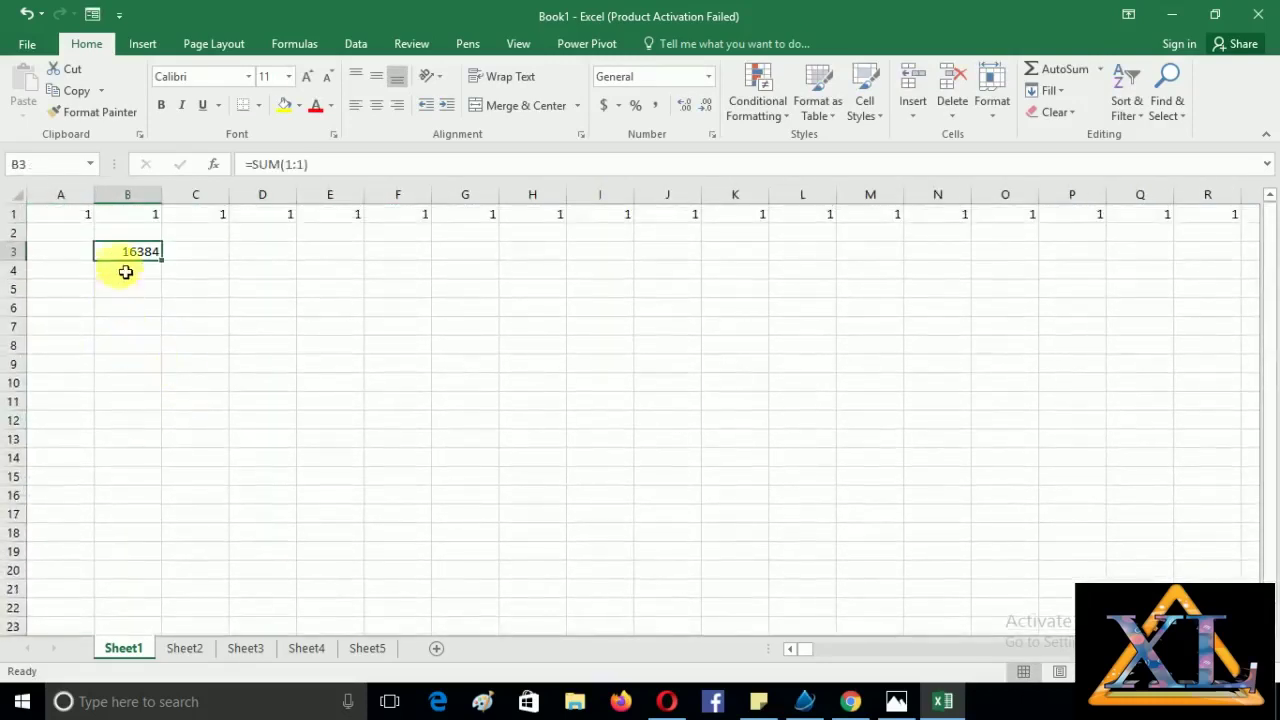
{"action": "left_click", "coordinate": [125, 272]}
{"action": "type", "text": "1048576"}
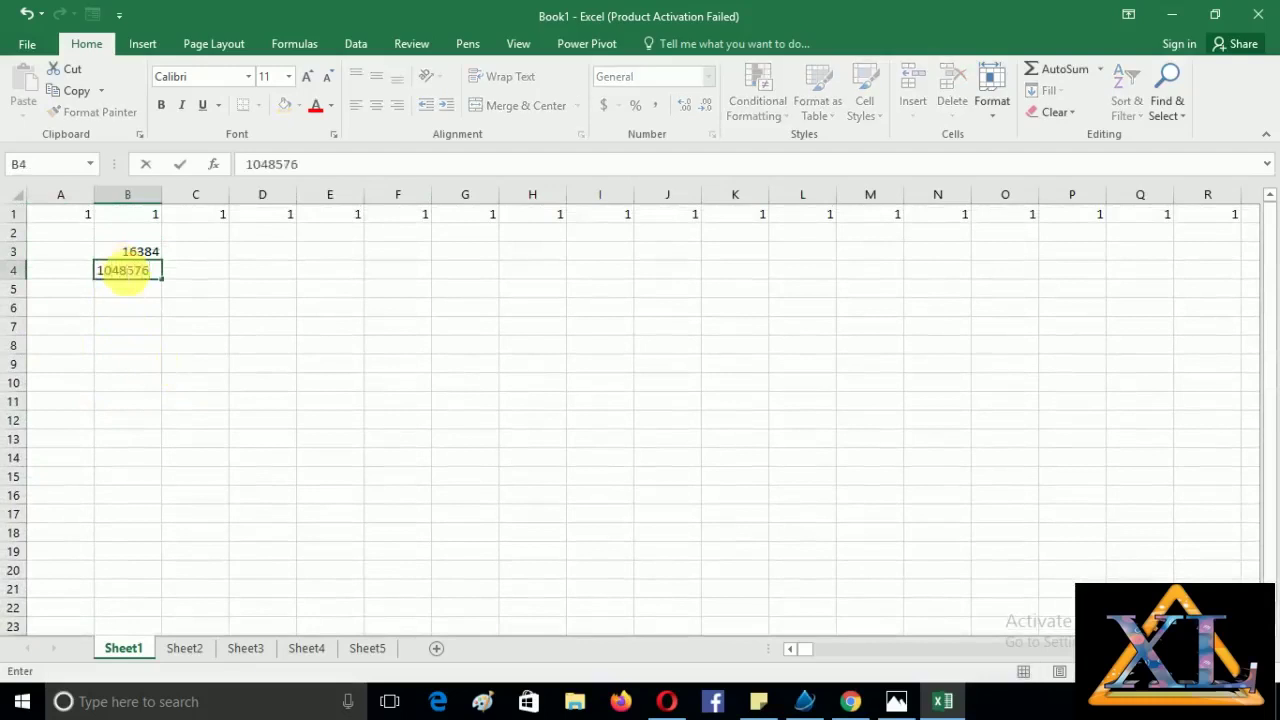
{"action": "key", "text": "Return"}
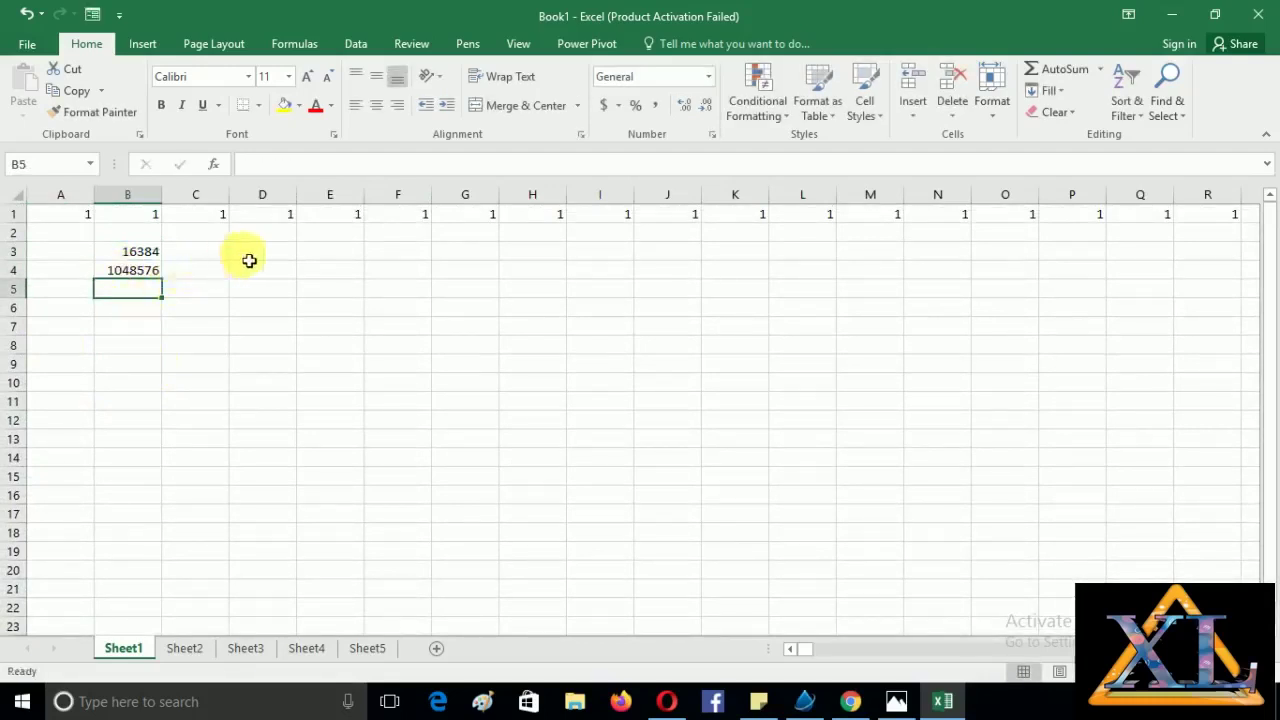
Enter the label "1 sec" in cell D3.
{"action": "left_click", "coordinate": [282, 259]}
{"action": "type", "text": "1"}
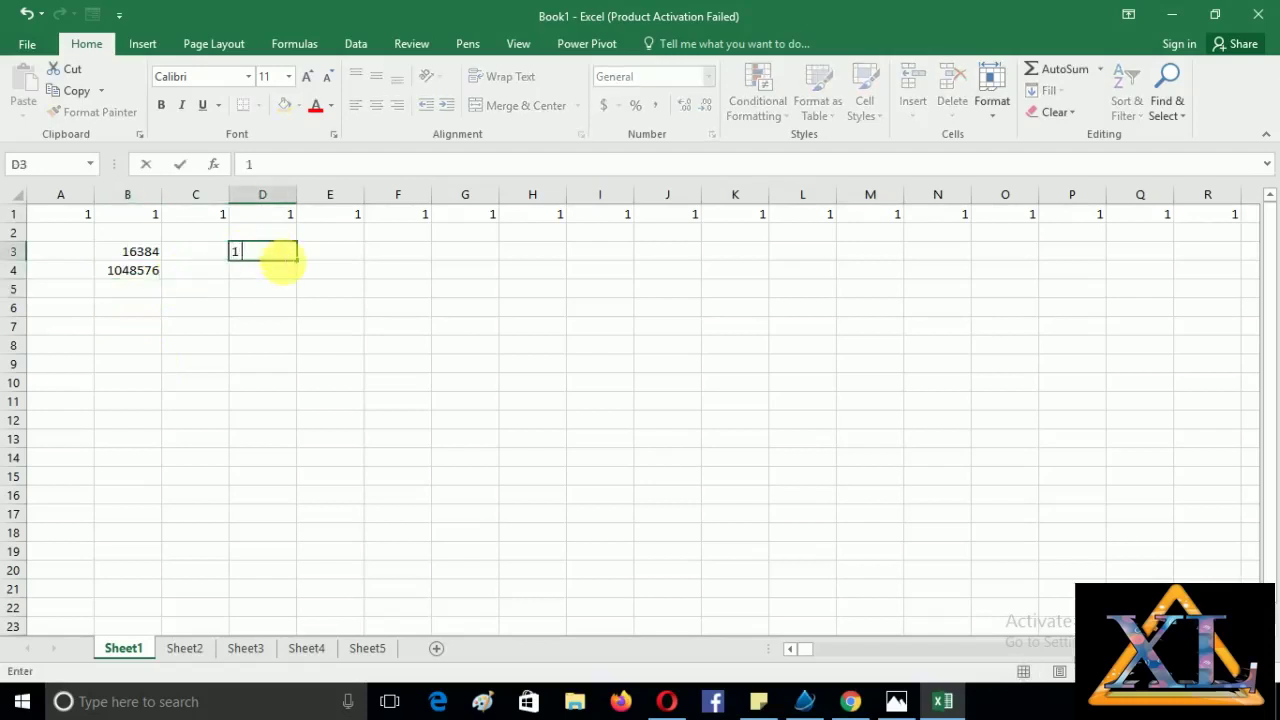
{"action": "type", "text": " sec"}
{"action": "key", "text": "Return"}
Multiply the column and row counts in cell B5 with =B3*B4, and widen column B slightly.
{"action": "left_click", "coordinate": [146, 294]}
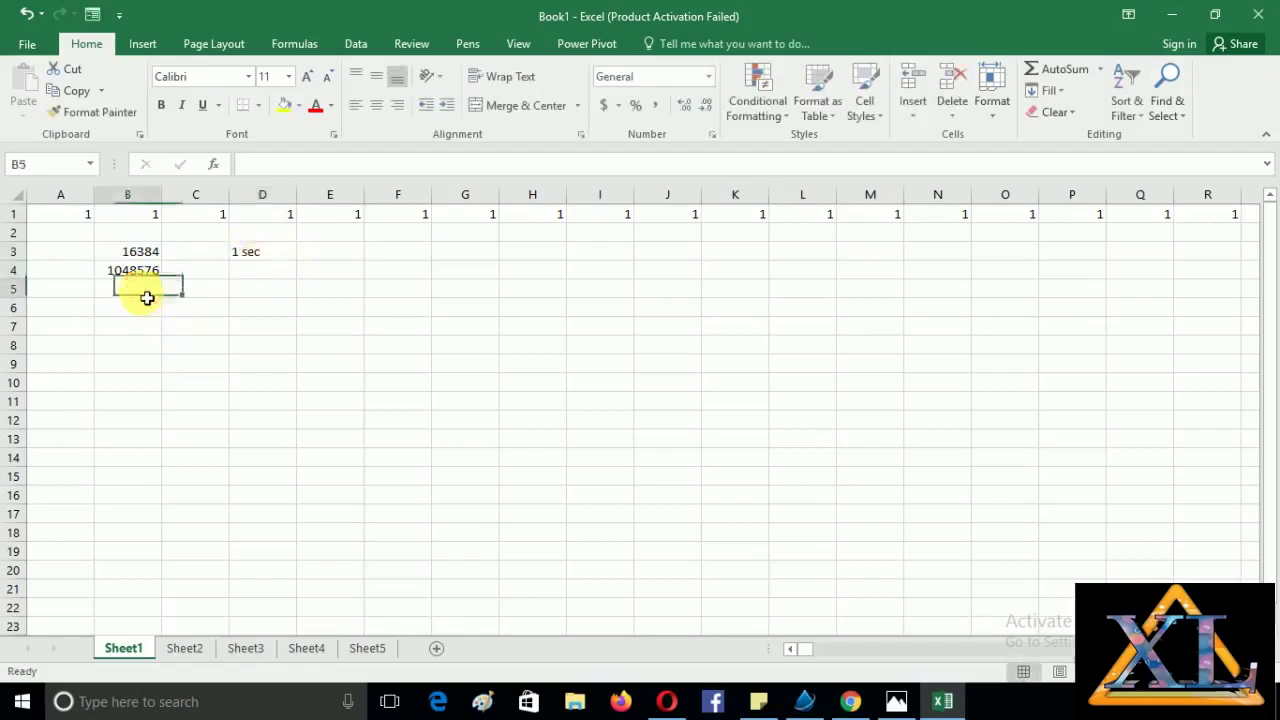
{"action": "type", "text": "="}
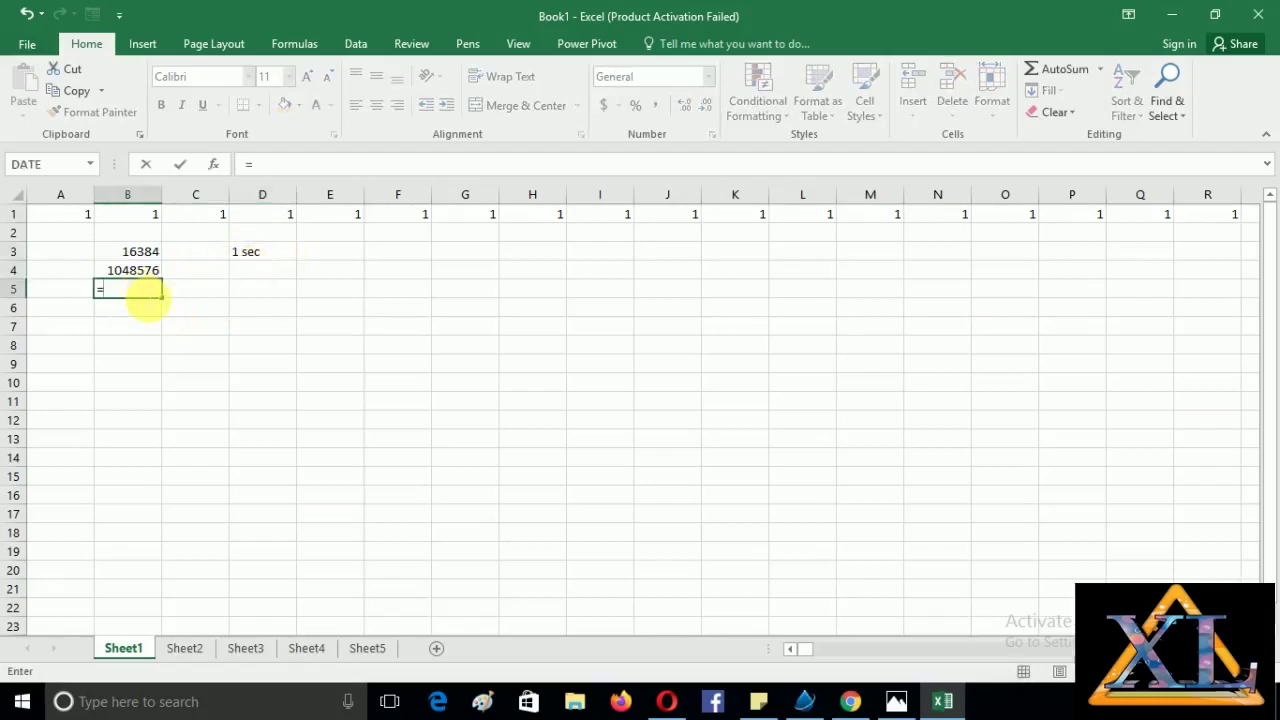
{"action": "left_click", "coordinate": [148, 251]}
{"action": "type", "text": "*"}
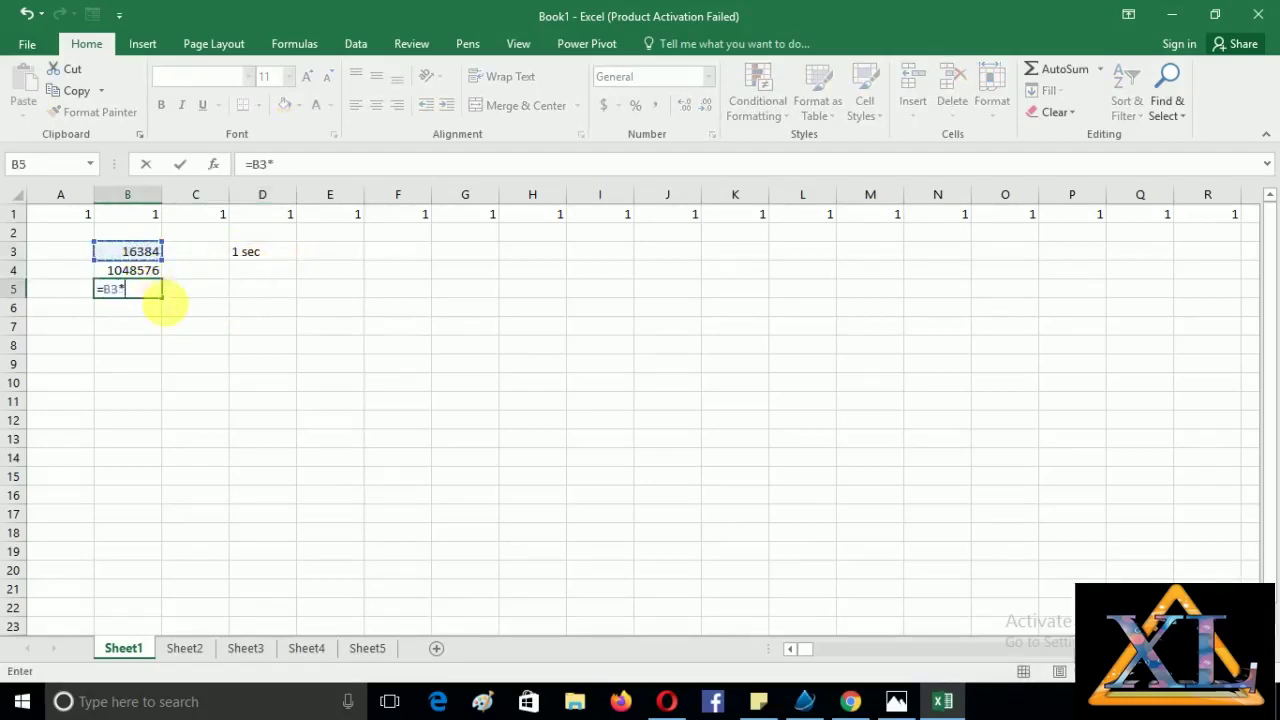
{"action": "left_click", "coordinate": [137, 271]}
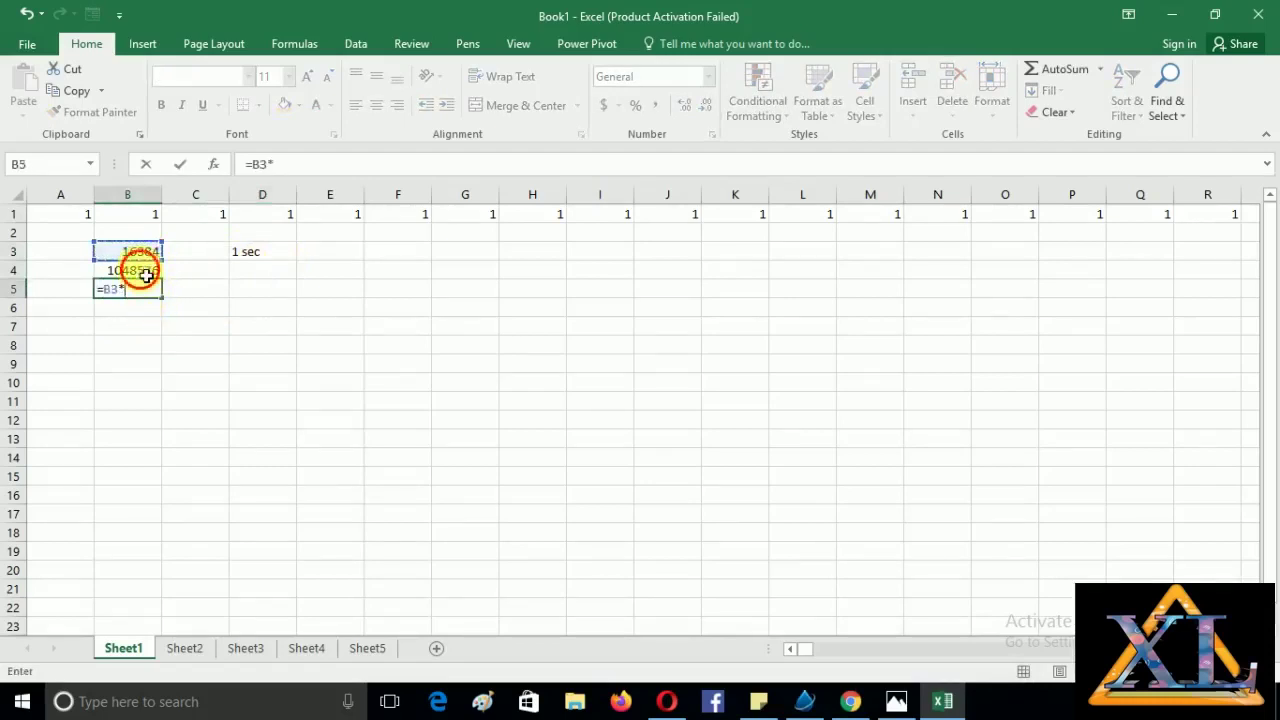
{"action": "key", "text": "Return"}
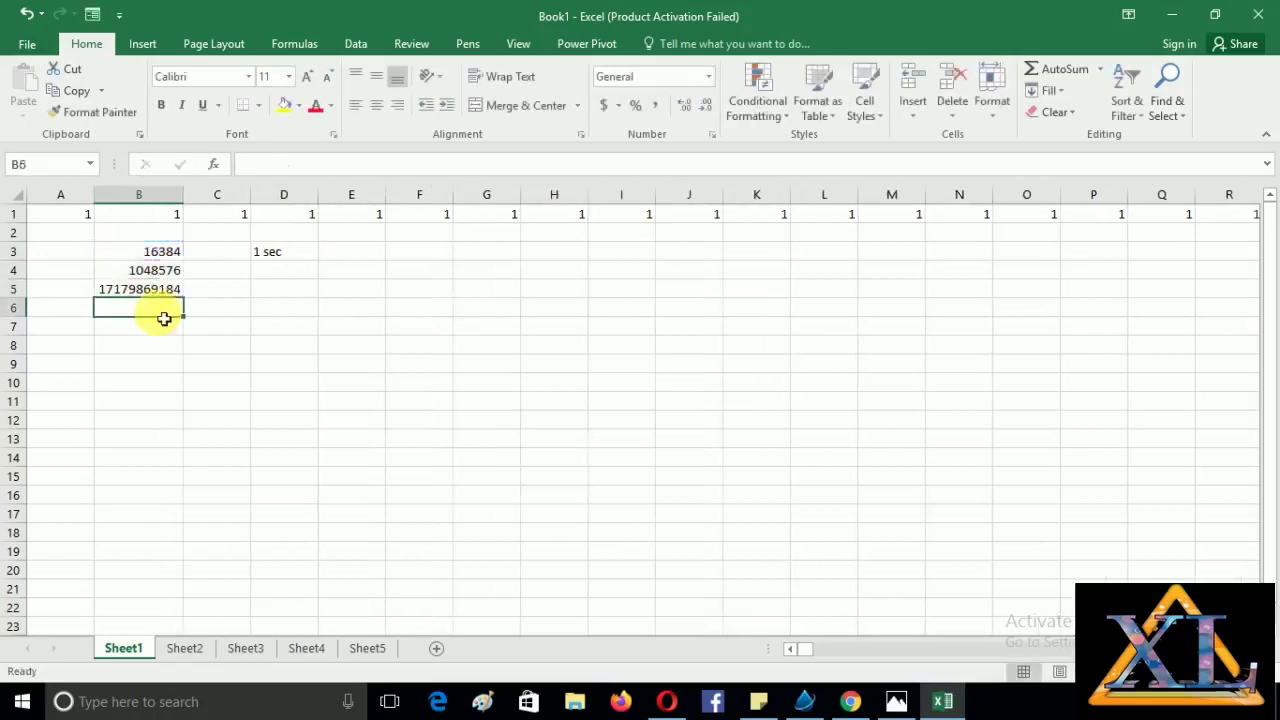
{"action": "left_click_drag", "start_coordinate": [184, 195], "coordinate": [207, 196]}
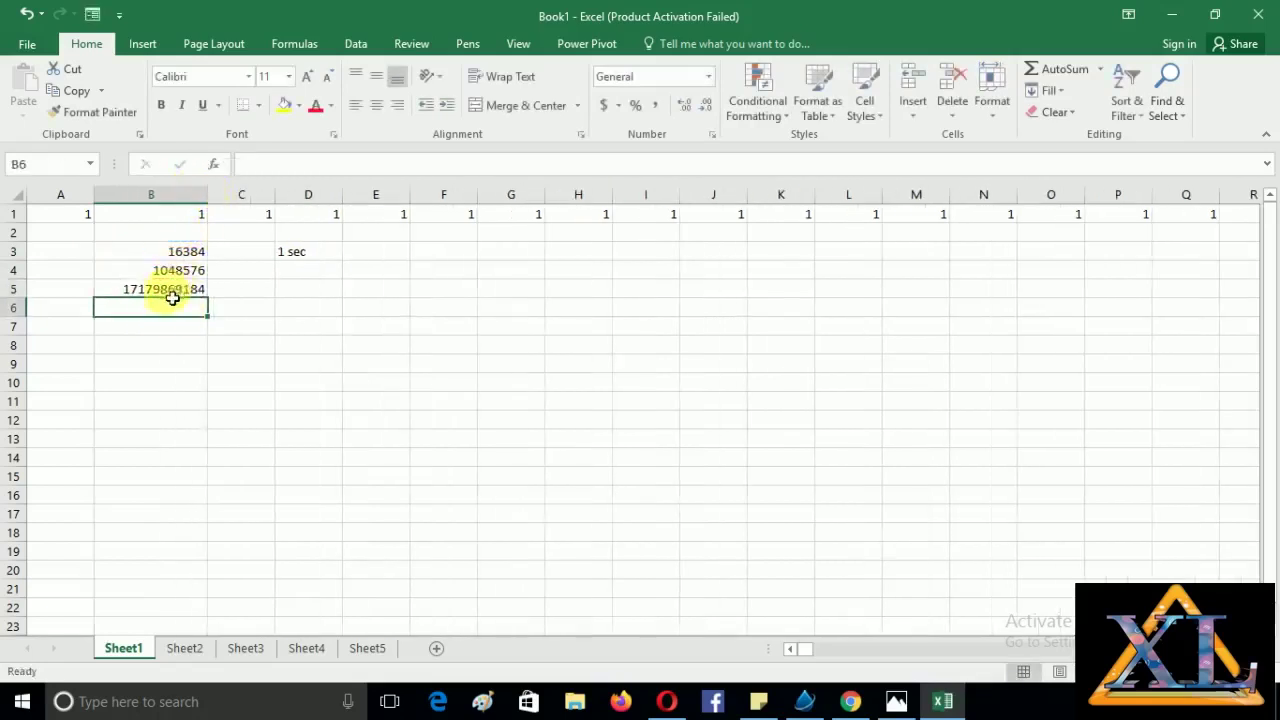
Apply a thick border around the product in cell B5.
{"action": "left_click", "coordinate": [168, 290]}
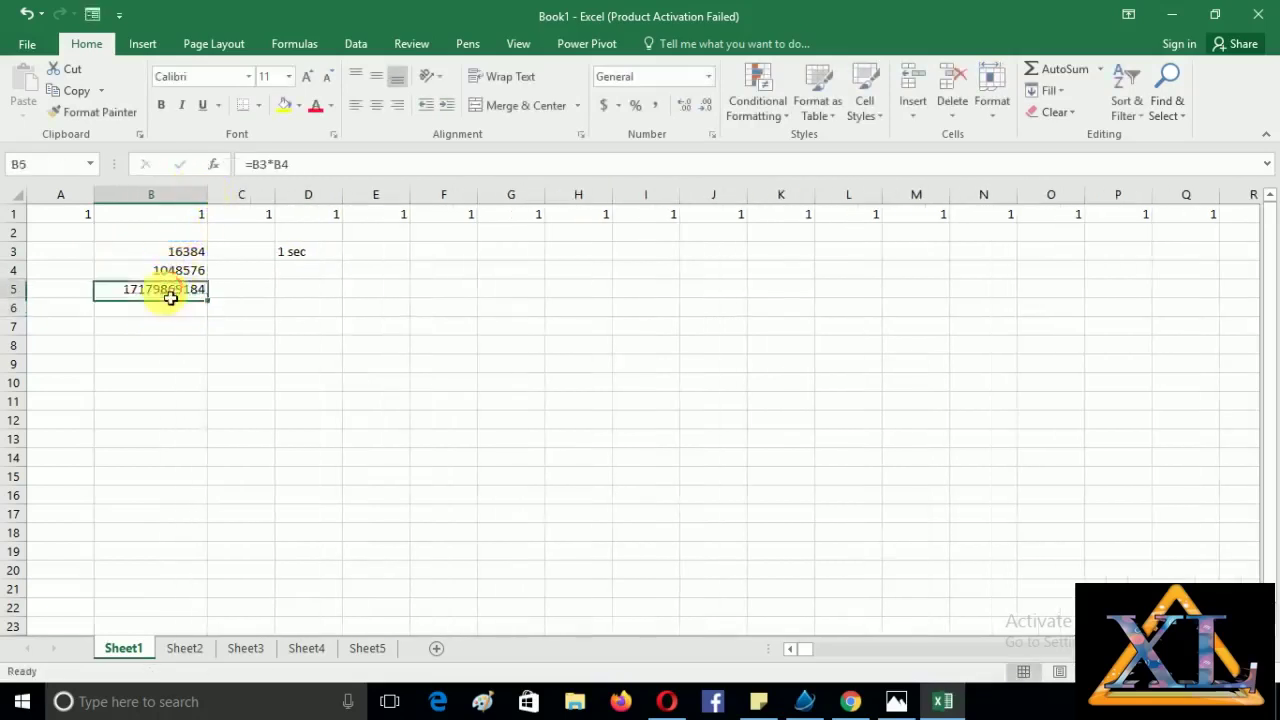
{"action": "left_click", "coordinate": [257, 105]}
{"action": "left_click", "coordinate": [268, 311]}
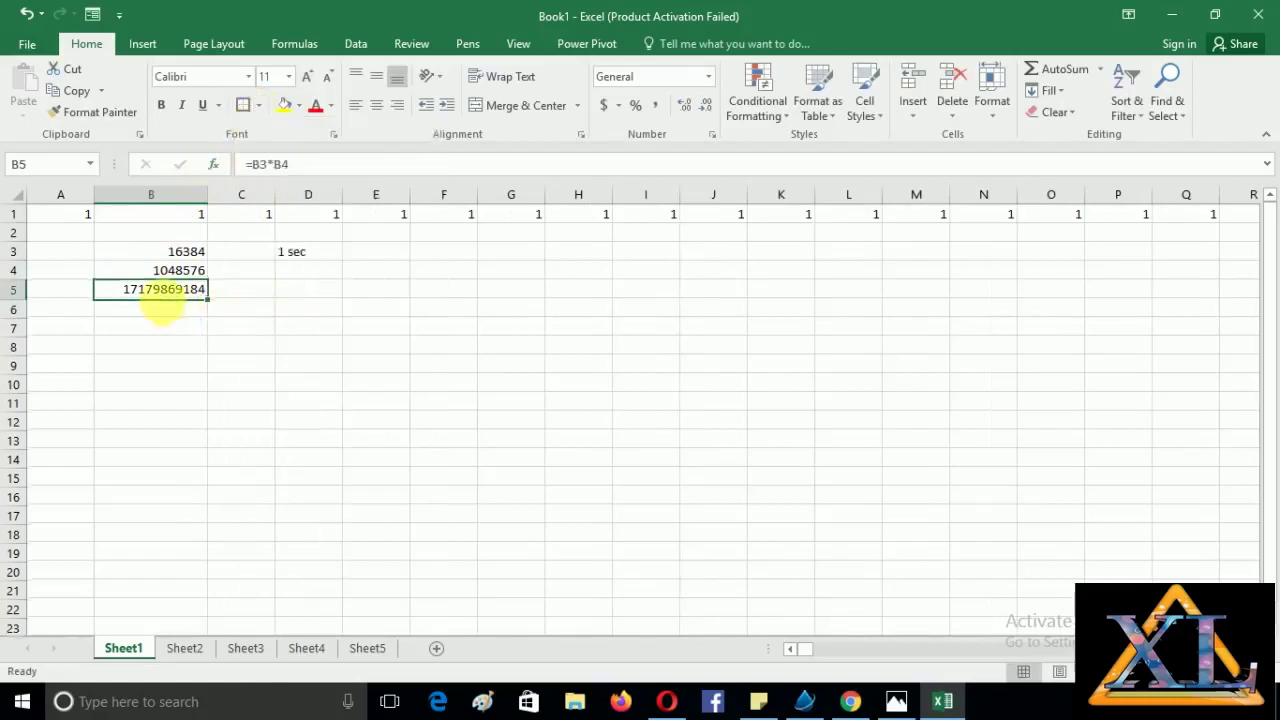
{"action": "left_click", "coordinate": [237, 310]}
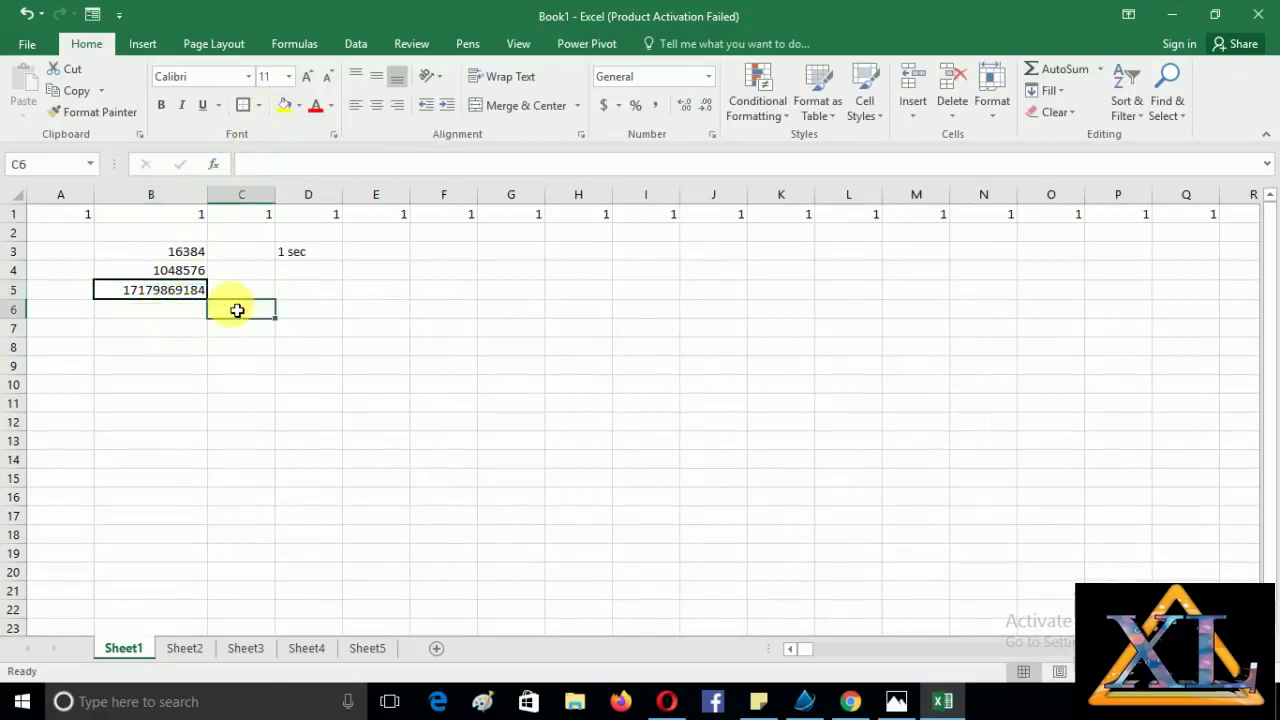
{"action": "key", "text": "ctrl+z"}
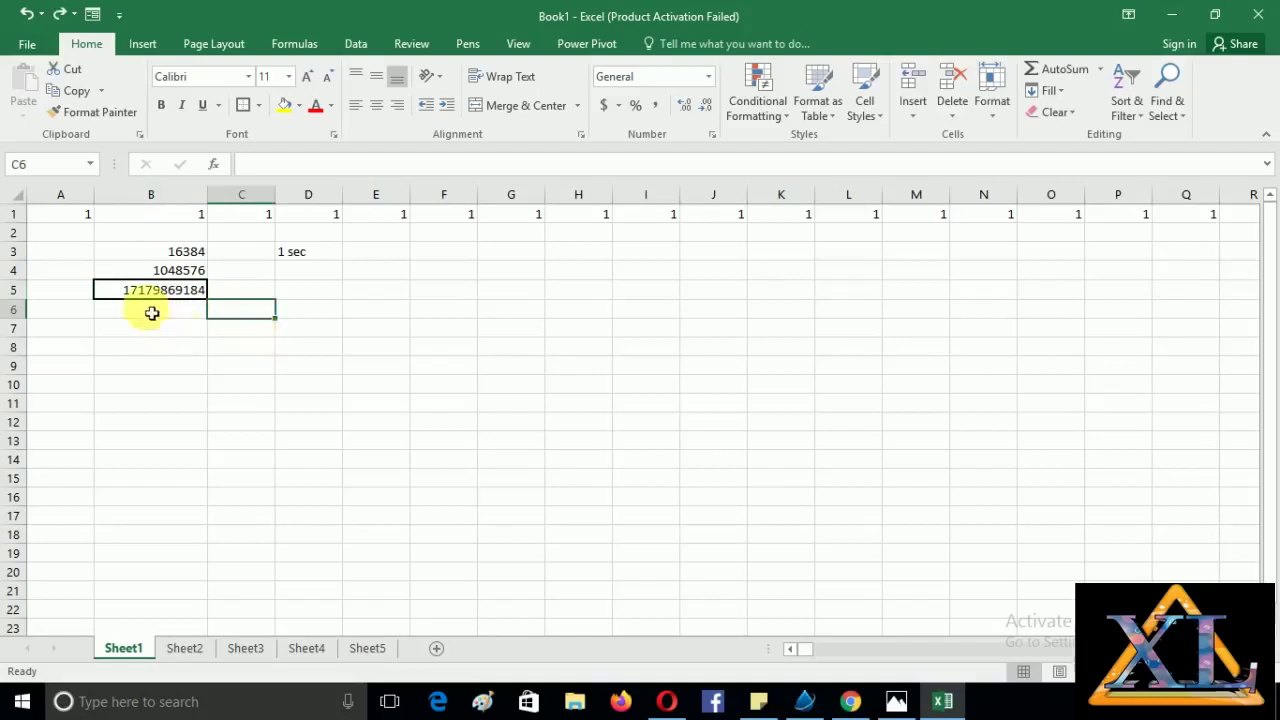
Enter the number 1 in cells A2 and A3.
{"action": "left_click", "coordinate": [87, 240]}
{"action": "type", "text": "1"}
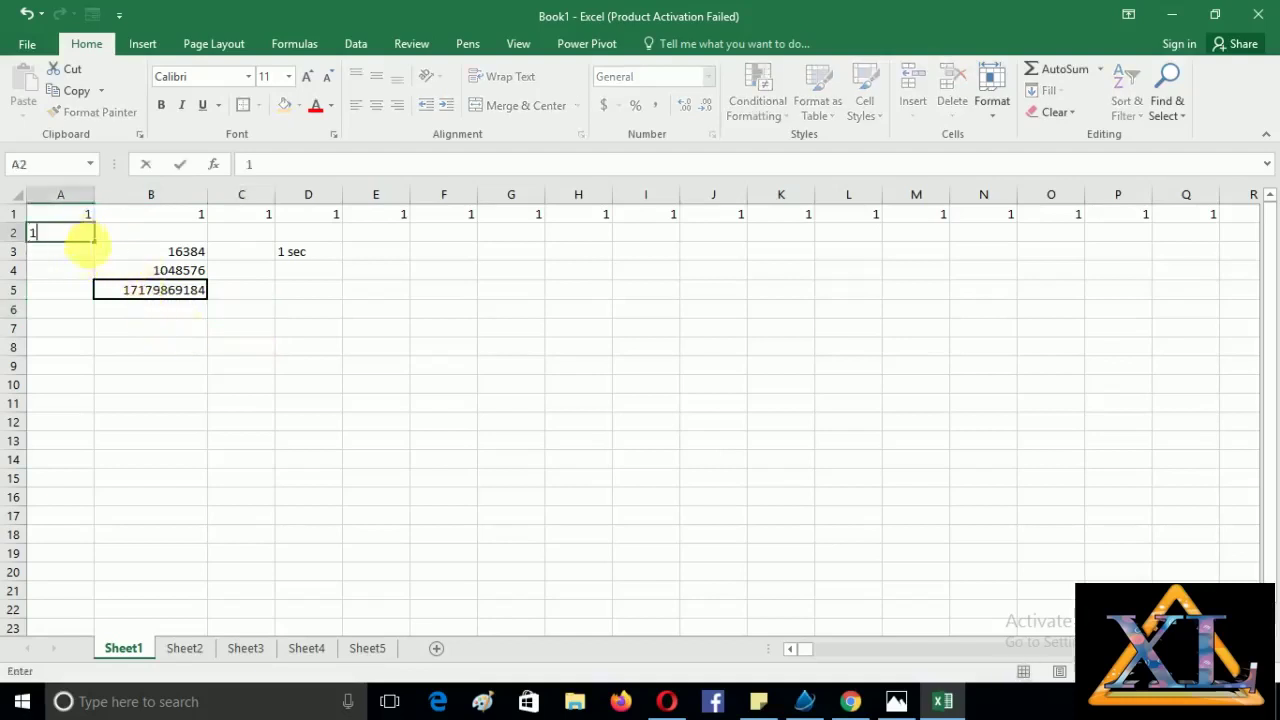
{"action": "key", "text": "Return"}
{"action": "type", "text": "1"}
{"action": "key", "text": "Return"}
Enter the label "min" in cell C6.
{"action": "left_click", "coordinate": [114, 312]}
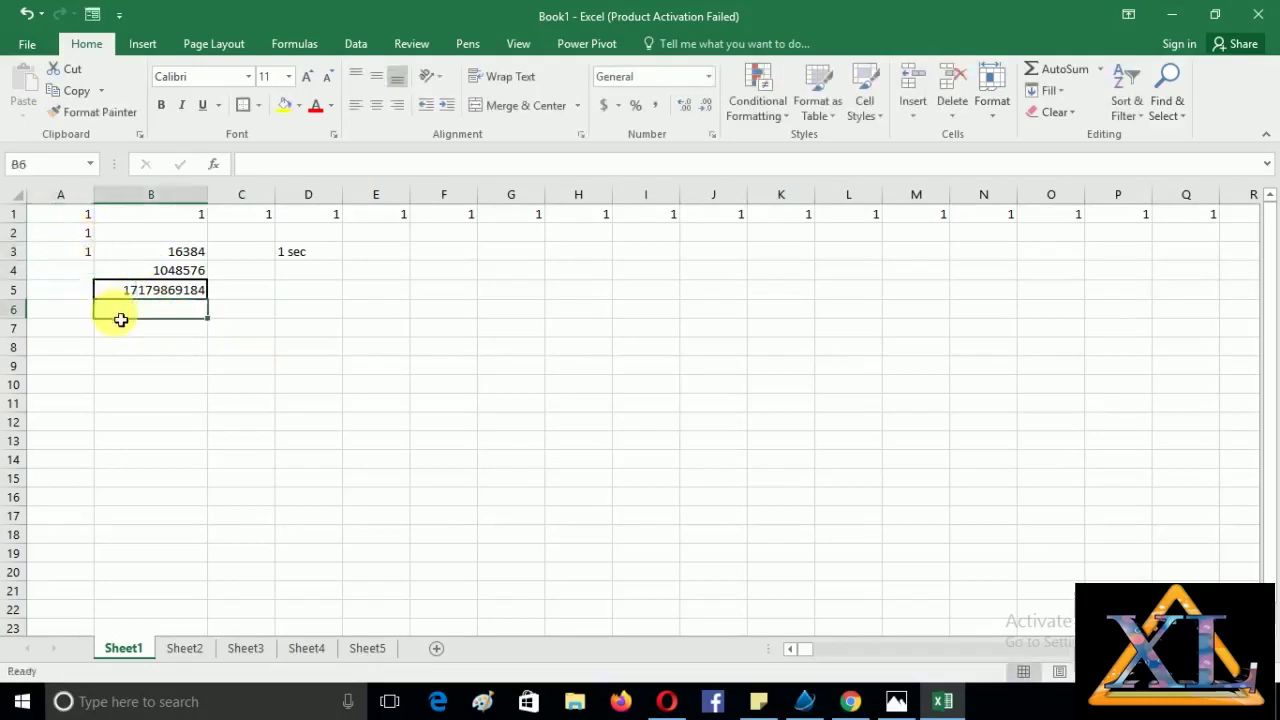
{"action": "left_click", "coordinate": [262, 313]}
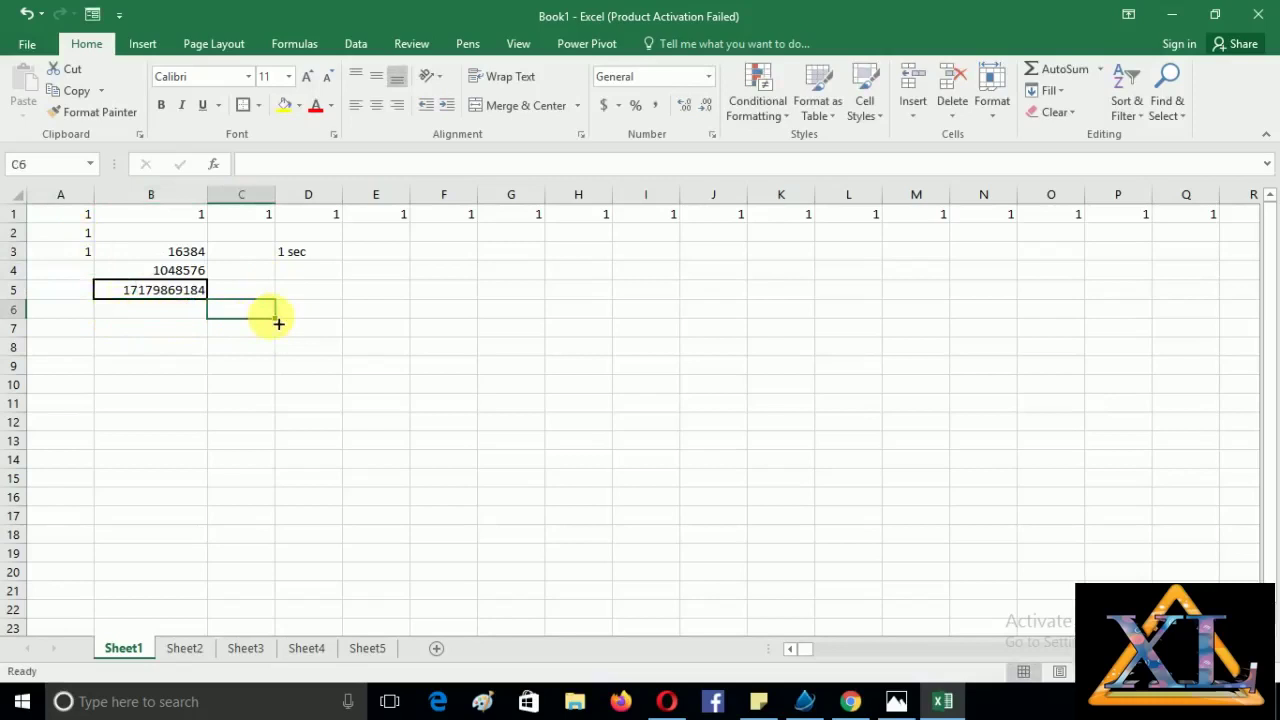
{"action": "type", "text": "min"}
{"action": "left_click", "coordinate": [234, 422]}
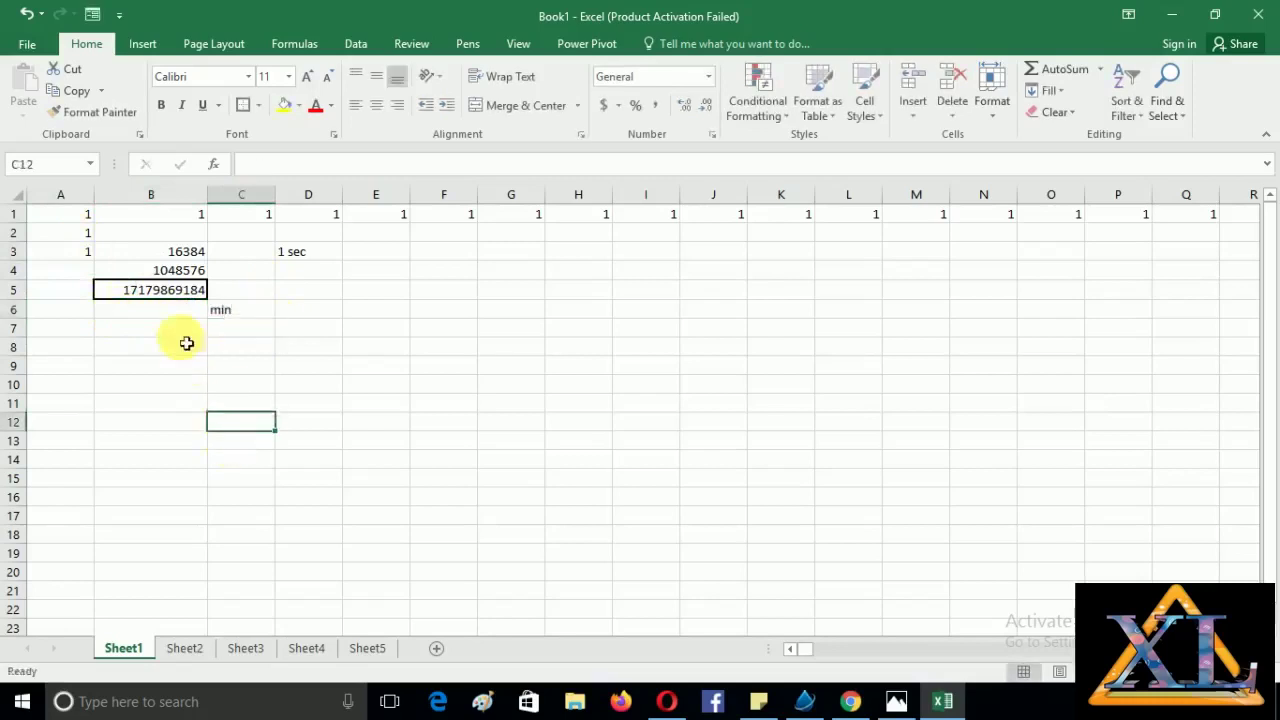
Convert the cell count in B5 from seconds to minutes in cell B6 with =B5/60.
{"action": "left_click", "coordinate": [178, 329]}
{"action": "left_click", "coordinate": [179, 316]}
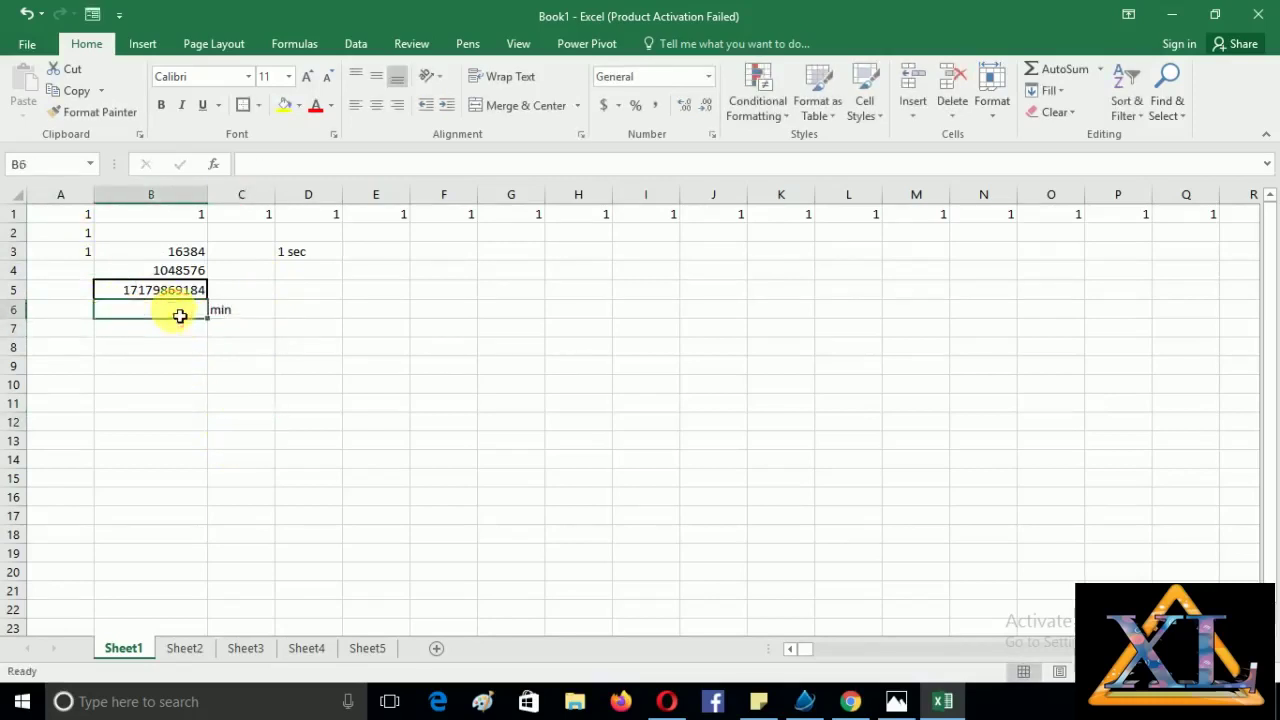
{"action": "type", "text": "="}
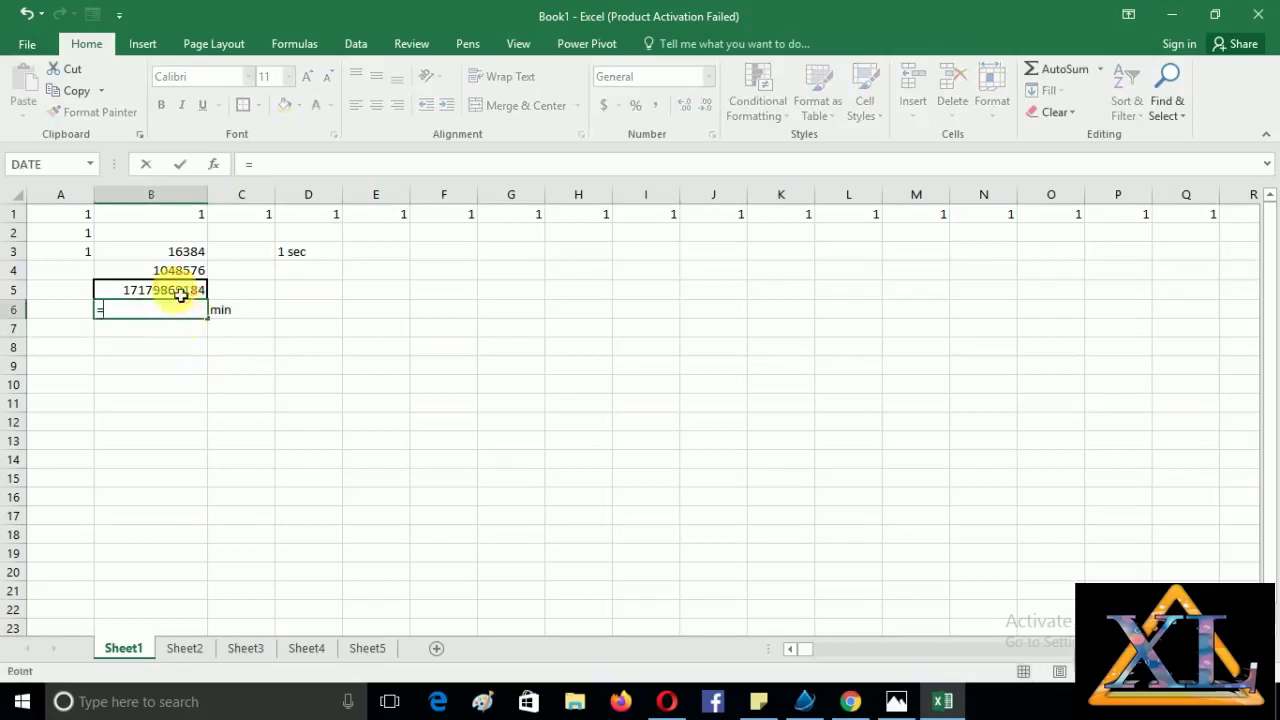
{"action": "left_click", "coordinate": [180, 293]}
{"action": "type", "text": "/60"}
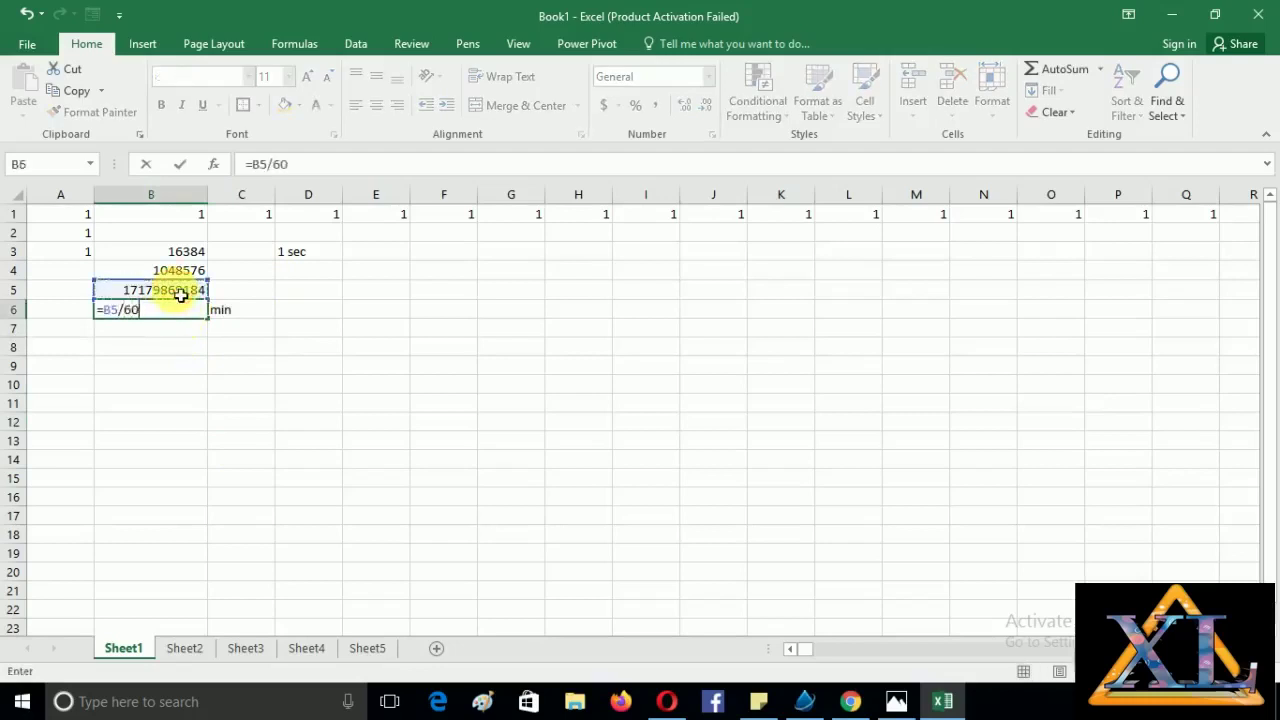
{"action": "key", "text": "Return"}
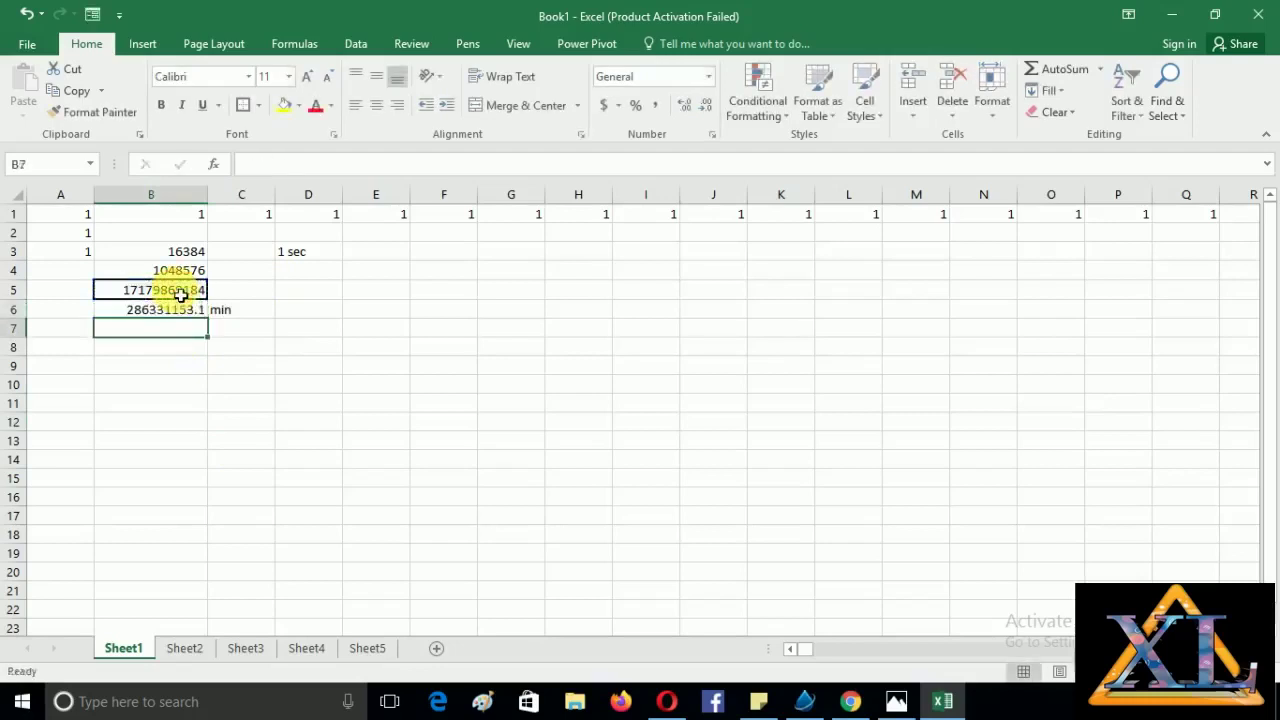
{"action": "left_click", "coordinate": [226, 333]}
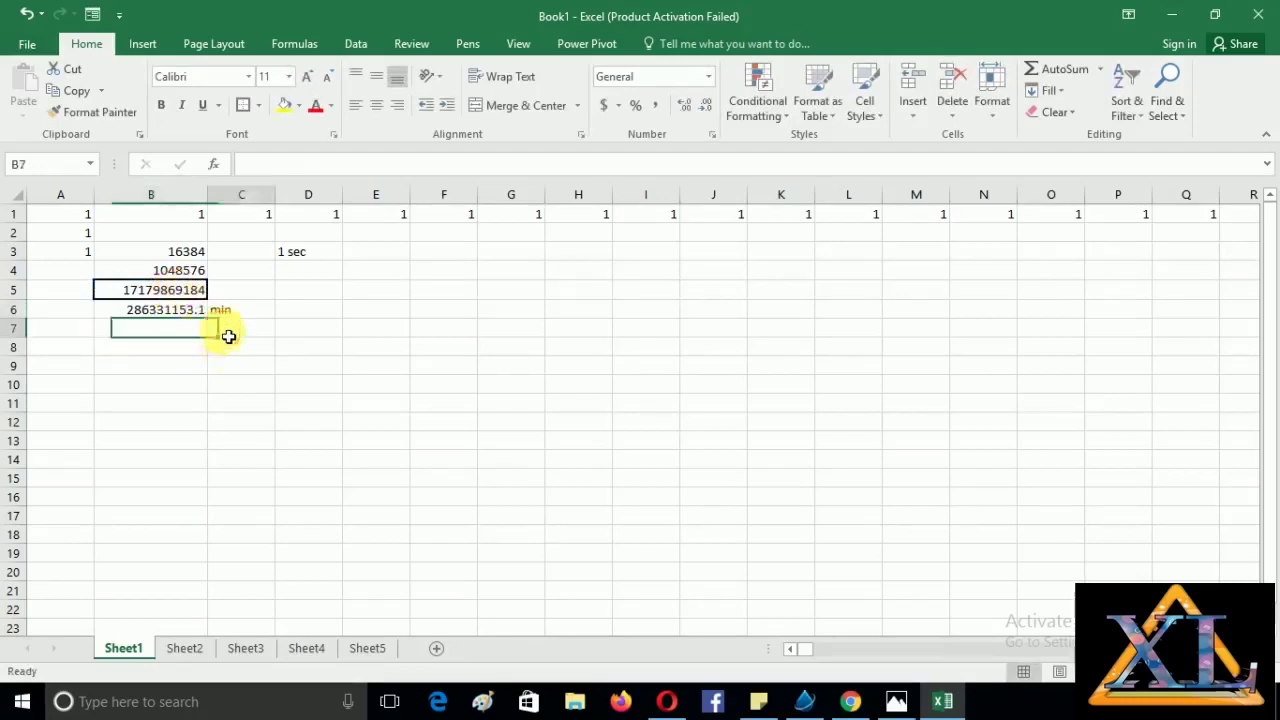
Label cell C7 "hours" and convert the minutes to hours in cell B7 with =B6/60.
{"action": "type", "text": "hours"}
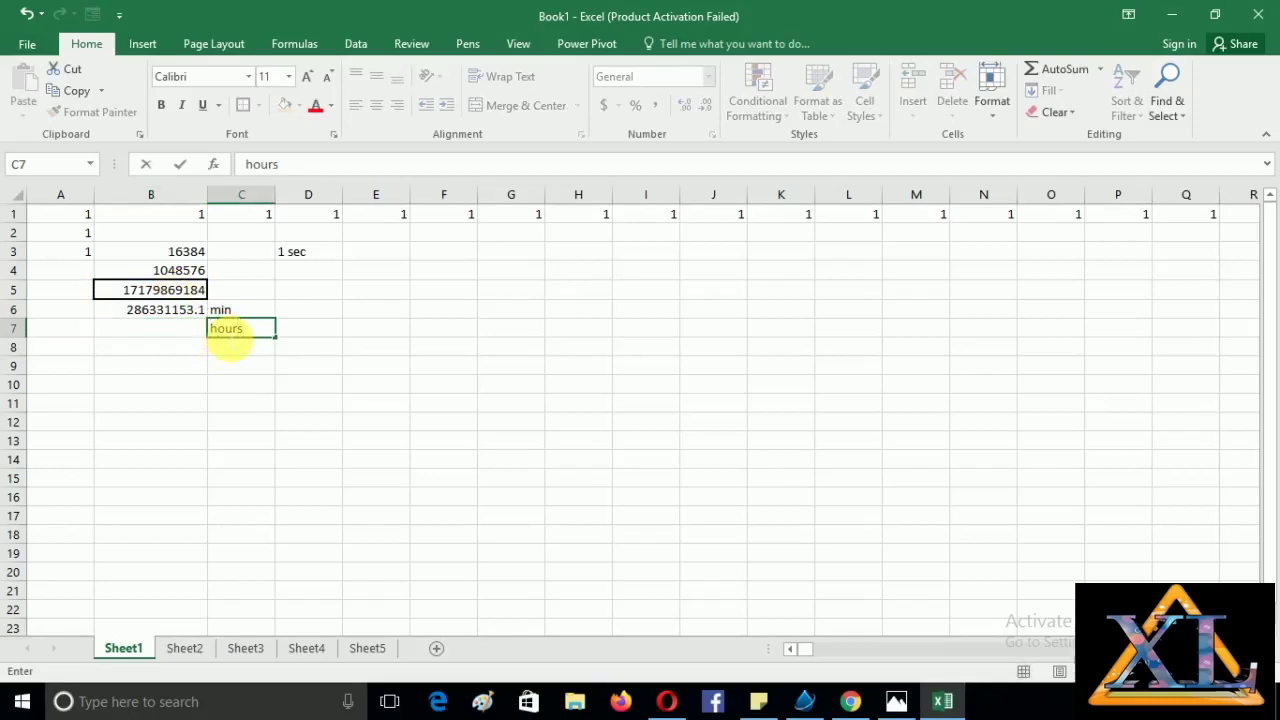
{"action": "key", "text": "Return"}
{"action": "left_click", "coordinate": [200, 333]}
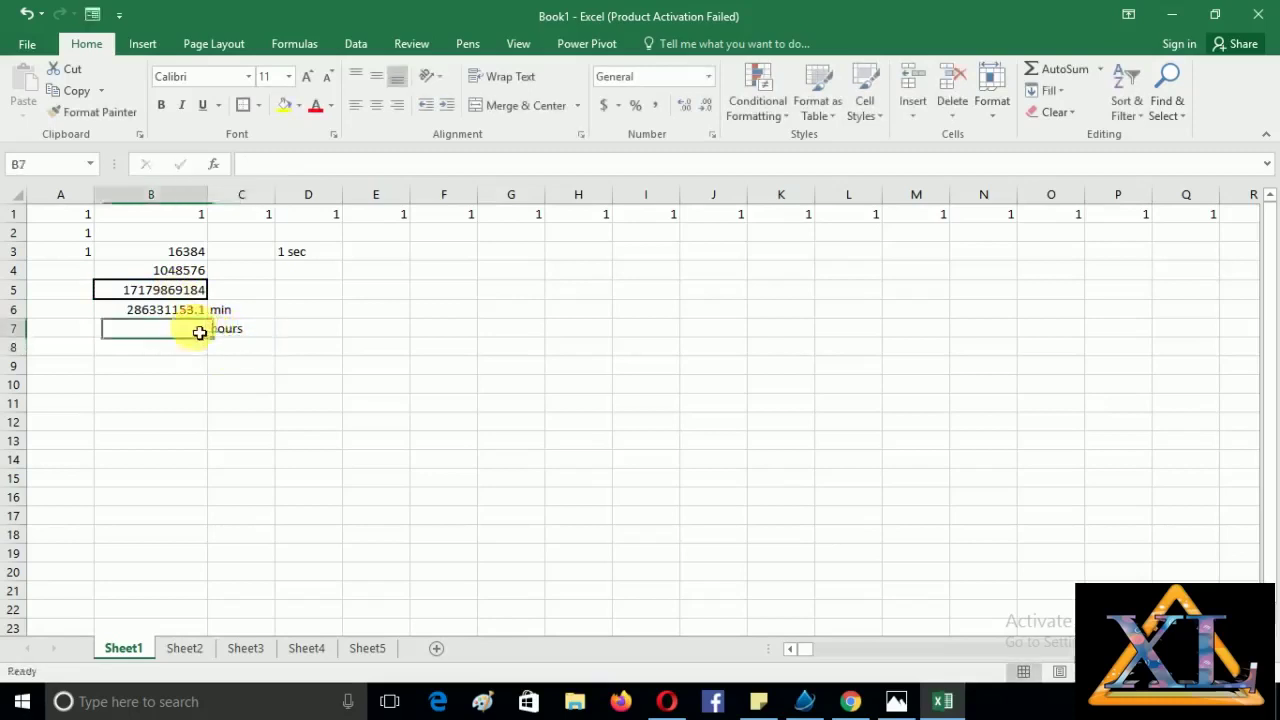
{"action": "type", "text": "="}
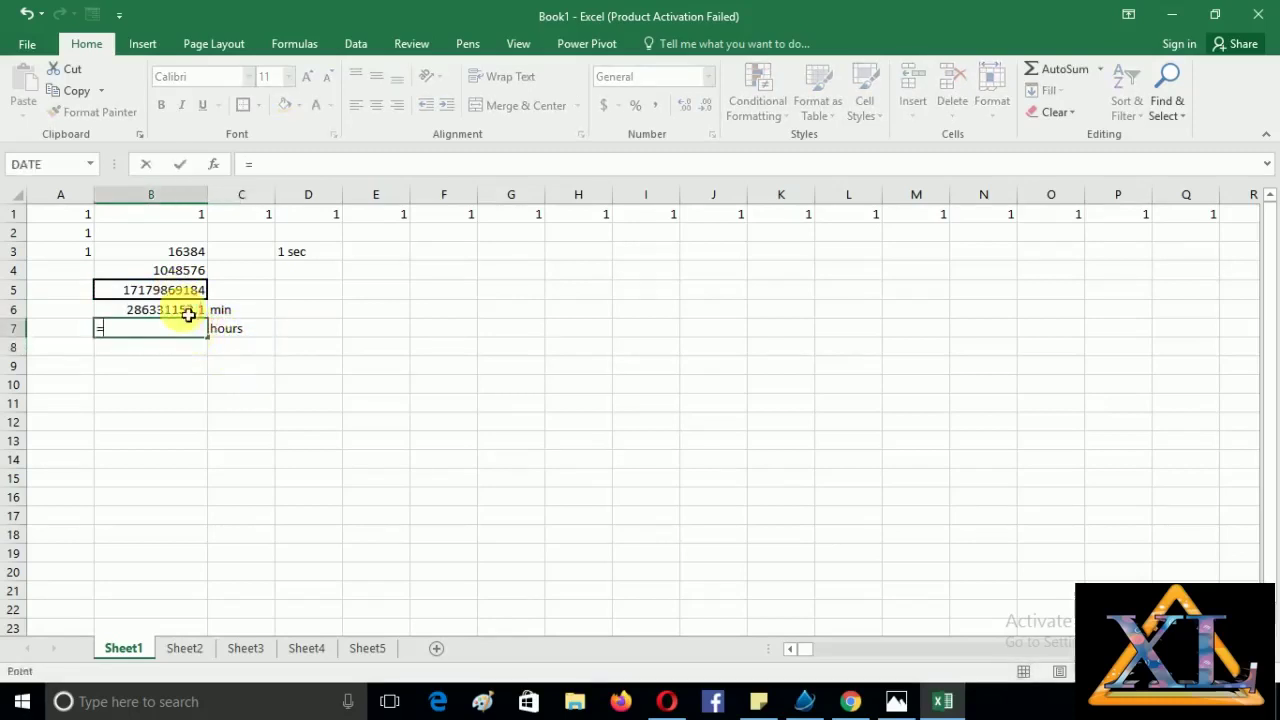
{"action": "left_click", "coordinate": [188, 315]}
{"action": "type", "text": "/60"}
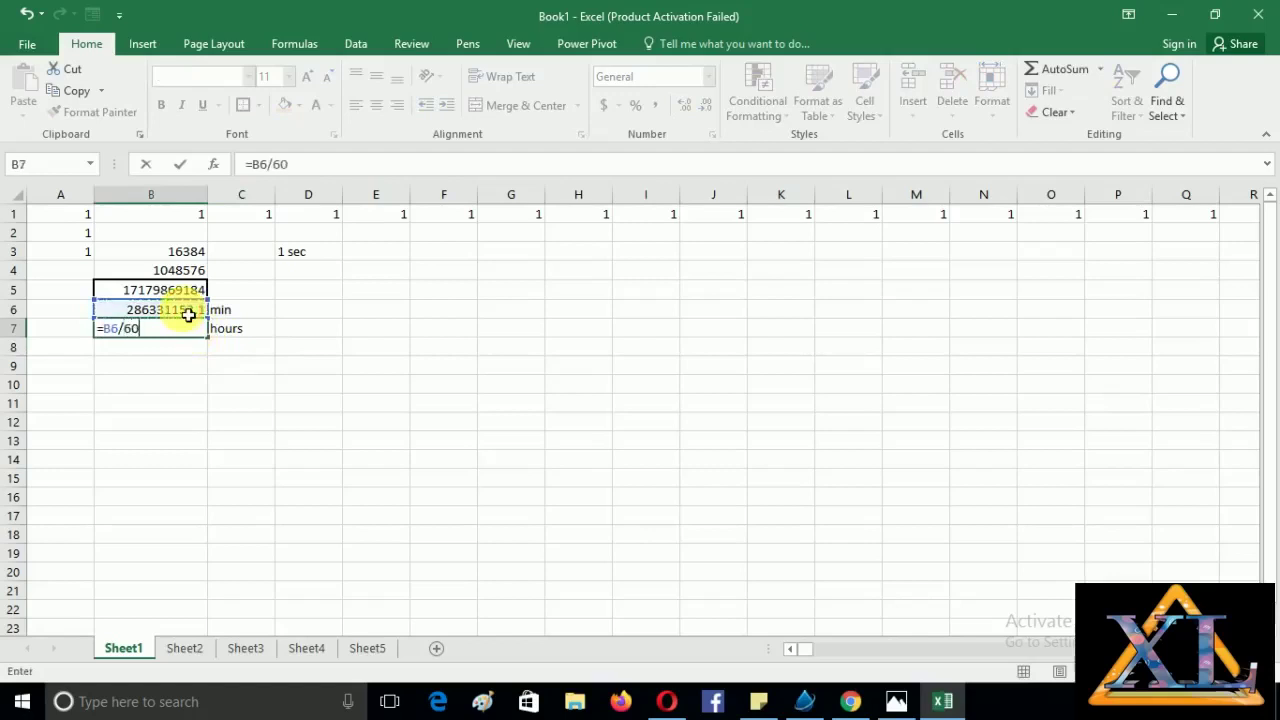
{"action": "key", "text": "Return"}
Label cell C8 "1 day" and convert the hours to days in cell B8 with =B7/24.
{"action": "left_click", "coordinate": [239, 350]}
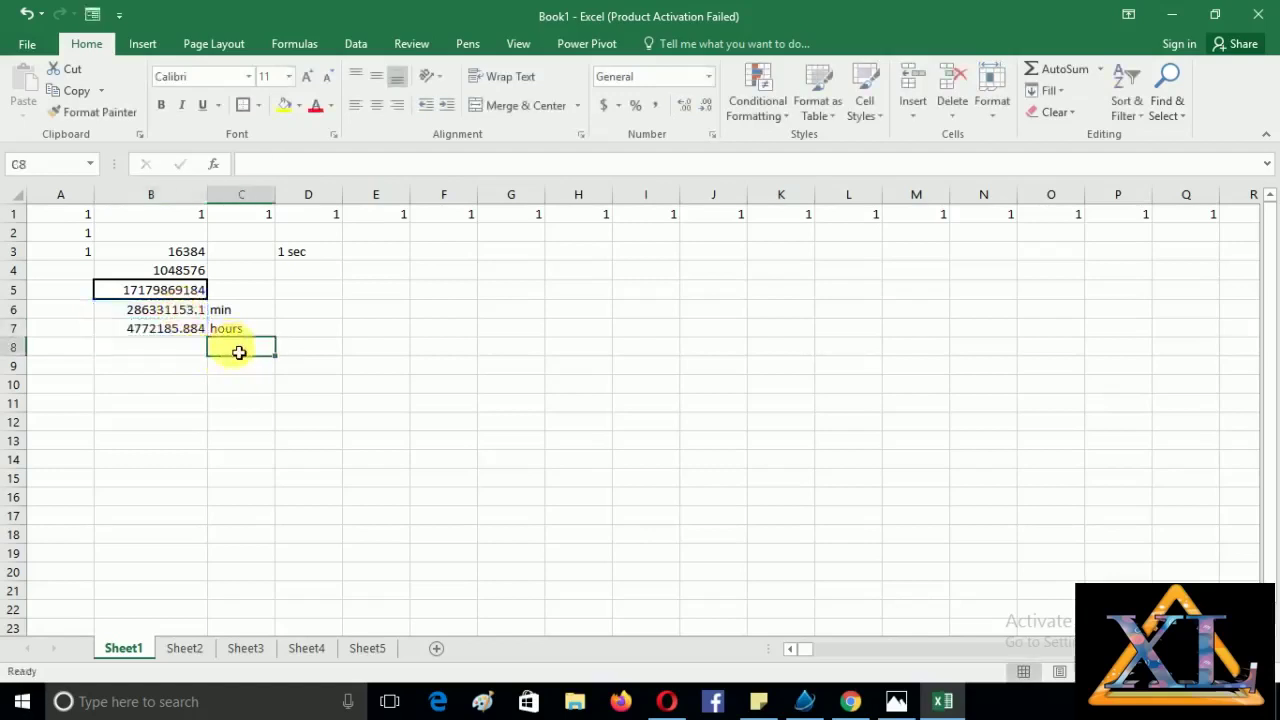
{"action": "type", "text": "1 d"}
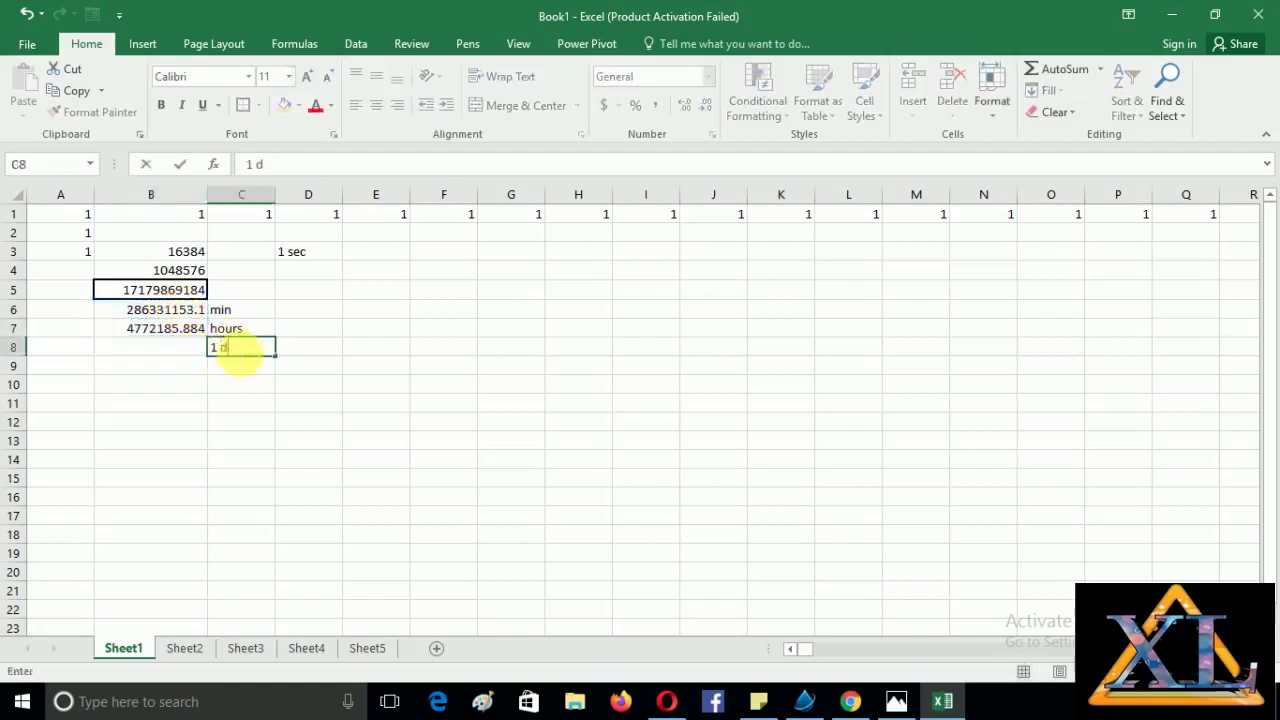
{"action": "type", "text": "ay"}
{"action": "key", "text": "Return"}
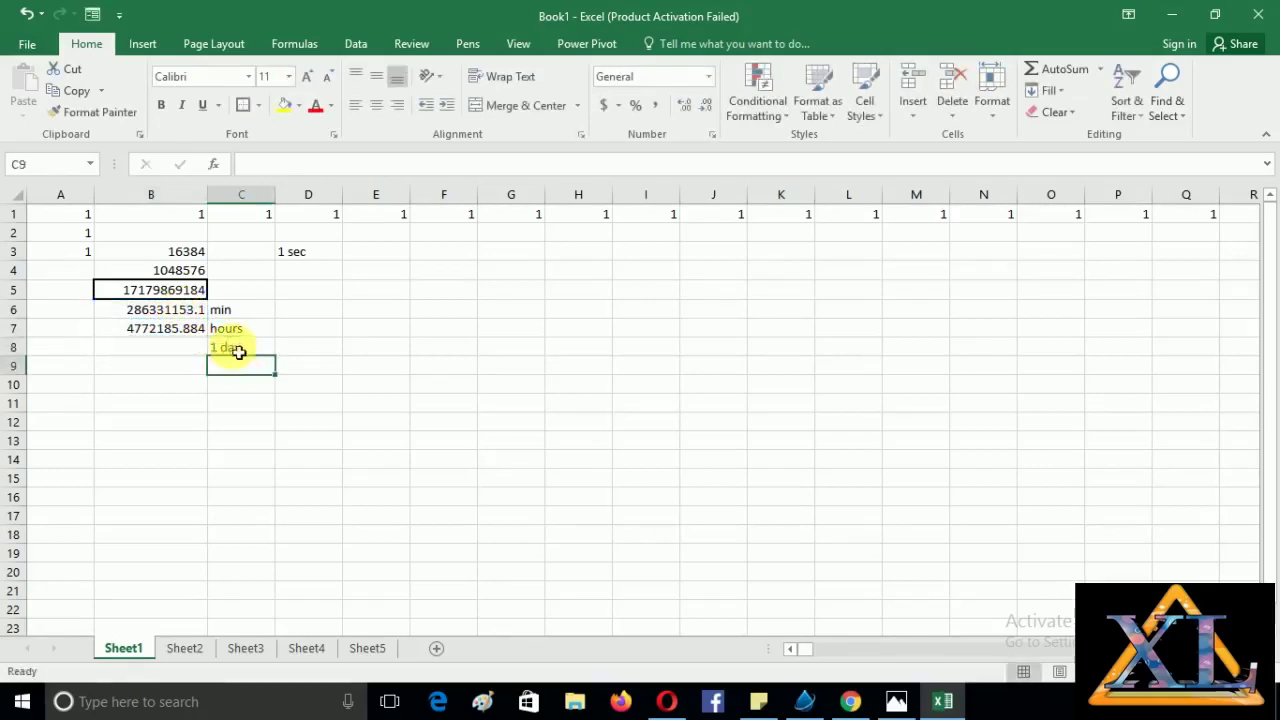
{"action": "left_click", "coordinate": [187, 347]}
{"action": "type", "text": "="}
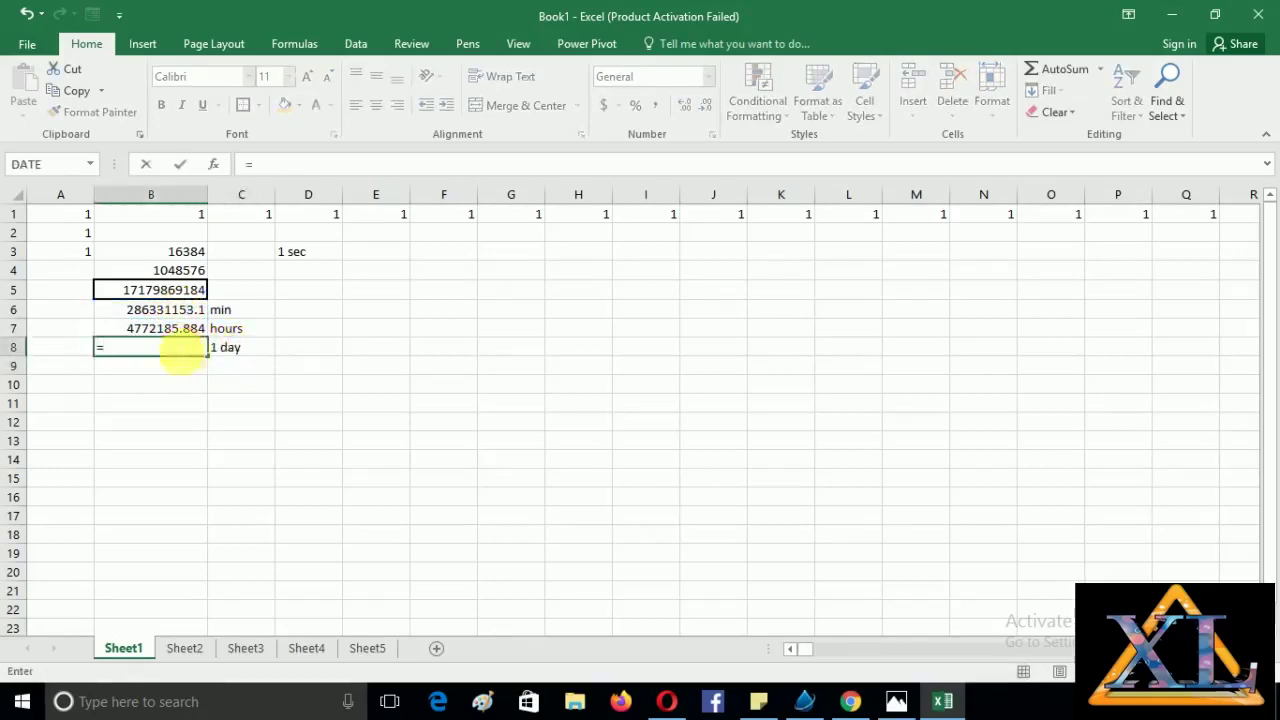
{"action": "left_click", "coordinate": [172, 331]}
{"action": "type", "text": "/24"}
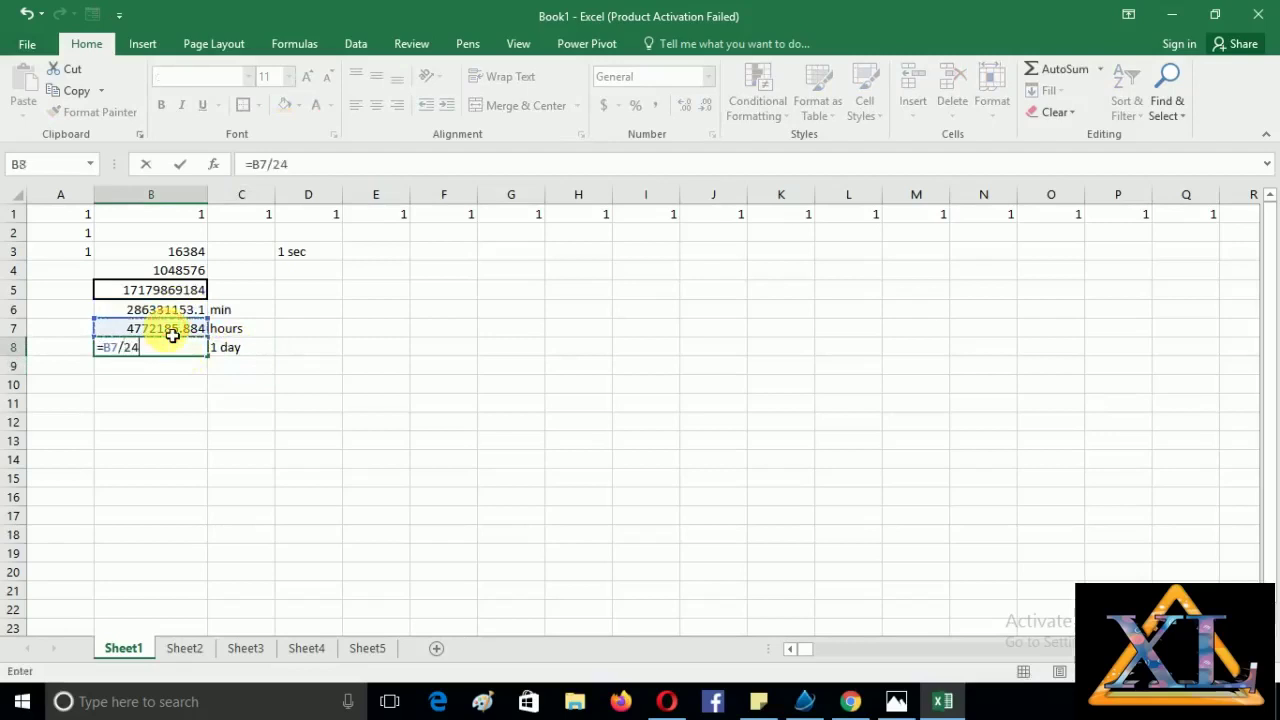
{"action": "key", "text": "Return"}
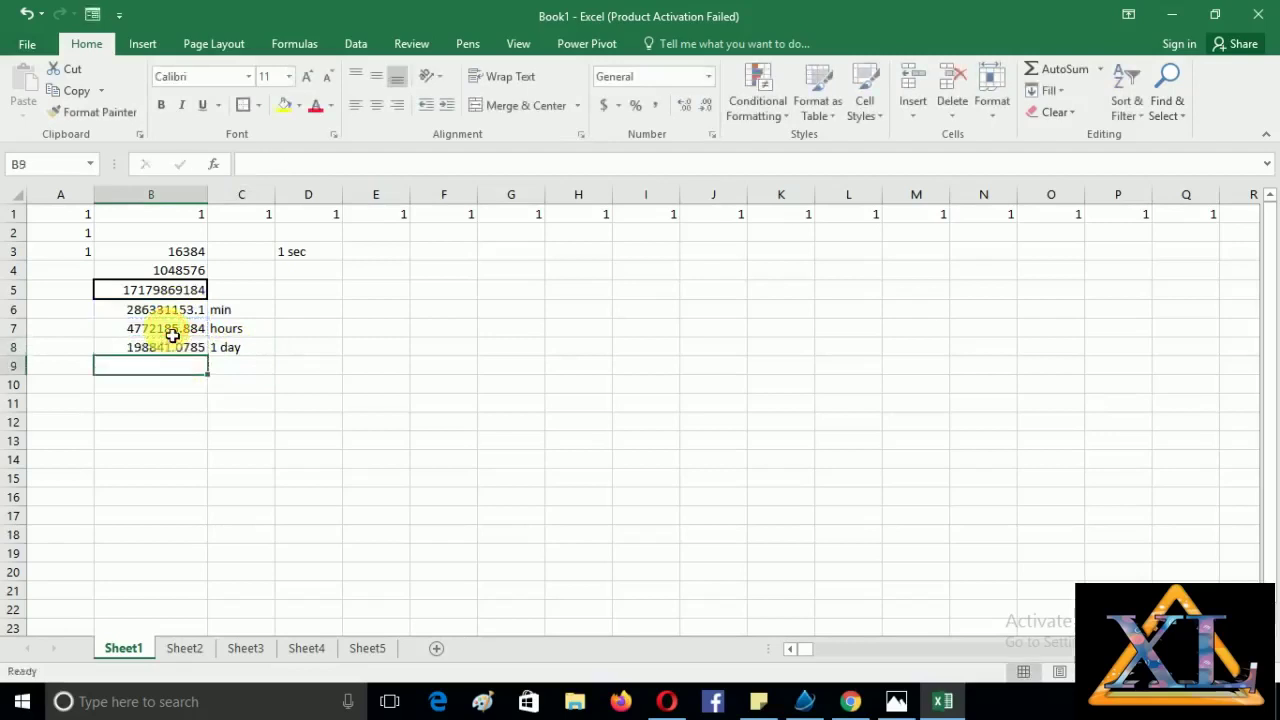
Label cell C9 "year" and convert the days to years in cell B9 with =B8/365.
{"action": "left_click", "coordinate": [232, 375]}
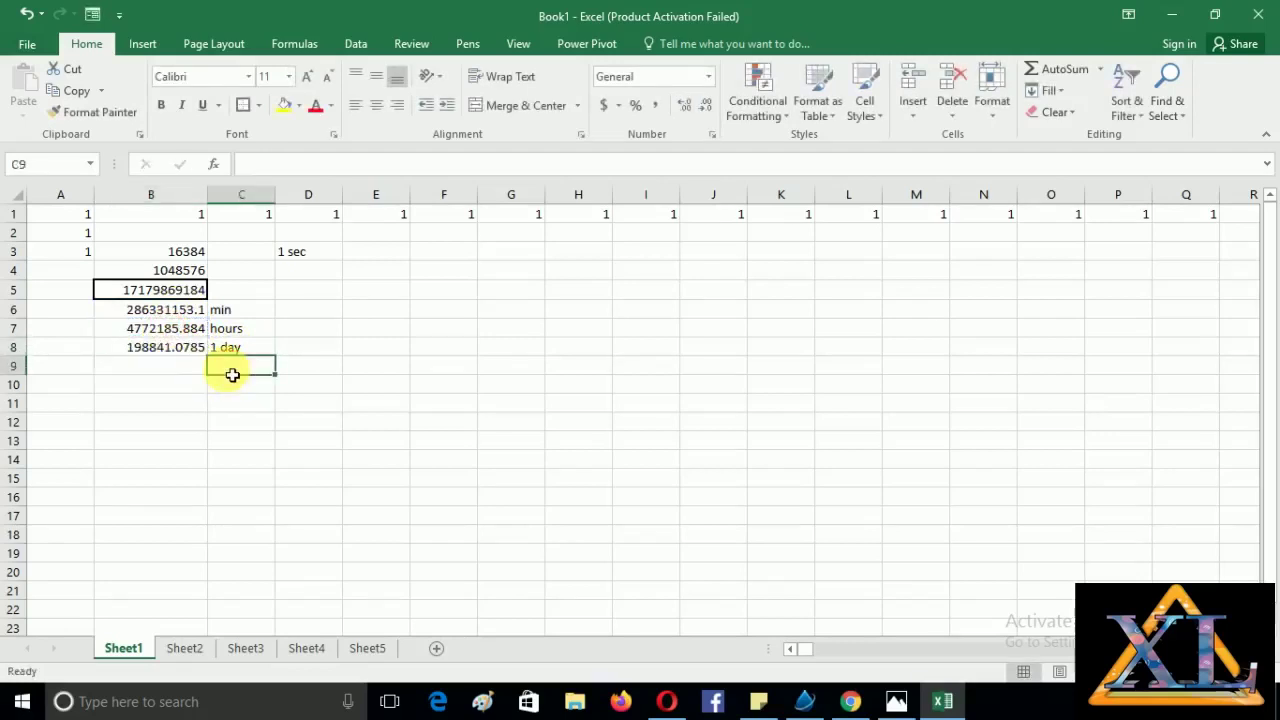
{"action": "type", "text": "year"}
{"action": "key", "text": "Return"}
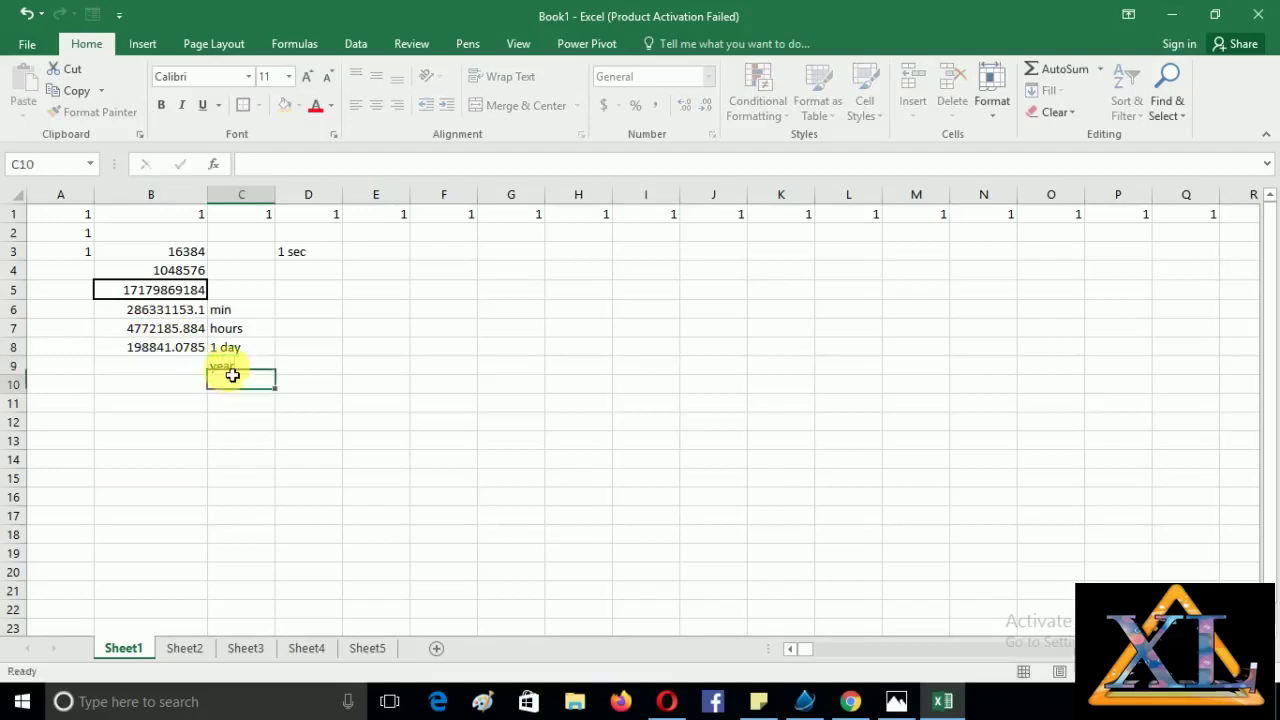
{"action": "left_click", "coordinate": [184, 373]}
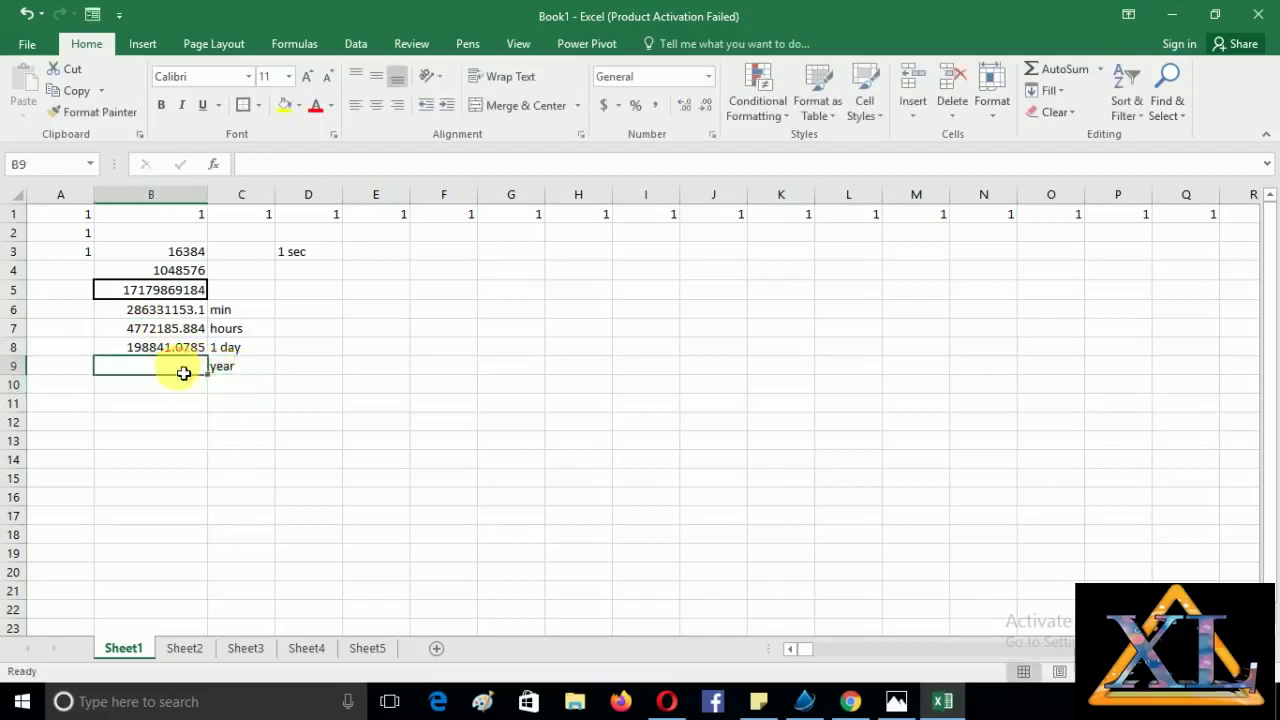
{"action": "type", "text": "="}
{"action": "left_click", "coordinate": [176, 352]}
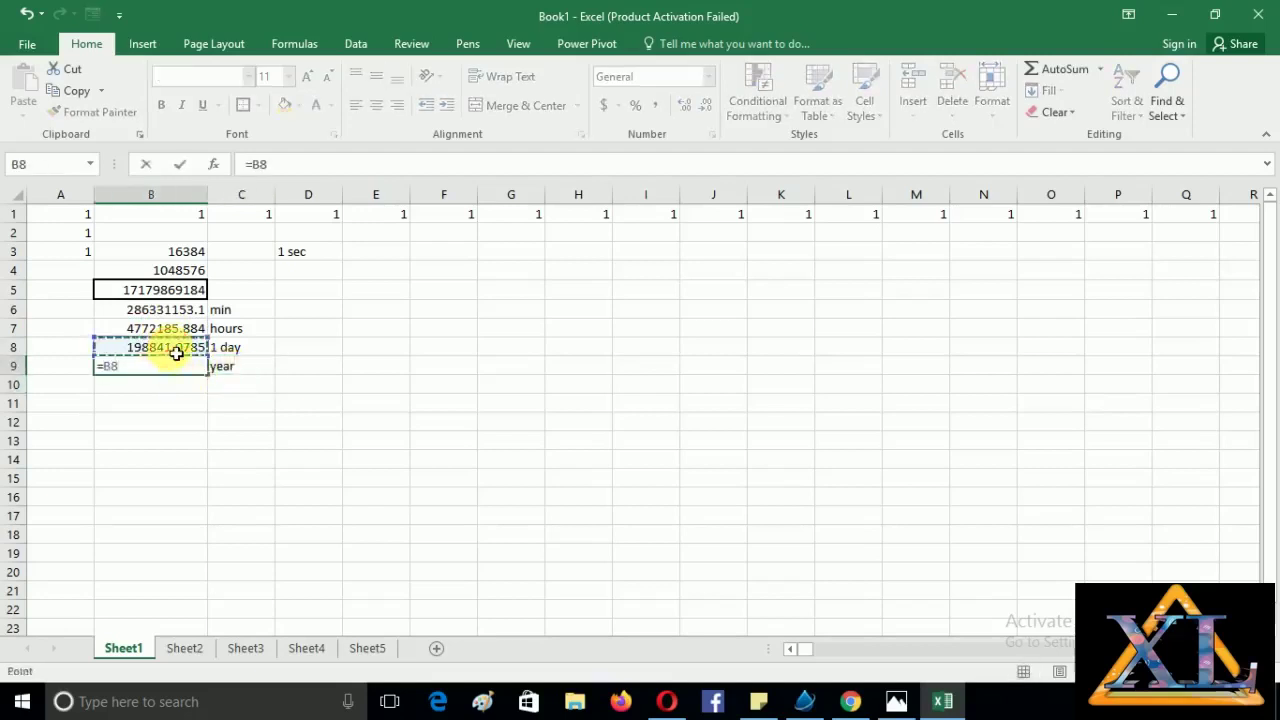
{"action": "type", "text": "/365"}
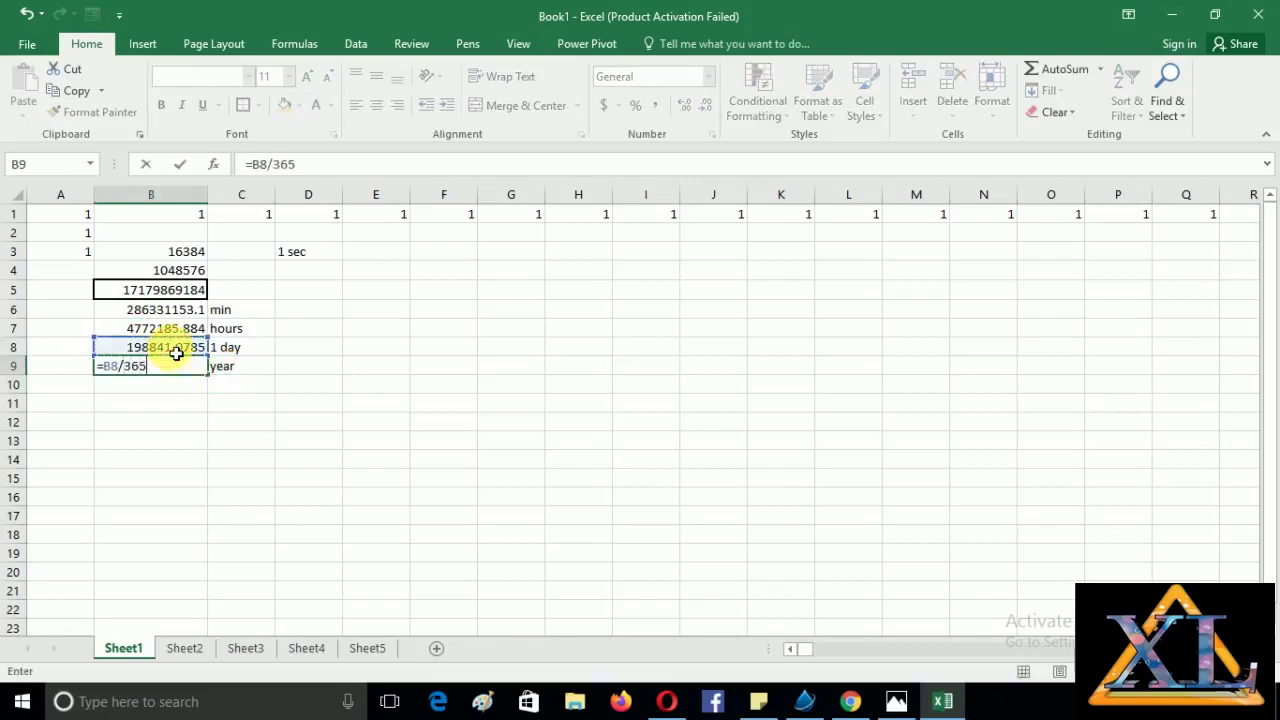
{"action": "key", "text": "Return"}
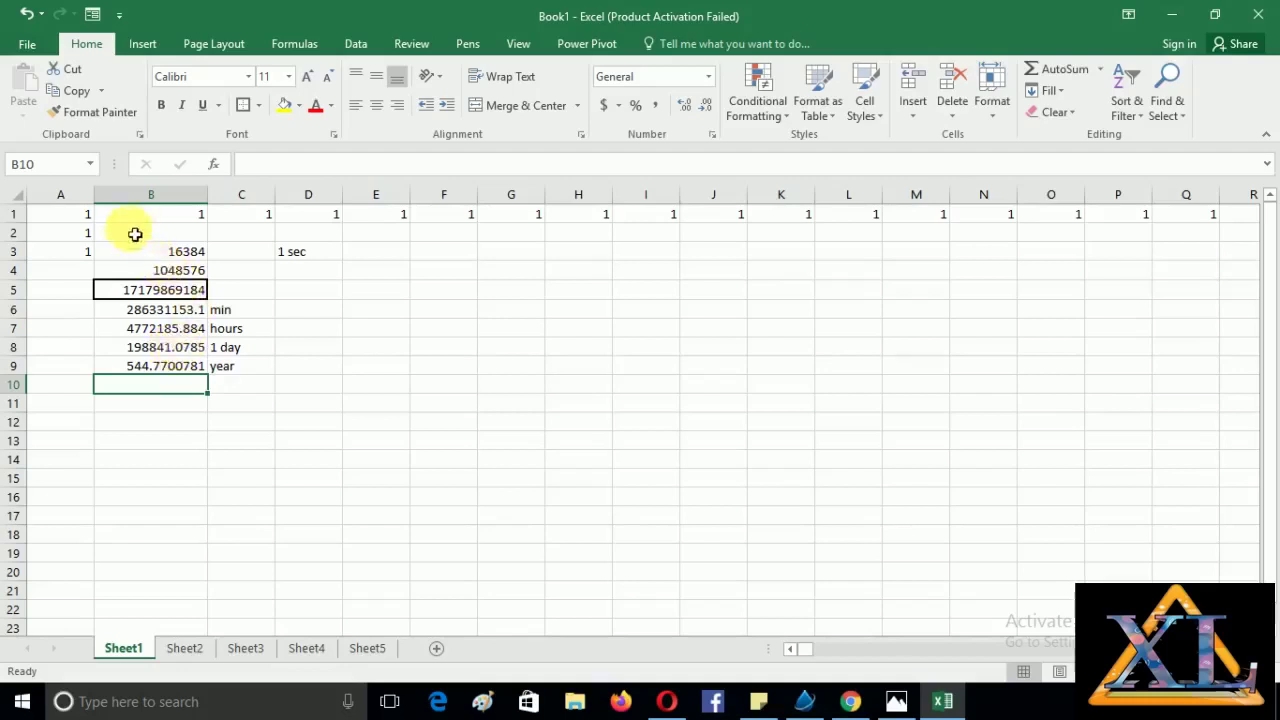
Clear the time calculations and their labels from the range B2:D10.
{"action": "left_click_drag", "start_coordinate": [136, 232], "coordinate": [260, 377]}
{"action": "left_click", "coordinate": [241, 402]}
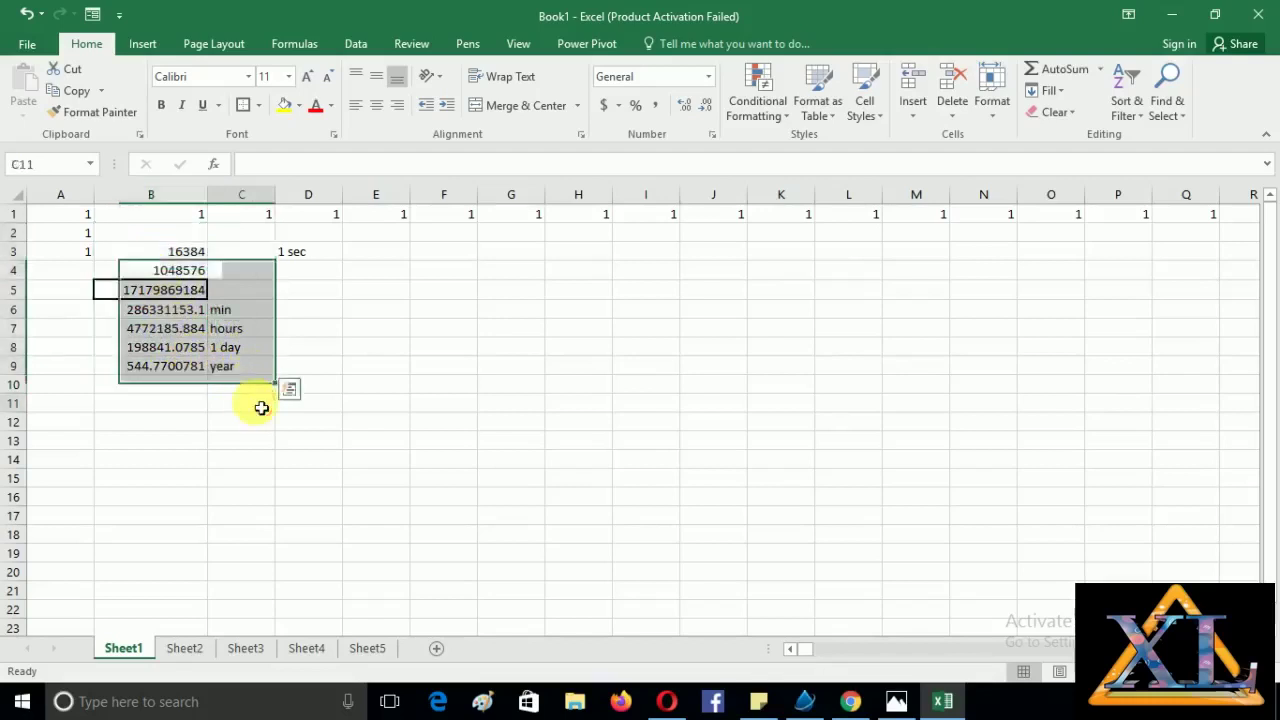
{"action": "left_click_drag", "start_coordinate": [120, 234], "coordinate": [321, 404]}
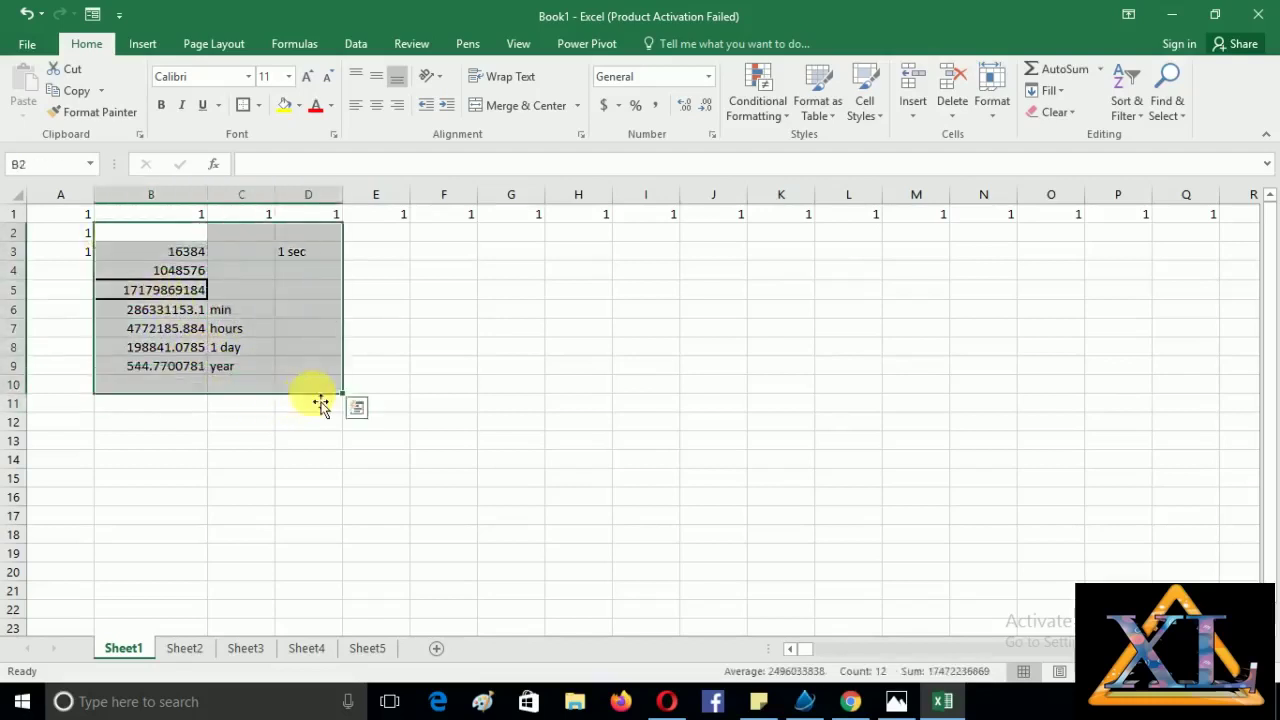
{"action": "key", "text": "Delete"}
Clear the number 1 entries from rows 1 to 3 across all columns.
{"action": "left_click", "coordinate": [60, 194]}
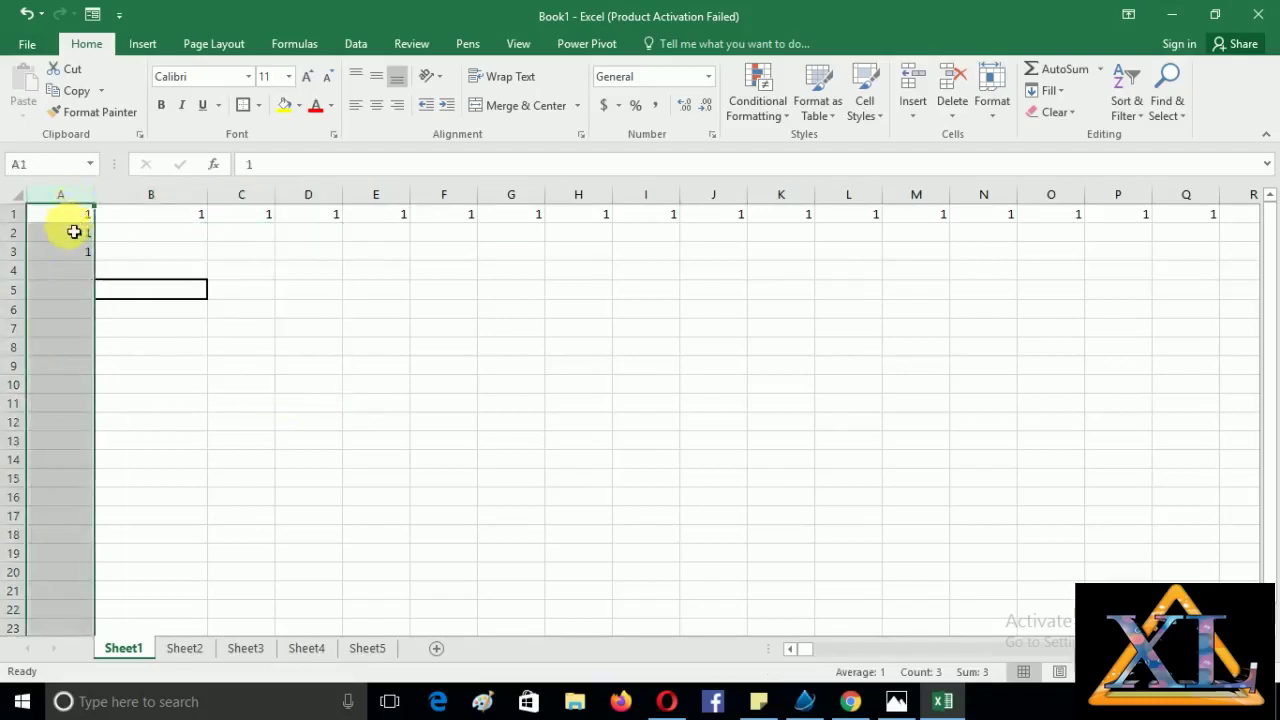
{"action": "left_click", "coordinate": [74, 220]}
{"action": "key", "text": "ctrl+shift+Down"}
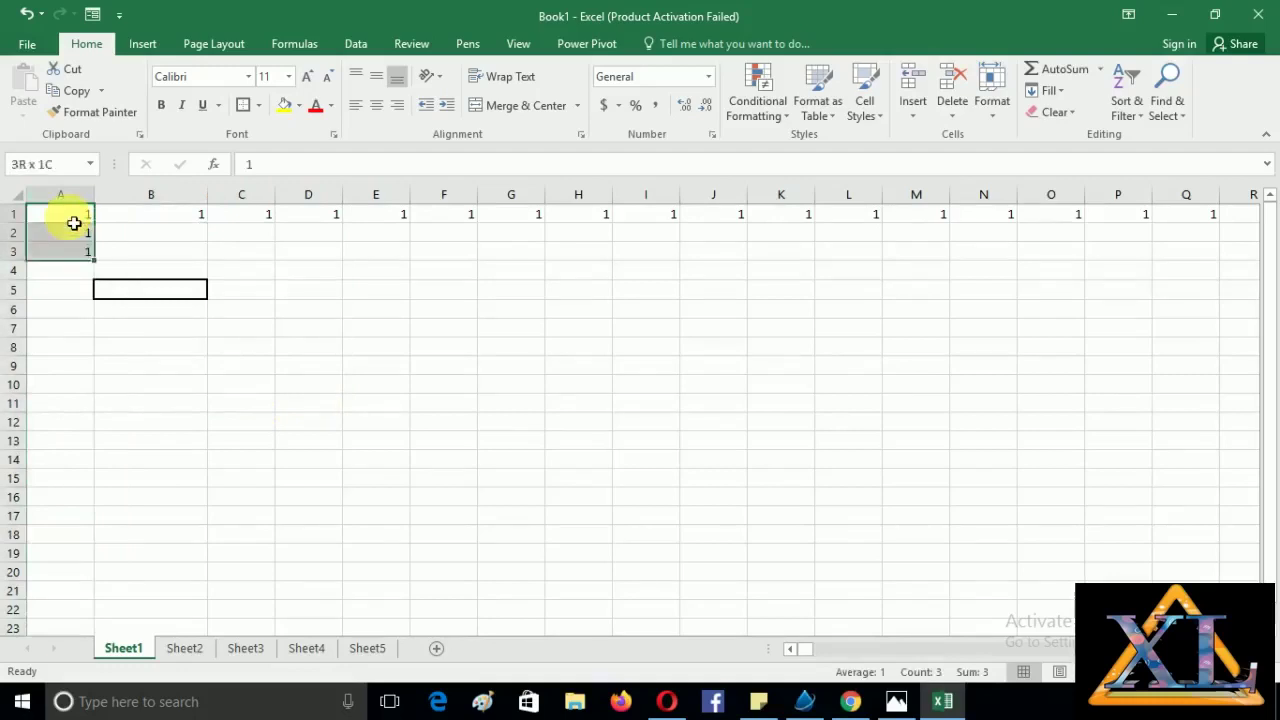
{"action": "key", "text": "ctrl+shift+Right"}
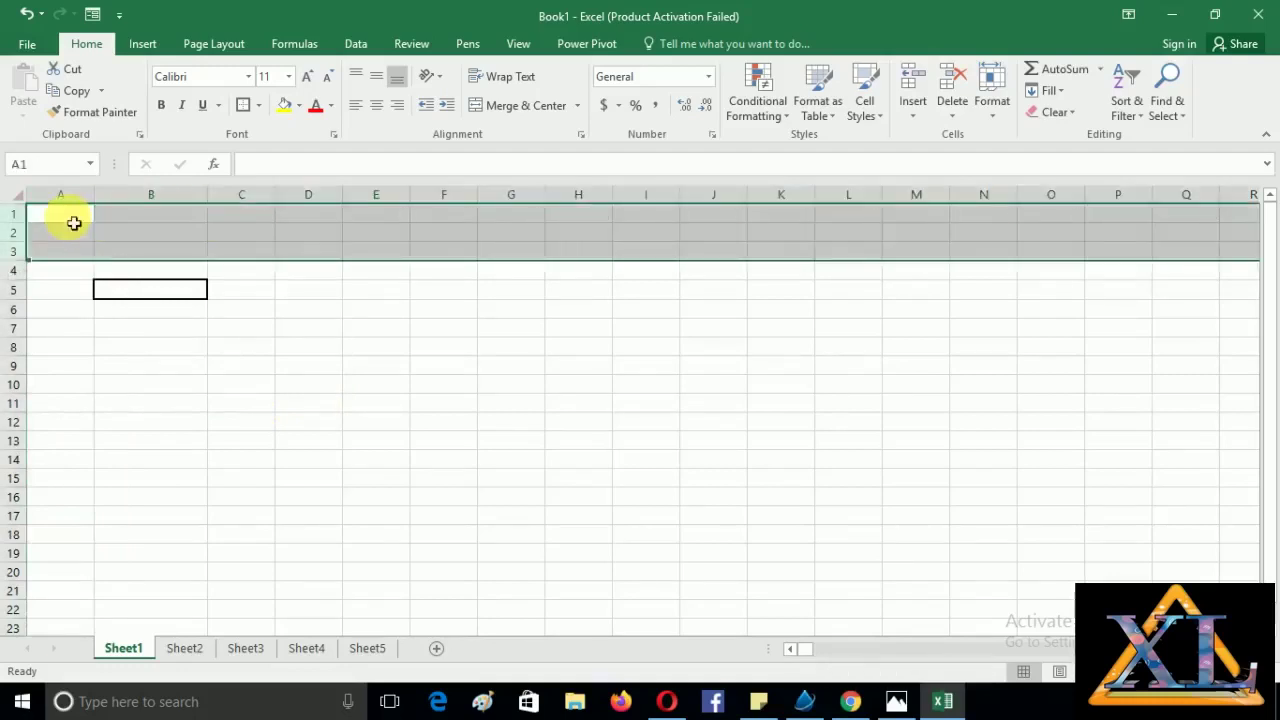
{"action": "key", "text": "Delete"}
Remove the thick border from the empty cell B5.
{"action": "left_click", "coordinate": [105, 327]}
{"action": "left_click", "coordinate": [140, 295]}
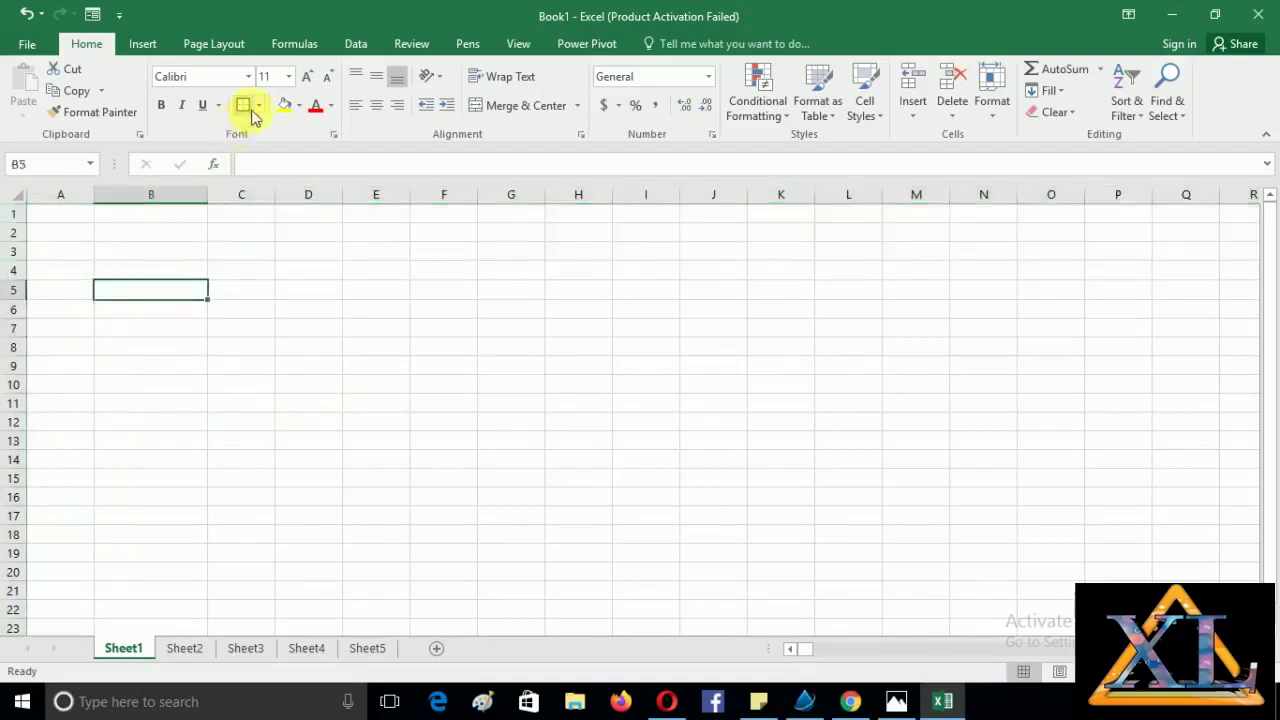
{"action": "left_click", "coordinate": [257, 105]}
{"action": "left_click", "coordinate": [268, 248]}
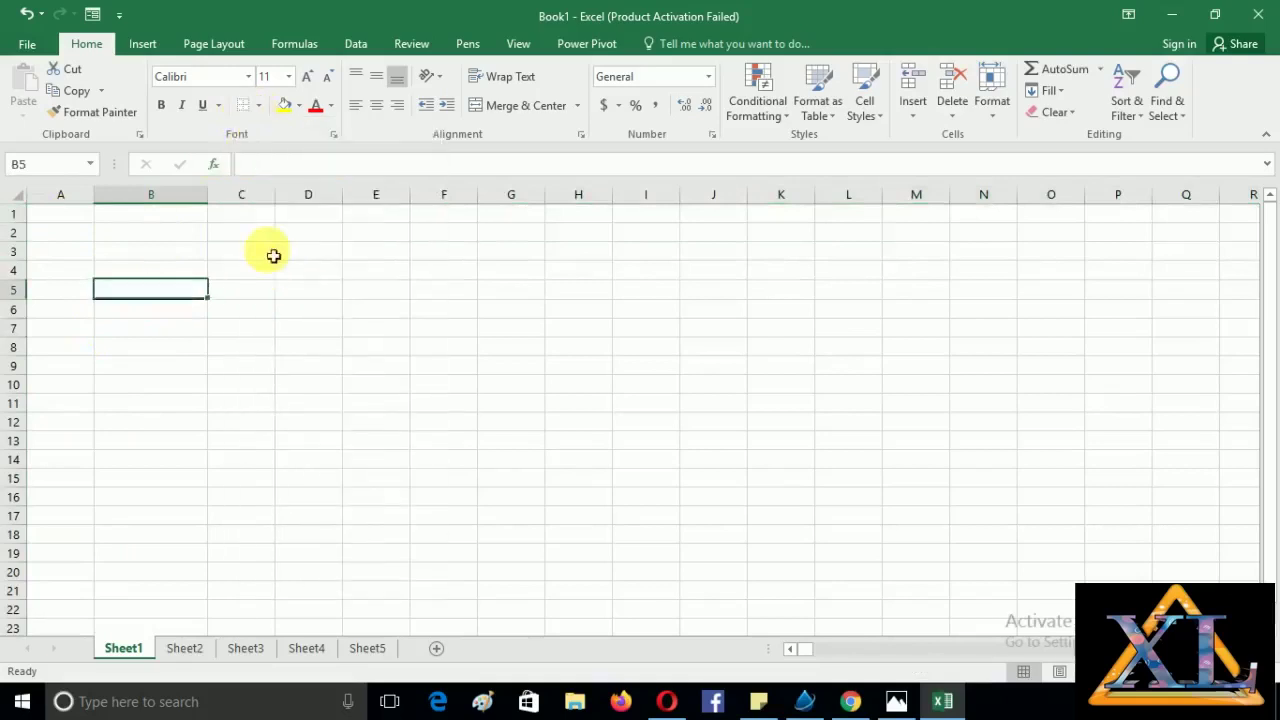
{"action": "left_click", "coordinate": [232, 340]}
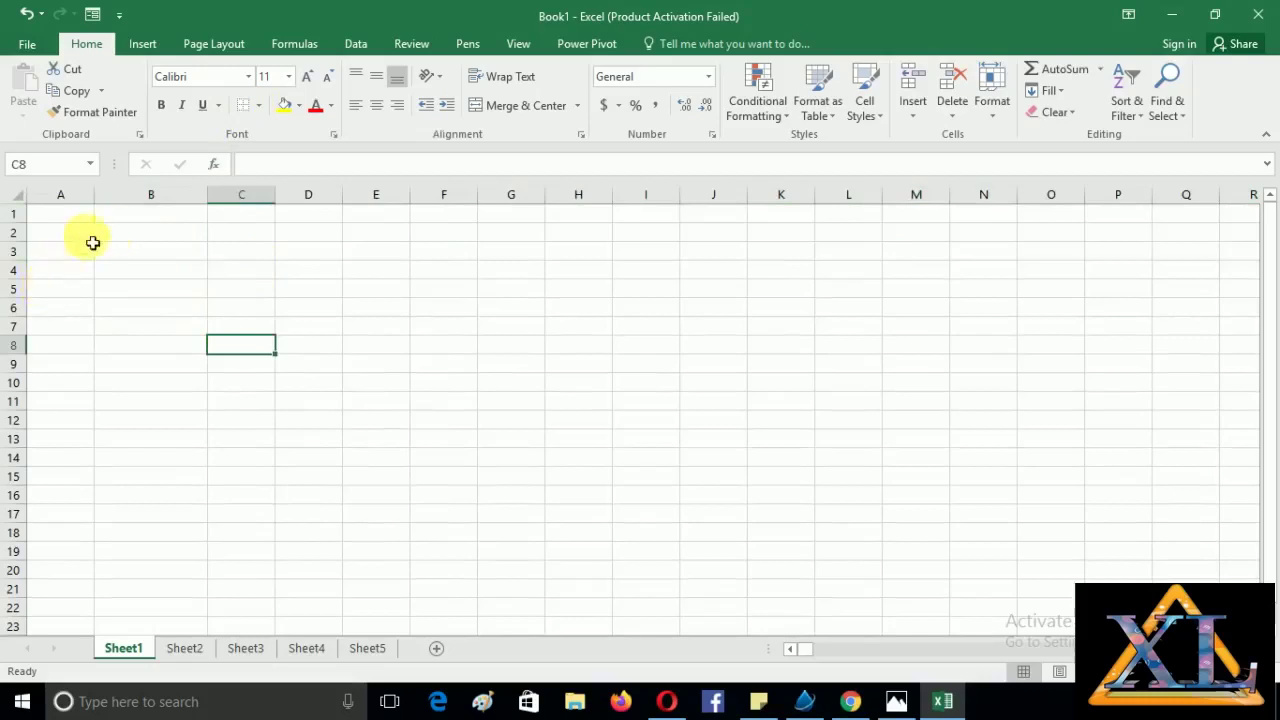
Select the whole of column A, row 3 and row 4 in turn to show columns and rows.
{"action": "left_click", "coordinate": [86, 196]}
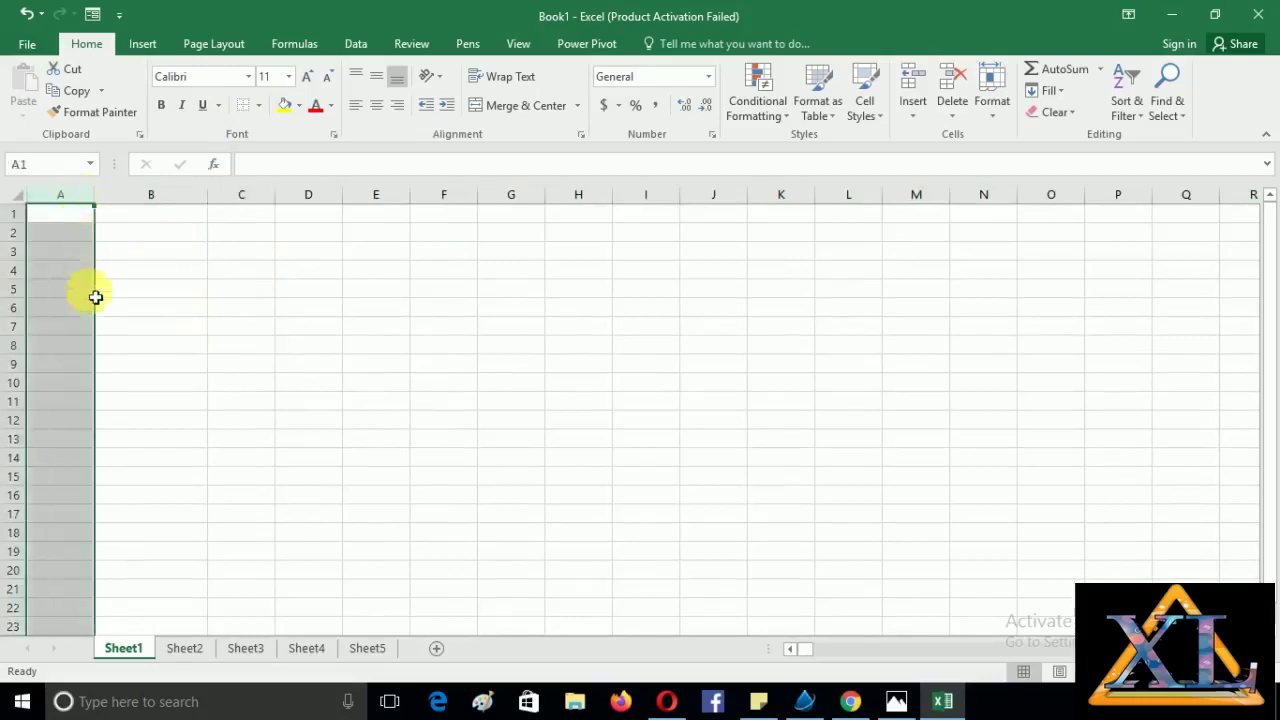
{"action": "left_click", "coordinate": [14, 250]}
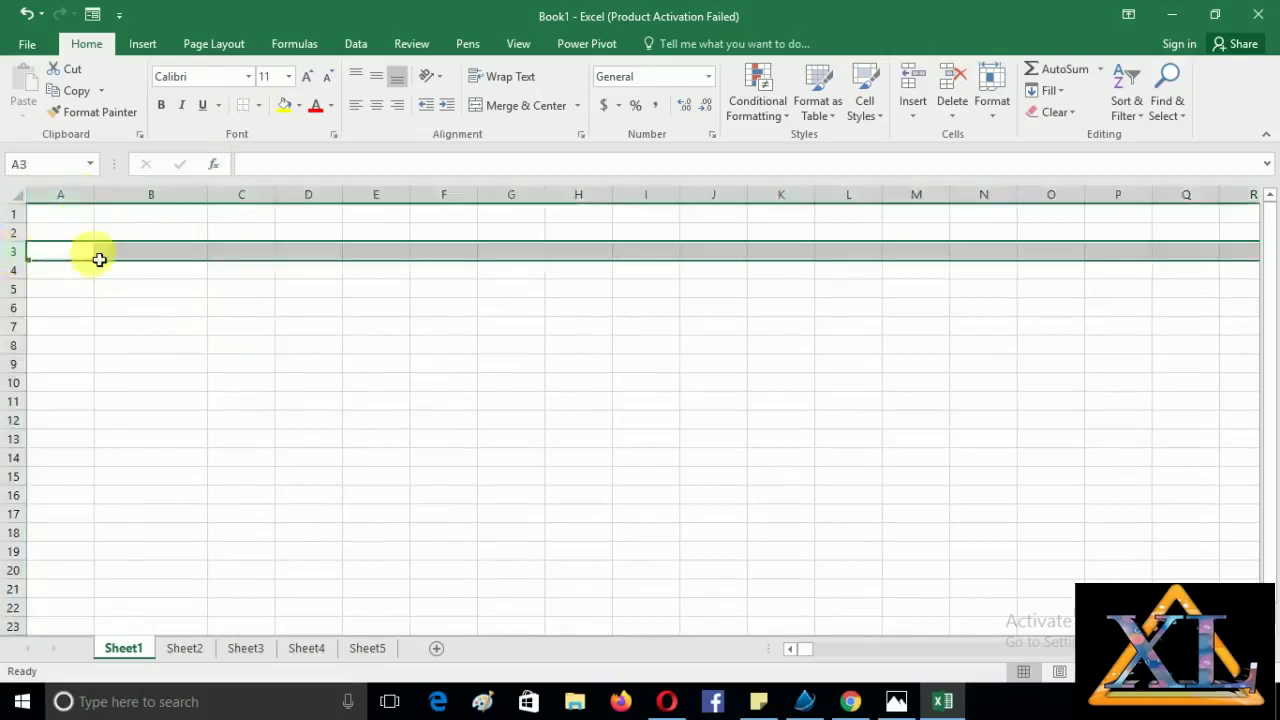
{"action": "left_click", "coordinate": [233, 272]}
{"action": "left_click", "coordinate": [24, 270]}
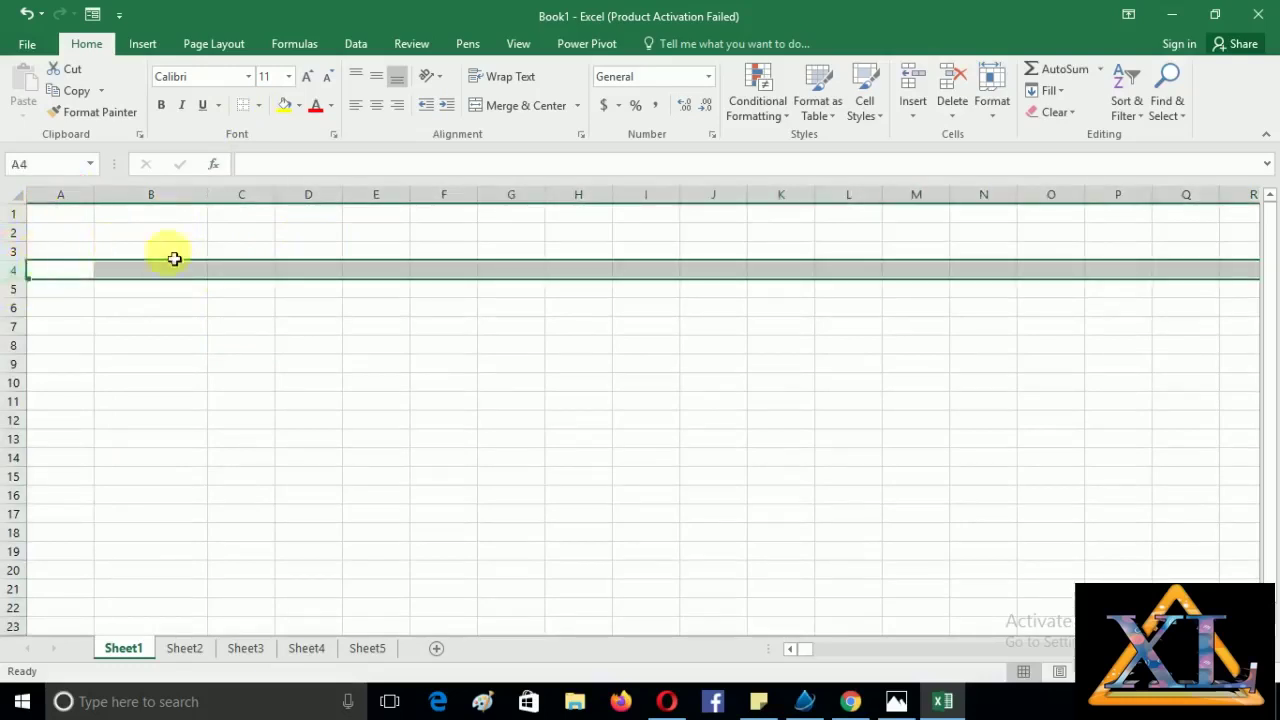
Examine the cell addresses of A1, H10, K11, C1, B7 and A3 by selecting each, and return to A1.
{"action": "left_click", "coordinate": [57, 220]}
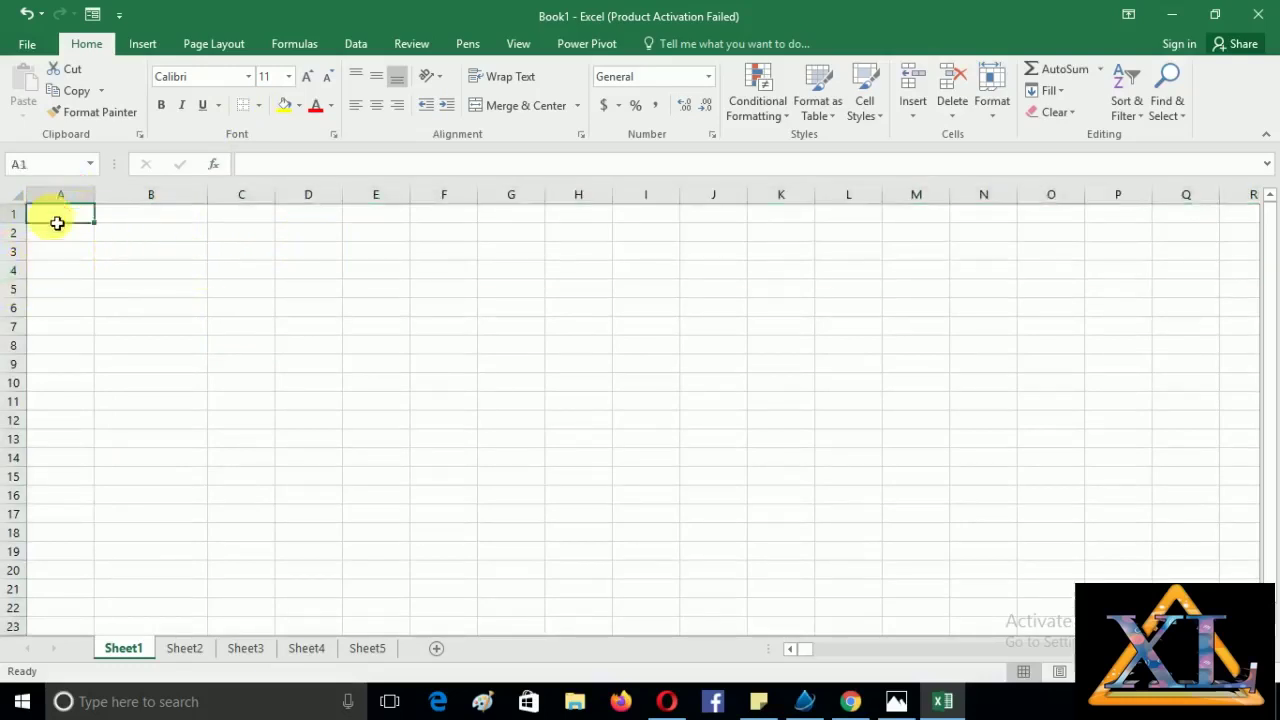
{"action": "left_click", "coordinate": [48, 167]}
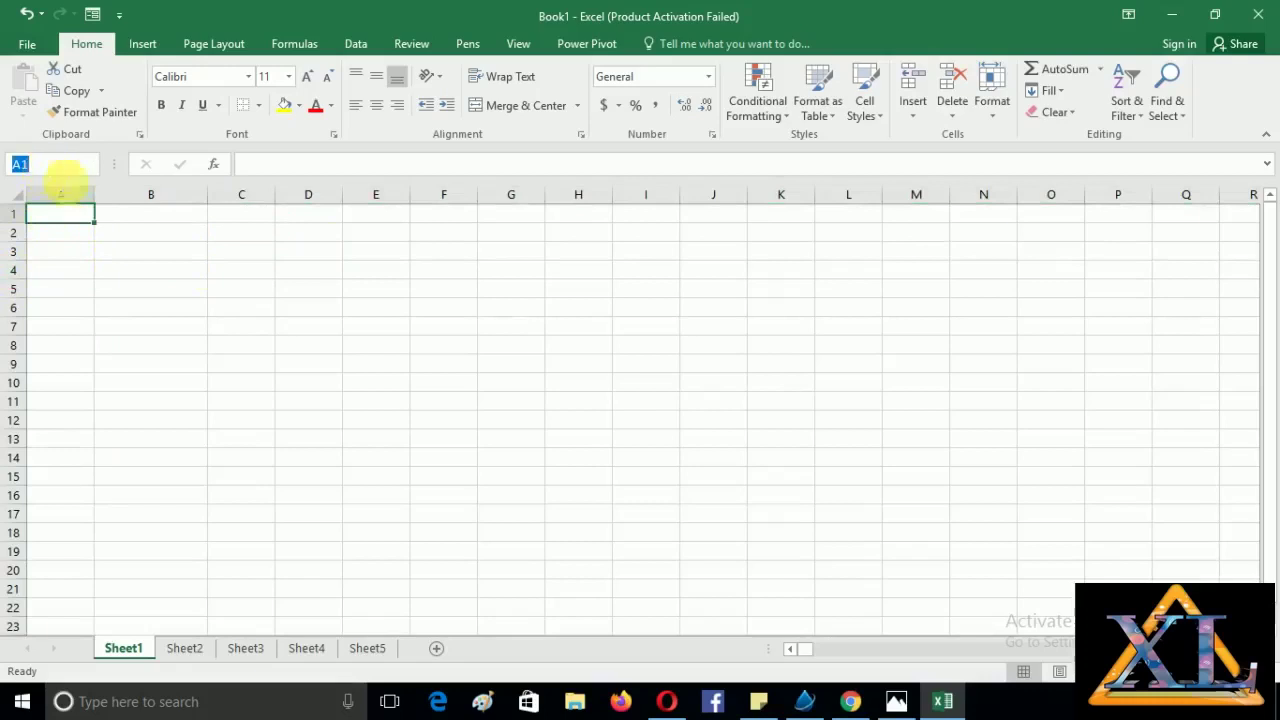
{"action": "left_click", "coordinate": [580, 381]}
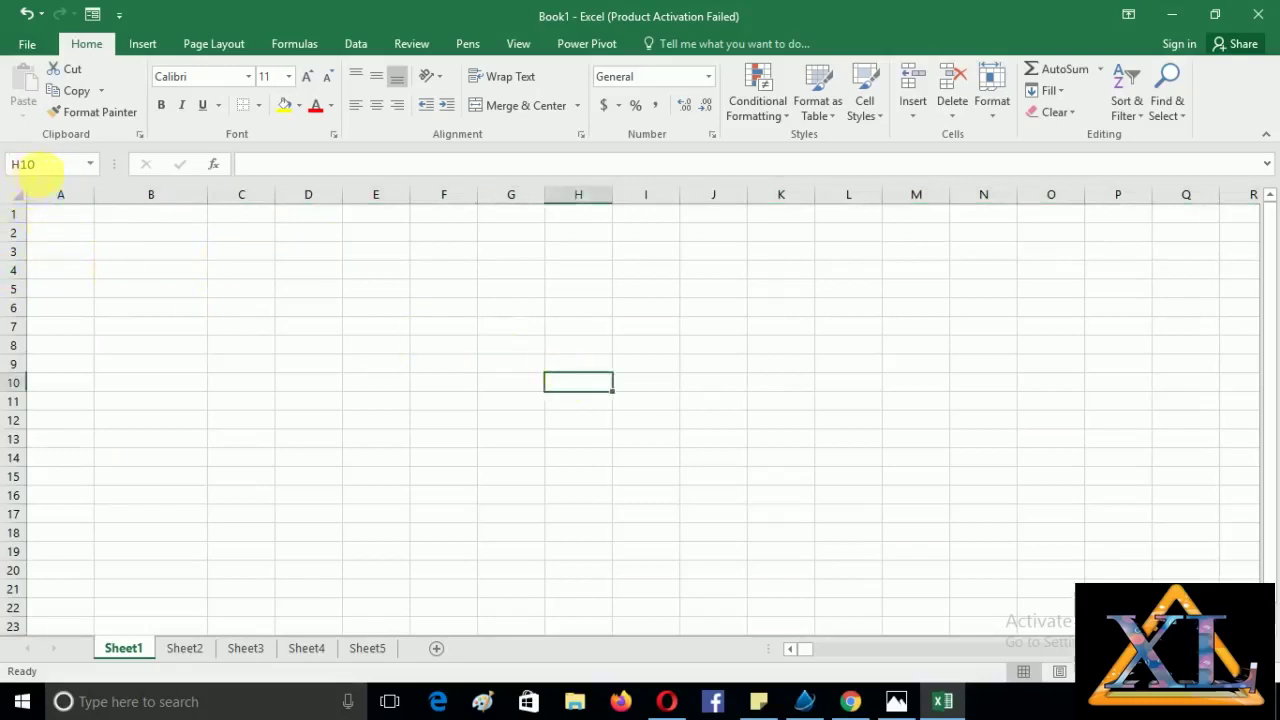
{"action": "left_click", "coordinate": [760, 400]}
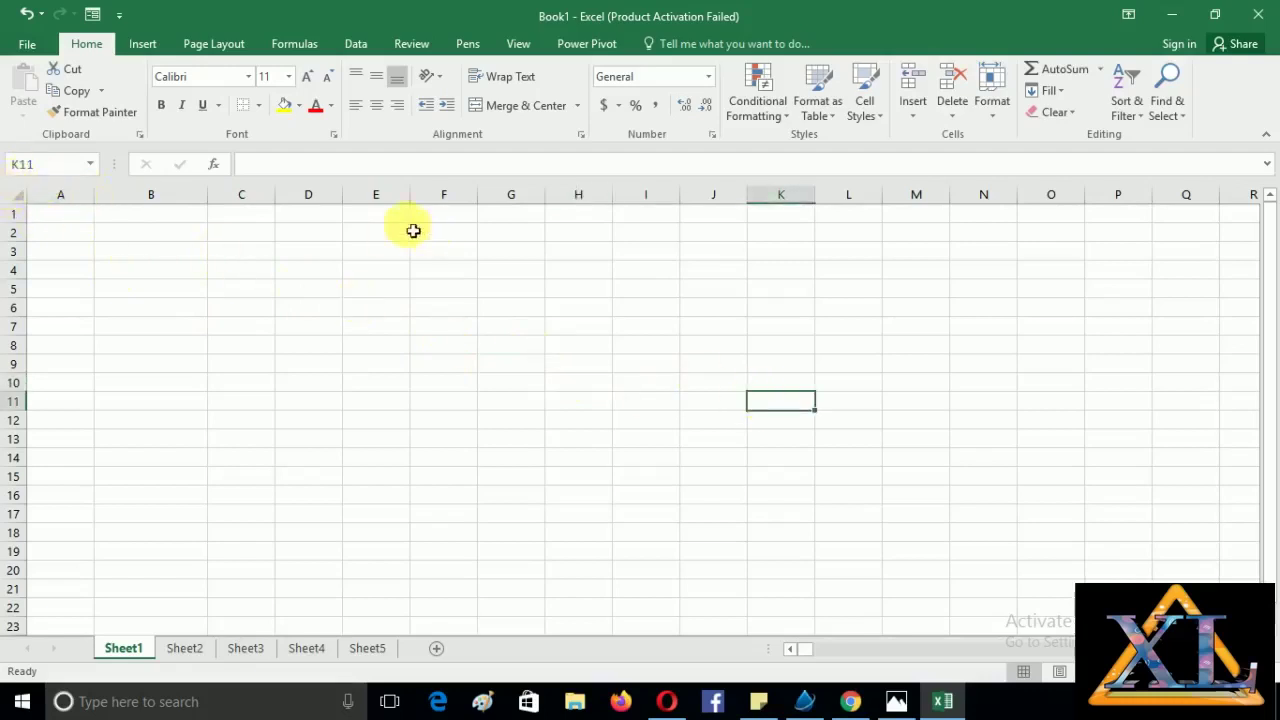
{"action": "left_click", "coordinate": [240, 215]}
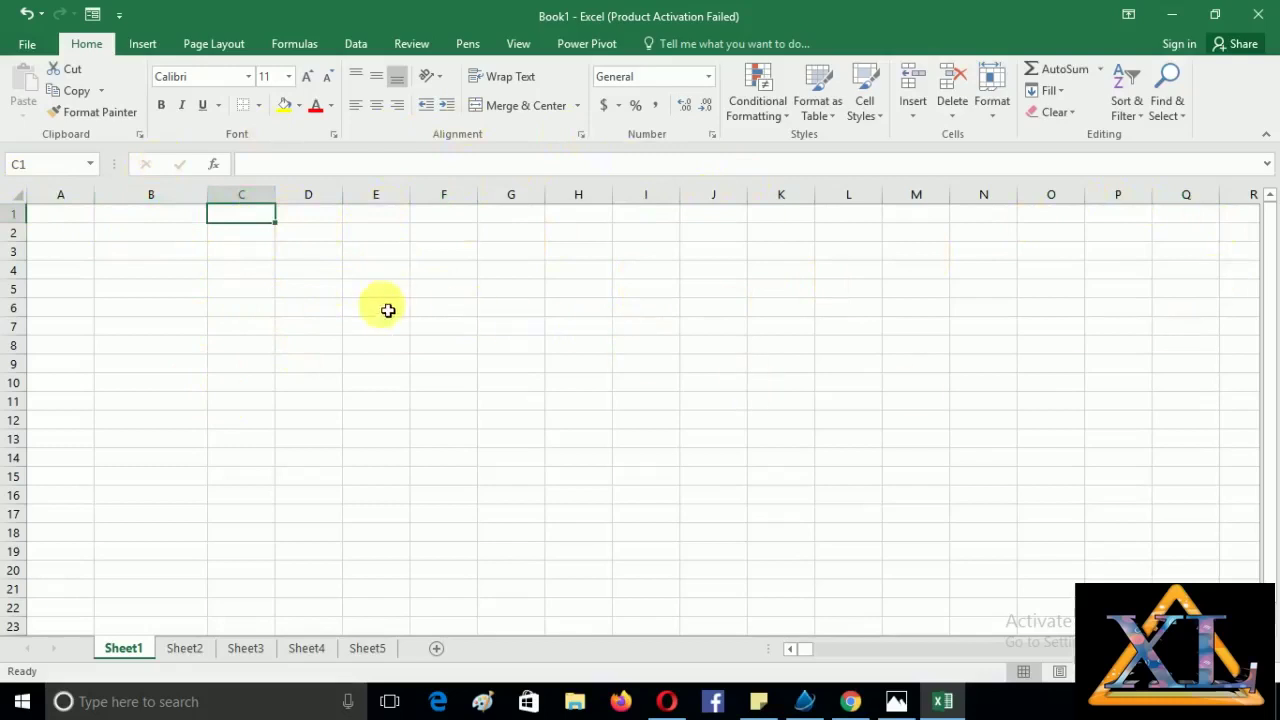
{"action": "left_click", "coordinate": [186, 330]}
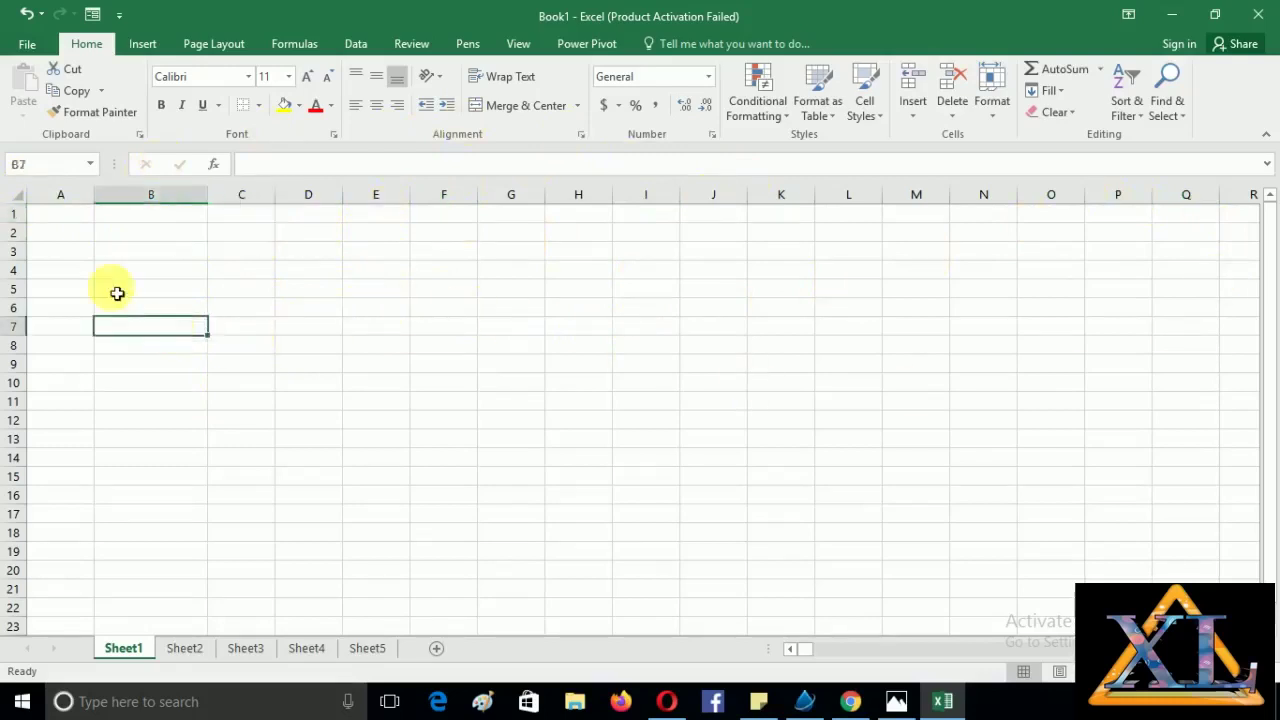
{"action": "left_click", "coordinate": [84, 259]}
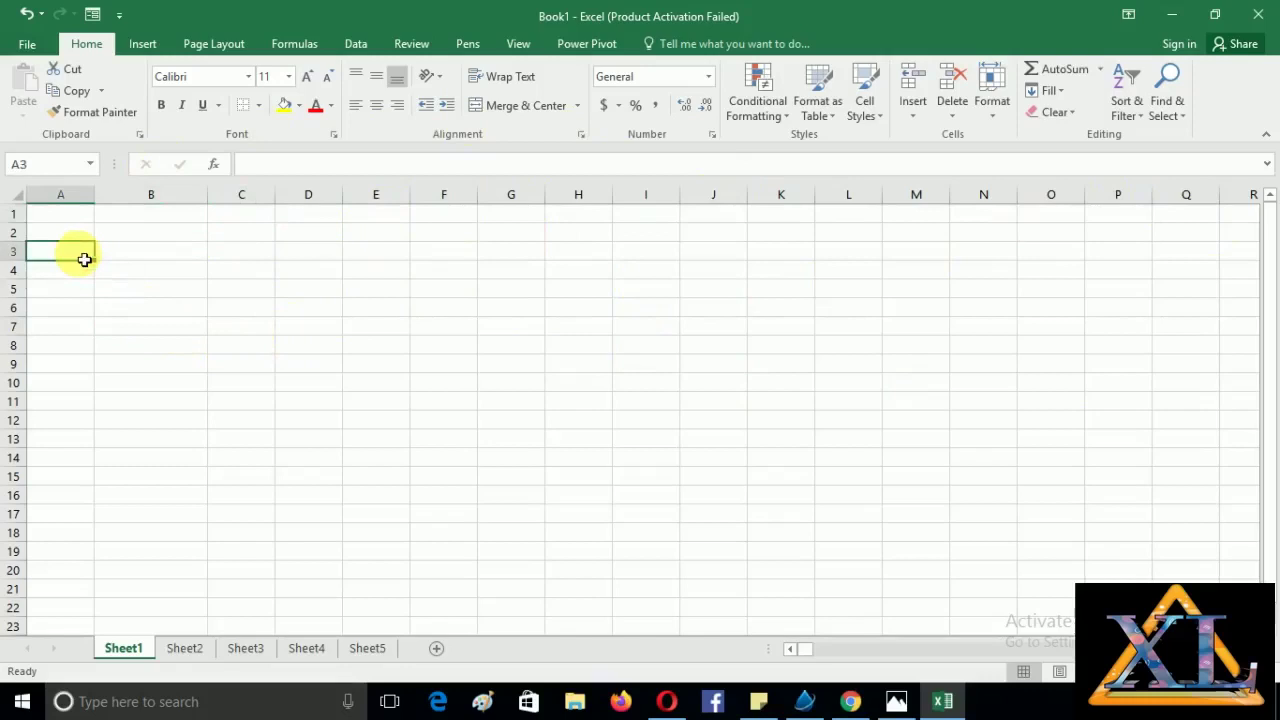
{"action": "left_click", "coordinate": [60, 214]}
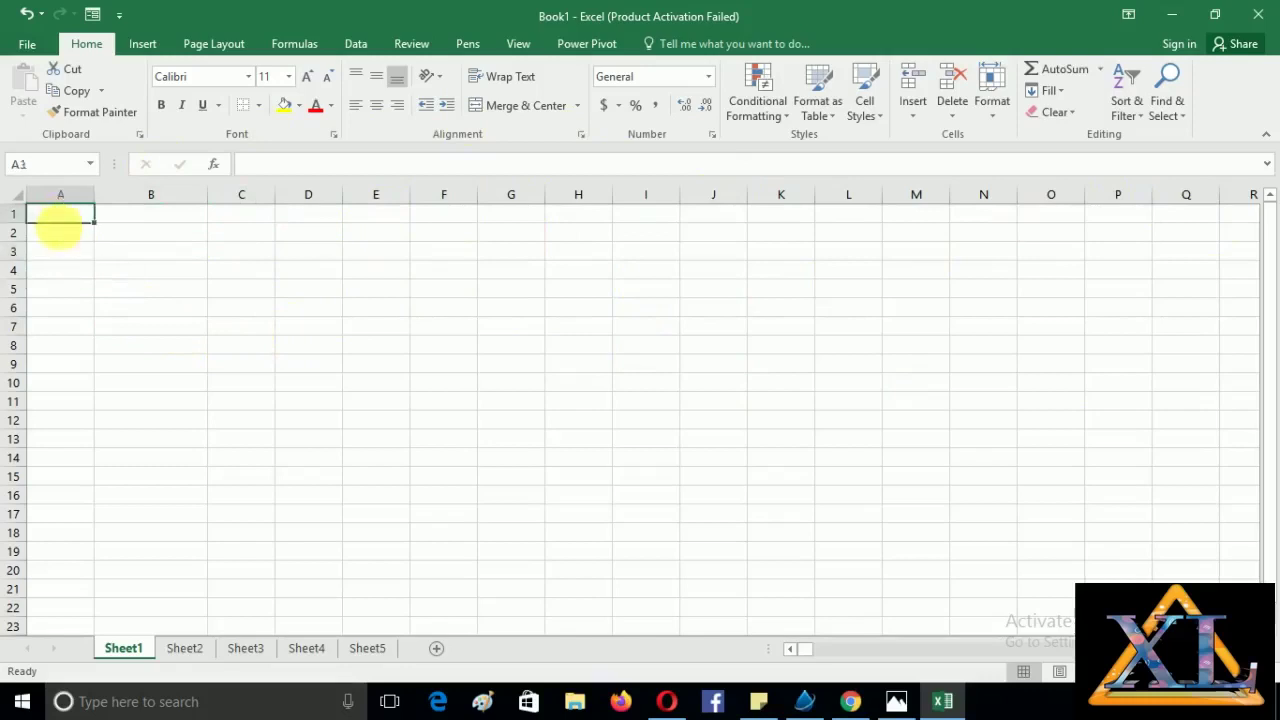
Enter the title Marathi Excel With, followed by the presenter's first name, in cell D5.
{"action": "left_click", "coordinate": [115, 250]}
{"action": "left_click", "coordinate": [319, 293]}
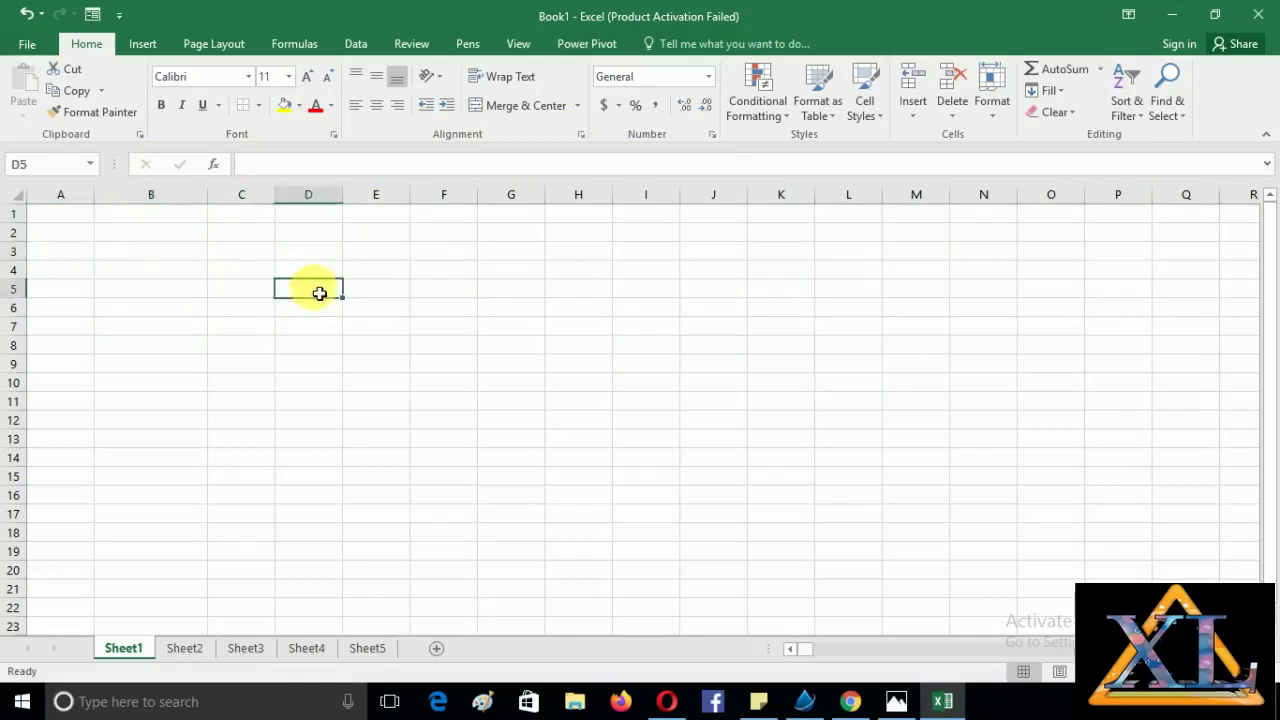
{"action": "type", "text": "Ty"}
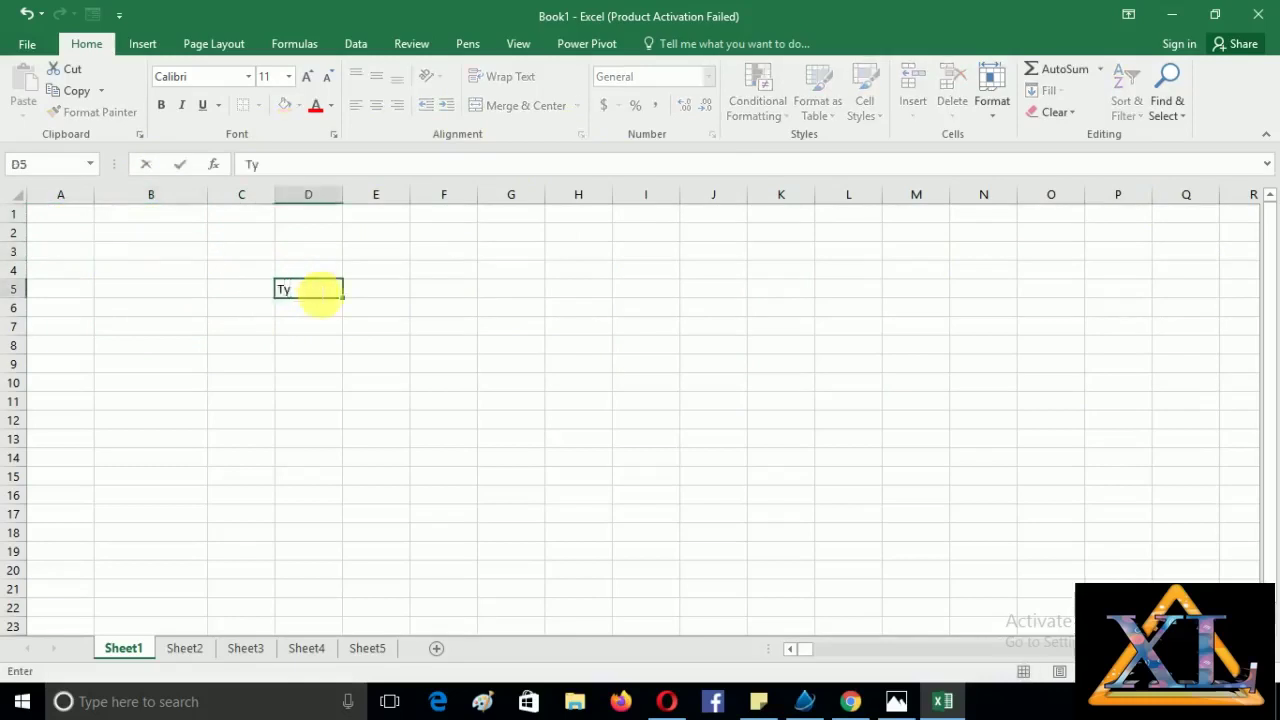
{"action": "key", "text": "BackSpace"}
{"action": "key", "text": "BackSpace"}
{"action": "type", "text": "Marathi E"}
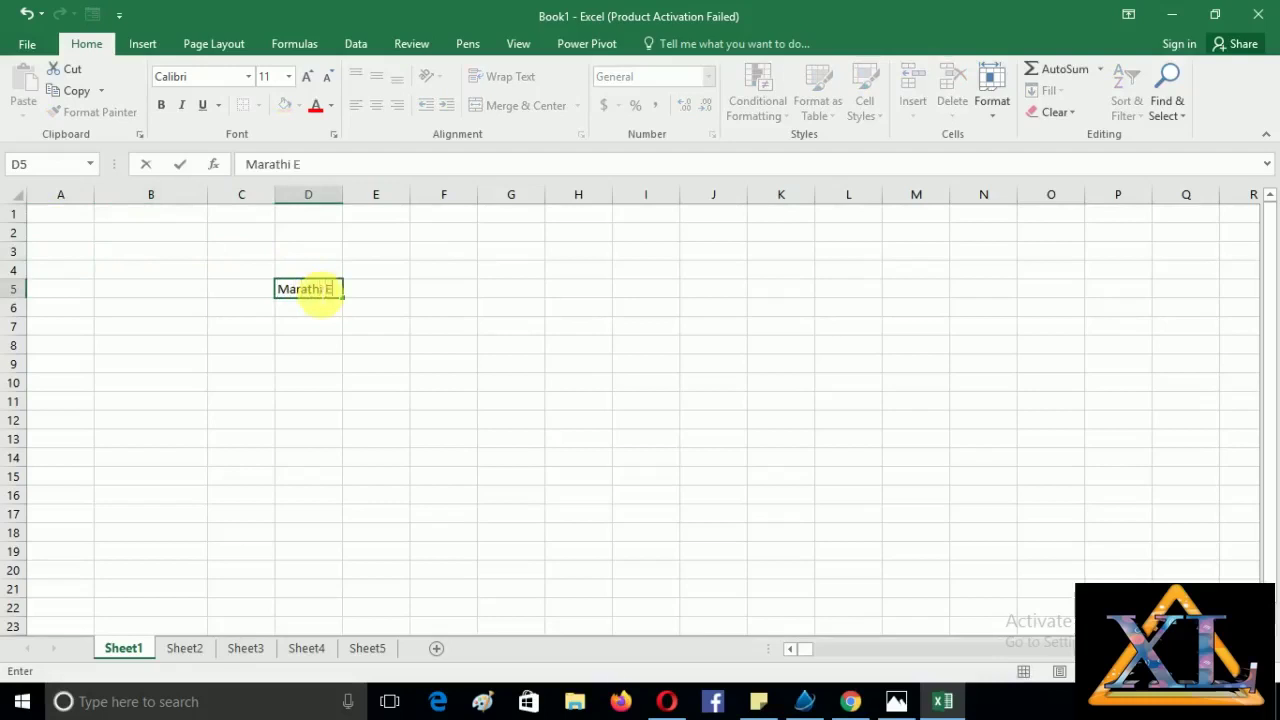
{"action": "type", "text": "xcel With Sudhir"}
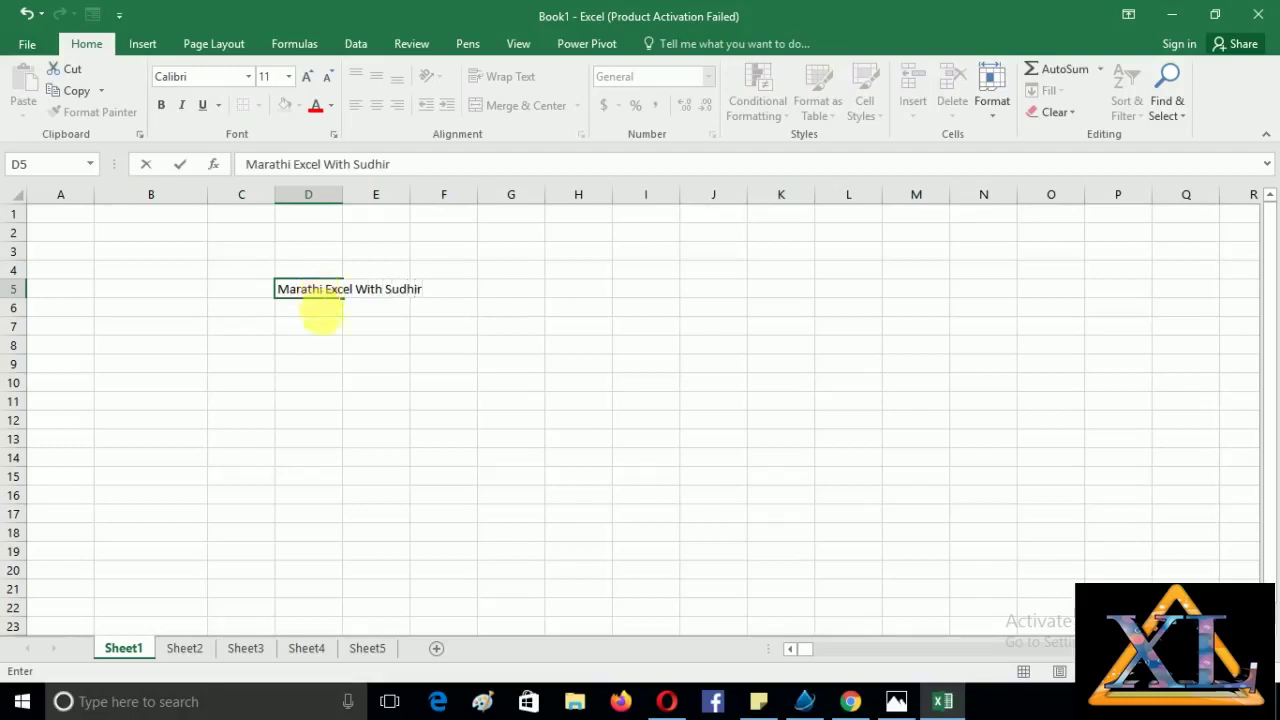
{"action": "left_click", "coordinate": [332, 366]}
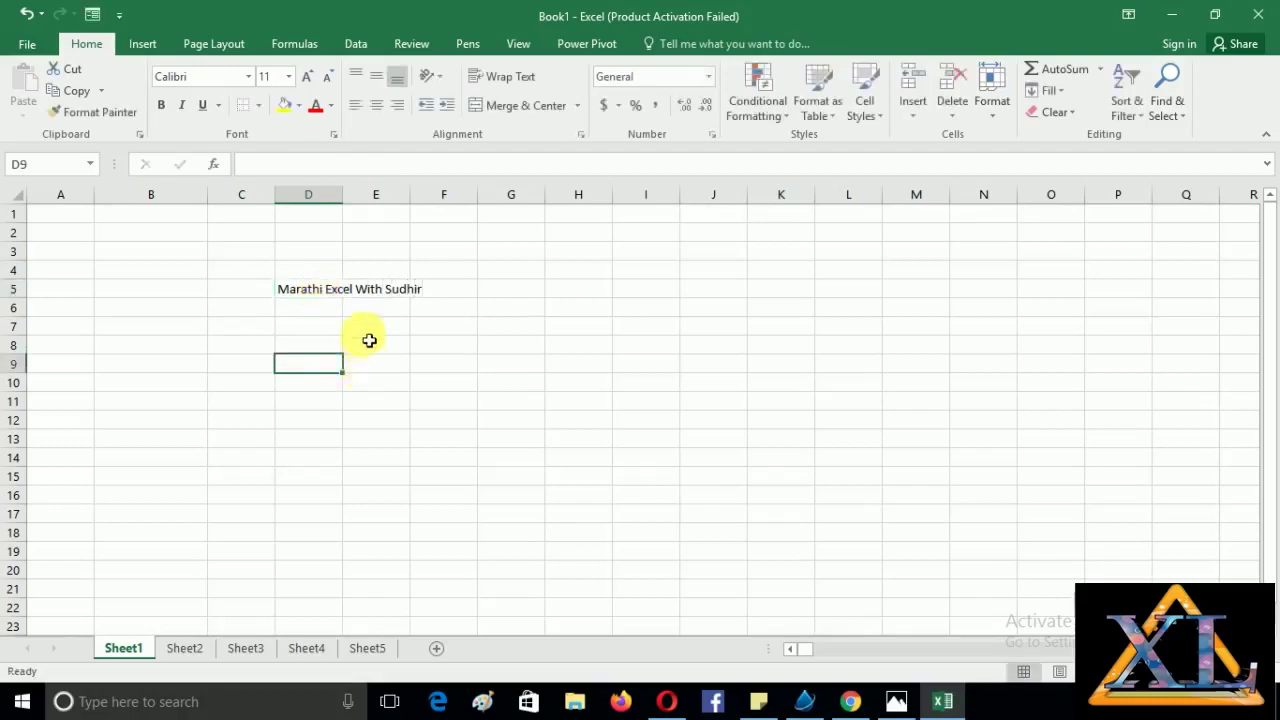
Check the title cell's address and autofit column D to the width of the title.
{"action": "left_click", "coordinate": [340, 301]}
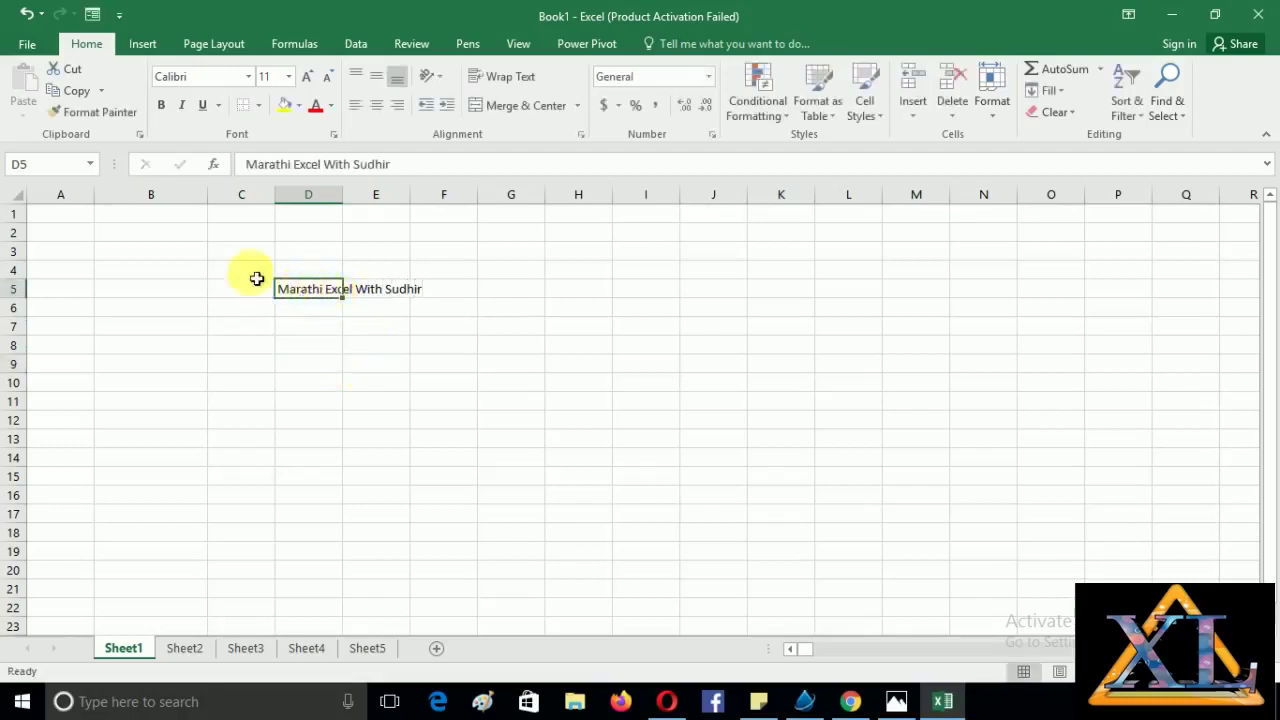
{"action": "left_click", "coordinate": [42, 164]}
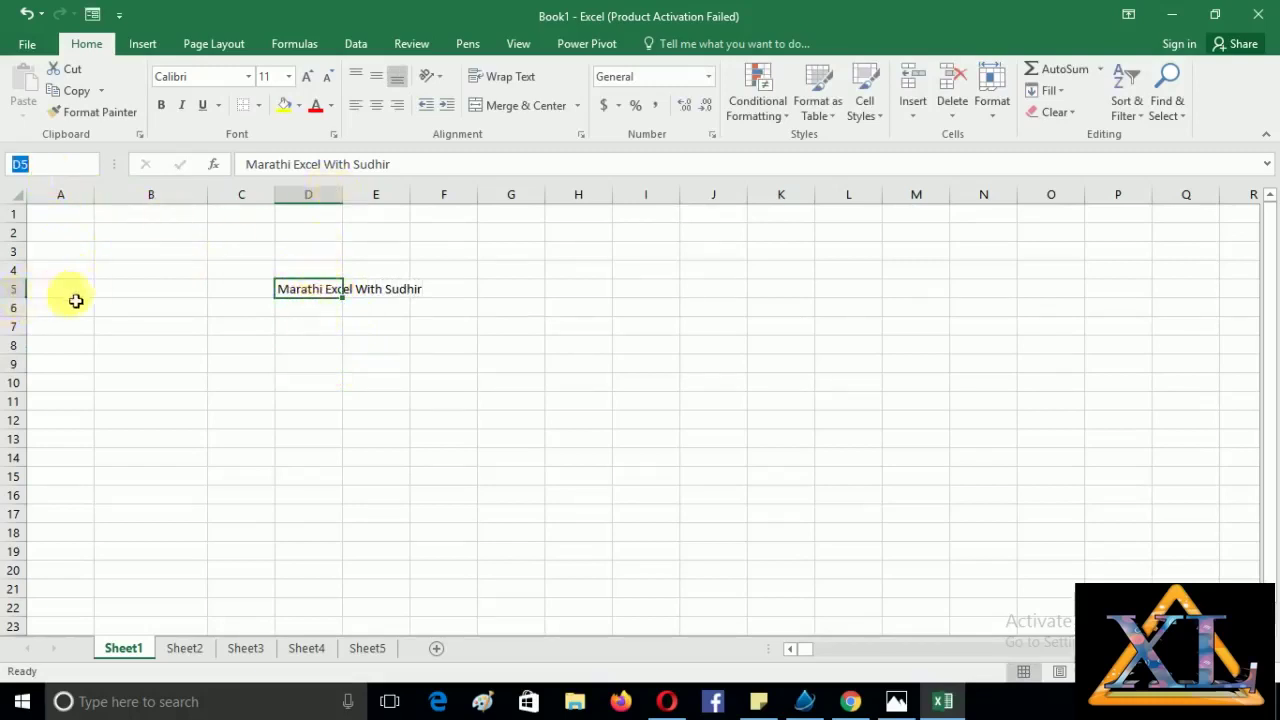
{"action": "left_click", "coordinate": [320, 331]}
{"action": "double_click", "coordinate": [342, 194]}
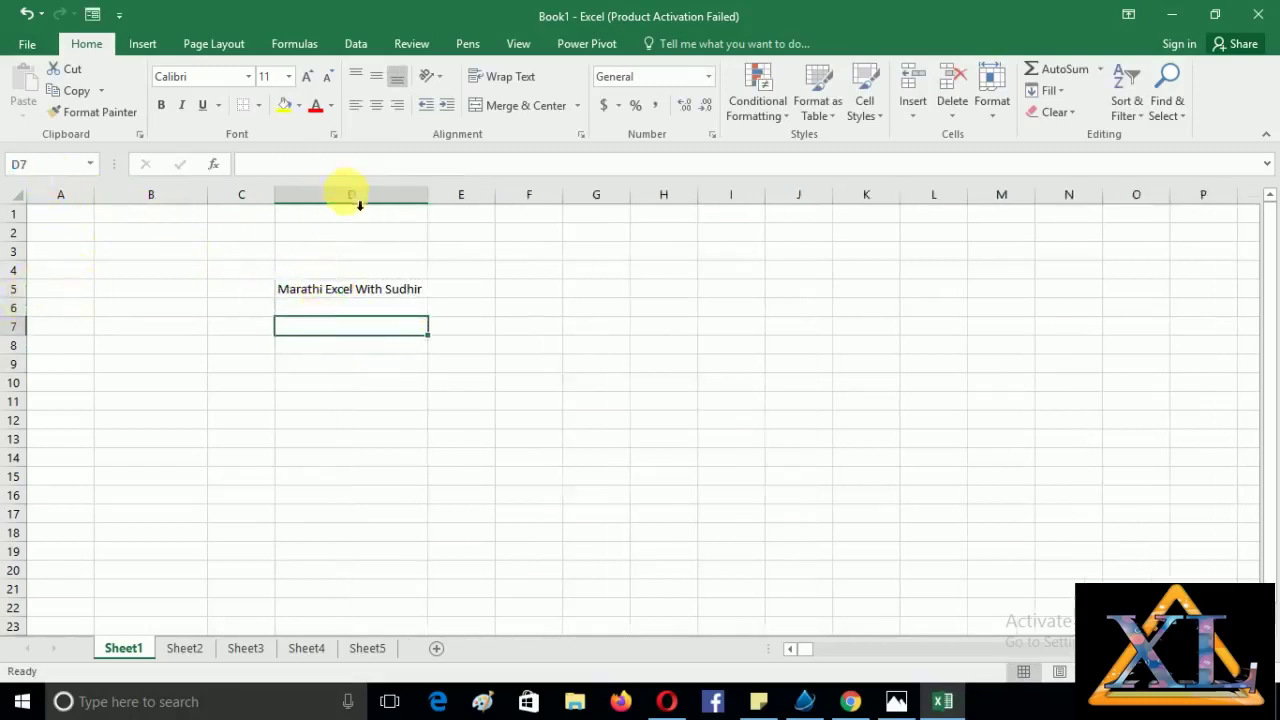
Set the font size of the title in D5 to 48.
{"action": "left_click", "coordinate": [357, 297]}
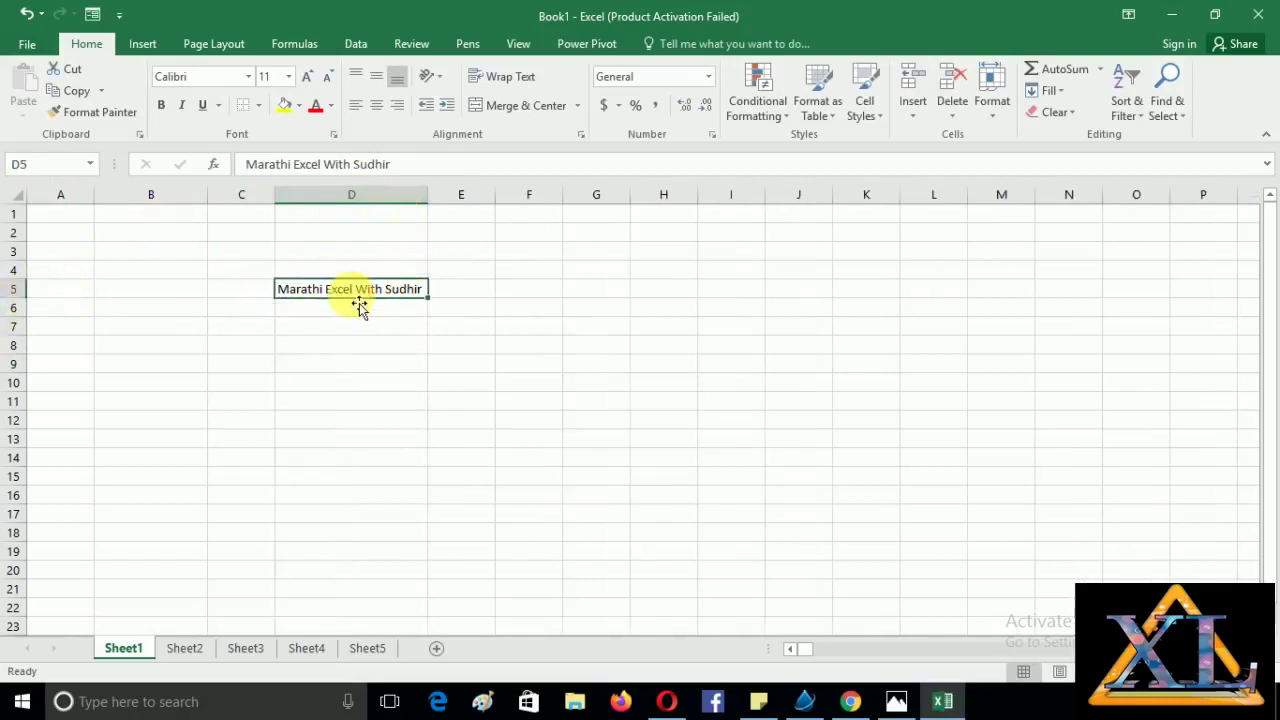
{"action": "left_click", "coordinate": [289, 77]}
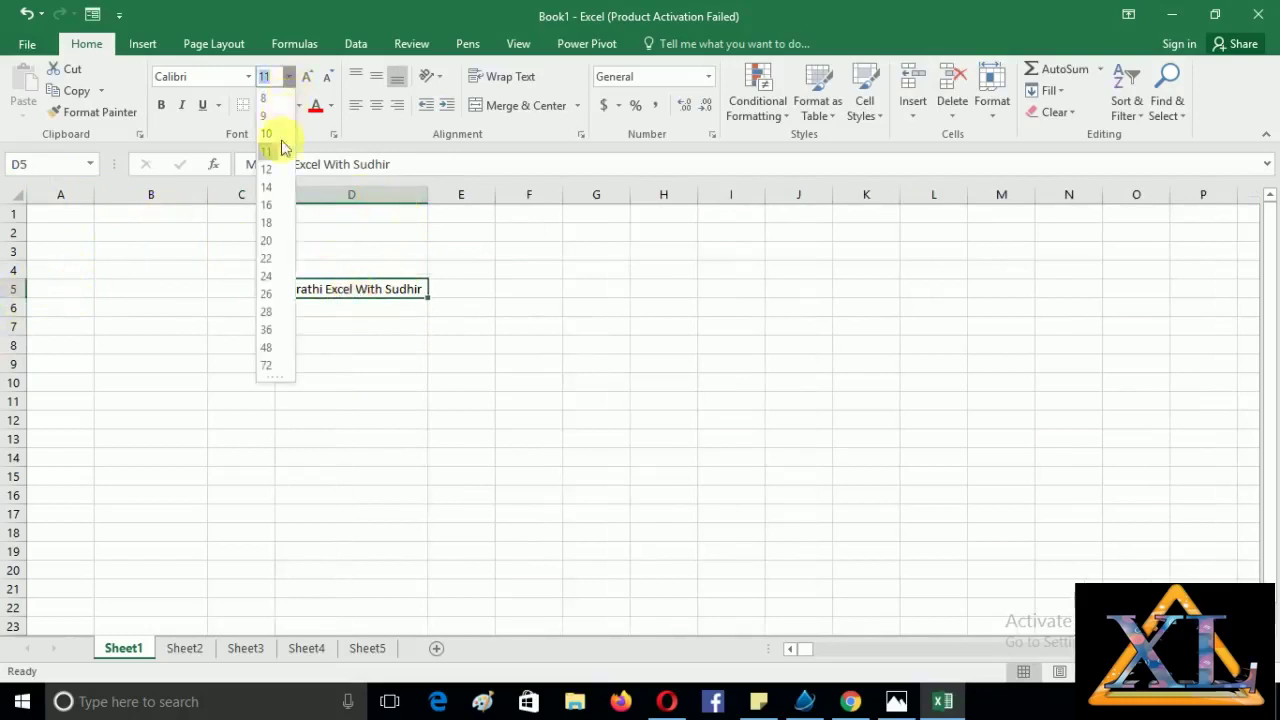
{"action": "left_click", "coordinate": [218, 80]}
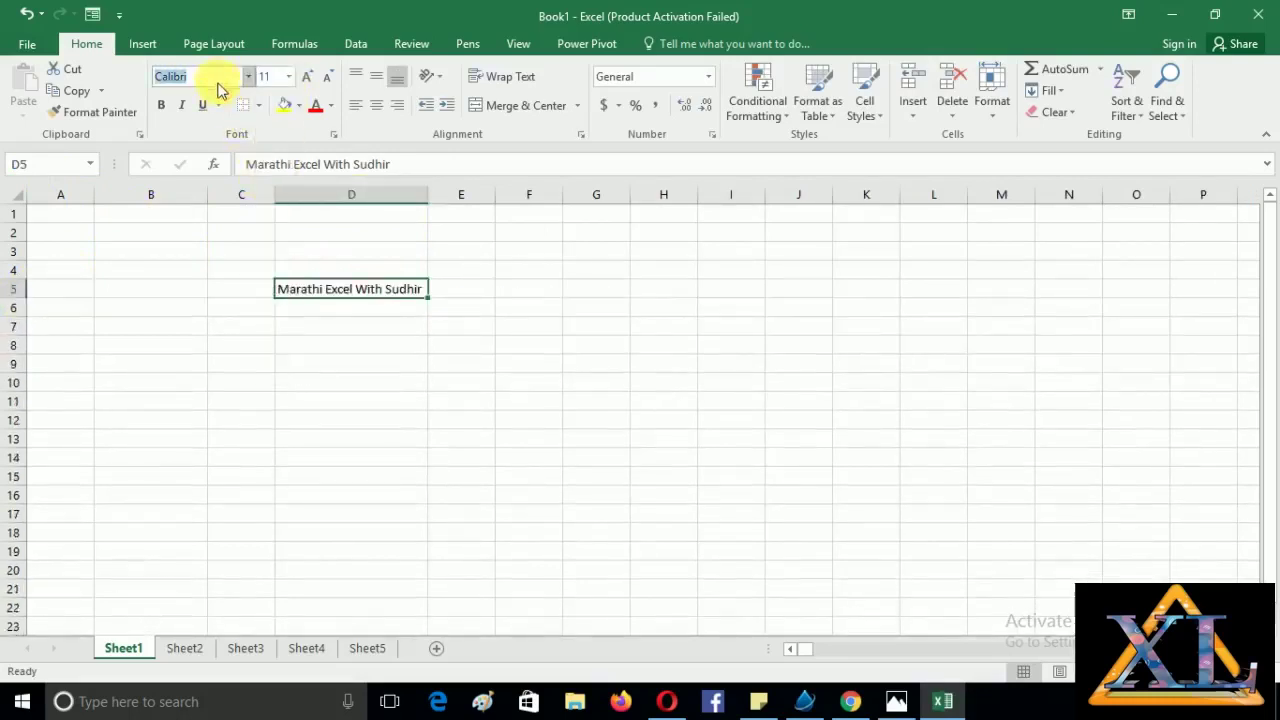
{"action": "left_click", "coordinate": [289, 78]}
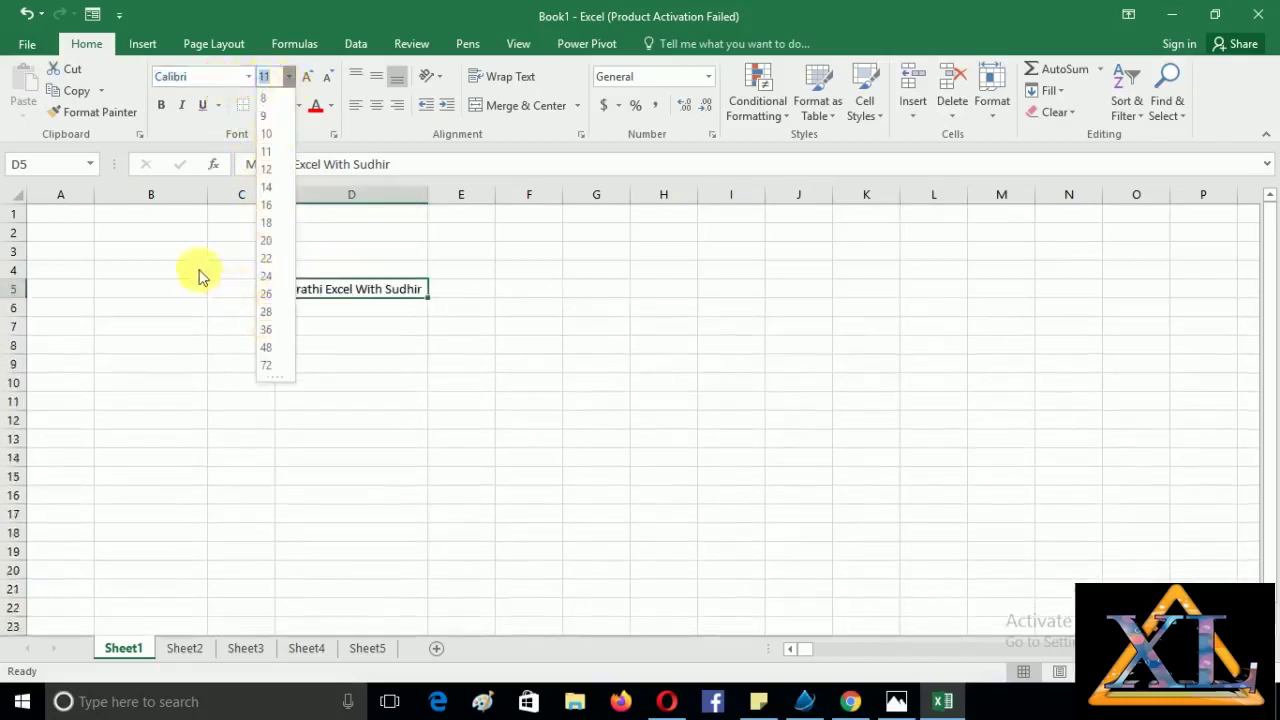
{"action": "left_click", "coordinate": [325, 298]}
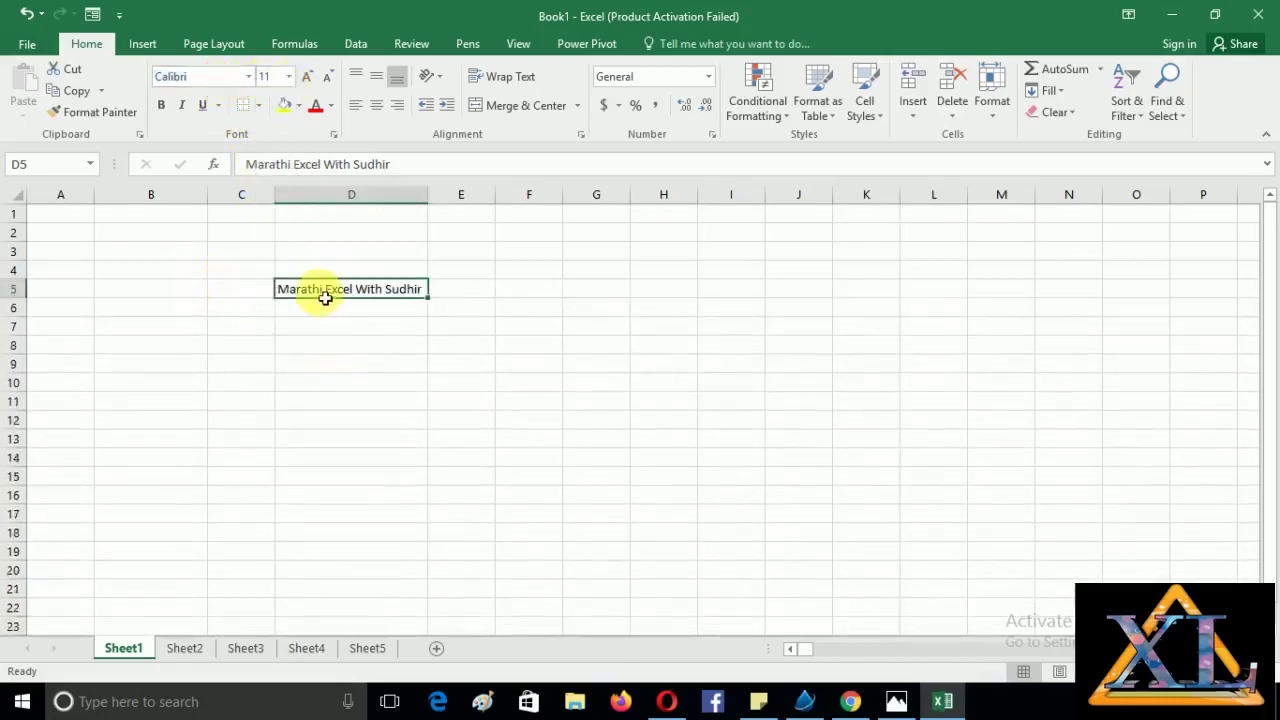
{"action": "left_click", "coordinate": [289, 77]}
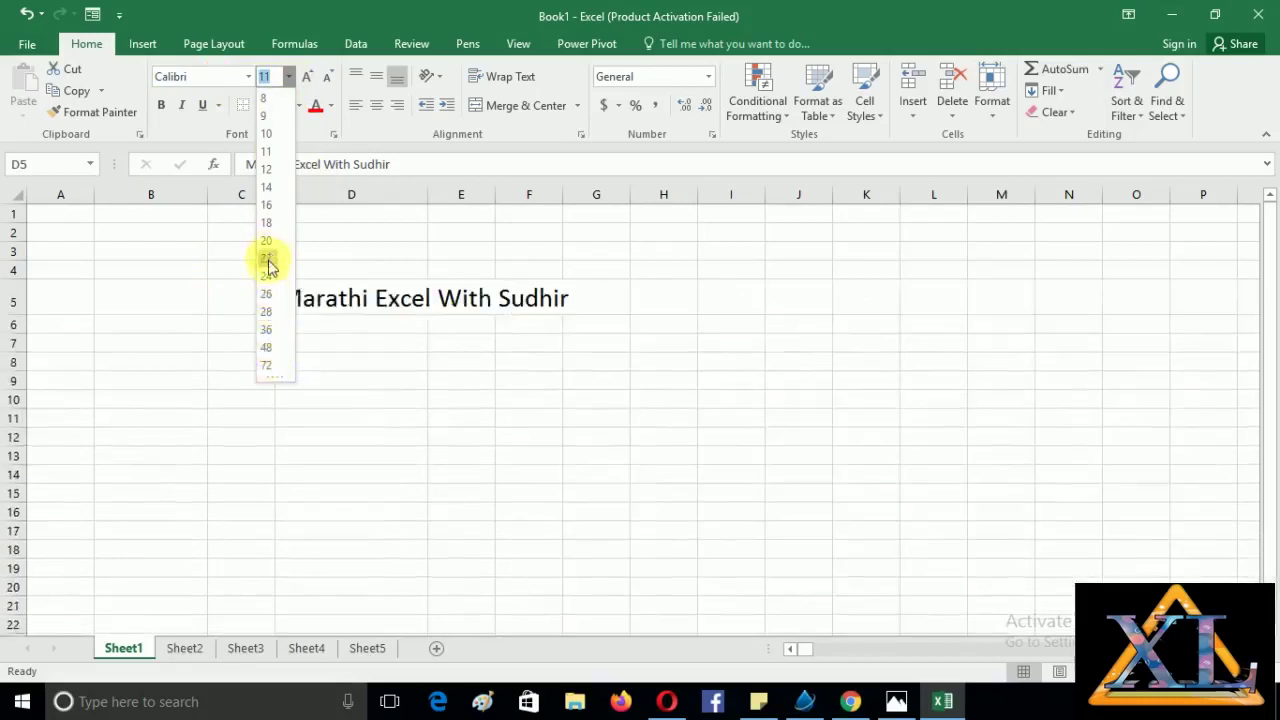
{"action": "left_click", "coordinate": [268, 348]}
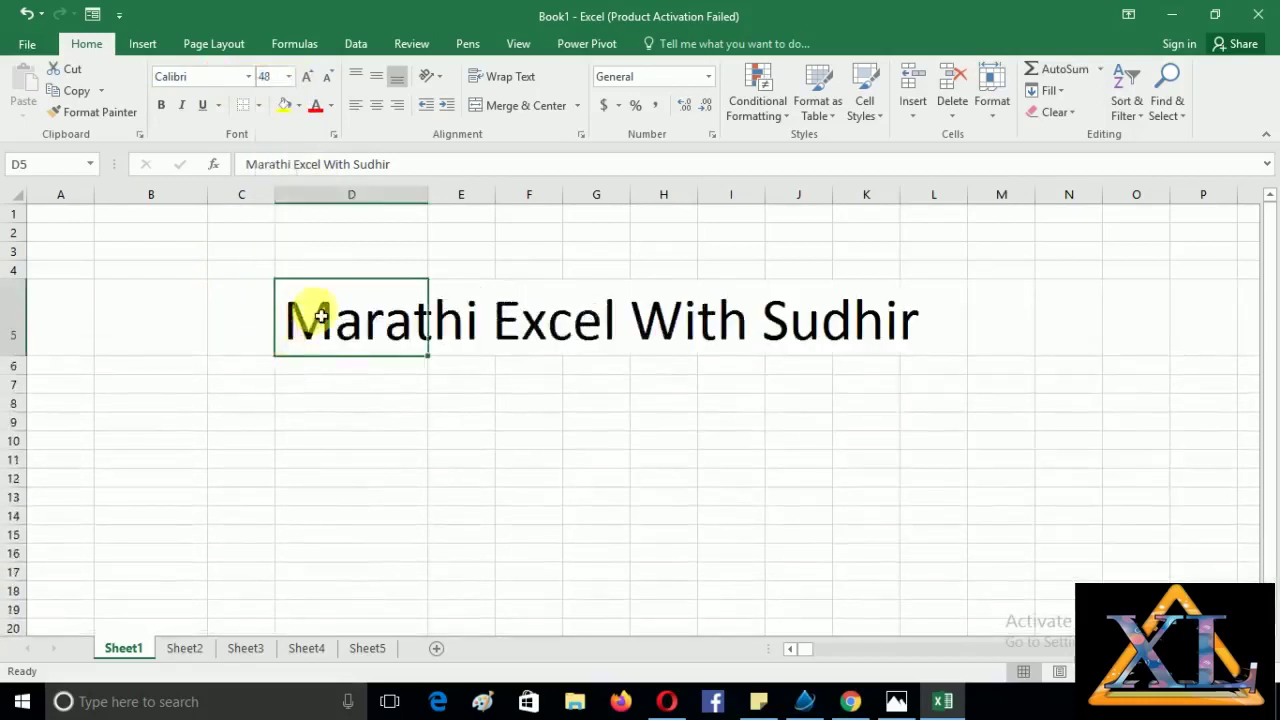
Change the font of the title in D5 to Algerian.
{"action": "left_click", "coordinate": [250, 78]}
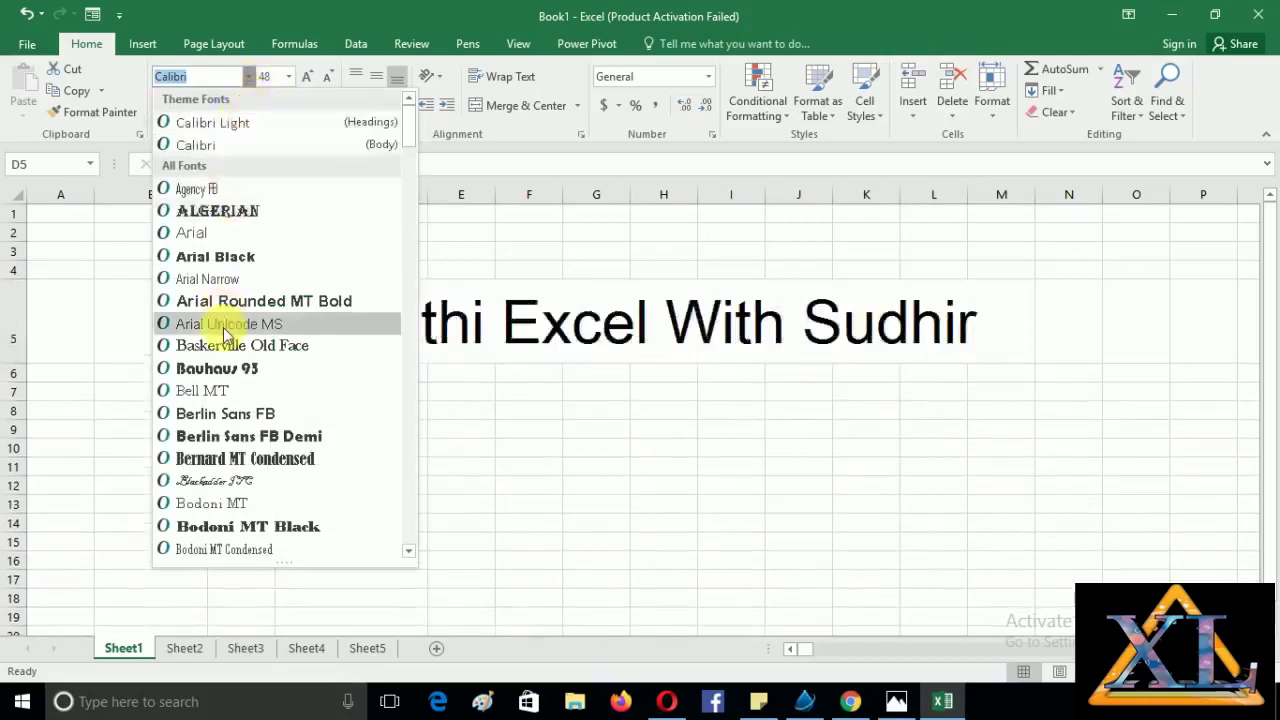
{"action": "left_click", "coordinate": [222, 211]}
{"action": "left_click", "coordinate": [349, 472]}
Apply a thick outside border around the title across cells D5 to O5.
{"action": "left_click_drag", "start_coordinate": [341, 352], "coordinate": [1143, 331]}
{"action": "left_click", "coordinate": [258, 105]}
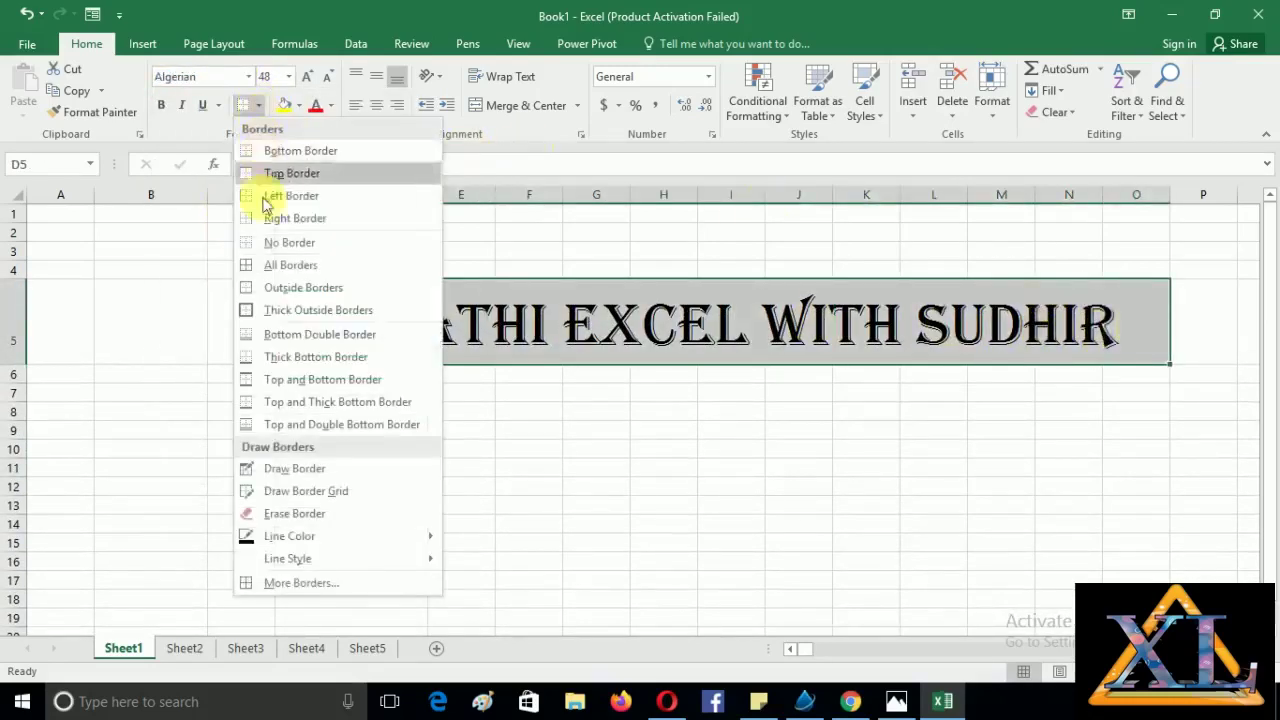
{"action": "left_click", "coordinate": [252, 311]}
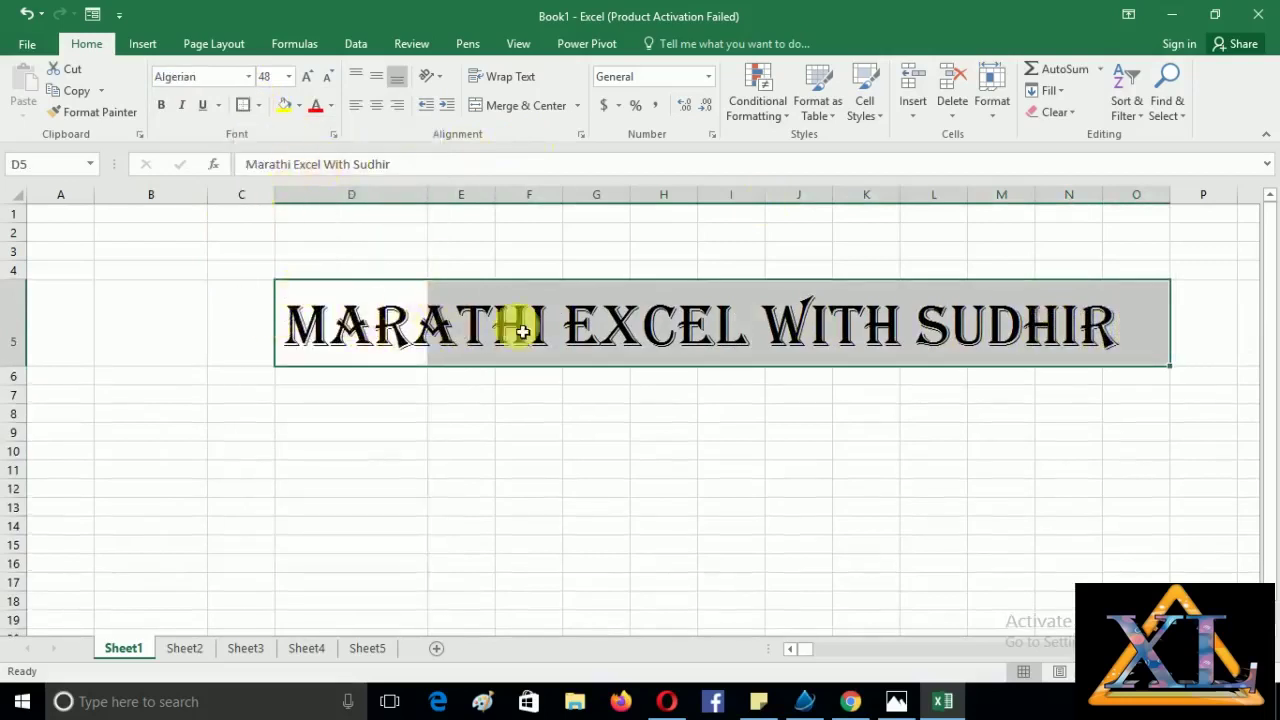
{"action": "left_click", "coordinate": [745, 416]}
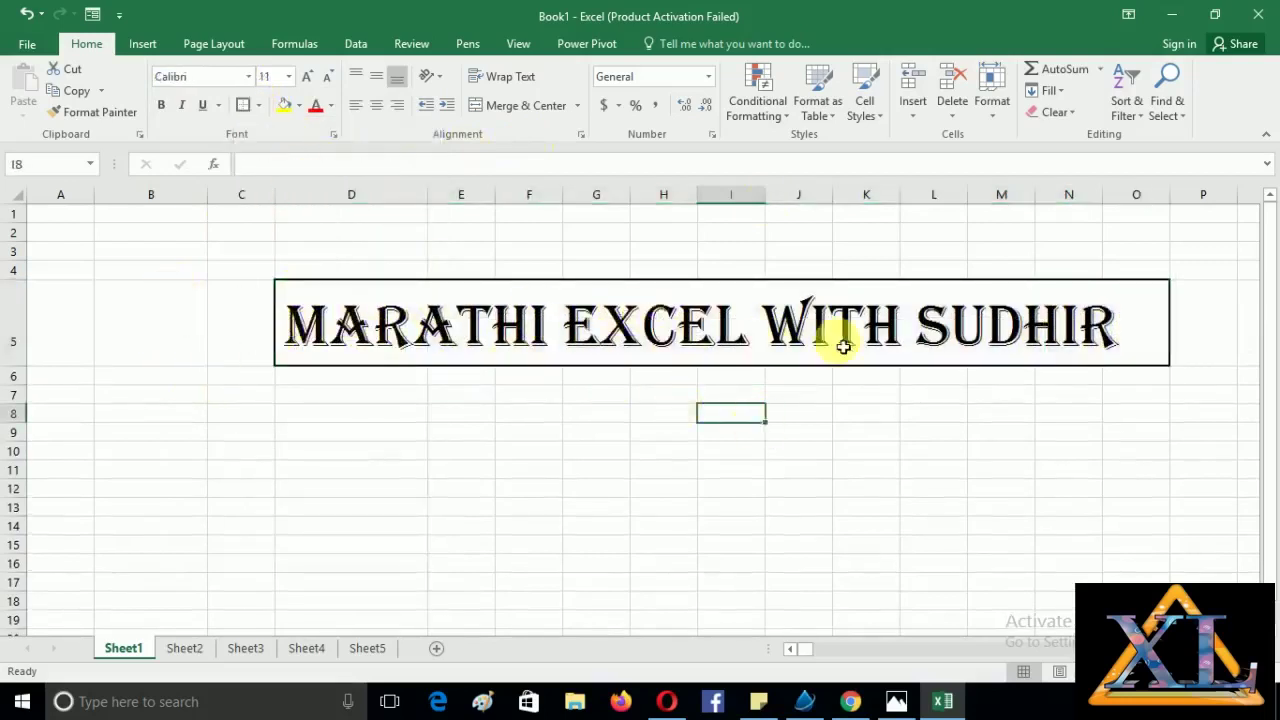
Fill the bordered title range D5 to O5 with yellow.
{"action": "left_click", "coordinate": [340, 297]}
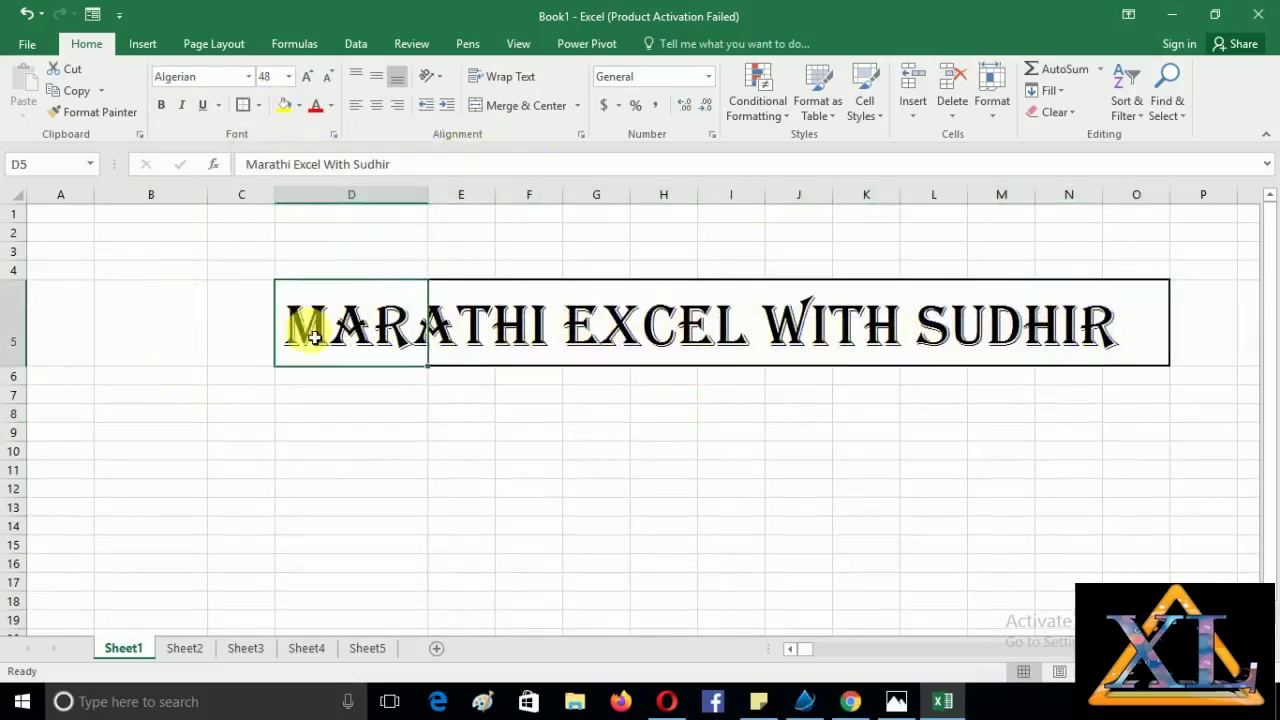
{"action": "left_click_drag", "start_coordinate": [313, 309], "coordinate": [1155, 347]}
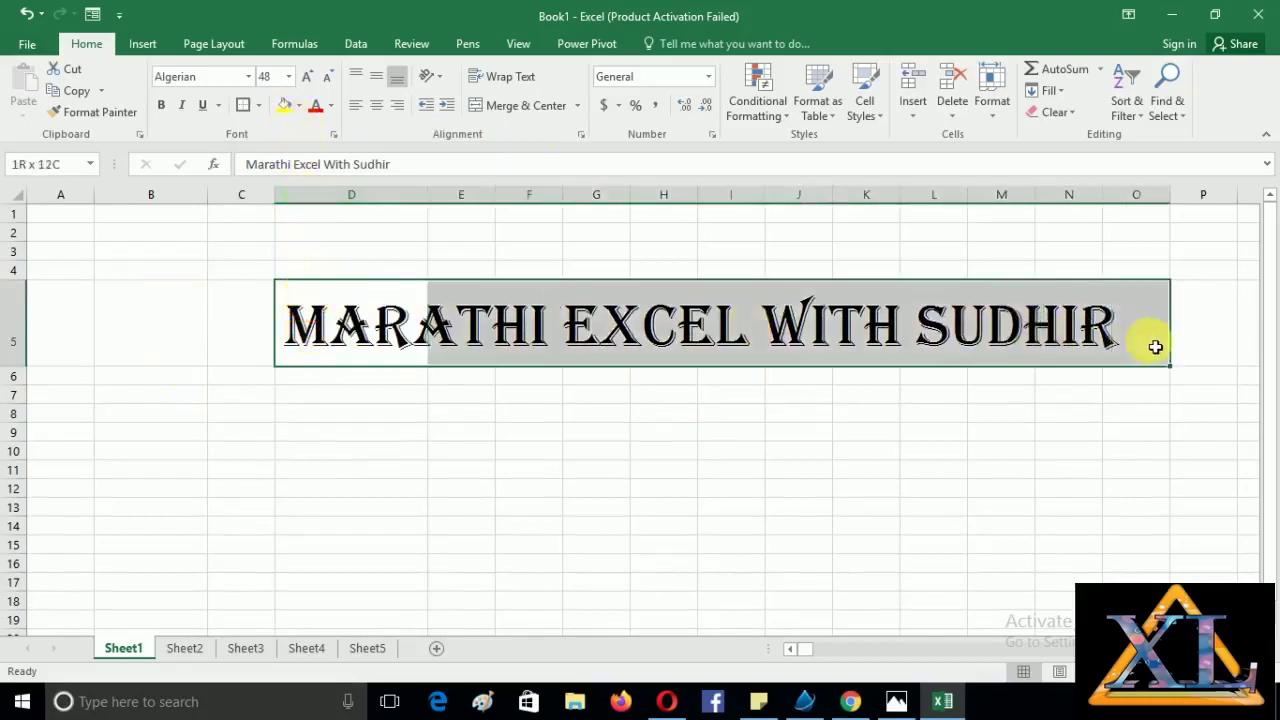
{"action": "left_click", "coordinate": [284, 110]}
{"action": "left_click", "coordinate": [331, 400]}
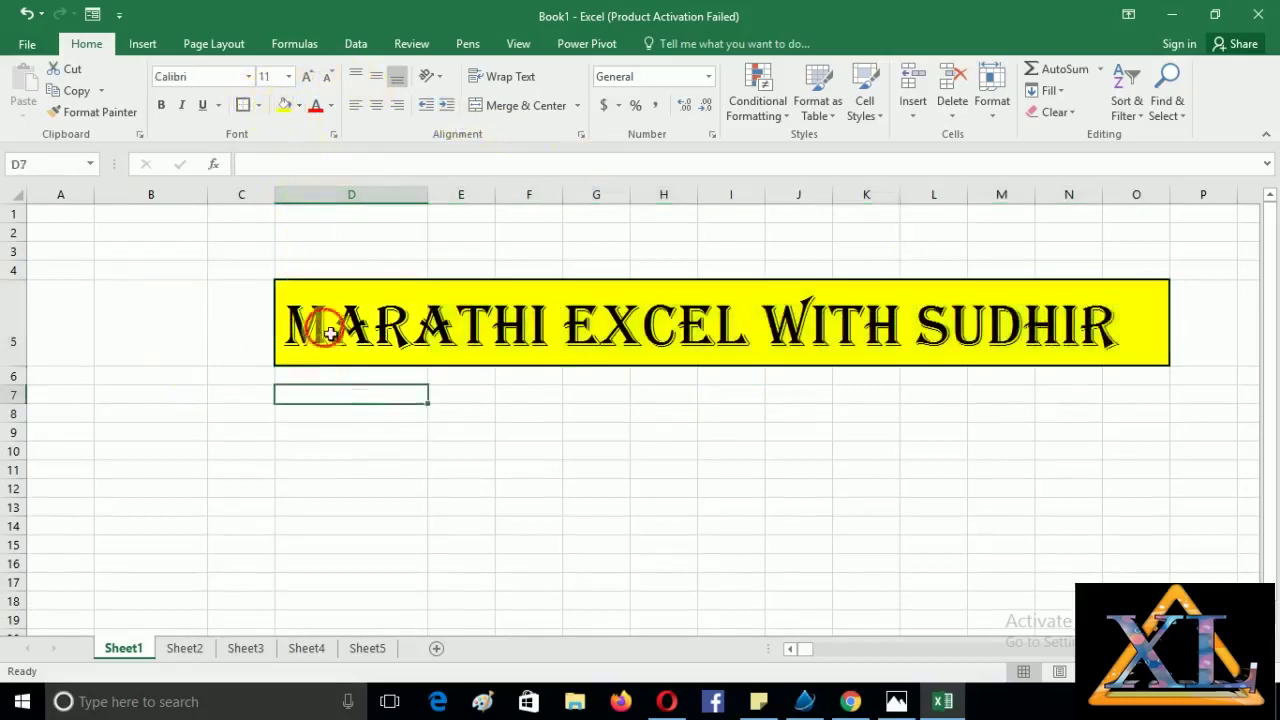
Set the title's font colour to black across the yellow range in row 5.
{"action": "left_click_drag", "start_coordinate": [320, 323], "coordinate": [1108, 343]}
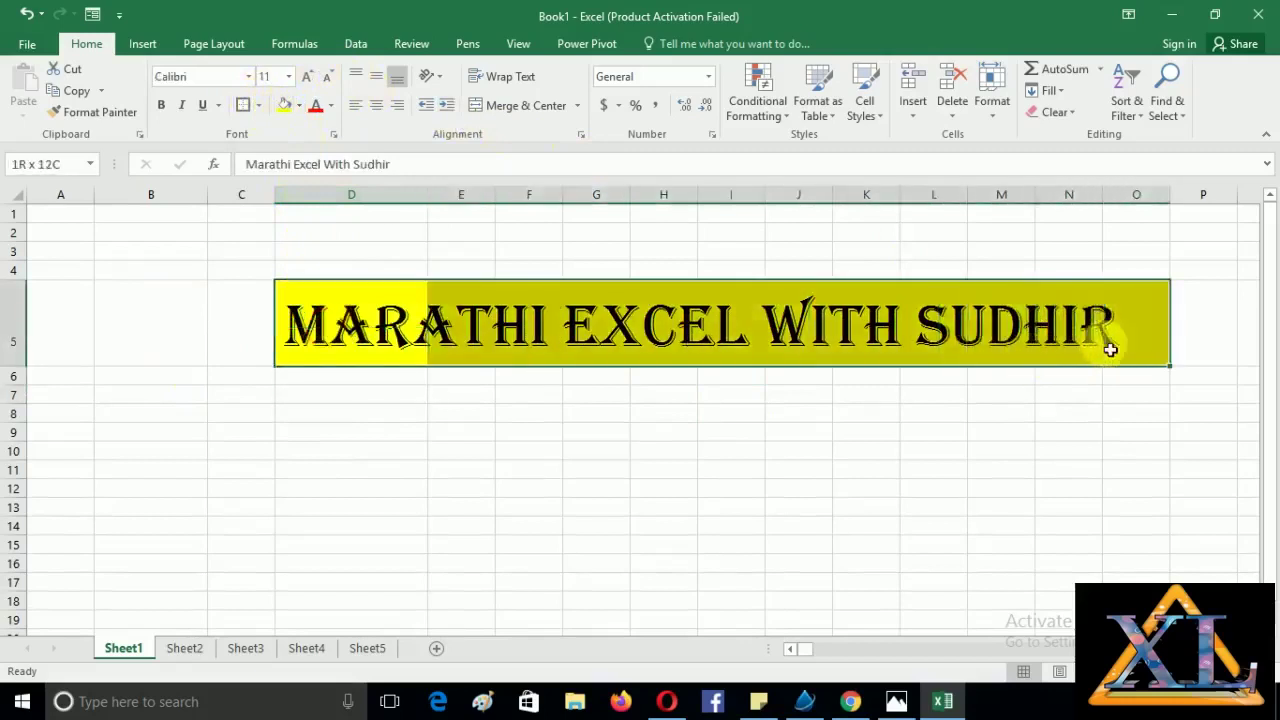
{"action": "left_click", "coordinate": [331, 106]}
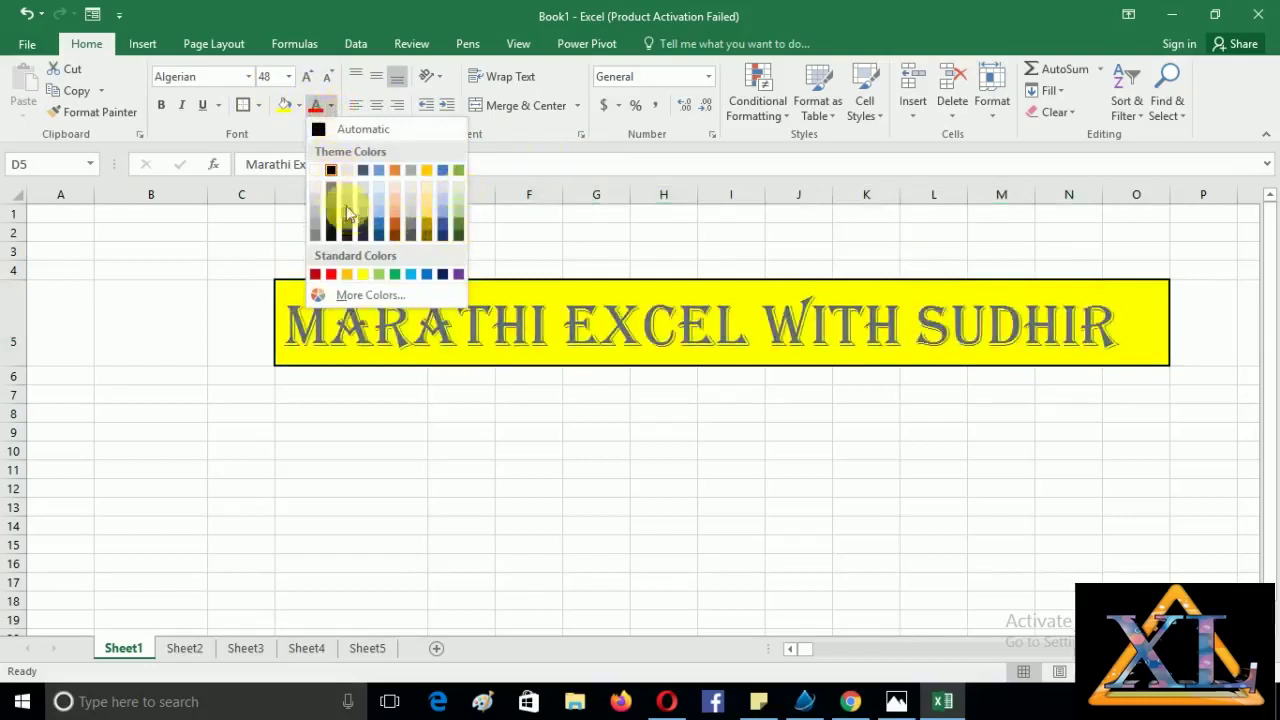
{"action": "left_click", "coordinate": [332, 176]}
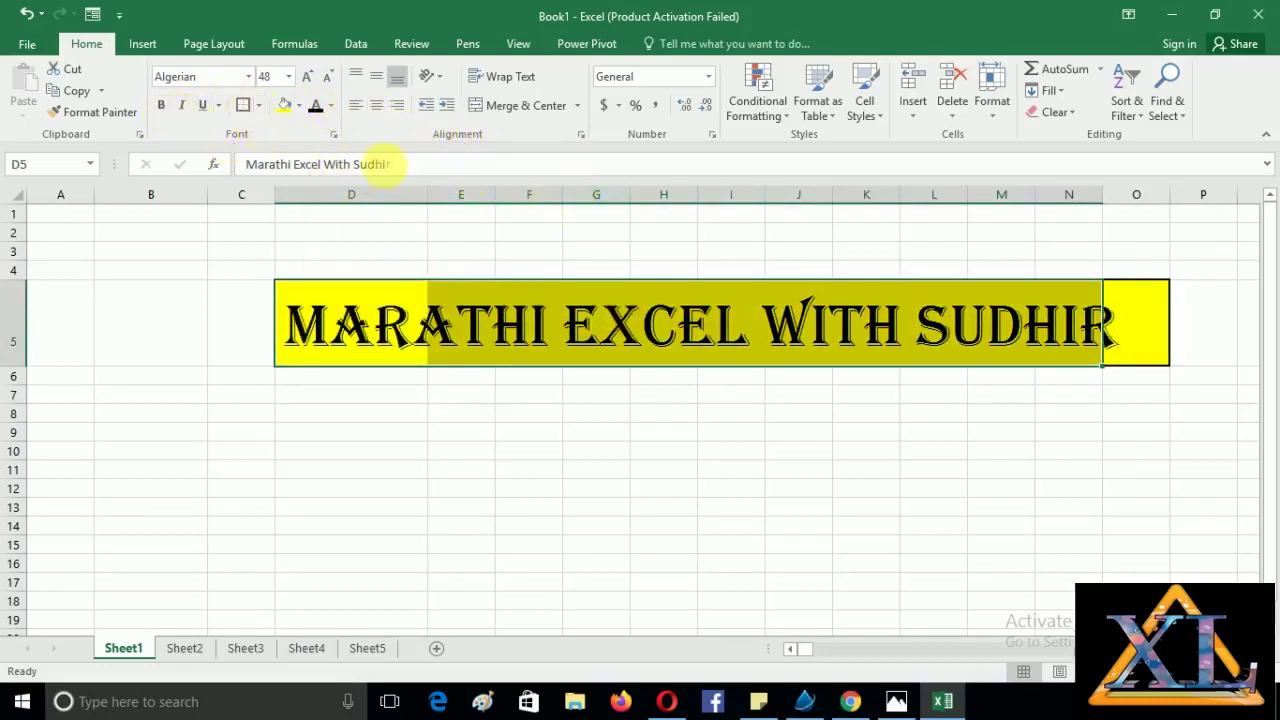
Try centre, left and right alignment on the title, and return it to left alignment.
{"action": "left_click", "coordinate": [374, 108]}
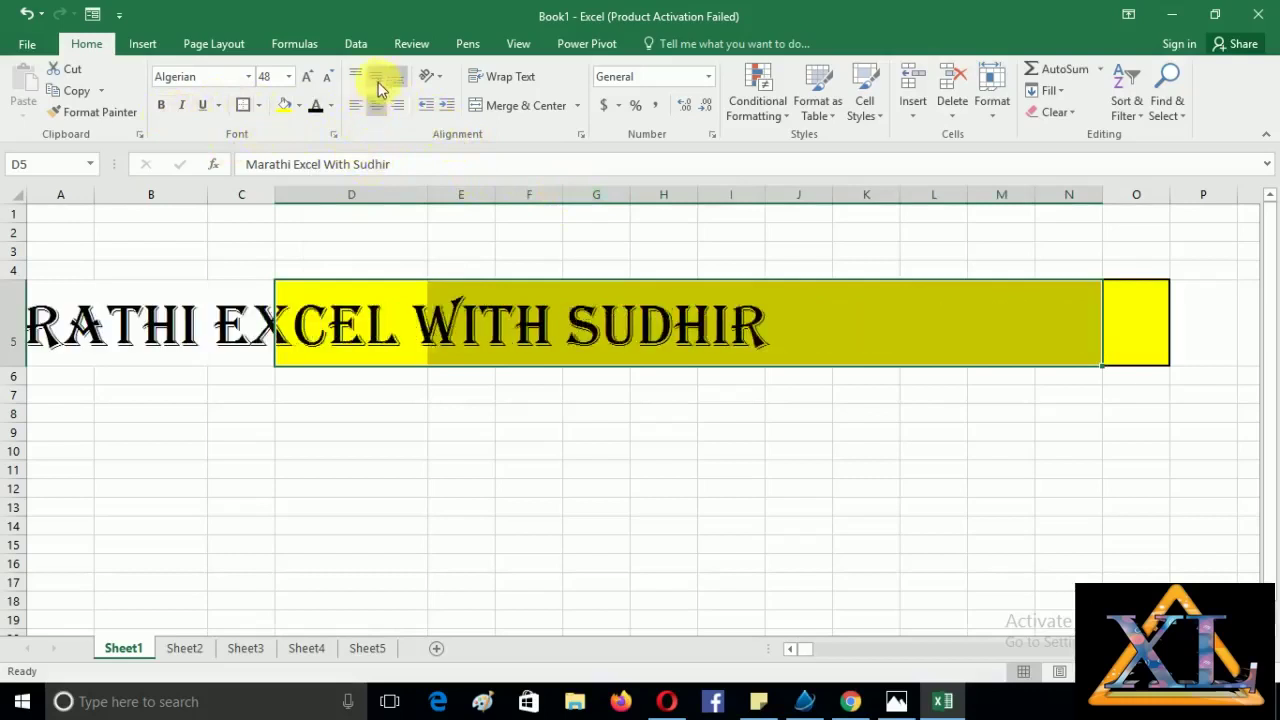
{"action": "left_click", "coordinate": [356, 106]}
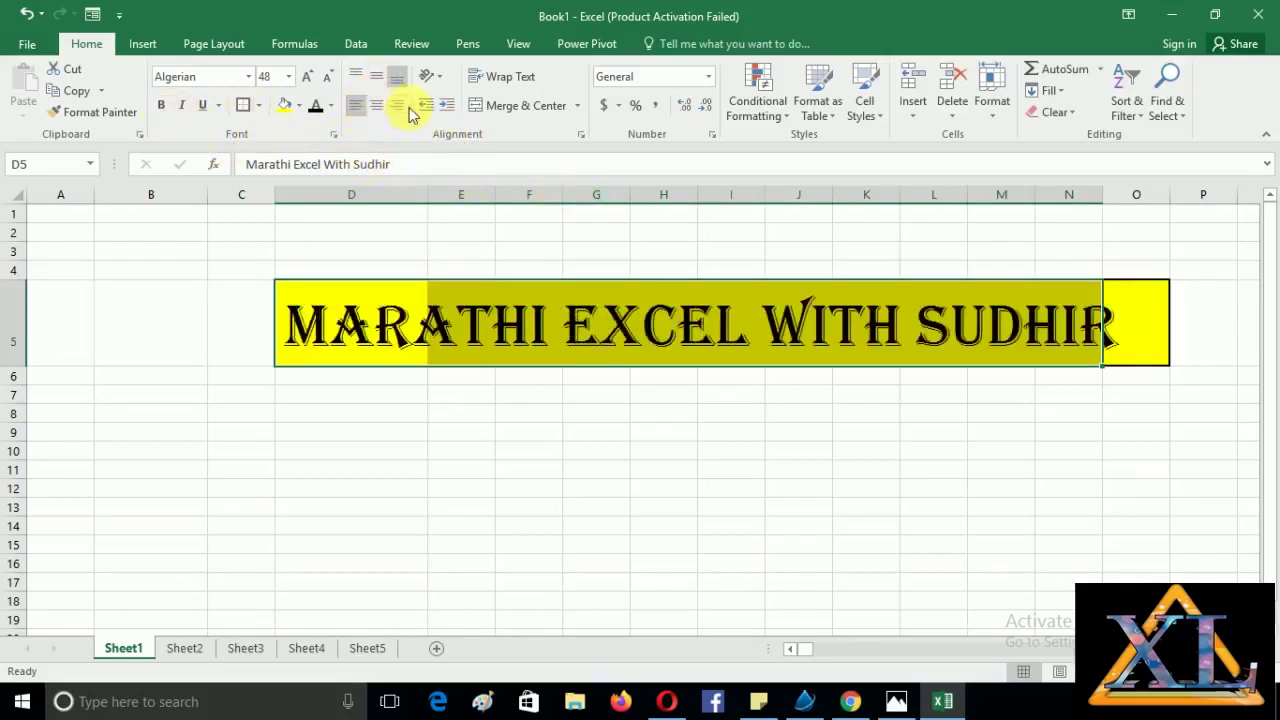
{"action": "left_click", "coordinate": [398, 107]}
{"action": "left_click", "coordinate": [377, 106]}
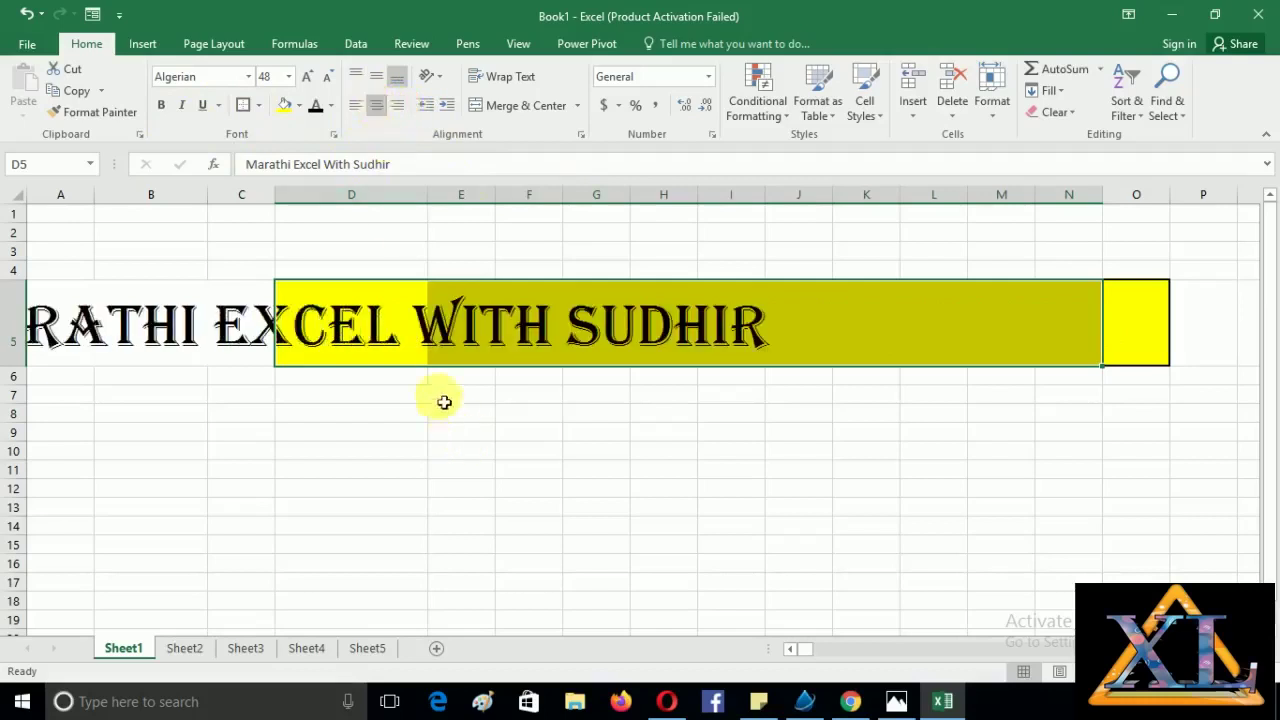
{"action": "left_click", "coordinate": [356, 106]}
{"action": "left_click", "coordinate": [420, 398]}
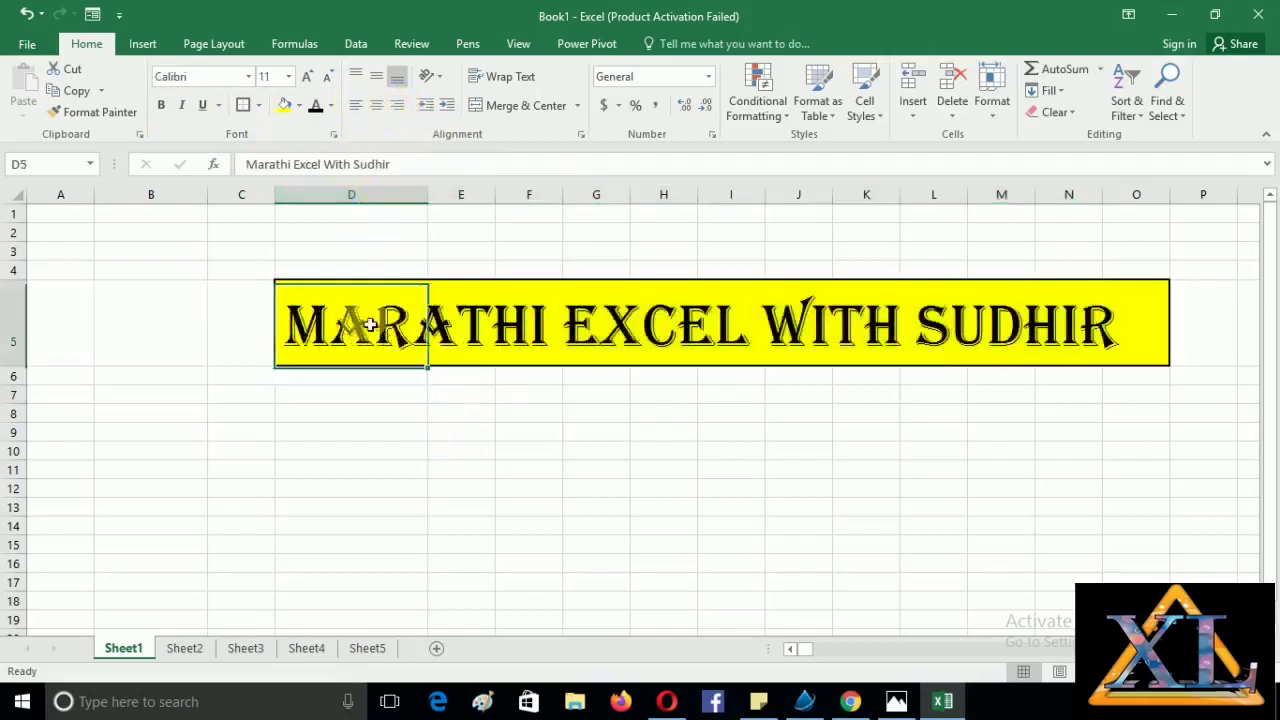
Merge and centre the title across cells D5 to O5.
{"action": "left_click_drag", "start_coordinate": [357, 320], "coordinate": [1136, 336]}
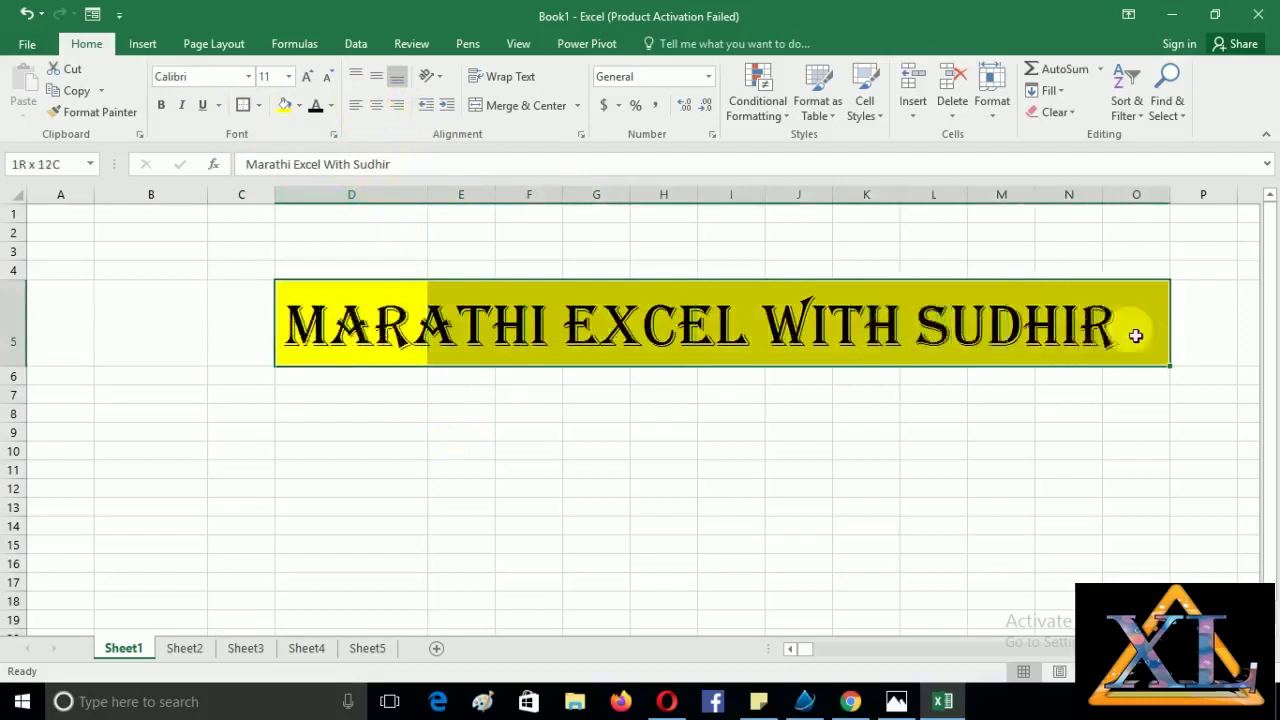
{"action": "left_click", "coordinate": [515, 106]}
{"action": "left_click", "coordinate": [700, 395]}
Preview other fonts on the merged title in row 5 and close the font list without applying one.
{"action": "left_click", "coordinate": [675, 340]}
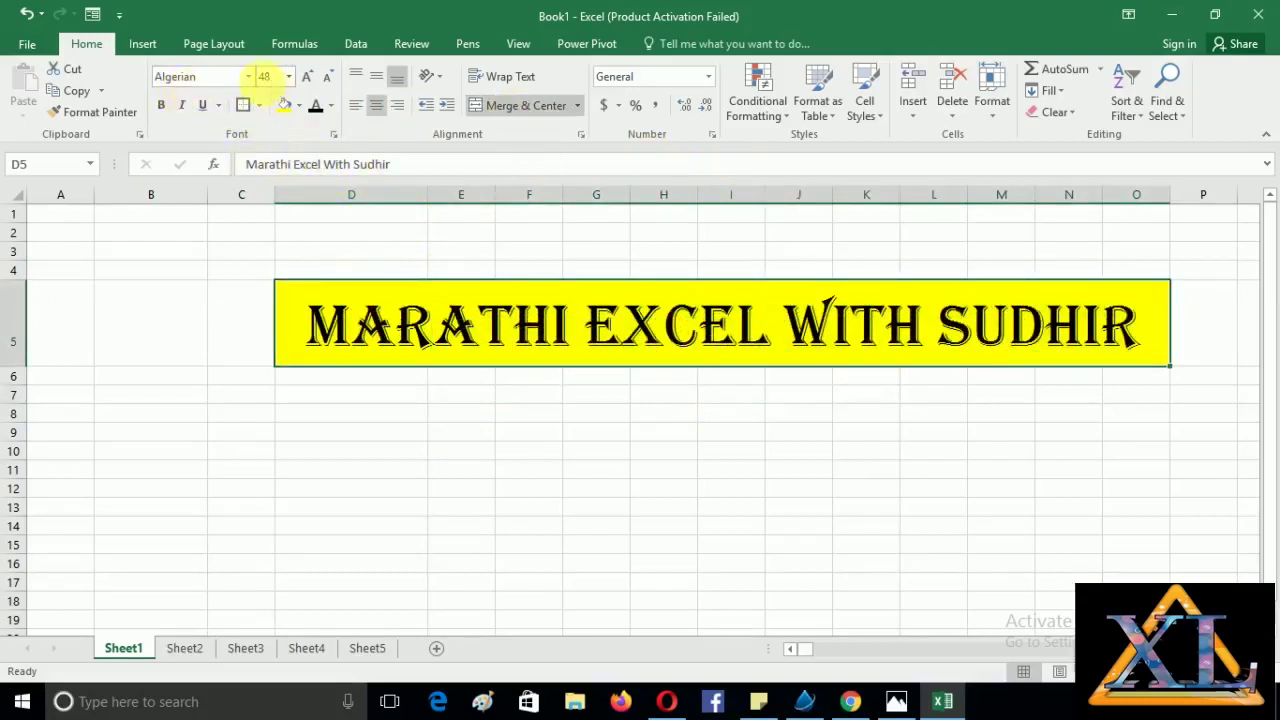
{"action": "left_click", "coordinate": [248, 80]}
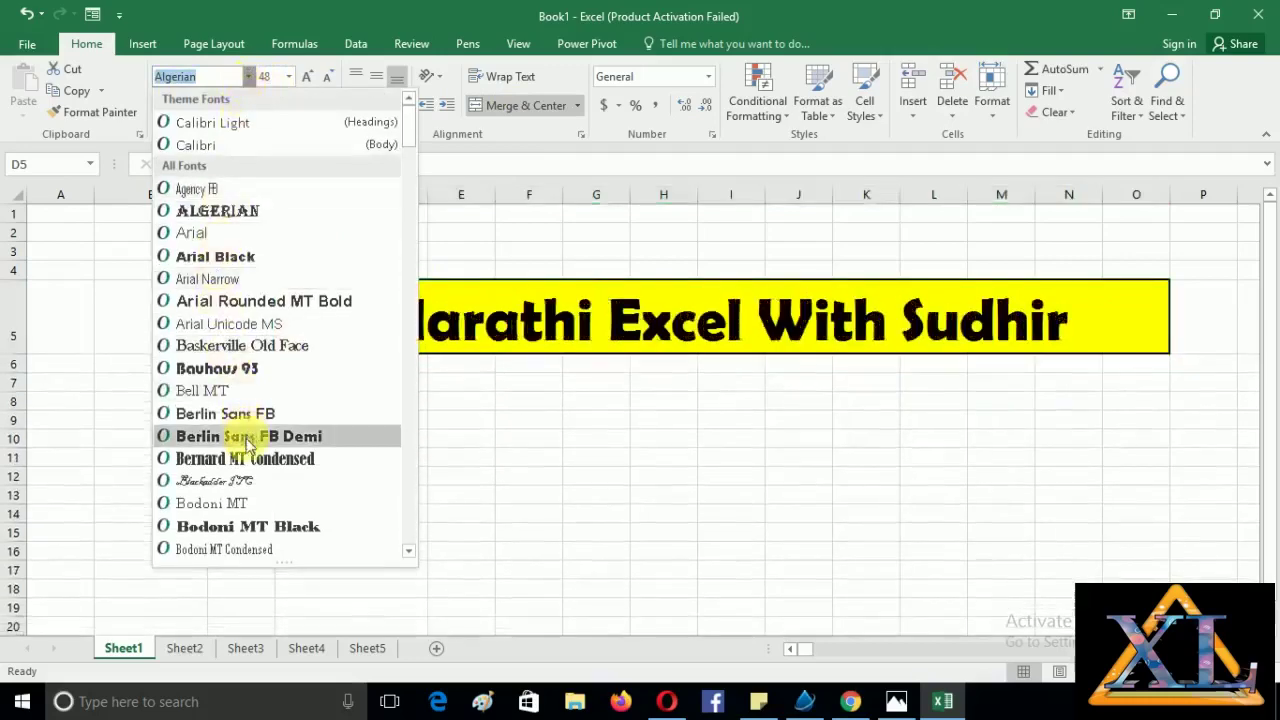
{"action": "scroll", "coordinate": [247, 450], "scroll_direction": "down", "scroll_amount": 9}
{"action": "scroll", "coordinate": [248, 460], "scroll_direction": "down", "scroll_amount": 20}
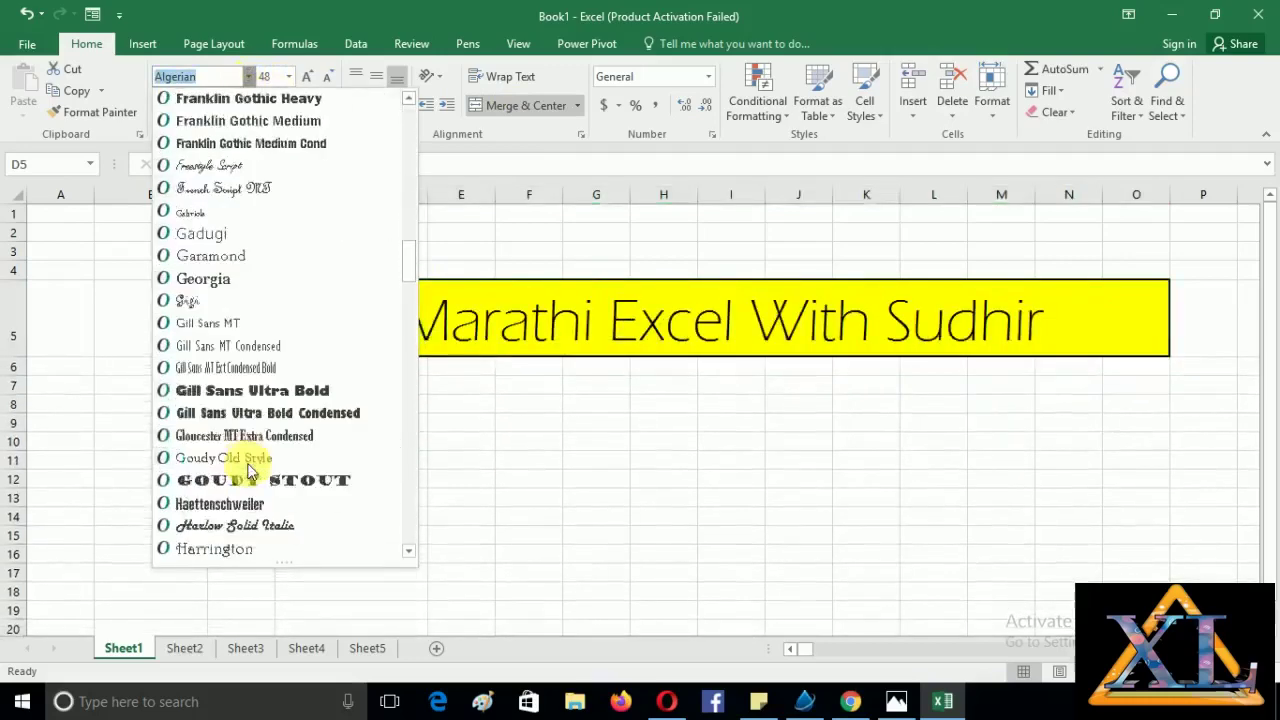
{"action": "scroll", "coordinate": [248, 468], "scroll_direction": "down", "scroll_amount": 8}
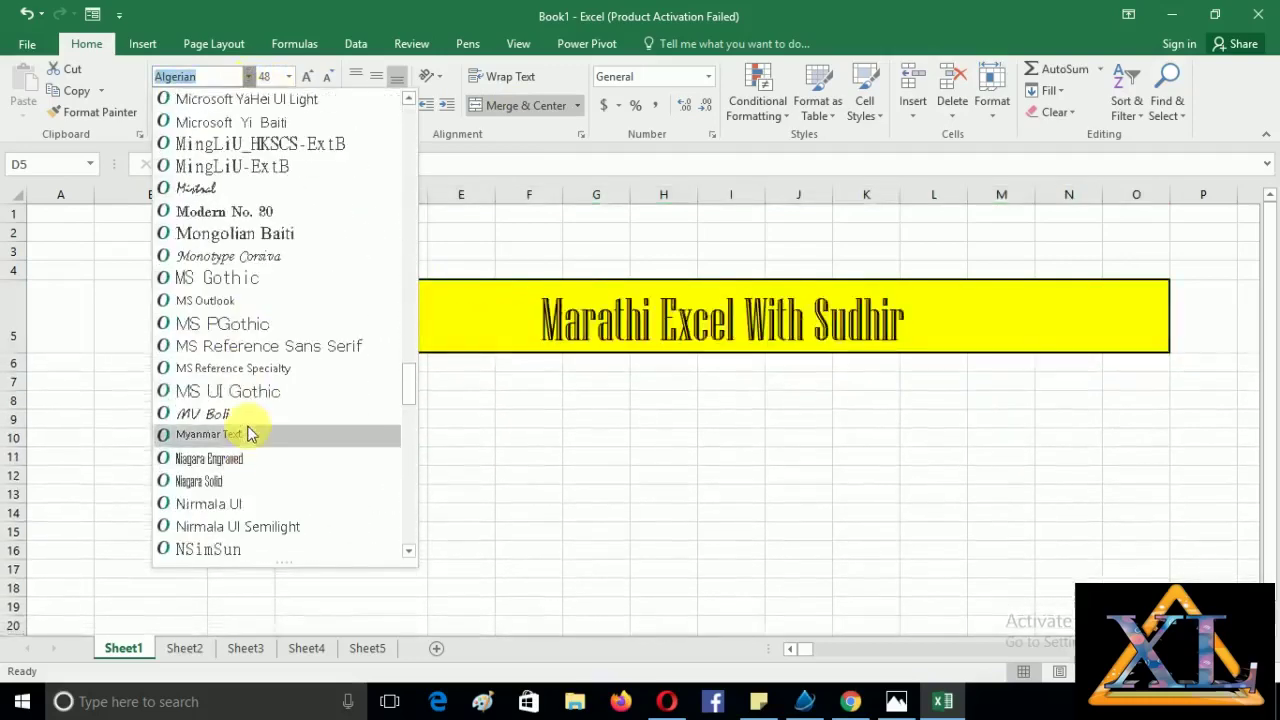
{"action": "scroll", "coordinate": [265, 453], "scroll_direction": "down", "scroll_amount": 15}
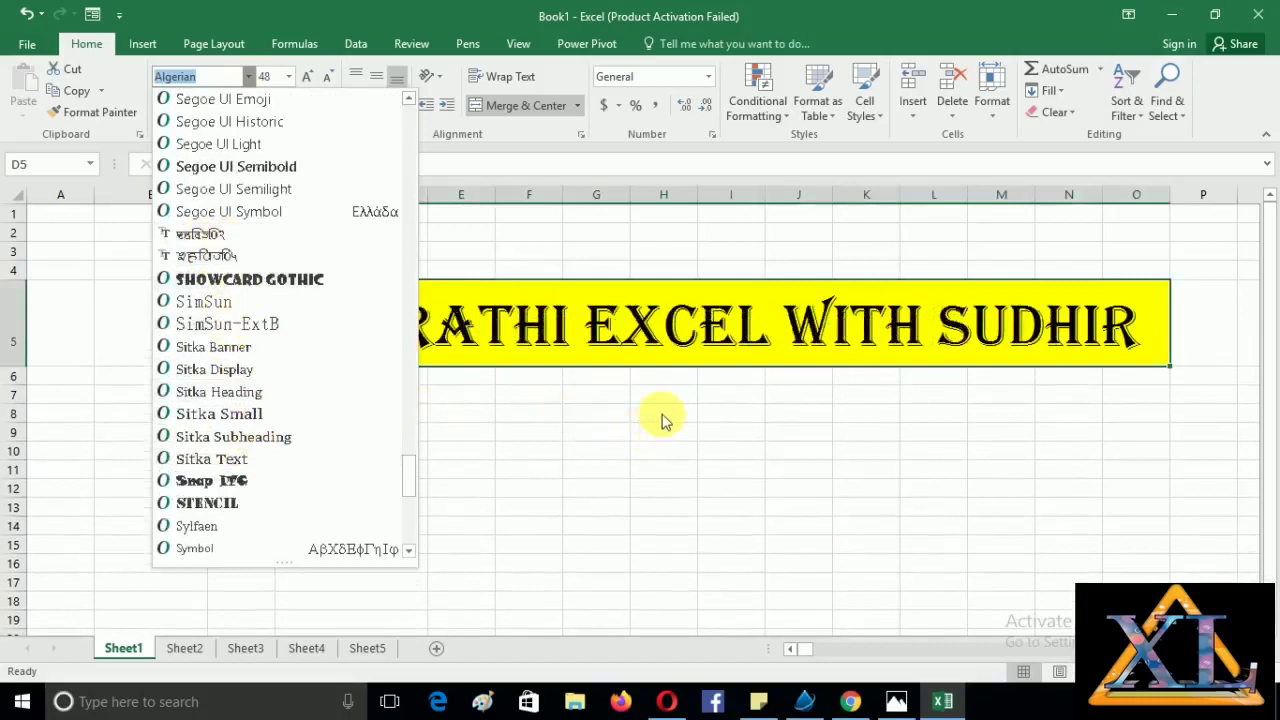
{"action": "left_click", "coordinate": [663, 420]}
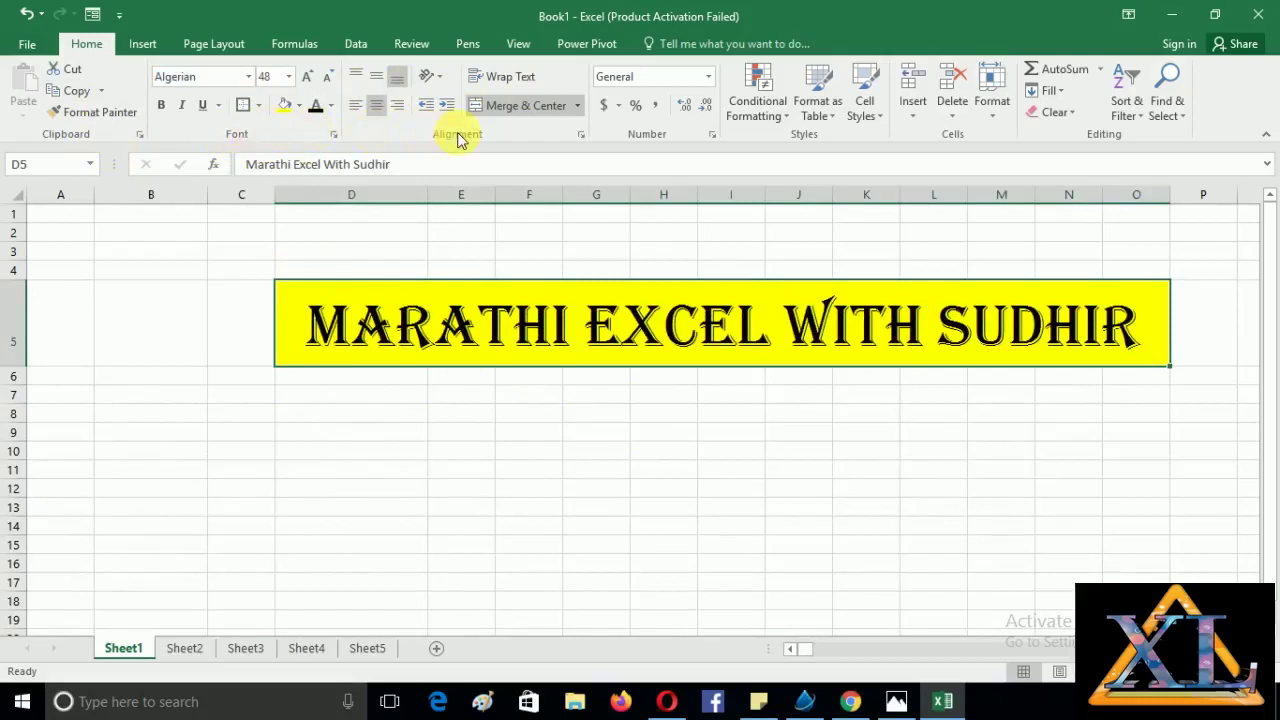
Examine the Custom, Special and Text number formats in Format Cells for the whole sheet, and close it without changes.
{"action": "left_click", "coordinate": [46, 210]}
{"action": "left_click", "coordinate": [20, 201]}
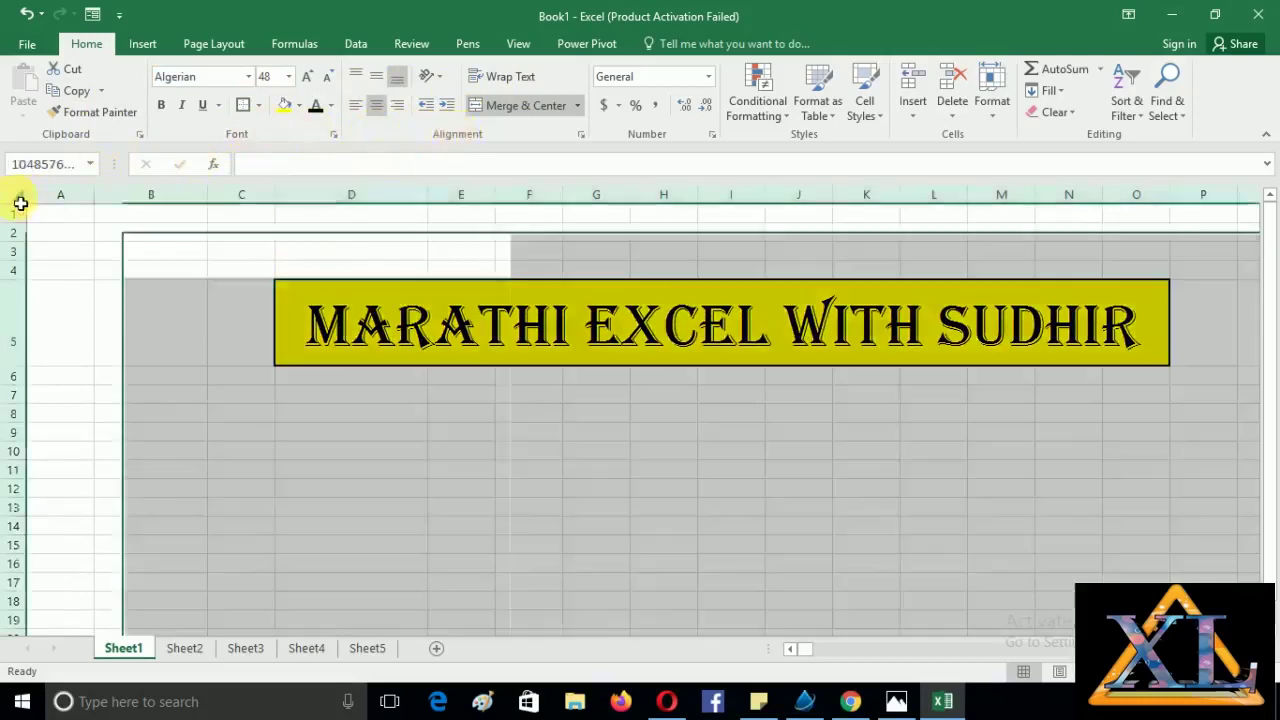
{"action": "right_click", "coordinate": [21, 202]}
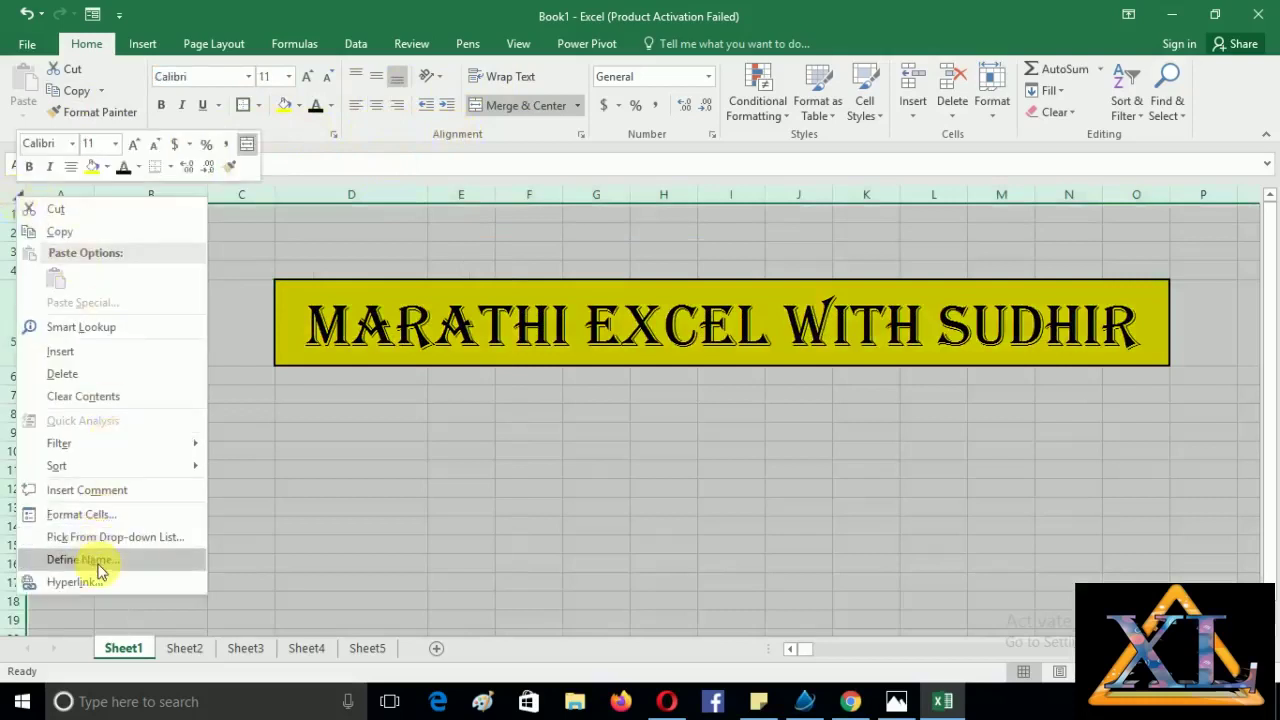
{"action": "left_click", "coordinate": [100, 515]}
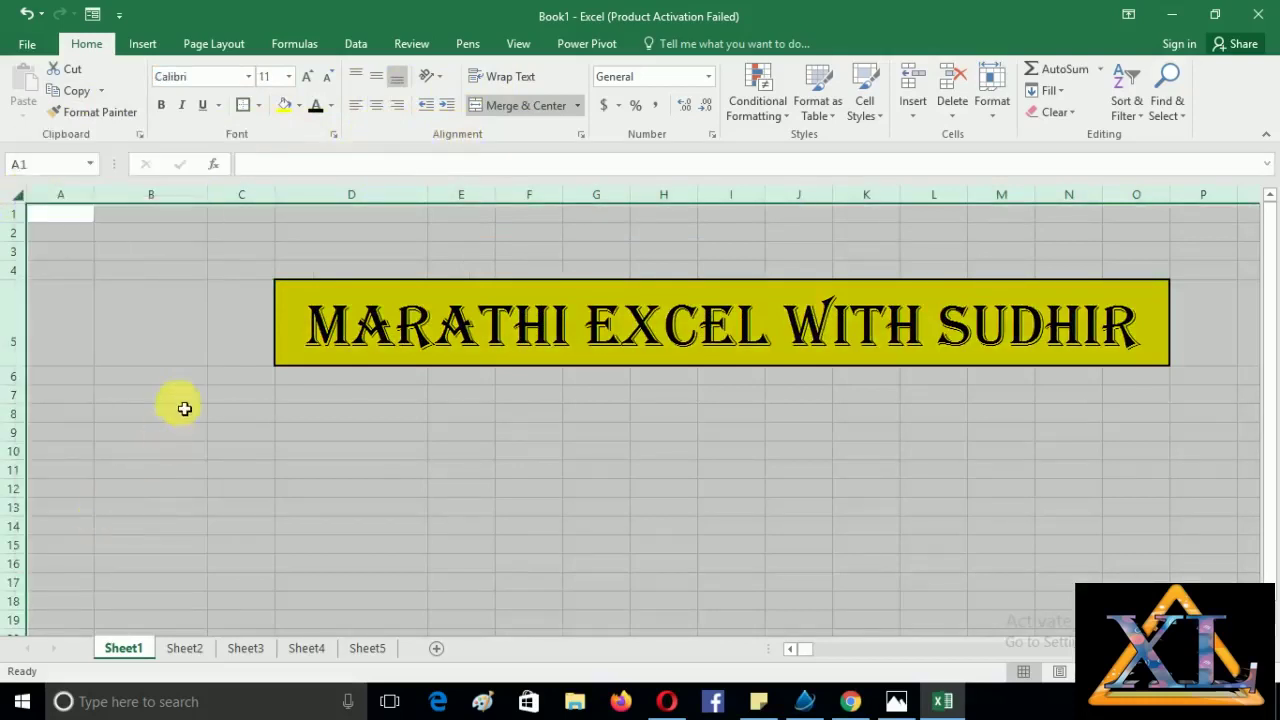
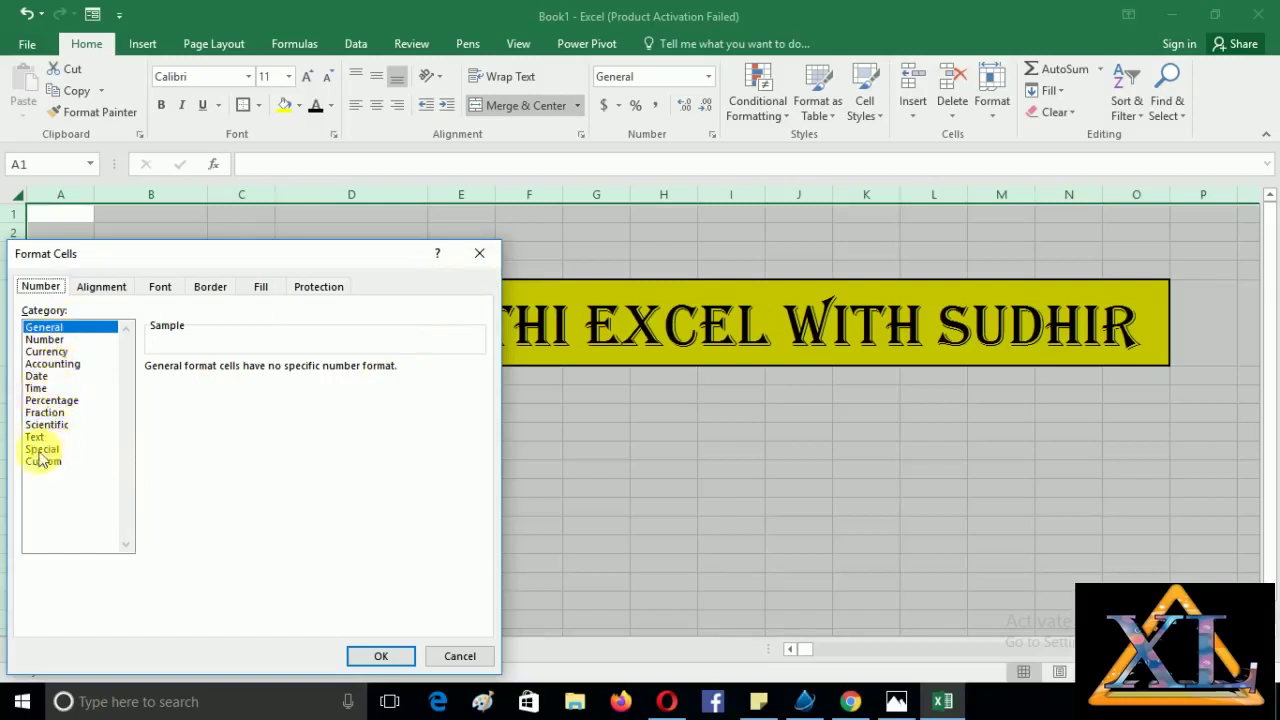
{"action": "left_click", "coordinate": [43, 463]}
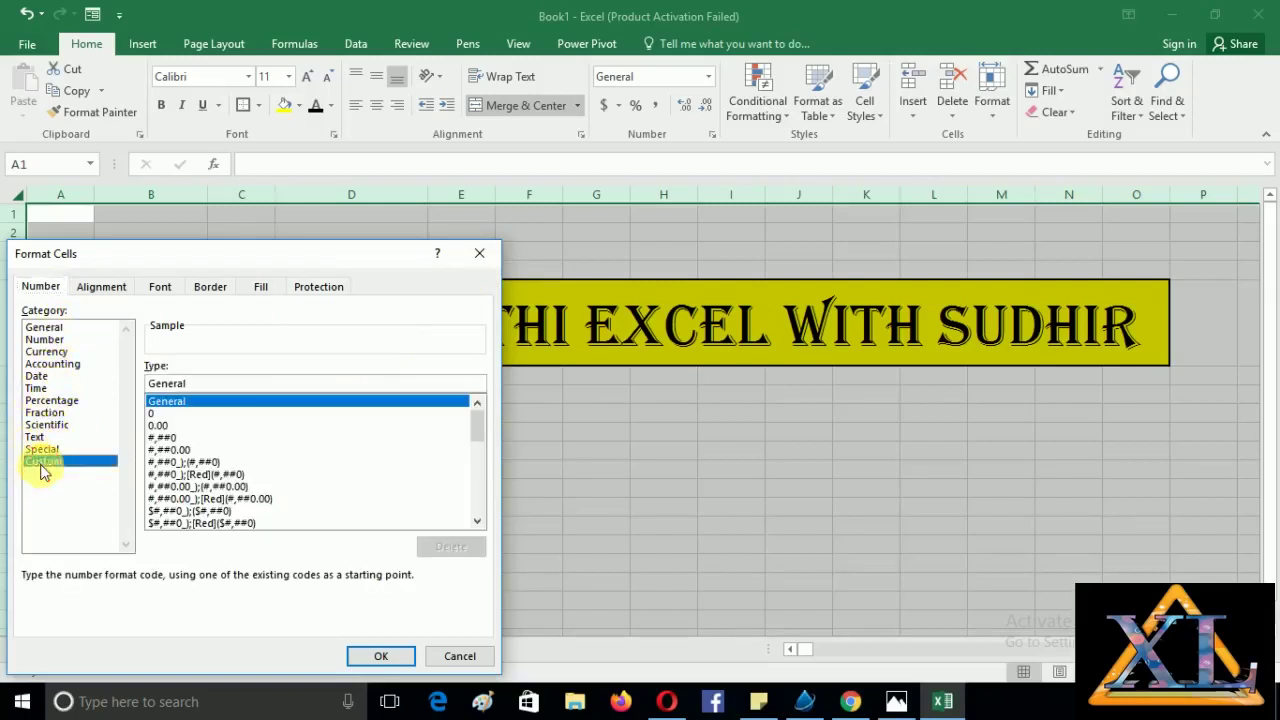
{"action": "left_click", "coordinate": [39, 449]}
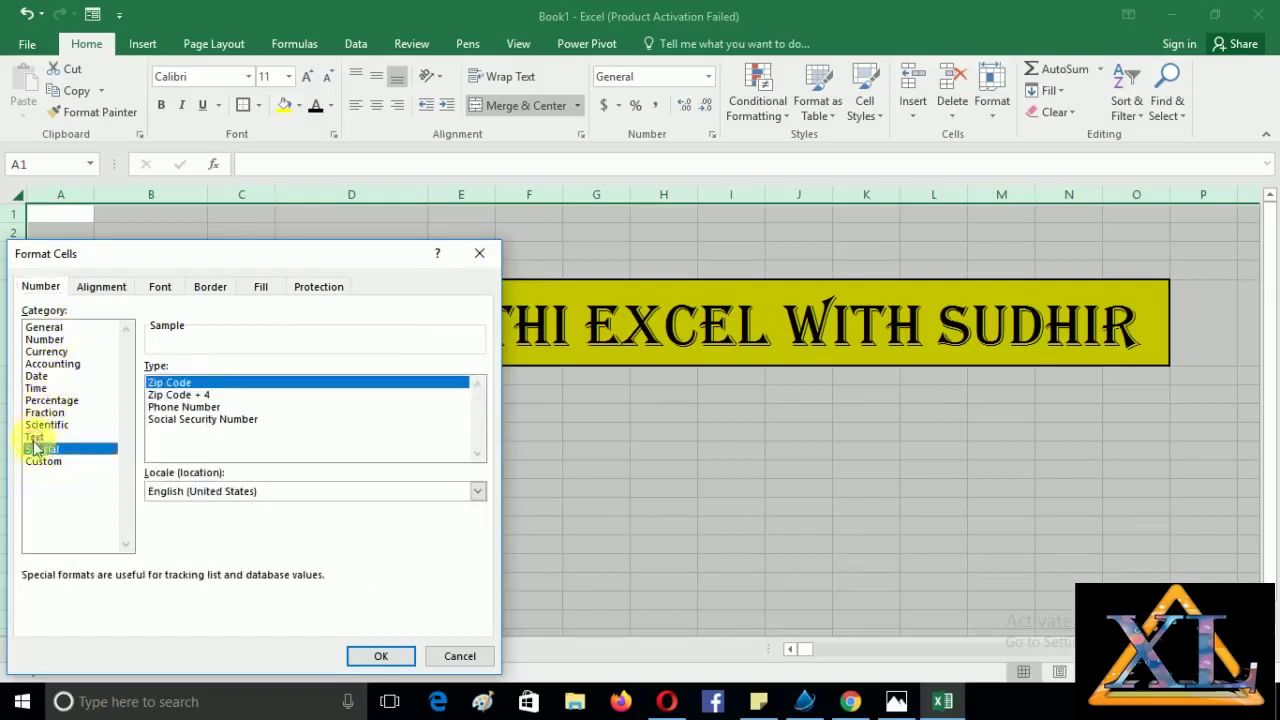
{"action": "left_click", "coordinate": [35, 437]}
{"action": "left_click", "coordinate": [43, 461]}
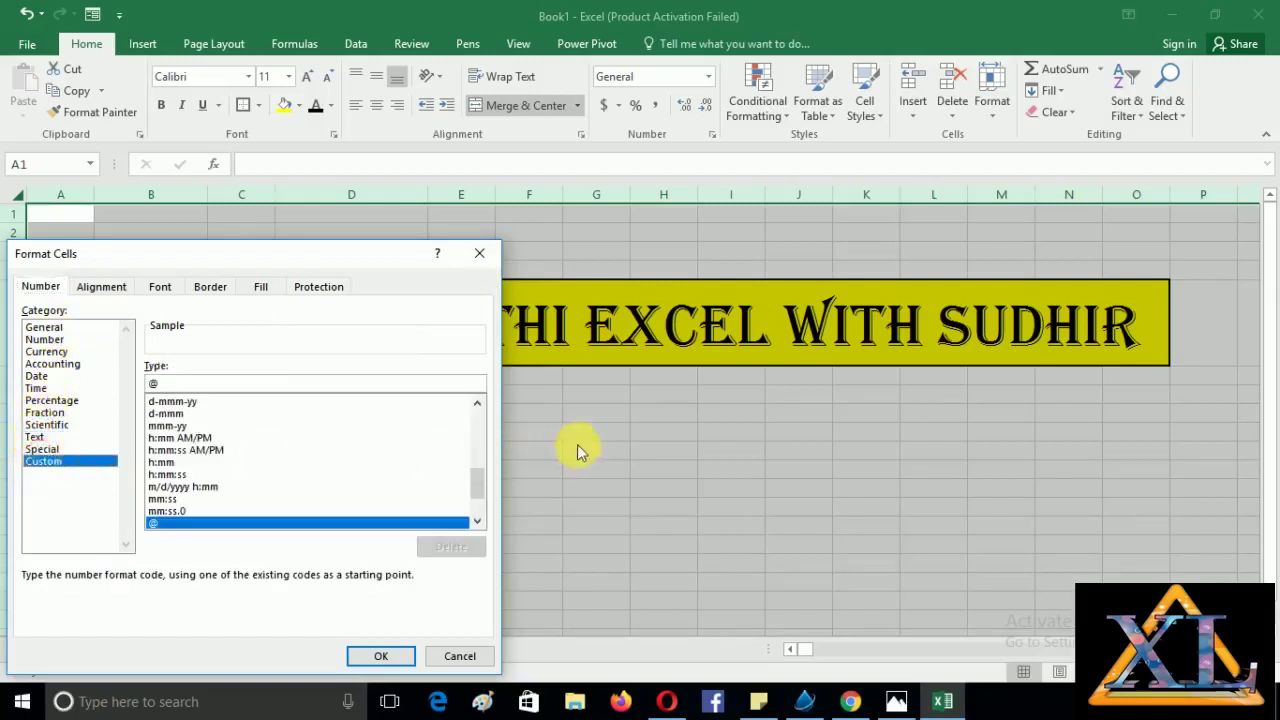
{"action": "left_click", "coordinate": [479, 253]}
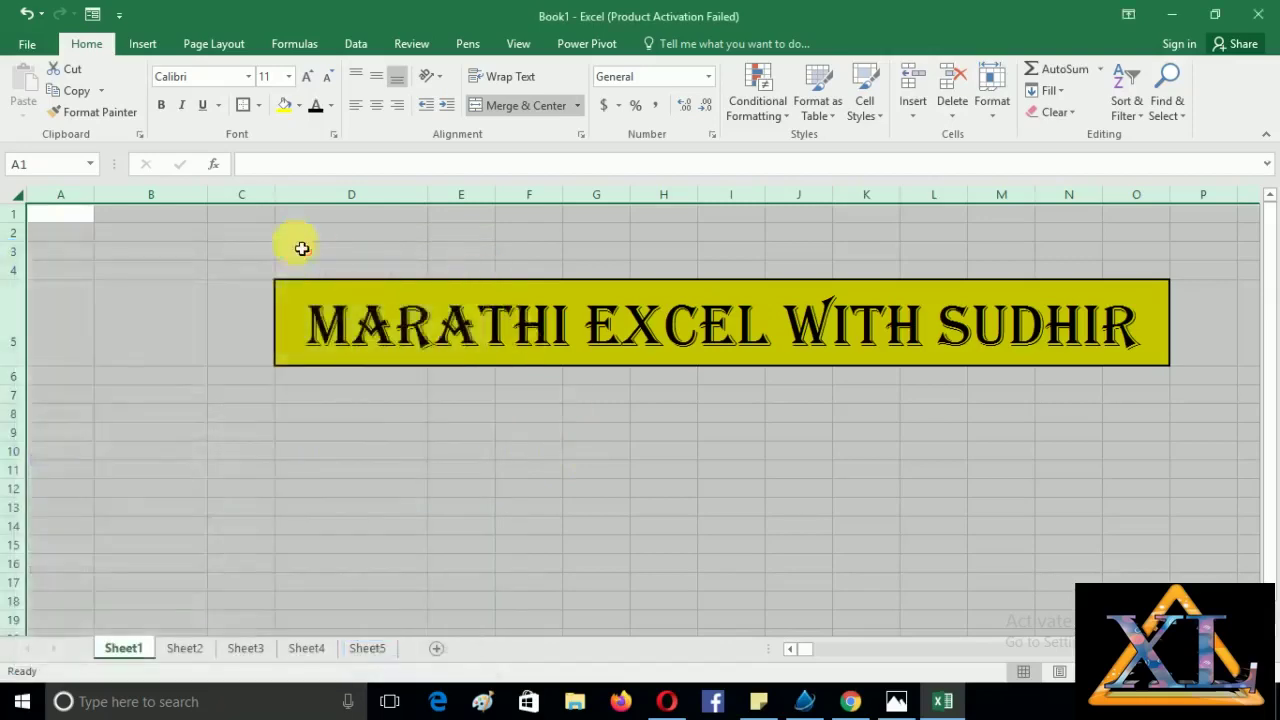
{"action": "left_click_drag", "start_coordinate": [299, 238], "coordinate": [305, 257]}
{"action": "left_click", "coordinate": [461, 238]}
{"action": "left_click", "coordinate": [347, 241]}
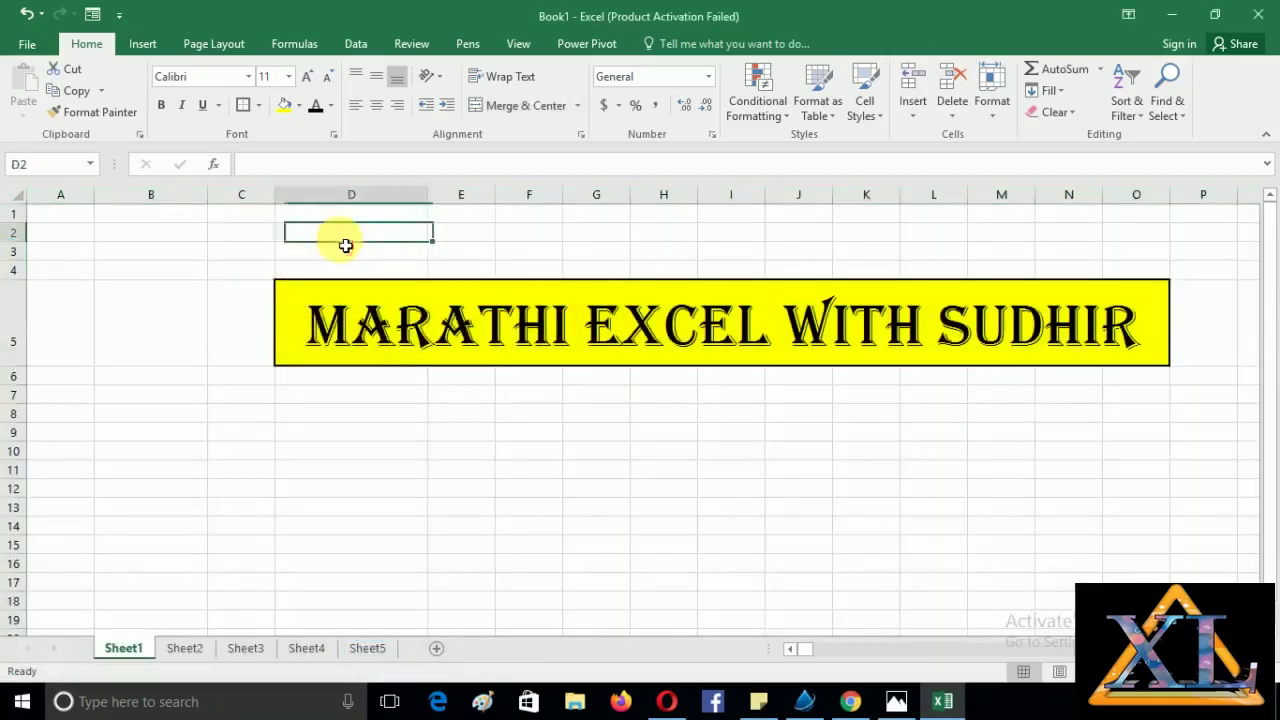
{"action": "type", "text": "112233445566"}
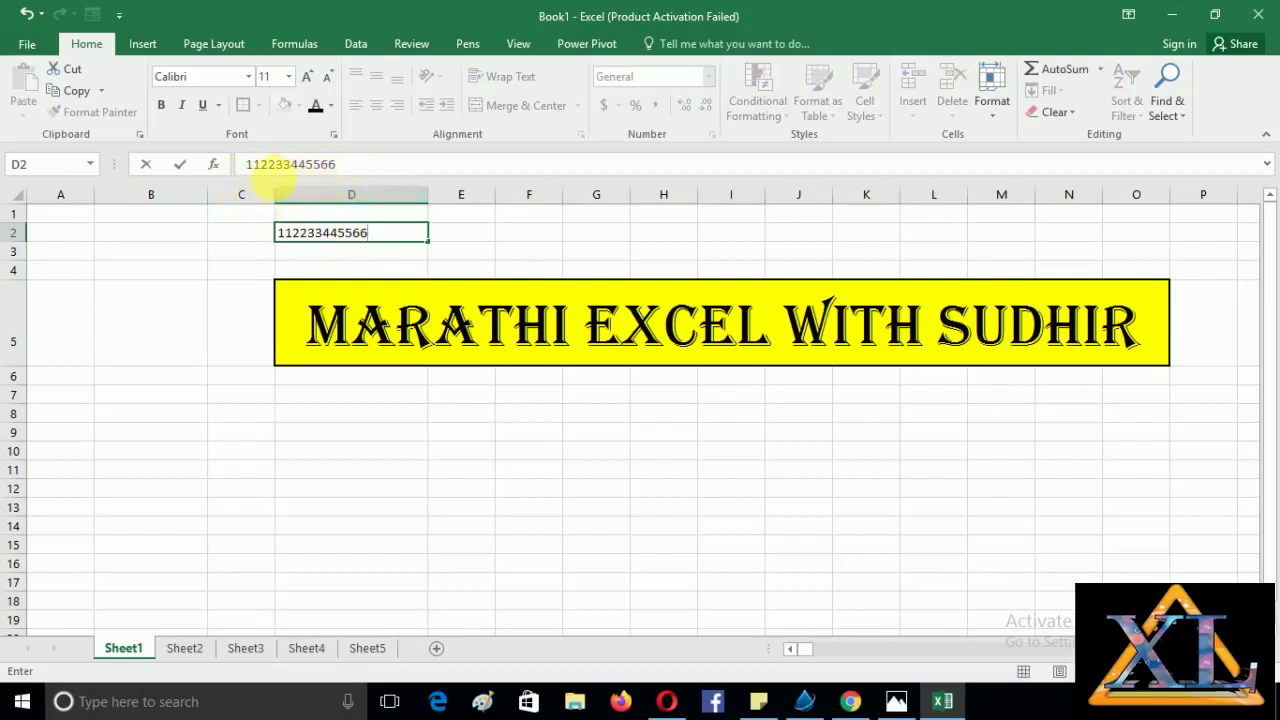
{"action": "left_click", "coordinate": [523, 266]}
{"action": "left_click", "coordinate": [371, 237]}
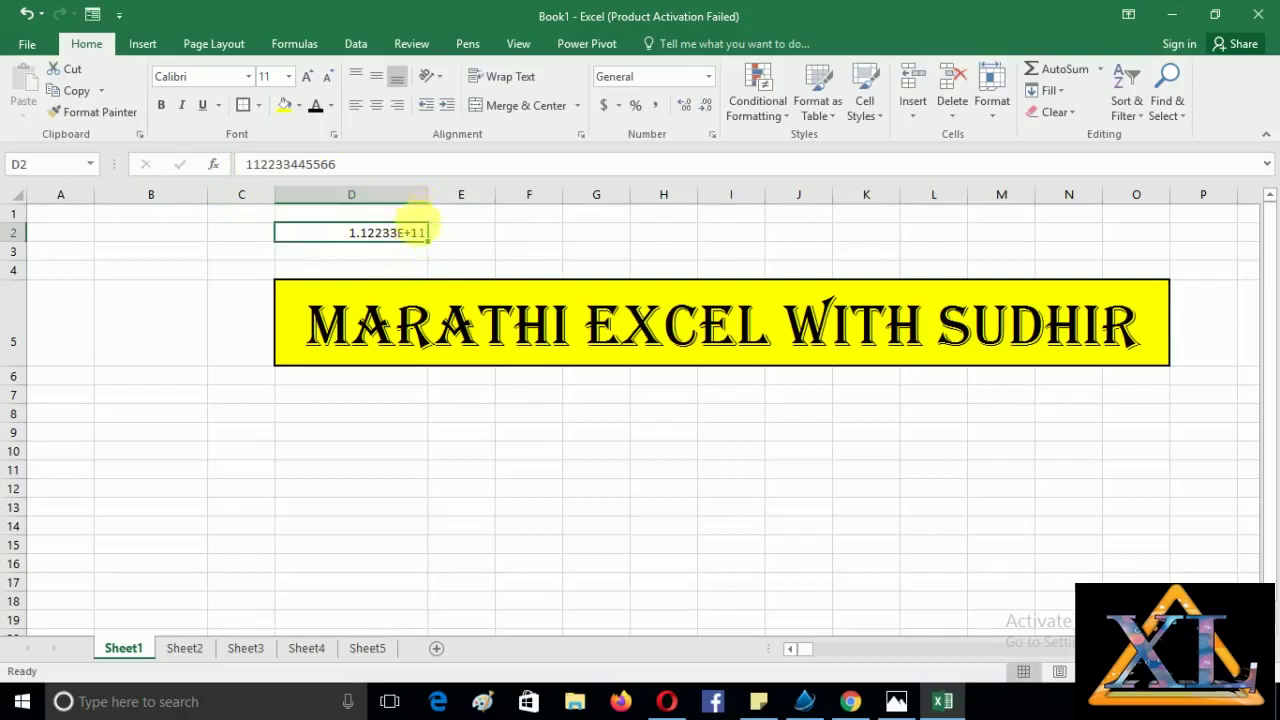
Apply the custom number format #### #### #### to cell D2.
{"action": "right_click", "coordinate": [412, 235]}
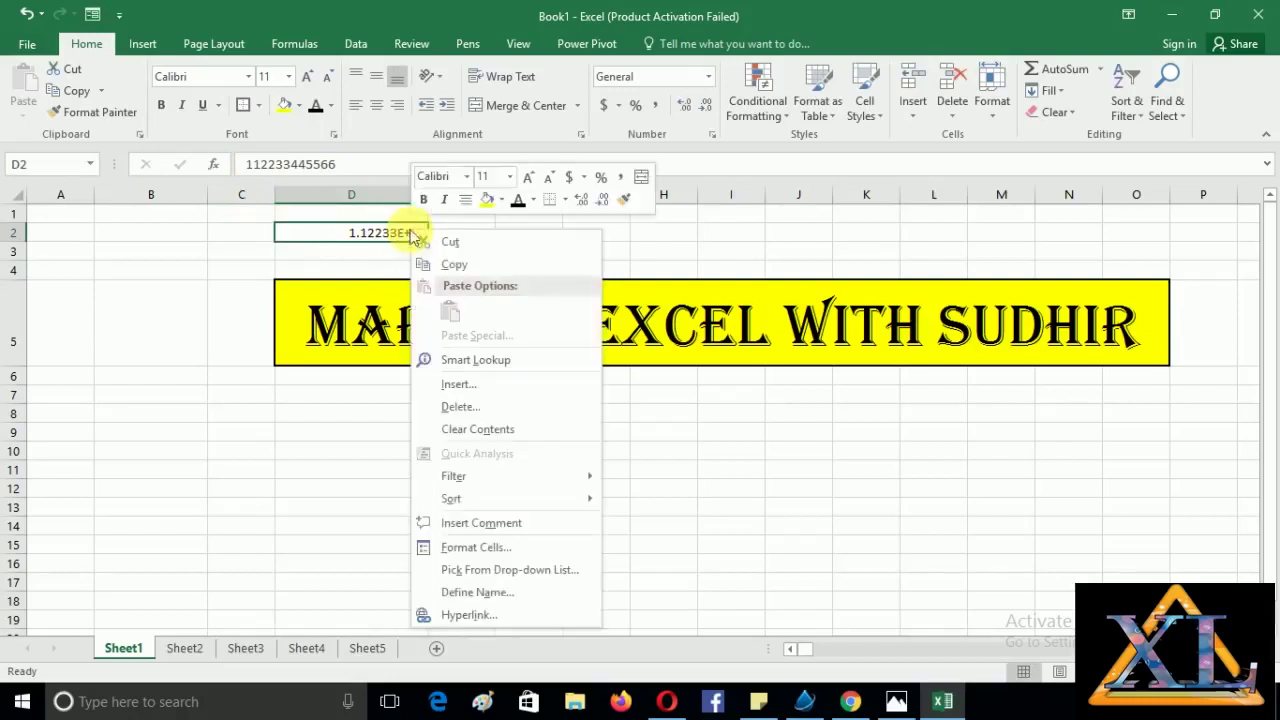
{"action": "left_click", "coordinate": [455, 546]}
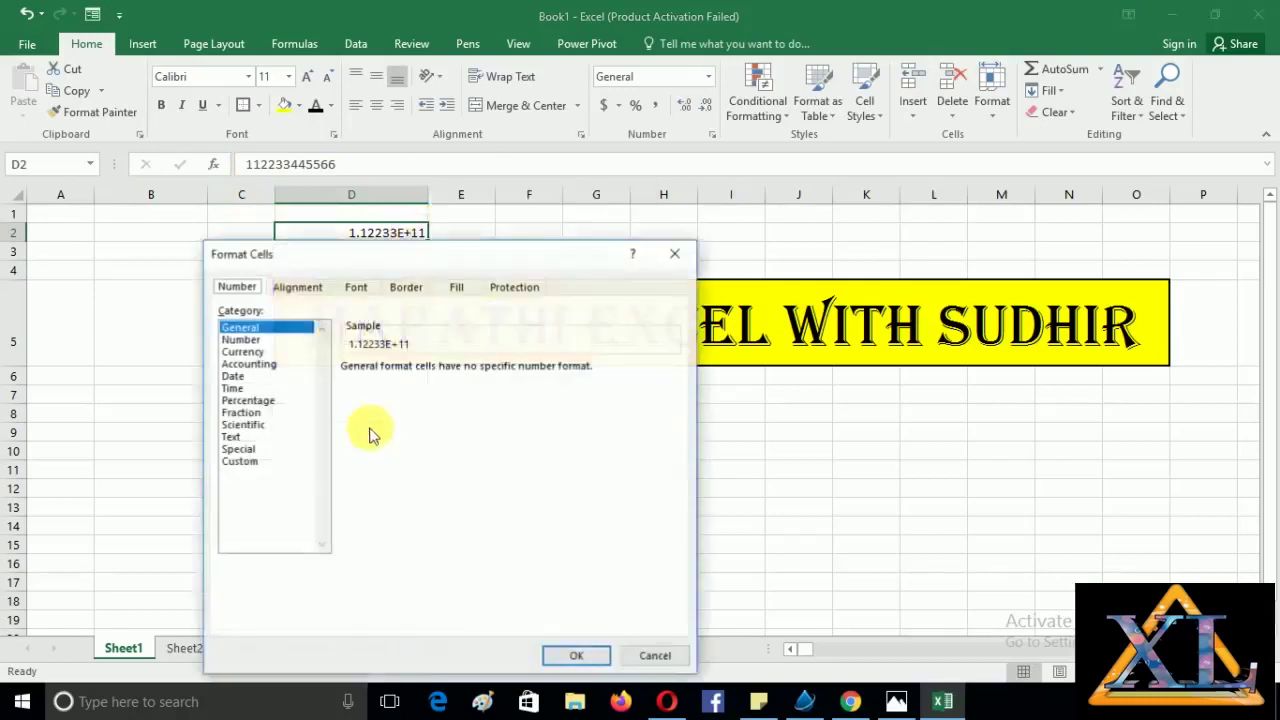
{"action": "left_click", "coordinate": [239, 461]}
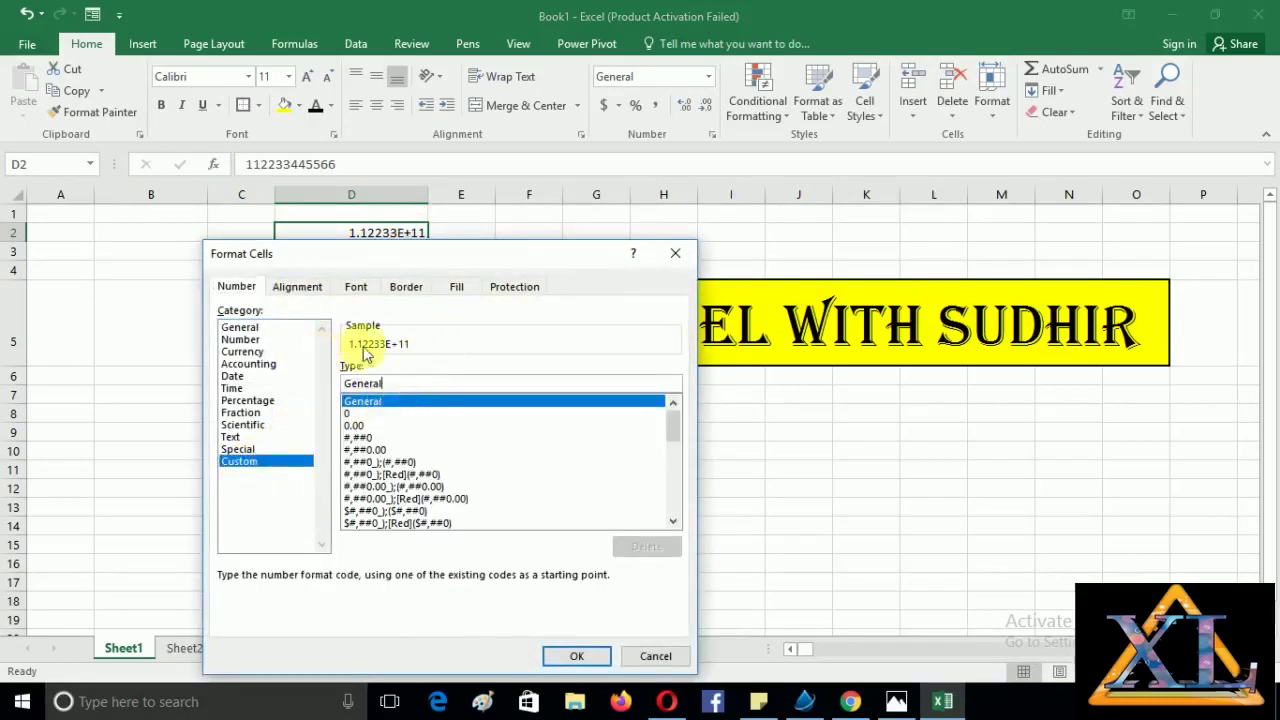
{"action": "double_click", "coordinate": [383, 383]}
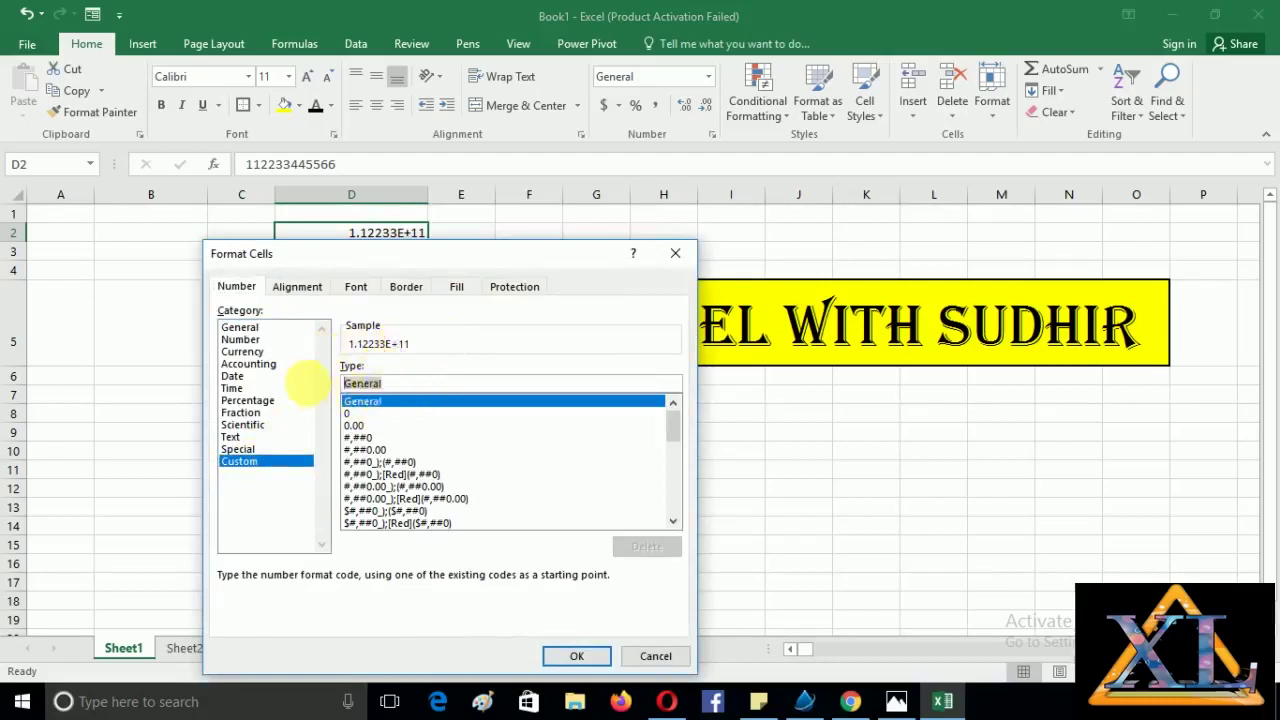
{"action": "key", "text": "BackSpace"}
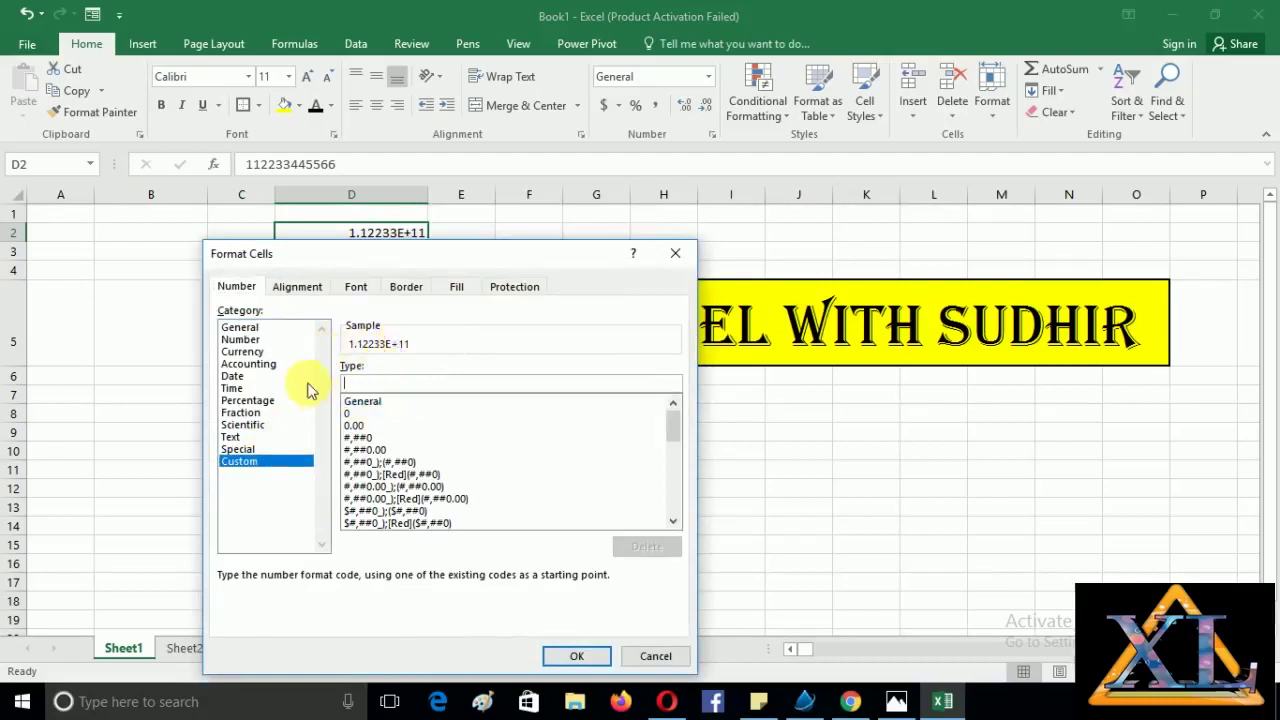
{"action": "type", "text": "#### #### ####"}
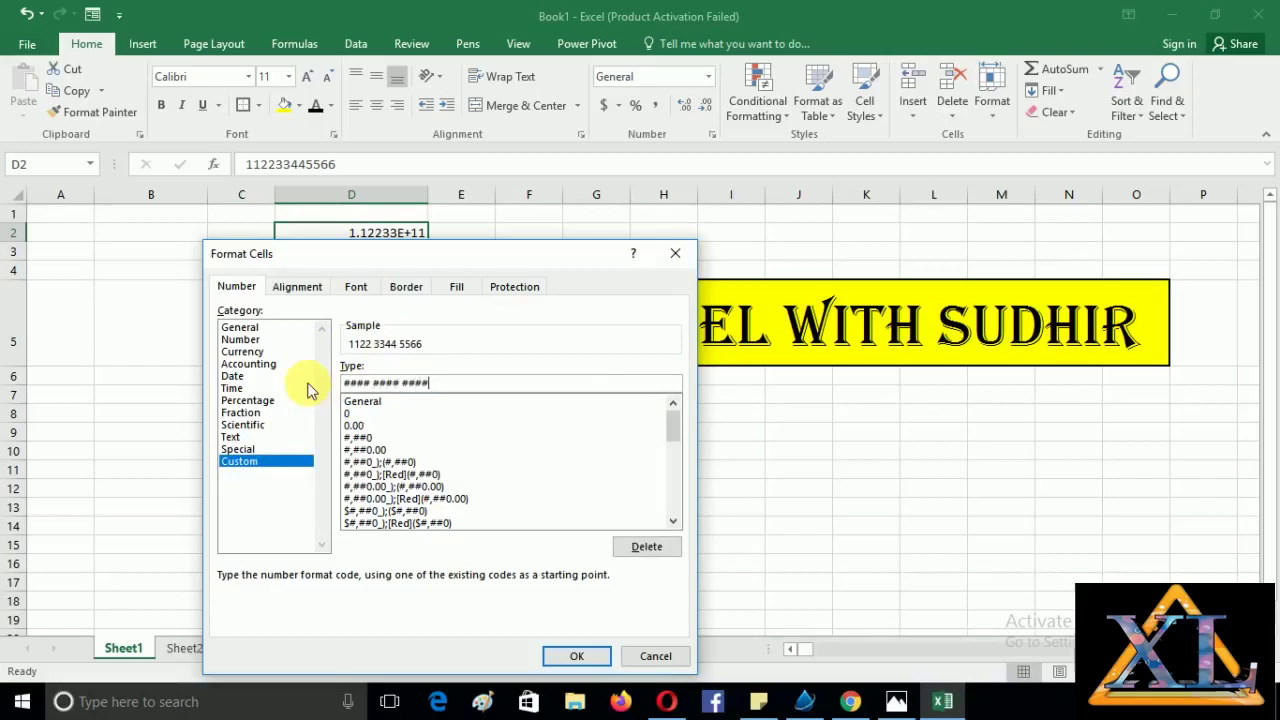
{"action": "left_click", "coordinate": [577, 656]}
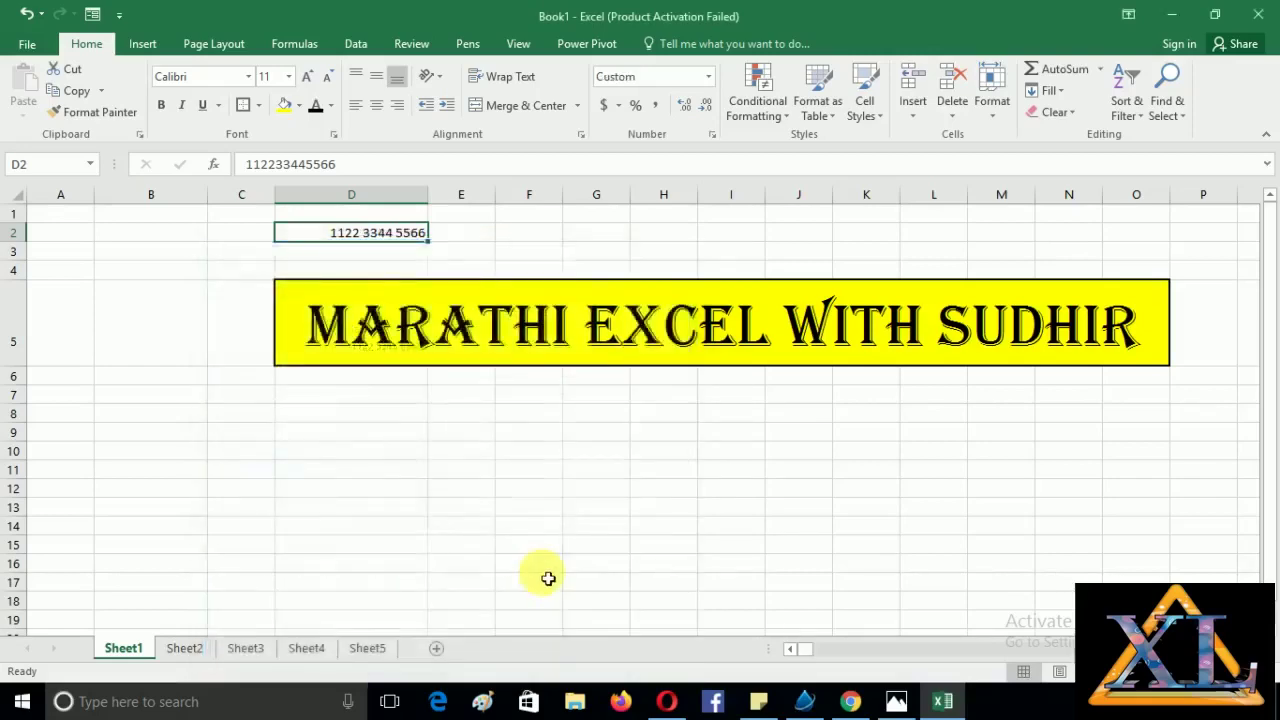
Widen column D slightly and compare cell D2's formatted display with its stored value.
{"action": "left_click_drag", "start_coordinate": [439, 201], "coordinate": [458, 203]}
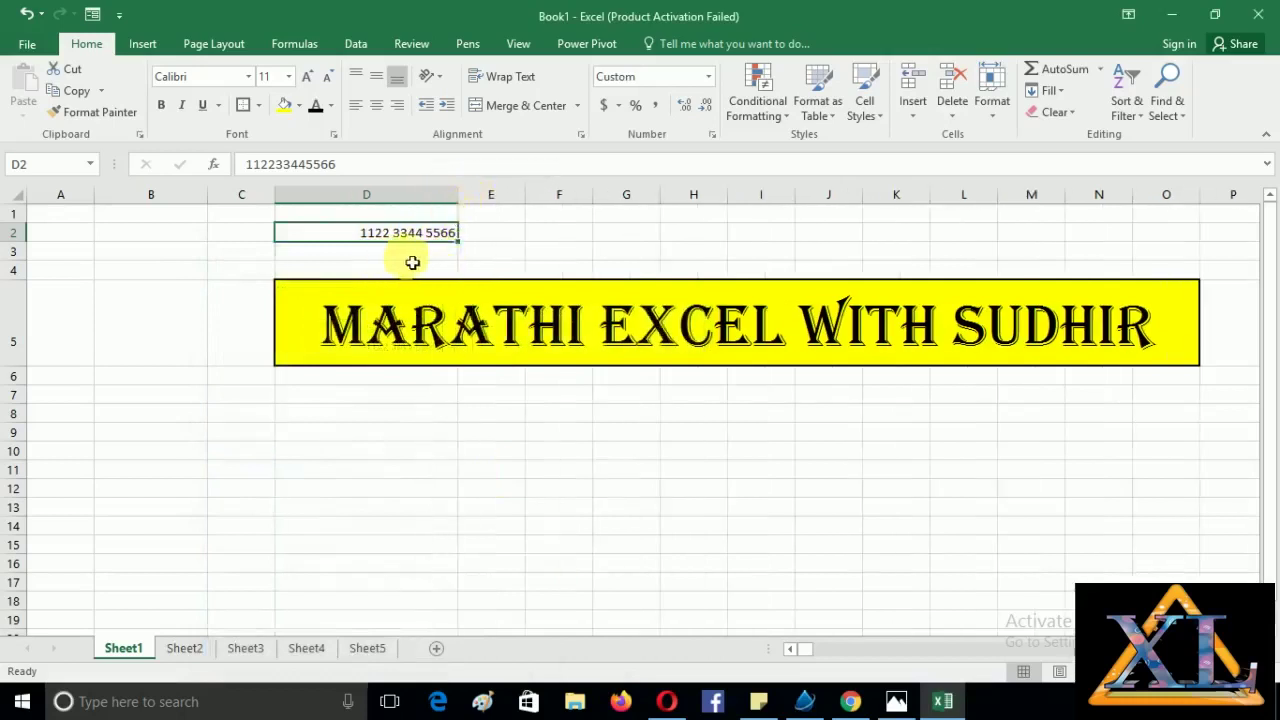
{"action": "left_click", "coordinate": [565, 251]}
{"action": "left_click", "coordinate": [399, 237]}
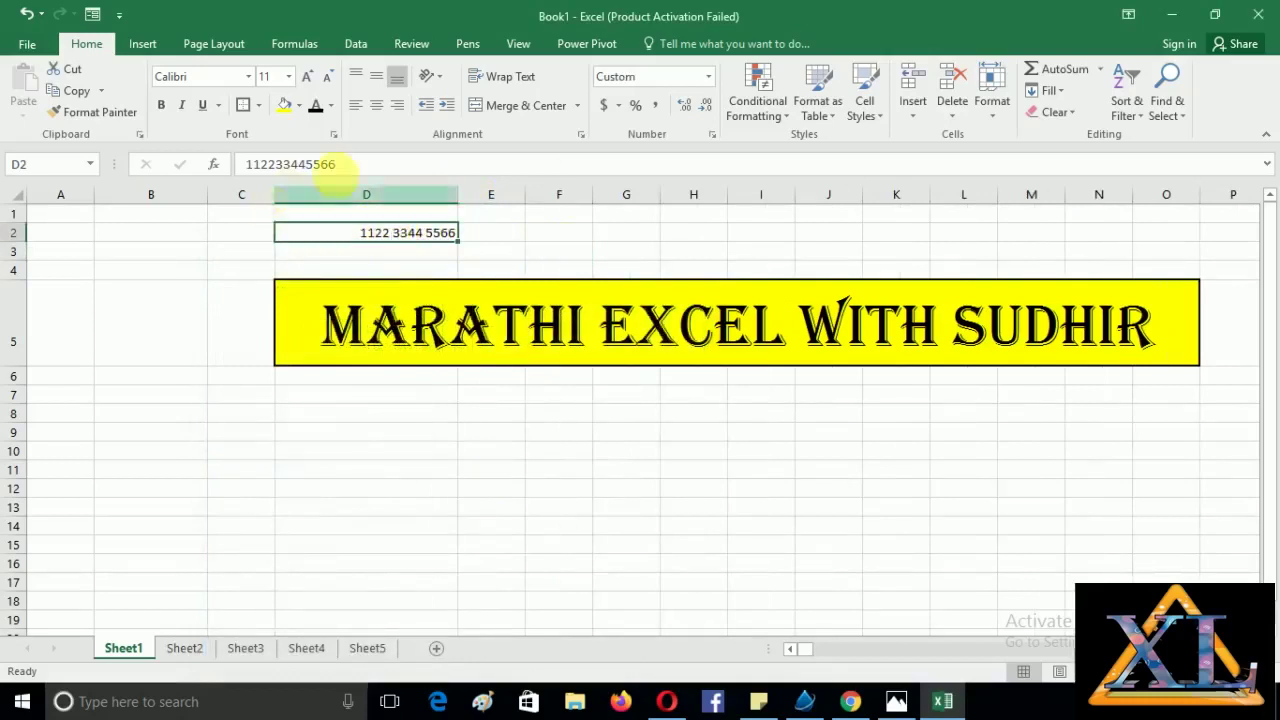
{"action": "left_click", "coordinate": [551, 240]}
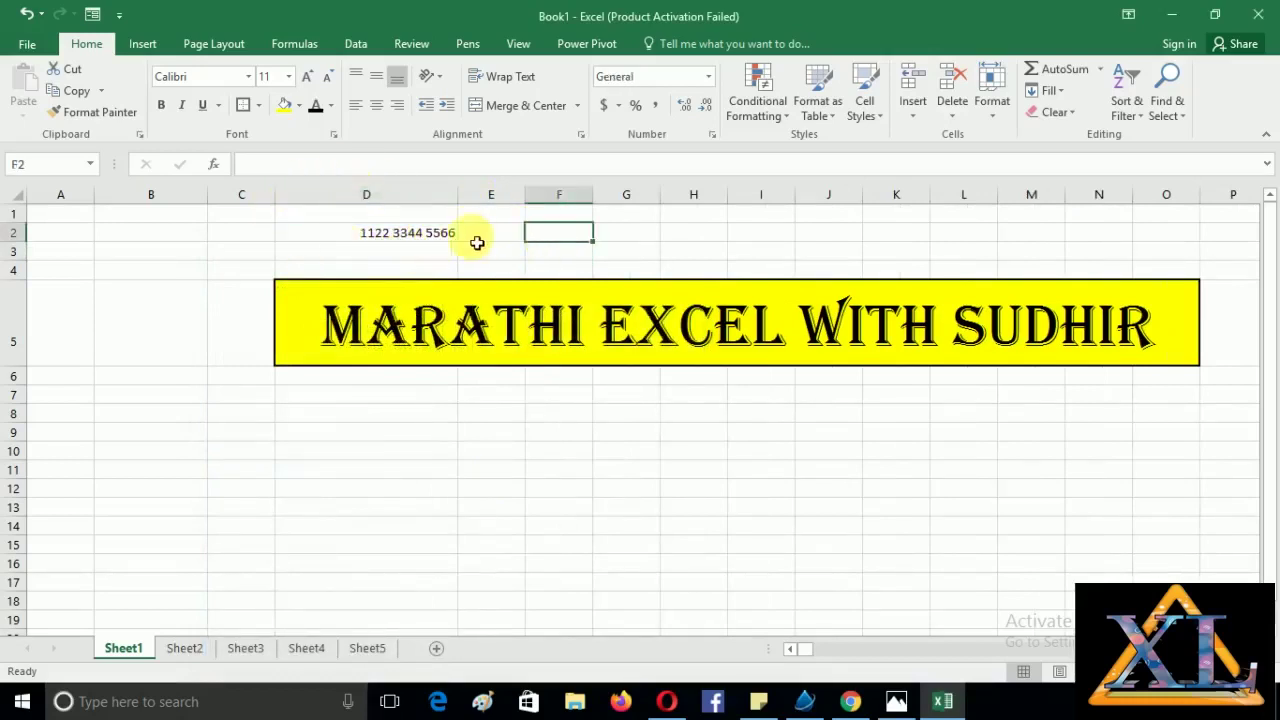
{"action": "left_click", "coordinate": [443, 234]}
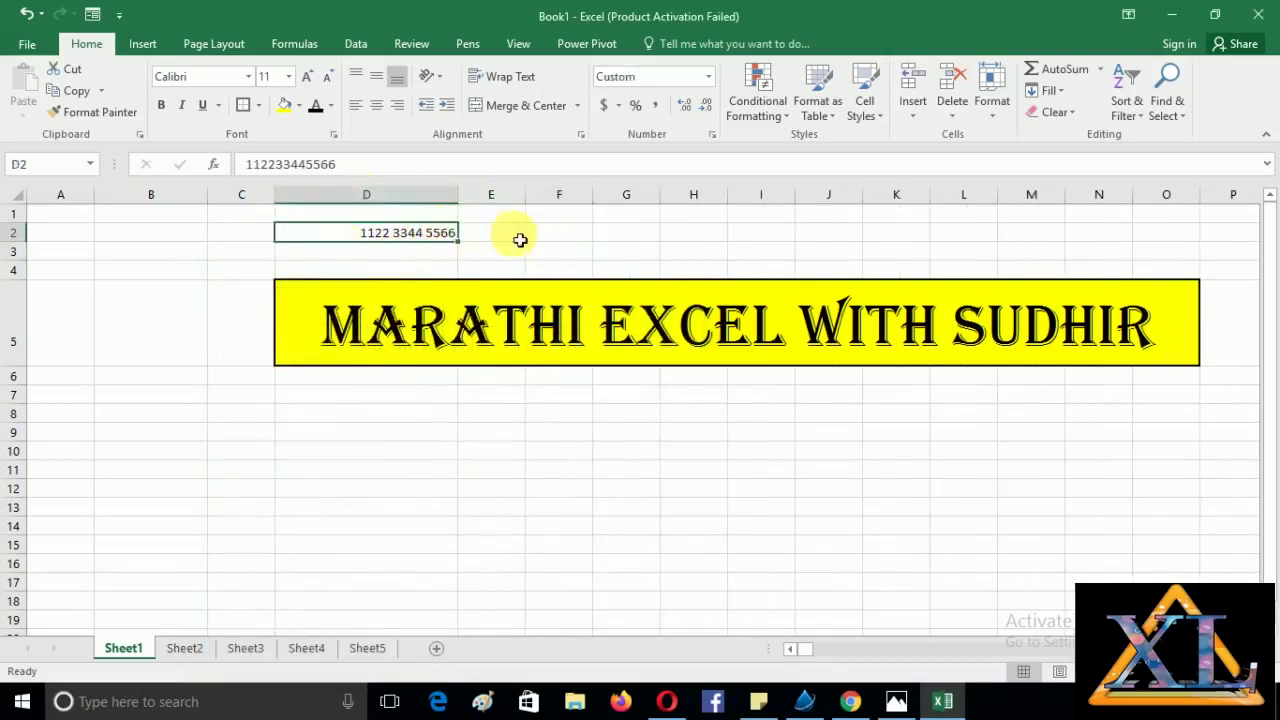
Enter the headings "A Expencess" in cell E8 and "B Expencess" in cell F8, below the title.
{"action": "left_click", "coordinate": [404, 414]}
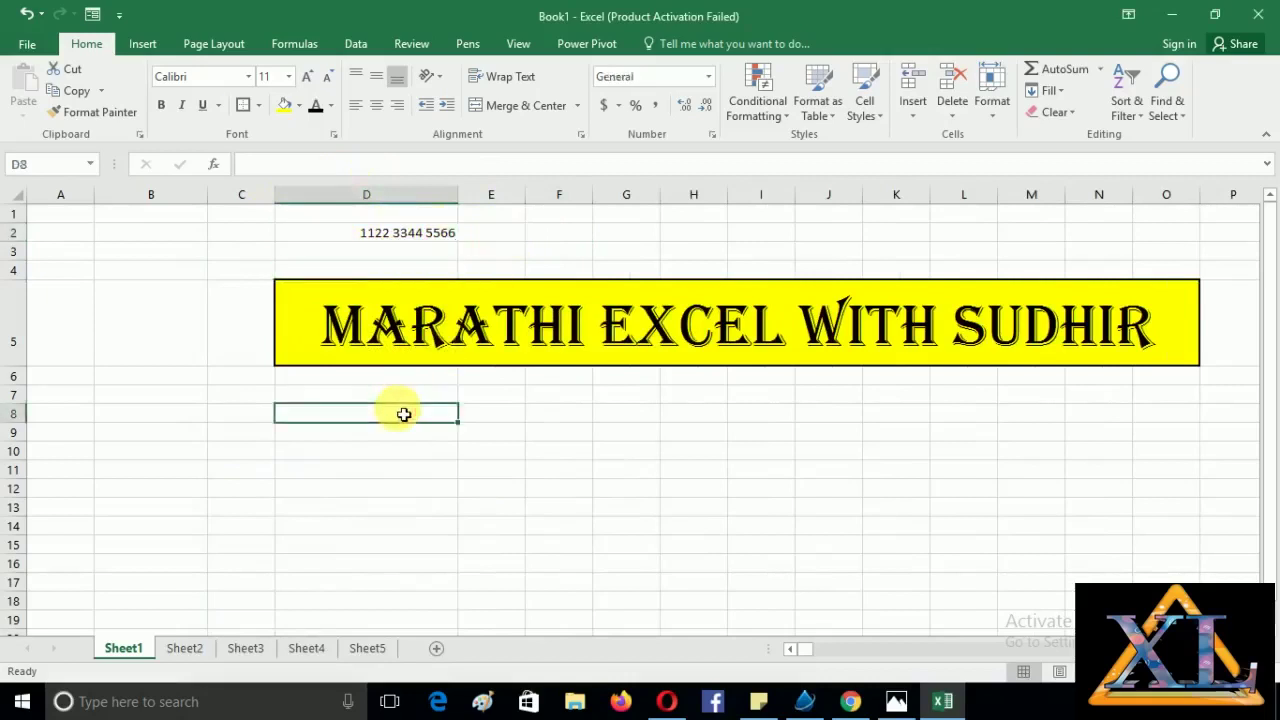
{"action": "left_click", "coordinate": [569, 417]}
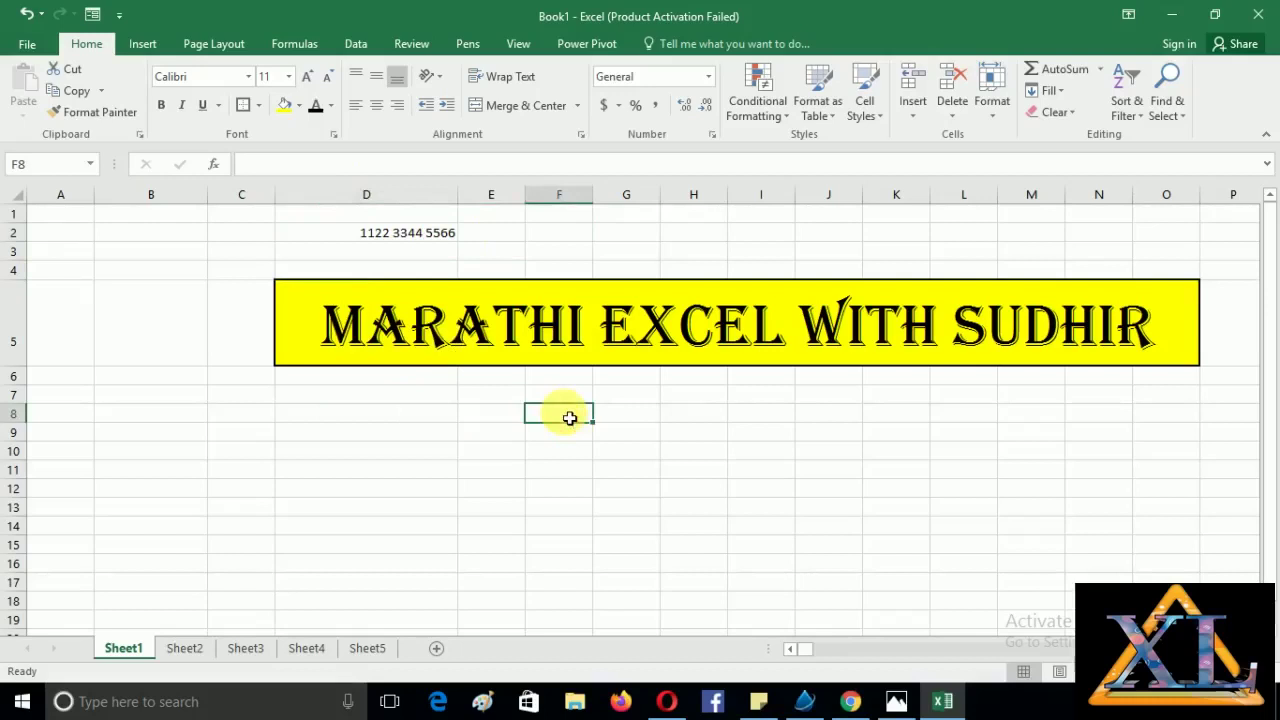
{"action": "left_click", "coordinate": [477, 428]}
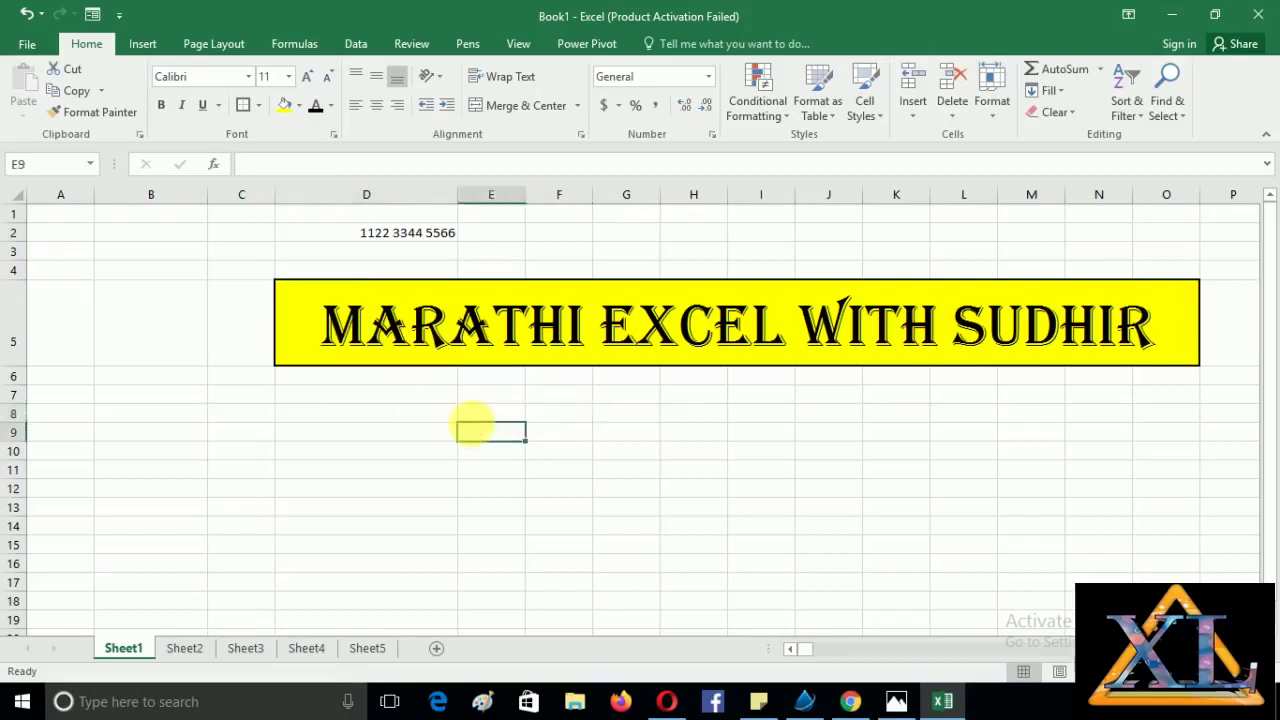
{"action": "left_click", "coordinate": [490, 410]}
{"action": "type", "text": "A Expe"}
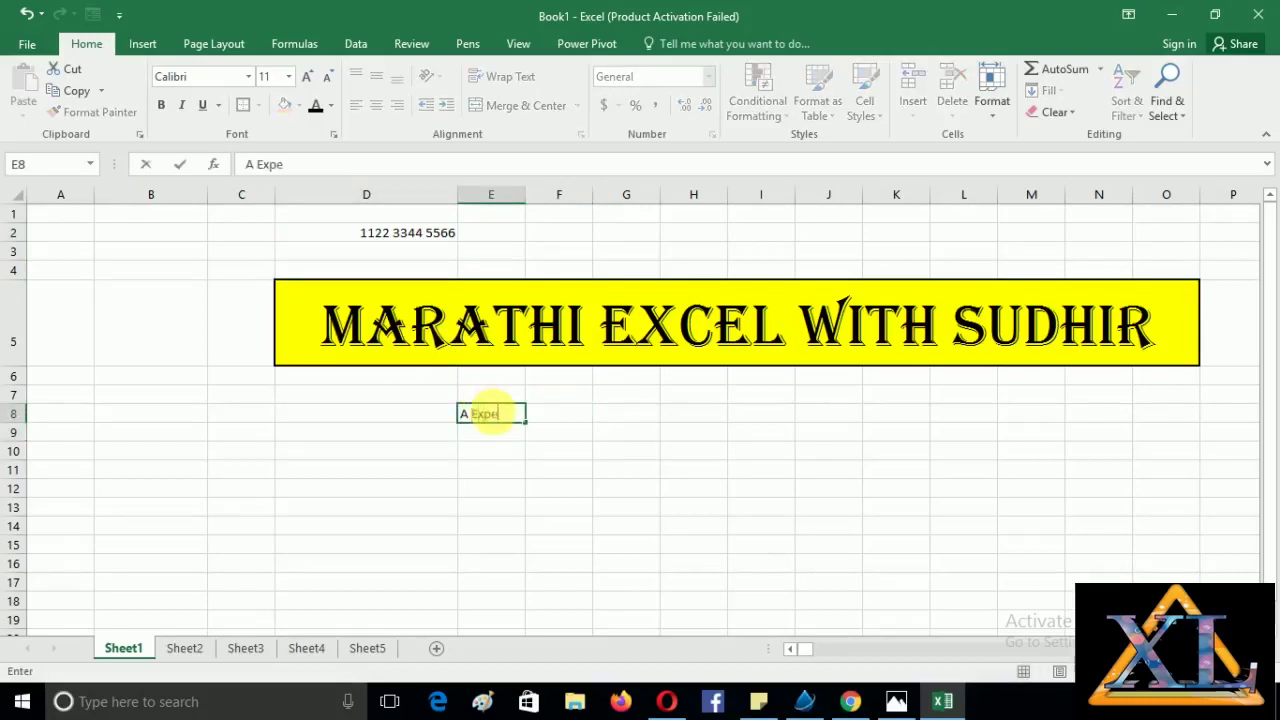
{"action": "type", "text": "ncess"}
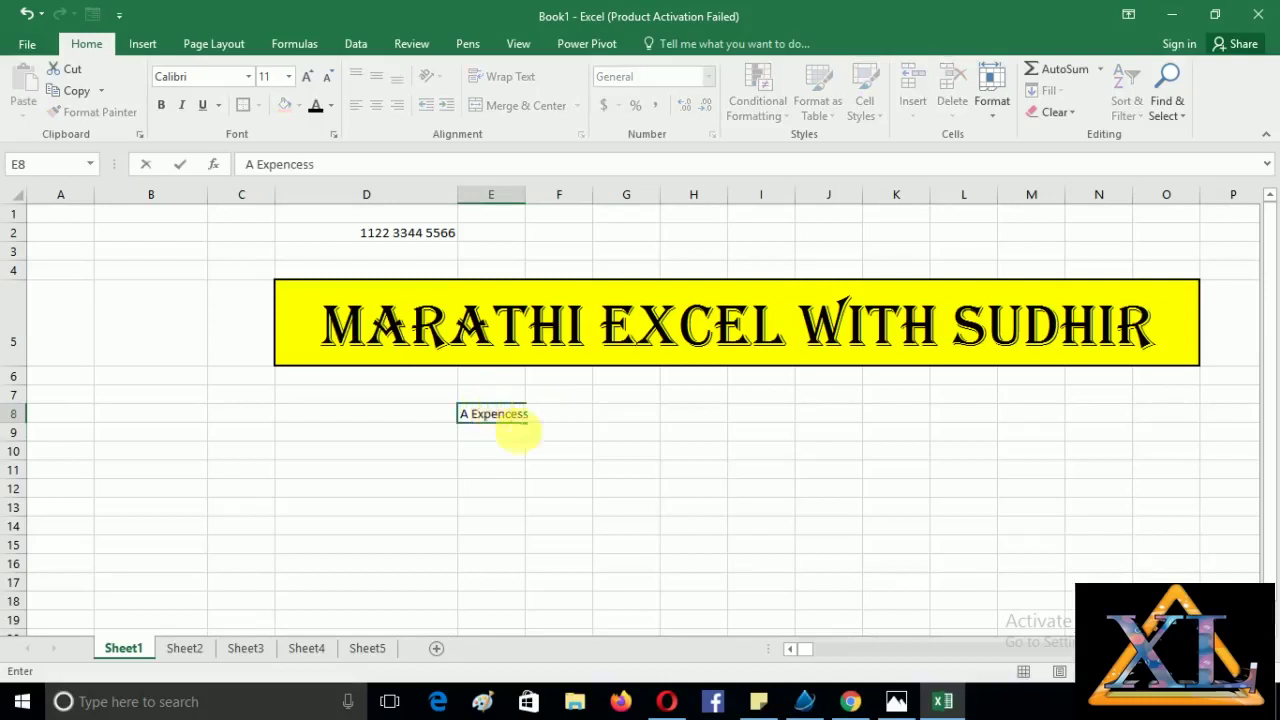
{"action": "left_click", "coordinate": [629, 433]}
{"action": "left_click", "coordinate": [569, 416]}
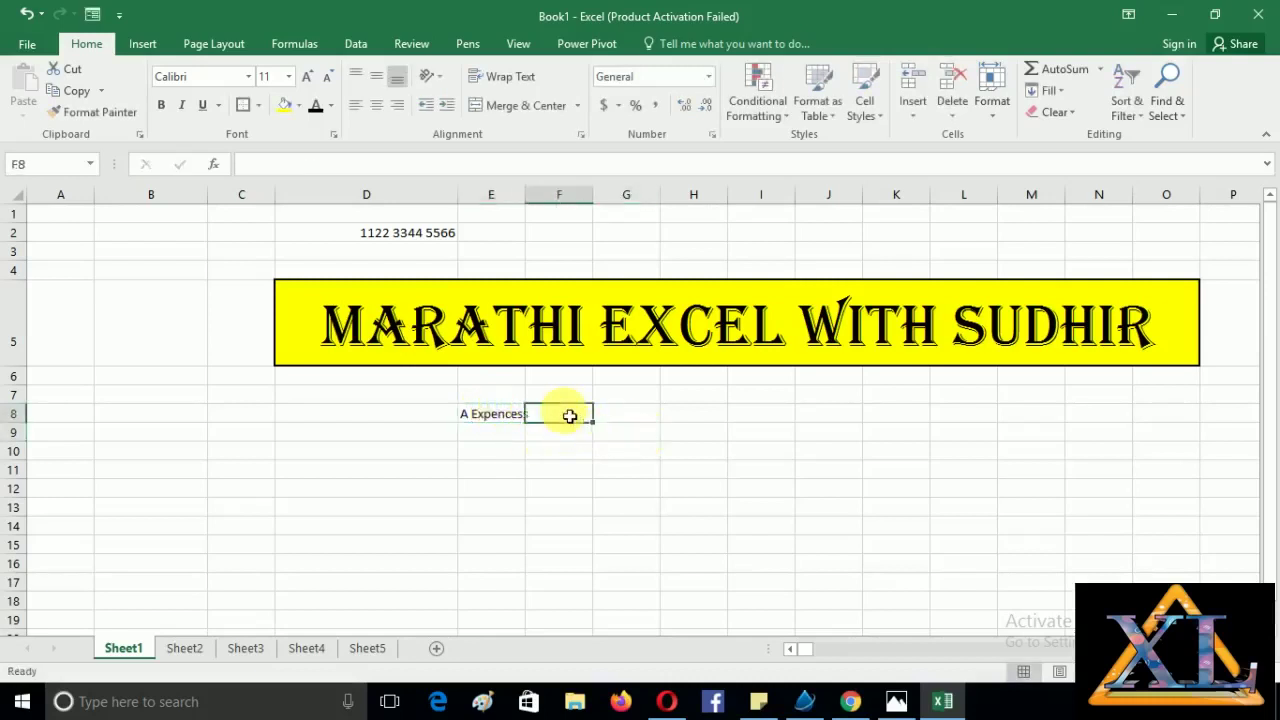
{"action": "type", "text": "B Expencess"}
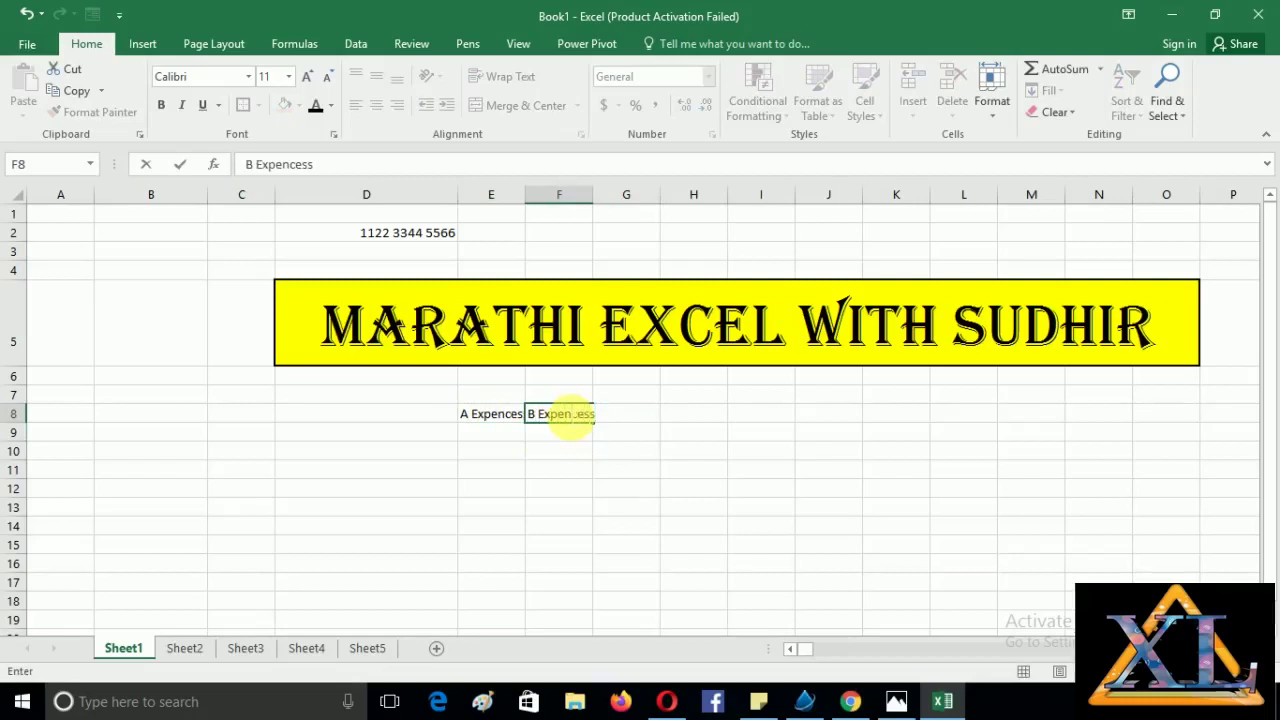
{"action": "key", "text": "Return"}
Enter the amount 100 under each expense heading, in cells E9 and F9.
{"action": "left_click", "coordinate": [512, 437]}
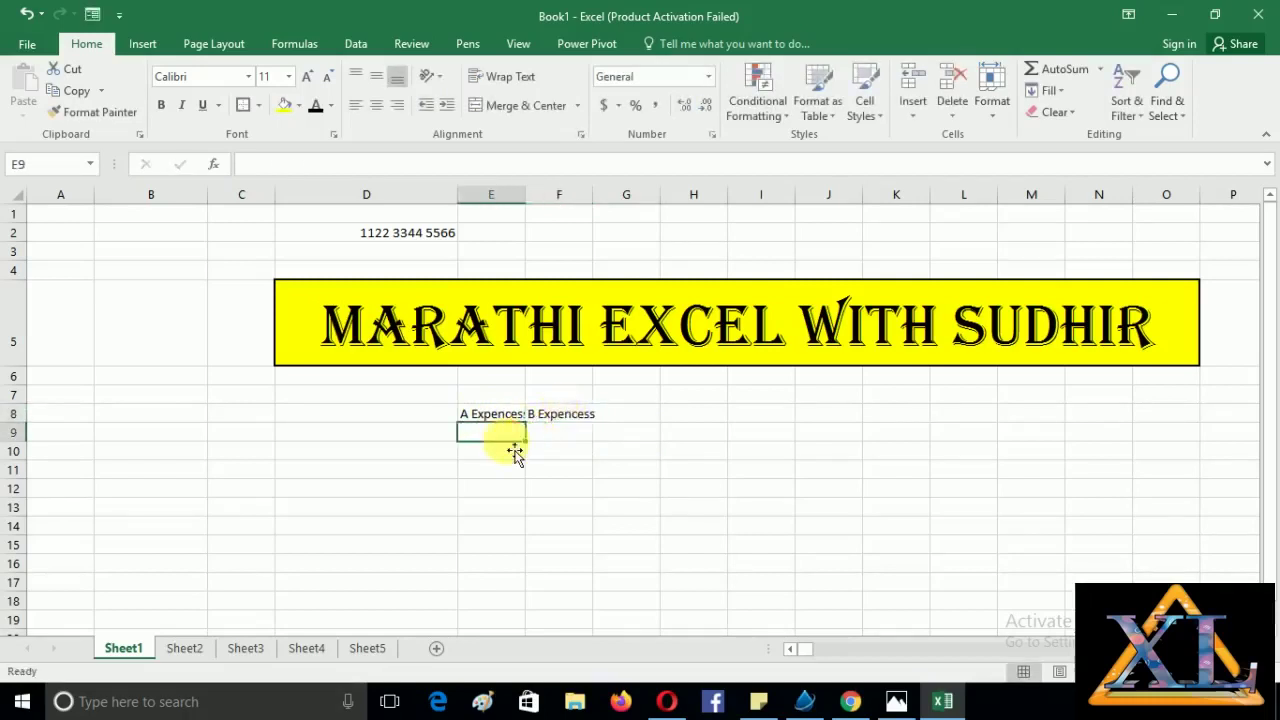
{"action": "type", "text": "100"}
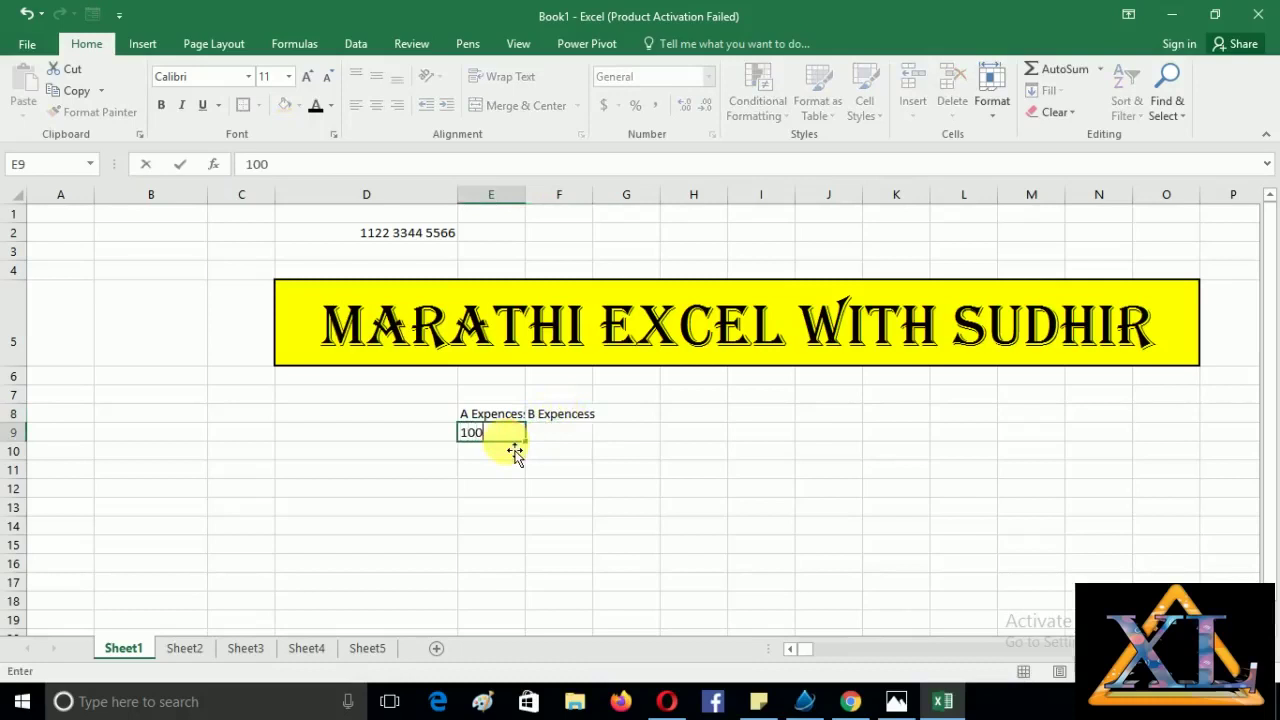
{"action": "key", "text": "Tab"}
{"action": "type", "text": "1"}
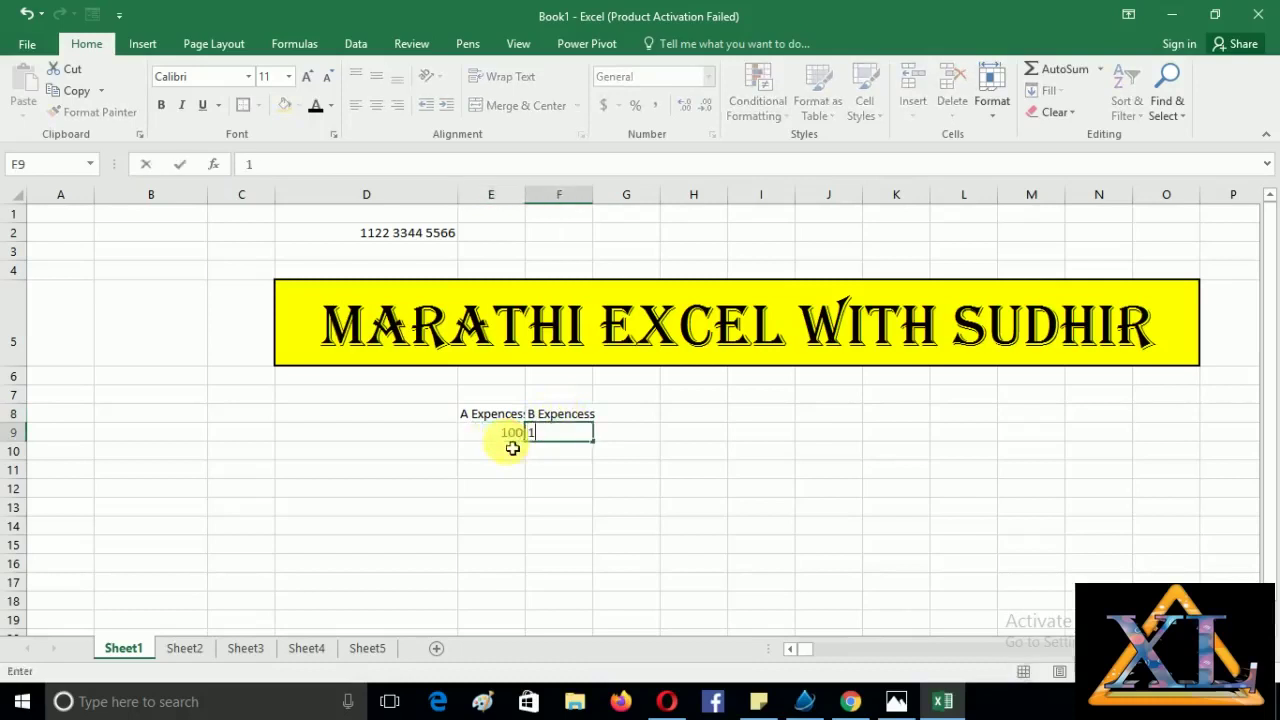
{"action": "type", "text": "00"}
Add the two expense amounts in cell G9 with the formula =E9+F9, and check the entered formula.
{"action": "left_click", "coordinate": [630, 446]}
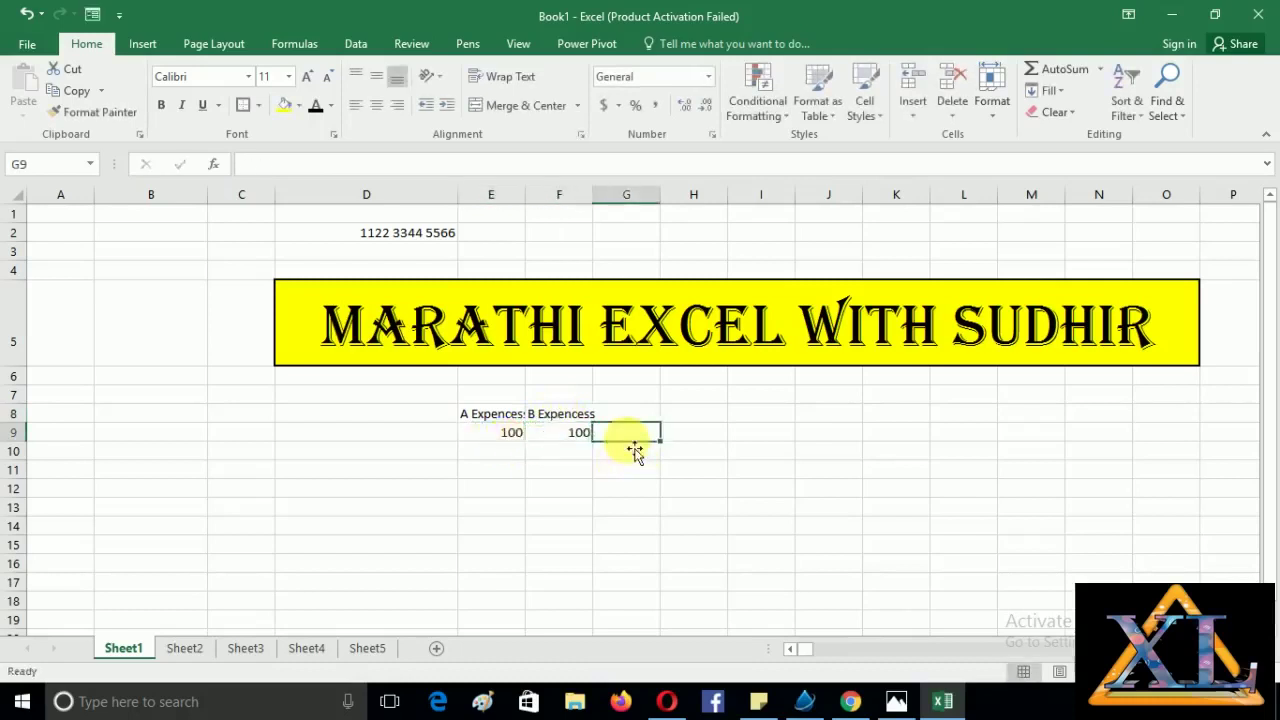
{"action": "type", "text": "="}
{"action": "left_click", "coordinate": [511, 438]}
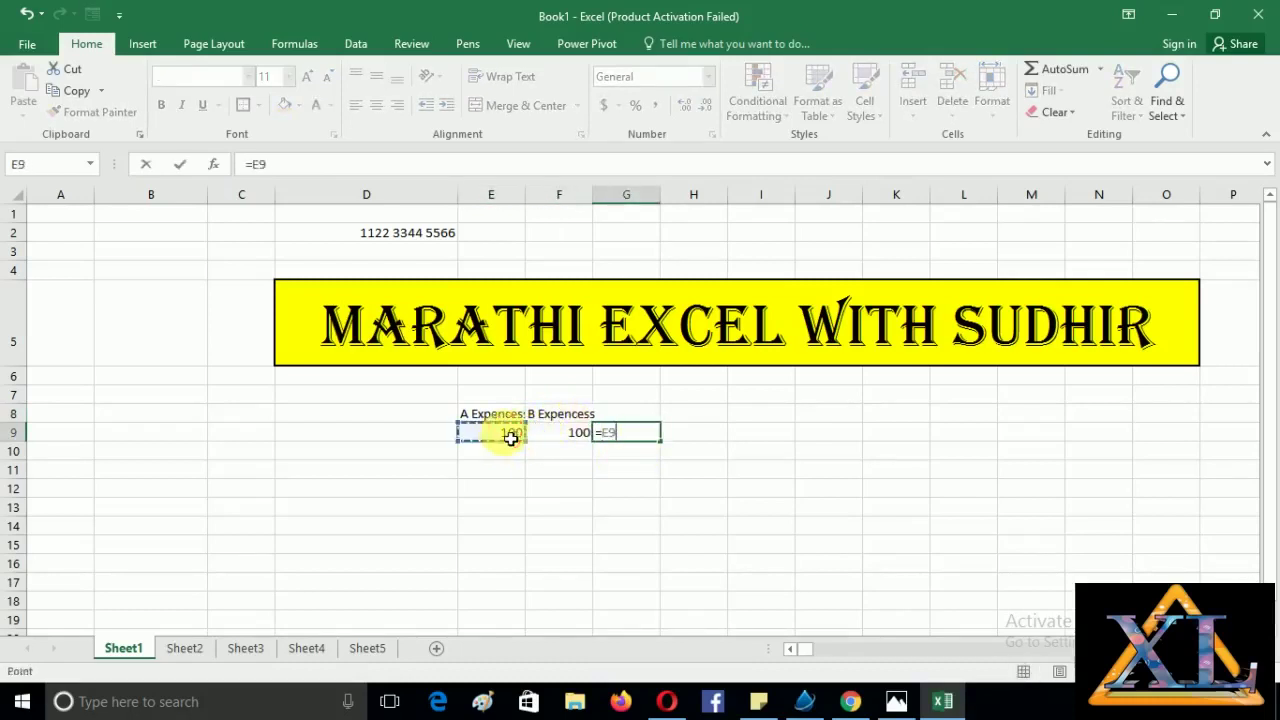
{"action": "type", "text": "+"}
{"action": "left_click", "coordinate": [570, 442]}
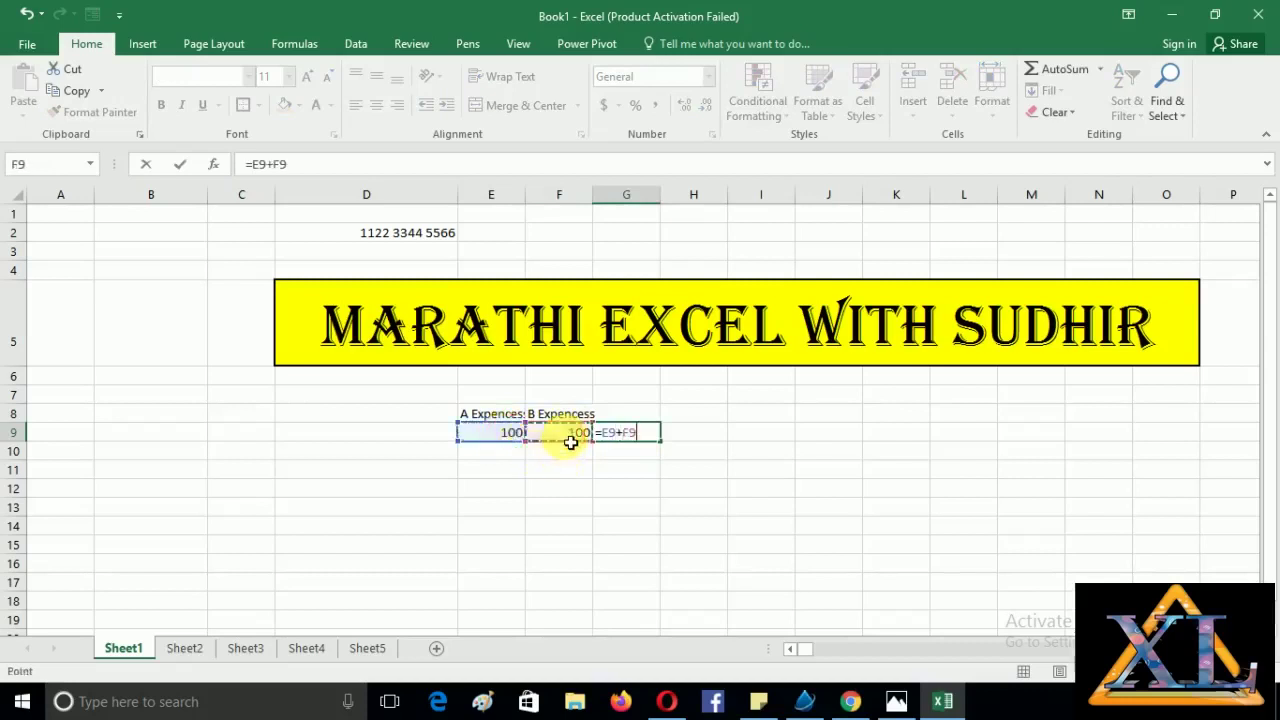
{"action": "key", "text": "Return"}
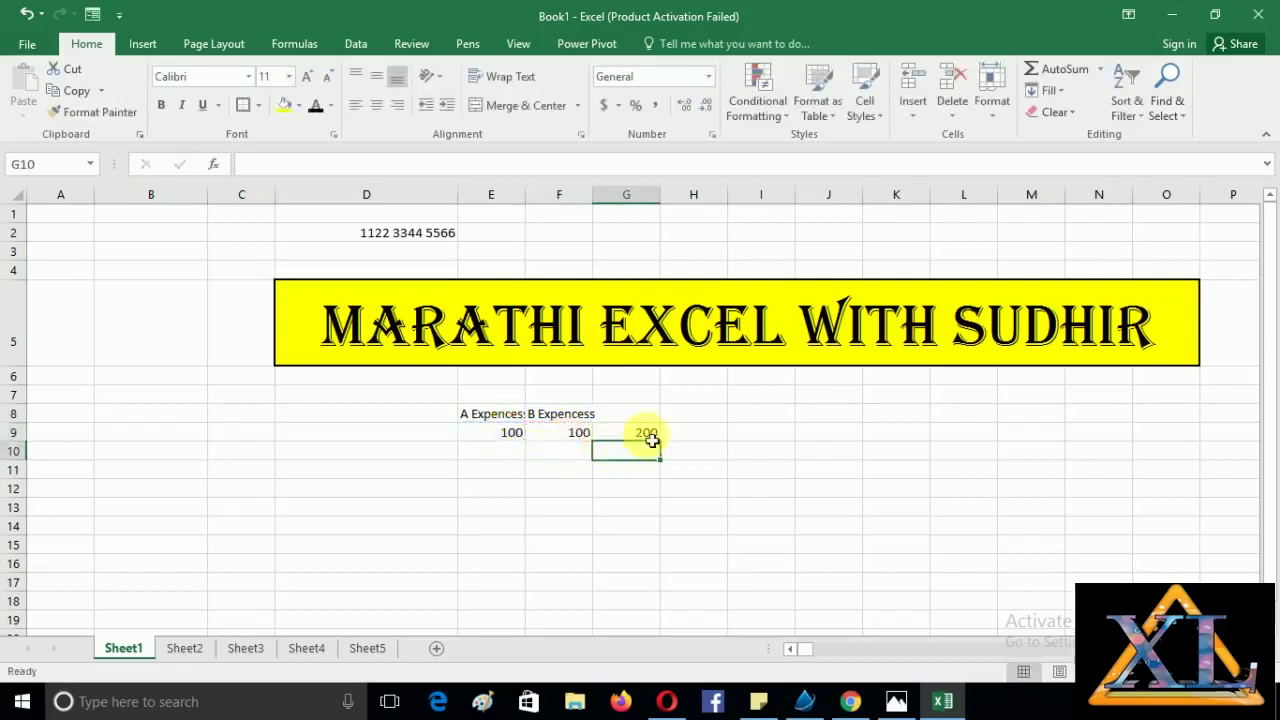
{"action": "left_click", "coordinate": [651, 438]}
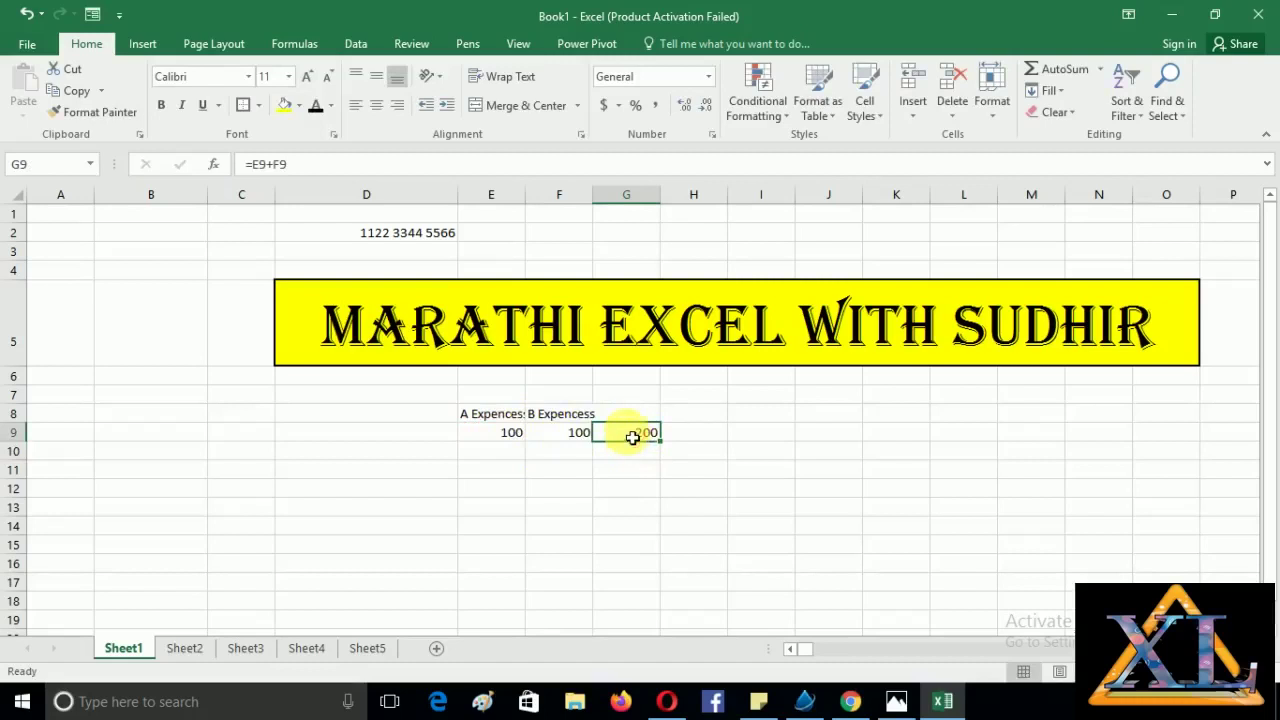
{"action": "left_click", "coordinate": [563, 471]}
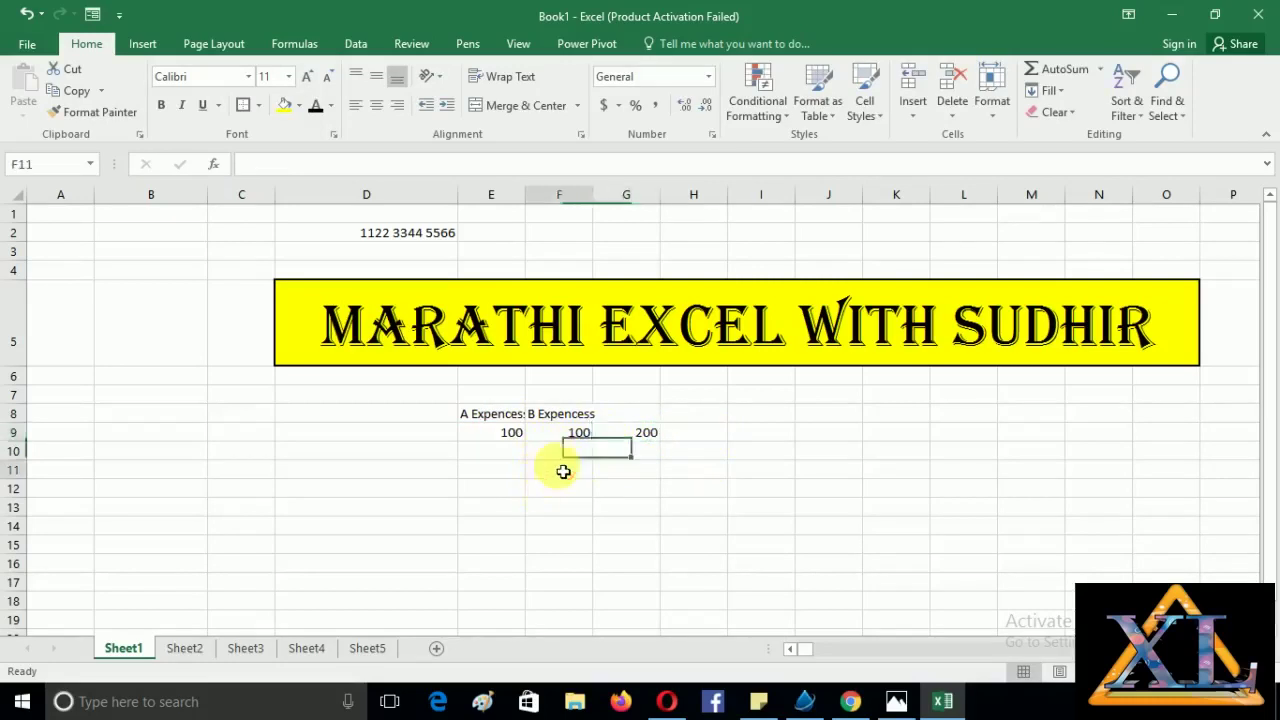
Try entering "100 Rs" as text in E9 and F9, and check the sum formula in G9.
{"action": "left_click", "coordinate": [515, 437]}
{"action": "type", "text": "10"}
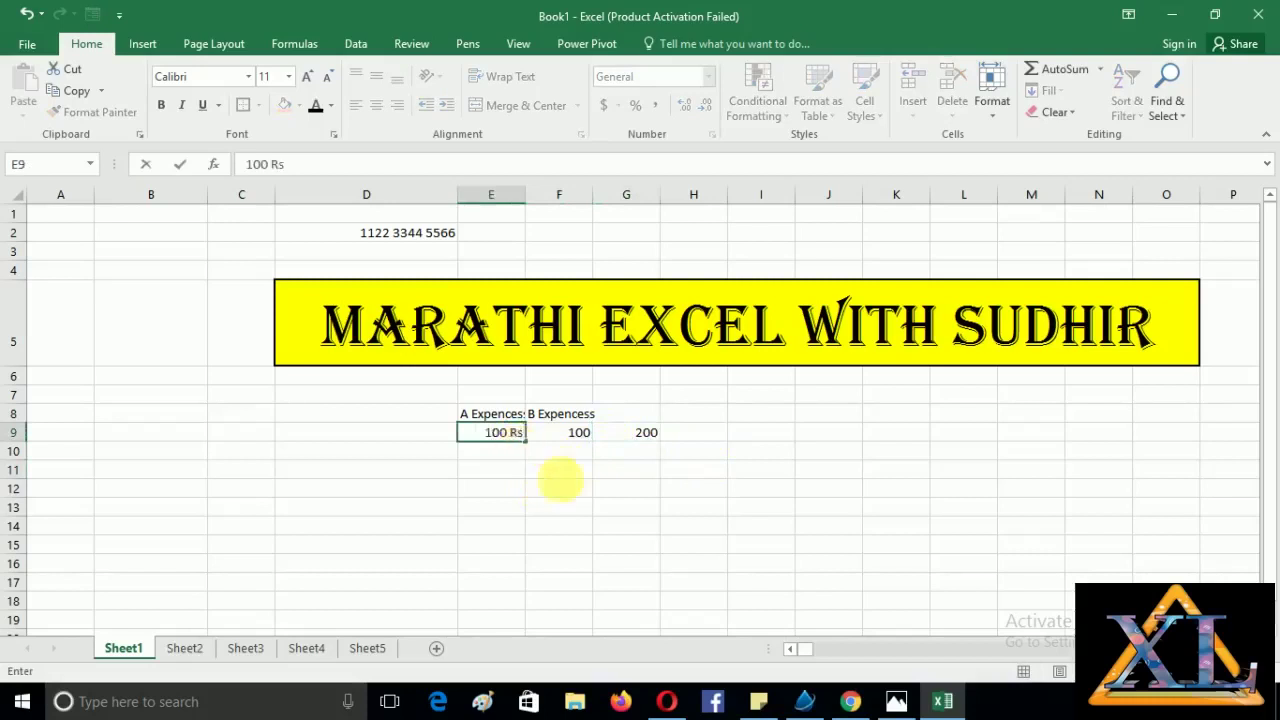
{"action": "left_click", "coordinate": [574, 450]}
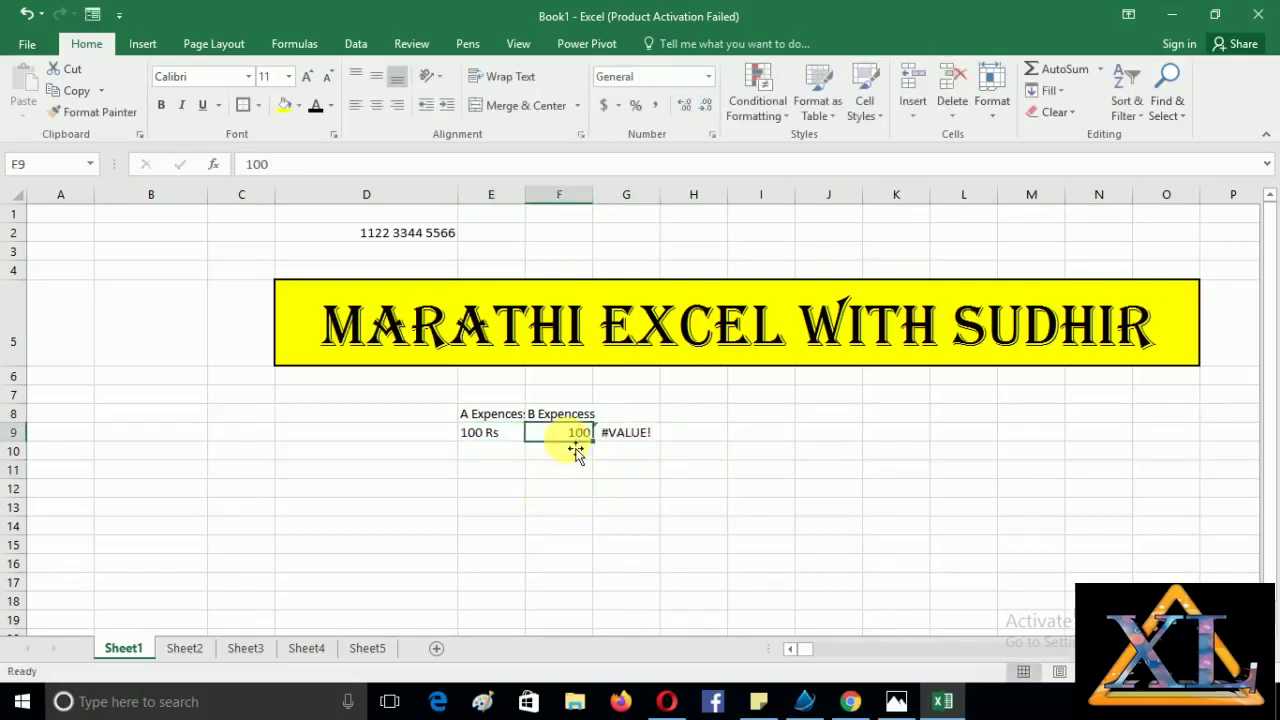
{"action": "type", "text": "10"}
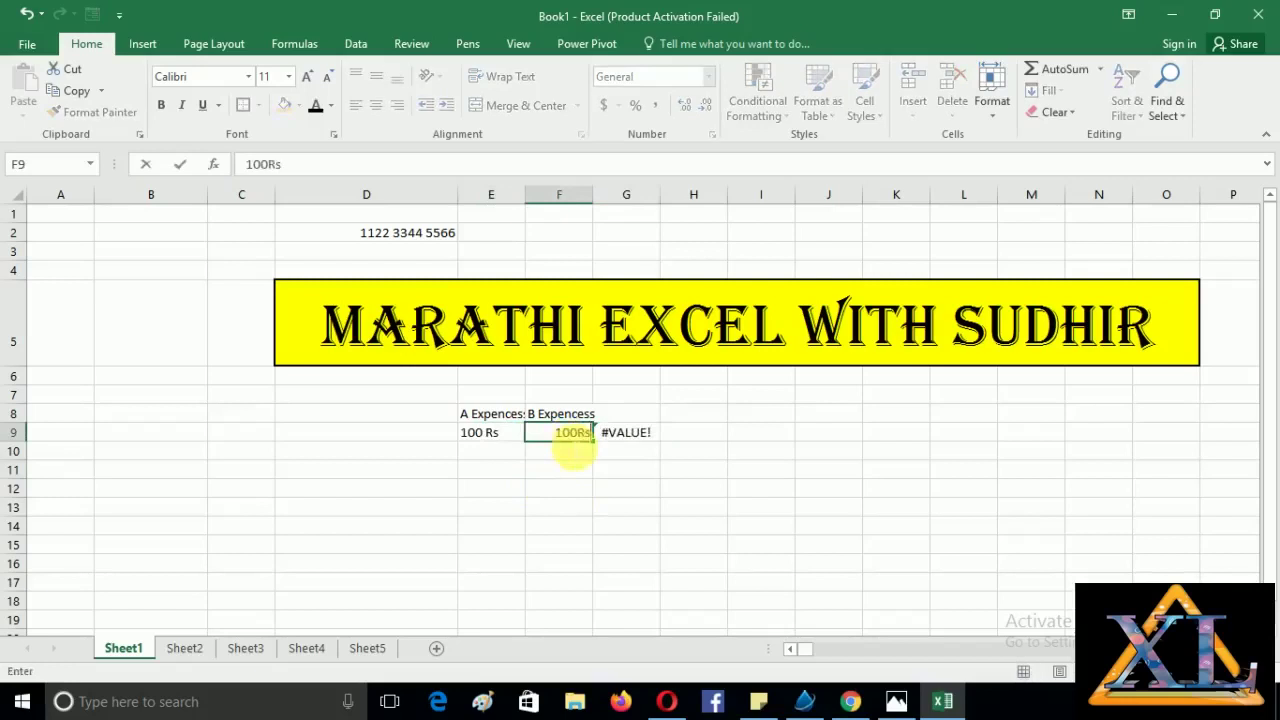
{"action": "type", "text": "0 Rs"}
{"action": "key", "text": "Return"}
{"action": "left_click", "coordinate": [560, 438]}
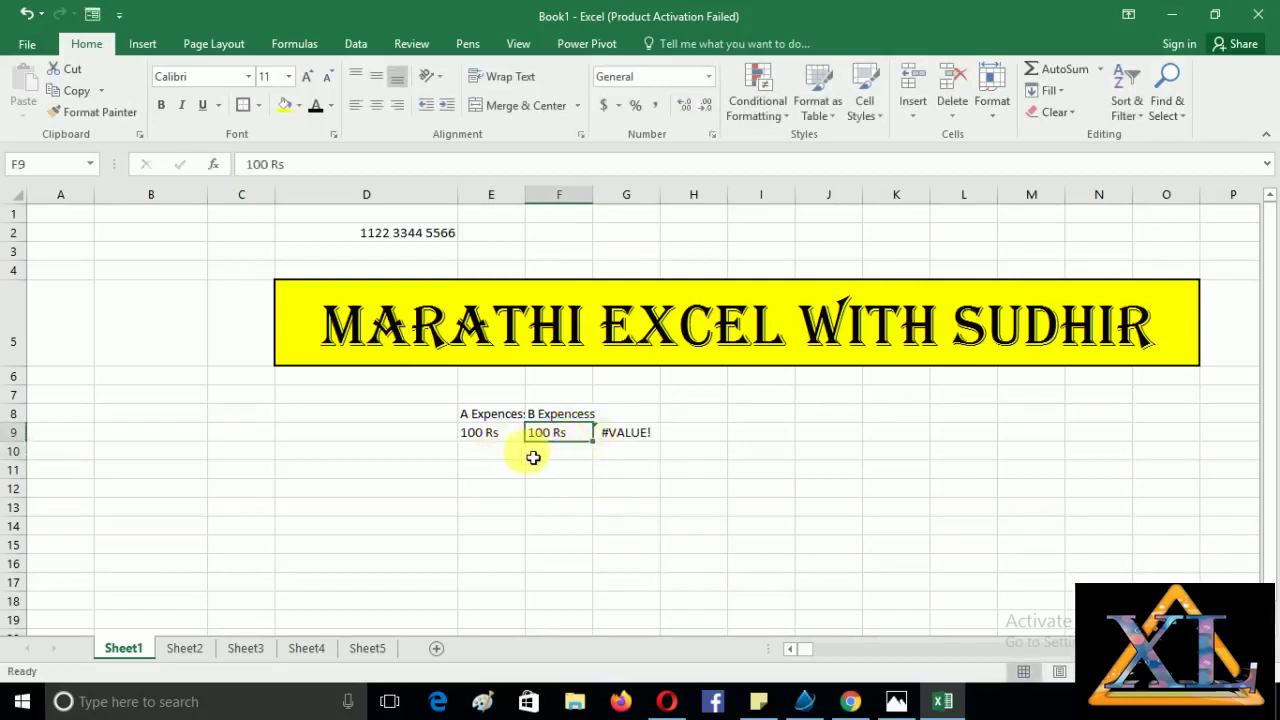
{"action": "left_click", "coordinate": [624, 434]}
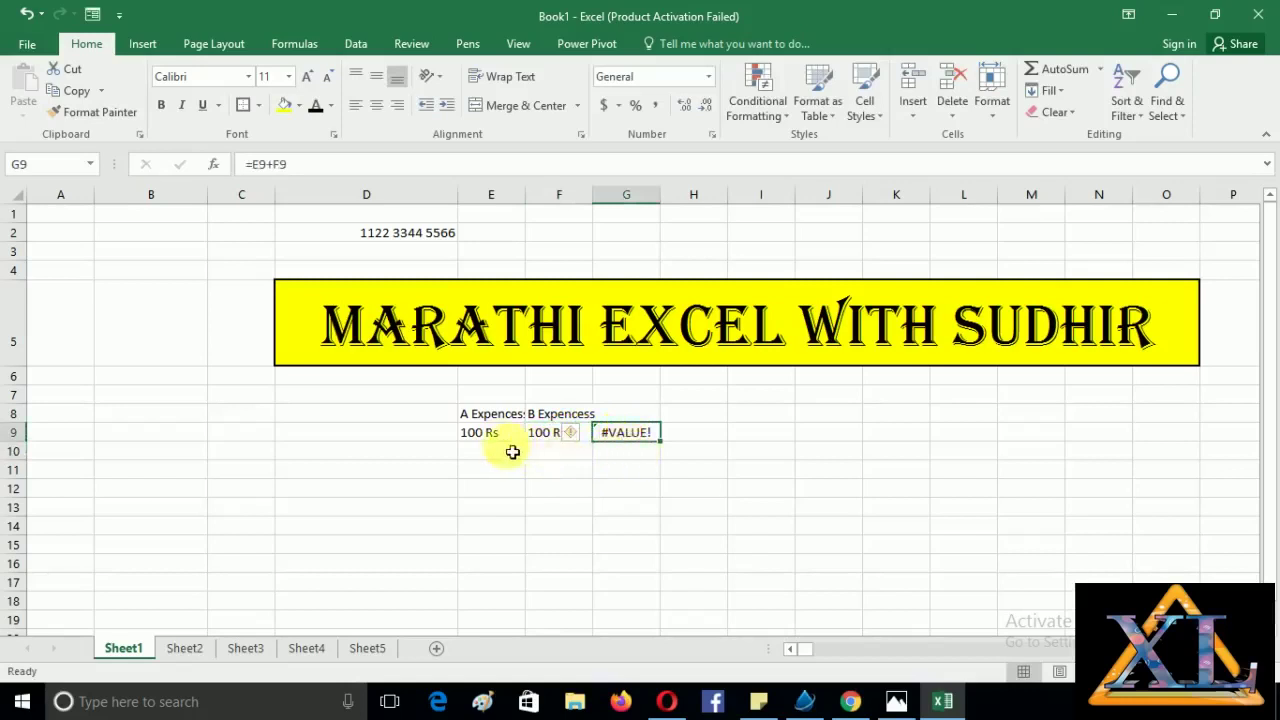
{"action": "left_click", "coordinate": [758, 486]}
{"action": "left_click", "coordinate": [646, 439]}
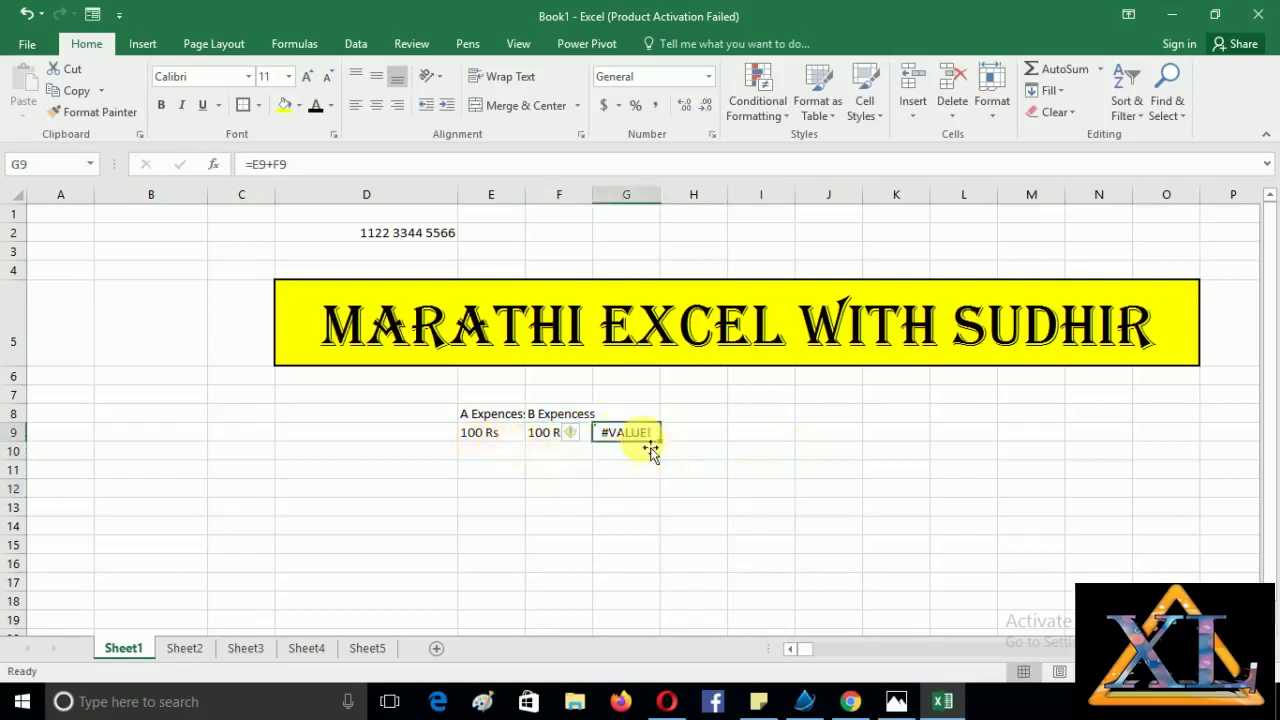
Undo the "100 Rs" entries in F9 and E9.
{"action": "left_click", "coordinate": [648, 496]}
{"action": "key", "text": "ctrl+z"}
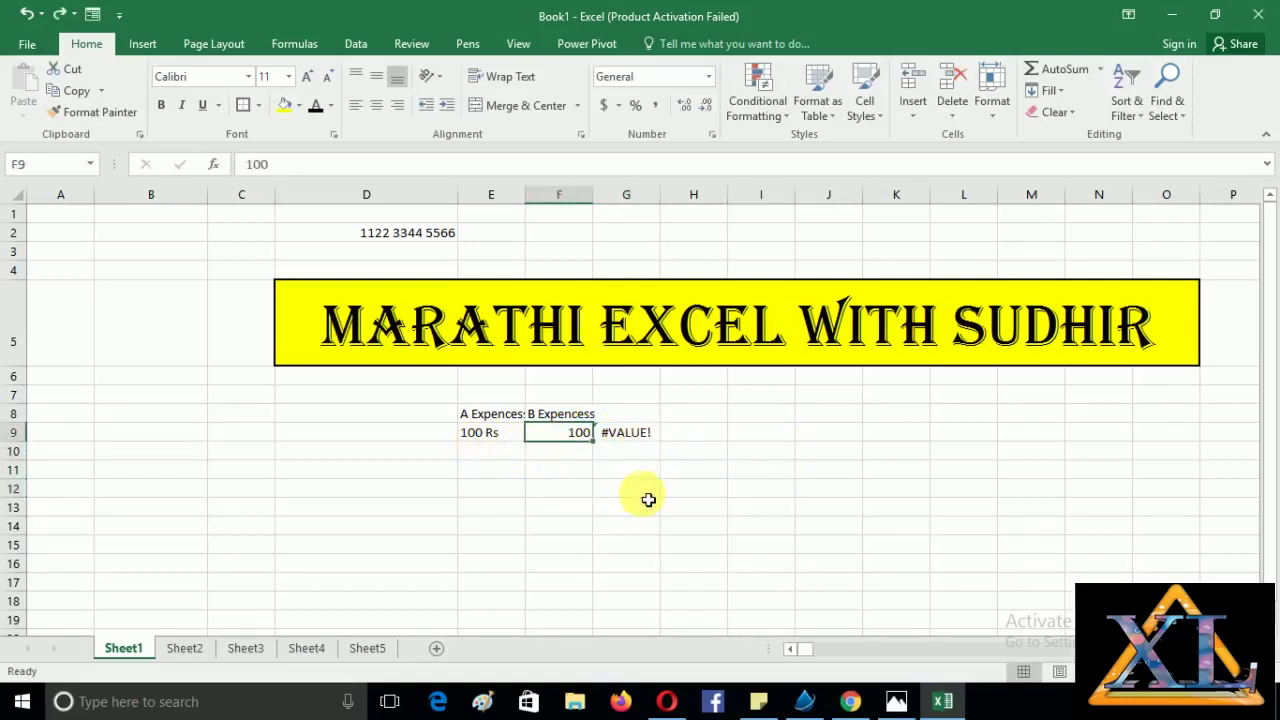
{"action": "key", "text": "ctrl+z"}
{"action": "left_click", "coordinate": [607, 496]}
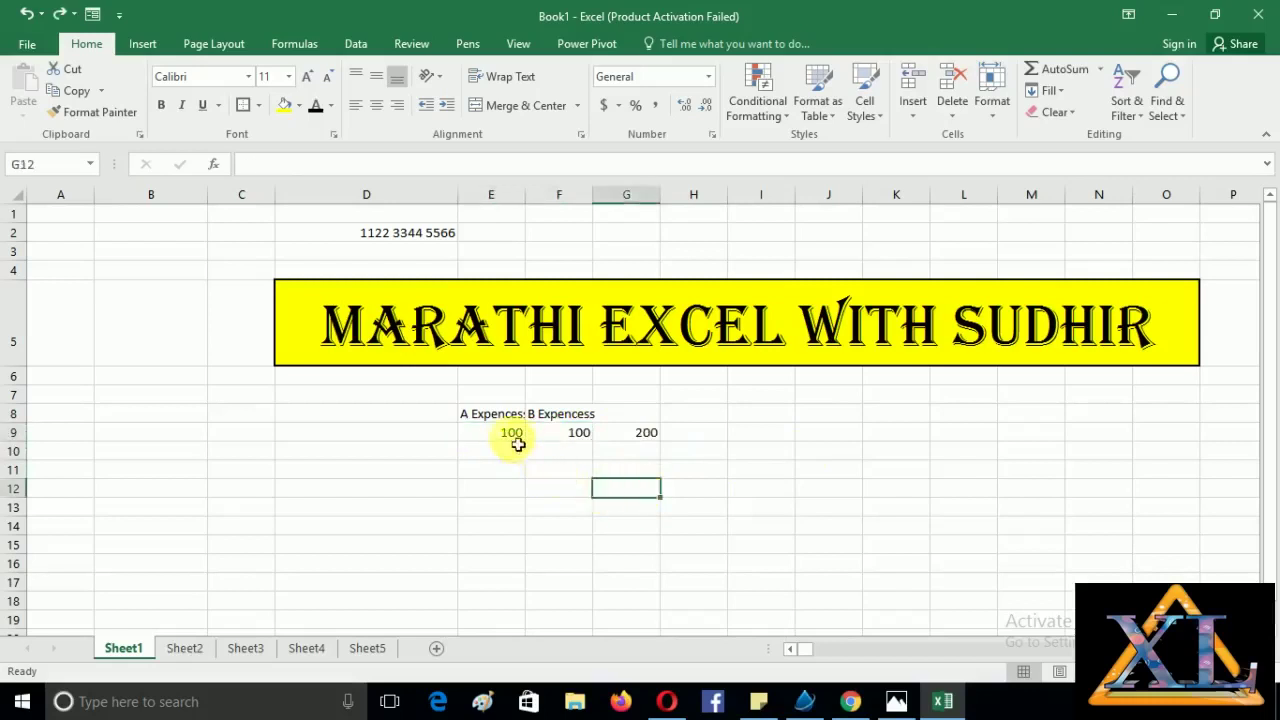
Apply the custom number format "RS" # to the sum in G9.
{"action": "left_click", "coordinate": [648, 432]}
{"action": "right_click", "coordinate": [650, 432]}
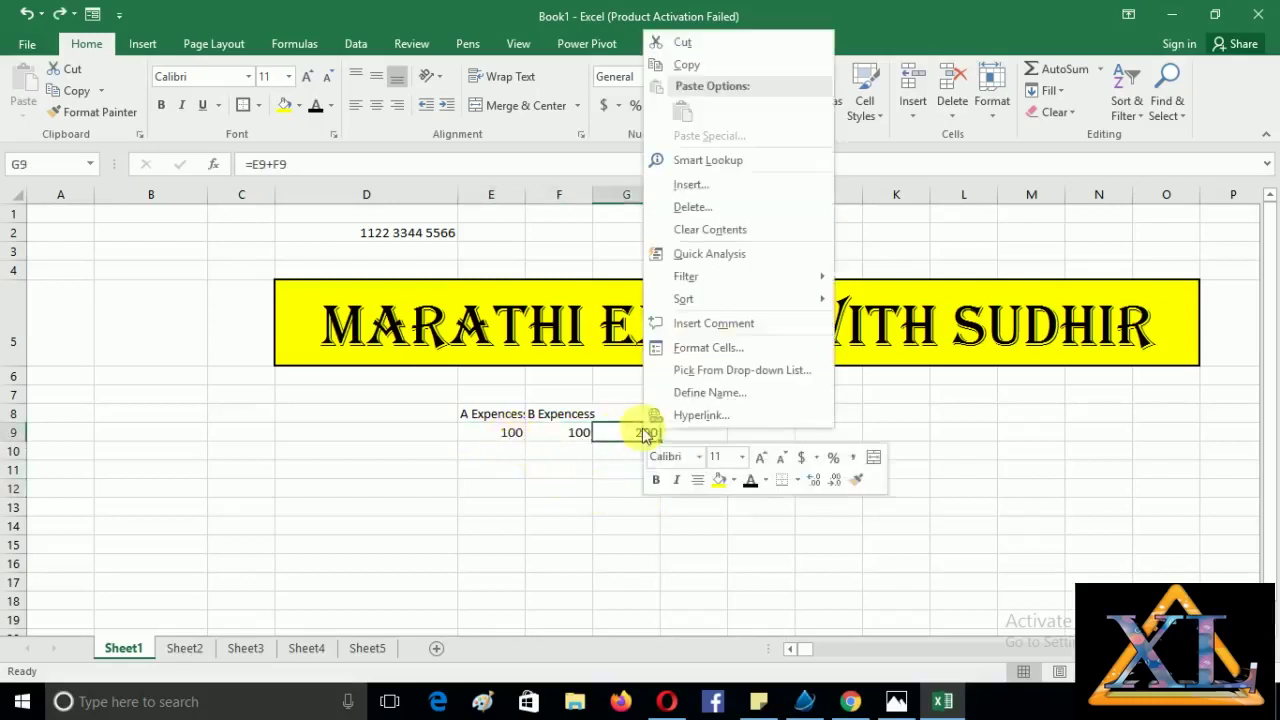
{"action": "left_click", "coordinate": [720, 347]}
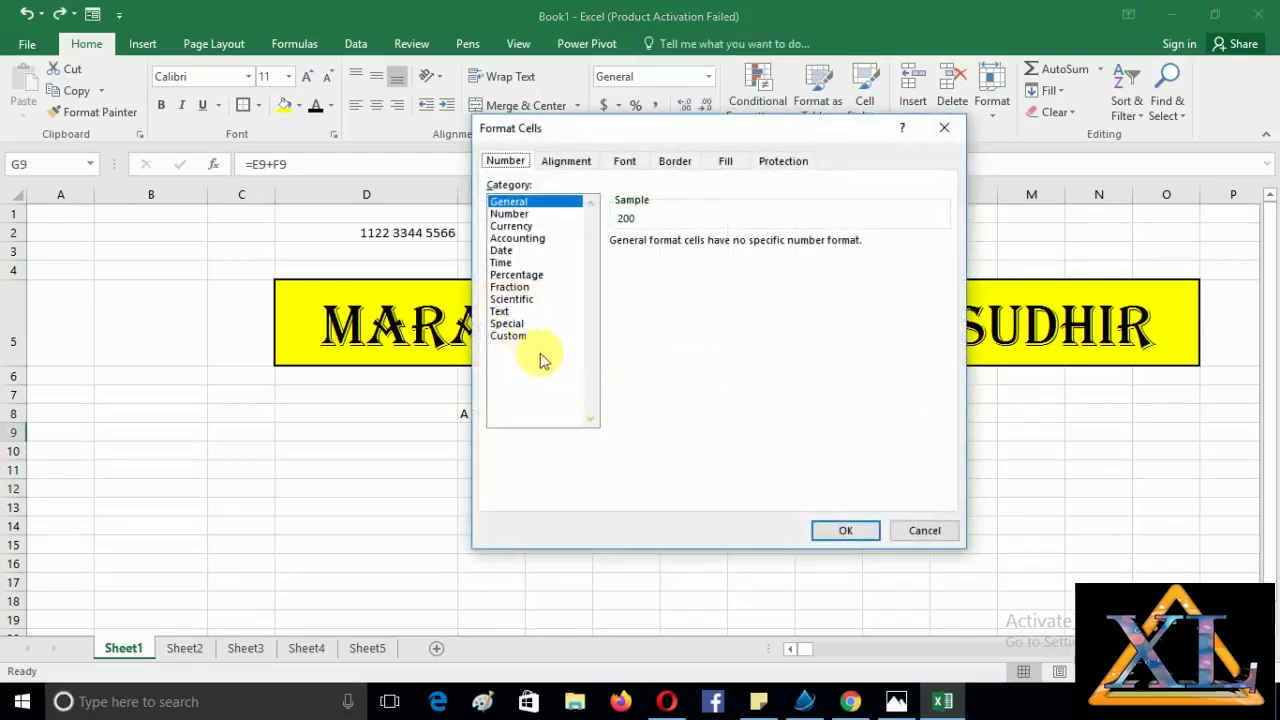
{"action": "left_click", "coordinate": [510, 336]}
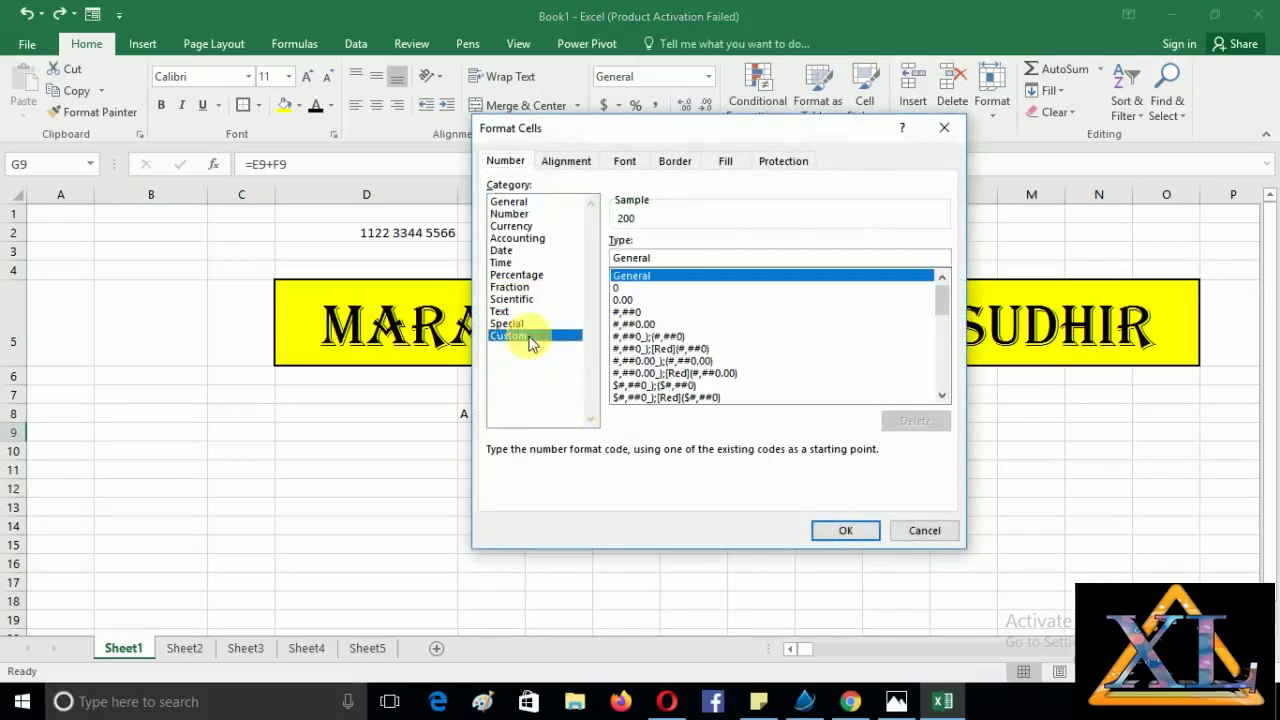
{"action": "left_click", "coordinate": [683, 275]}
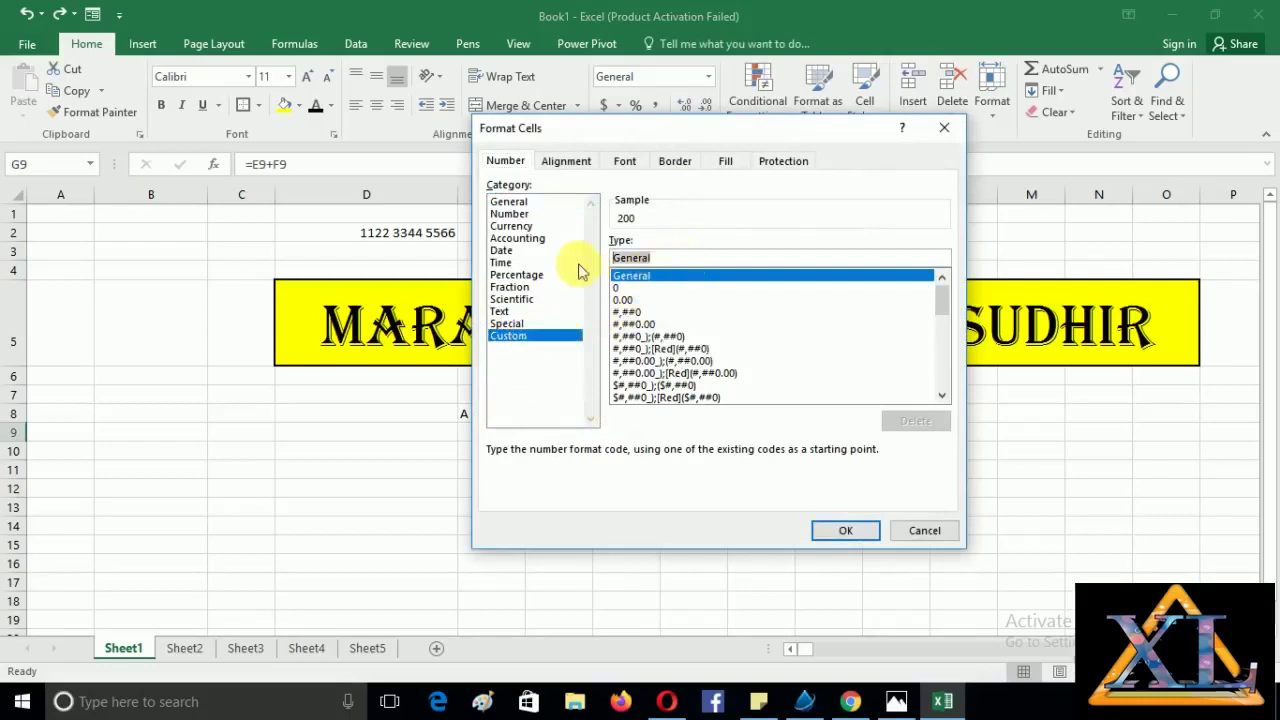
{"action": "type", "text": "\"RS\" #"}
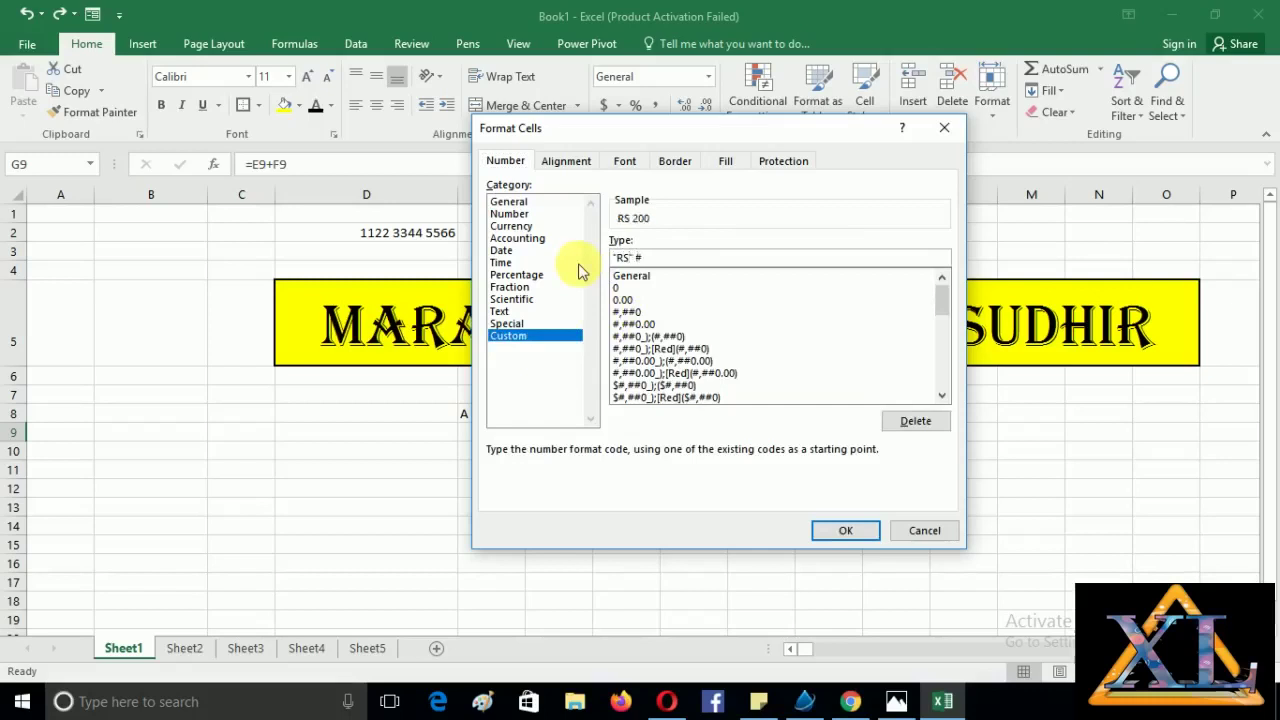
{"action": "left_click", "coordinate": [838, 530]}
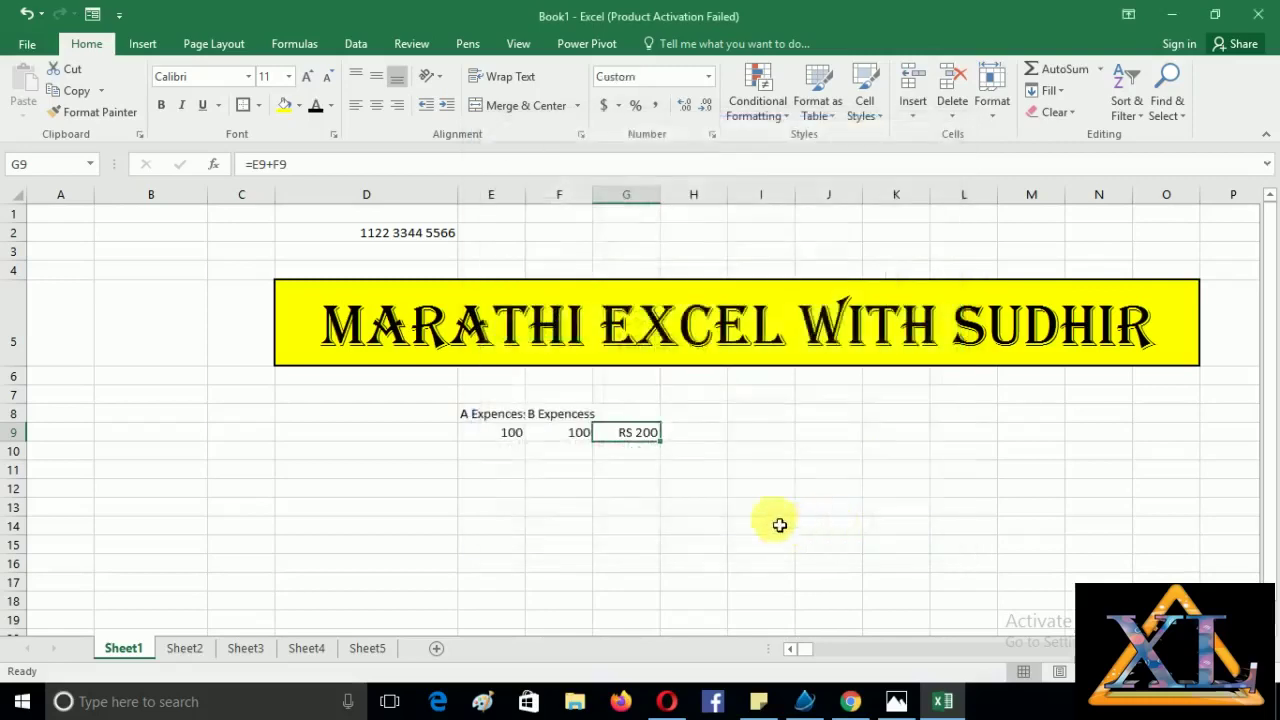
{"action": "left_click", "coordinate": [780, 525]}
{"action": "left_click", "coordinate": [645, 436]}
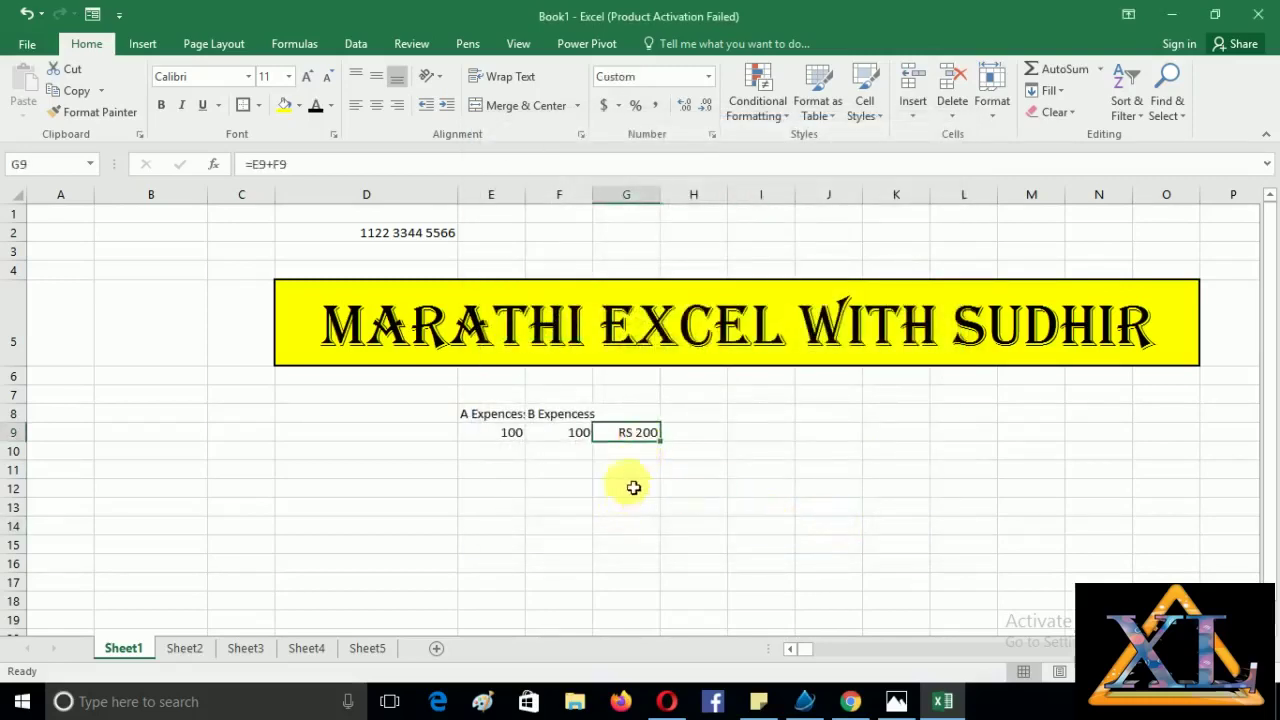
{"action": "left_click", "coordinate": [680, 487]}
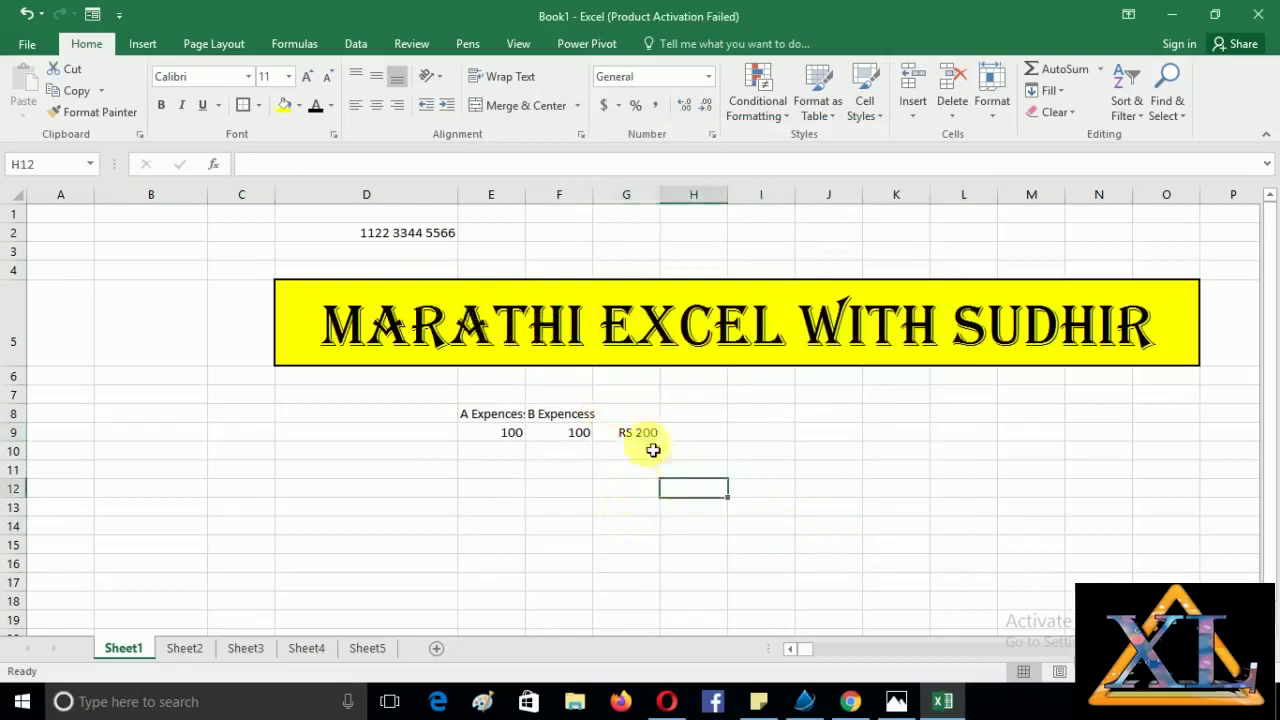
Fill the formula and format of G9 down through G11.
{"action": "left_click", "coordinate": [640, 434]}
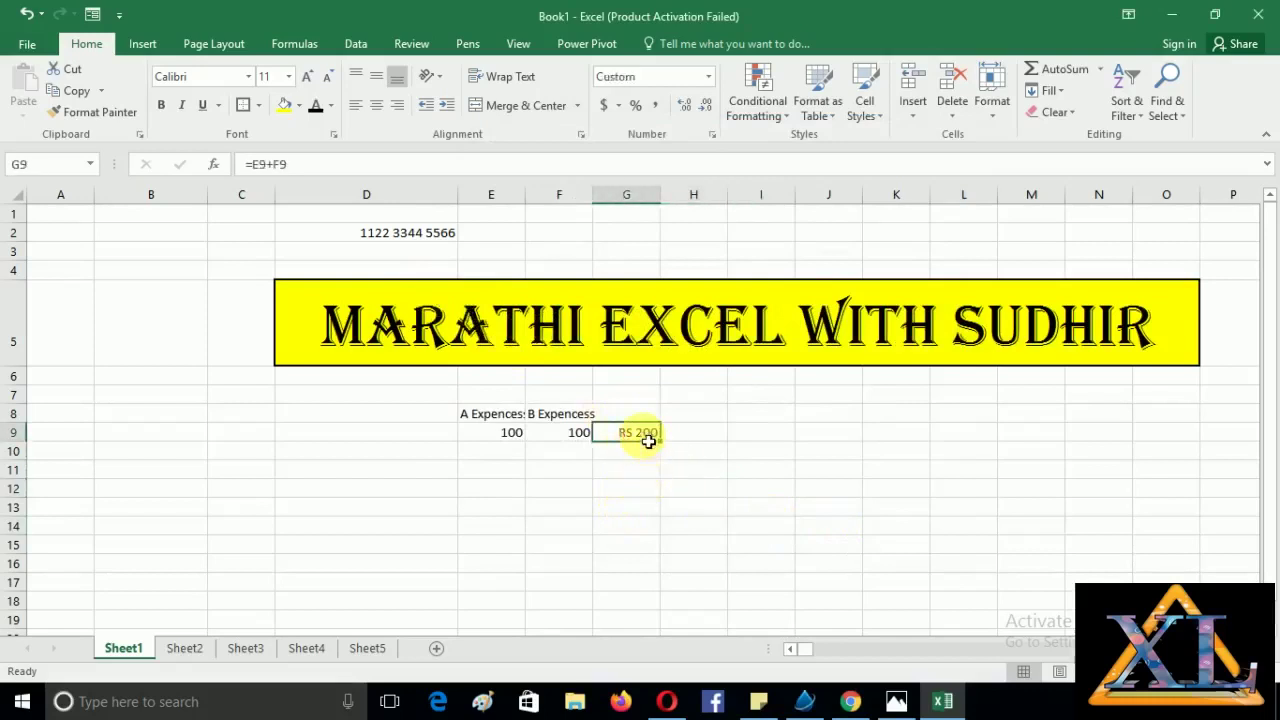
{"action": "left_click", "coordinate": [652, 490]}
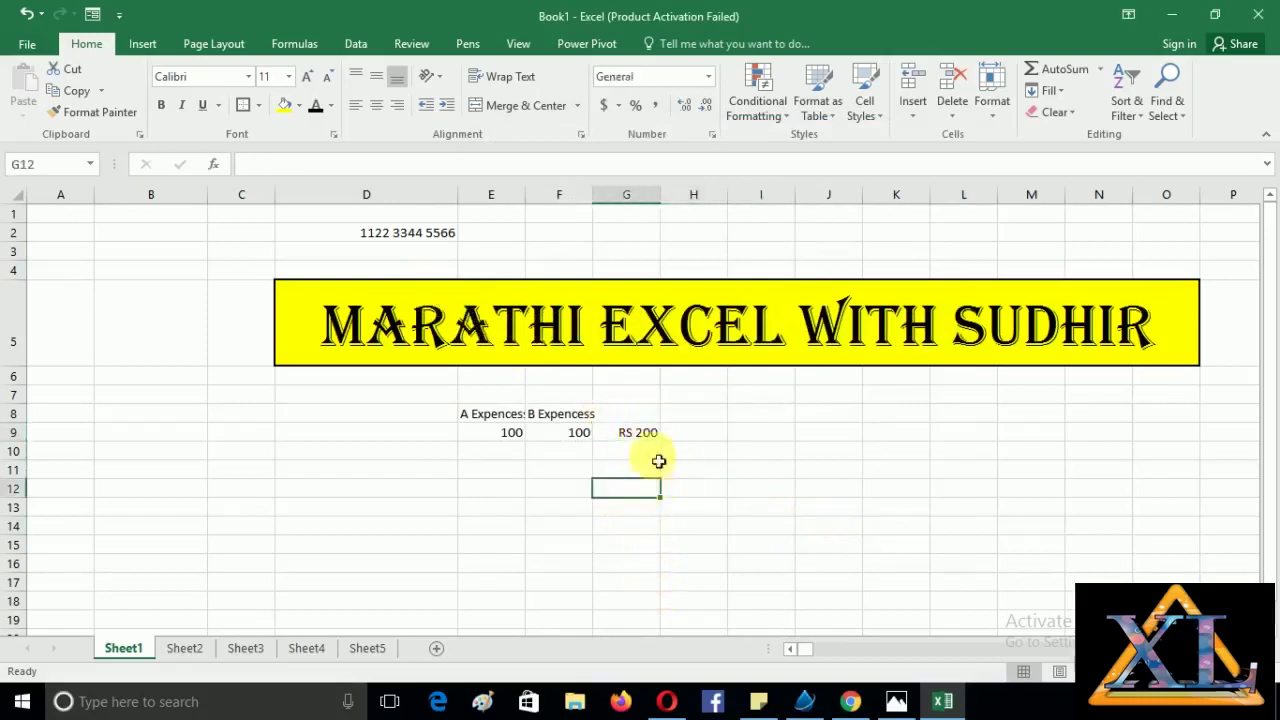
{"action": "left_click", "coordinate": [645, 436]}
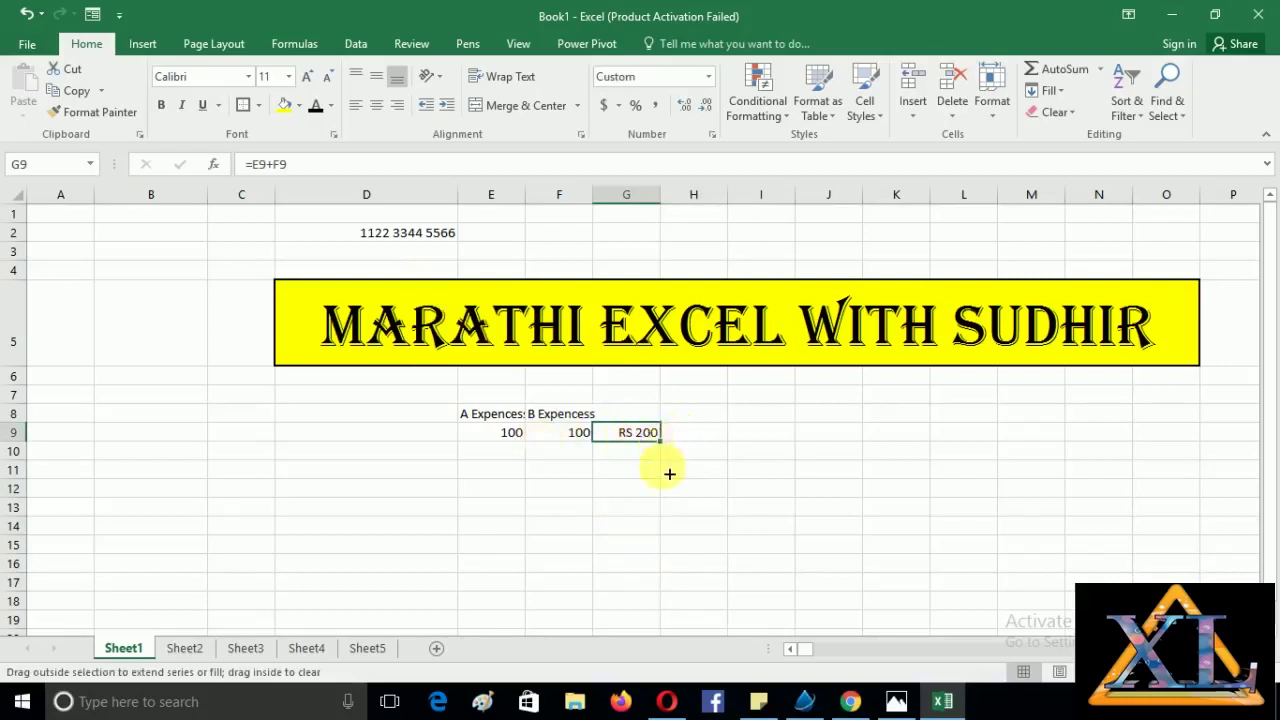
{"action": "mouse_move", "coordinate": [669, 473]}
{"action": "left_mouse_down"}
{"action": "mouse_move", "coordinate": [666, 491]}
{"action": "mouse_move", "coordinate": [666, 480]}
{"action": "left_mouse_up"}
Enter 200 in both E10 and F10 as the second row of expenses.
{"action": "left_click", "coordinate": [508, 457]}
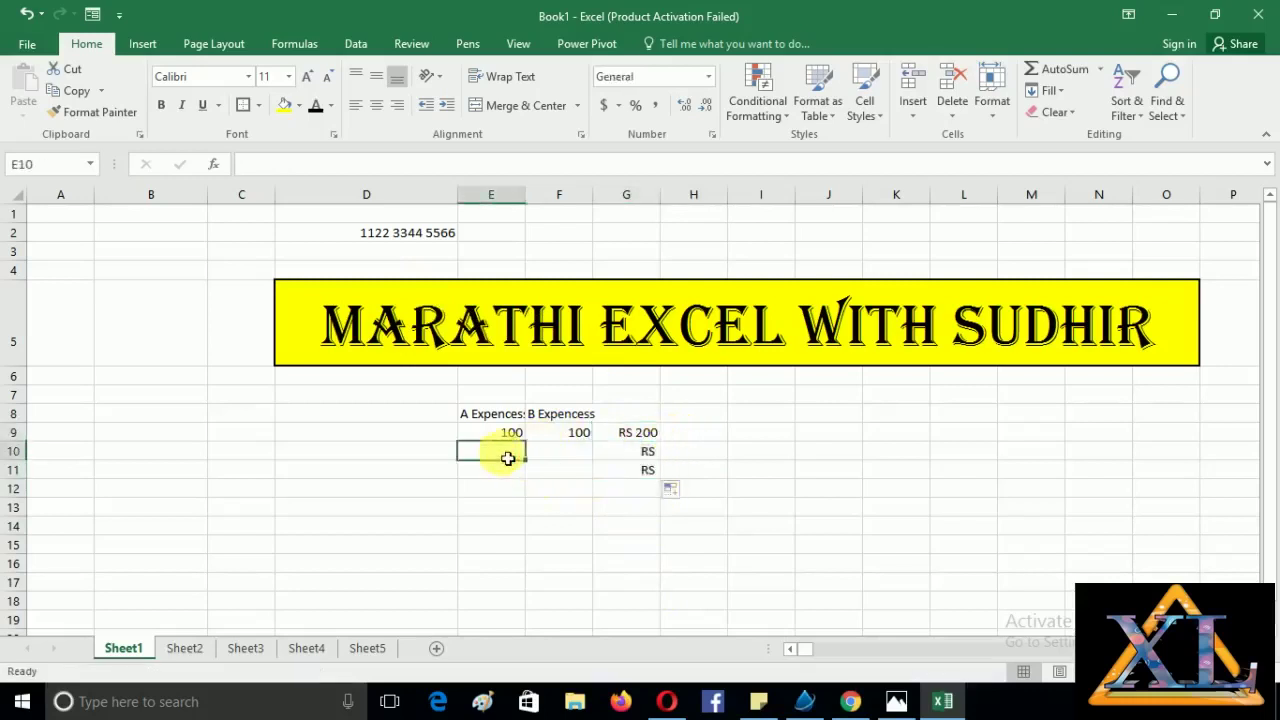
{"action": "type", "text": "200"}
{"action": "key", "text": "Tab"}
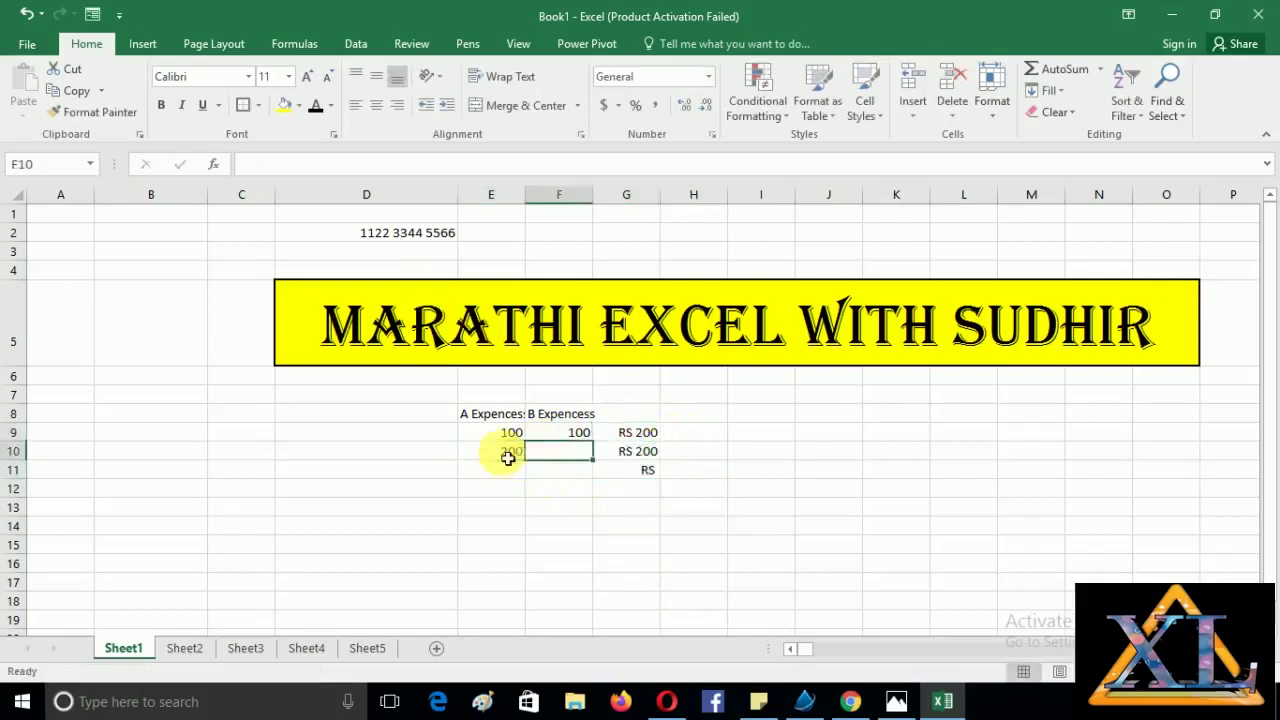
{"action": "type", "text": "200"}
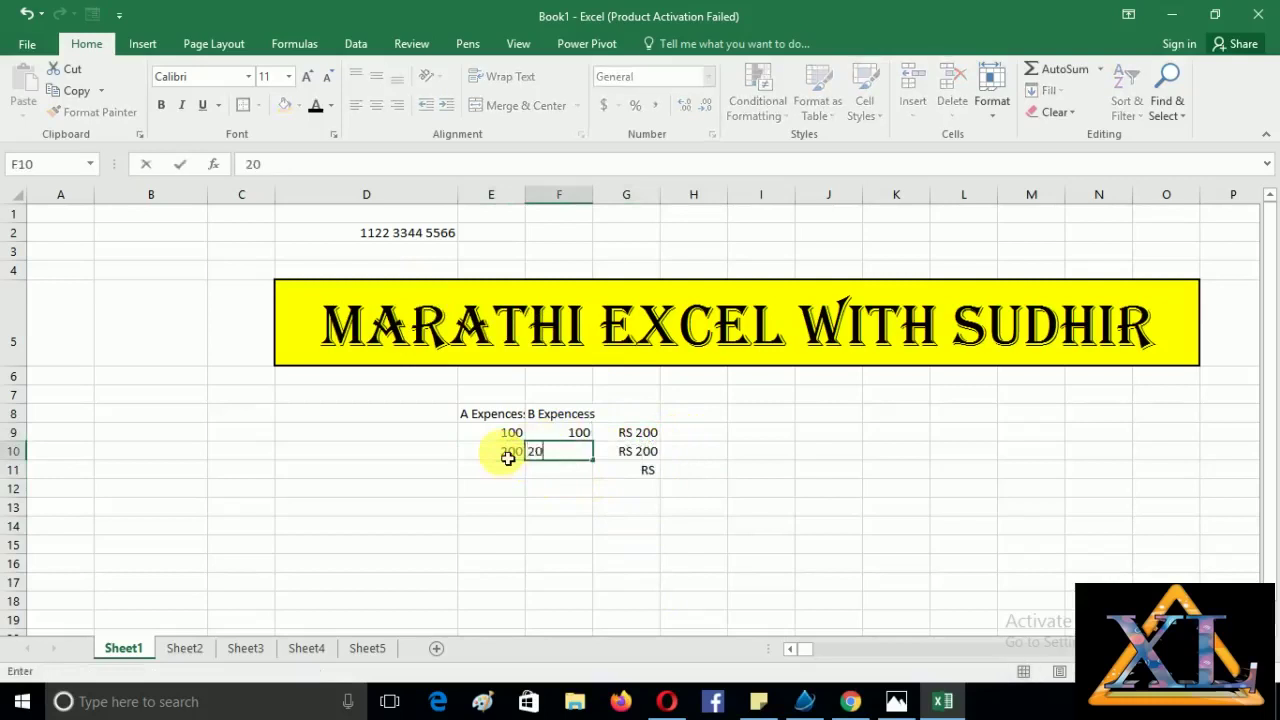
{"action": "key", "text": "Return"}
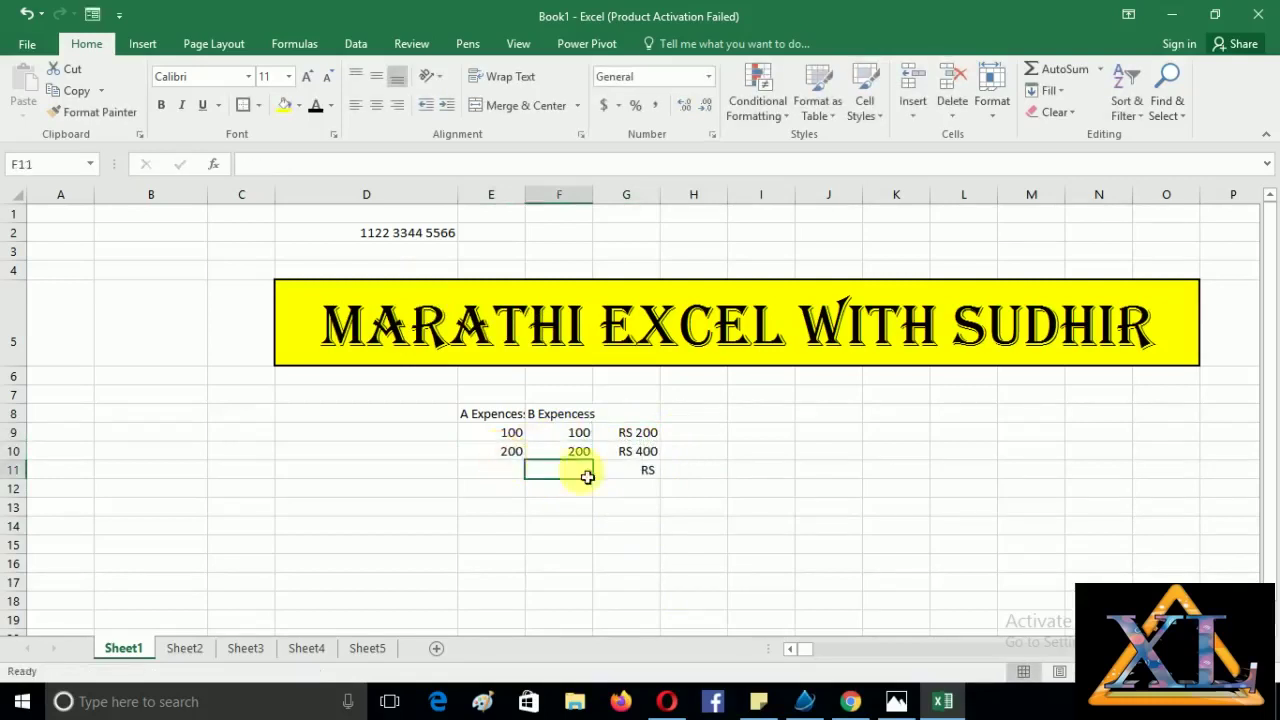
{"action": "left_click", "coordinate": [646, 453]}
{"action": "left_click", "coordinate": [517, 461]}
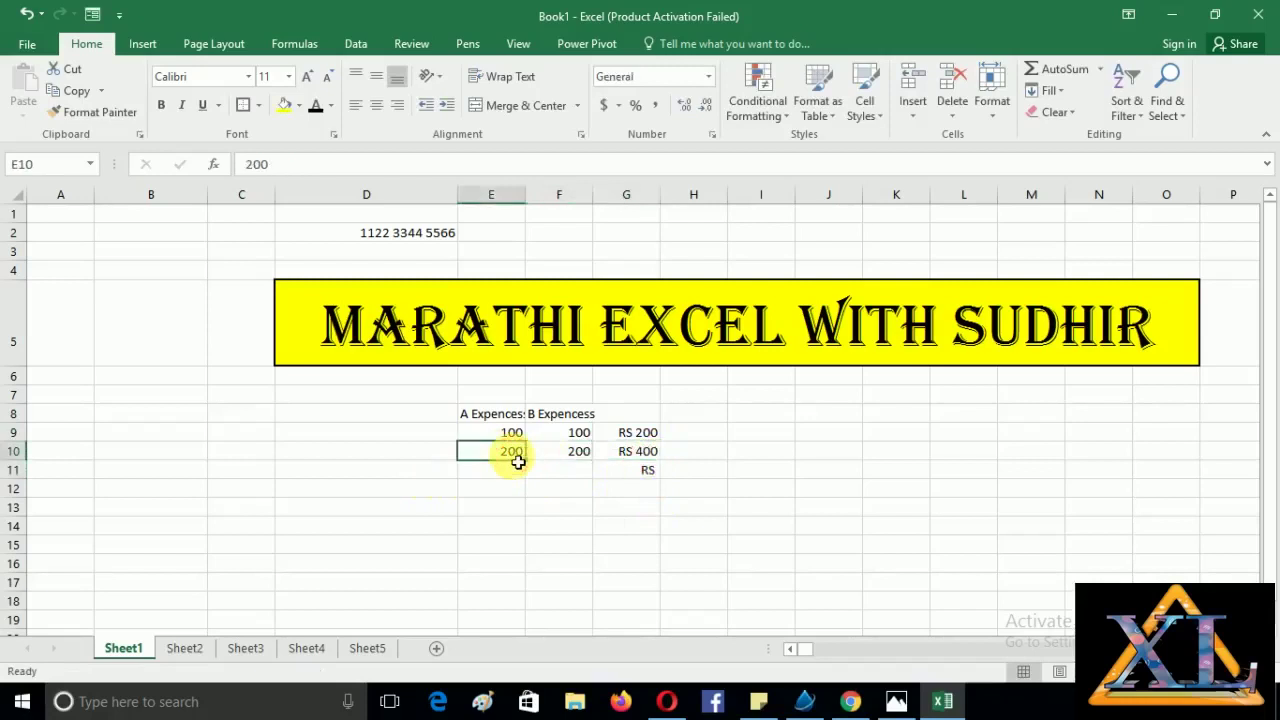
Apply the custom number format "RS" # to the expense amounts in E9:F10 and check the formulas in G9 and G10.
{"action": "left_click_drag", "start_coordinate": [500, 432], "coordinate": [569, 449]}
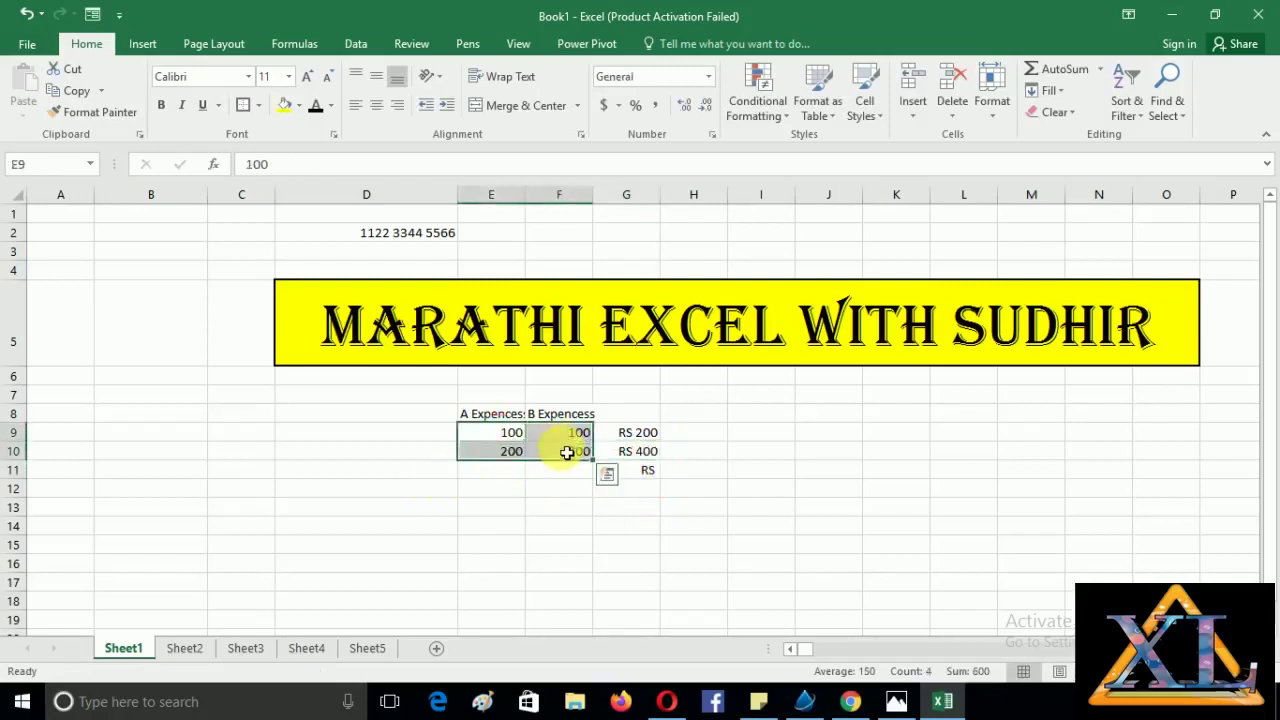
{"action": "right_click", "coordinate": [569, 449]}
{"action": "left_click", "coordinate": [628, 366]}
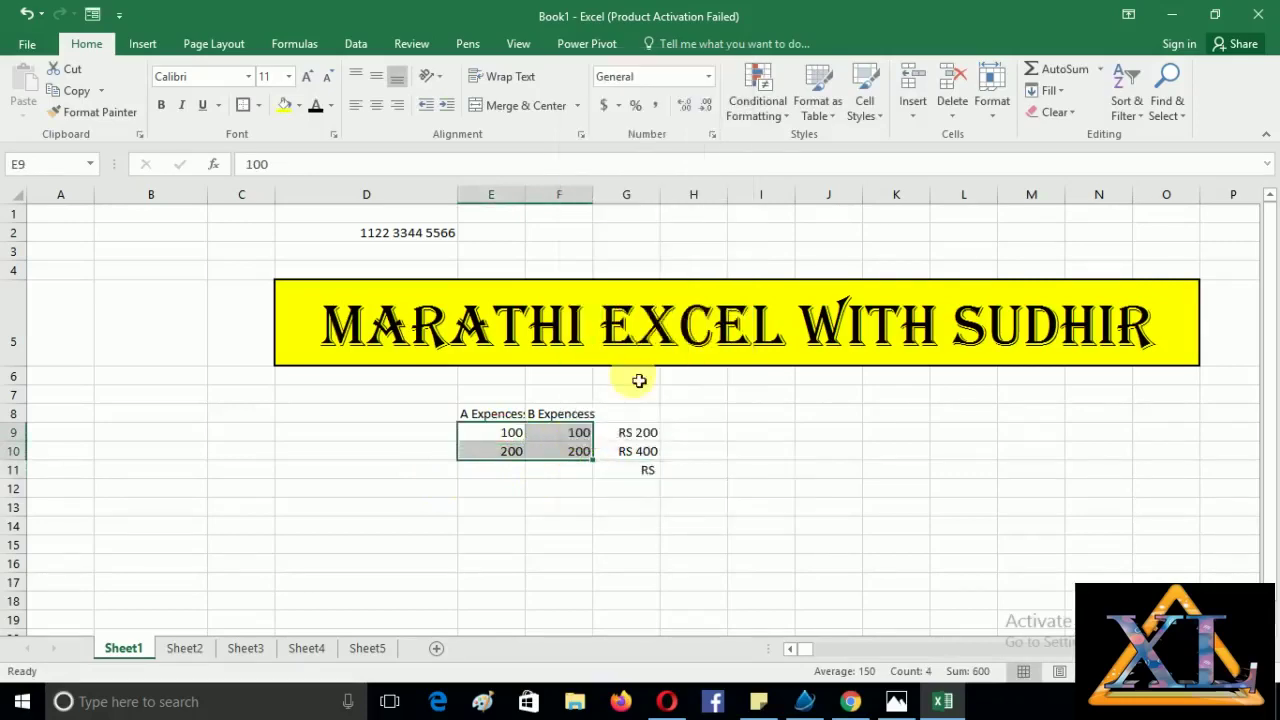
{"action": "left_click", "coordinate": [424, 364]}
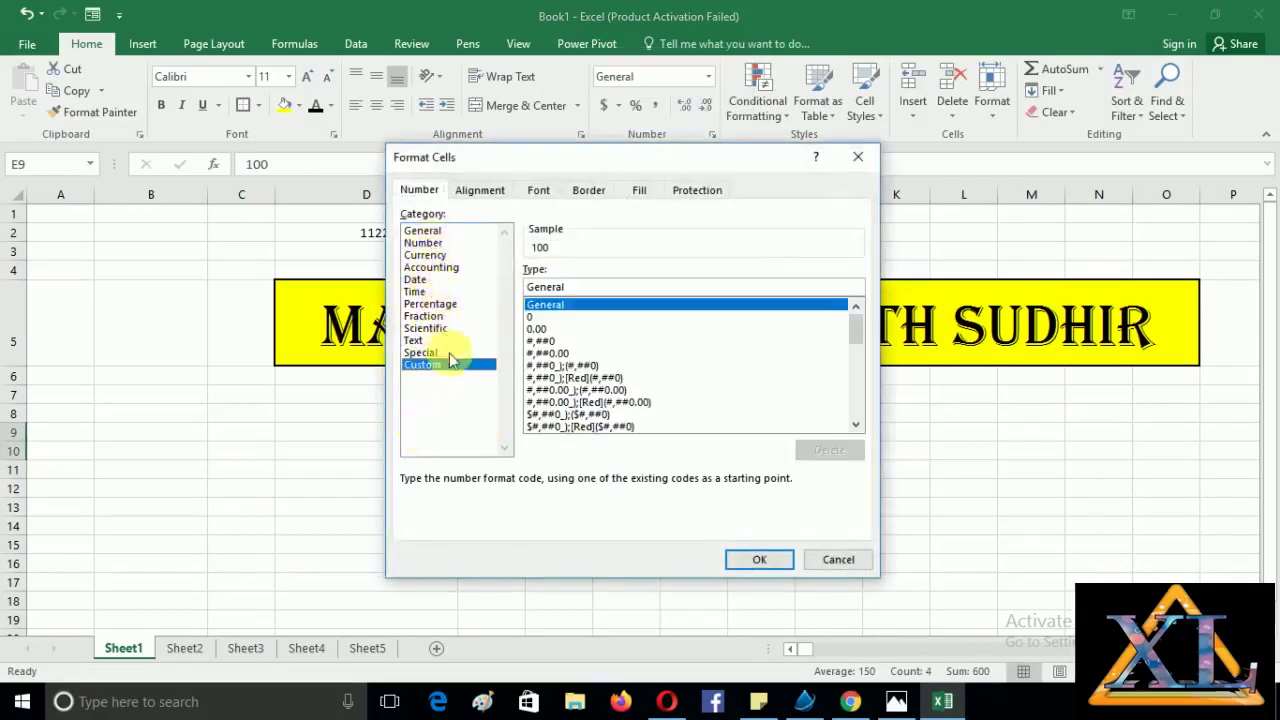
{"action": "left_click_drag", "start_coordinate": [572, 287], "coordinate": [525, 288]}
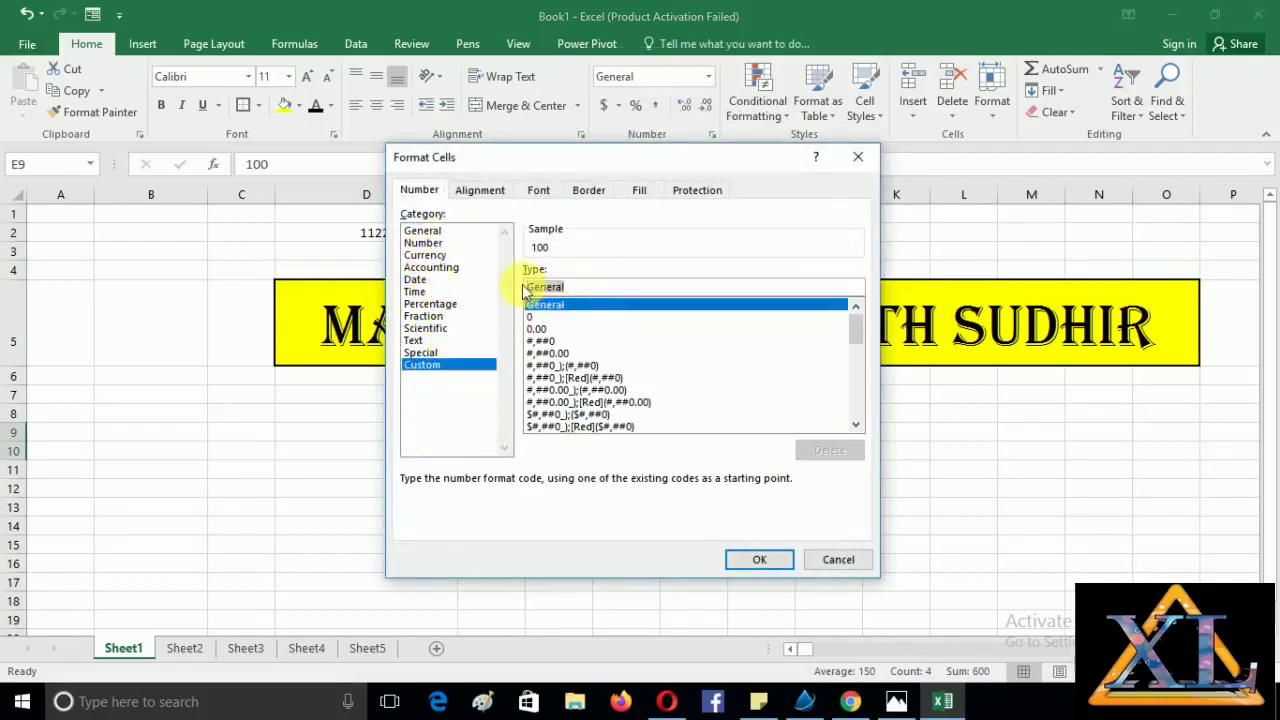
{"action": "key", "text": "BackSpace"}
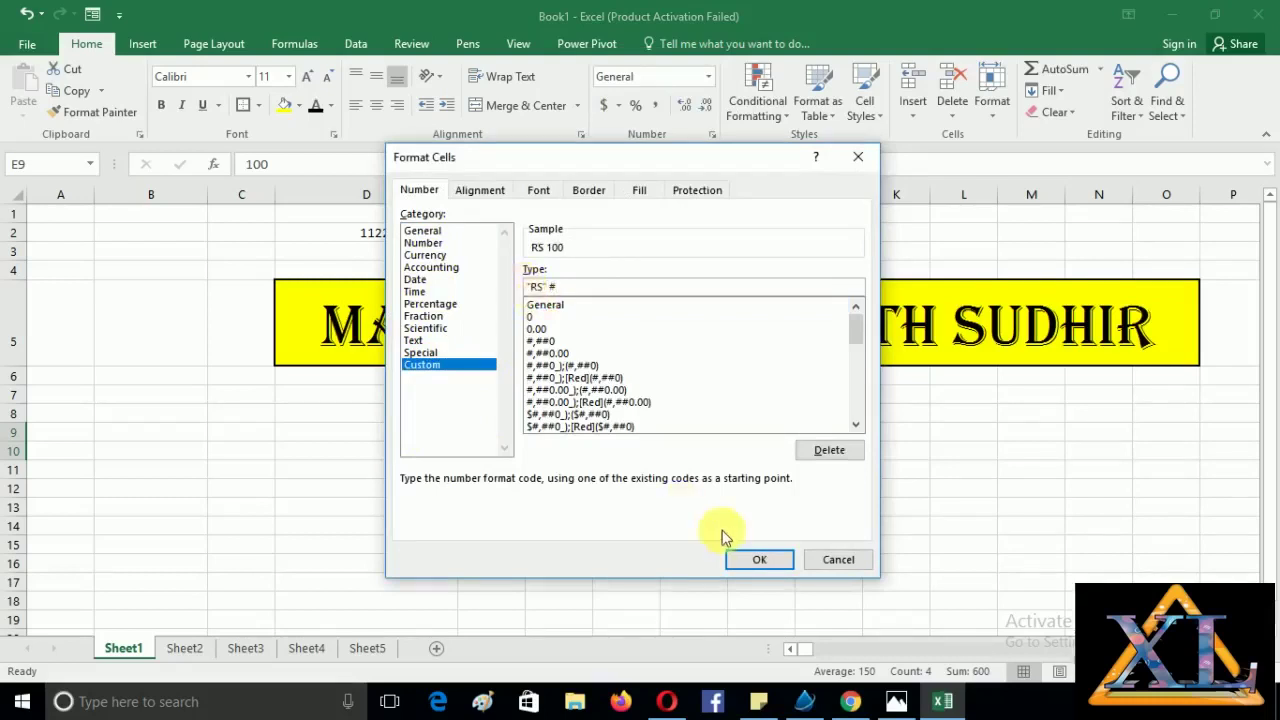
{"action": "left_click", "coordinate": [757, 558]}
{"action": "left_click", "coordinate": [655, 550]}
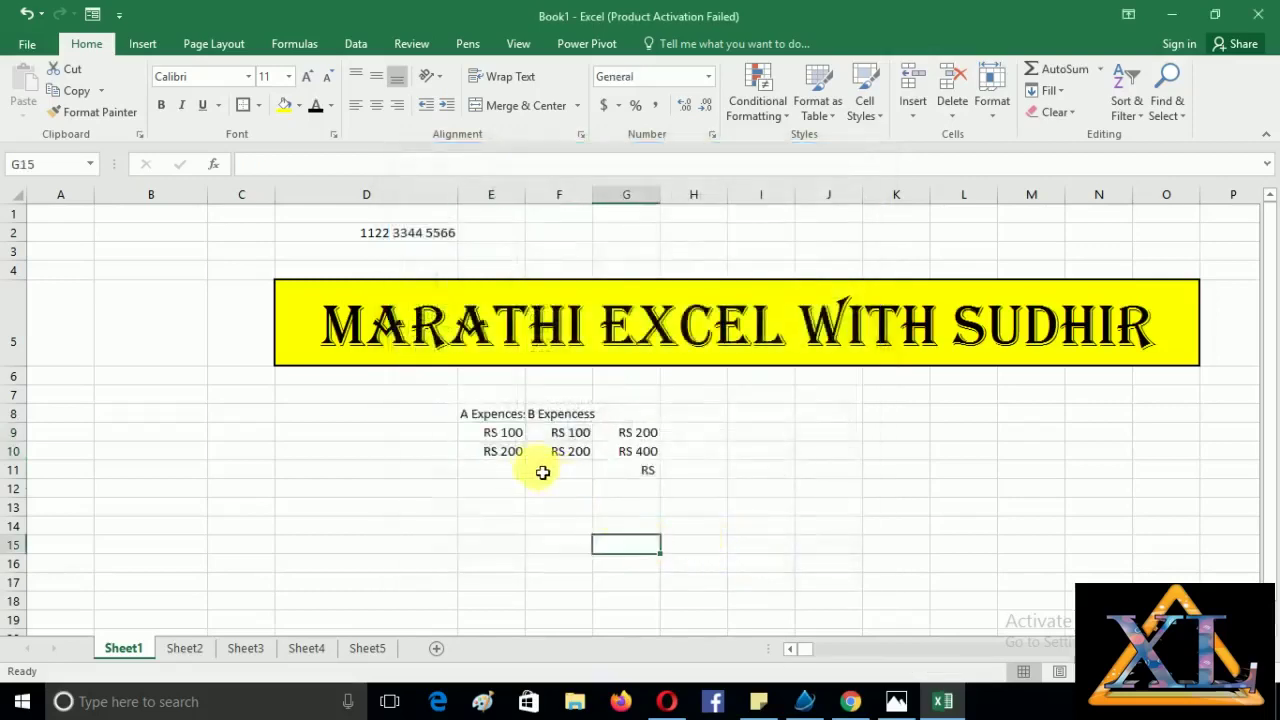
{"action": "left_click", "coordinate": [540, 471]}
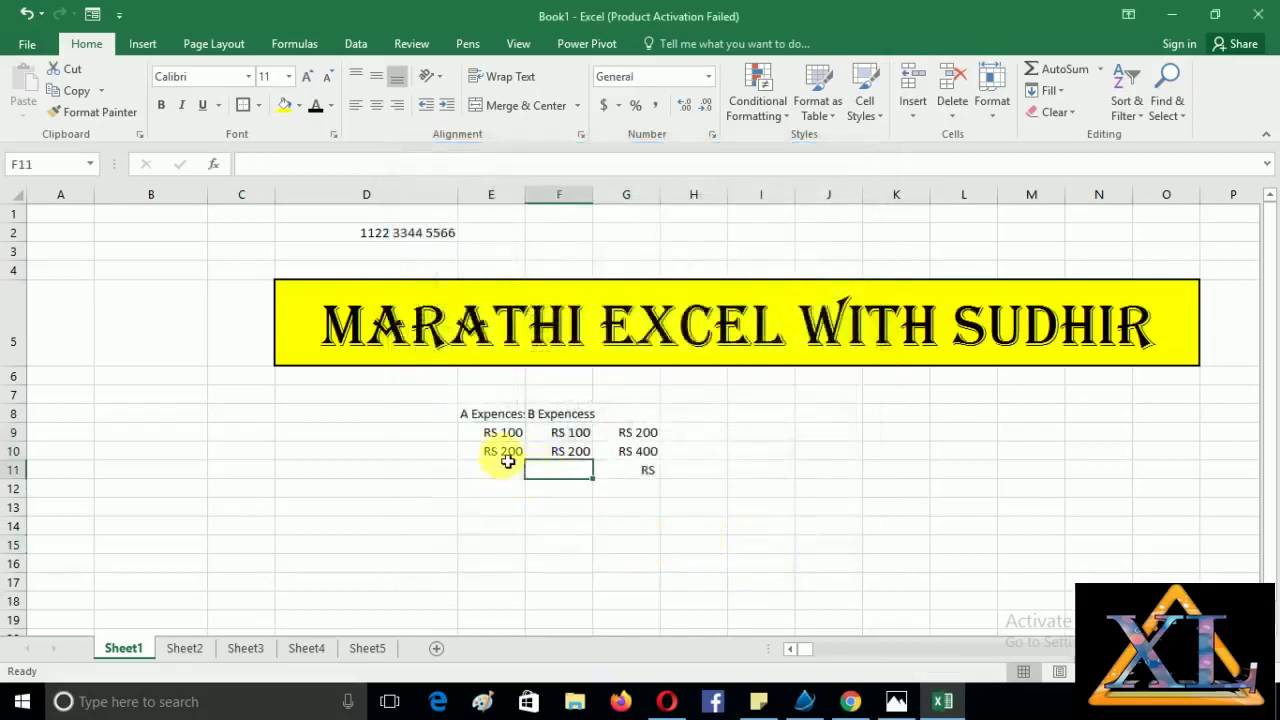
{"action": "left_click", "coordinate": [560, 449]}
{"action": "left_click", "coordinate": [630, 441]}
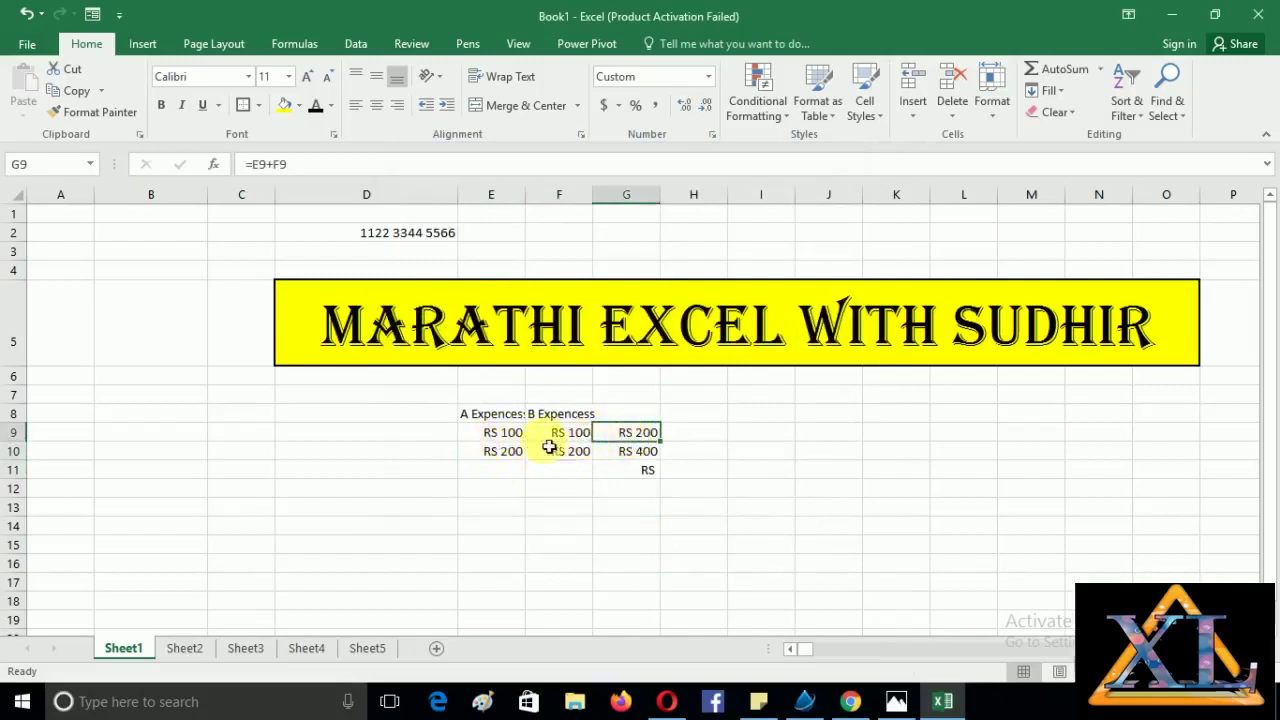
{"action": "left_click", "coordinate": [648, 457]}
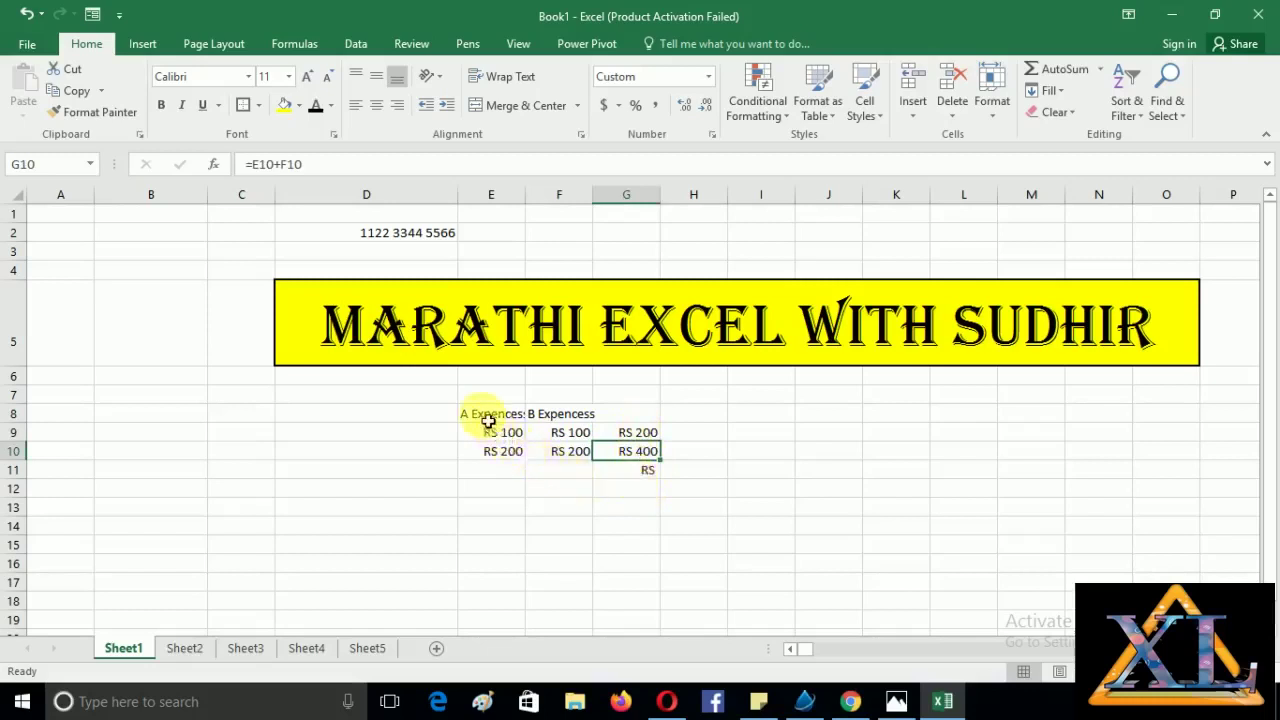
Clear the contents of the expense table in E8:G12.
{"action": "left_click_drag", "start_coordinate": [488, 421], "coordinate": [654, 487]}
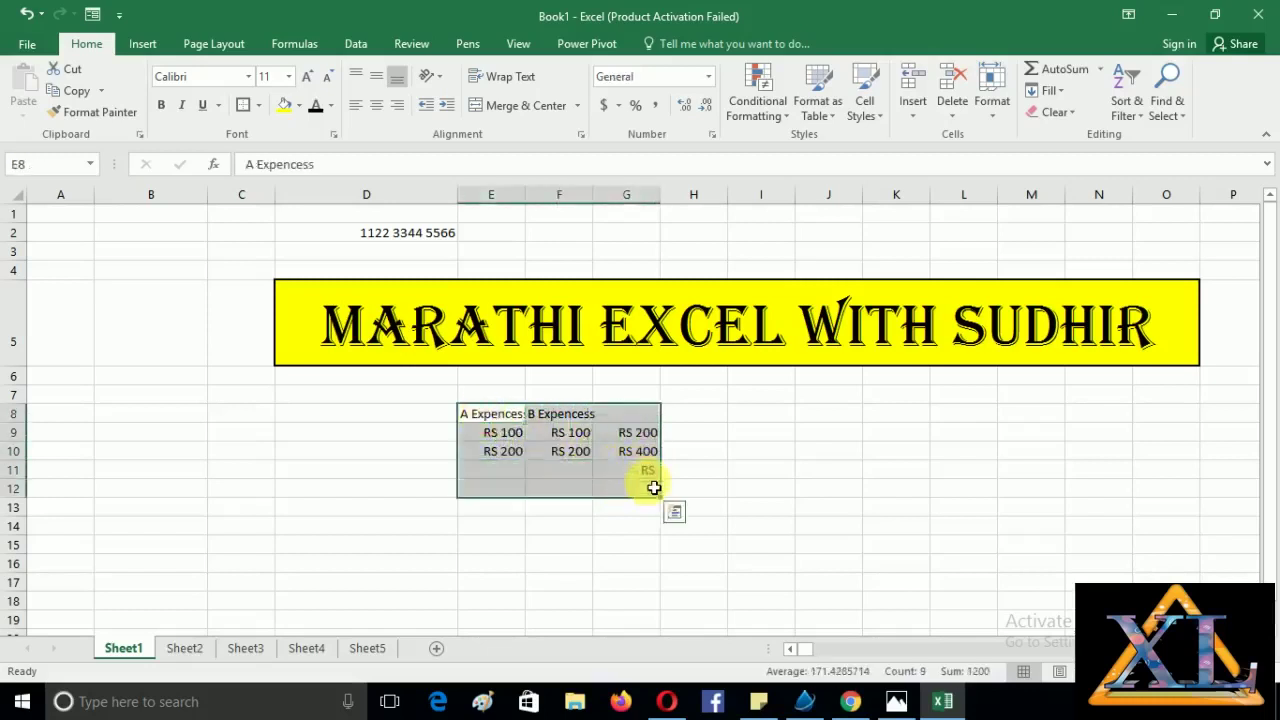
{"action": "key", "text": "Delete"}
{"action": "left_click", "coordinate": [391, 470]}
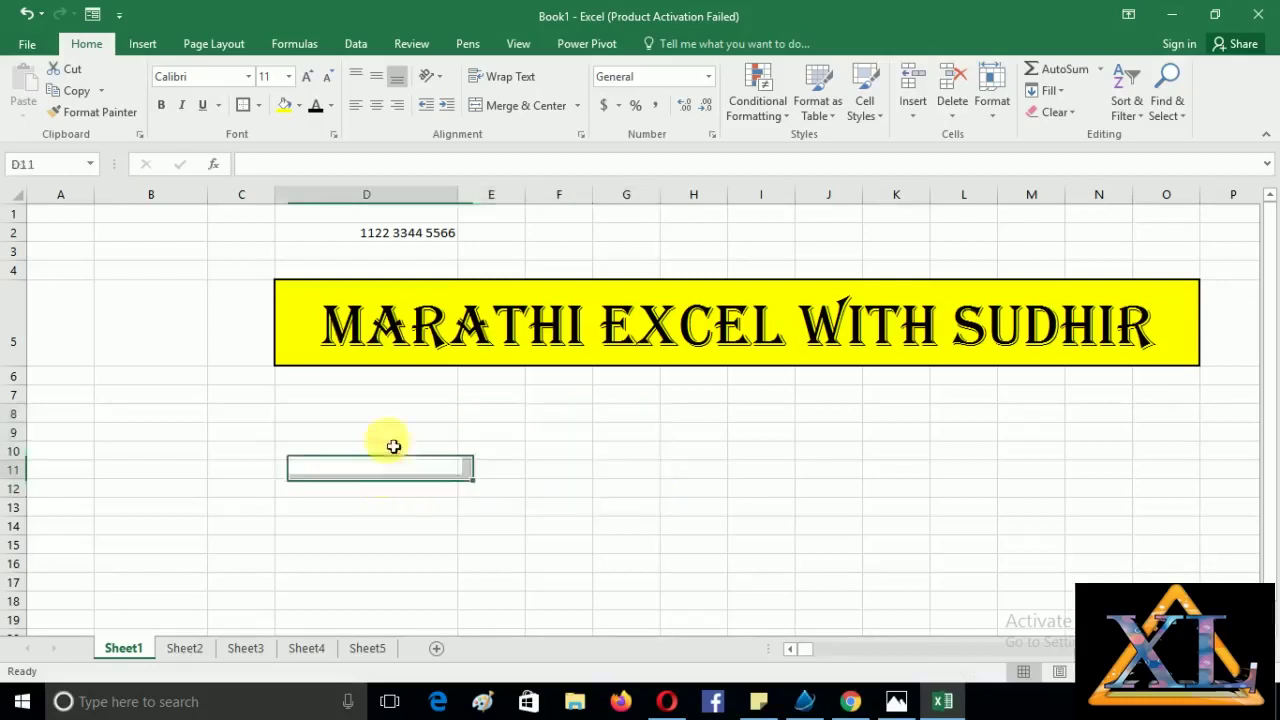
Delete the formatted number in cell D2.
{"action": "left_click", "coordinate": [397, 245]}
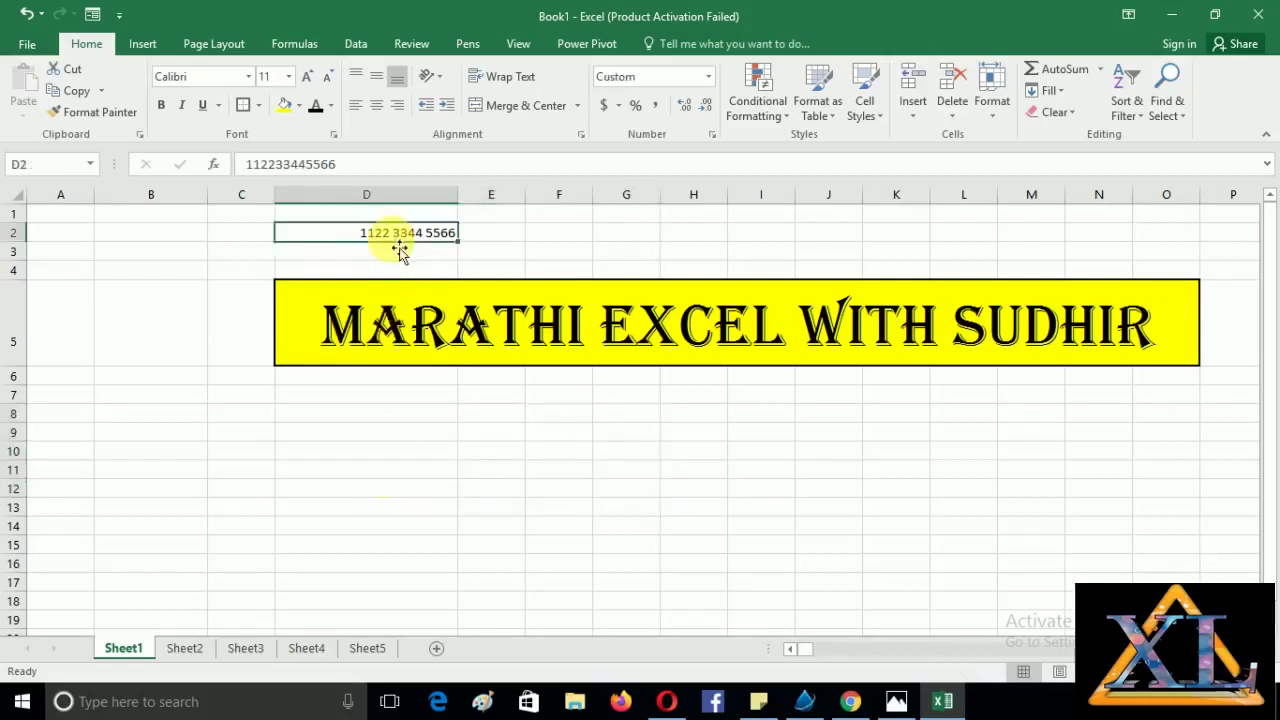
{"action": "key", "text": "Delete"}
{"action": "left_click", "coordinate": [489, 446]}
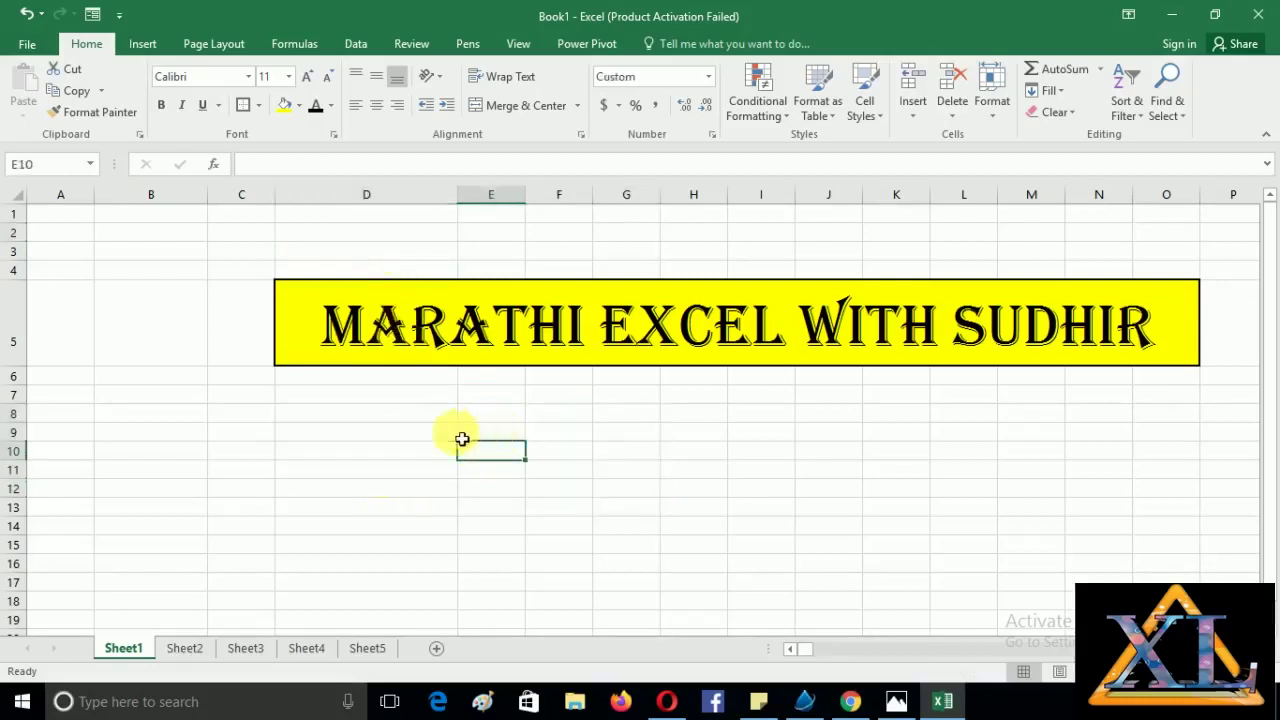
Review the number format categories available for cell D8 in Format Cells and in the quick number format list.
{"action": "right_click", "coordinate": [375, 418]}
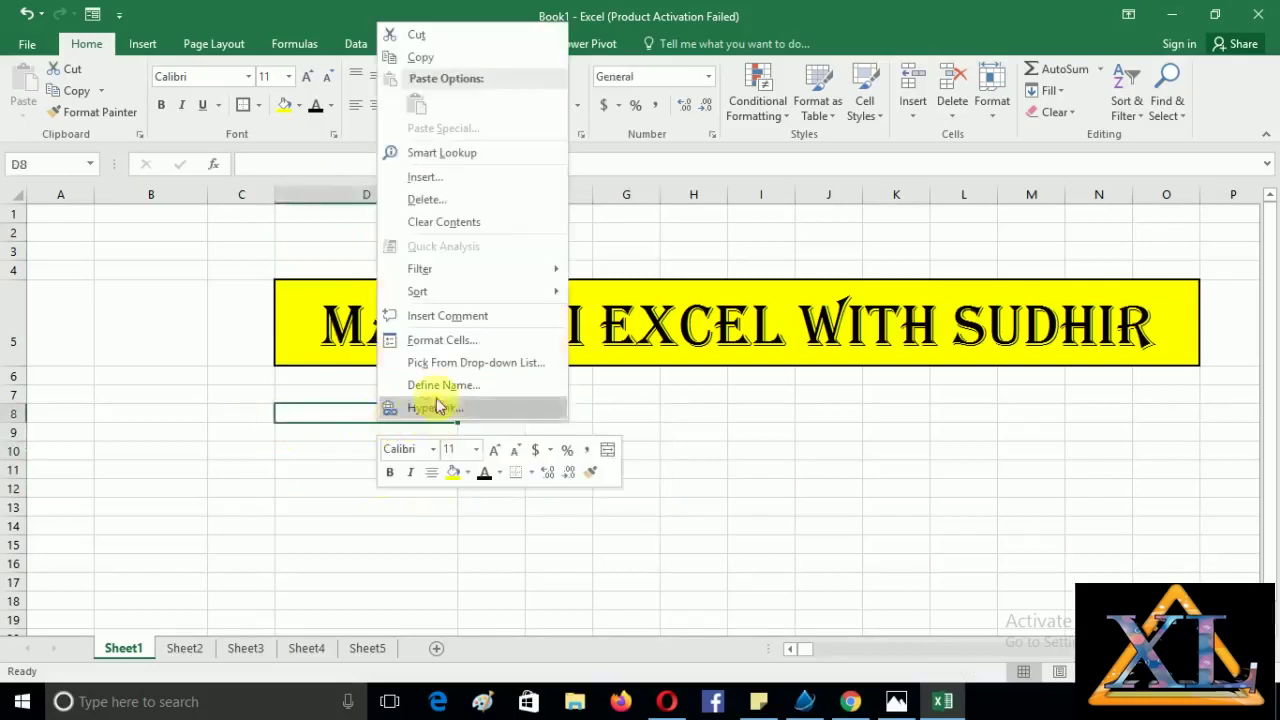
{"action": "left_click", "coordinate": [430, 340]}
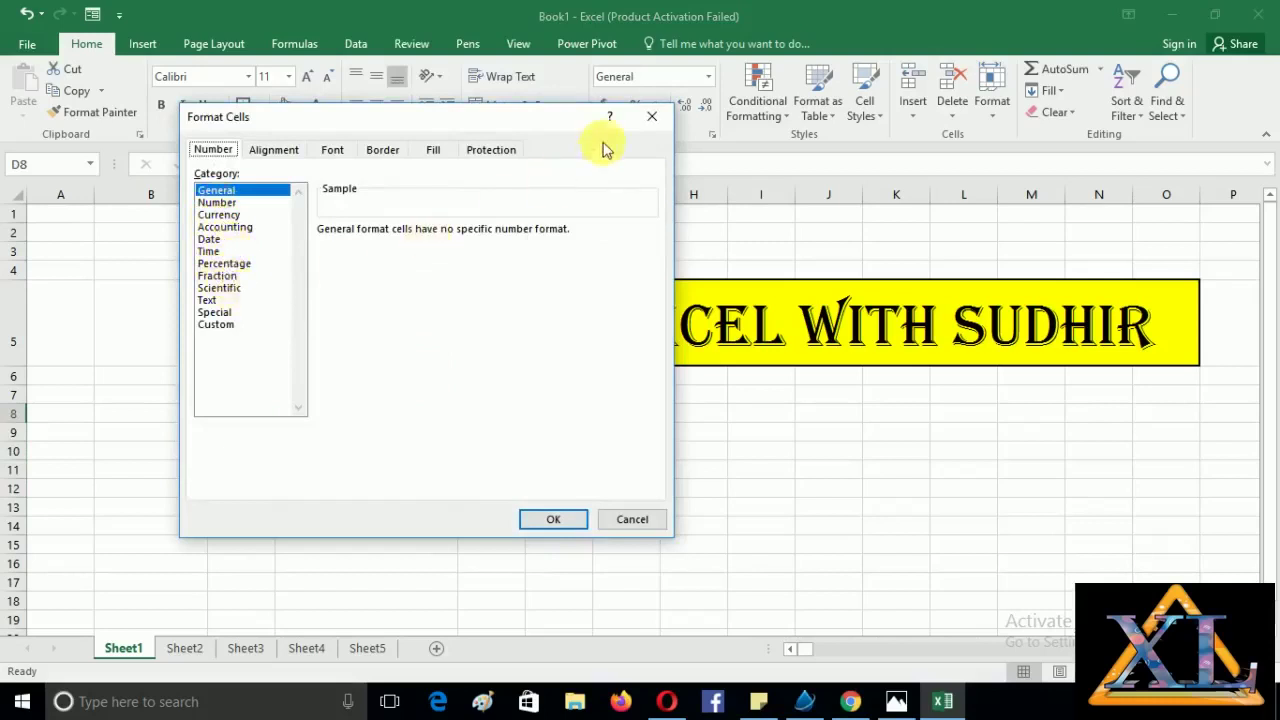
{"action": "left_click", "coordinate": [646, 124]}
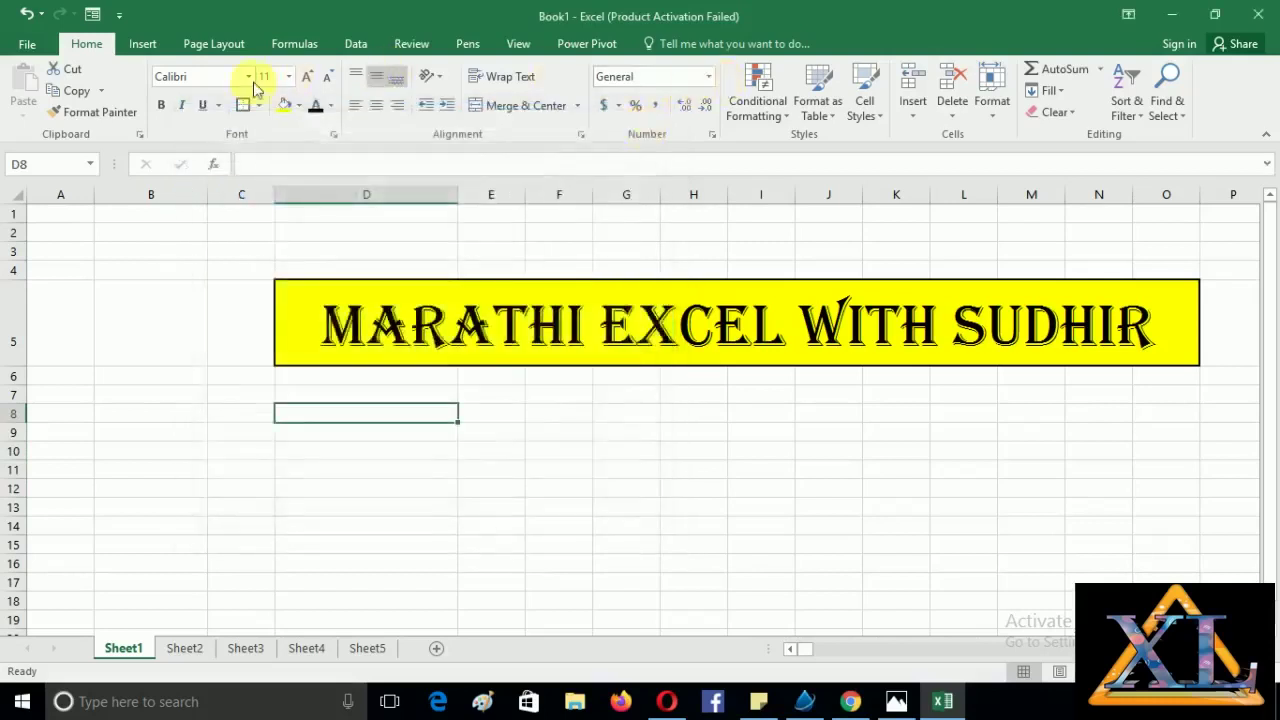
{"action": "right_click", "coordinate": [343, 413]}
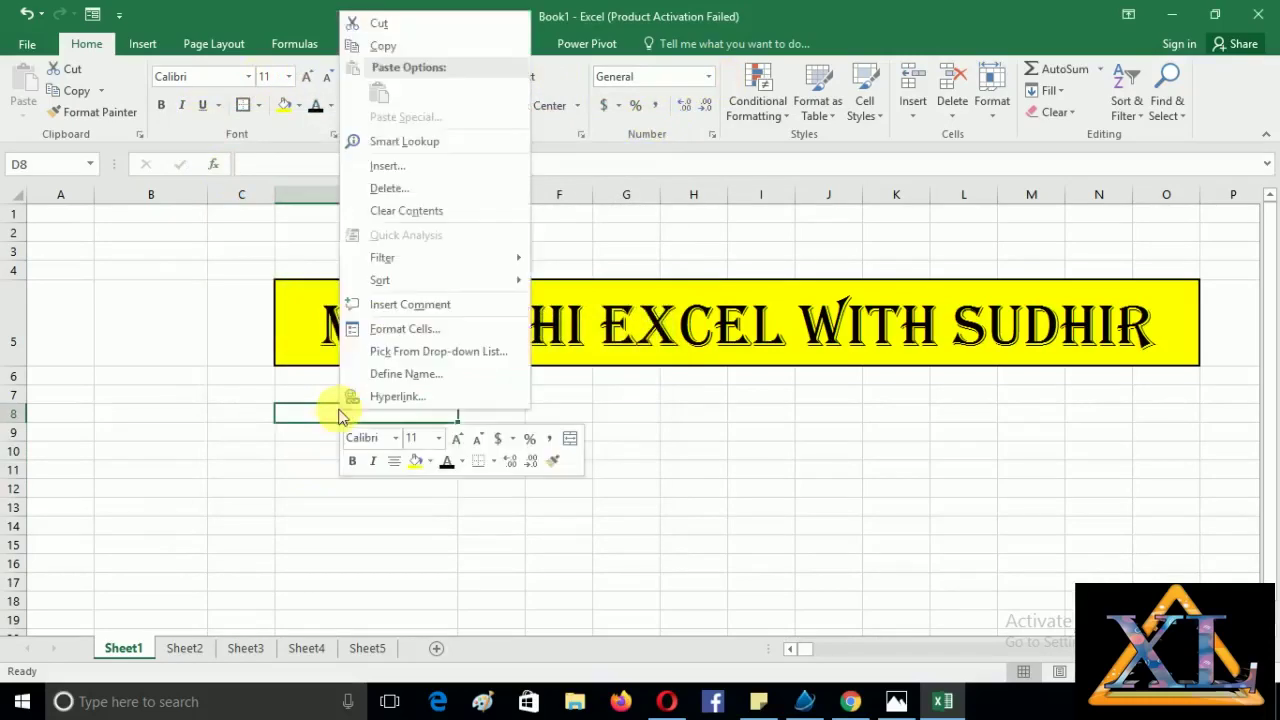
{"action": "left_click", "coordinate": [395, 329]}
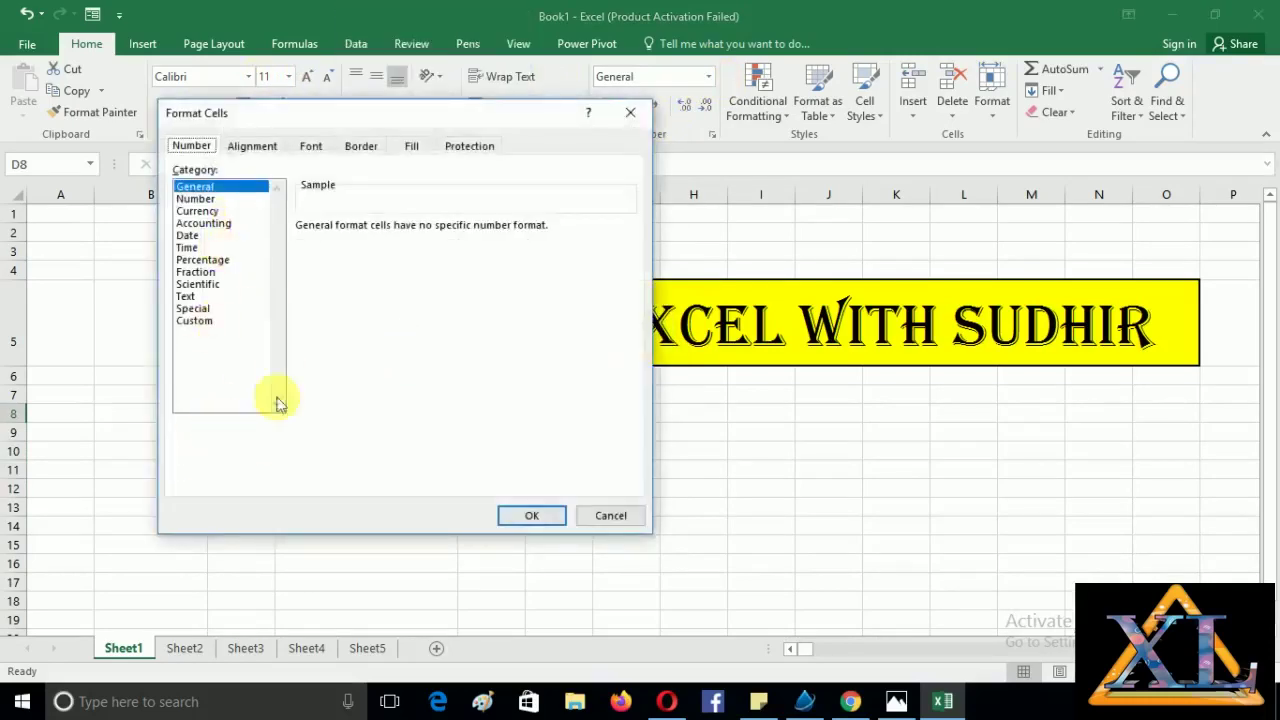
{"action": "left_click", "coordinate": [630, 113]}
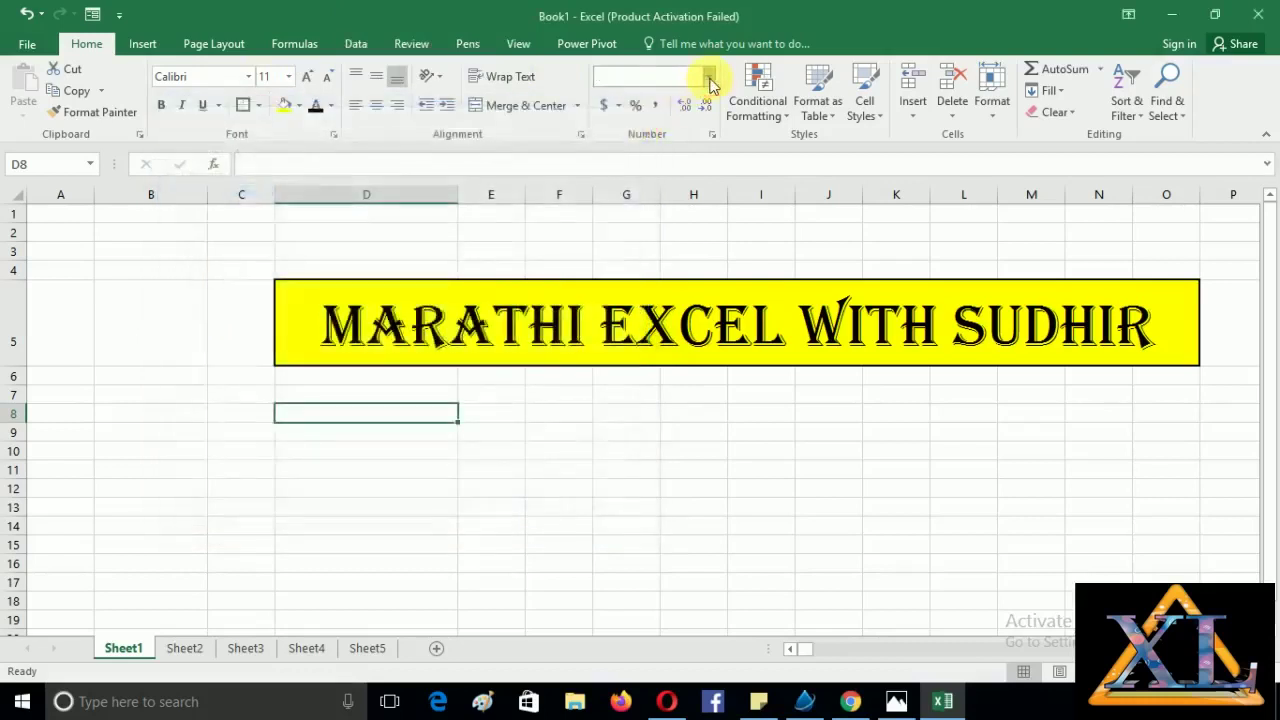
{"action": "left_click", "coordinate": [708, 77]}
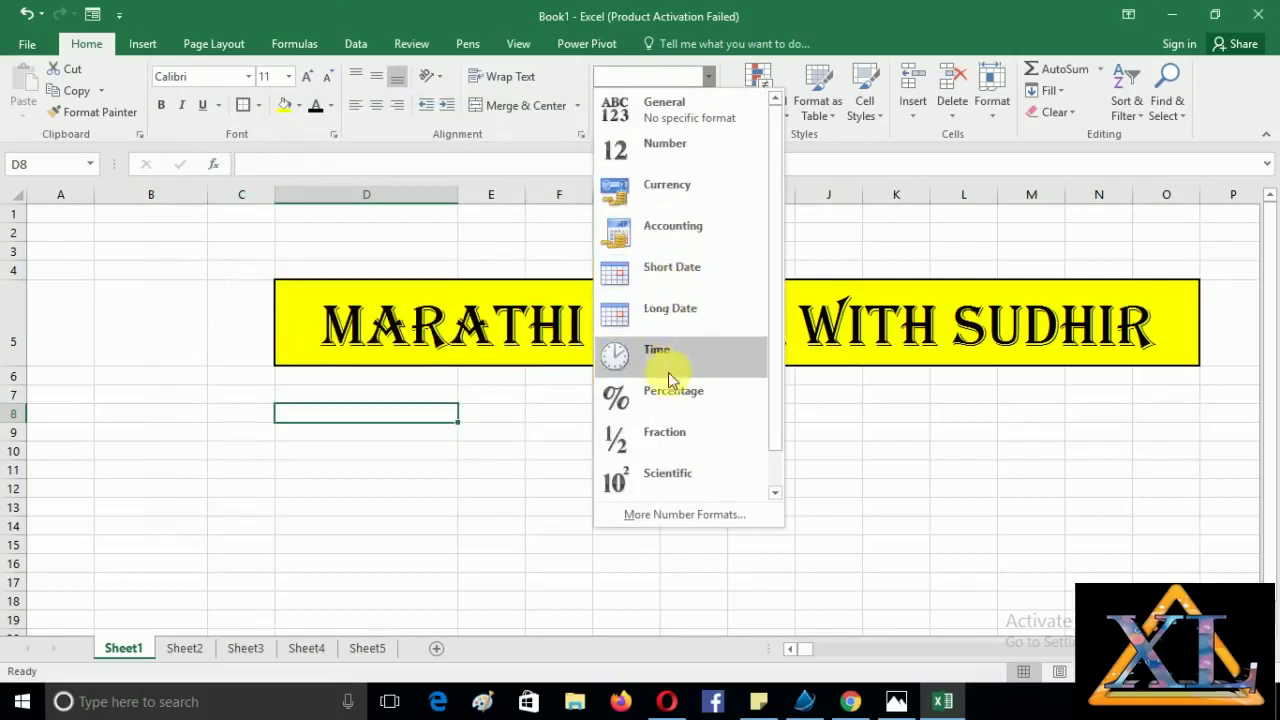
{"action": "scroll", "coordinate": [670, 448], "scroll_direction": "down", "scroll_amount": 1}
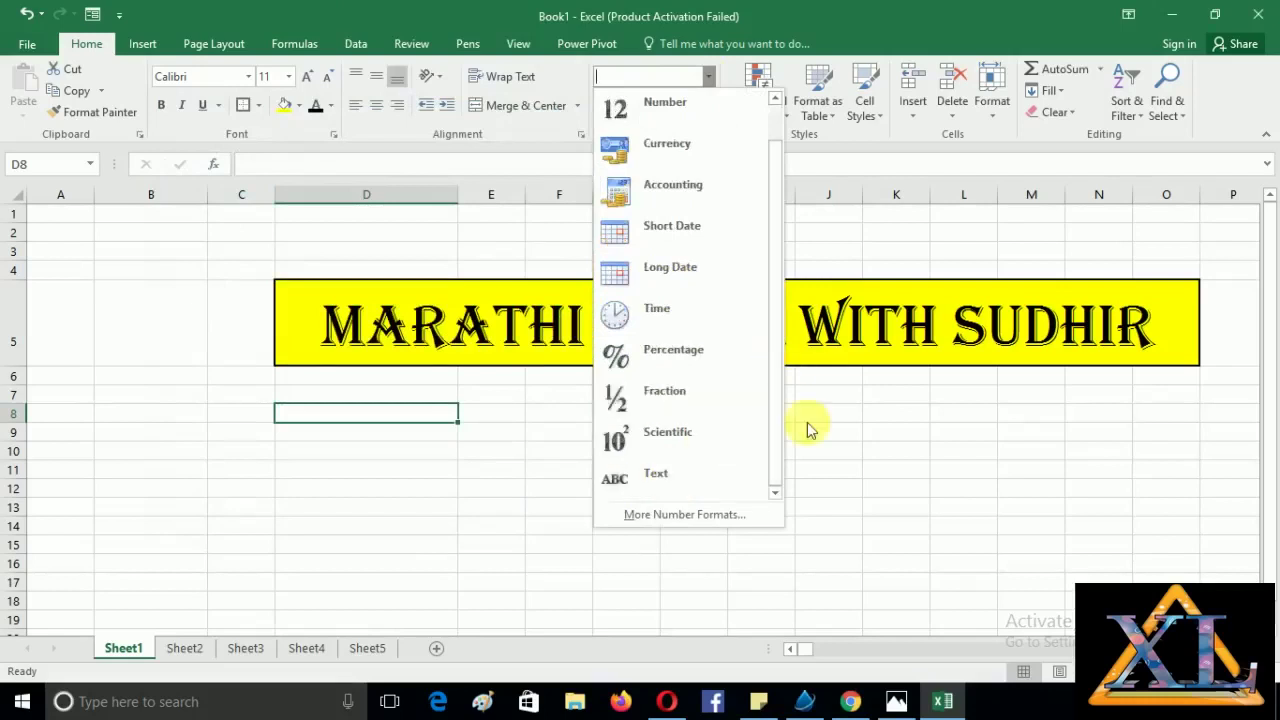
{"action": "left_click", "coordinate": [887, 470]}
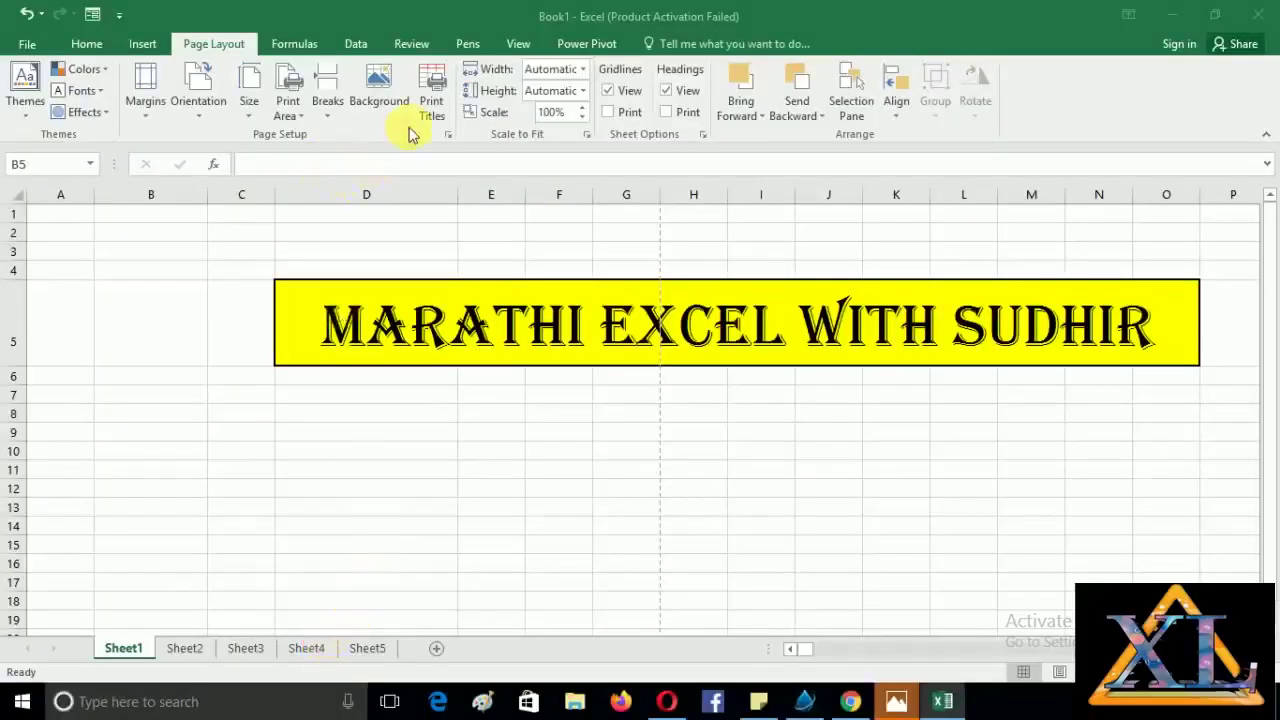
Open the Page Setup dialog and review its page options, including paper sizes, print quality and first page number.
{"action": "left_click", "coordinate": [232, 43]}
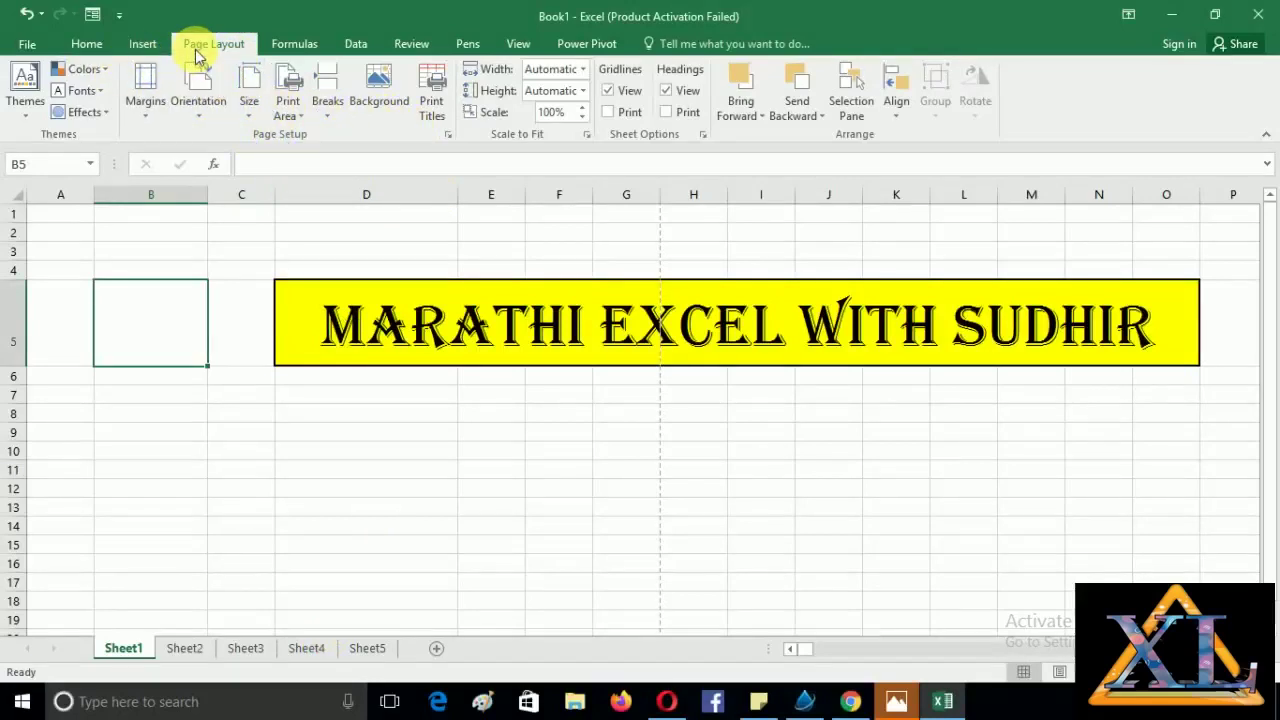
{"action": "left_click", "coordinate": [447, 134]}
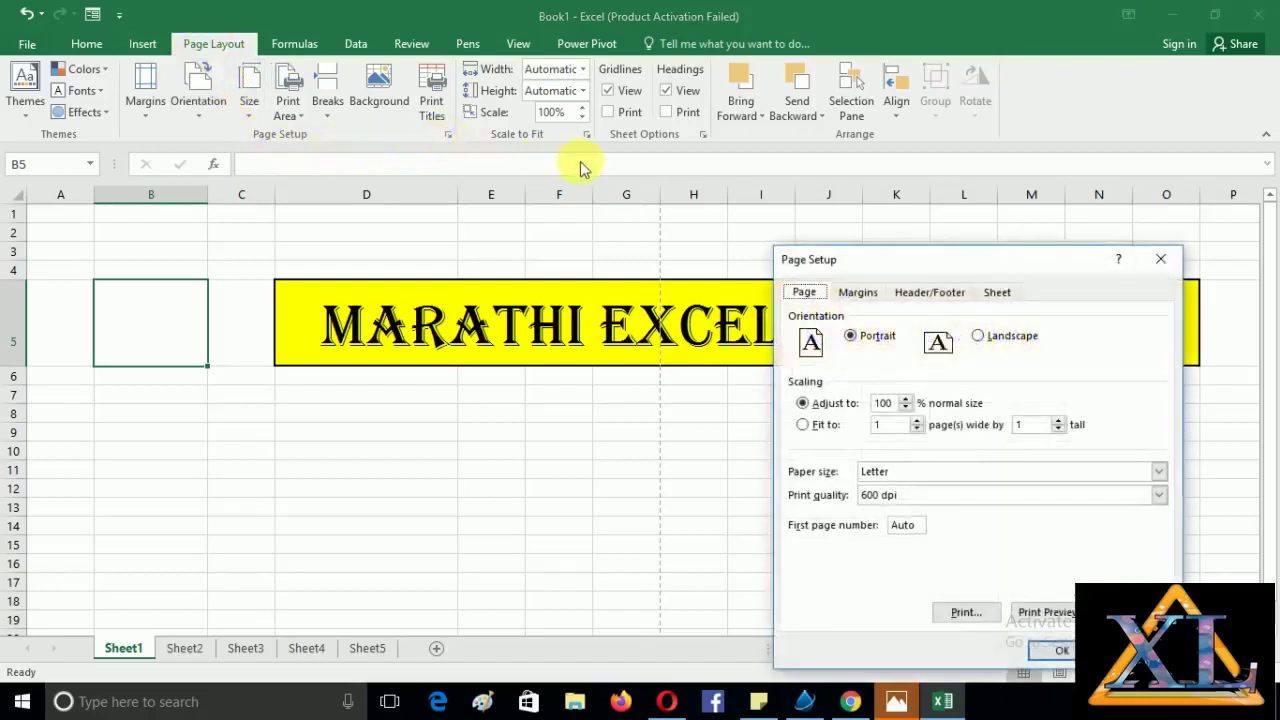
{"action": "left_click", "coordinate": [1159, 259]}
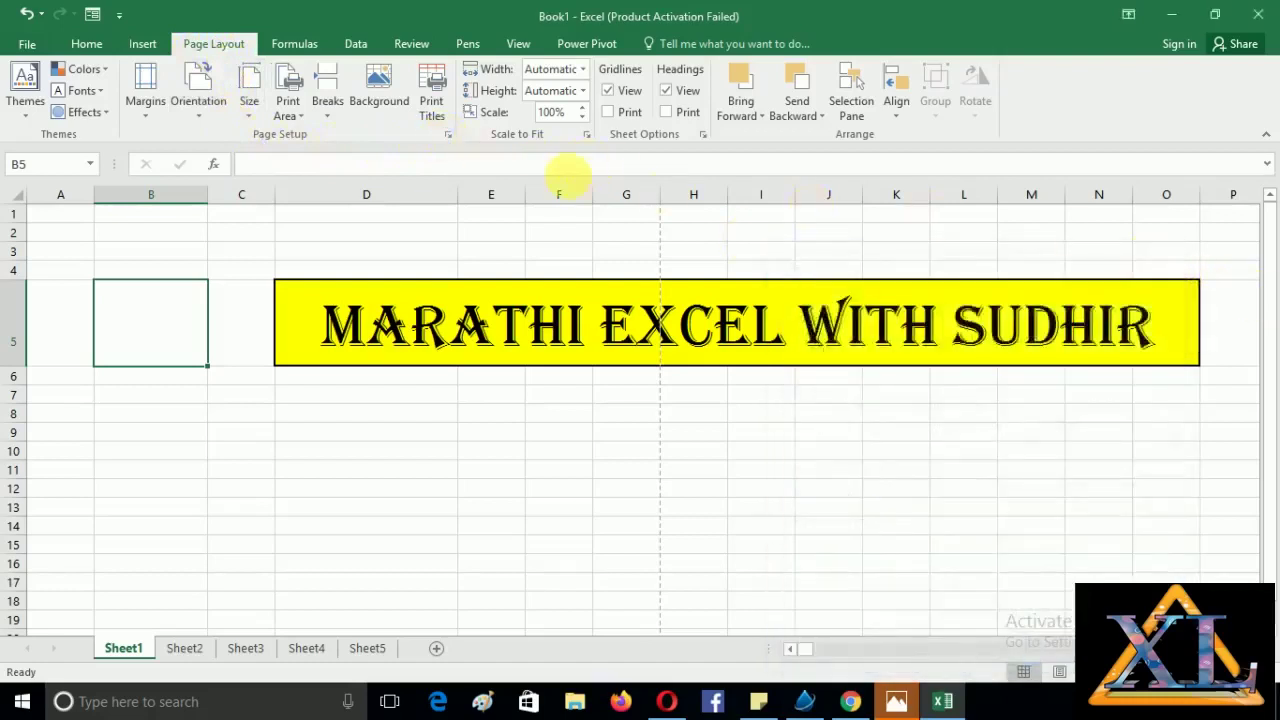
{"action": "left_click", "coordinate": [447, 136]}
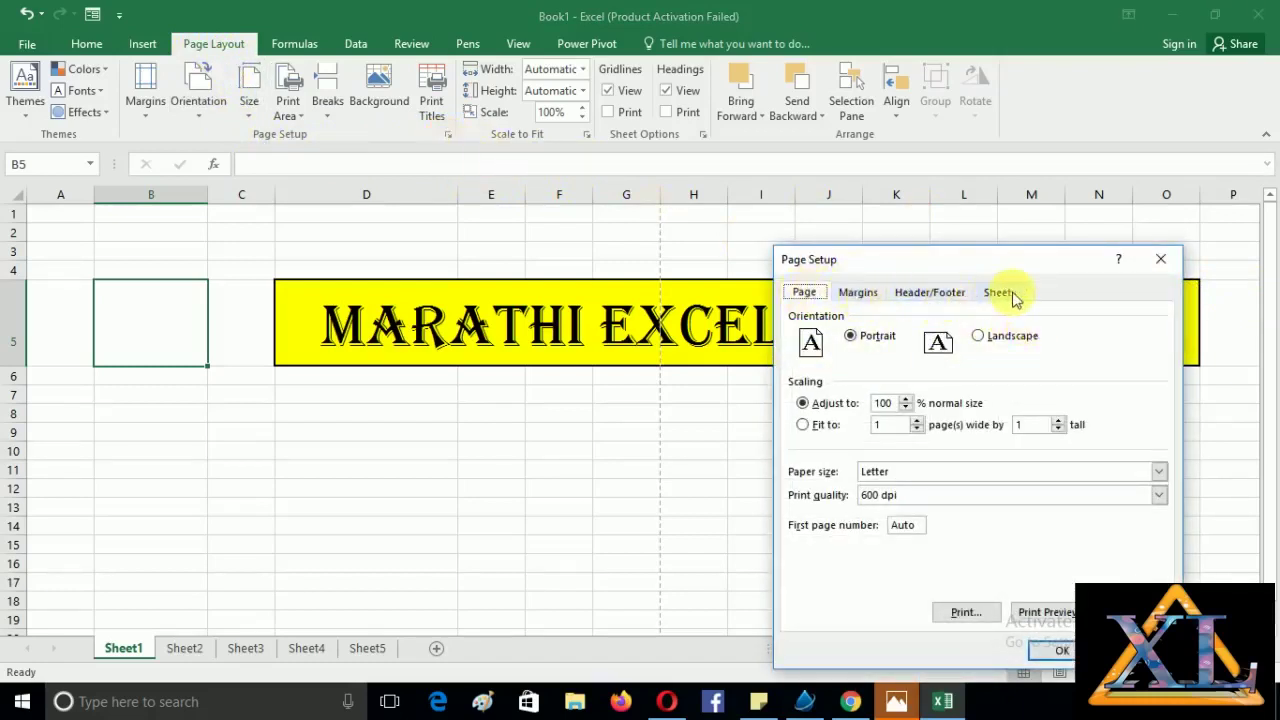
{"action": "left_click", "coordinate": [1162, 262]}
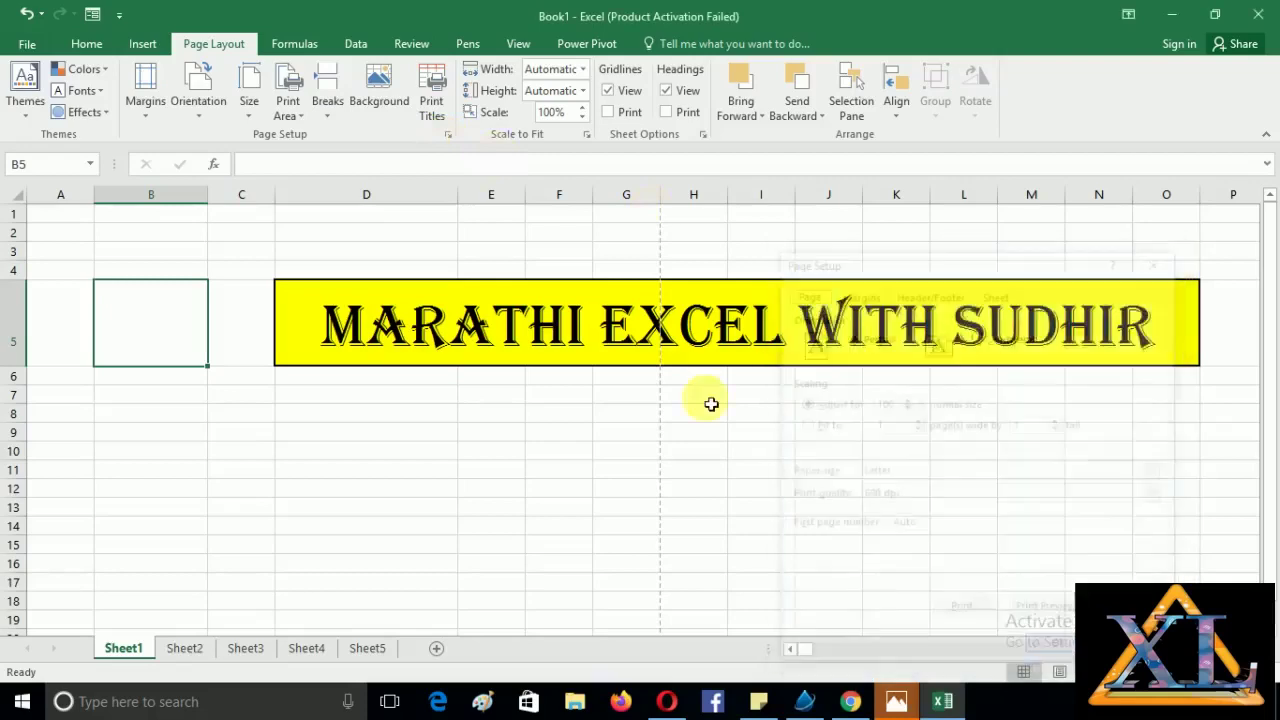
{"action": "left_click", "coordinate": [448, 136]}
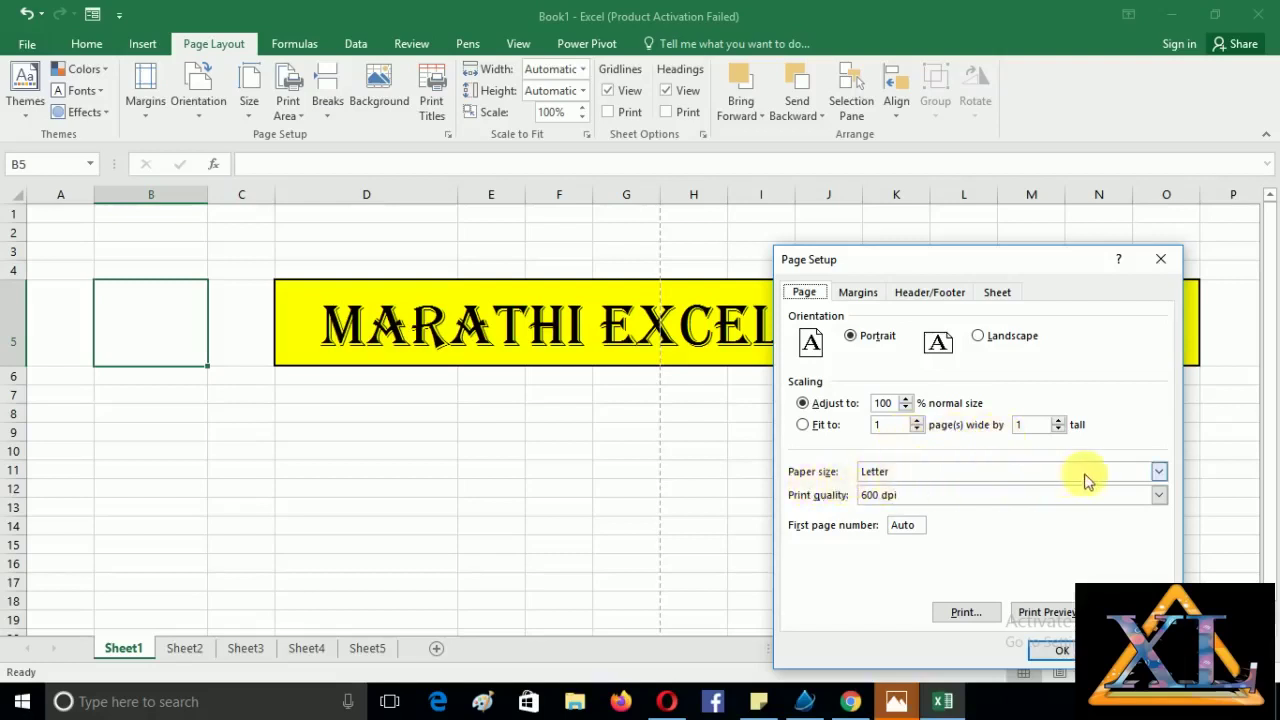
{"action": "left_click", "coordinate": [1158, 472]}
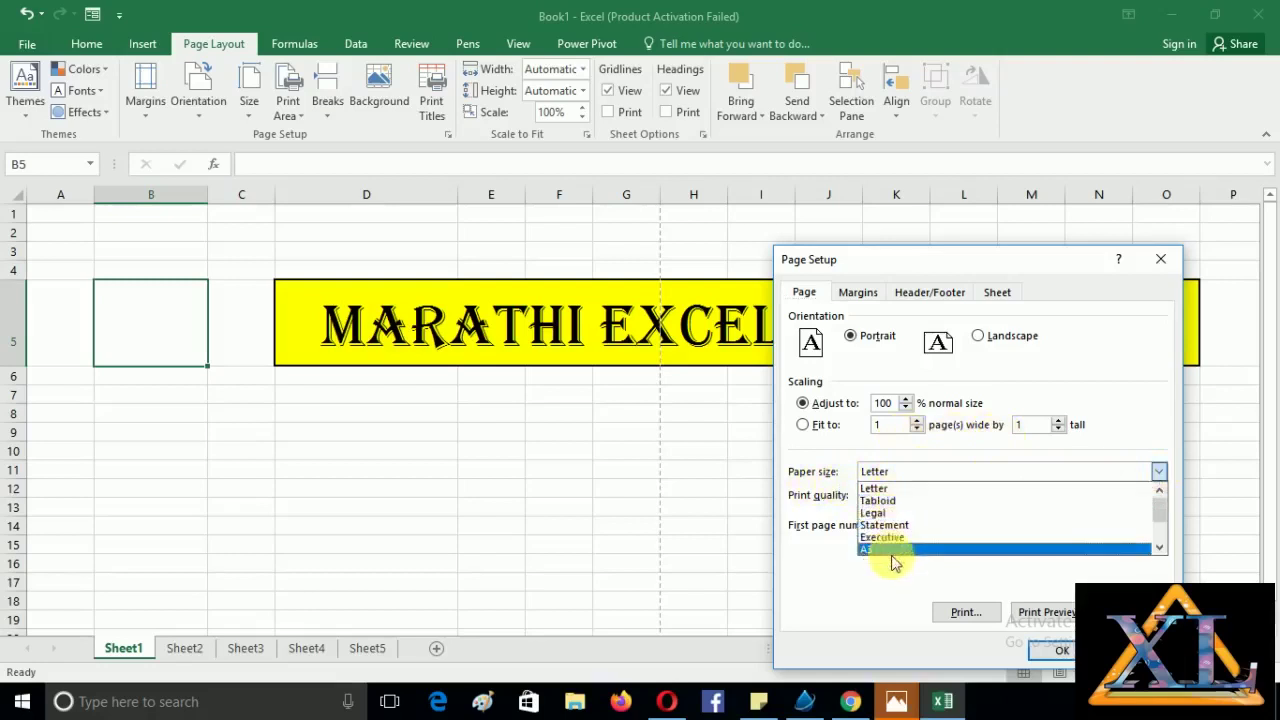
{"action": "left_click", "coordinate": [966, 474]}
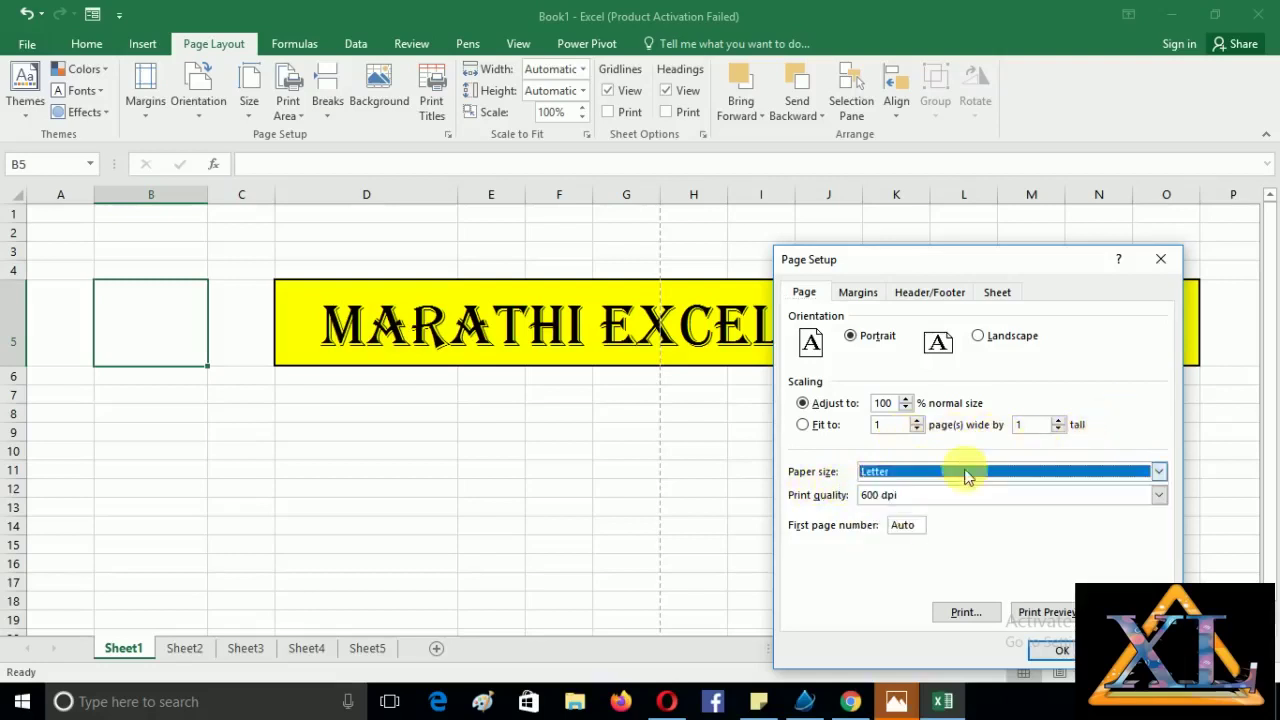
{"action": "left_click", "coordinate": [1156, 495]}
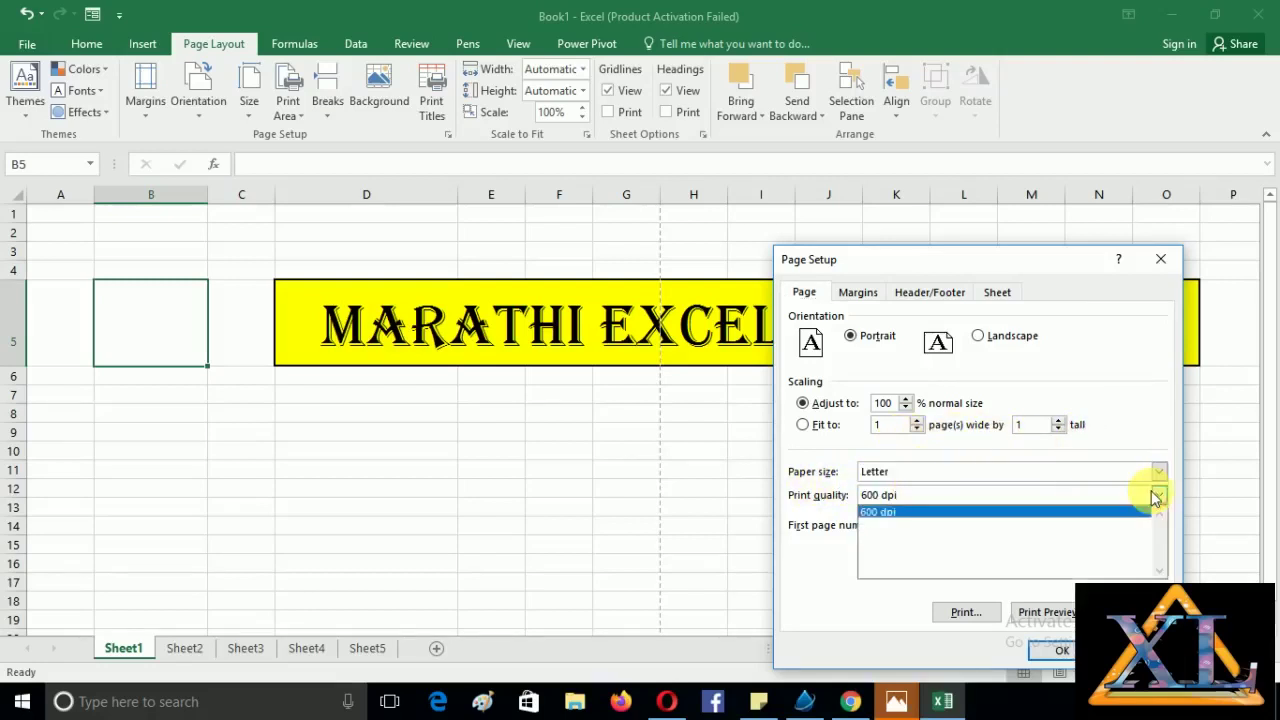
{"action": "left_click", "coordinate": [868, 512]}
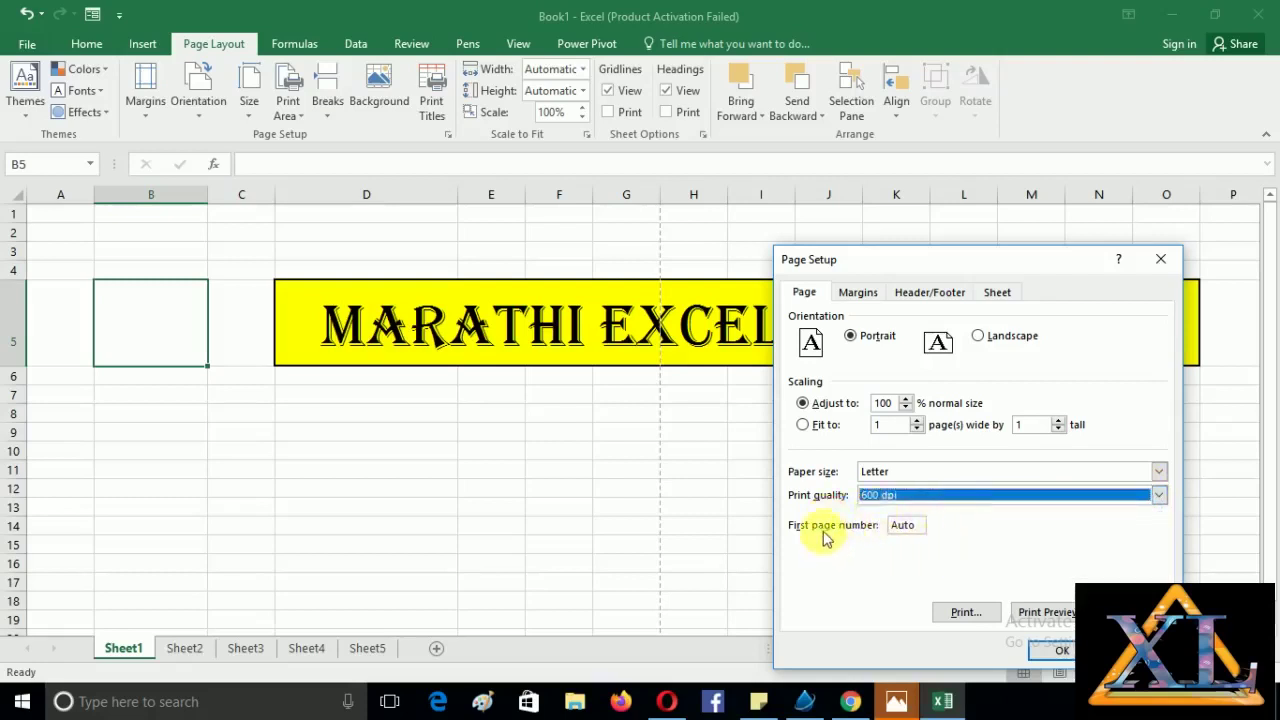
{"action": "left_click", "coordinate": [910, 526]}
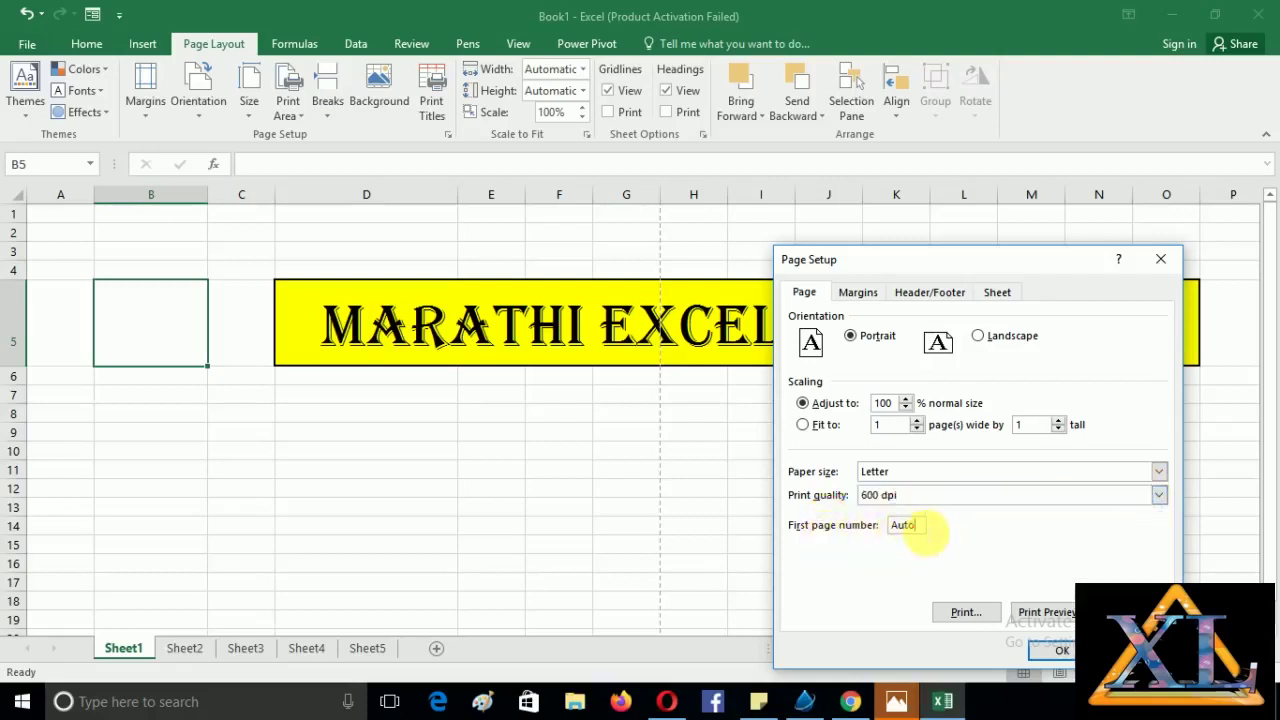
Try horizontal and vertical centering on the page in the margin settings and clear both options again.
{"action": "left_click", "coordinate": [870, 297]}
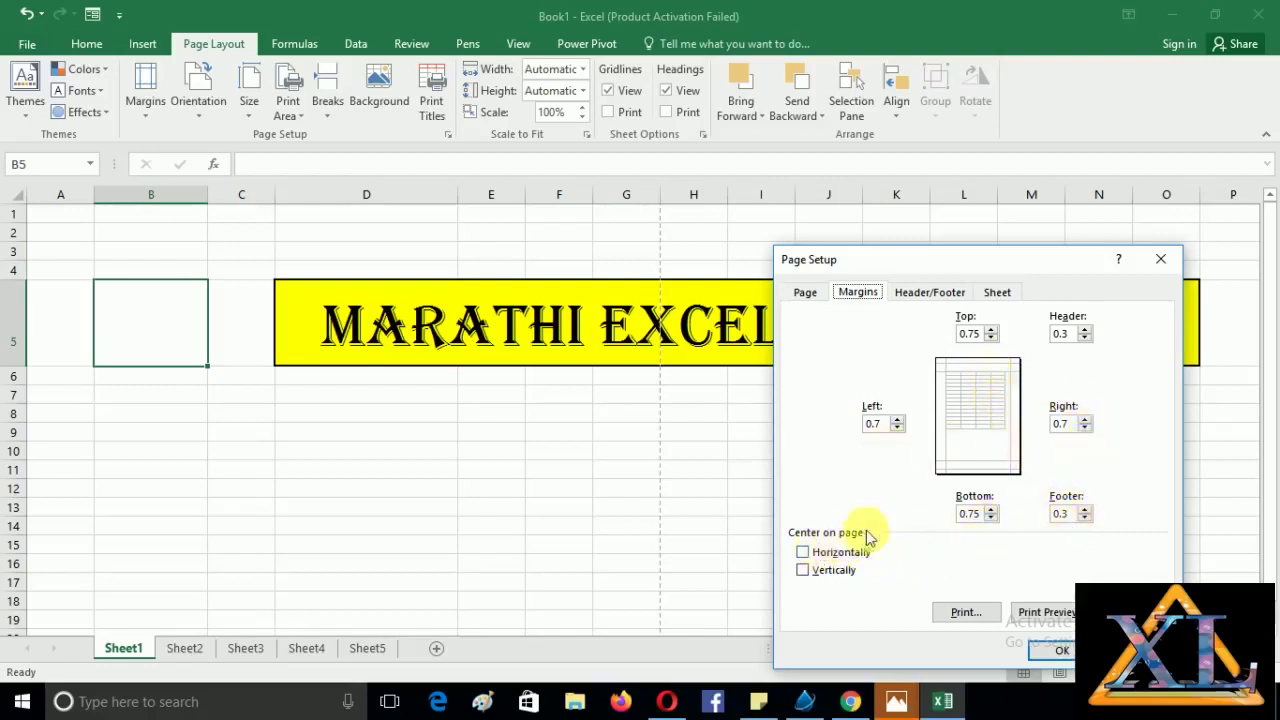
{"action": "left_click", "coordinate": [802, 556]}
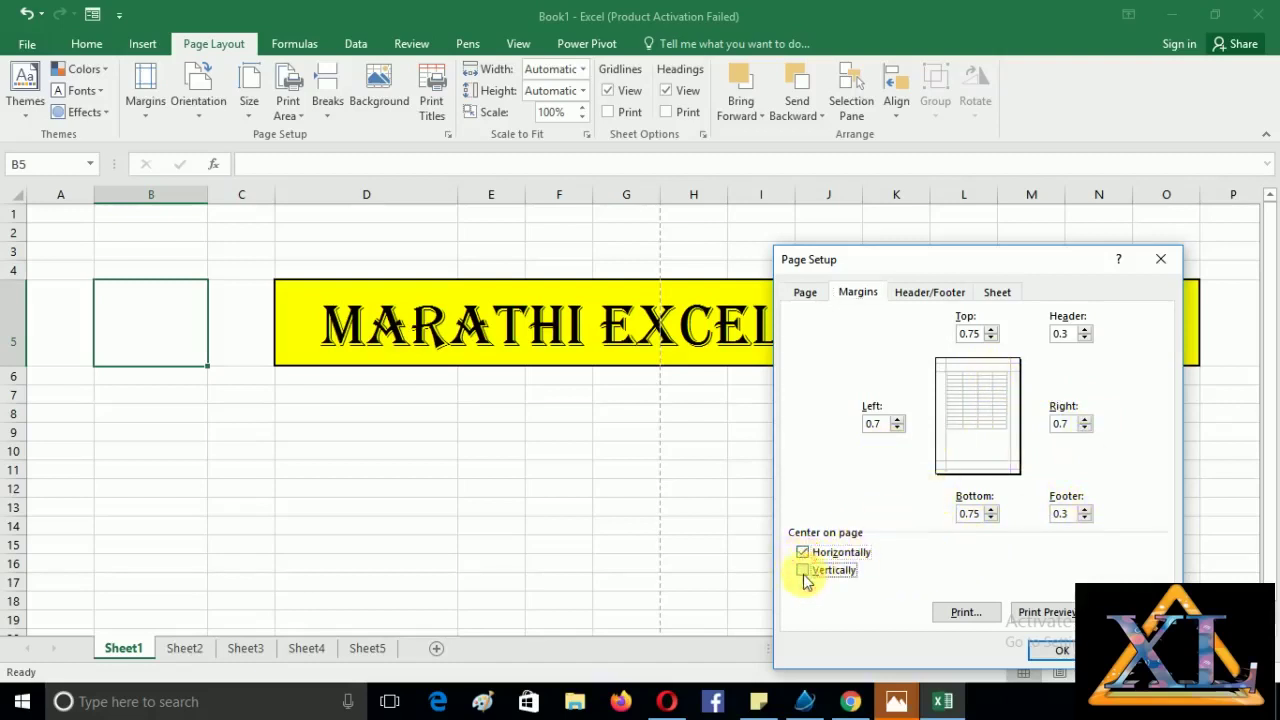
{"action": "left_click", "coordinate": [806, 571]}
{"action": "left_click", "coordinate": [806, 548]}
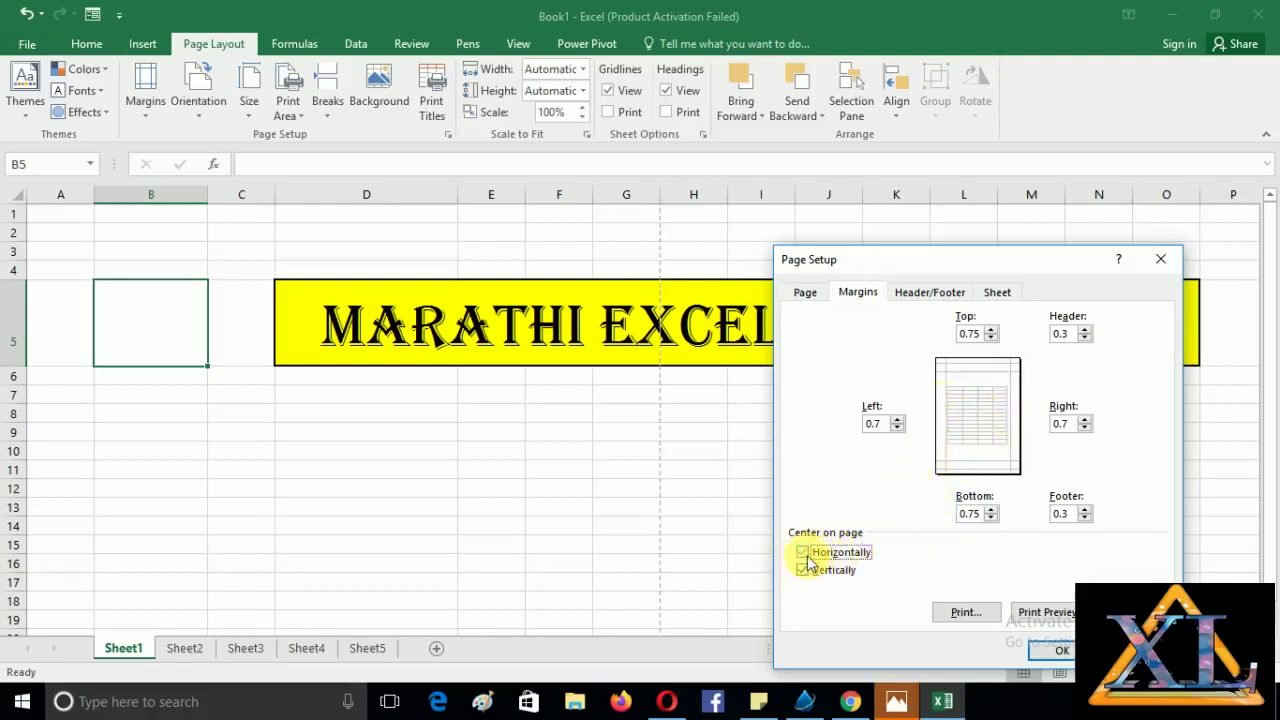
{"action": "left_click", "coordinate": [806, 570]}
{"action": "left_click", "coordinate": [806, 552]}
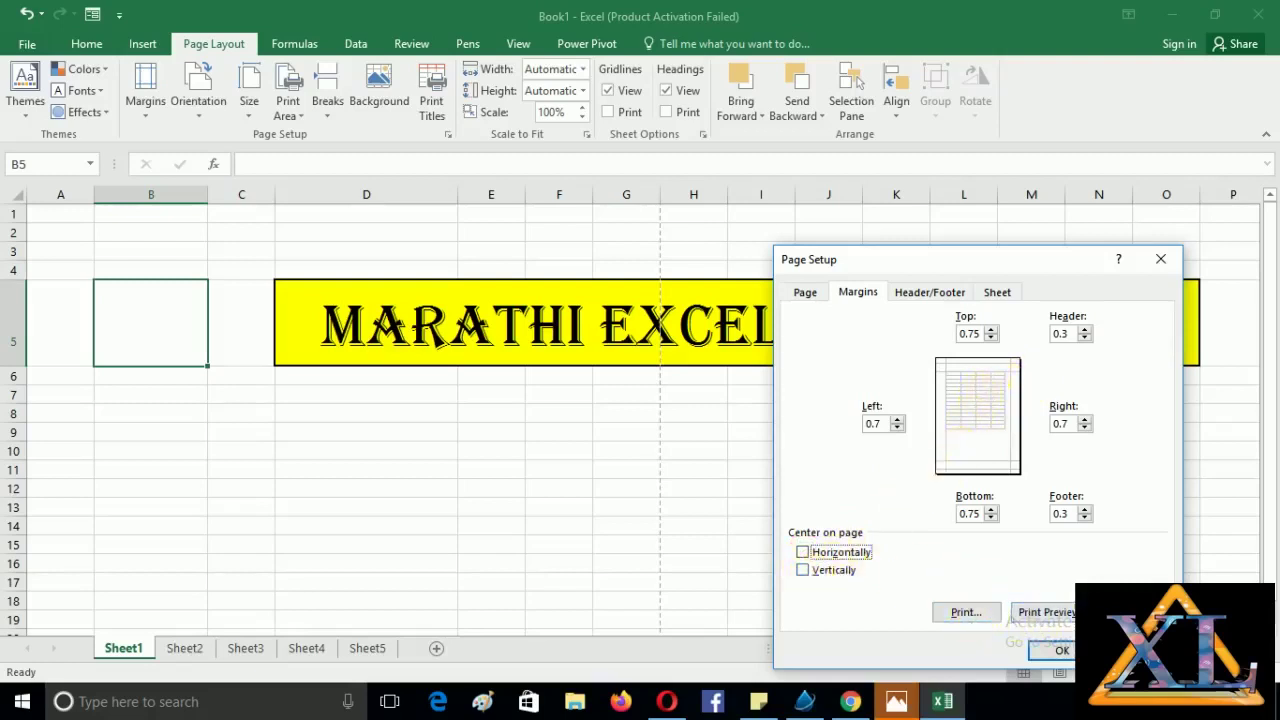
Preview both printed pages of Sheet1 and return to the worksheet.
{"action": "left_click", "coordinate": [1047, 611]}
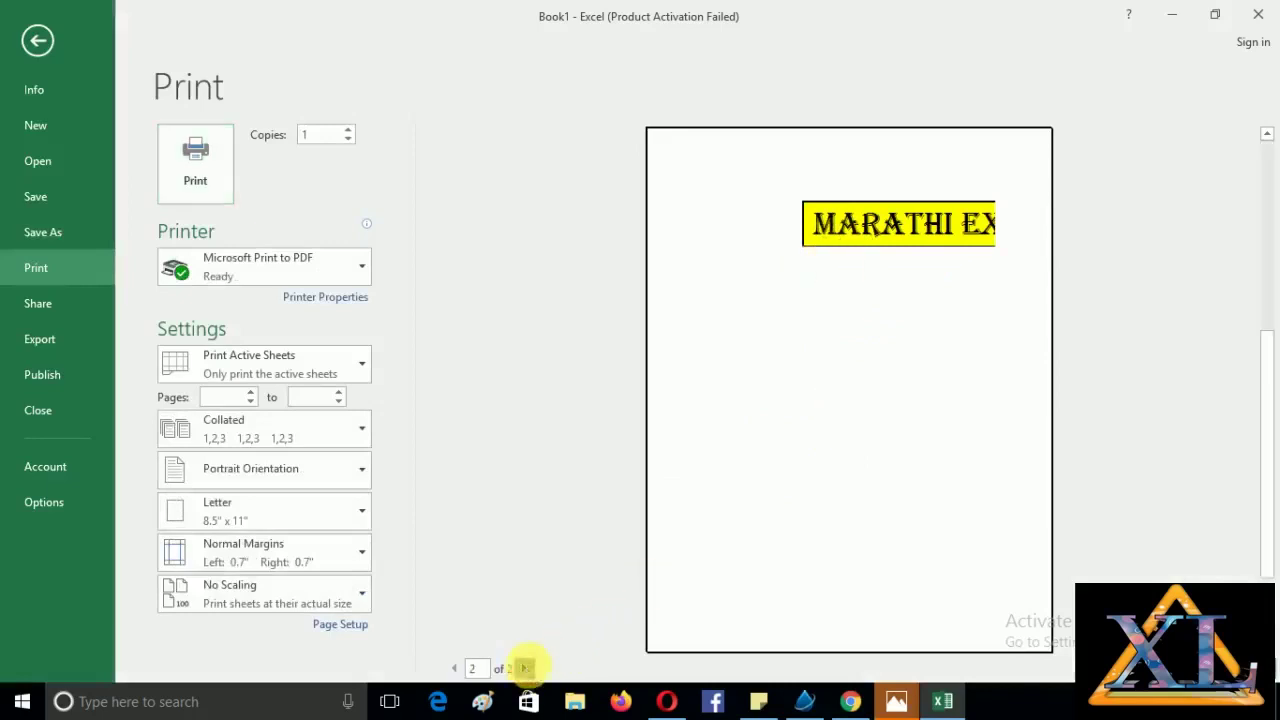
{"action": "left_click", "coordinate": [523, 668]}
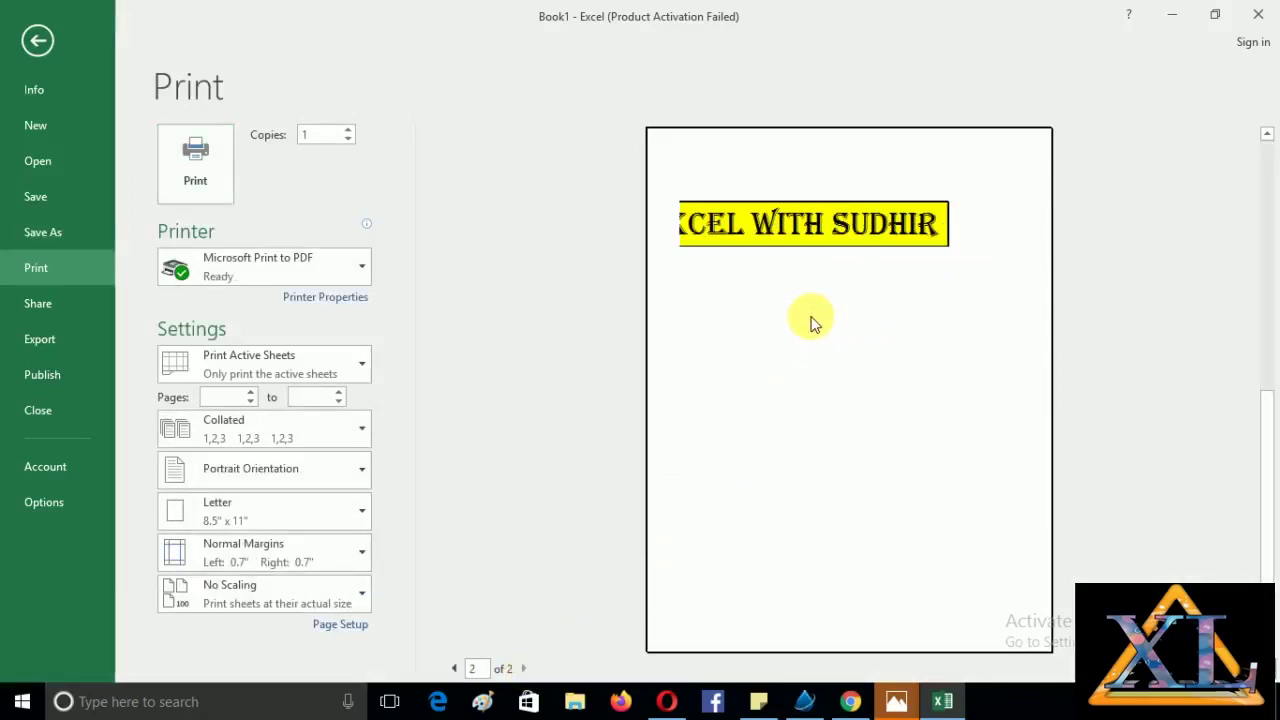
{"action": "key", "text": "Escape"}
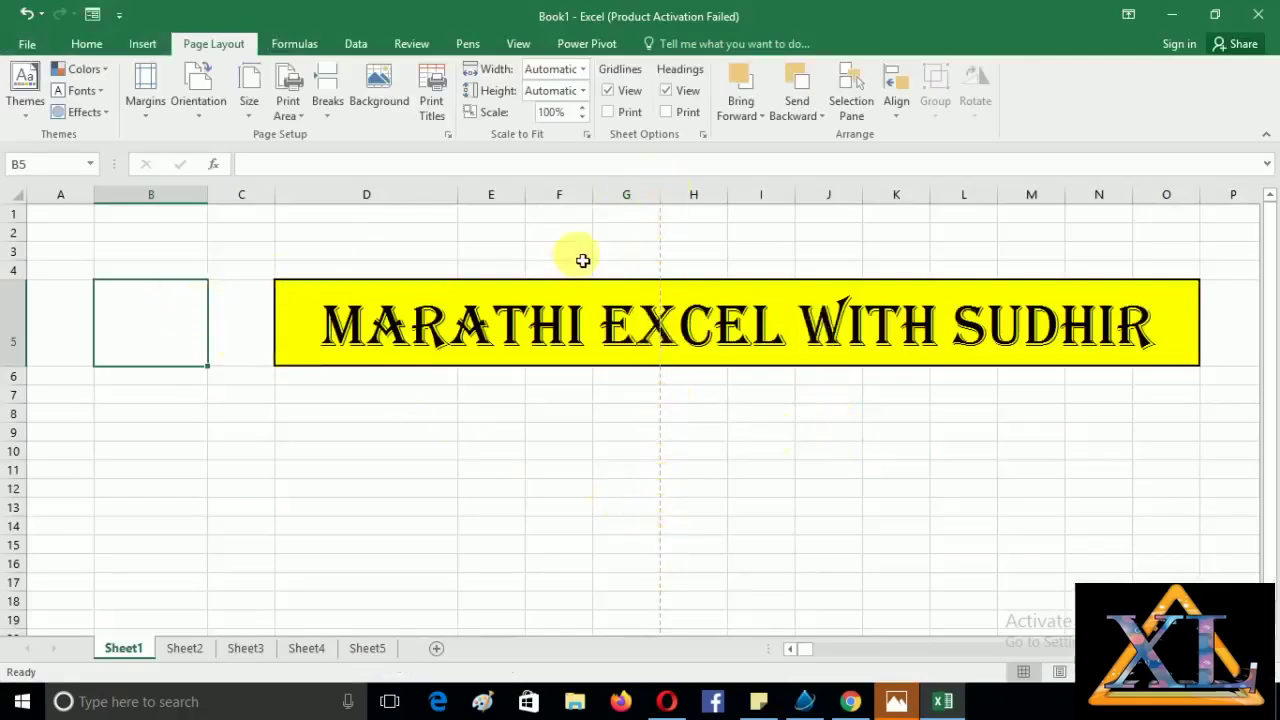
Select D3, inspect the header and footer areas of the sheet in Page Layout view, and return to Normal view.
{"action": "left_click", "coordinate": [330, 251]}
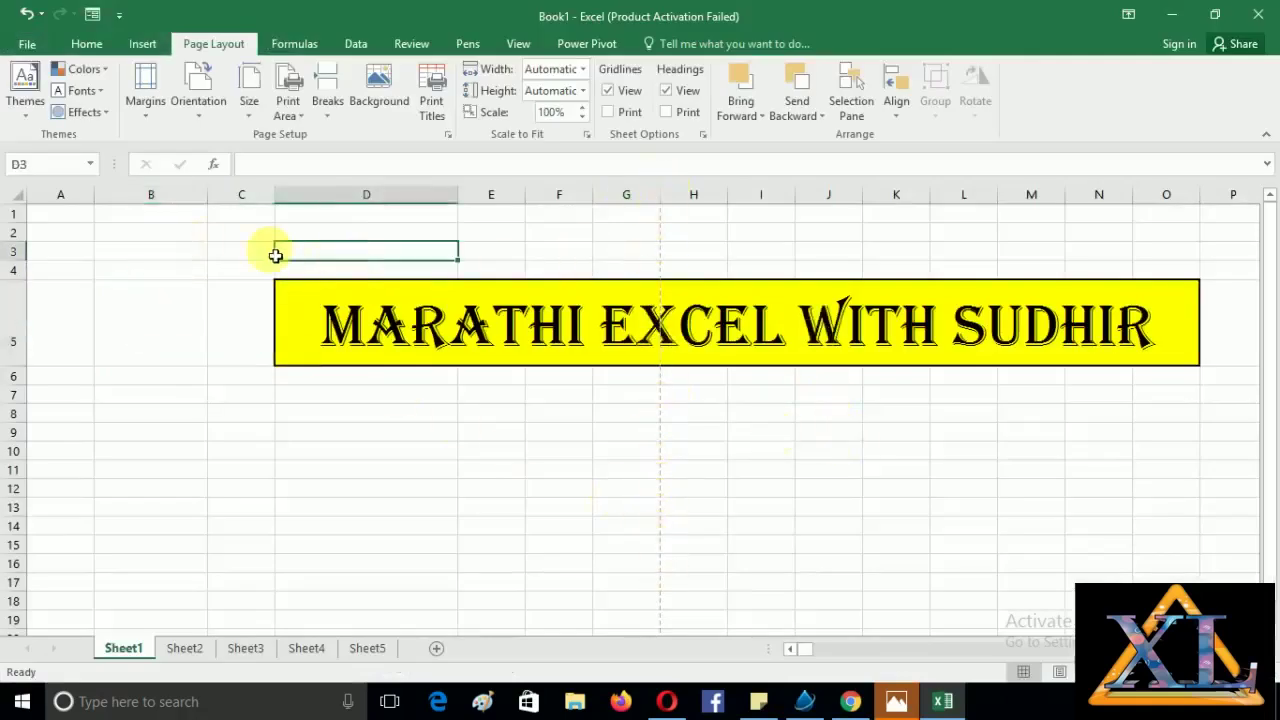
{"action": "left_click", "coordinate": [1059, 672]}
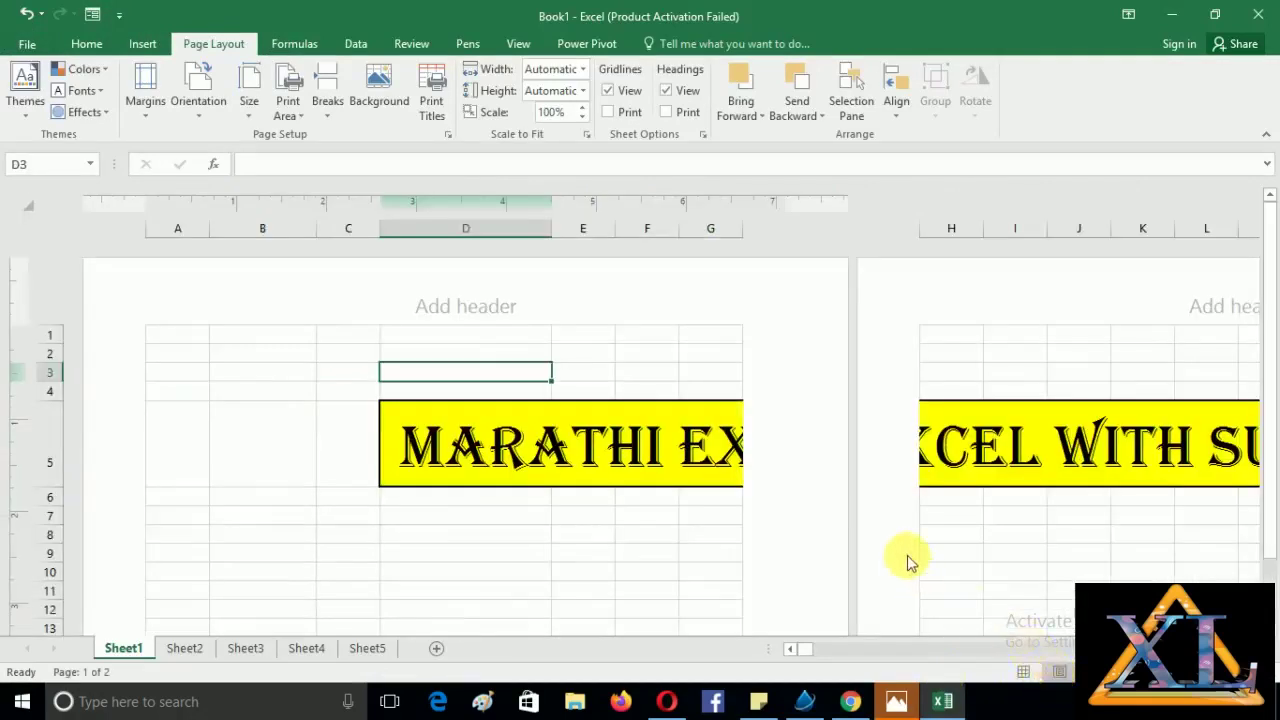
{"action": "scroll", "coordinate": [651, 420], "scroll_direction": "down", "scroll_amount": 5}
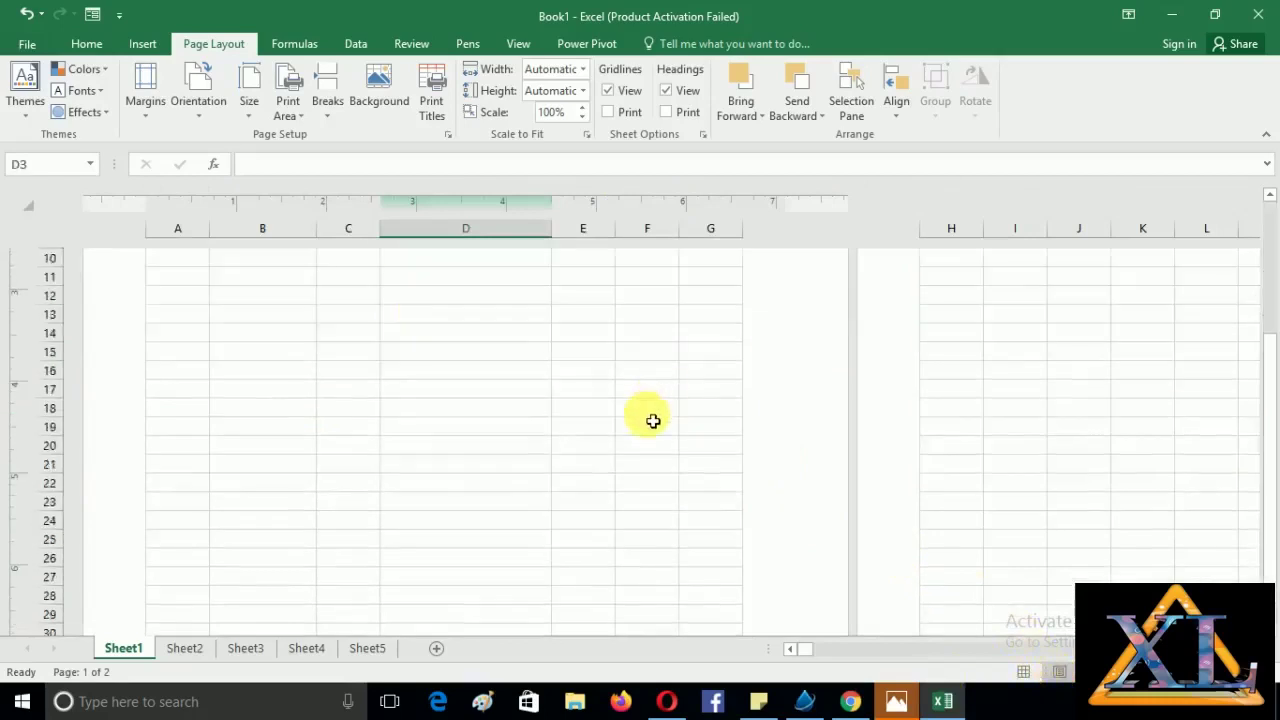
{"action": "scroll", "coordinate": [650, 429], "scroll_direction": "down", "scroll_amount": 5}
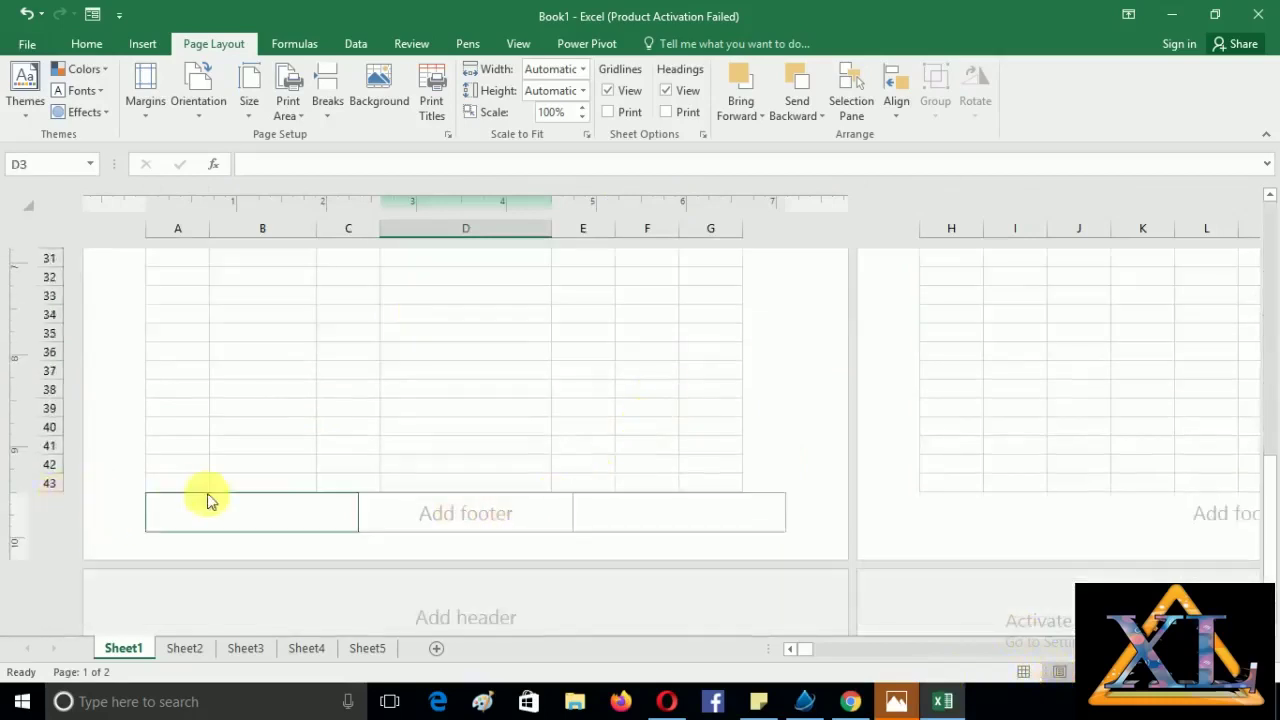
{"action": "scroll", "coordinate": [210, 499], "scroll_direction": "up", "scroll_amount": 6}
{"action": "scroll", "coordinate": [213, 499], "scroll_direction": "up", "scroll_amount": 3}
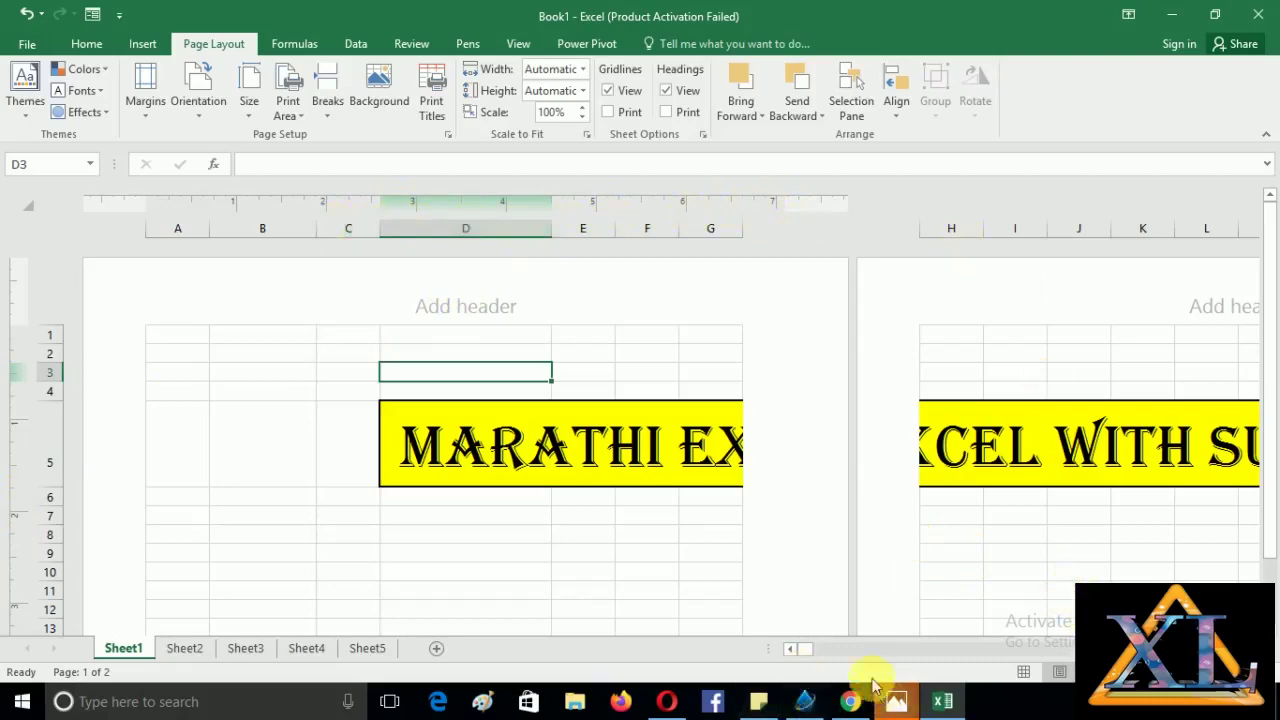
{"action": "left_click", "coordinate": [1023, 675]}
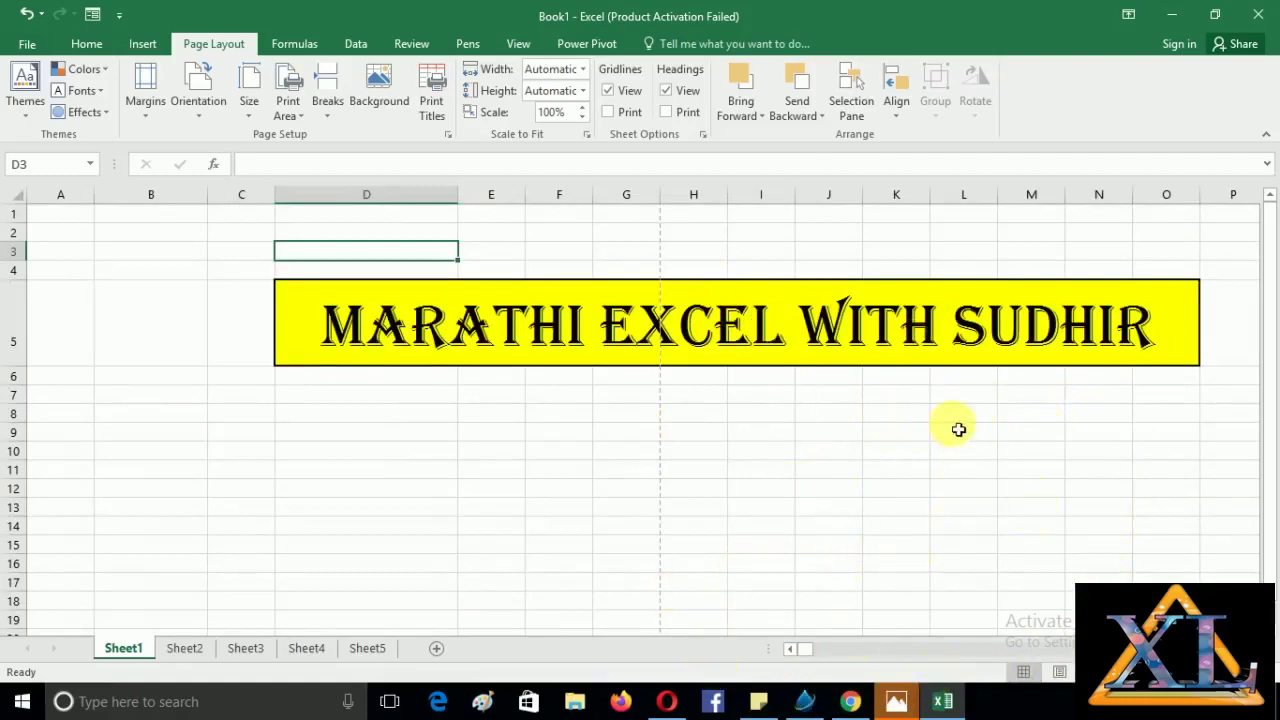
Try entering dfawfse in H3 in Page Layout view, undo the entry and return to Normal view.
{"action": "left_click", "coordinate": [1060, 671]}
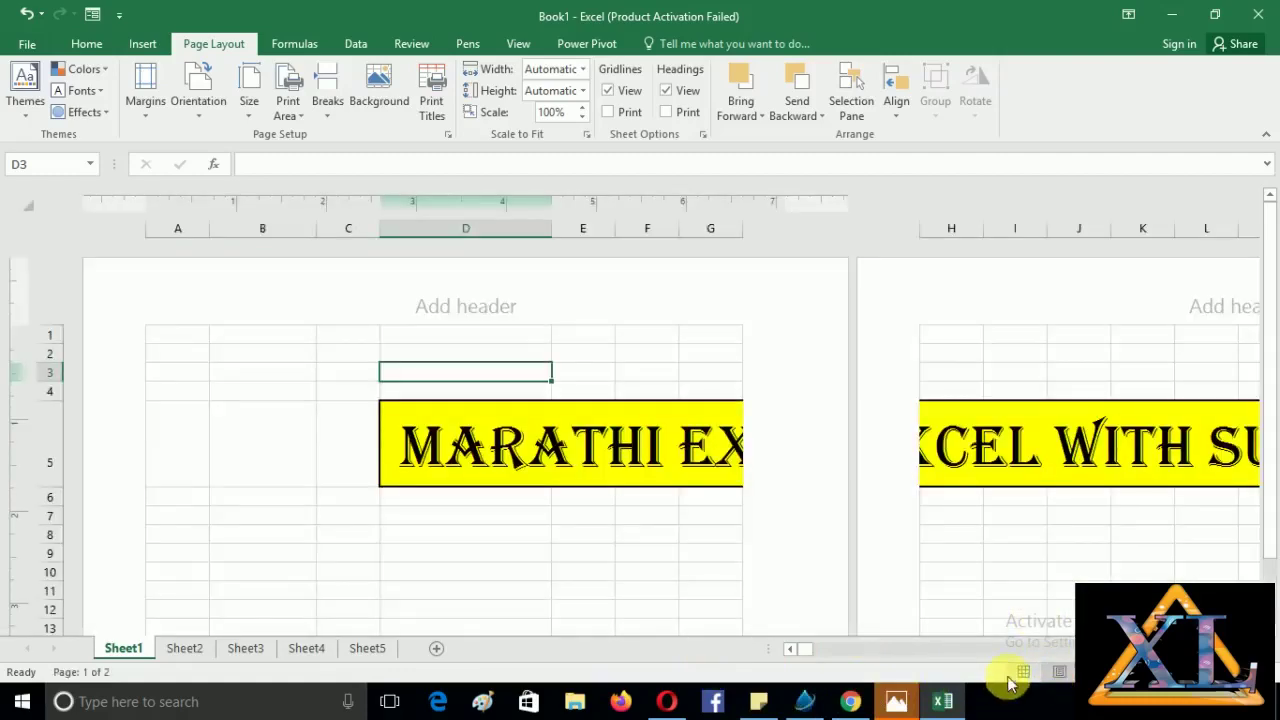
{"action": "left_click", "coordinate": [970, 372]}
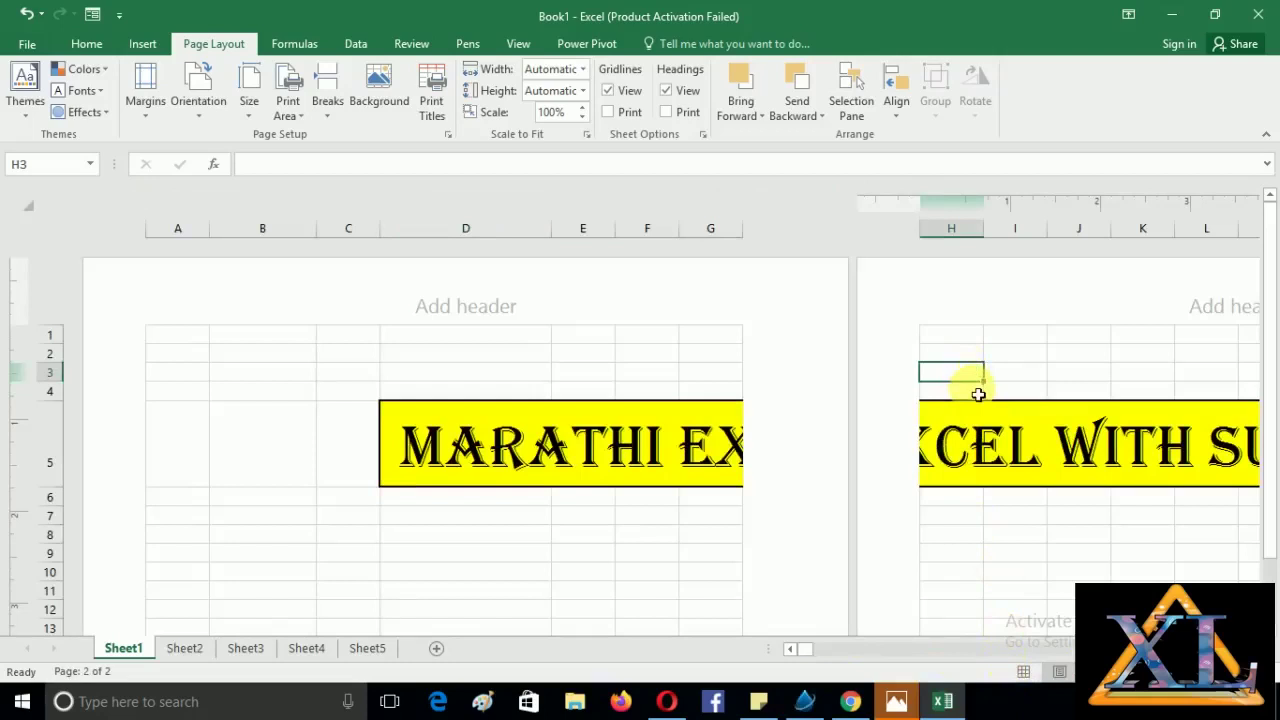
{"action": "type", "text": "dfawfse"}
{"action": "left_click", "coordinate": [1069, 376]}
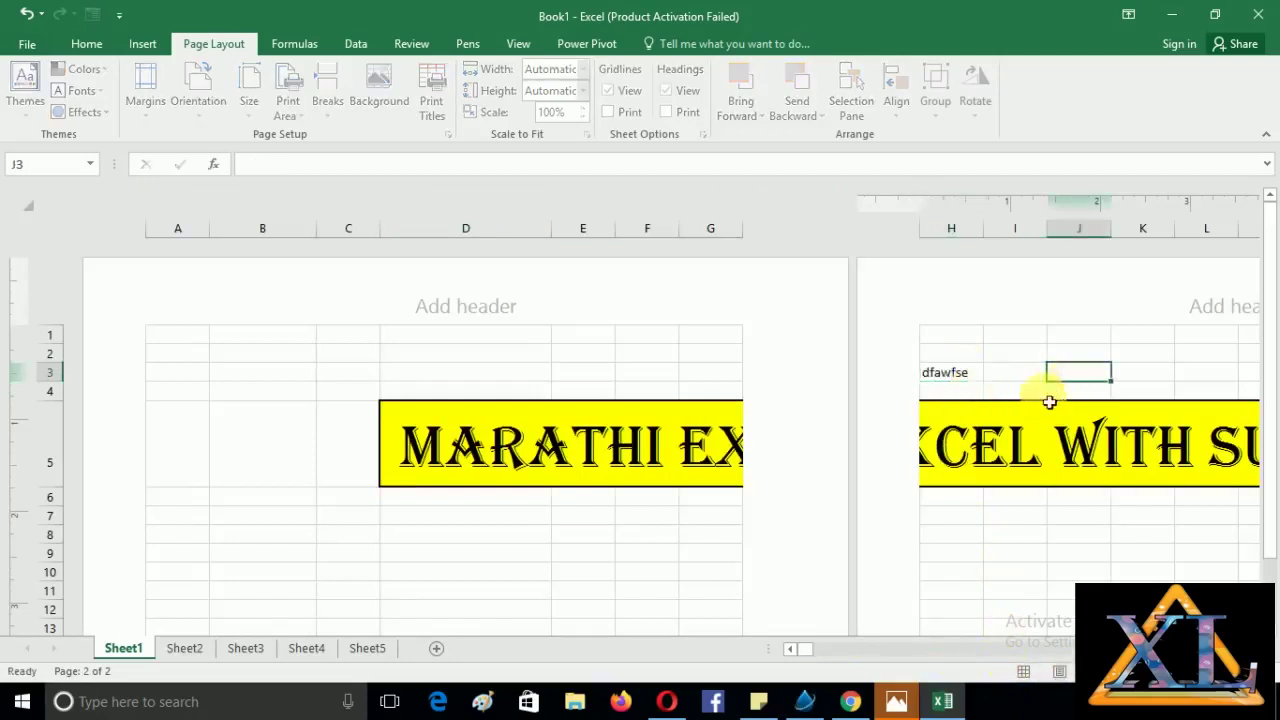
{"action": "key", "text": "ctrl+z"}
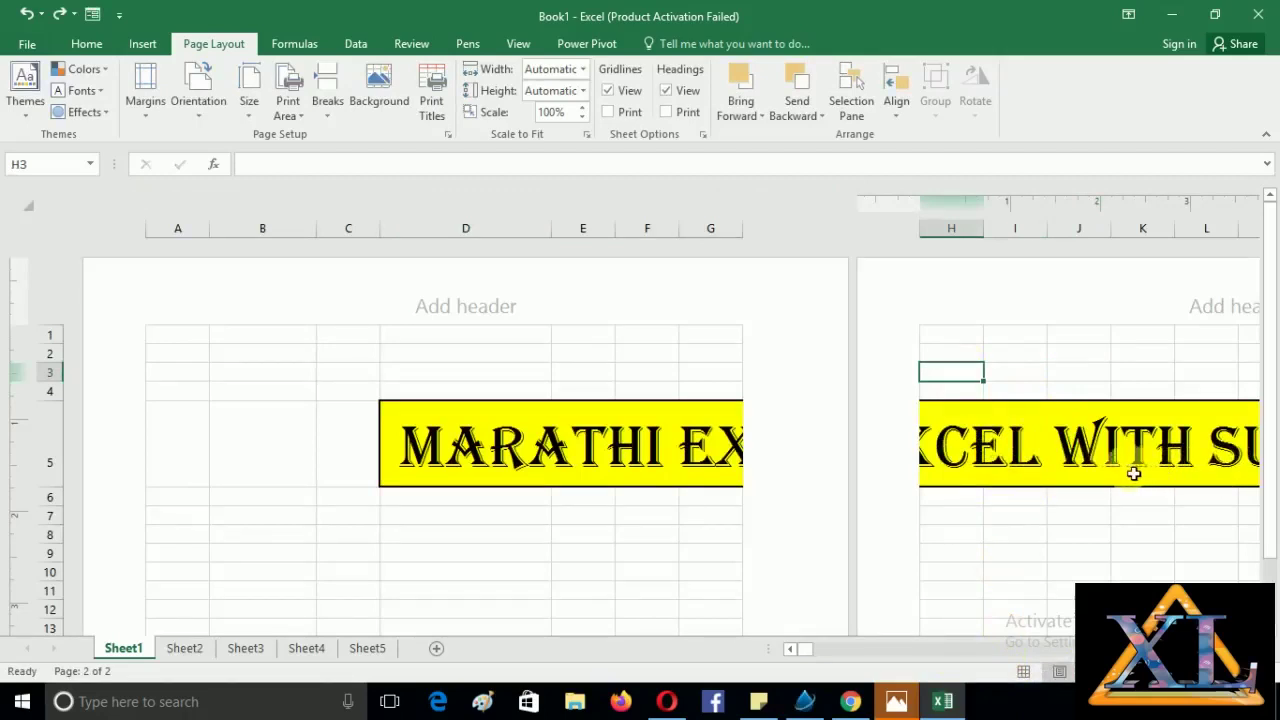
{"action": "left_click", "coordinate": [1024, 671]}
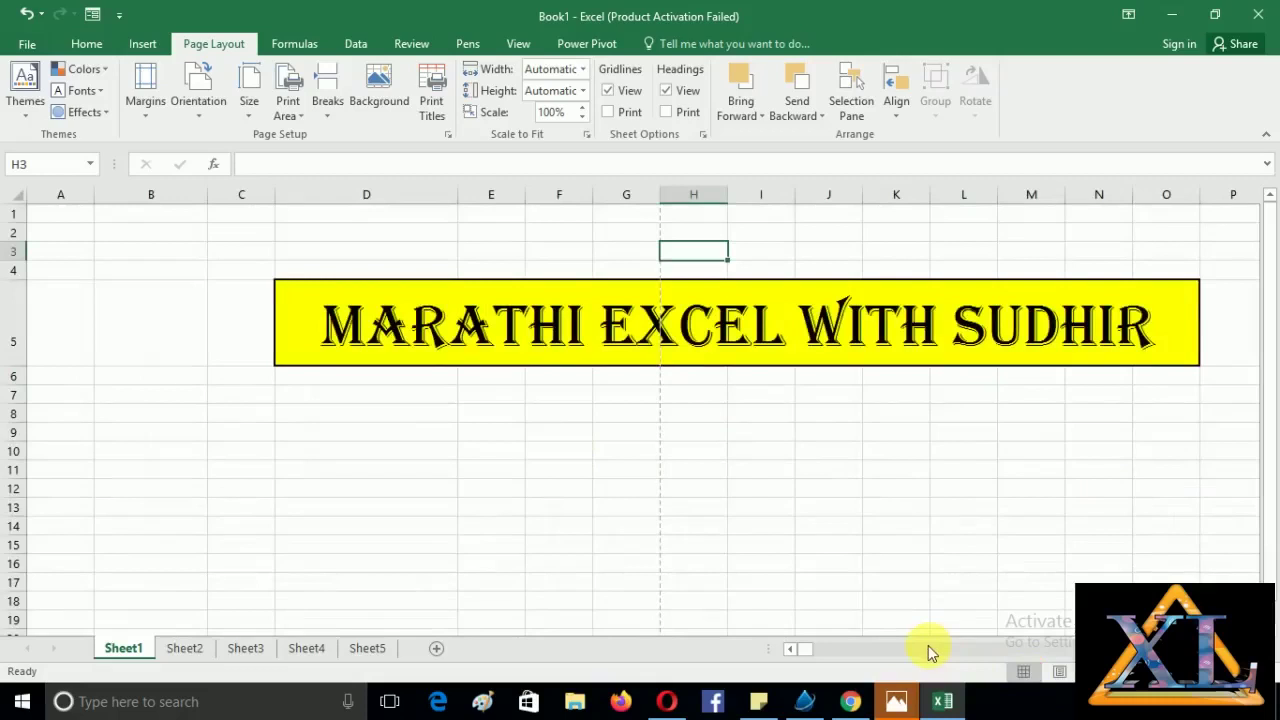
Select E10 and view the sheet in Page Break Preview and in Page Layout view.
{"action": "left_click", "coordinate": [491, 451]}
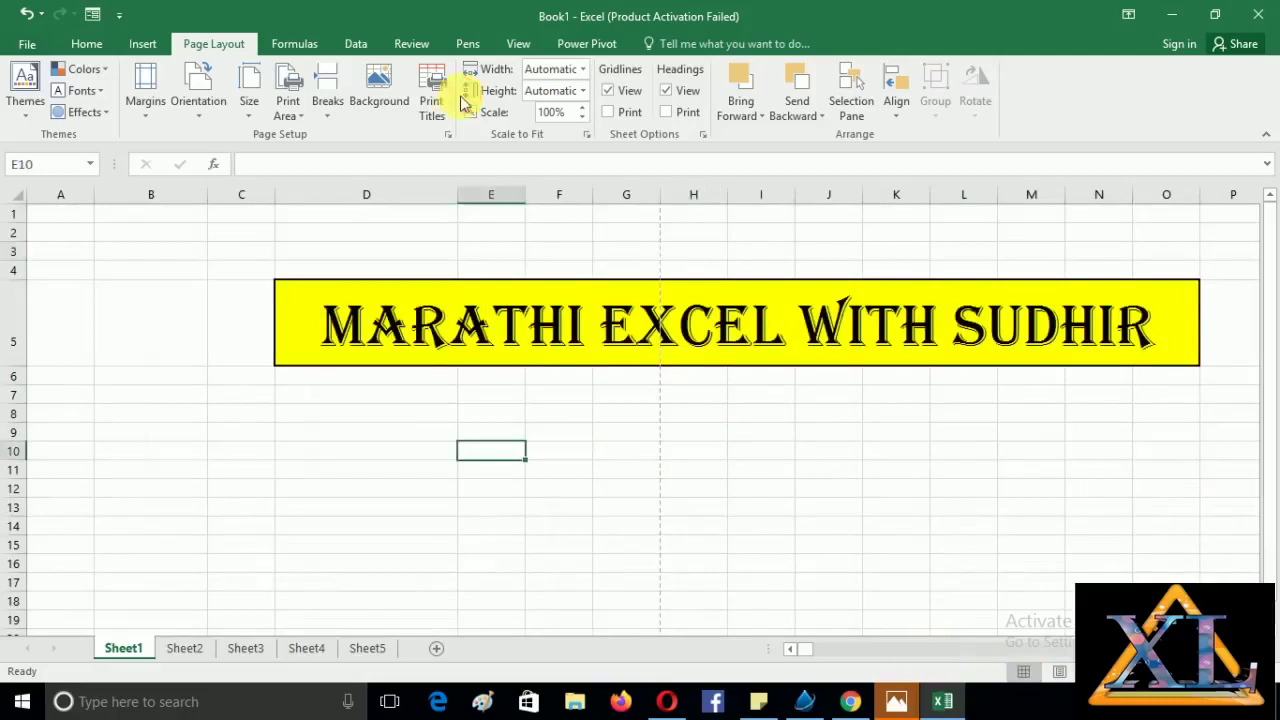
{"action": "left_click", "coordinate": [520, 50]}
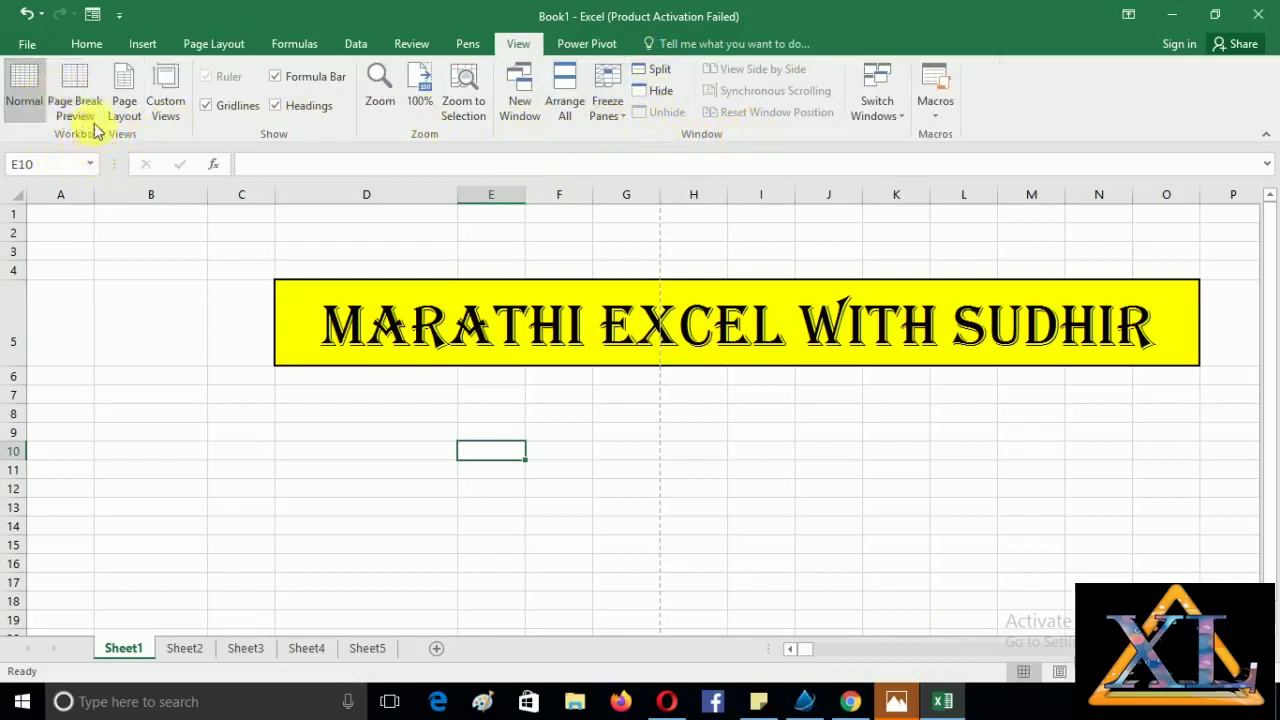
{"action": "left_click", "coordinate": [85, 94]}
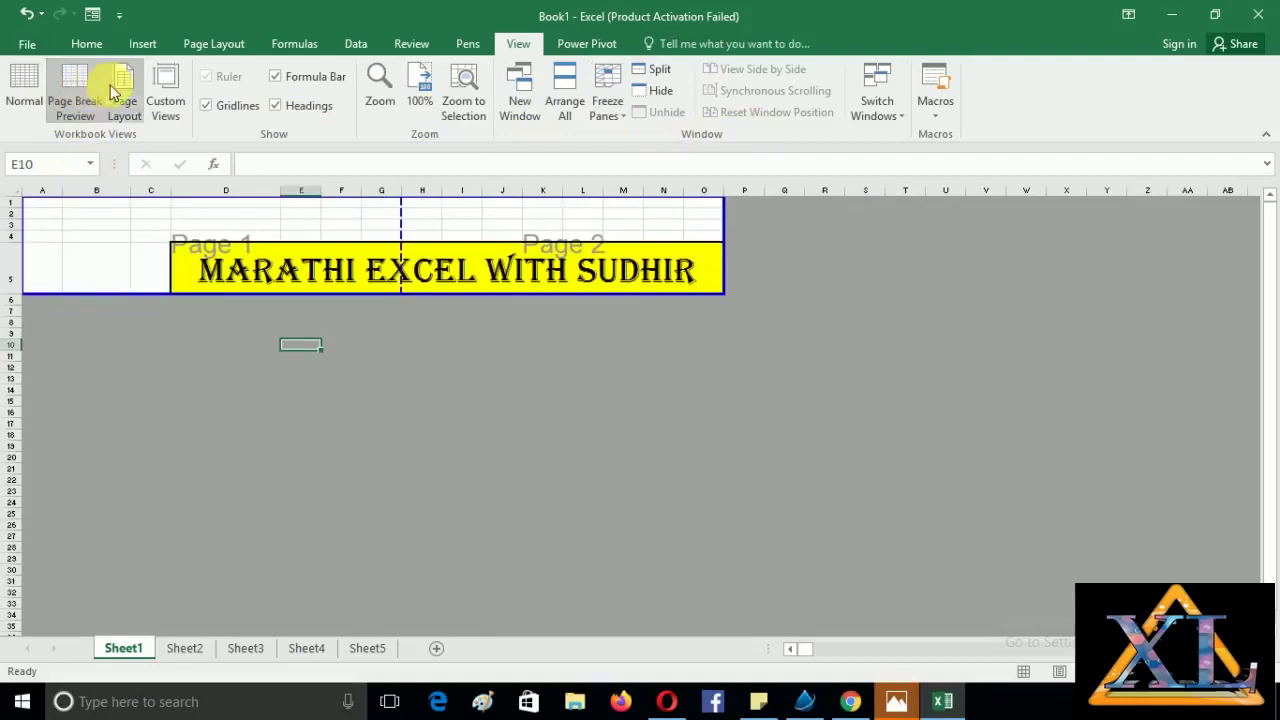
{"action": "left_click", "coordinate": [118, 90]}
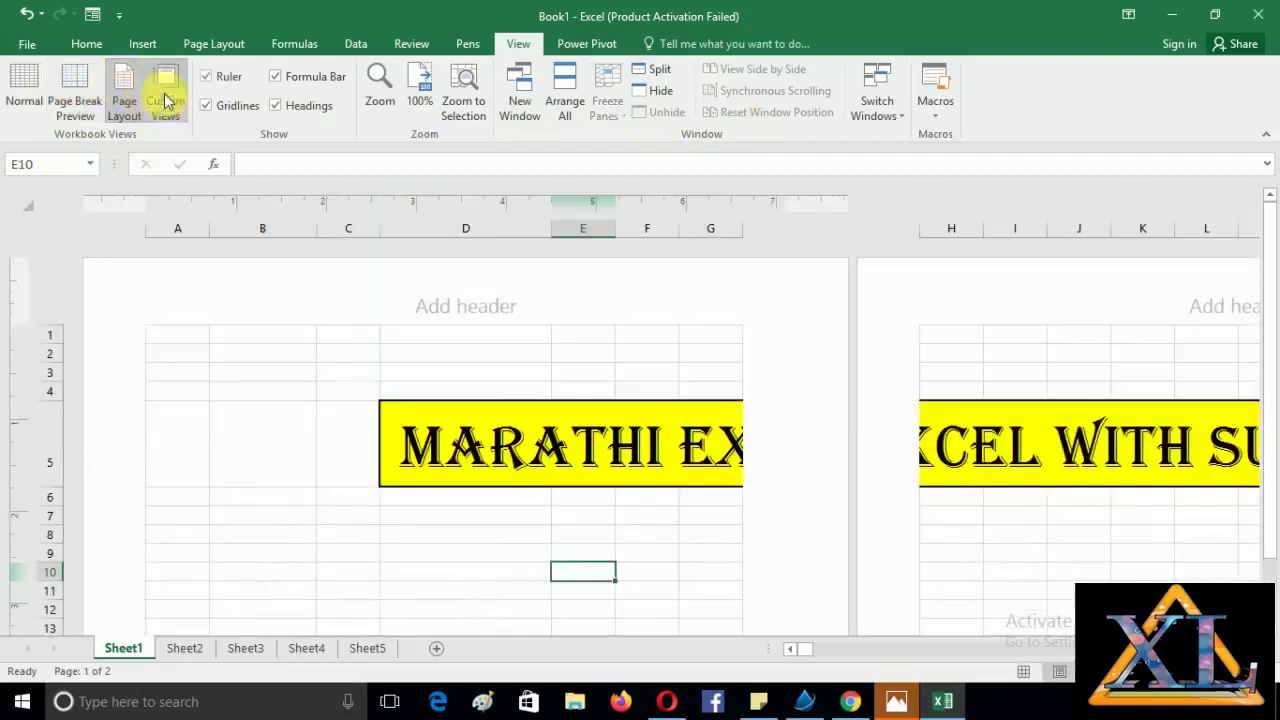
Inspect the Custom Views dialog, check Page Break Preview once more and return to Normal view.
{"action": "left_click", "coordinate": [167, 92]}
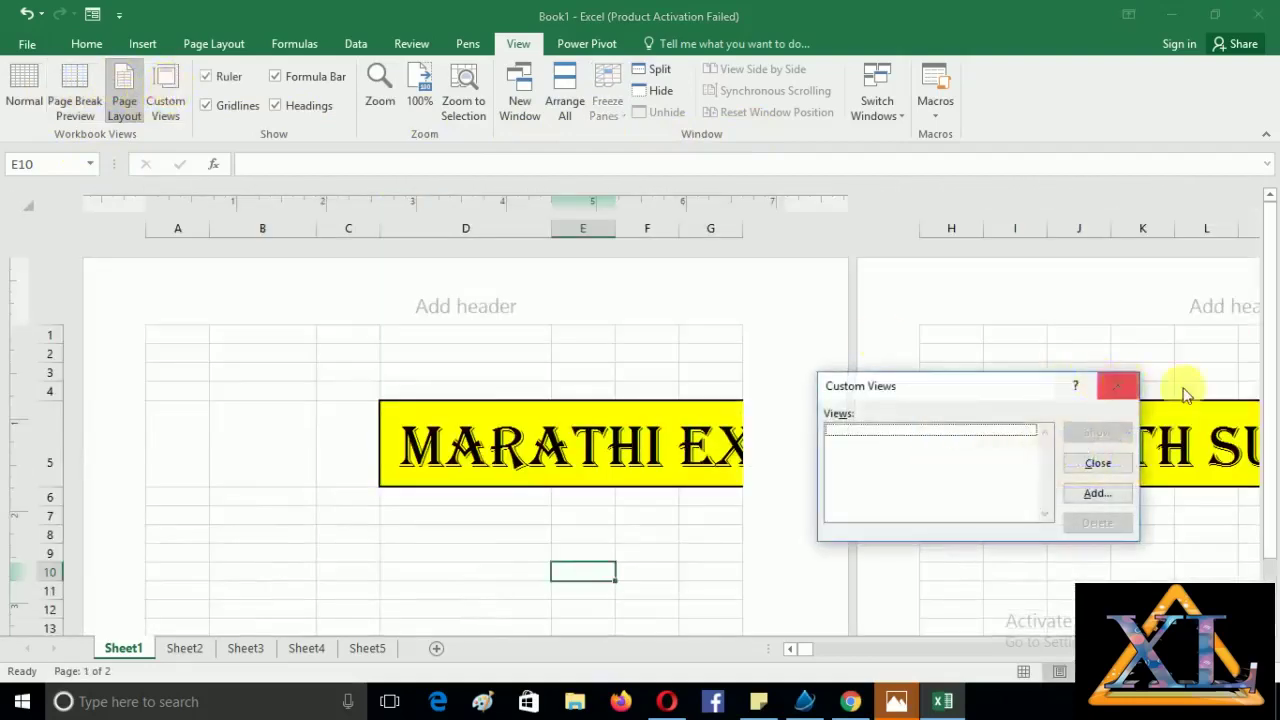
{"action": "left_click", "coordinate": [1118, 385]}
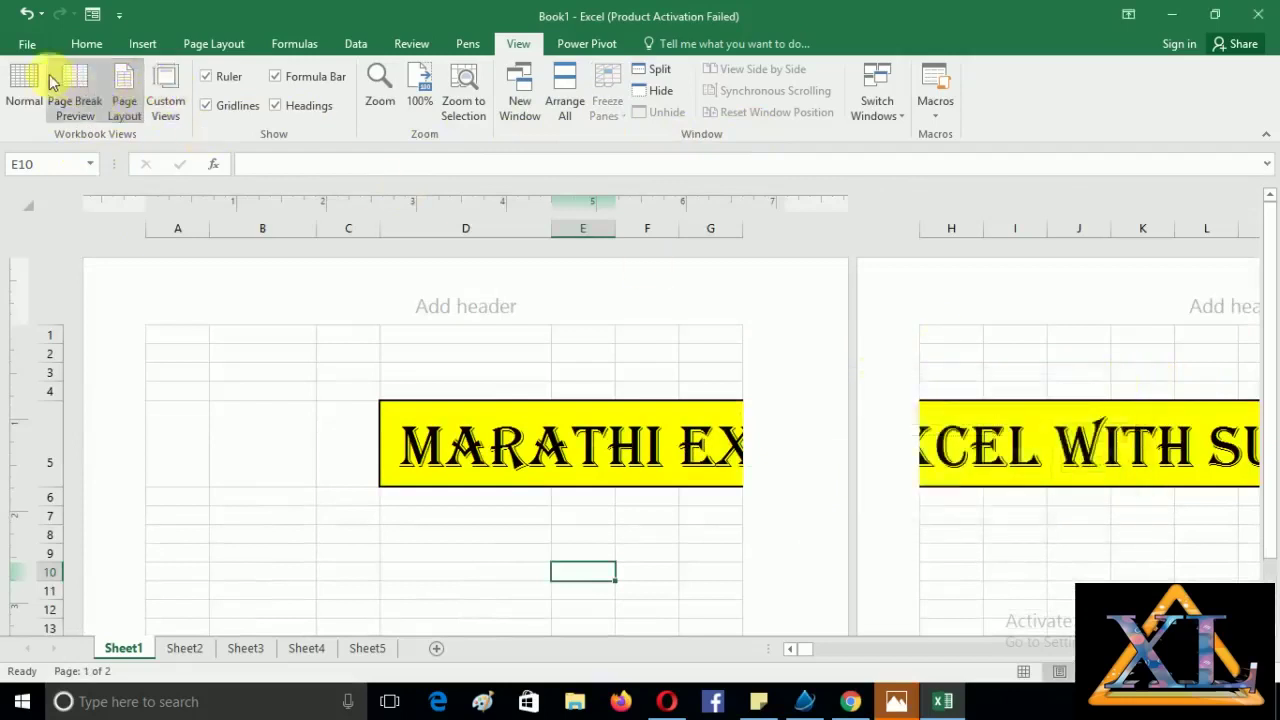
{"action": "left_click", "coordinate": [166, 100]}
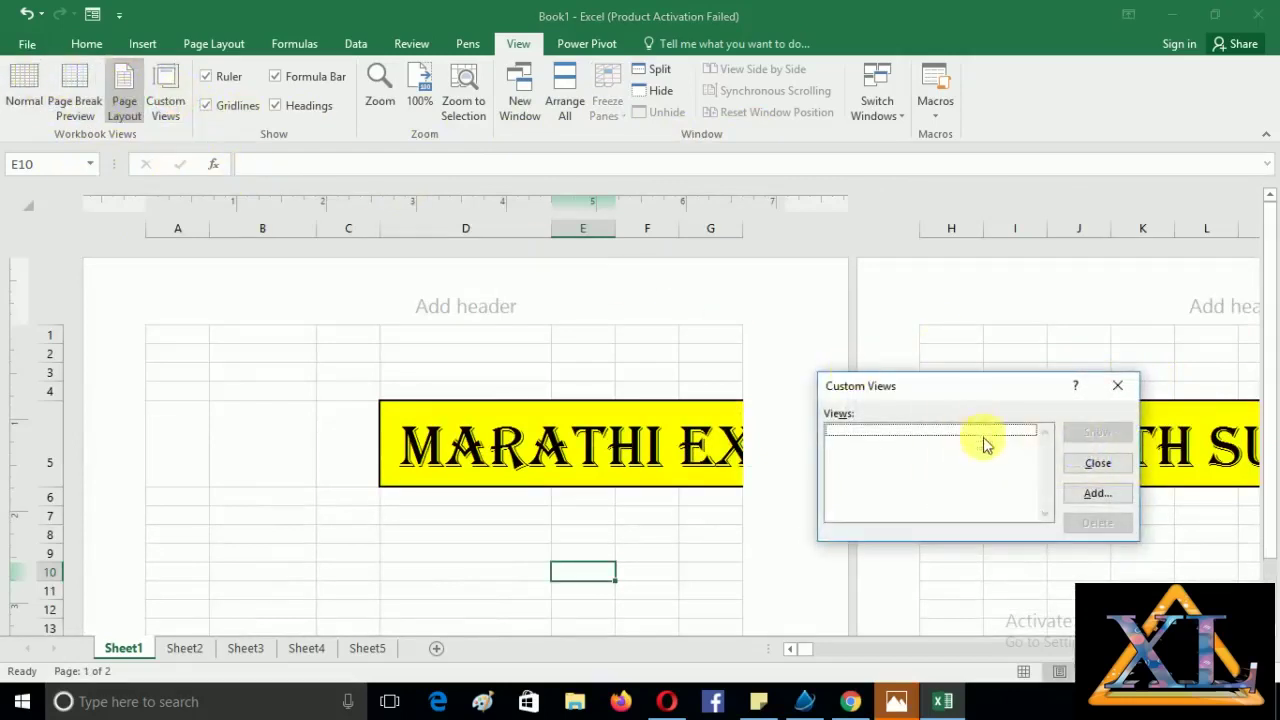
{"action": "left_click", "coordinate": [1118, 387]}
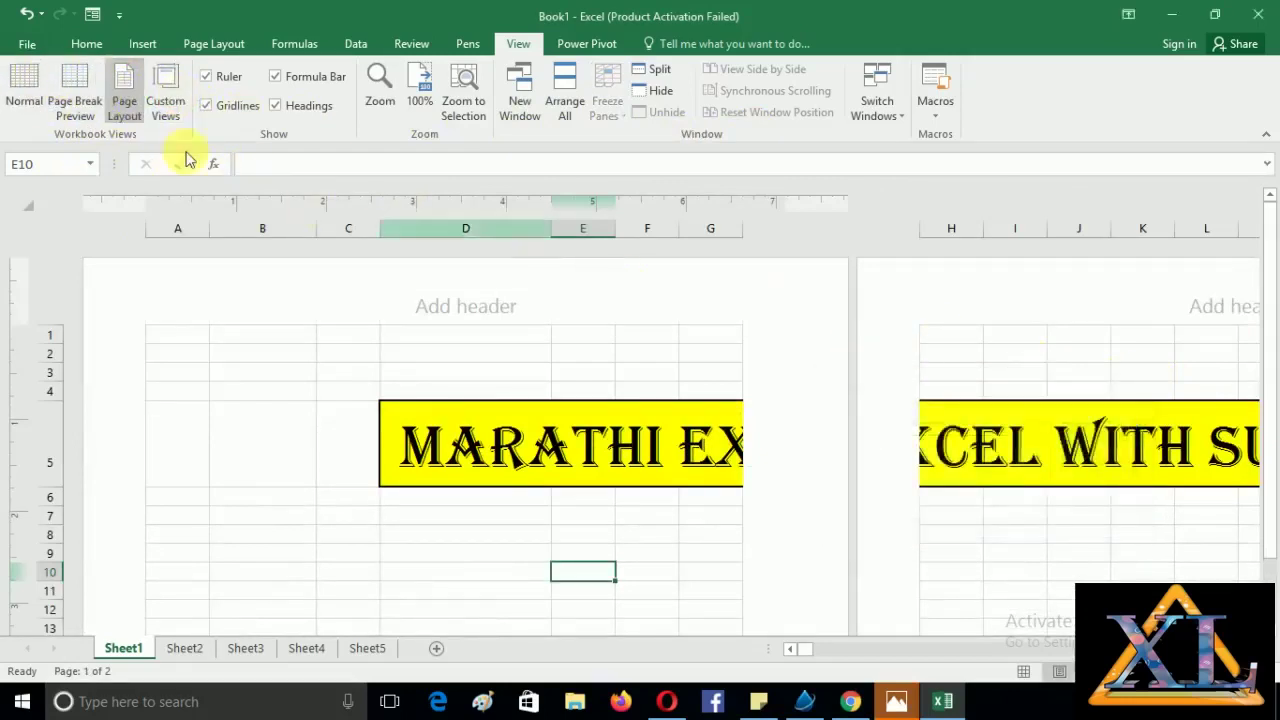
{"action": "left_click", "coordinate": [24, 72]}
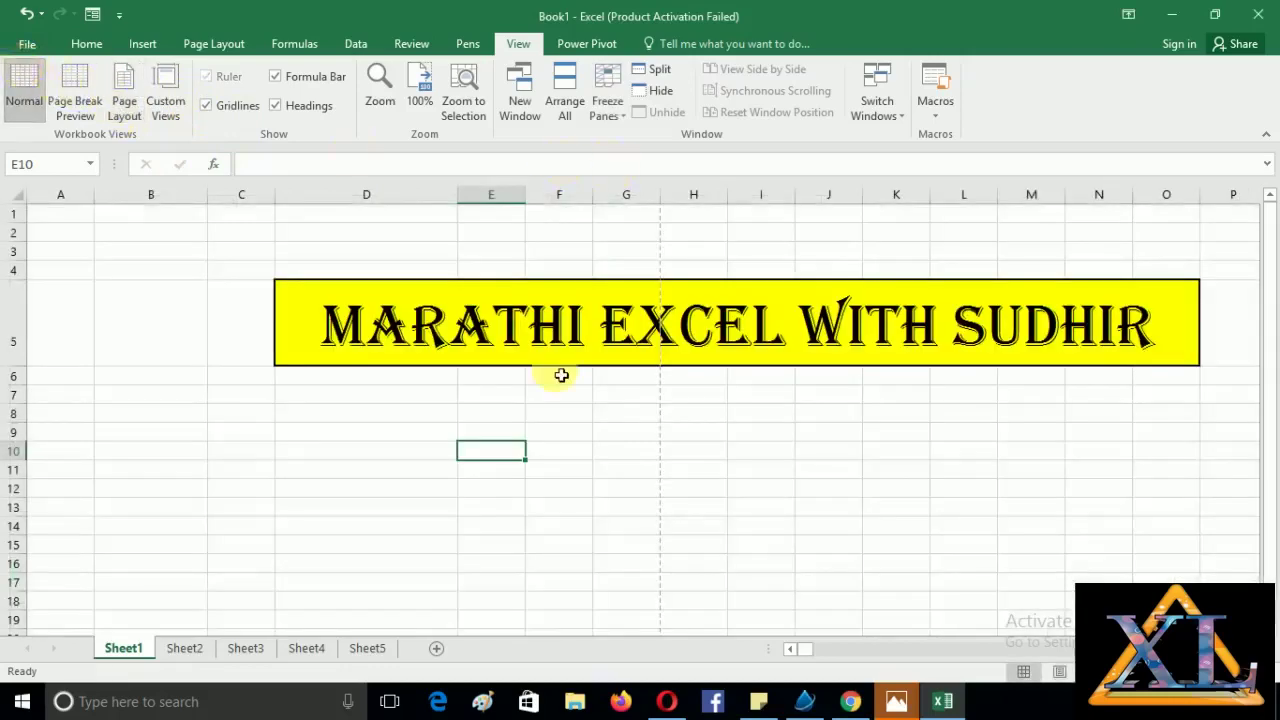
{"action": "left_click", "coordinate": [87, 86]}
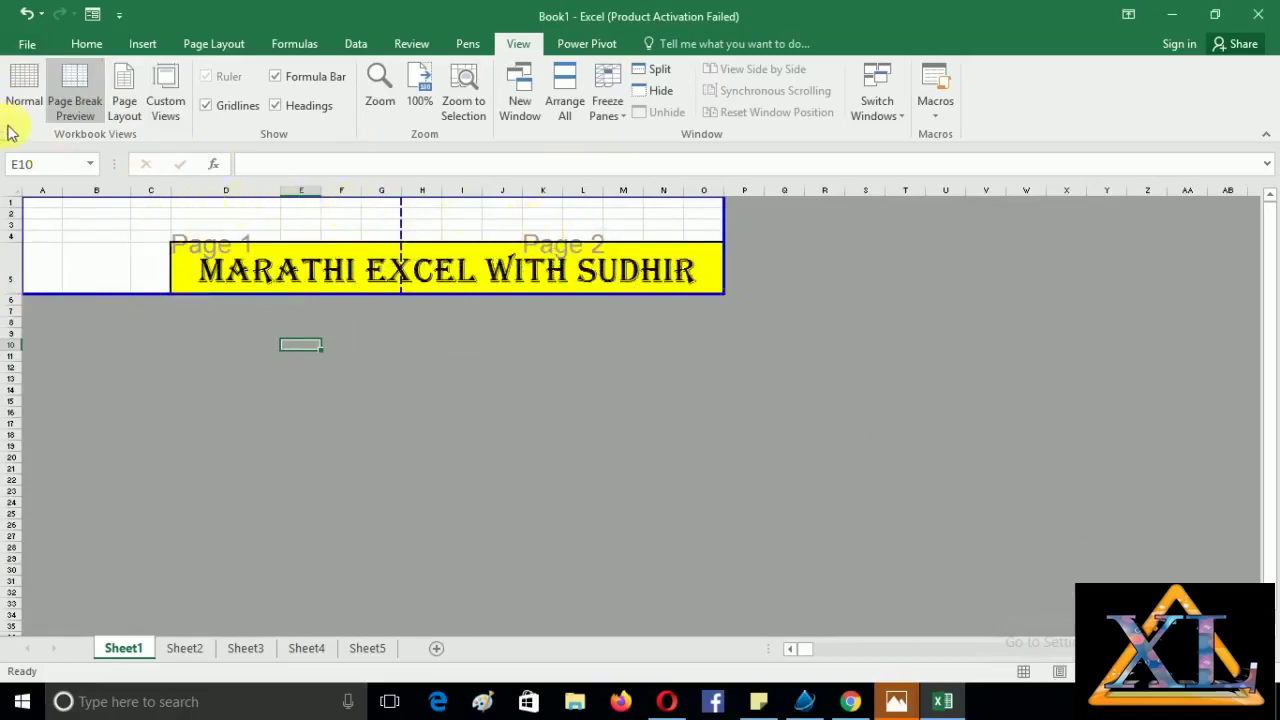
{"action": "left_click", "coordinate": [24, 90]}
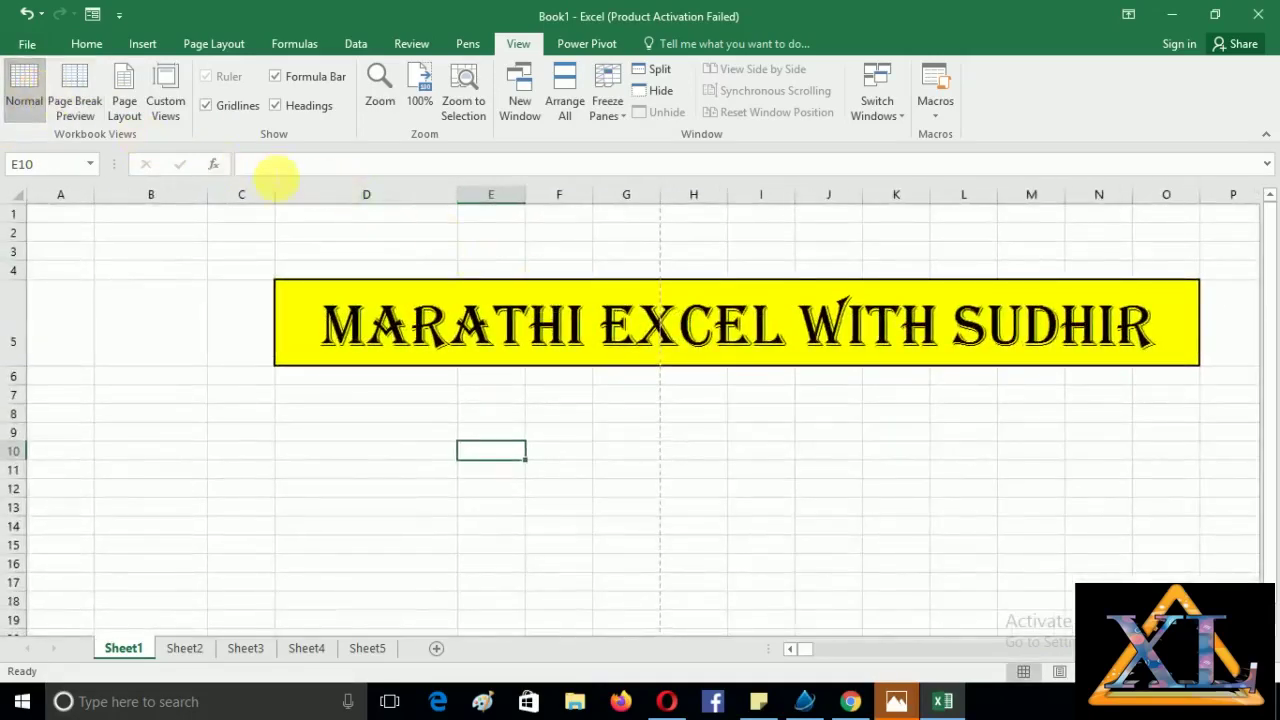
Hide the gridlines, headings and formula bar of the worksheet, and show all three again.
{"action": "left_click", "coordinate": [205, 108]}
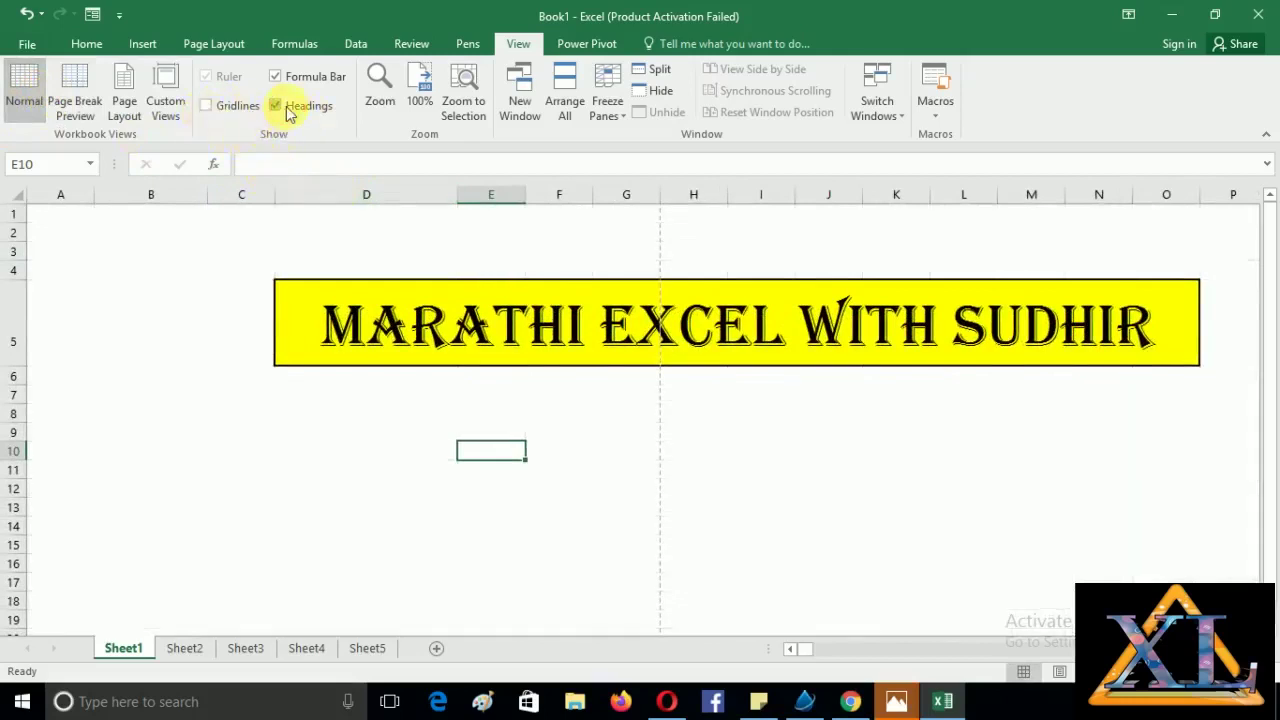
{"action": "left_click", "coordinate": [287, 110]}
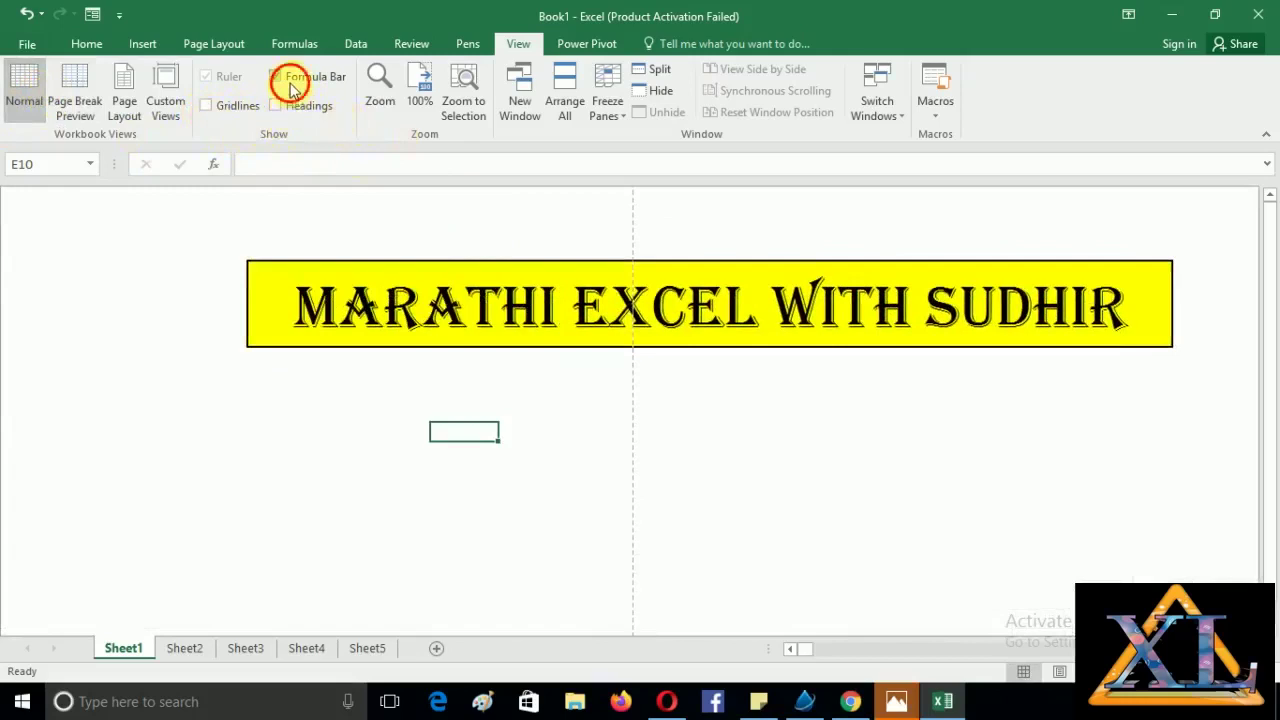
{"action": "left_click", "coordinate": [291, 84]}
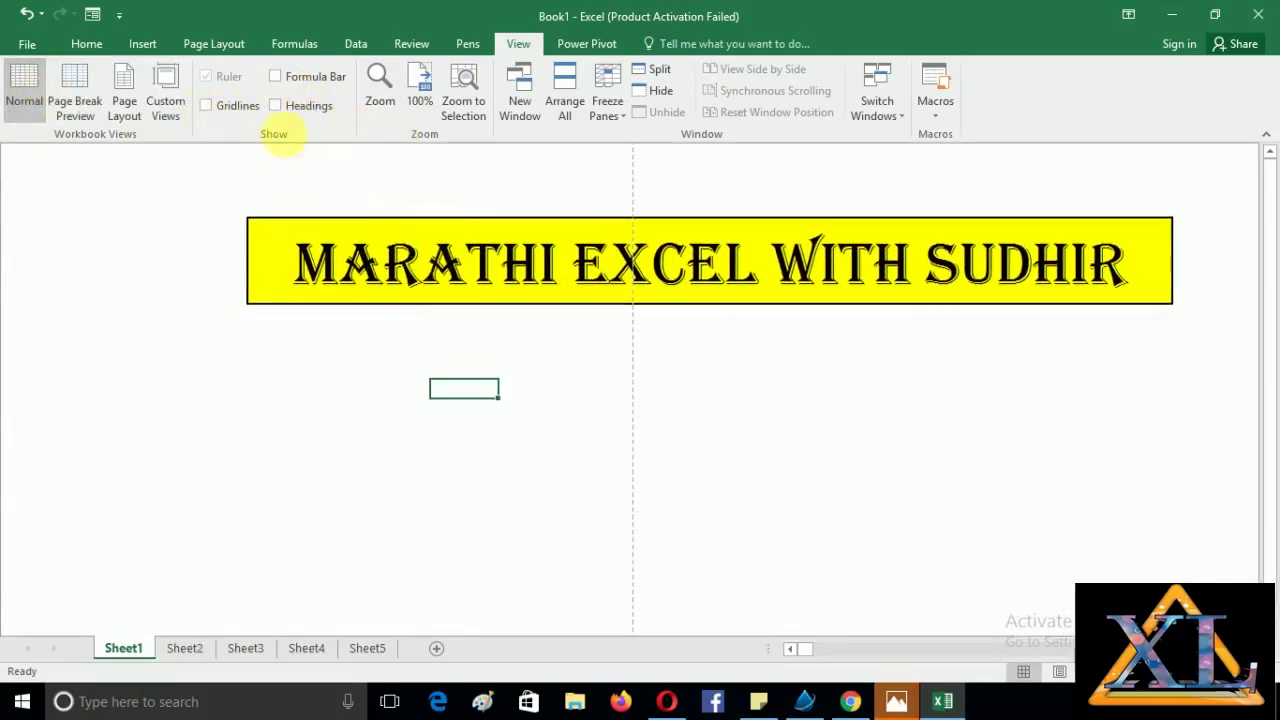
{"action": "left_click", "coordinate": [283, 88]}
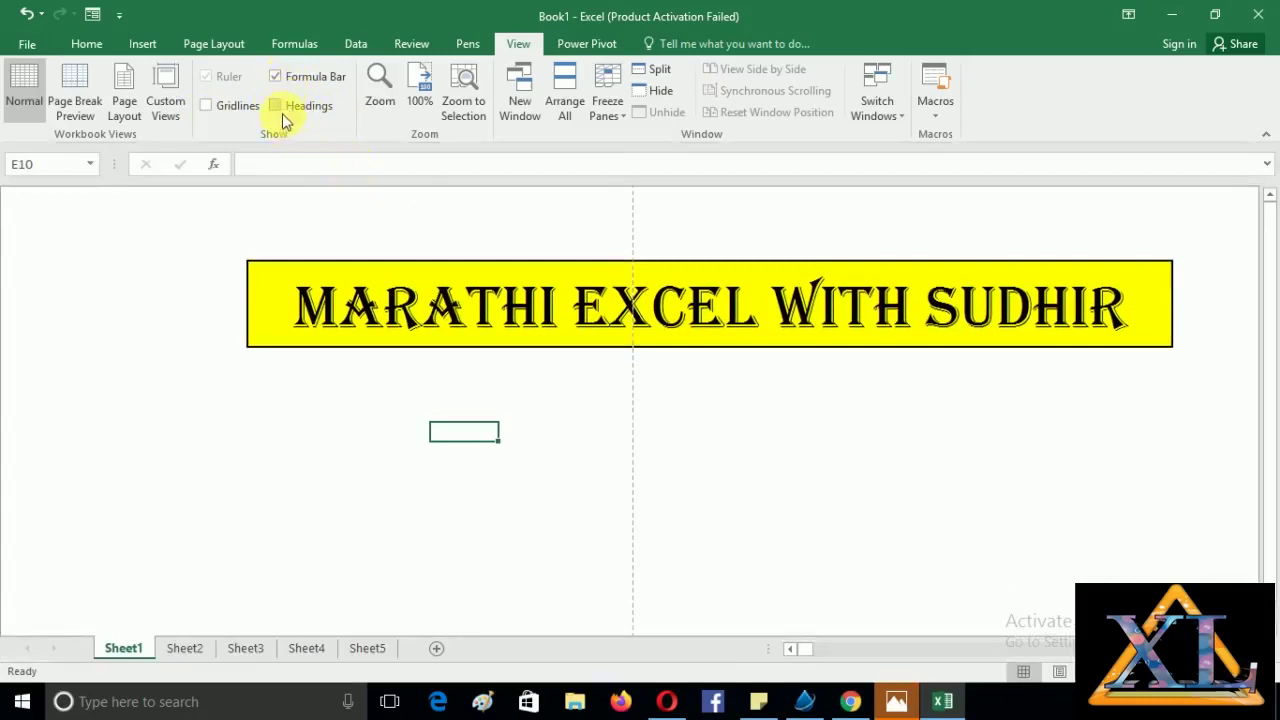
{"action": "left_click", "coordinate": [281, 111]}
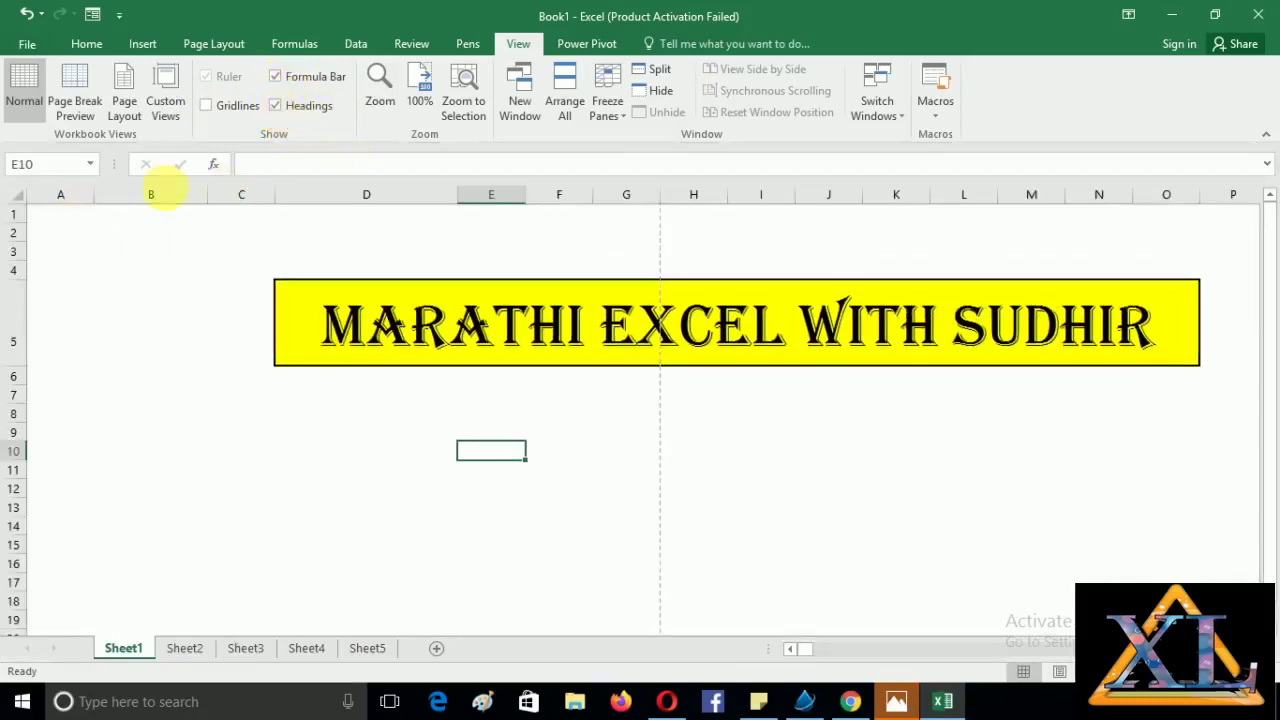
{"action": "left_click", "coordinate": [281, 109]}
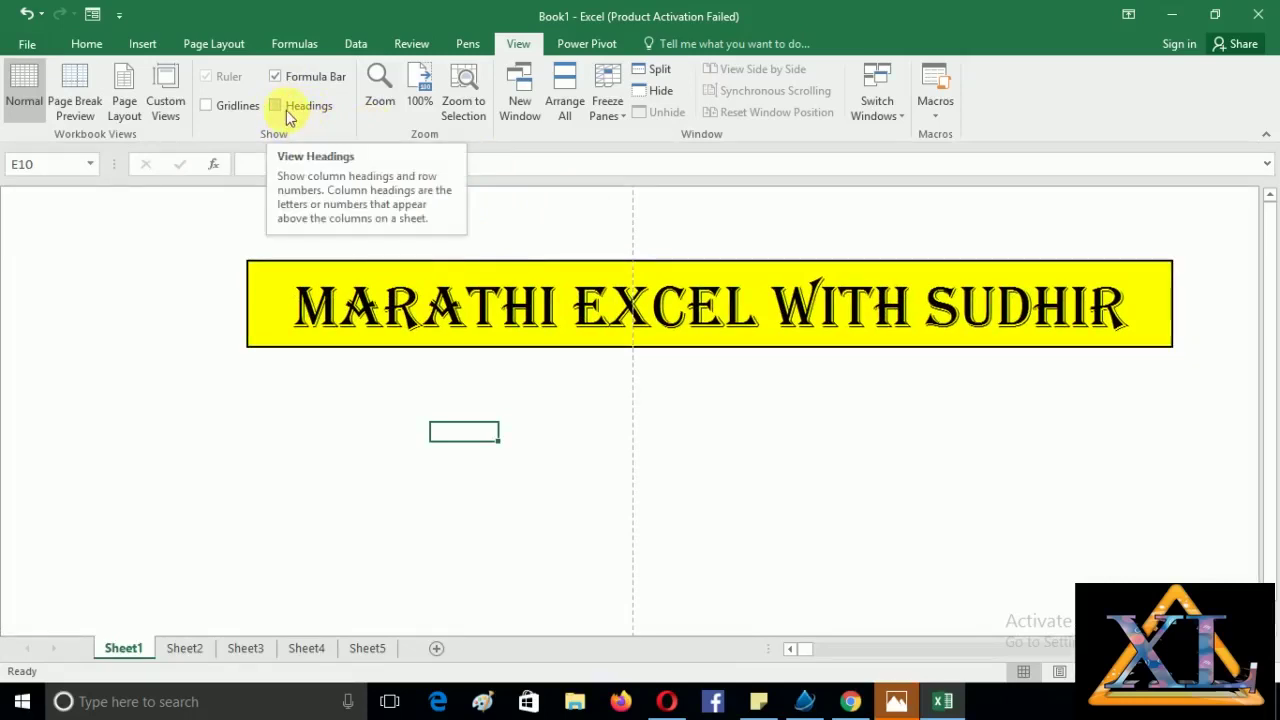
{"action": "left_click", "coordinate": [286, 110]}
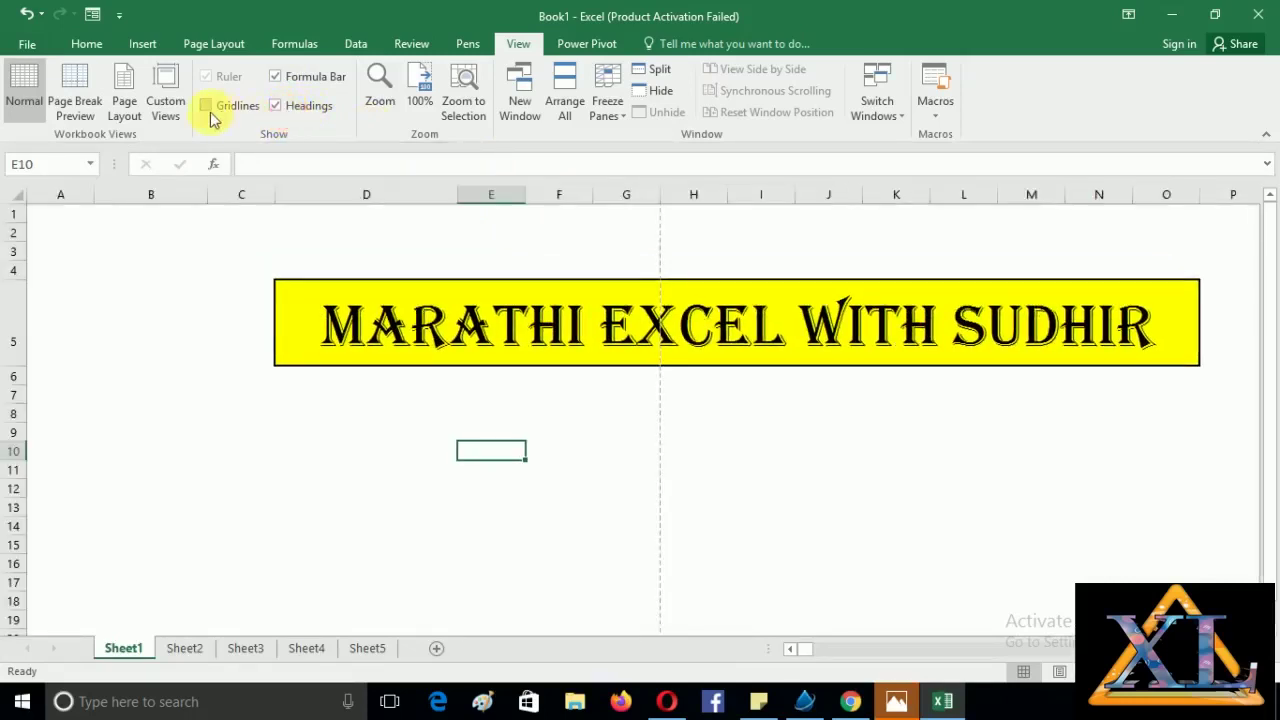
{"action": "left_click", "coordinate": [207, 107]}
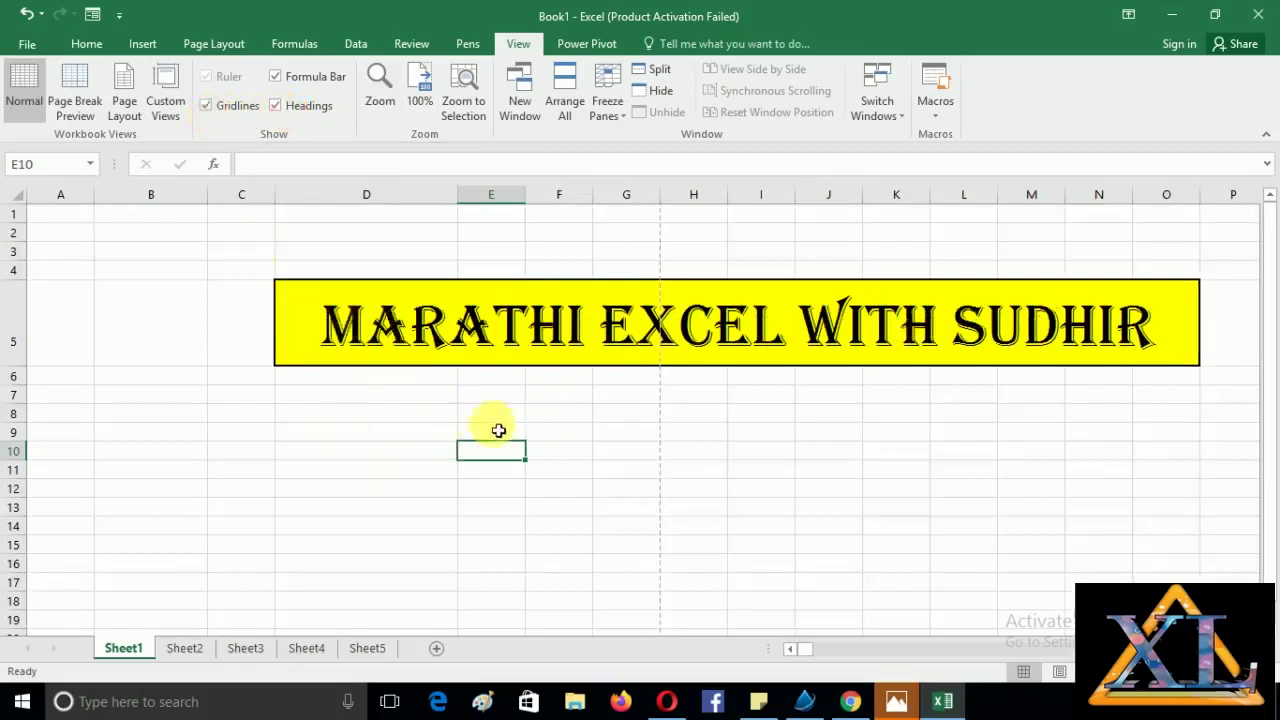
Select B4, magnify the worksheet to 200% and restore the magnification to 100%.
{"action": "left_click", "coordinate": [182, 271]}
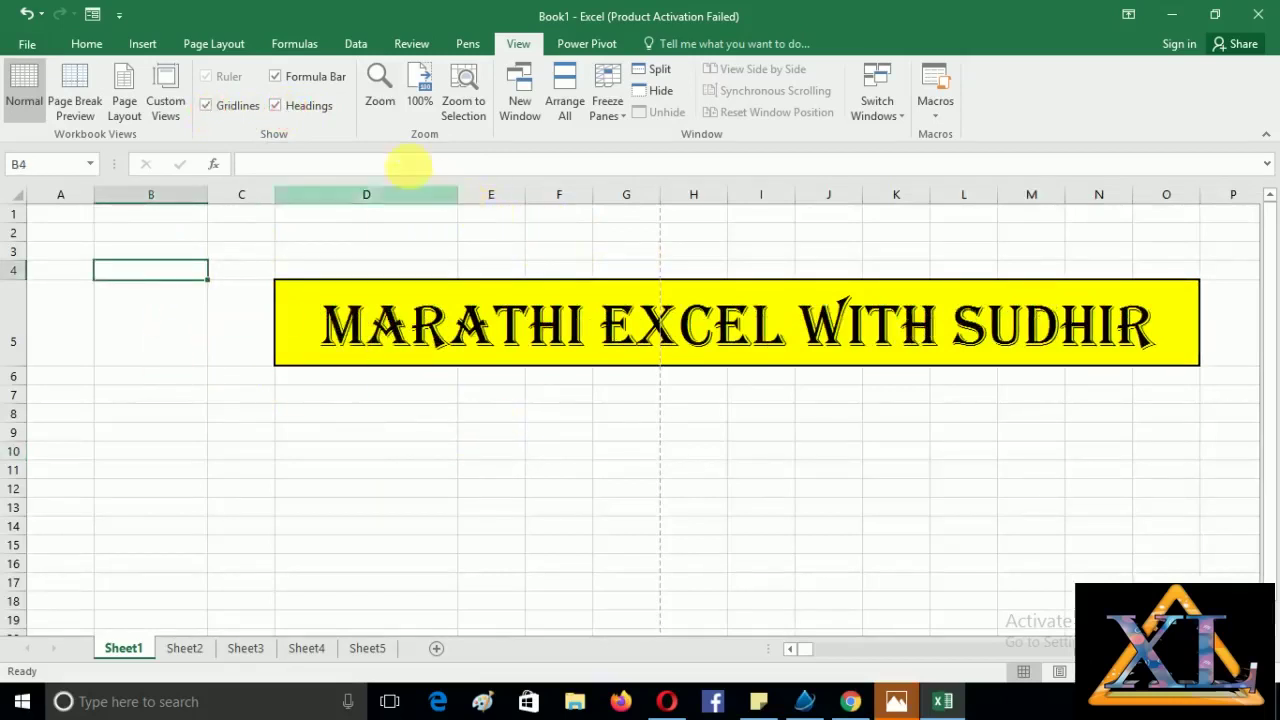
{"action": "left_click", "coordinate": [383, 88]}
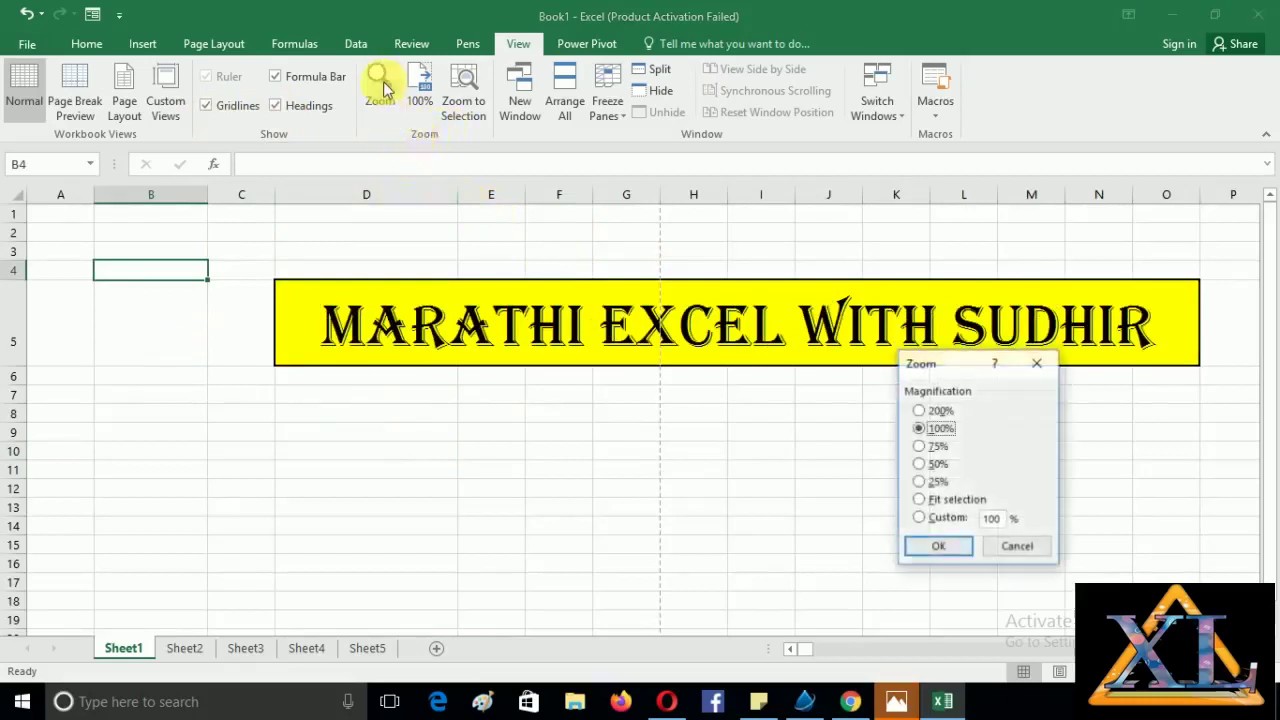
{"action": "left_click", "coordinate": [932, 411]}
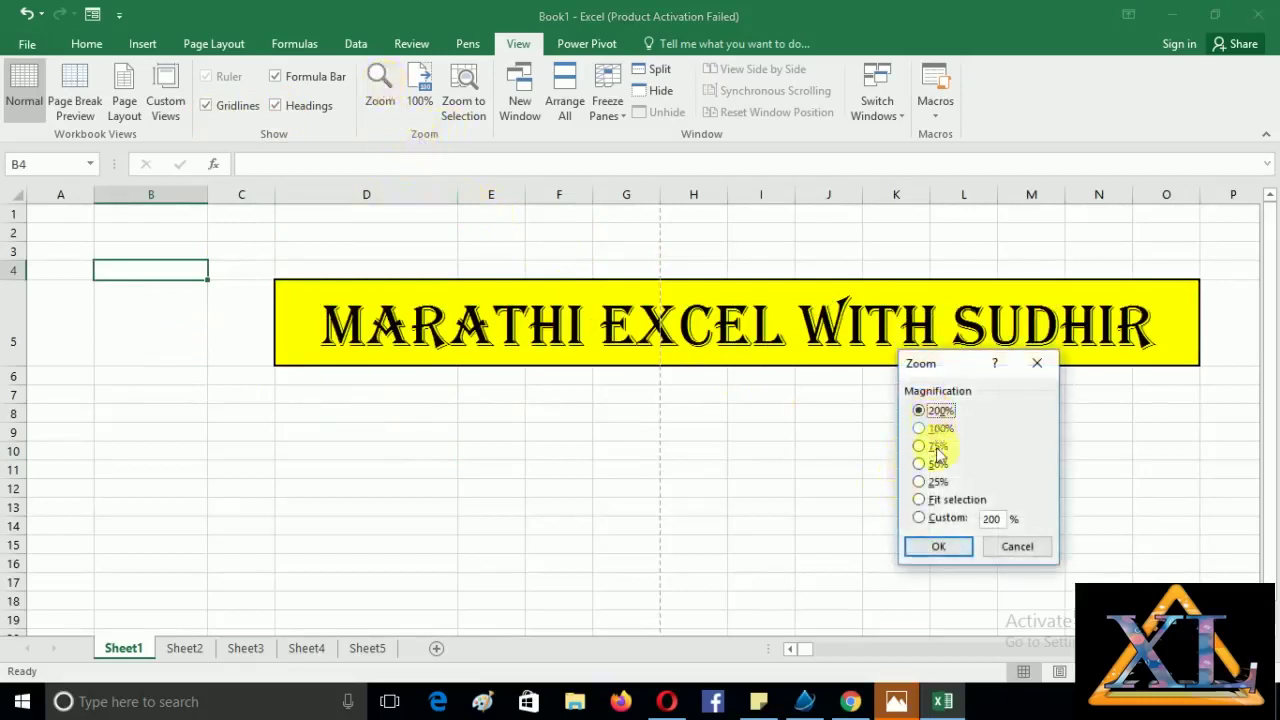
{"action": "left_click", "coordinate": [940, 549]}
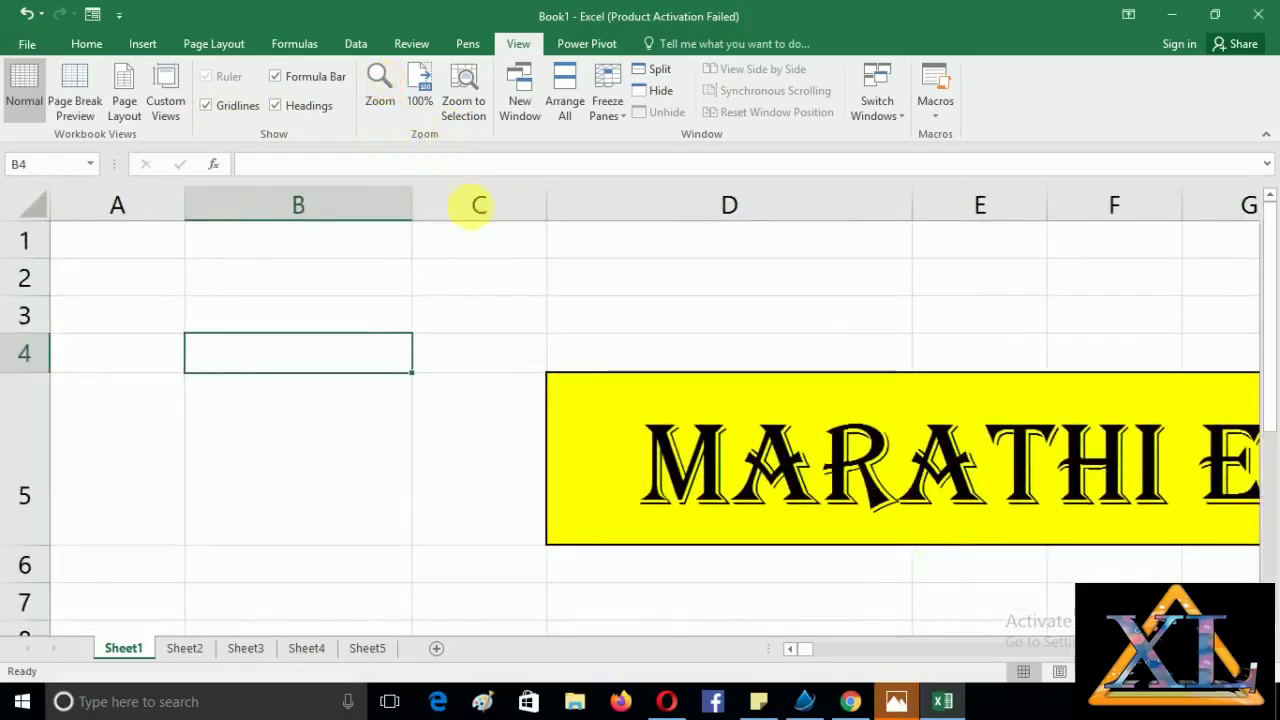
{"action": "left_click", "coordinate": [379, 84]}
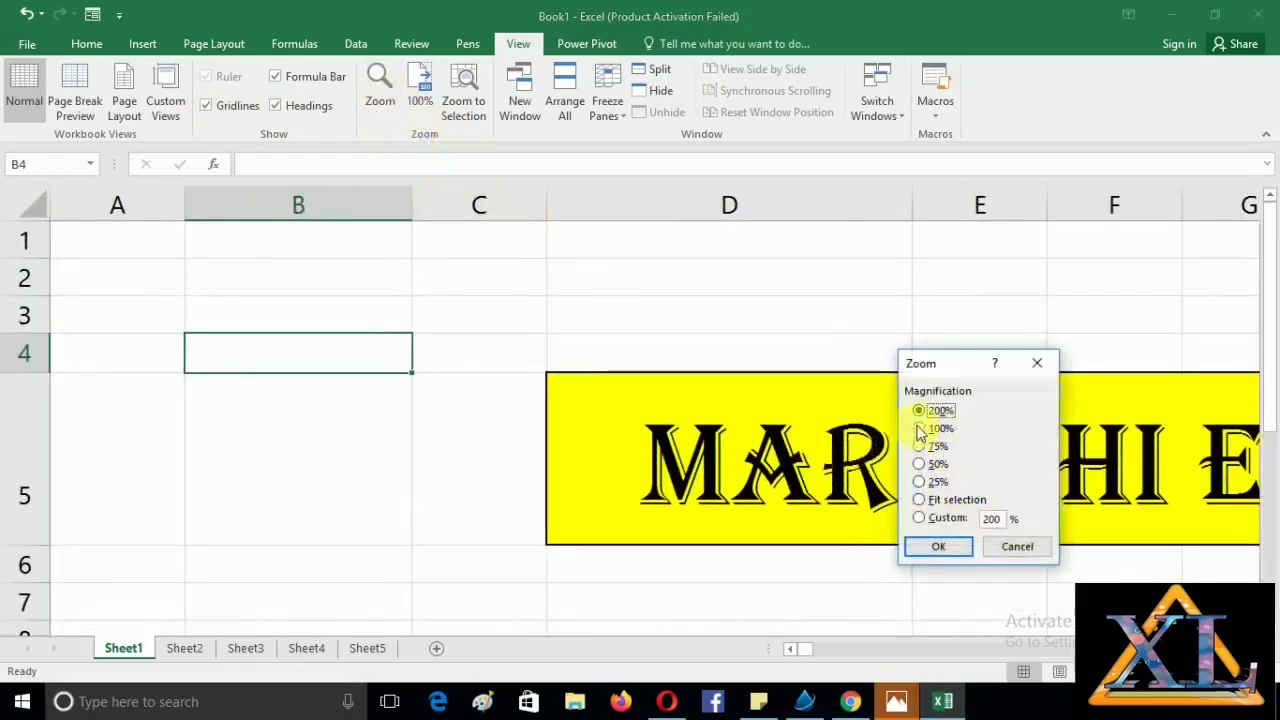
{"action": "left_click", "coordinate": [940, 547]}
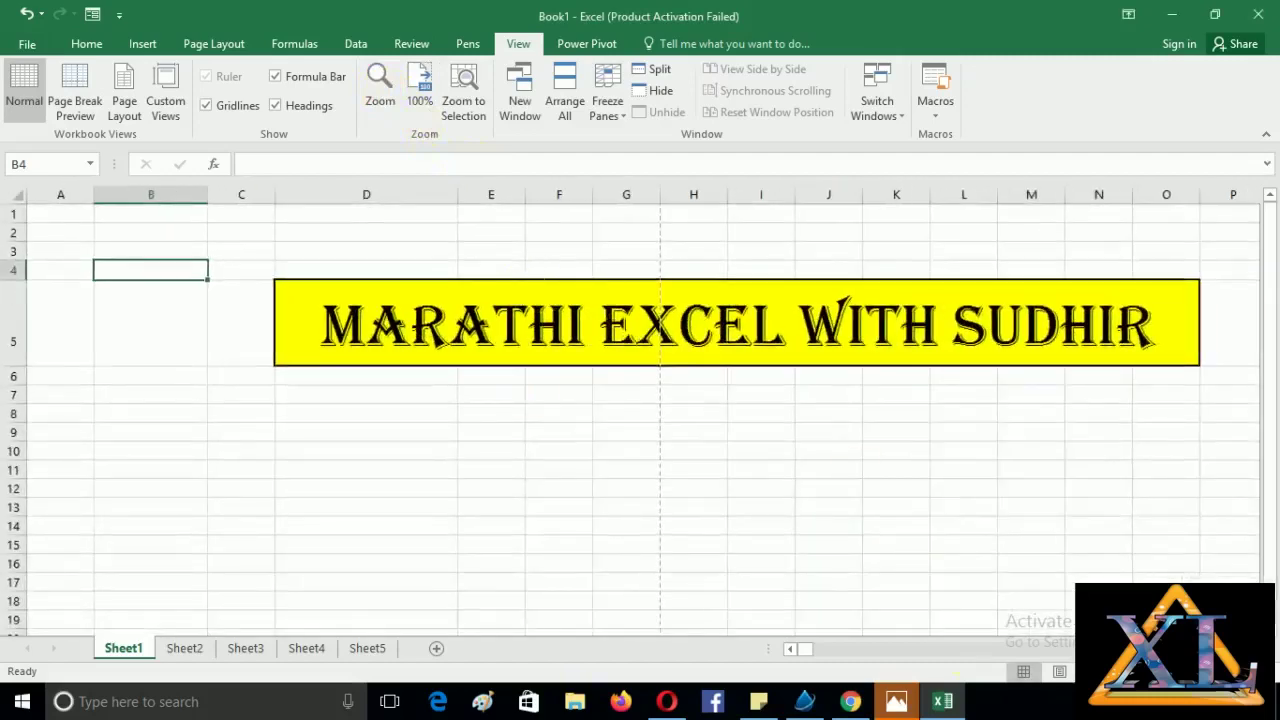
Adjust the worksheet magnification freely and reset it to a custom value of 100%.
{"action": "mouse_move", "coordinate": [1174, 672]}
{"action": "left_mouse_down"}
{"action": "mouse_move", "coordinate": [1154, 672]}
{"action": "mouse_move", "coordinate": [1179, 672]}
{"action": "left_mouse_up"}
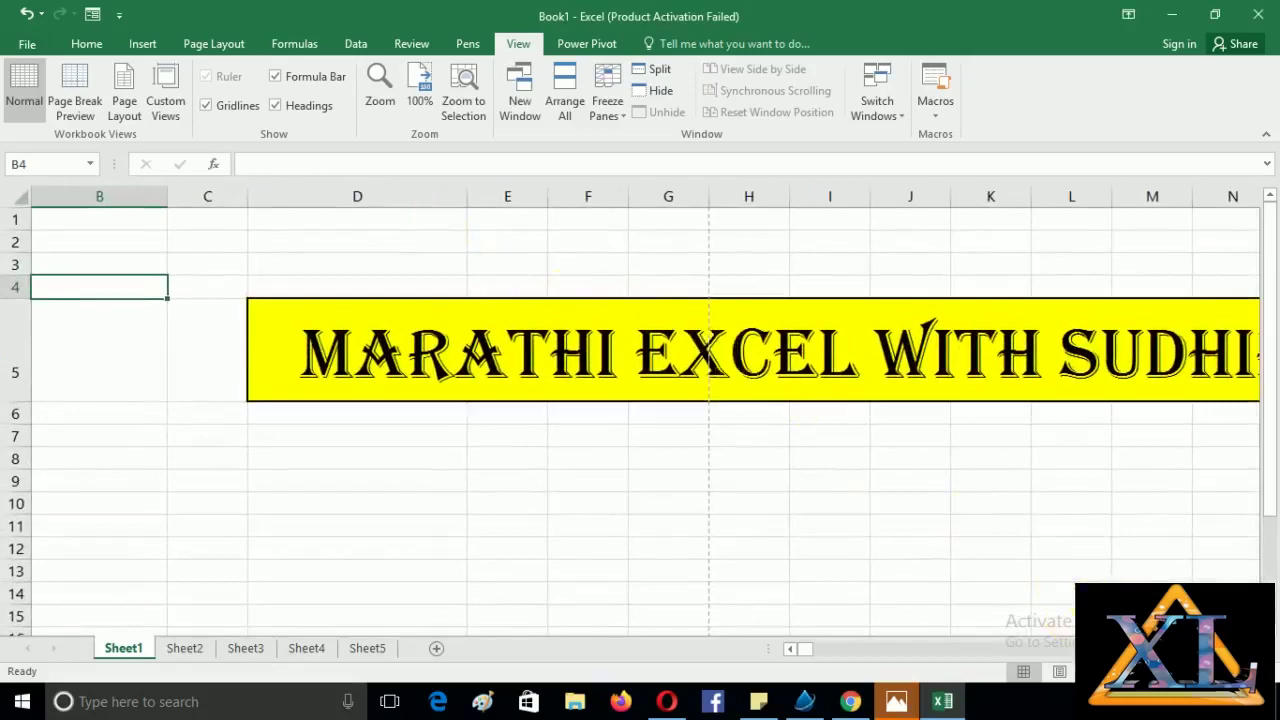
{"action": "left_click_drag", "start_coordinate": [1179, 672], "coordinate": [1176, 672]}
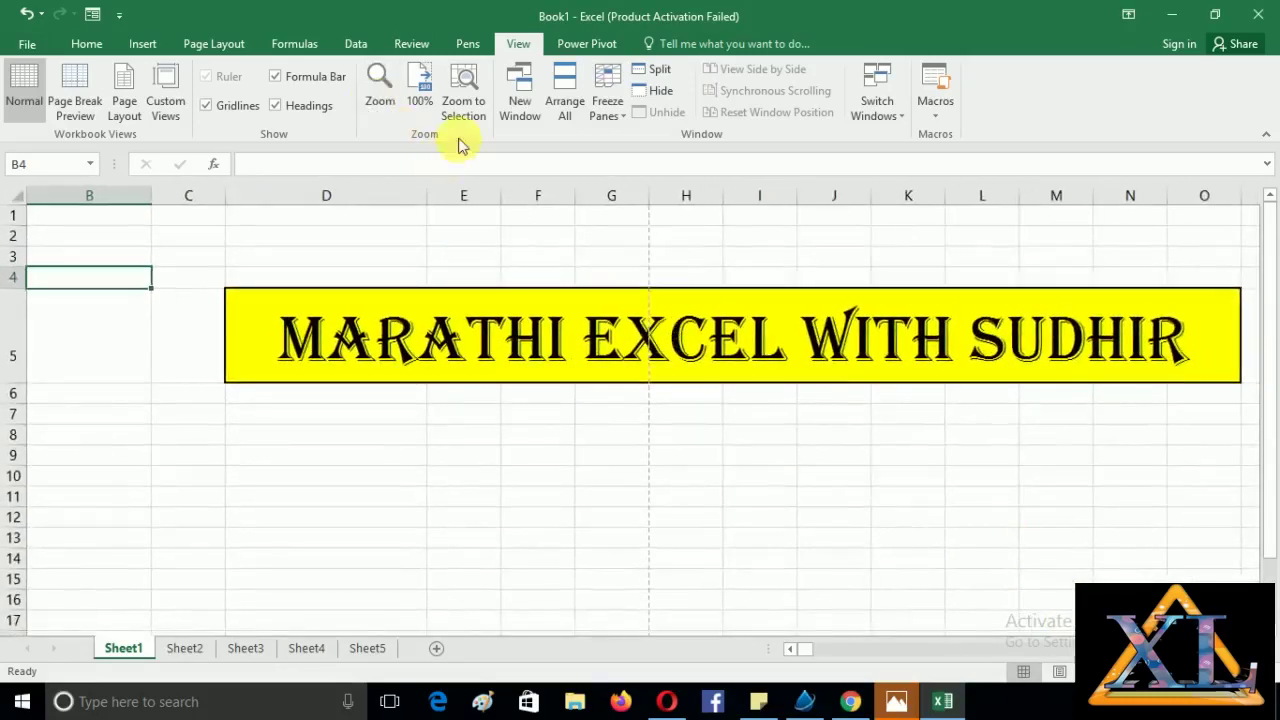
{"action": "left_click", "coordinate": [384, 98]}
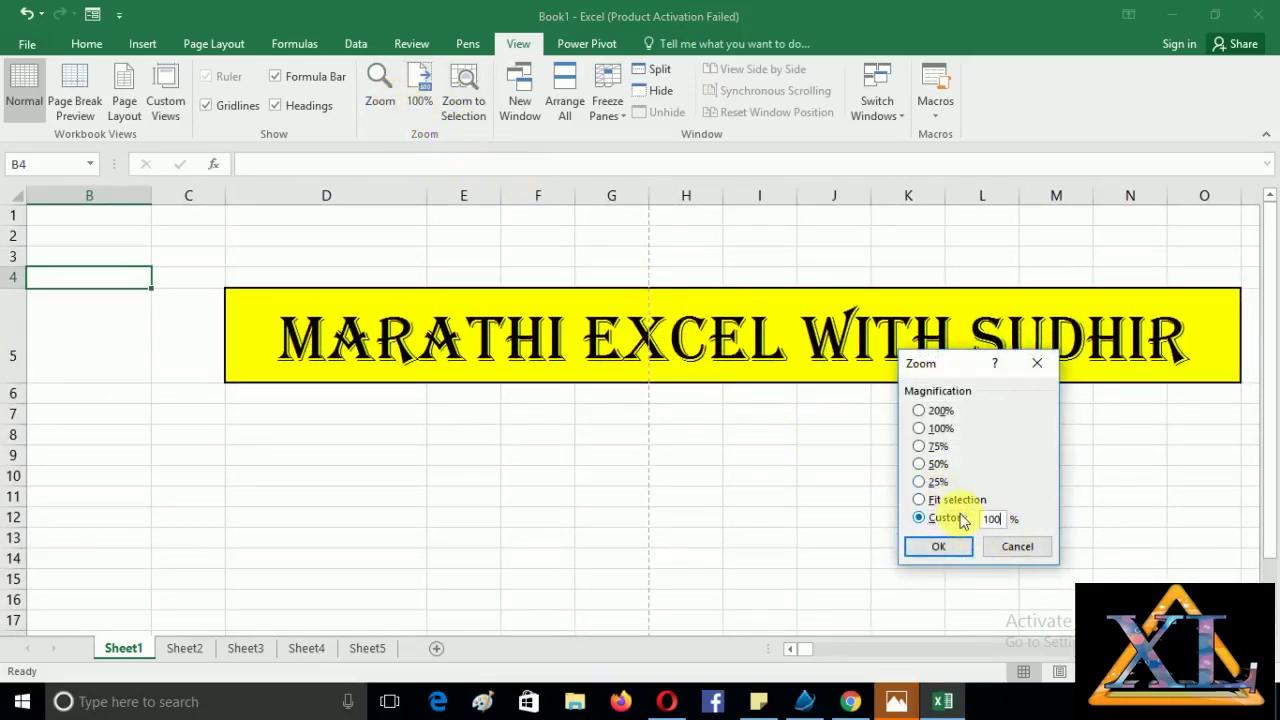
{"action": "left_click", "coordinate": [944, 553]}
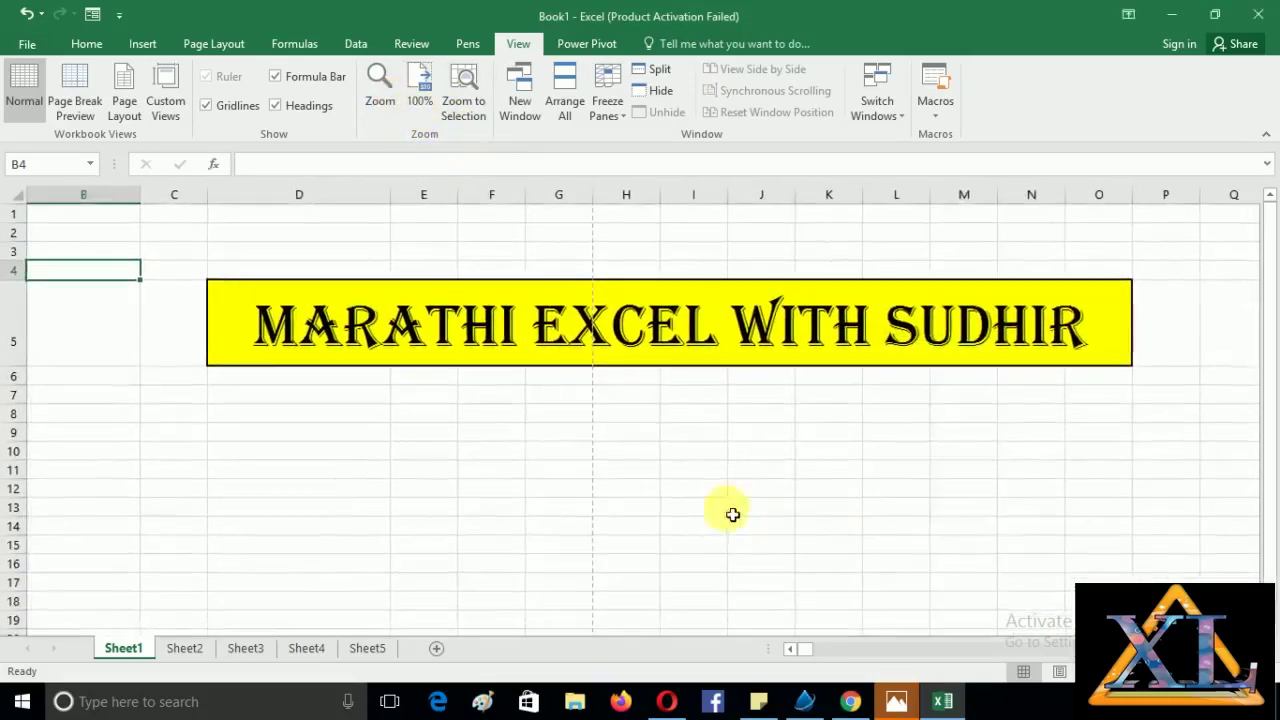
Select the yellow title banner in D5 and magnify the worksheet to fit the selection.
{"action": "left_click", "coordinate": [951, 523]}
{"action": "left_click", "coordinate": [318, 328]}
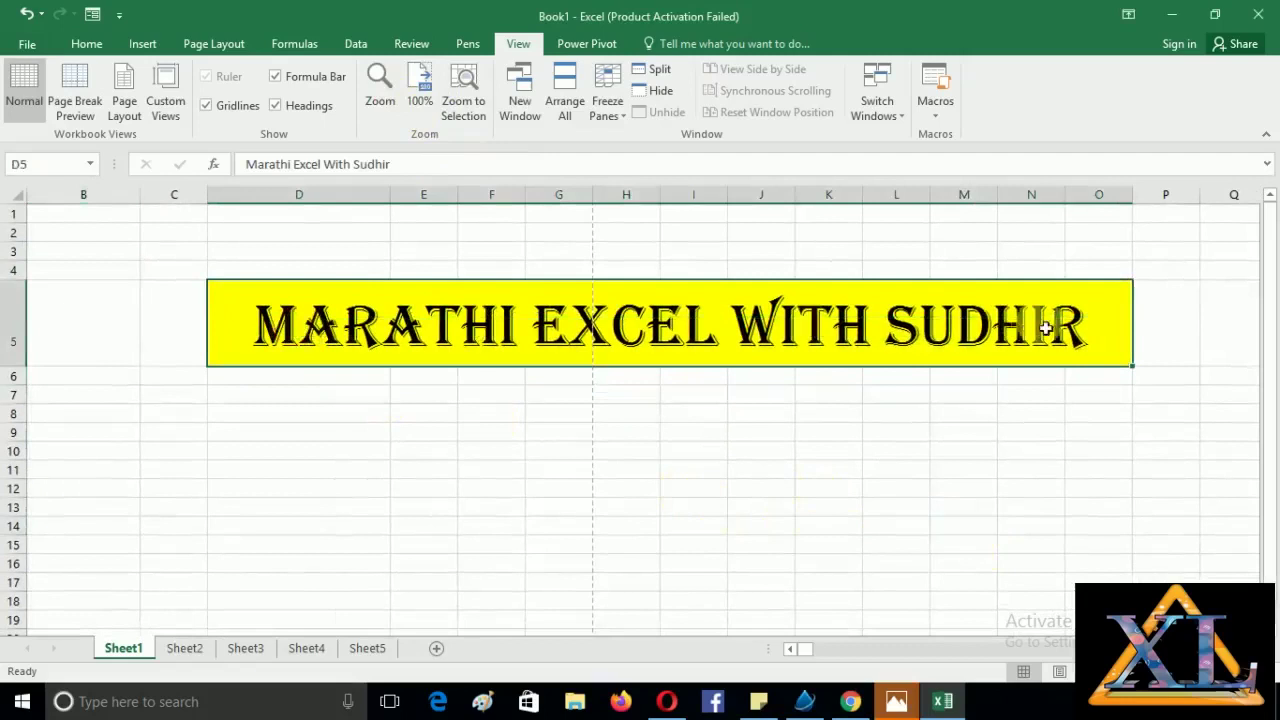
{"action": "left_click", "coordinate": [385, 107]}
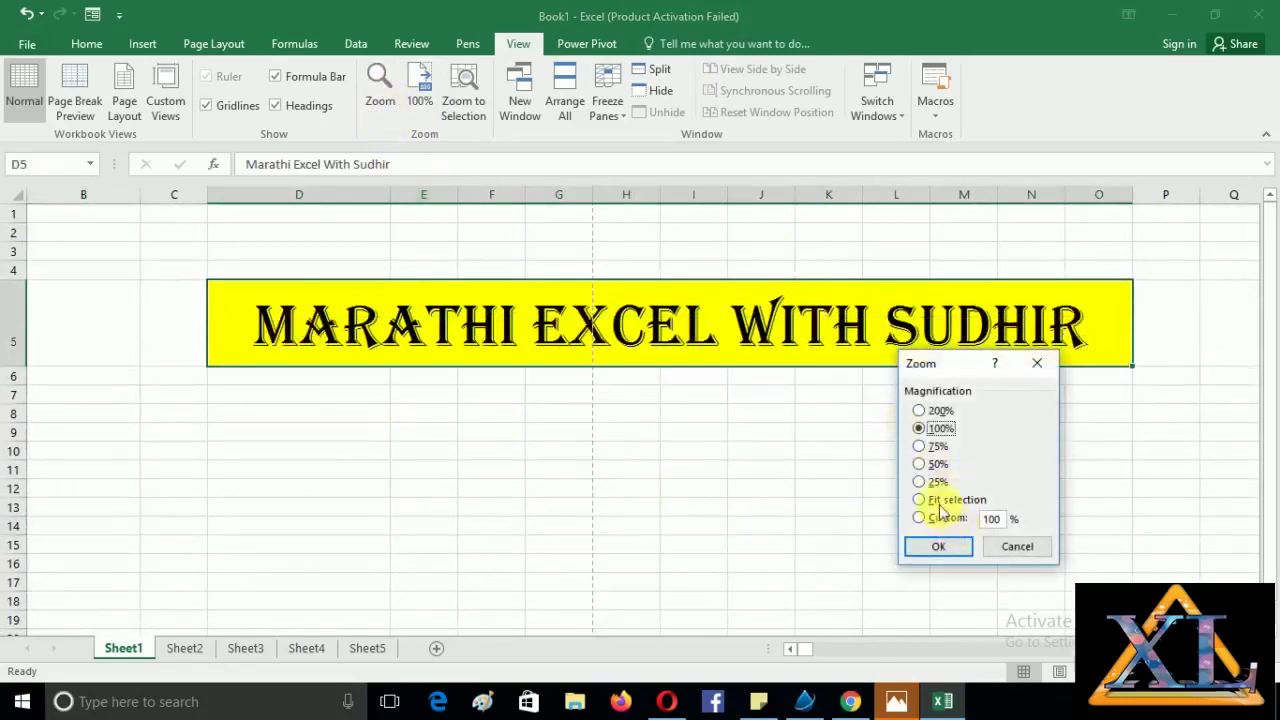
{"action": "left_click", "coordinate": [932, 500]}
{"action": "left_click", "coordinate": [943, 546]}
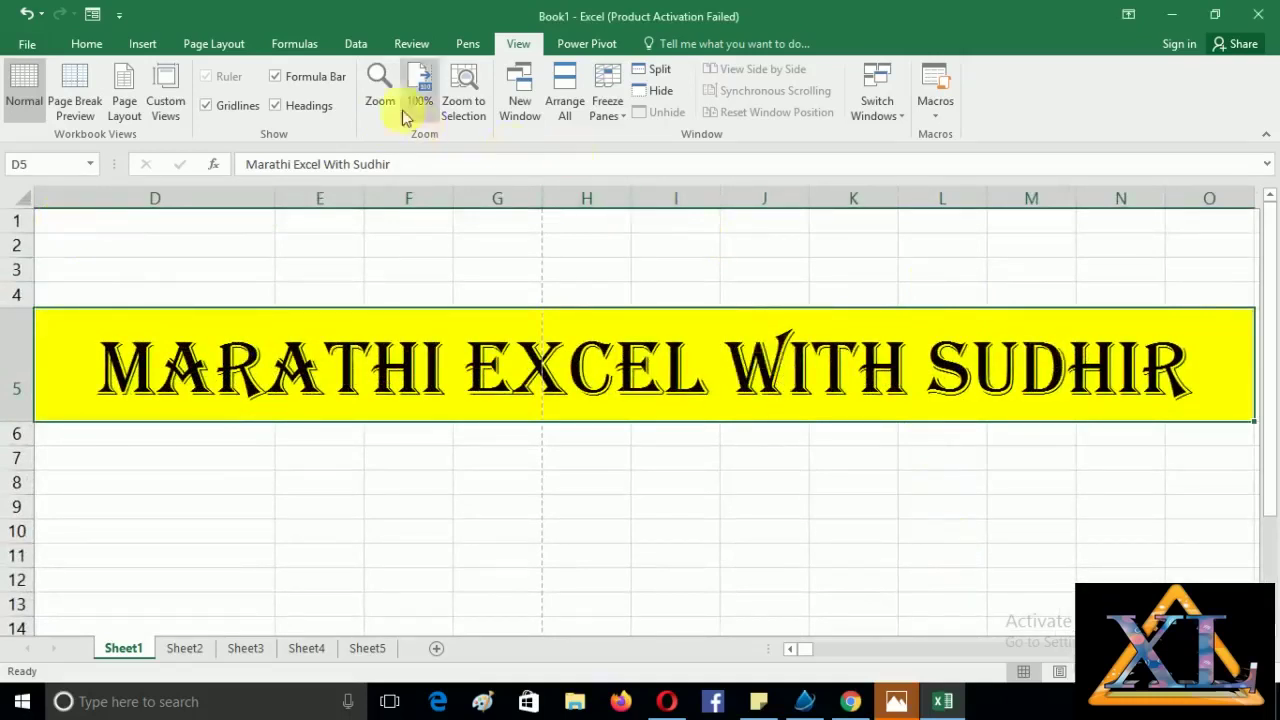
{"action": "left_click", "coordinate": [468, 112]}
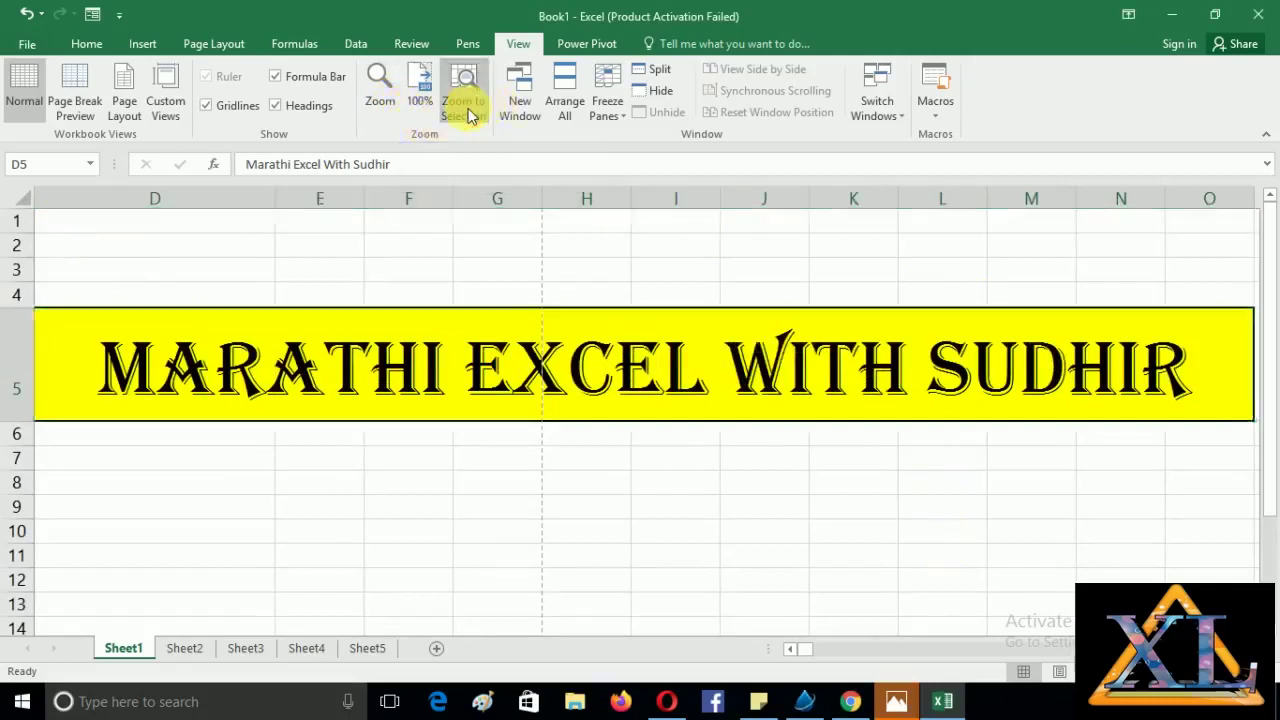
Restore the worksheet magnification to 100% and bring columns A to C back into view.
{"action": "left_click", "coordinate": [390, 108]}
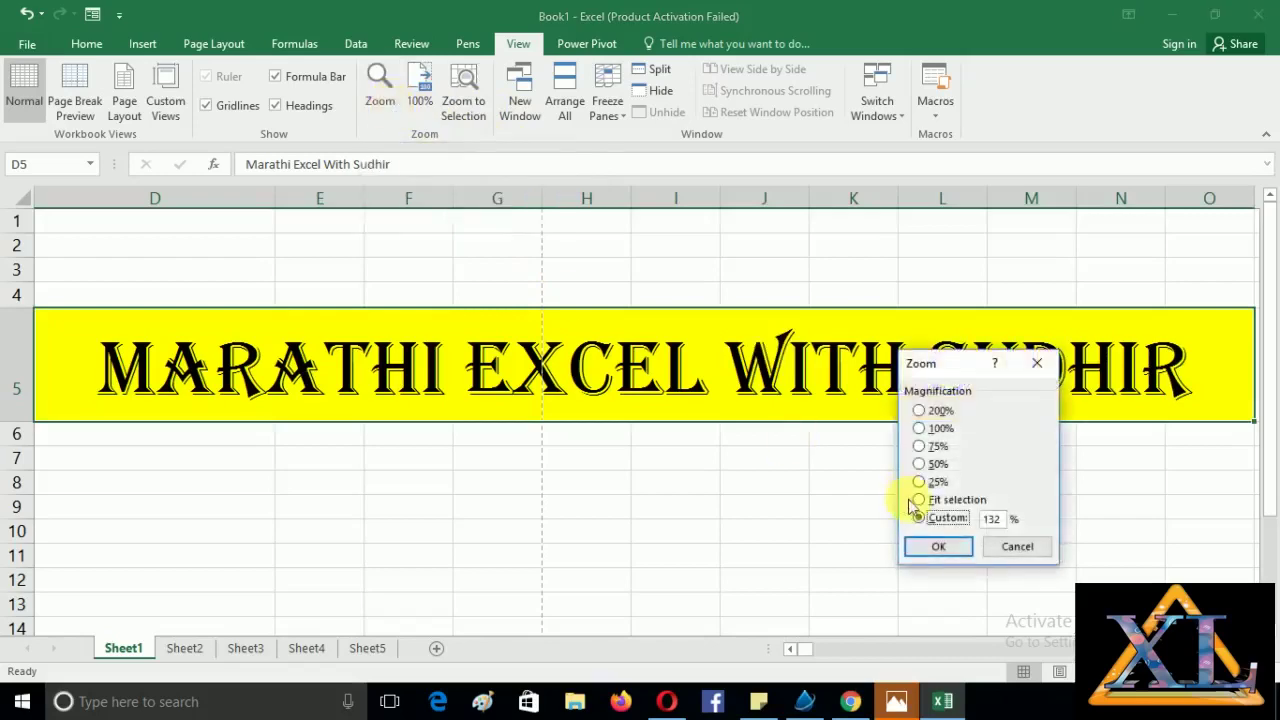
{"action": "left_click", "coordinate": [935, 428]}
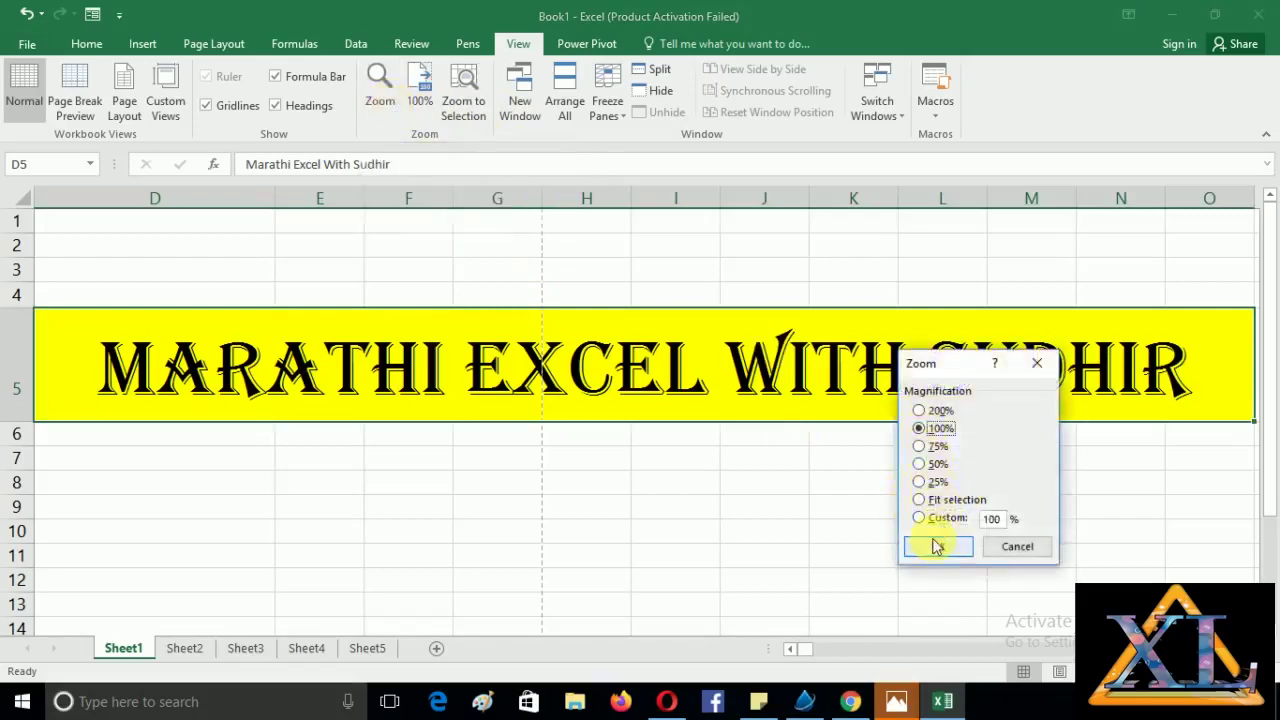
{"action": "left_click", "coordinate": [938, 546]}
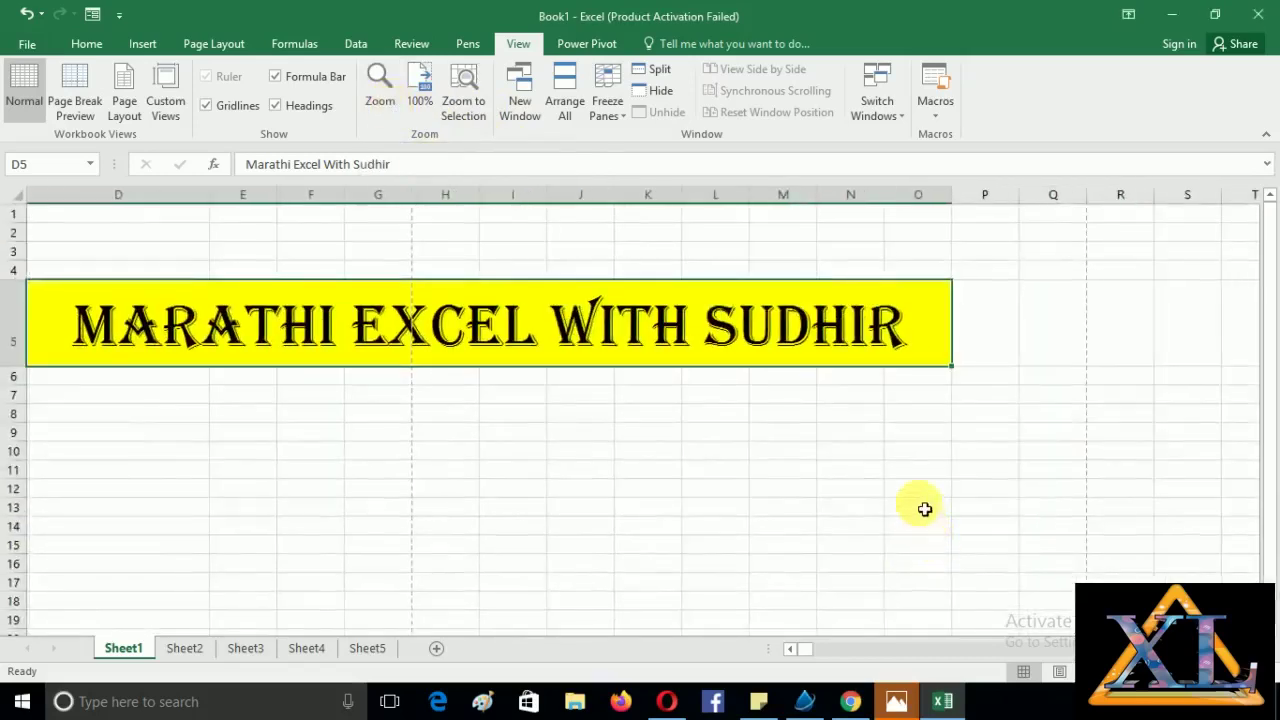
{"action": "left_click_drag", "start_coordinate": [809, 650], "coordinate": [790, 655]}
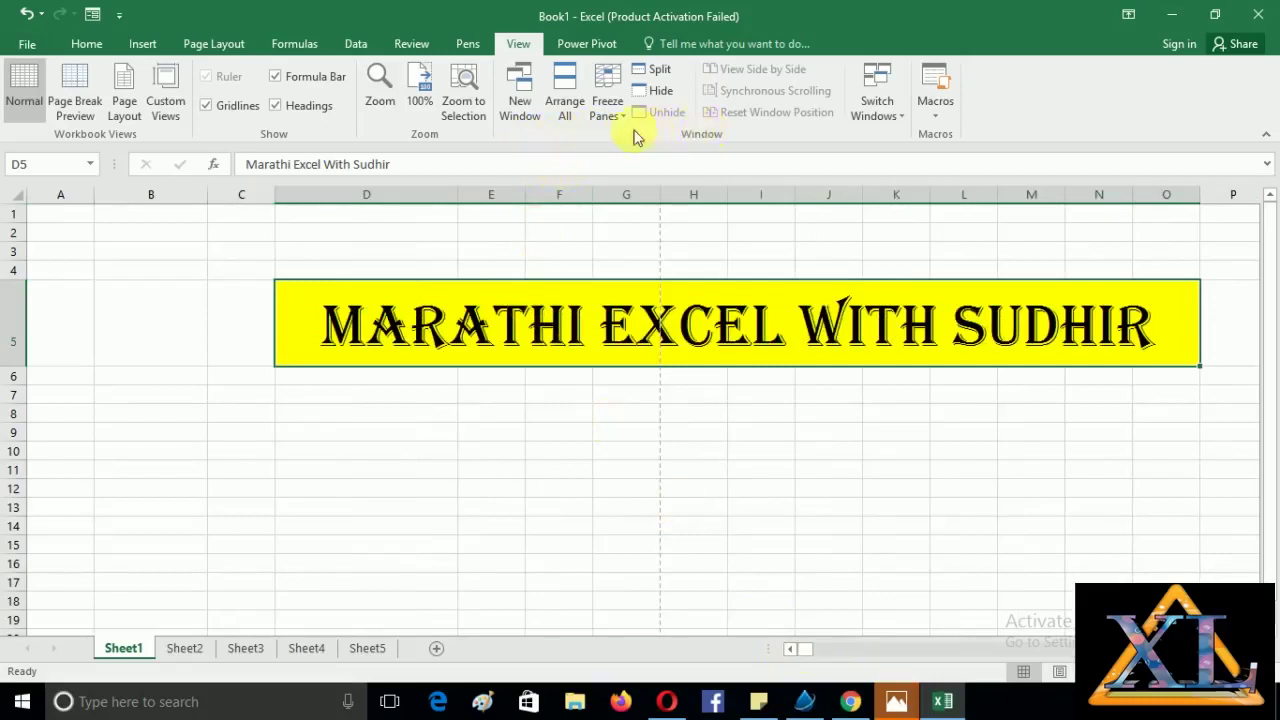
Open a new window of the workbook and inspect the window arrangement options, including Vertical, without applying any.
{"action": "left_click", "coordinate": [521, 102]}
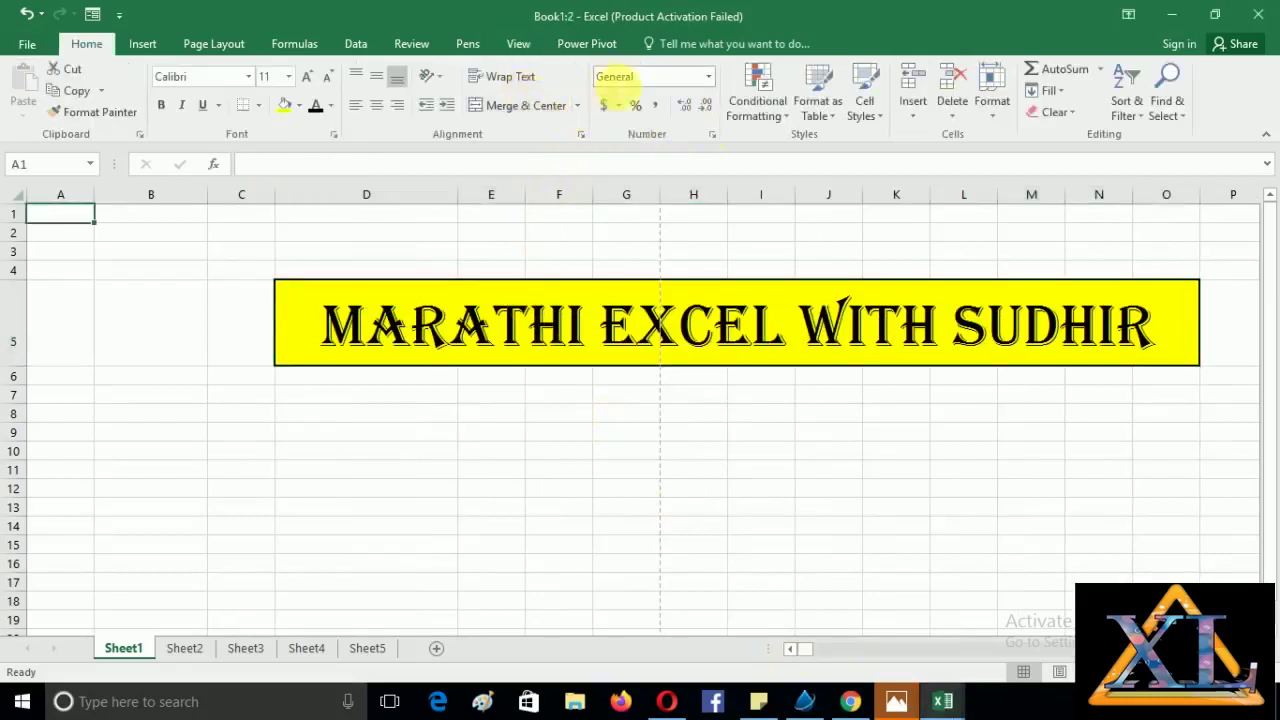
{"action": "left_click", "coordinate": [516, 48]}
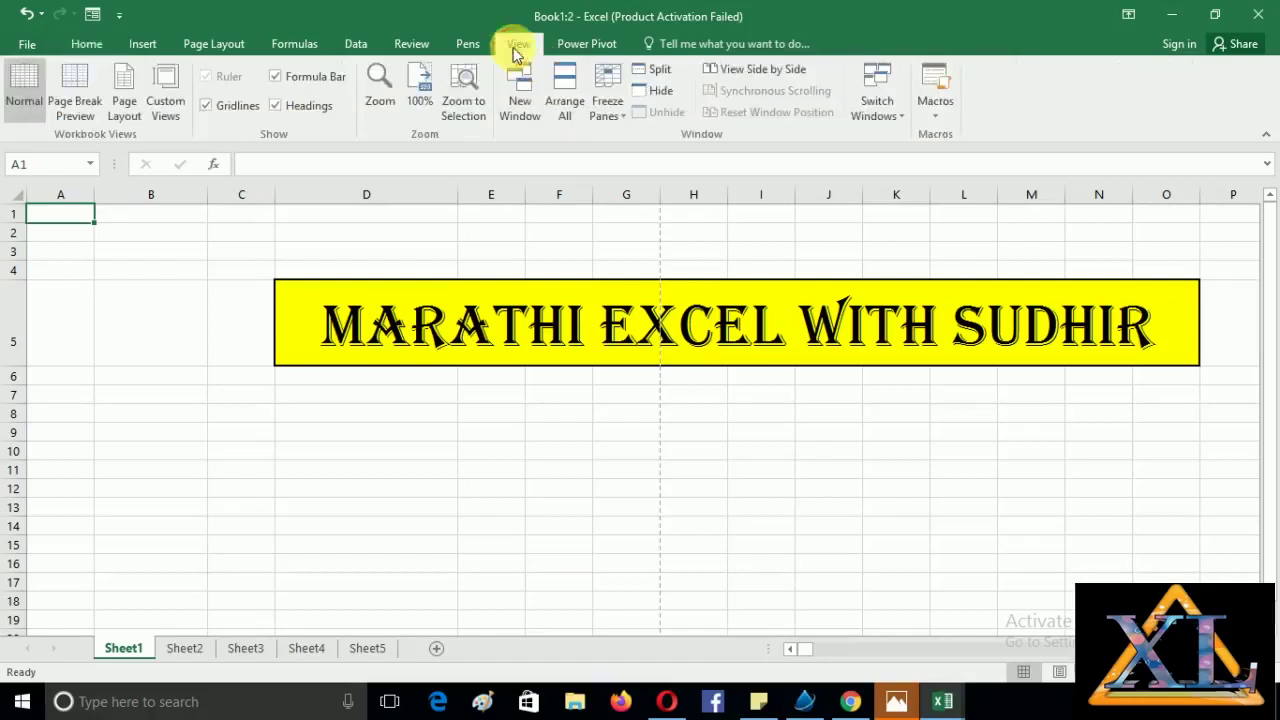
{"action": "left_click", "coordinate": [565, 101]}
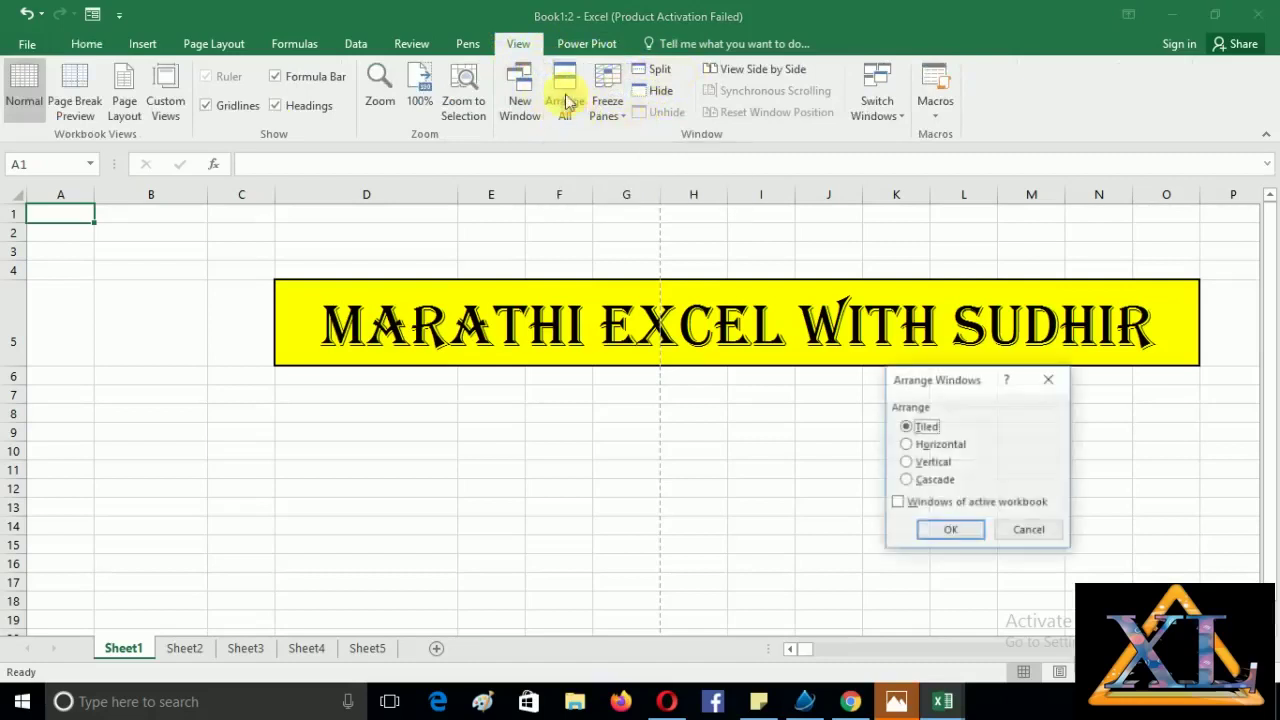
{"action": "left_click", "coordinate": [932, 463]}
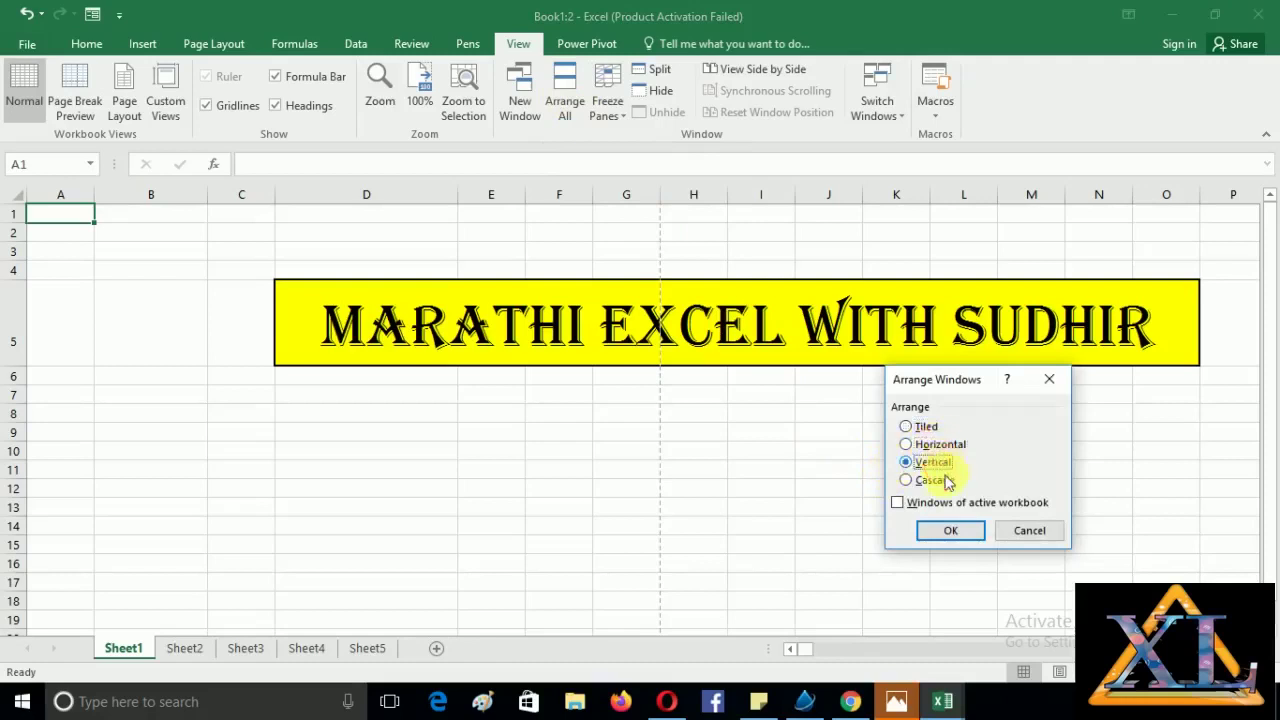
{"action": "left_click", "coordinate": [1030, 535]}
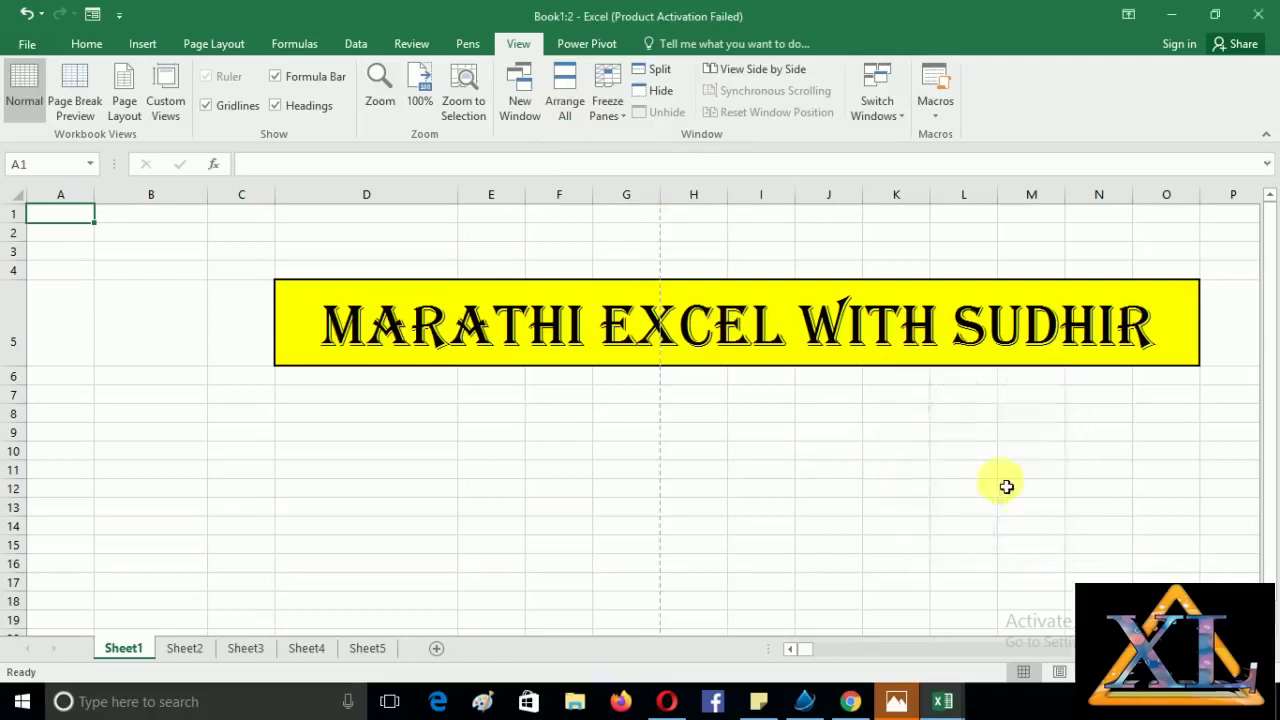
Freeze the panes above row 2 of the worksheet and look over the freeze options again.
{"action": "left_click", "coordinate": [616, 118]}
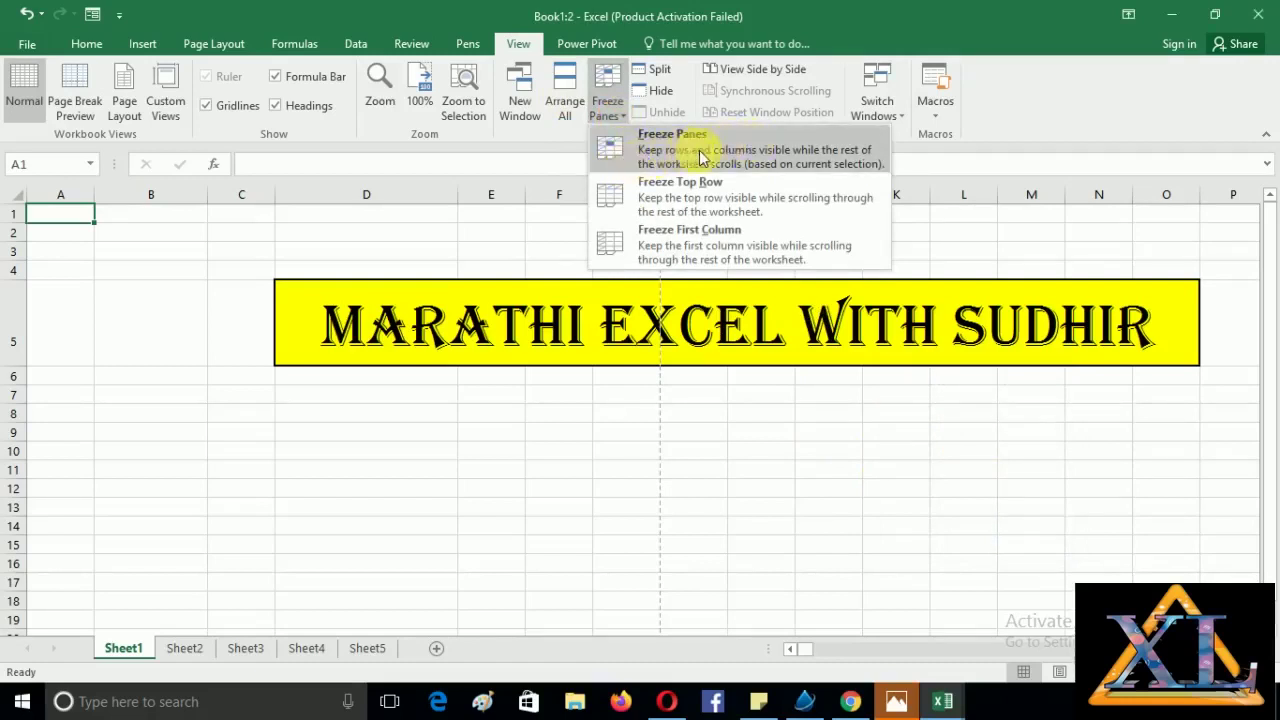
{"action": "left_click", "coordinate": [51, 244]}
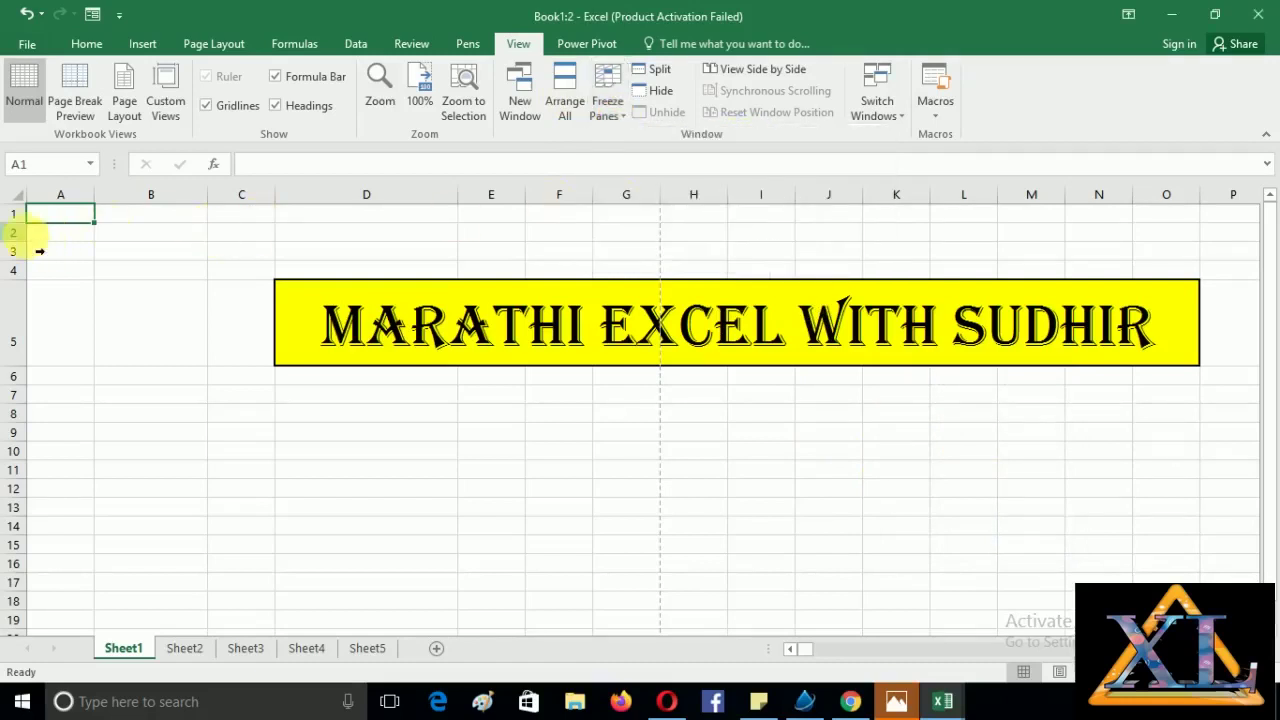
{"action": "left_click", "coordinate": [18, 234]}
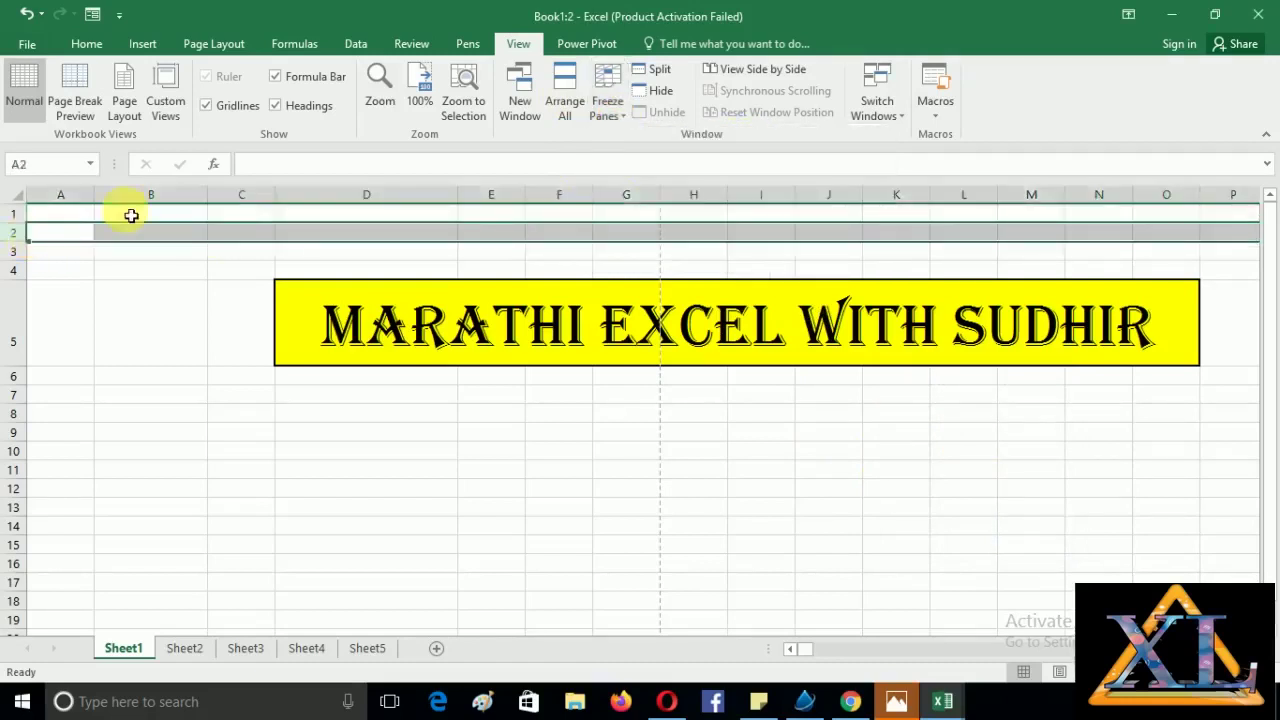
{"action": "left_click", "coordinate": [614, 92]}
{"action": "left_click", "coordinate": [630, 142]}
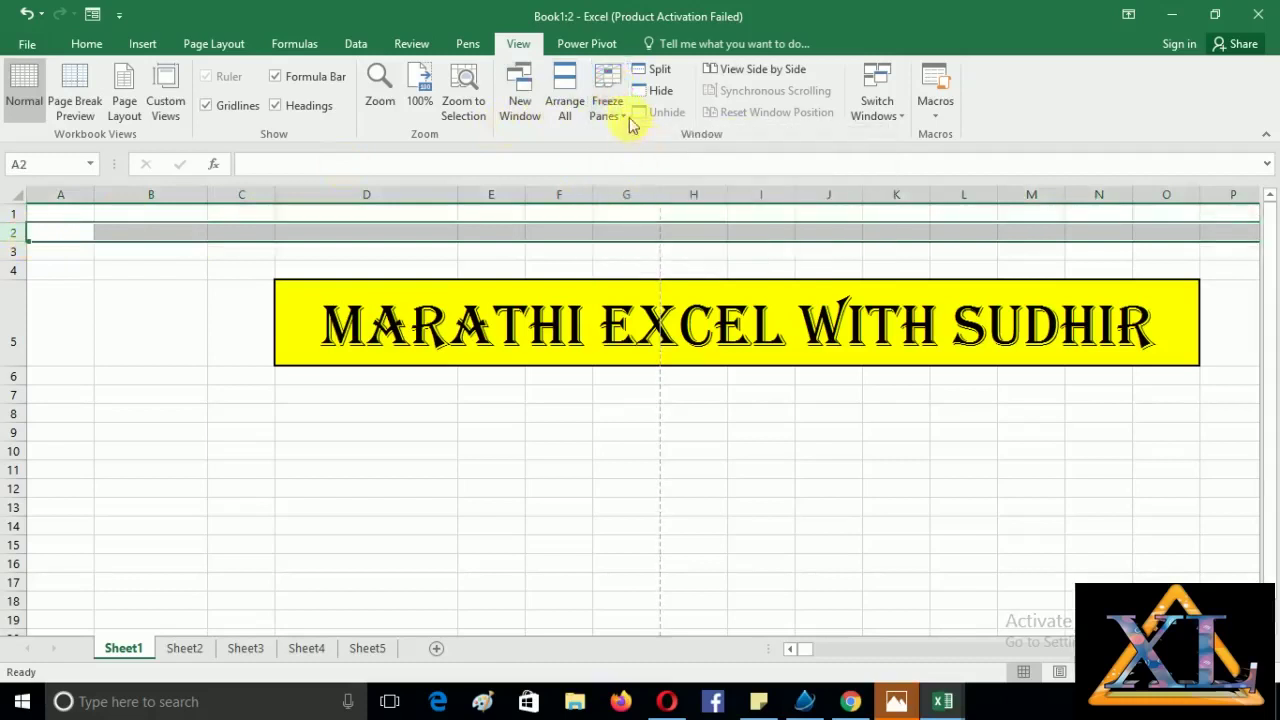
{"action": "left_click", "coordinate": [612, 100]}
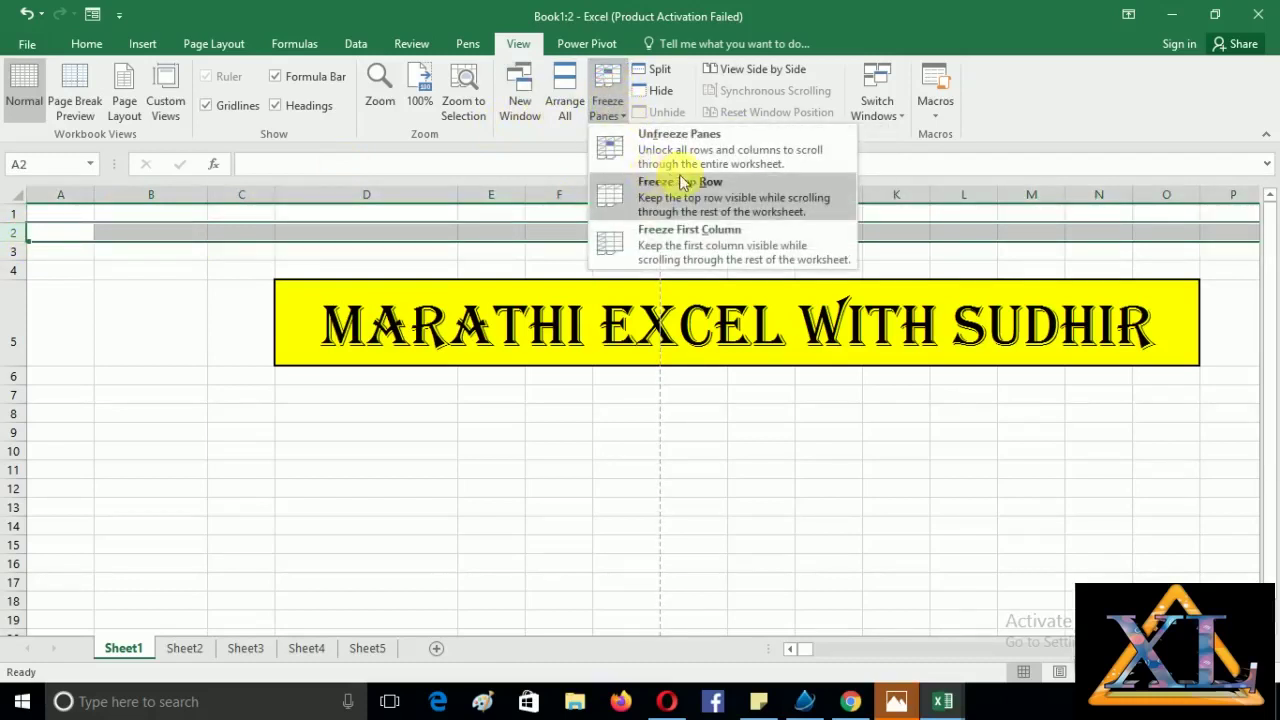
{"action": "left_click", "coordinate": [351, 423]}
{"action": "scroll", "coordinate": [411, 372], "scroll_direction": "down", "scroll_amount": 2}
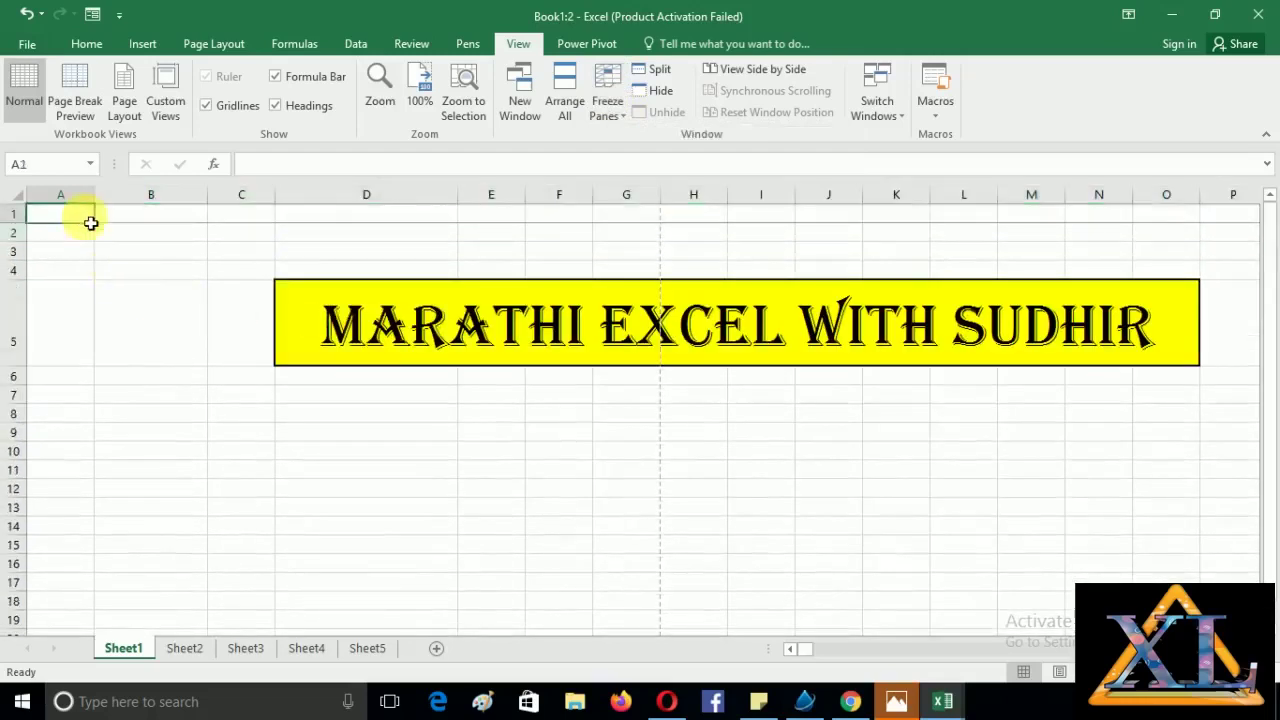
Enter the headers Name in A1 and Mobile No in B1.
{"action": "type", "text": "A"}
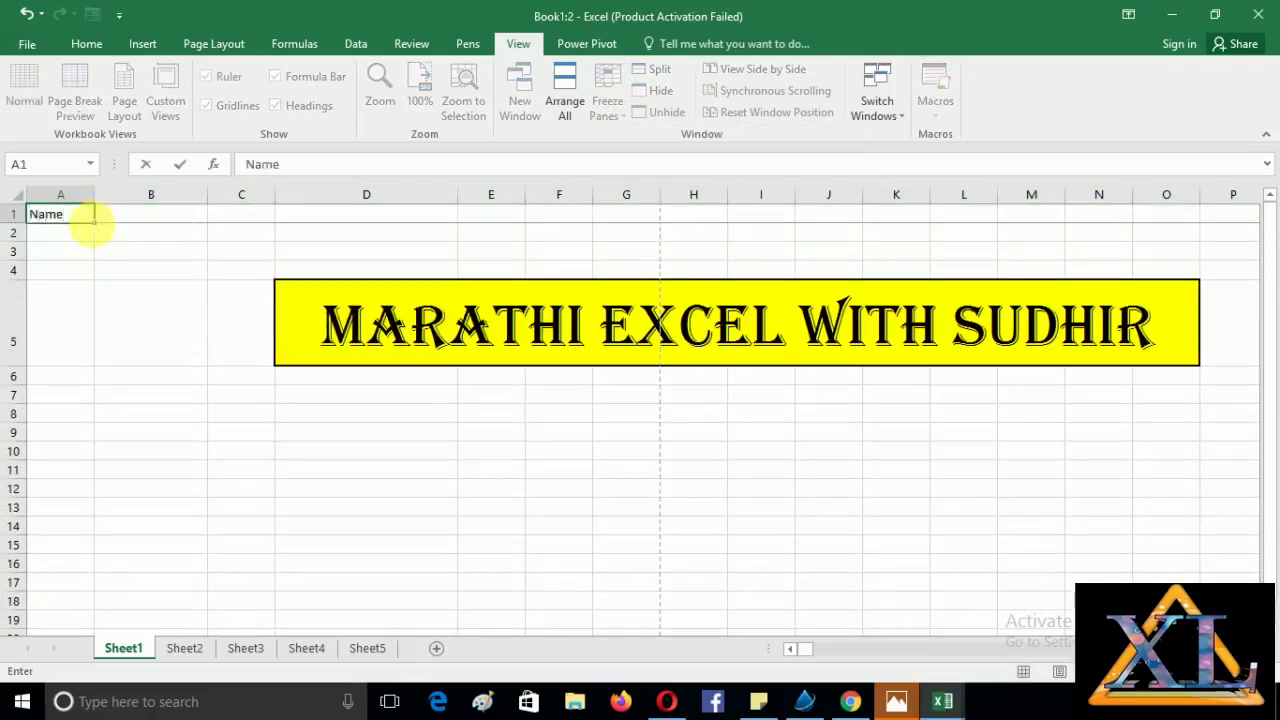
{"action": "key", "text": "Tab"}
{"action": "type", "text": "Mo"}
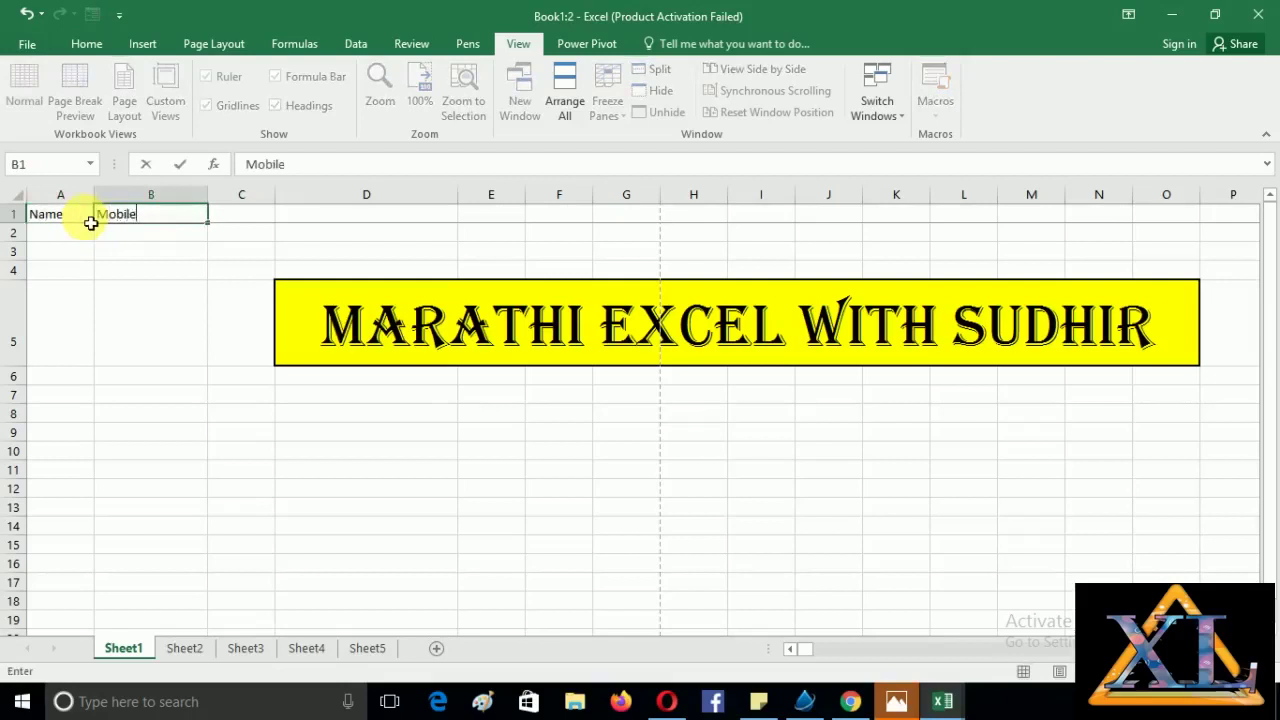
{"action": "key", "text": "Return"}
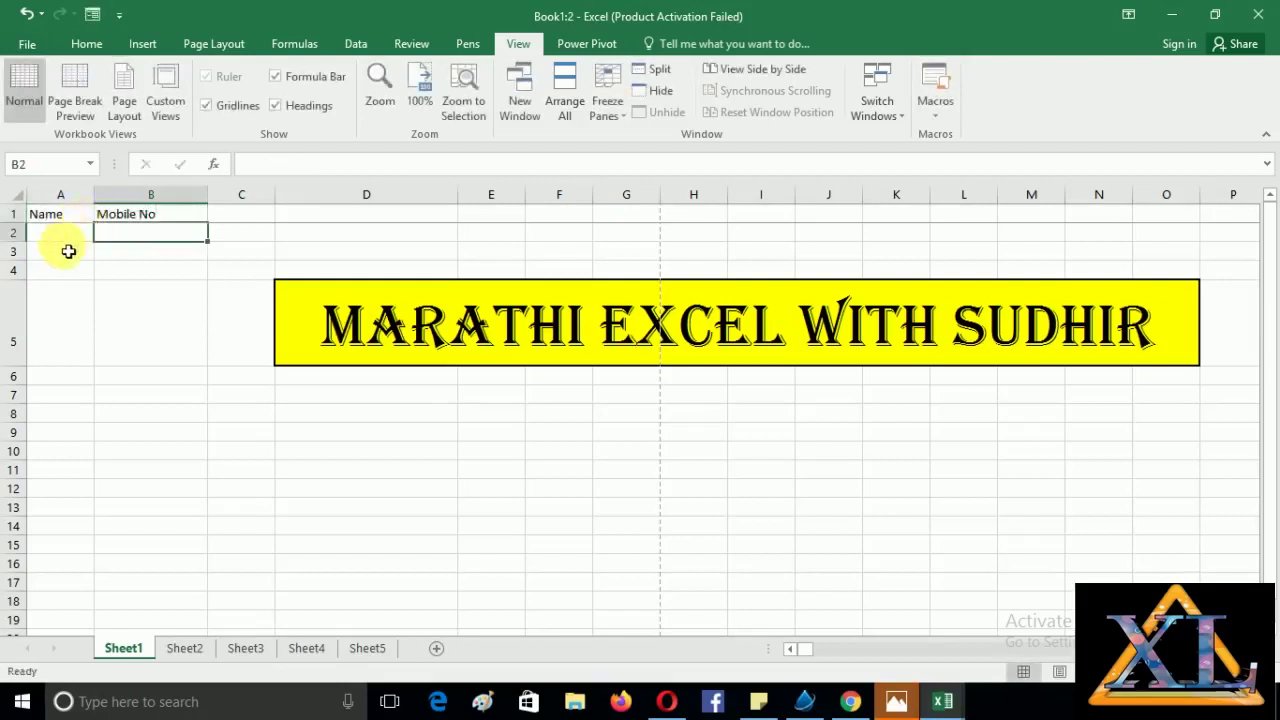
Fill in the first record with a person's name in A2 and a mobile number in B2.
{"action": "left_click", "coordinate": [66, 249]}
{"action": "left_click", "coordinate": [67, 318]}
{"action": "left_click", "coordinate": [63, 236]}
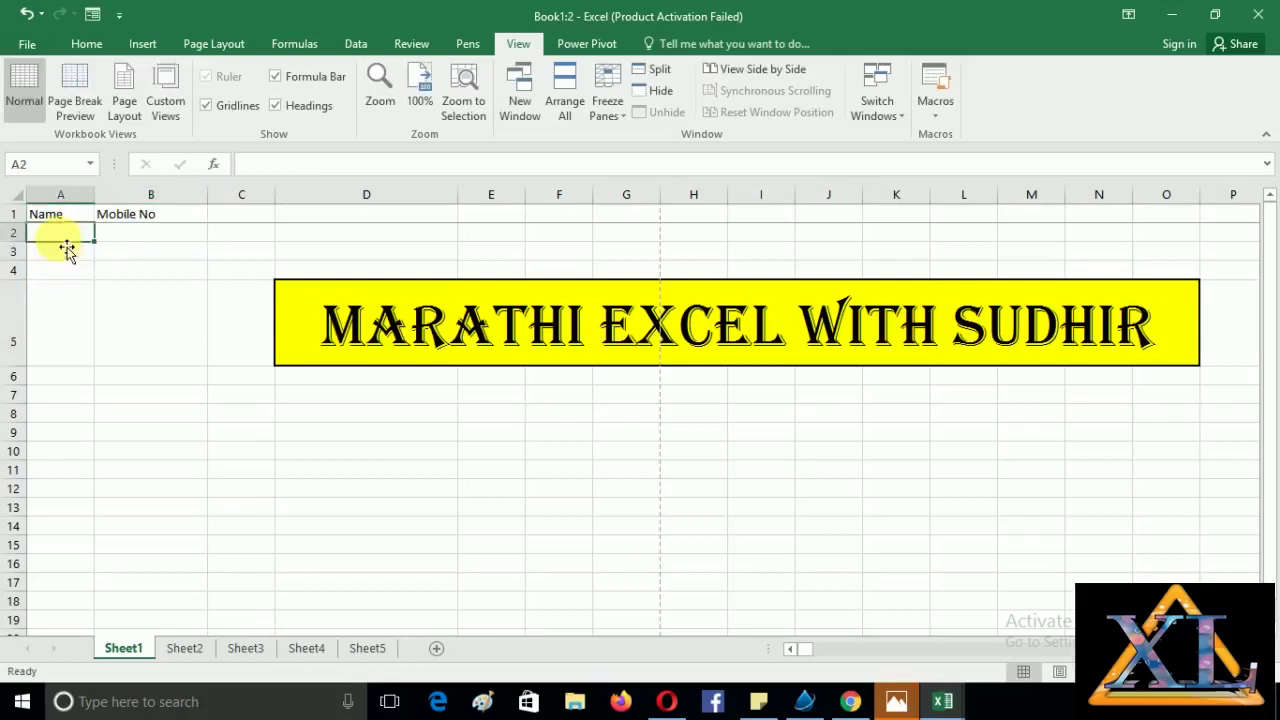
{"action": "type", "text": "sudhir"}
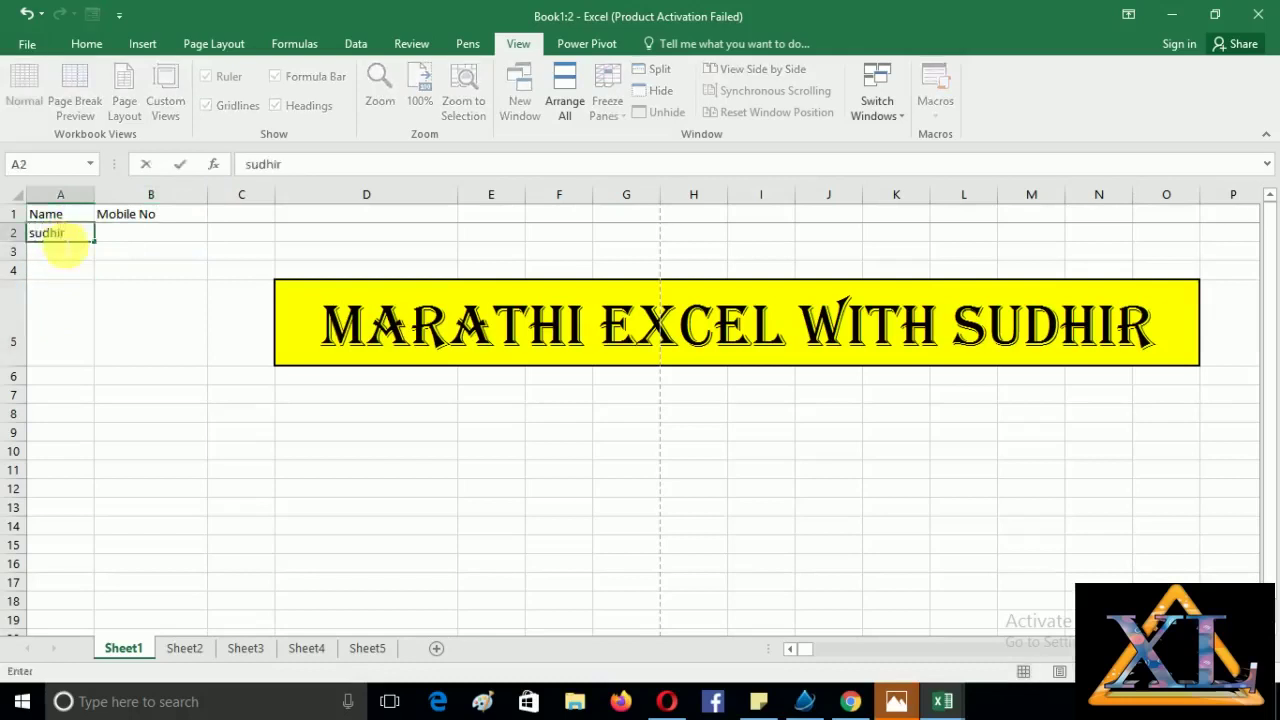
{"action": "key", "text": "Tab"}
{"action": "type", "text": "13"}
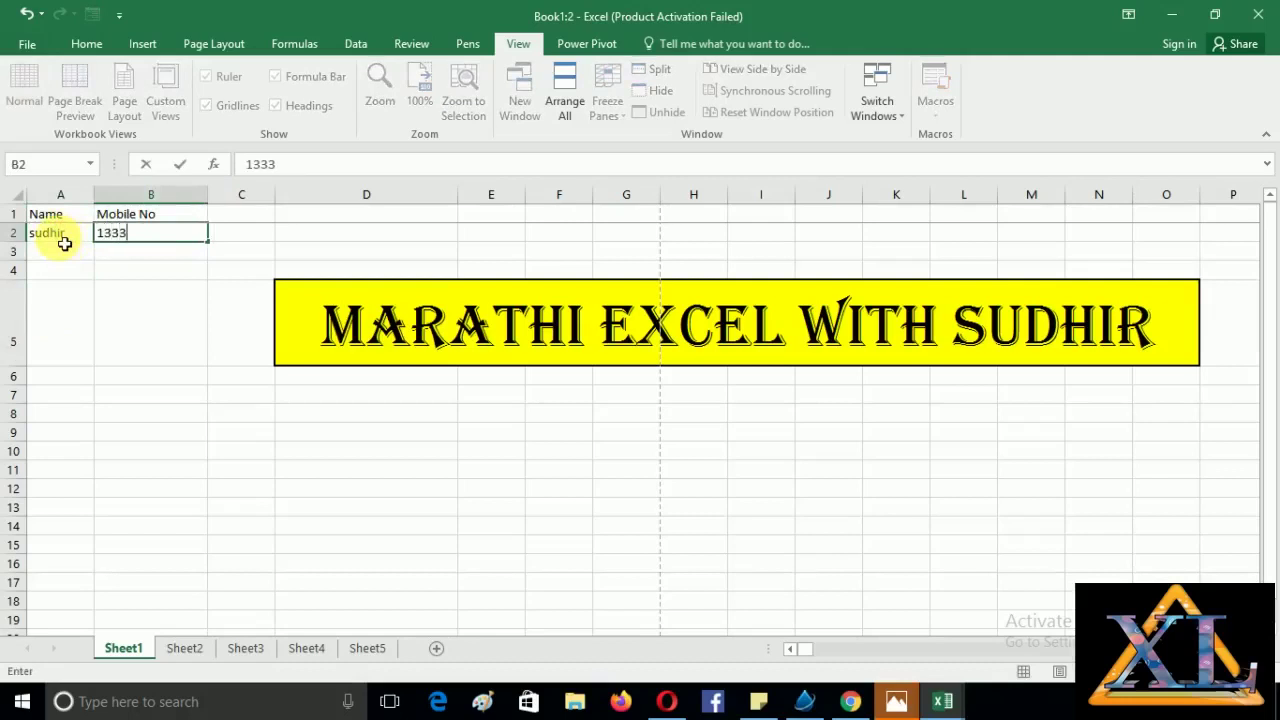
Enter another person's name in A19 and mobile number in B19, and check the frozen header row against the lower rows.
{"action": "left_click", "coordinate": [62, 627]}
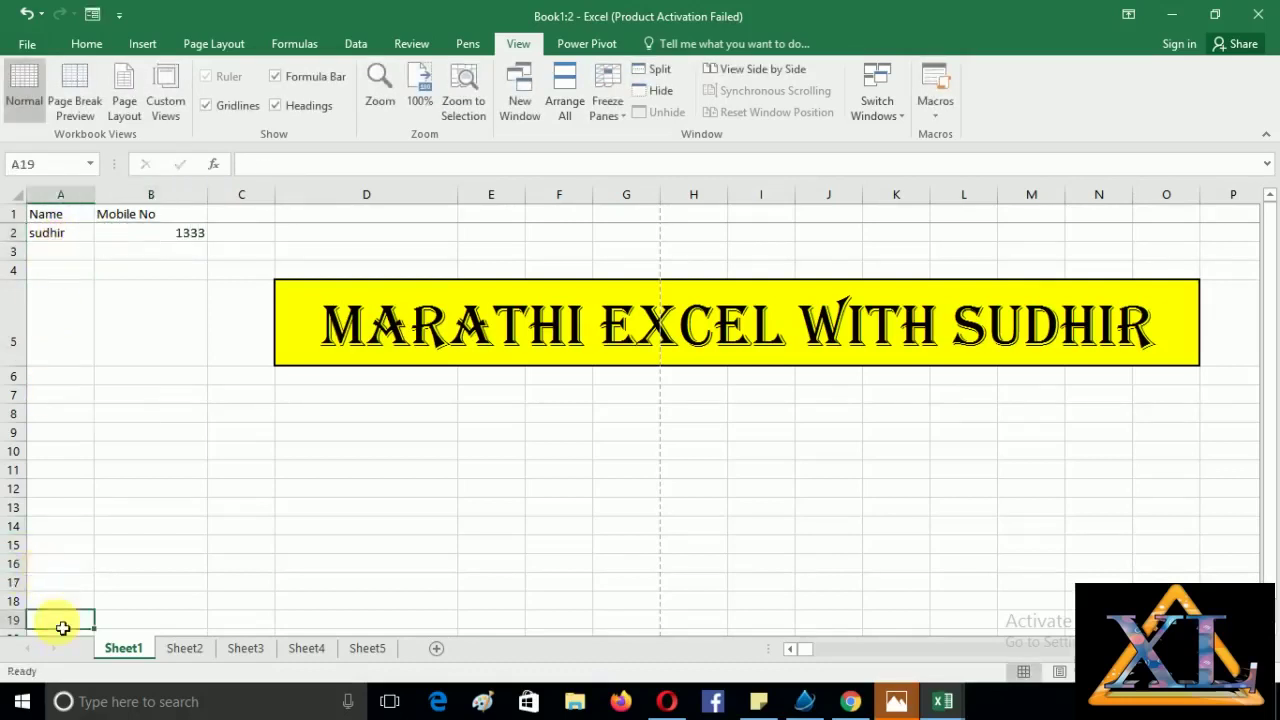
{"action": "type", "text": "anil"}
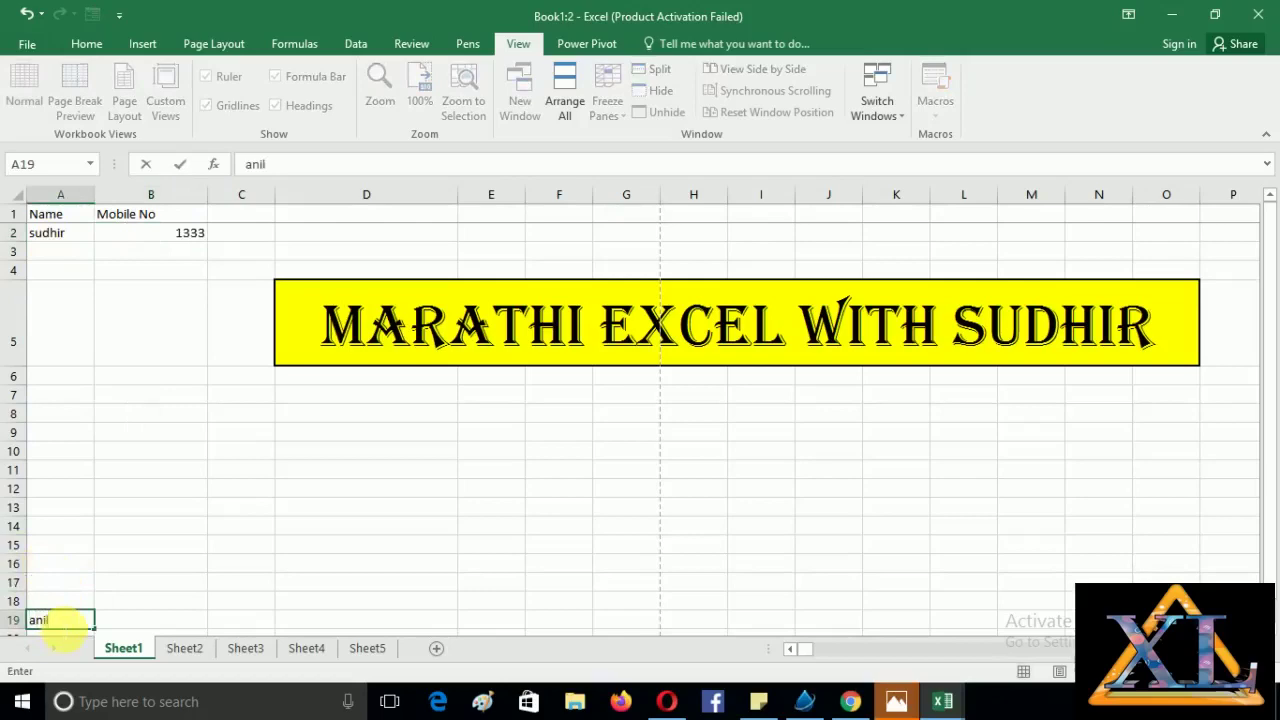
{"action": "key", "text": "Return"}
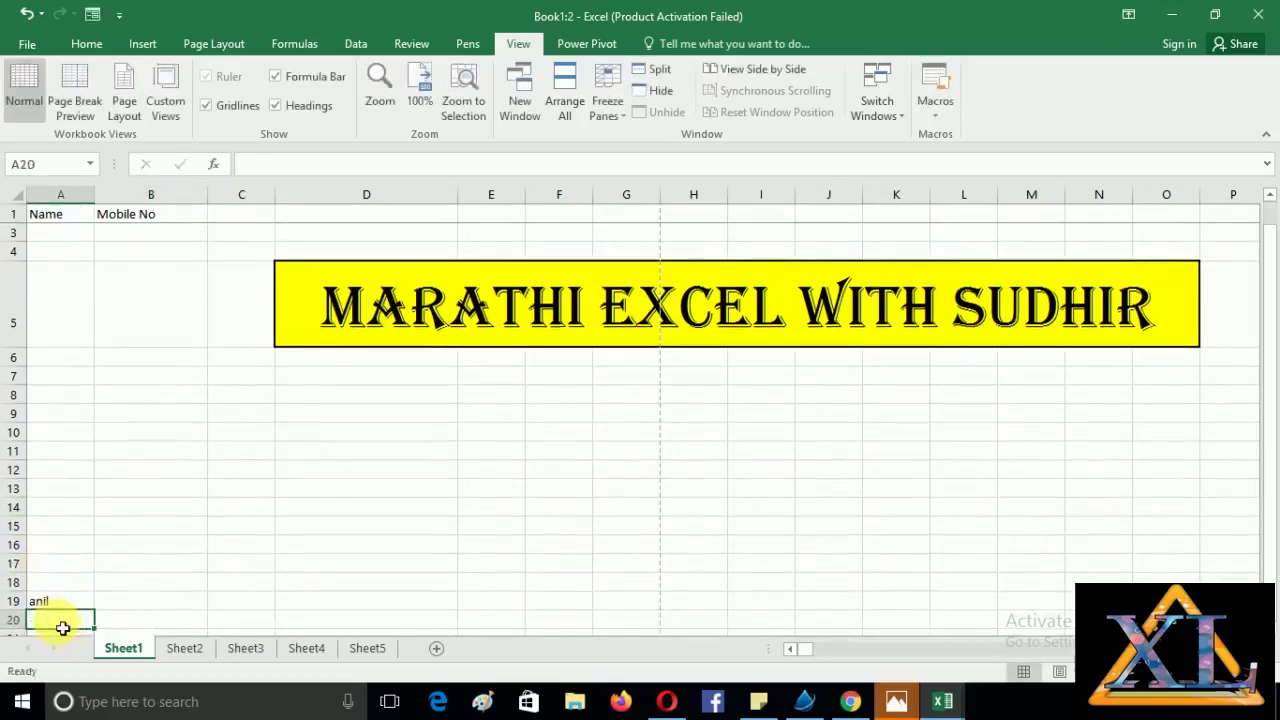
{"action": "key", "text": "Up"}
{"action": "key", "text": "Right"}
{"action": "type", "text": "15"}
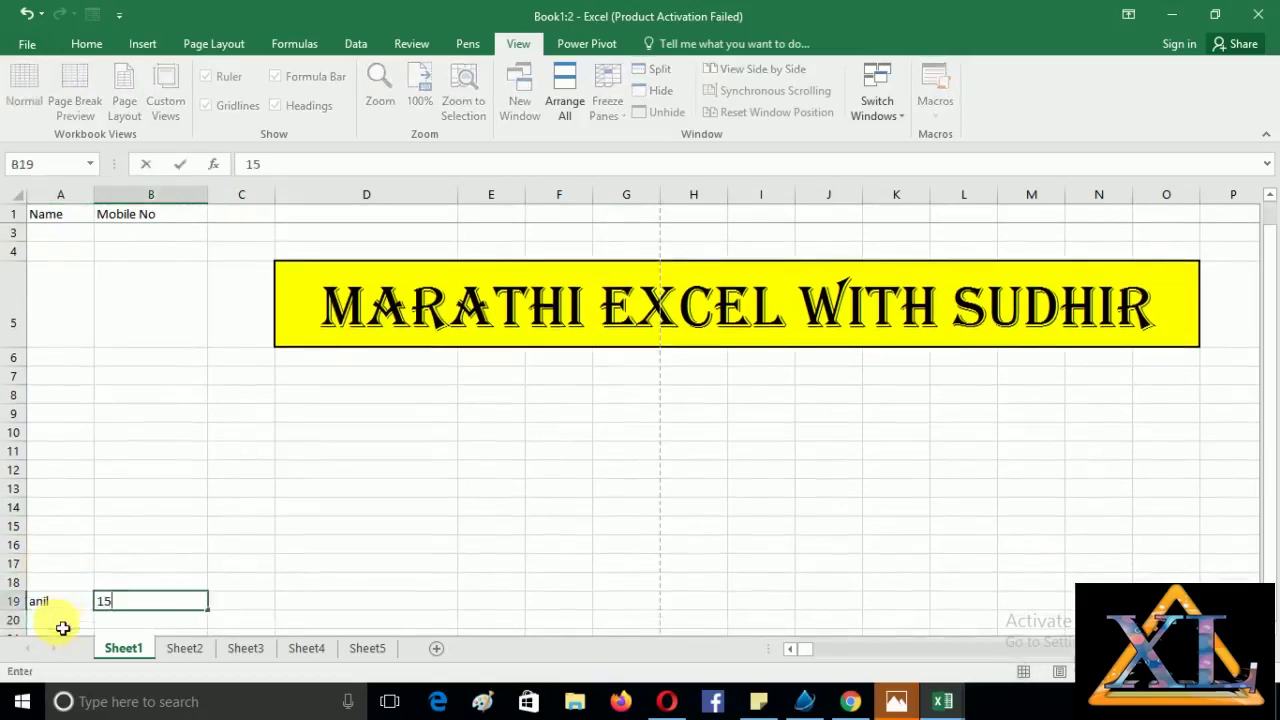
{"action": "scroll", "coordinate": [62, 628], "scroll_direction": "down", "scroll_amount": 1}
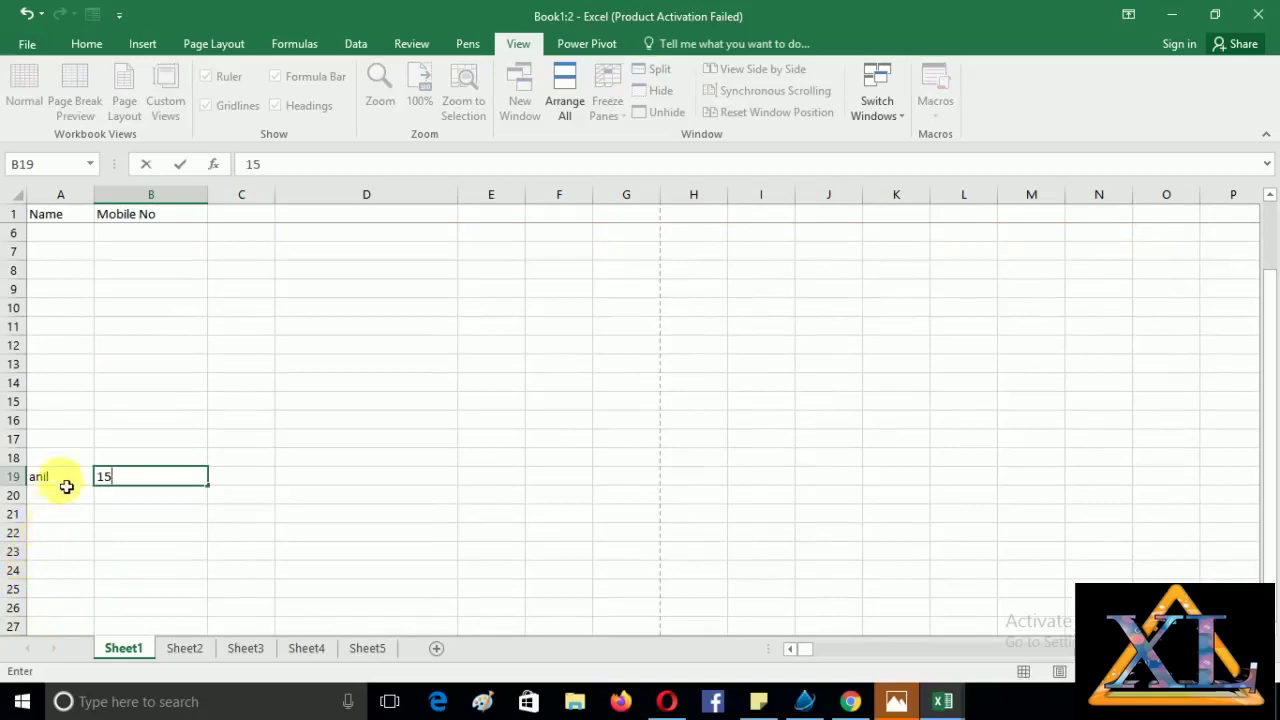
{"action": "scroll", "coordinate": [62, 484], "scroll_direction": "down", "scroll_amount": 3}
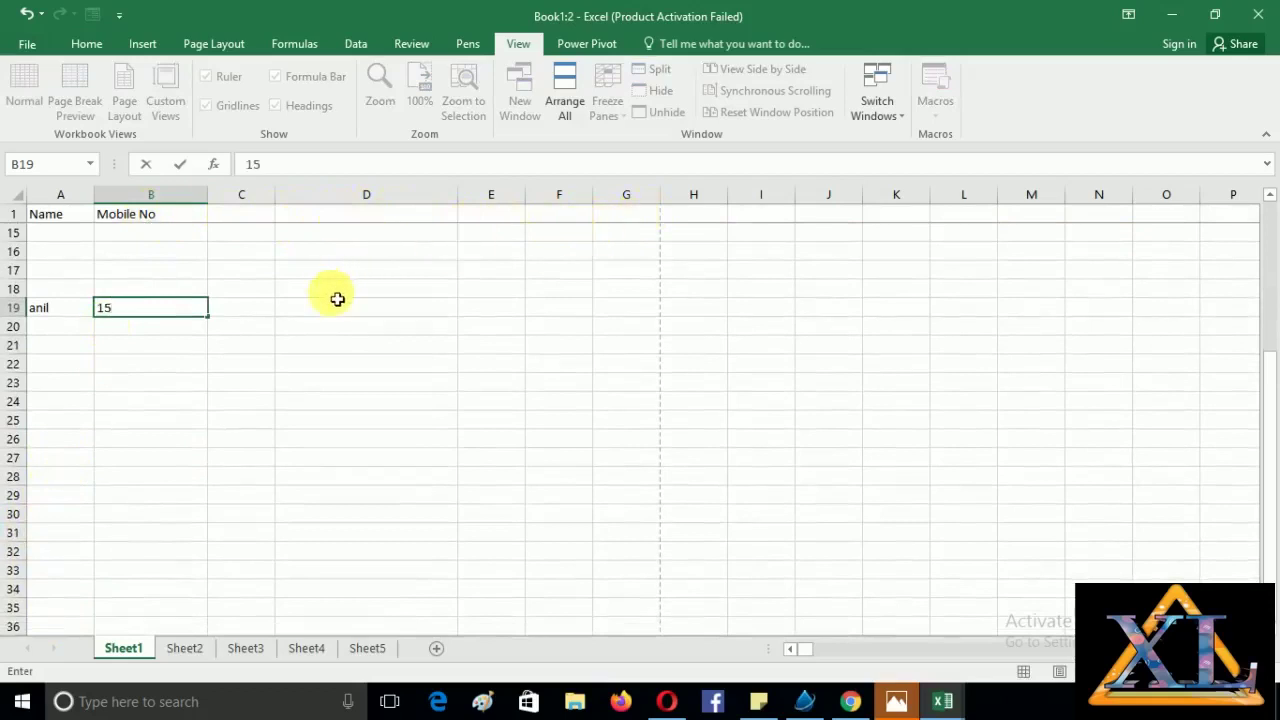
{"action": "scroll", "coordinate": [334, 294], "scroll_direction": "up", "scroll_amount": 4}
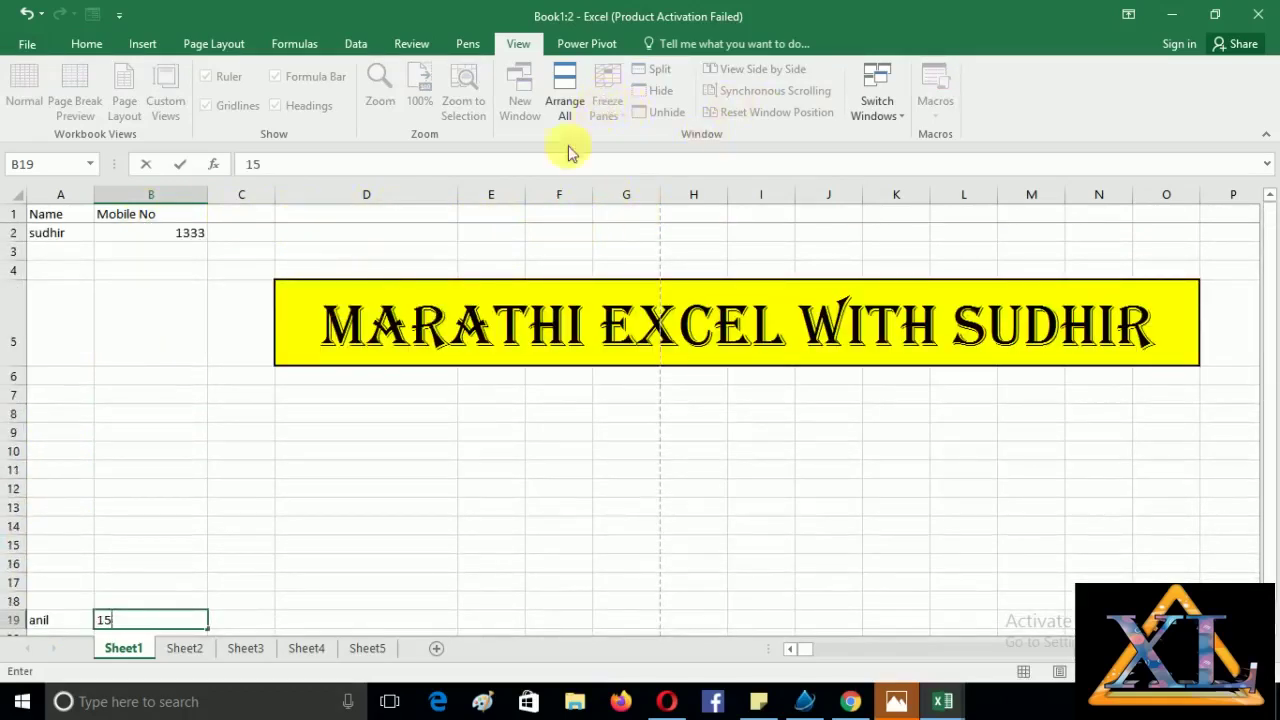
{"action": "left_click", "coordinate": [285, 435]}
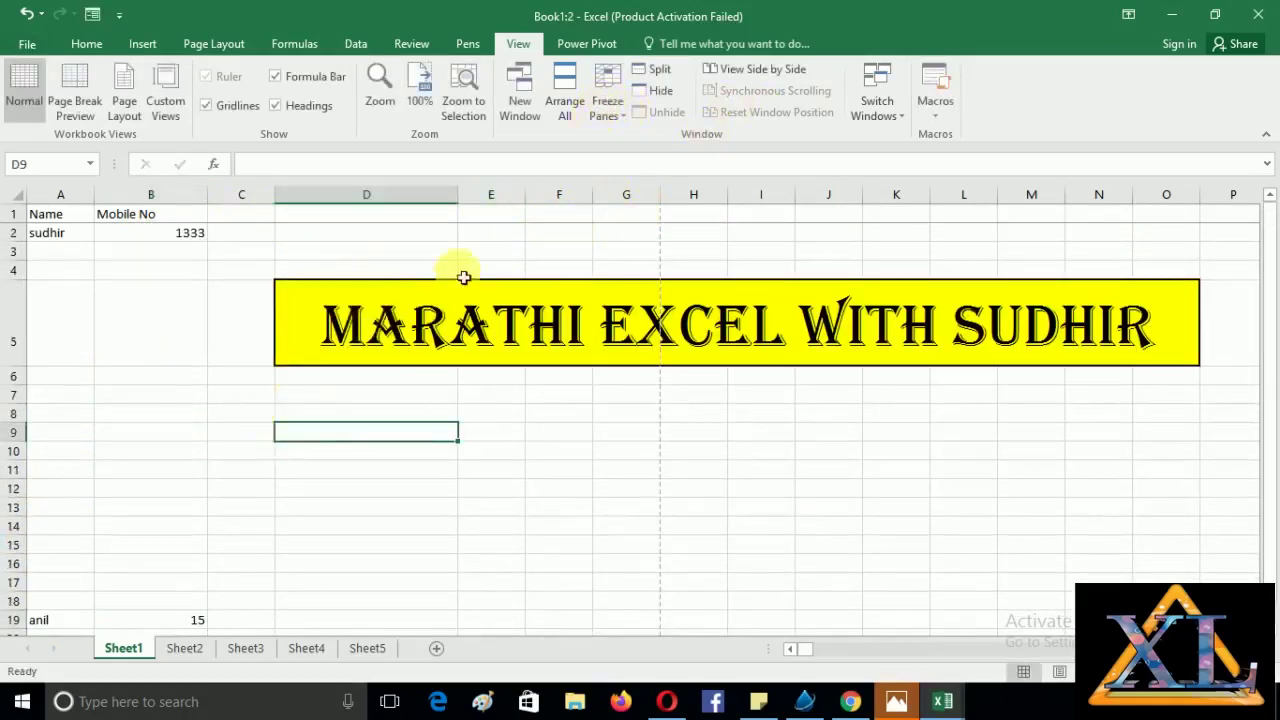
Freeze the first column of the worksheet.
{"action": "left_click", "coordinate": [72, 266]}
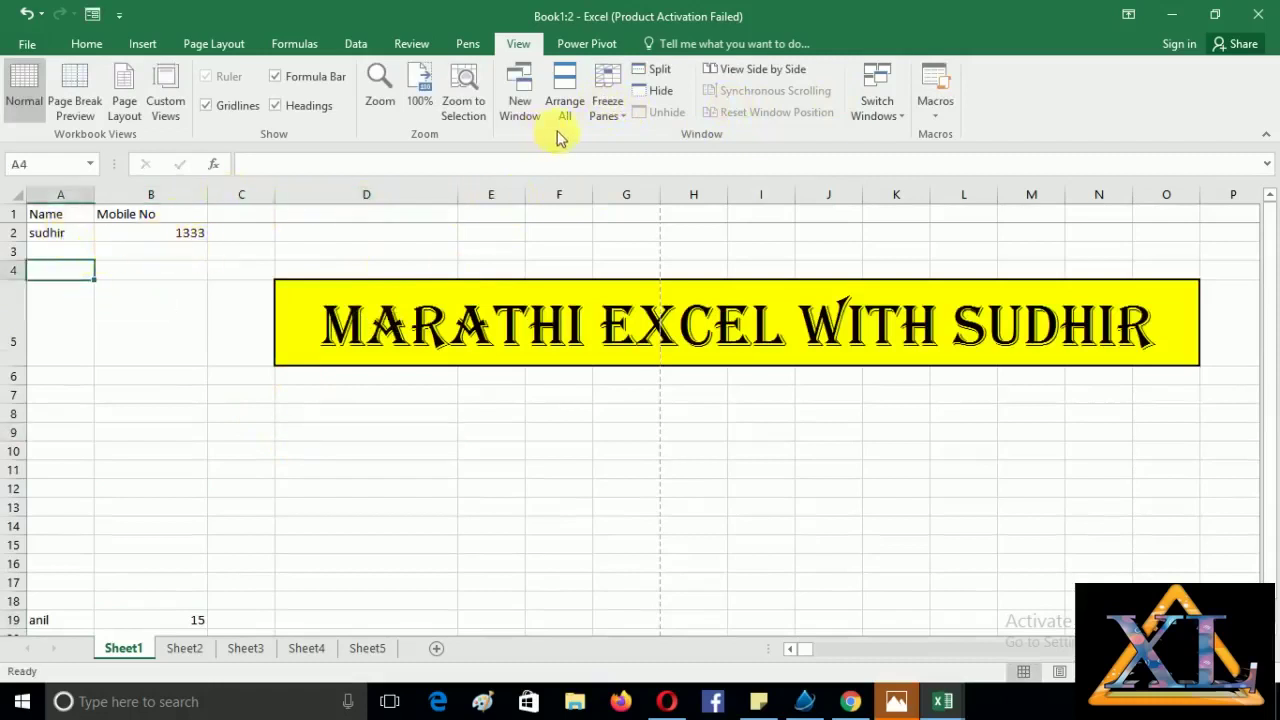
{"action": "left_click", "coordinate": [614, 101]}
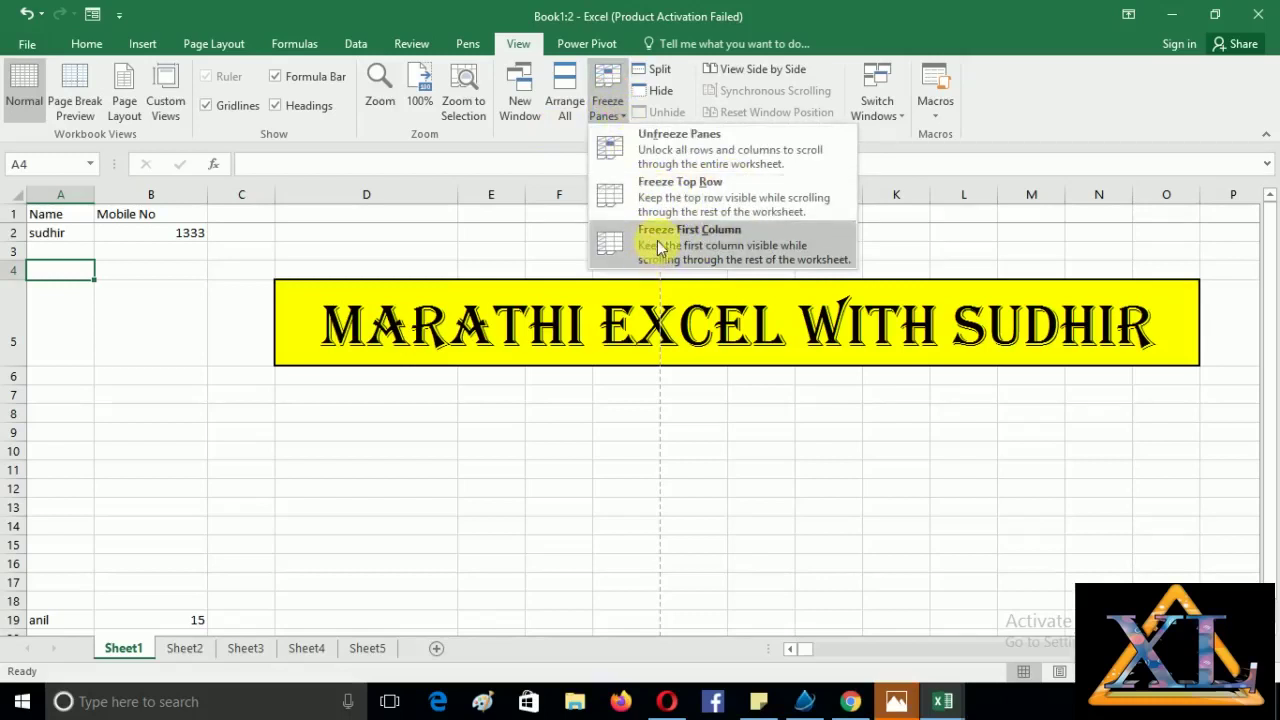
{"action": "left_click", "coordinate": [166, 271]}
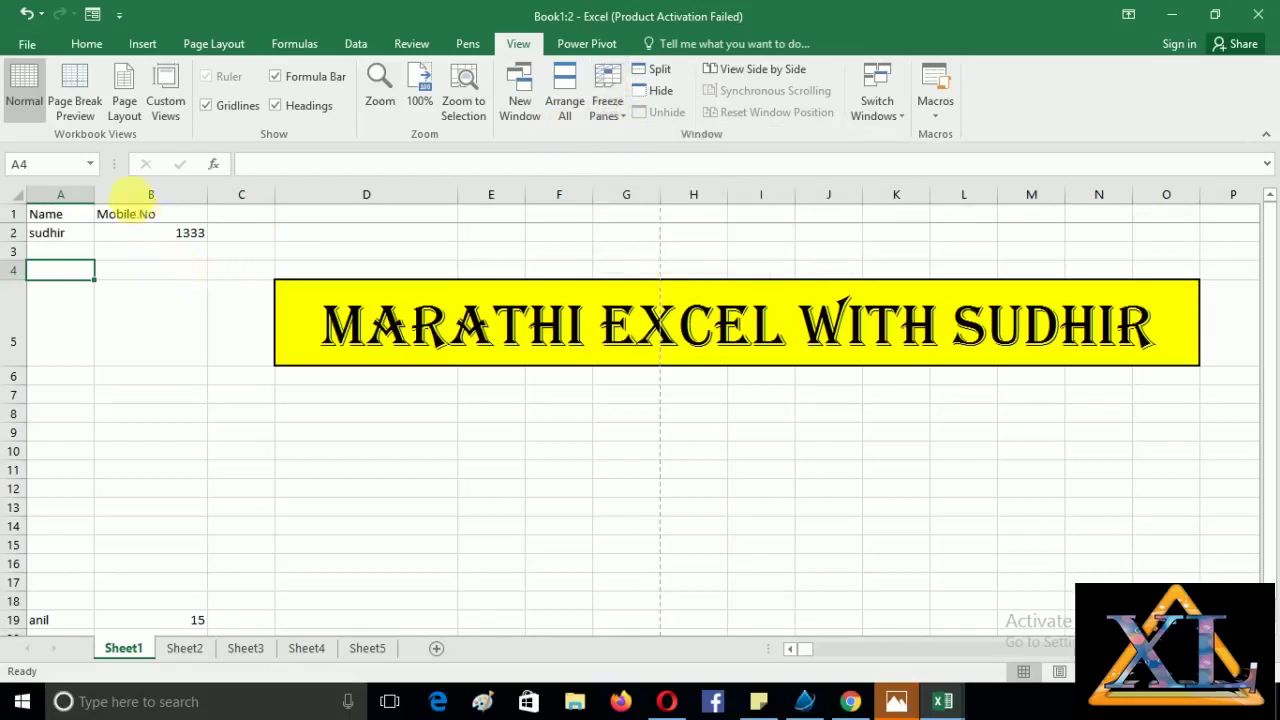
{"action": "left_click", "coordinate": [145, 196]}
{"action": "left_click", "coordinate": [608, 106]}
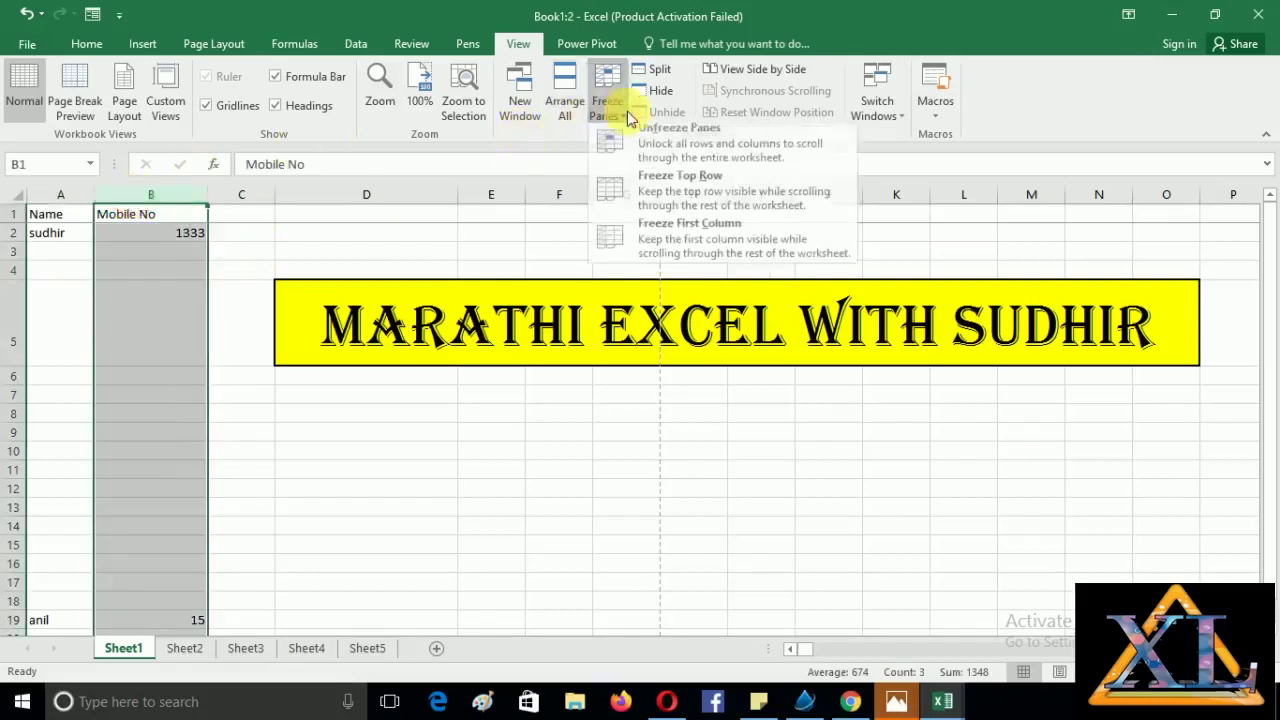
{"action": "left_click", "coordinate": [686, 243]}
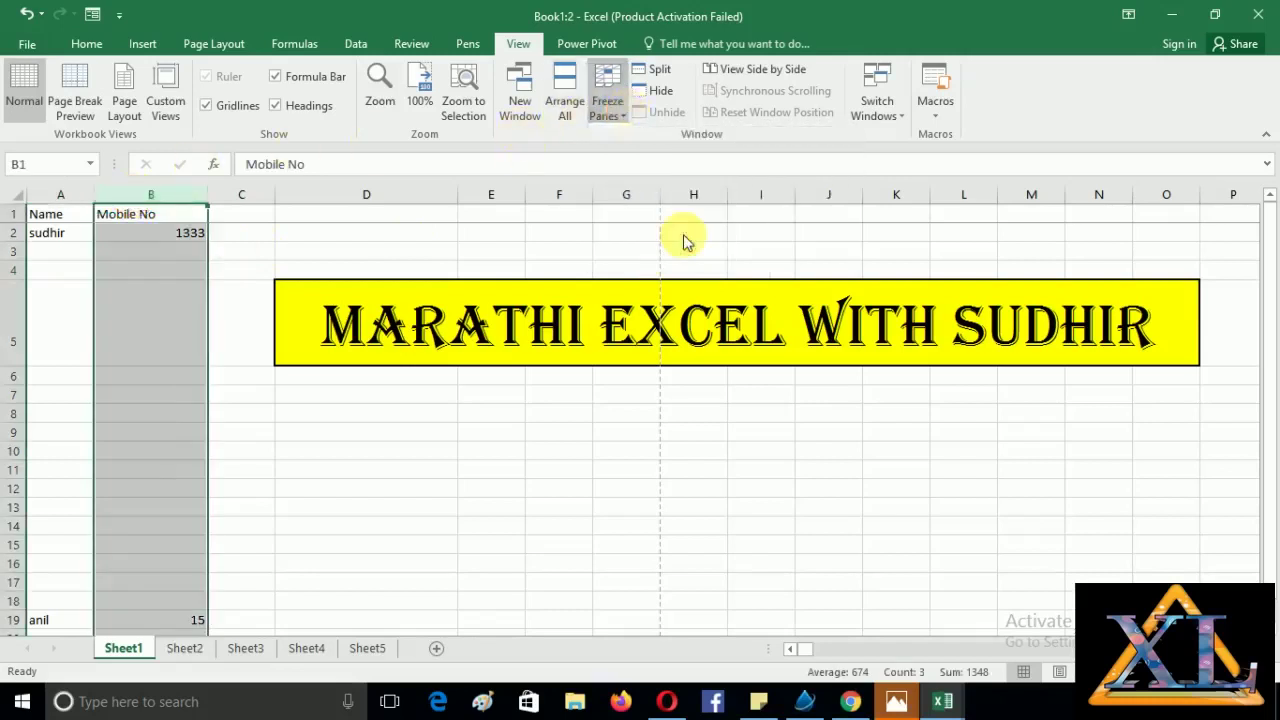
{"action": "left_click", "coordinate": [262, 411]}
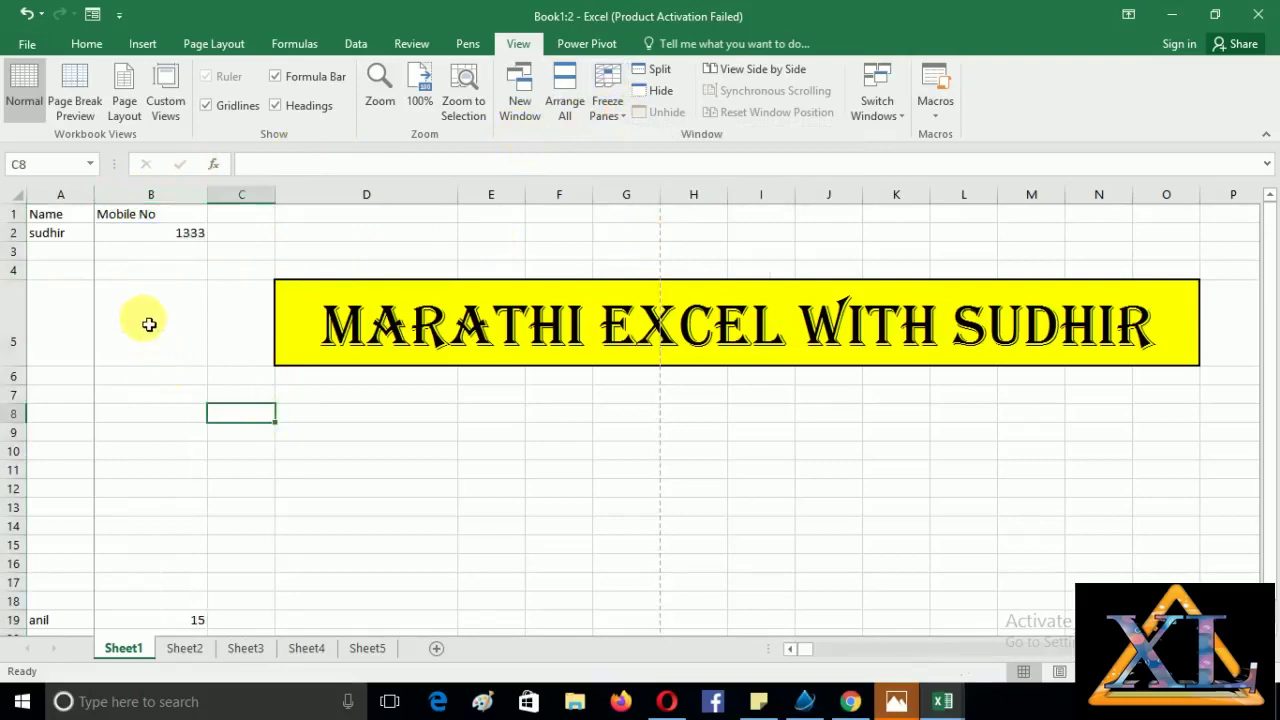
Move along row 8 out to column AE and back to column A to examine how the frozen first column behaves.
{"action": "key", "text": "Right"}
{"action": "key", "text": "Right"}
{"action": "key", "text": "Right"}
{"action": "key", "text": "Right"}
{"action": "key", "text": "Right"}
{"action": "key", "text": "Right"}
{"action": "key", "text": "Right"}
{"action": "key", "text": "Right"}
{"action": "key", "text": "Right"}
{"action": "key", "text": "Right"}
{"action": "key", "text": "Right"}
{"action": "key", "text": "Right"}
{"action": "key", "text": "Right"}
{"action": "key", "text": "Right"}
{"action": "key", "text": "Right"}
{"action": "key", "text": "Right"}
{"action": "key", "text": "Right"}
{"action": "key", "text": "Right"}
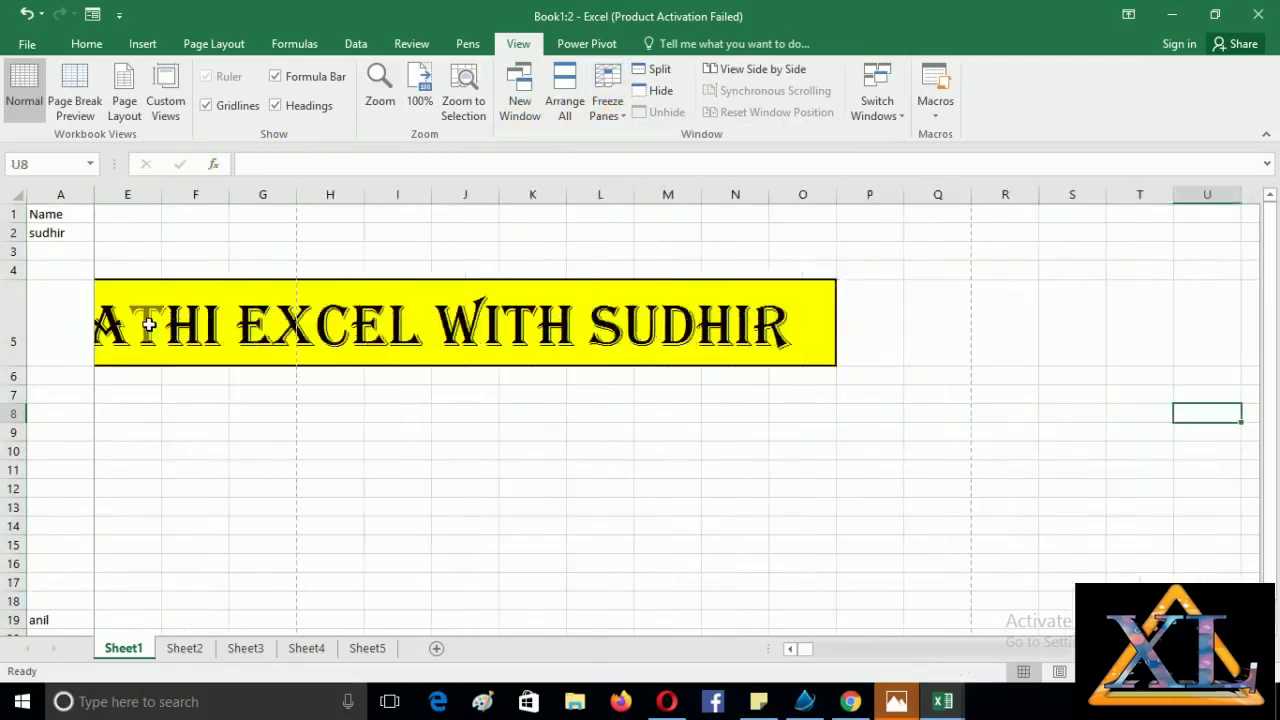
{"action": "key", "text": "Right"}
{"action": "key", "text": "Right"}
{"action": "key", "text": "Right"}
{"action": "key", "text": "Right"}
{"action": "key", "text": "Right"}
{"action": "key", "text": "Right"}
{"action": "key", "text": "Right"}
{"action": "key", "text": "Right"}
{"action": "key", "text": "Right"}
{"action": "key", "text": "Right"}
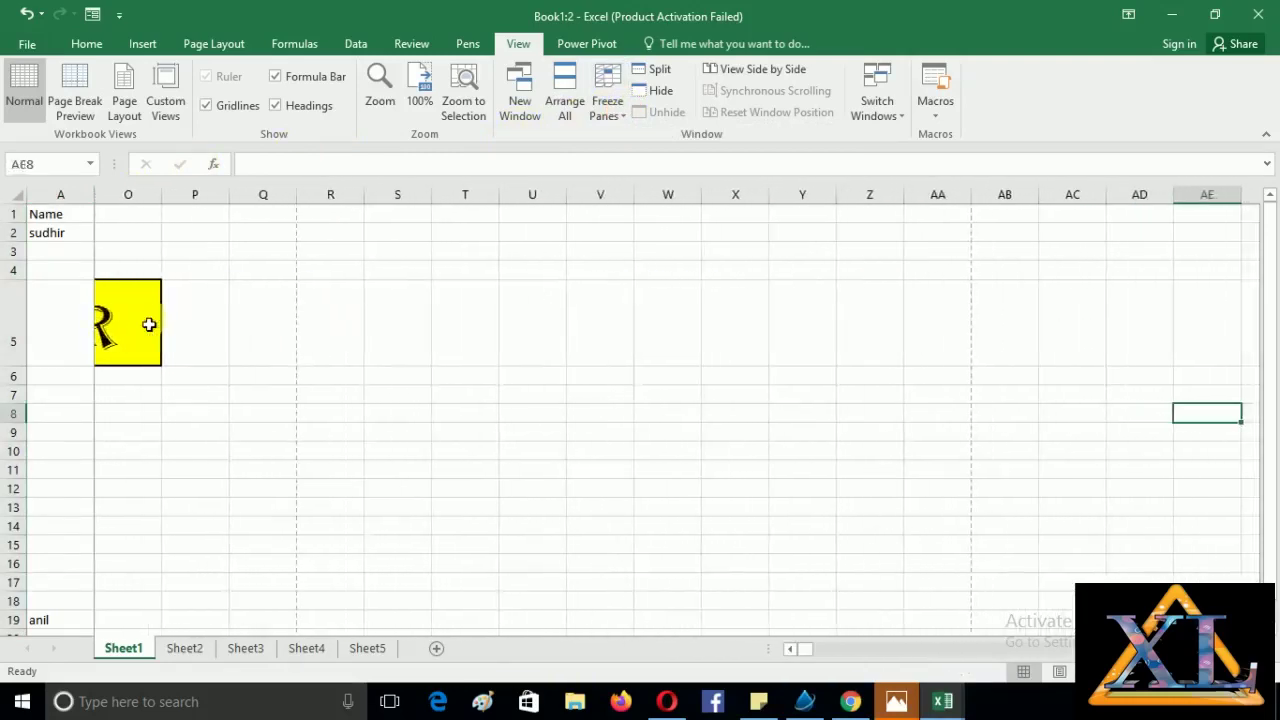
{"action": "key", "text": "Left"}
{"action": "key", "text": "Left"}
{"action": "key", "text": "Left"}
{"action": "key", "text": "Left"}
{"action": "key", "text": "Left"}
{"action": "key", "text": "Left"}
{"action": "key", "text": "Left"}
{"action": "key", "text": "Left"}
{"action": "key", "text": "Left"}
{"action": "key", "text": "Left"}
{"action": "key", "text": "Left"}
{"action": "key", "text": "Left"}
{"action": "key", "text": "Left"}
{"action": "key", "text": "Left"}
{"action": "key", "text": "Left"}
{"action": "key", "text": "Left"}
{"action": "key", "text": "Left"}
{"action": "key", "text": "Left"}
{"action": "key", "text": "Left"}
{"action": "key", "text": "Left"}
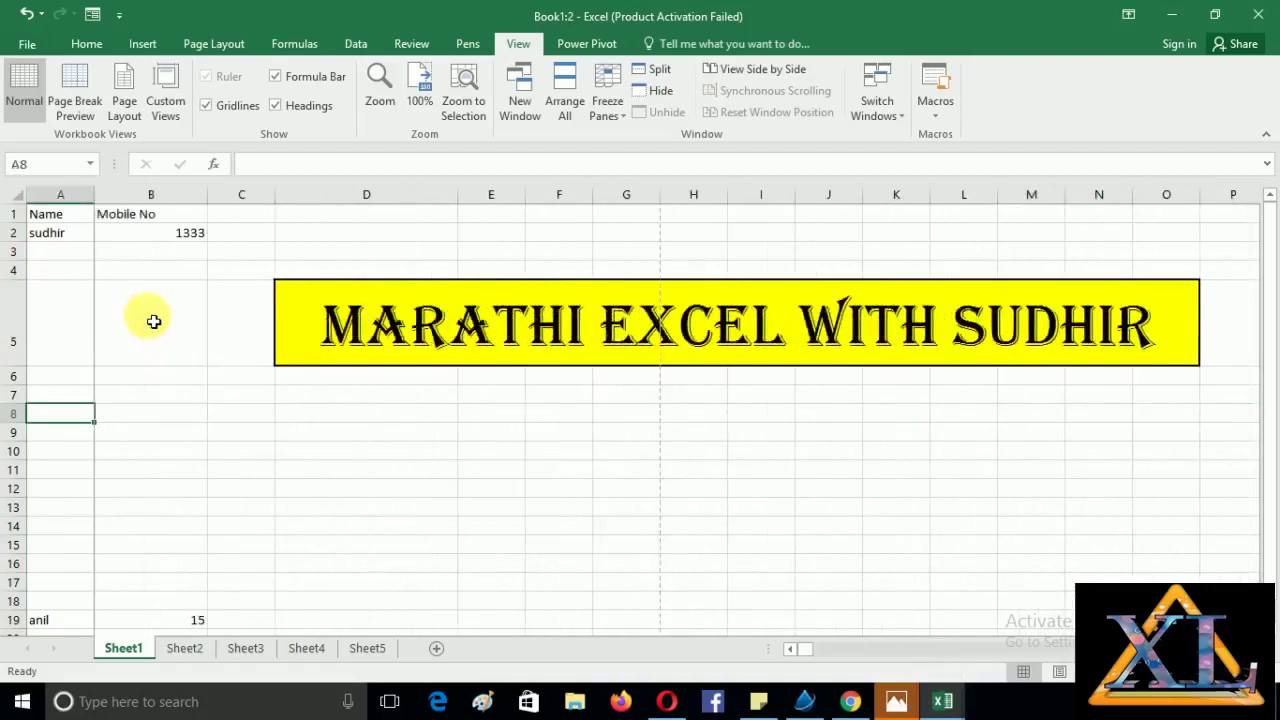
{"action": "key", "text": "Right"}
{"action": "key", "text": "Right"}
{"action": "key", "text": "Right"}
{"action": "key", "text": "Right"}
{"action": "key", "text": "Right"}
{"action": "key", "text": "Right"}
{"action": "key", "text": "Right"}
{"action": "key", "text": "Right"}
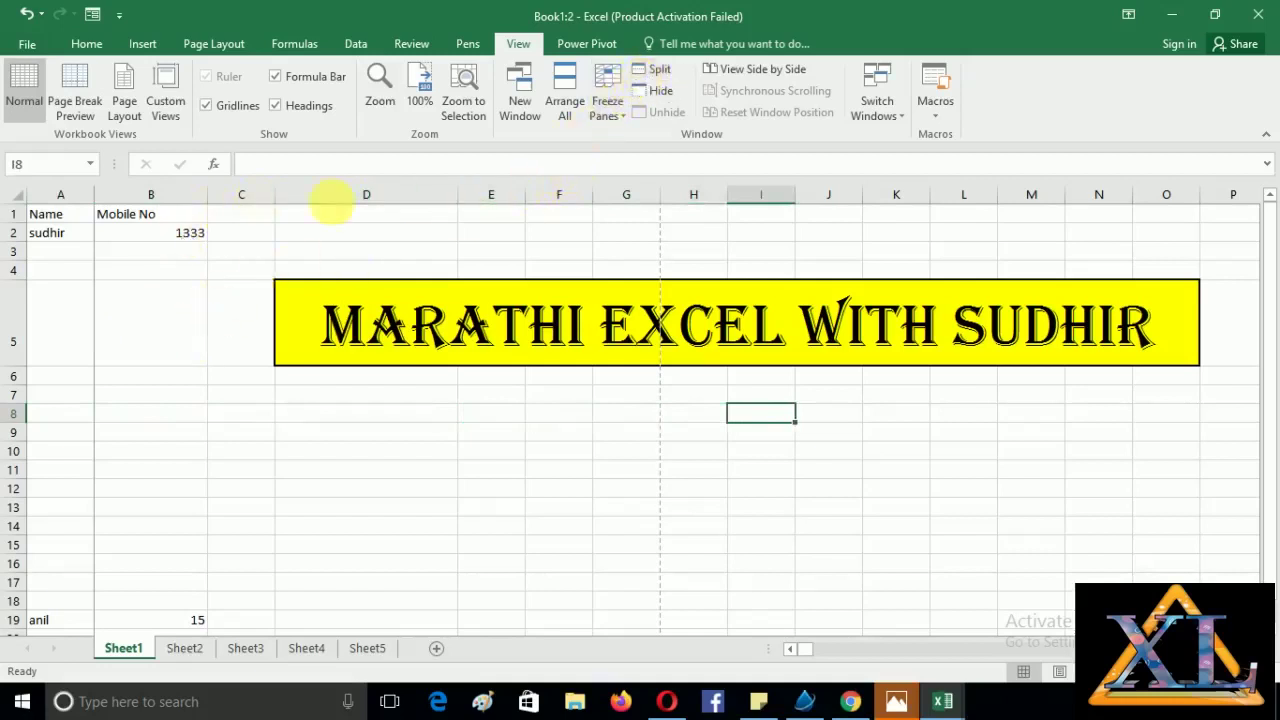
Unfreeze the panes and check that the whole sheet scrolls freely.
{"action": "left_click", "coordinate": [615, 122]}
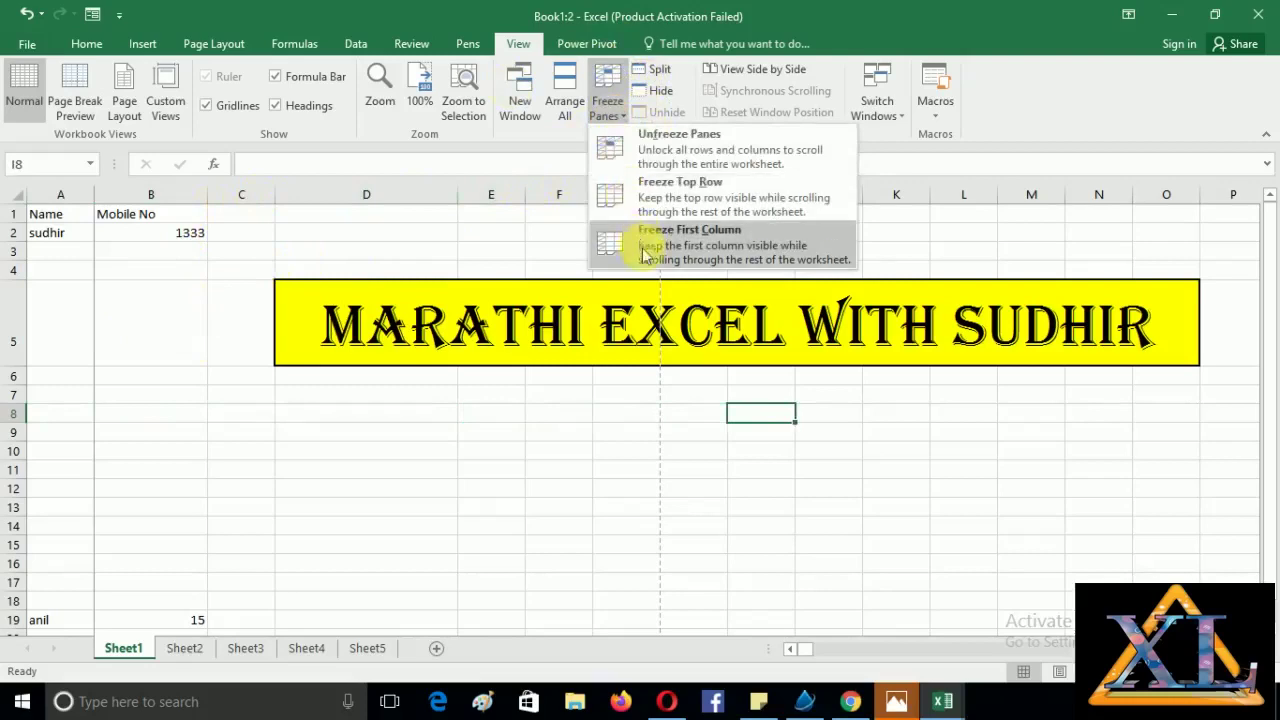
{"action": "left_click", "coordinate": [665, 136]}
{"action": "left_click", "coordinate": [374, 472]}
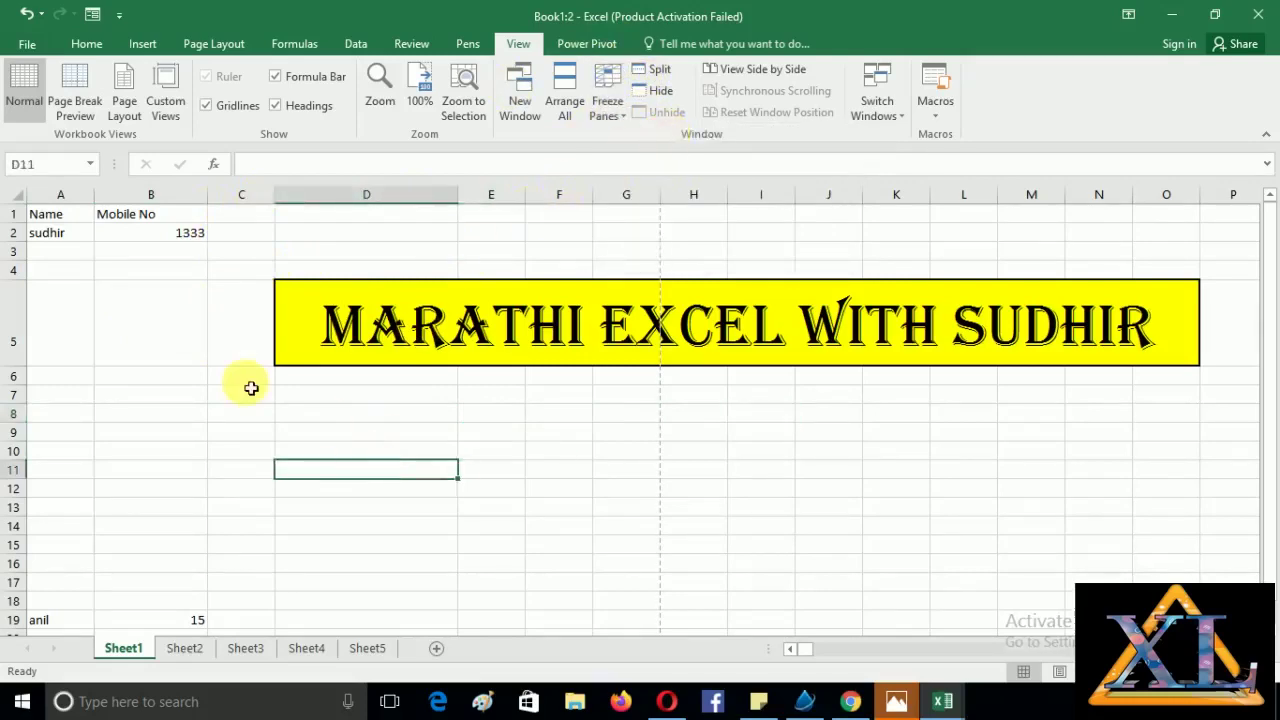
{"action": "scroll", "coordinate": [251, 386], "scroll_direction": "down", "scroll_amount": 9}
{"action": "scroll", "coordinate": [251, 388], "scroll_direction": "up", "scroll_amount": 7}
{"action": "scroll", "coordinate": [251, 388], "scroll_direction": "up", "scroll_amount": 2}
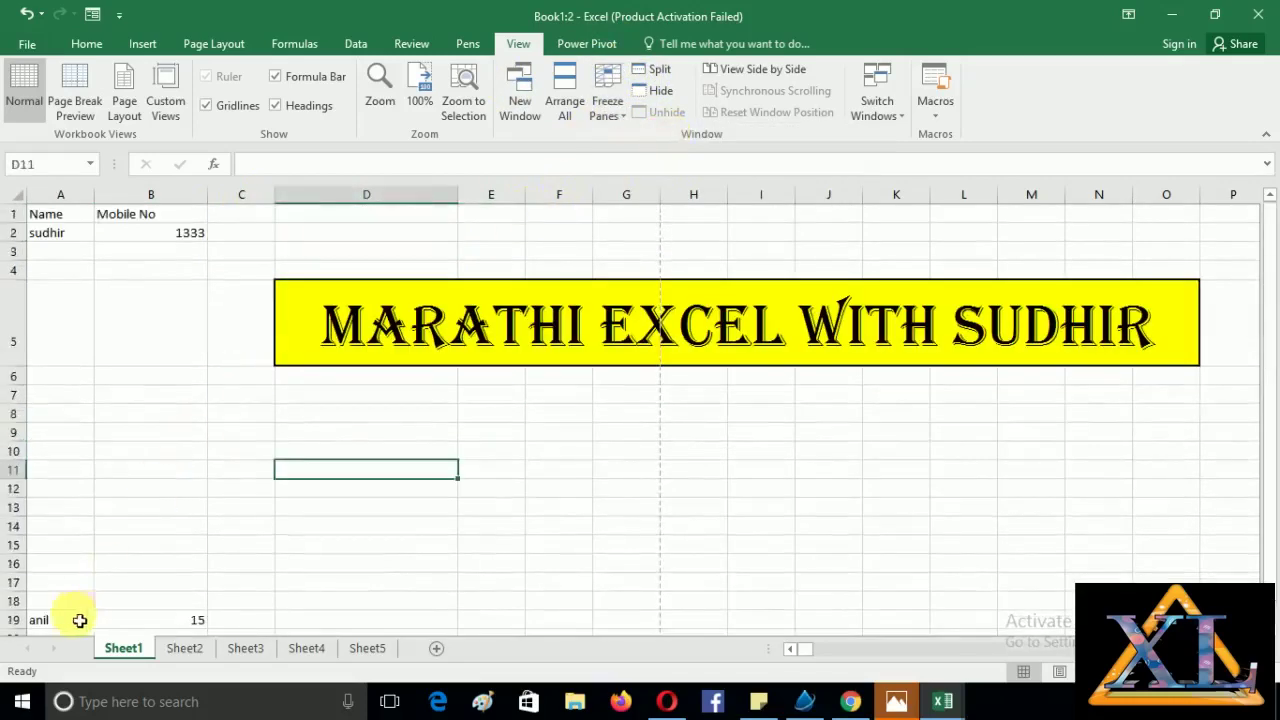
Clear the sample record in A19:B19 and the headers and first record in A1:B3.
{"action": "left_click_drag", "start_coordinate": [80, 617], "coordinate": [158, 620]}
{"action": "key", "text": "Delete"}
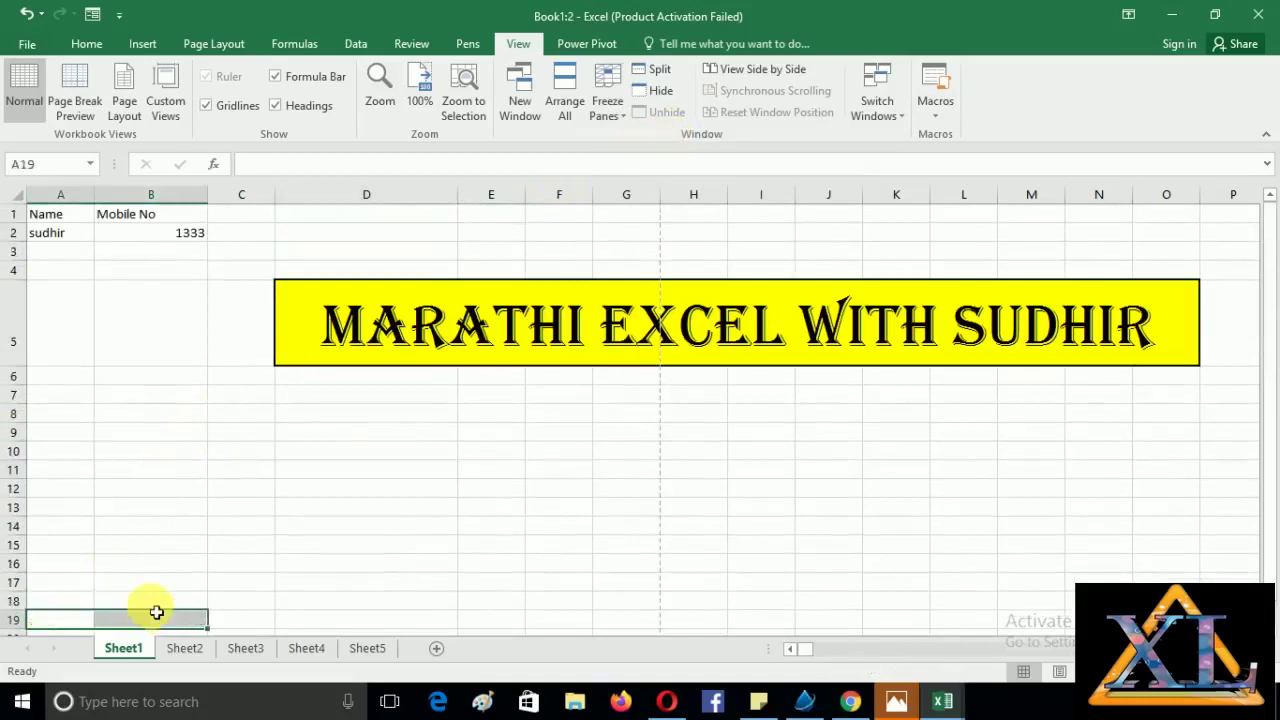
{"action": "left_click_drag", "start_coordinate": [61, 224], "coordinate": [162, 251]}
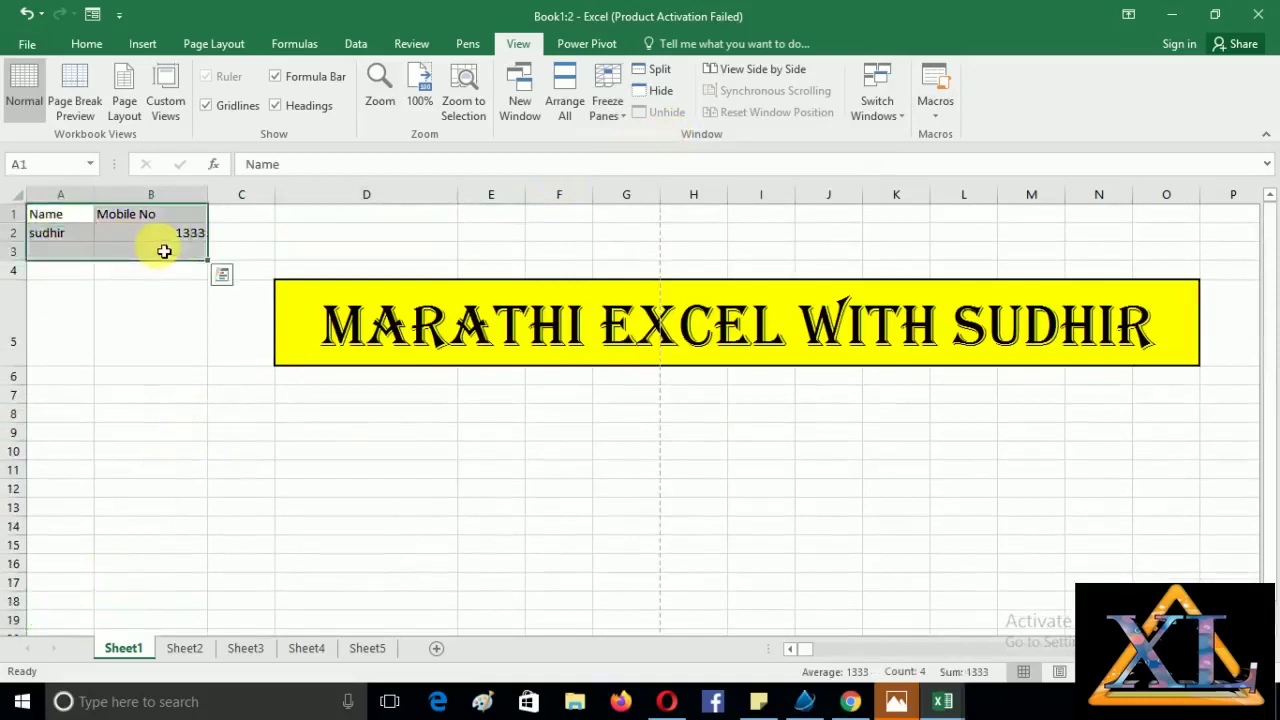
{"action": "key", "text": "Delete"}
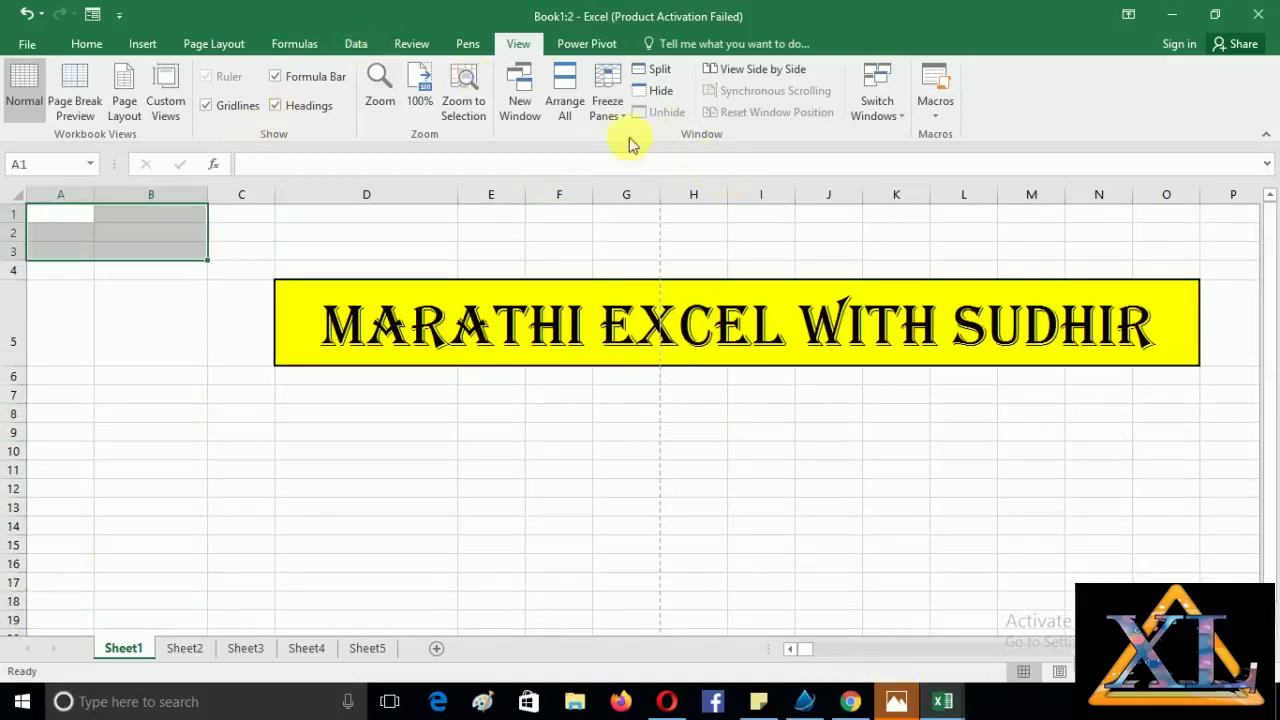
{"action": "left_click", "coordinate": [128, 308]}
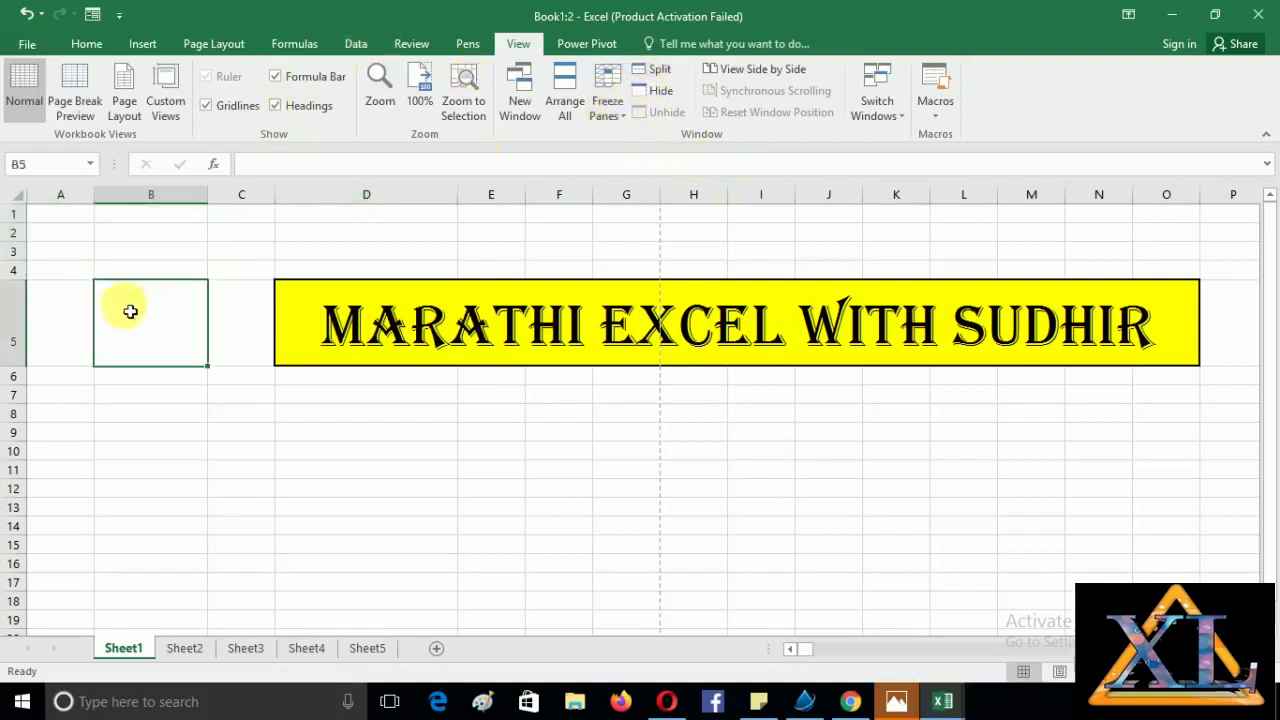
Split the worksheet window into four panes at cell E7.
{"action": "left_click", "coordinate": [13, 232]}
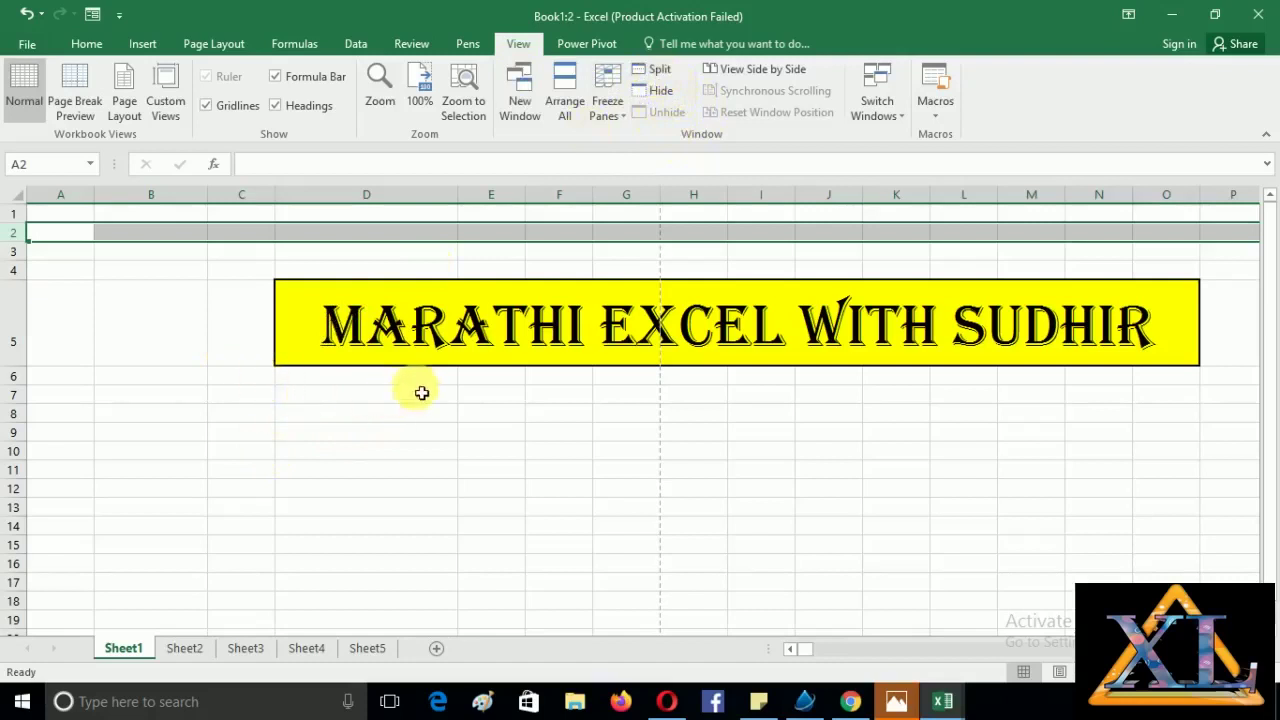
{"action": "left_click", "coordinate": [488, 402]}
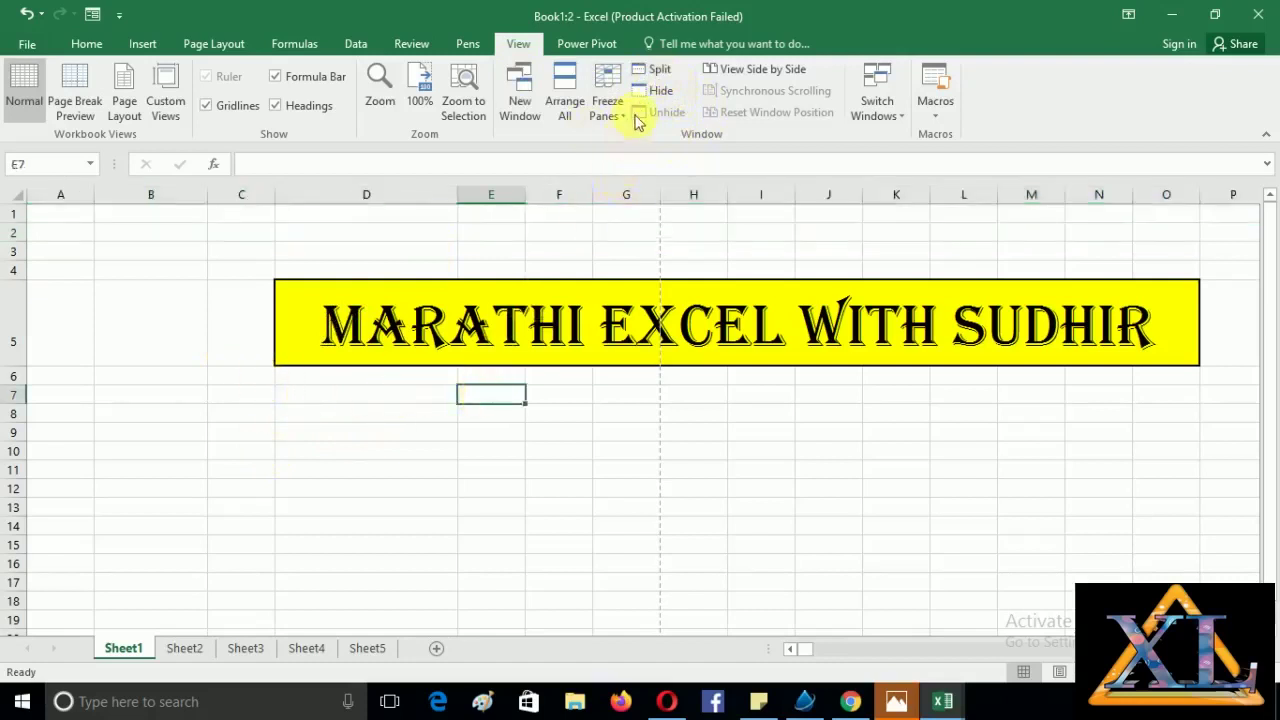
{"action": "left_click", "coordinate": [655, 78]}
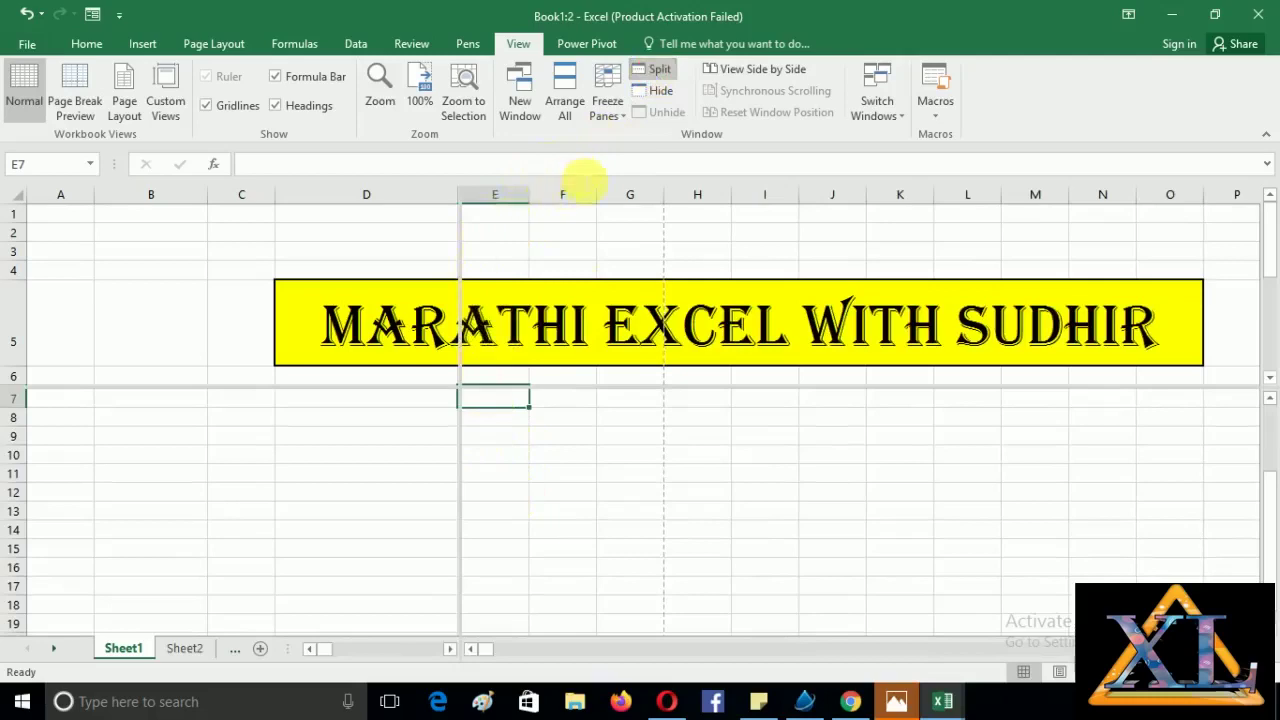
Examine how the split panes scroll by moving through the lower rows, across to column W and down to row 28.
{"action": "scroll", "coordinate": [509, 506], "scroll_direction": "down", "scroll_amount": 2}
{"action": "scroll", "coordinate": [509, 506], "scroll_direction": "down", "scroll_amount": 4}
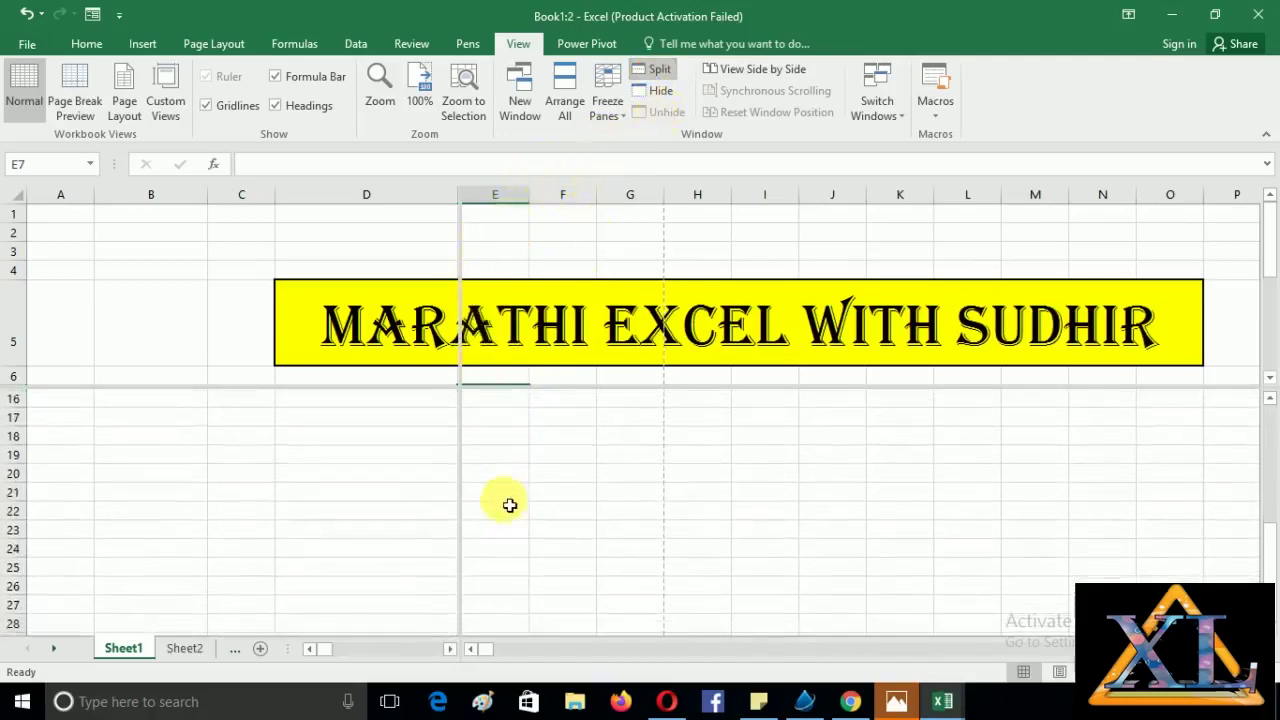
{"action": "scroll", "coordinate": [509, 506], "scroll_direction": "up", "scroll_amount": 5}
{"action": "scroll", "coordinate": [509, 505], "scroll_direction": "up", "scroll_amount": 3}
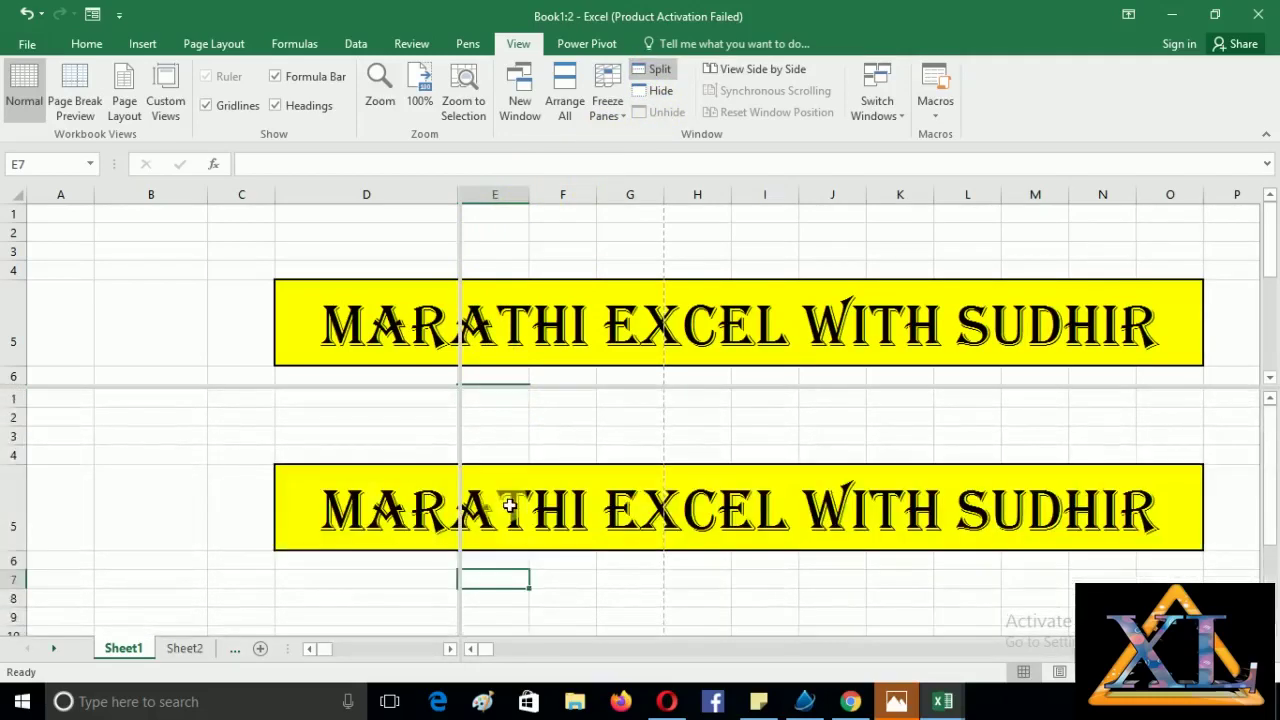
{"action": "scroll", "coordinate": [510, 500], "scroll_direction": "down", "scroll_amount": 3}
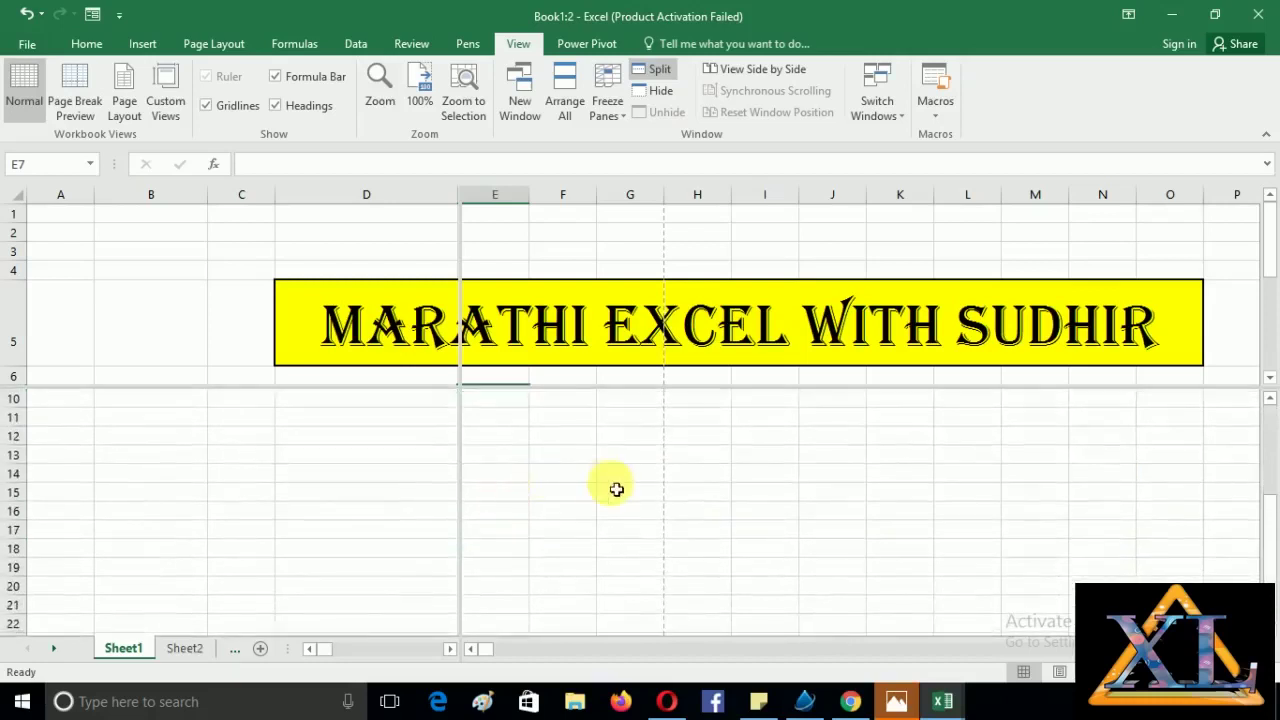
{"action": "key", "text": "Right"}
{"action": "key", "text": "Right"}
{"action": "key", "text": "Right"}
{"action": "key", "text": "Right"}
{"action": "key", "text": "Right"}
{"action": "key", "text": "Right"}
{"action": "key", "text": "Right"}
{"action": "key", "text": "Right"}
{"action": "key", "text": "Right"}
{"action": "key", "text": "Right"}
{"action": "key", "text": "Right"}
{"action": "key", "text": "Right"}
{"action": "key", "text": "Right"}
{"action": "key", "text": "Right"}
{"action": "key", "text": "Right"}
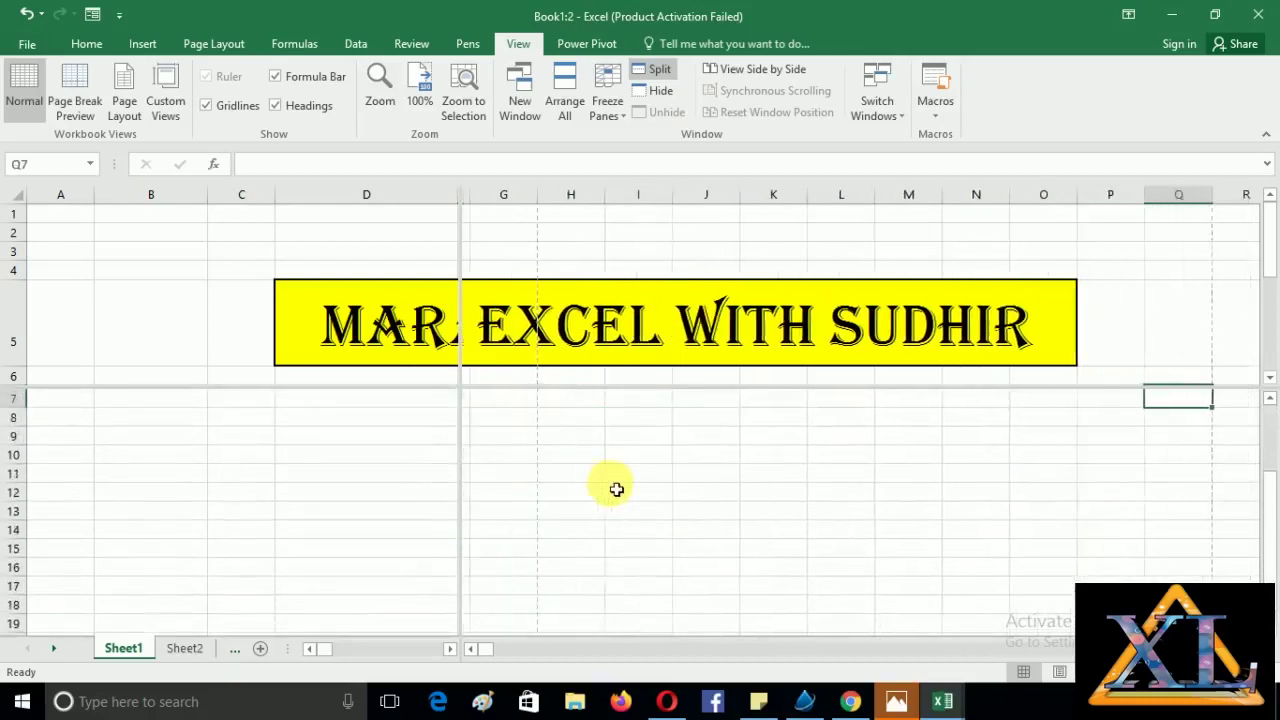
{"action": "key", "text": "Right"}
{"action": "key", "text": "Right"}
{"action": "key", "text": "Right"}
{"action": "key", "text": "Right"}
{"action": "key", "text": "Right"}
{"action": "key", "text": "Right"}
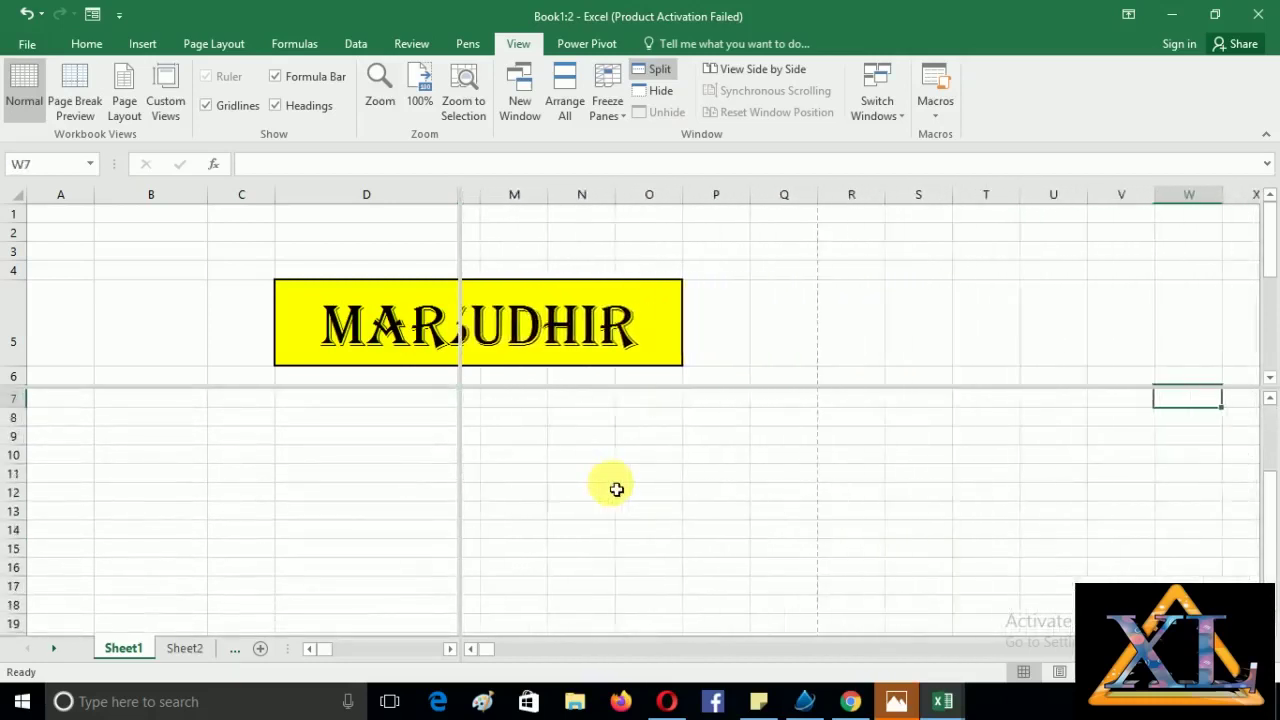
{"action": "key", "text": "Left"}
{"action": "key", "text": "Left"}
{"action": "key", "text": "Left"}
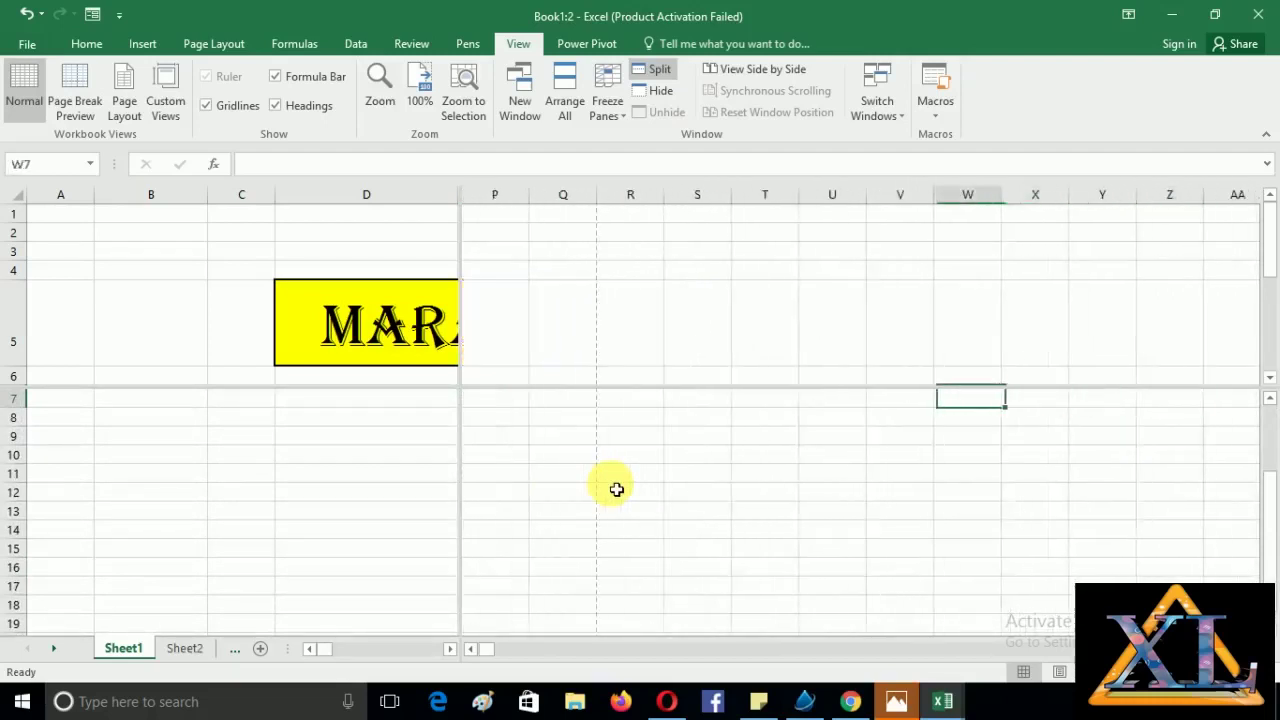
{"action": "key", "text": "Down"}
{"action": "key", "text": "Down"}
{"action": "key", "text": "Down"}
{"action": "key", "text": "Down"}
{"action": "key", "text": "Down"}
{"action": "key", "text": "Down"}
{"action": "key", "text": "Down"}
{"action": "key", "text": "Down"}
{"action": "key", "text": "Down"}
{"action": "key", "text": "Down"}
{"action": "key", "text": "Down"}
{"action": "key", "text": "Down"}
{"action": "key", "text": "Down"}
{"action": "key", "text": "Down"}
{"action": "key", "text": "Down"}
{"action": "key", "text": "Down"}
{"action": "key", "text": "Down"}
{"action": "key", "text": "Down"}
{"action": "key", "text": "Down"}
{"action": "key", "text": "Down"}
{"action": "key", "text": "Down"}
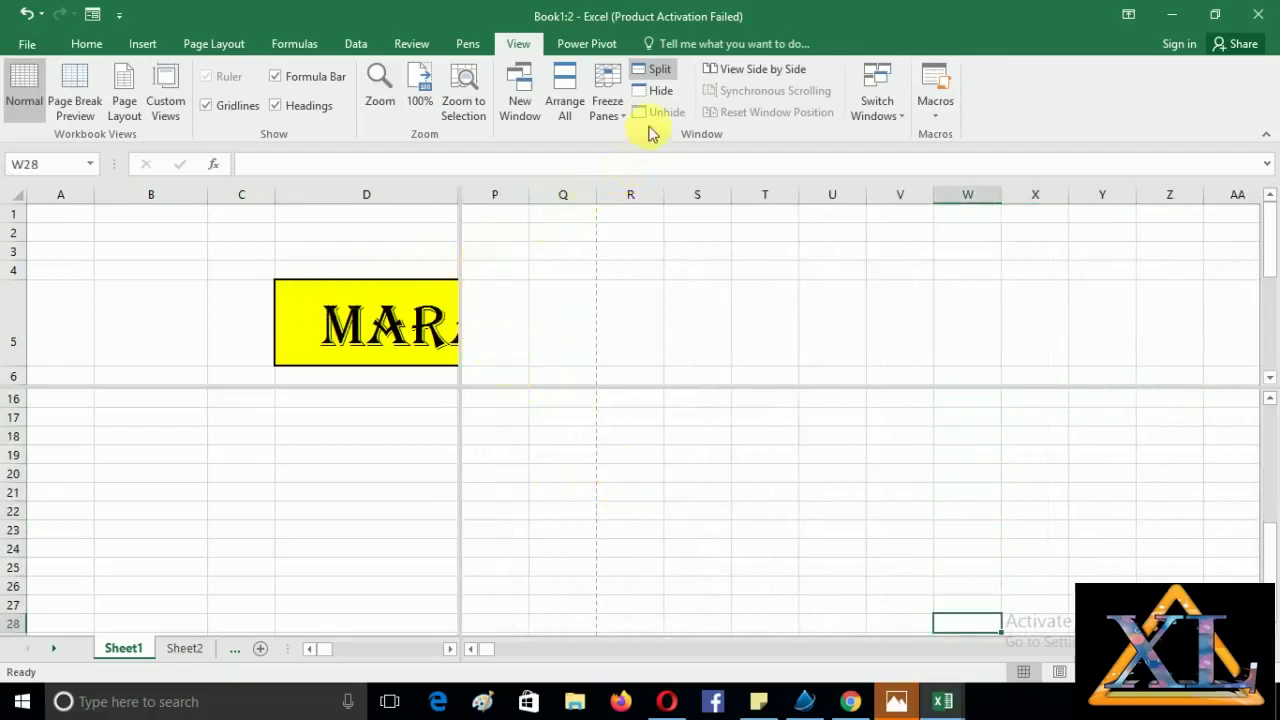
Hide the Book1:2 window and select cell E11 in the remaining window.
{"action": "left_click", "coordinate": [657, 89]}
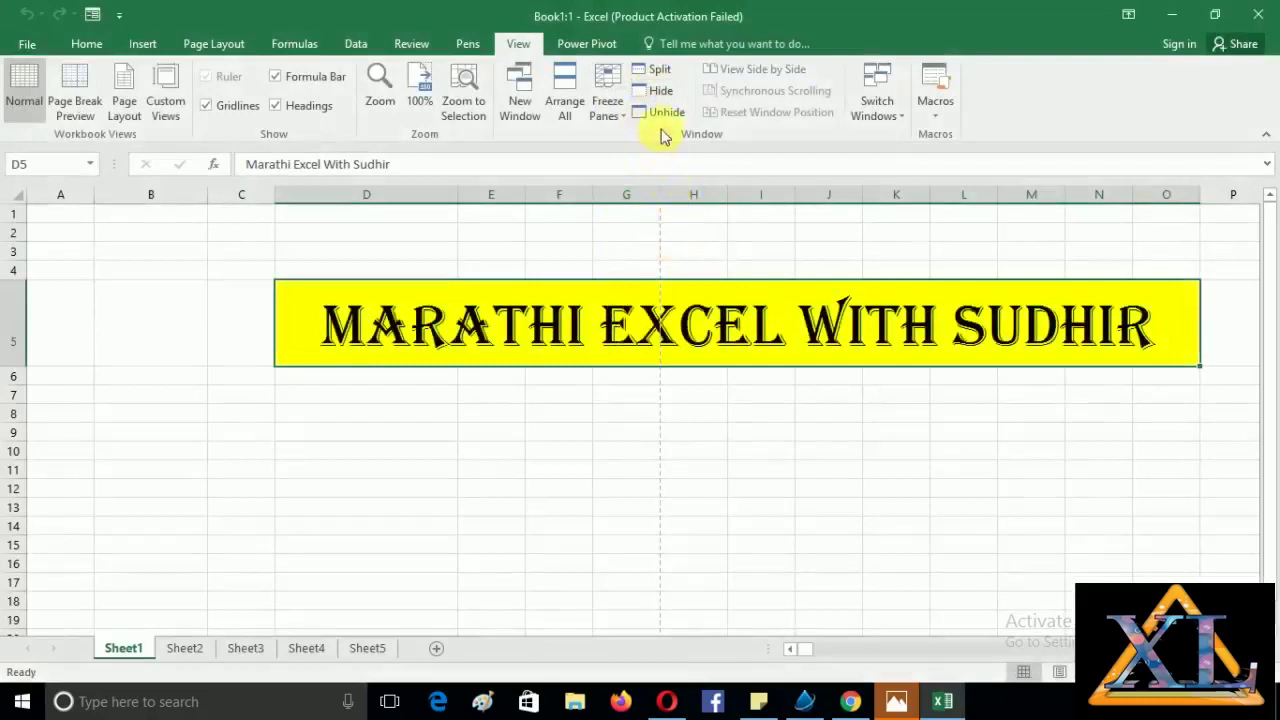
{"action": "left_click", "coordinate": [518, 466]}
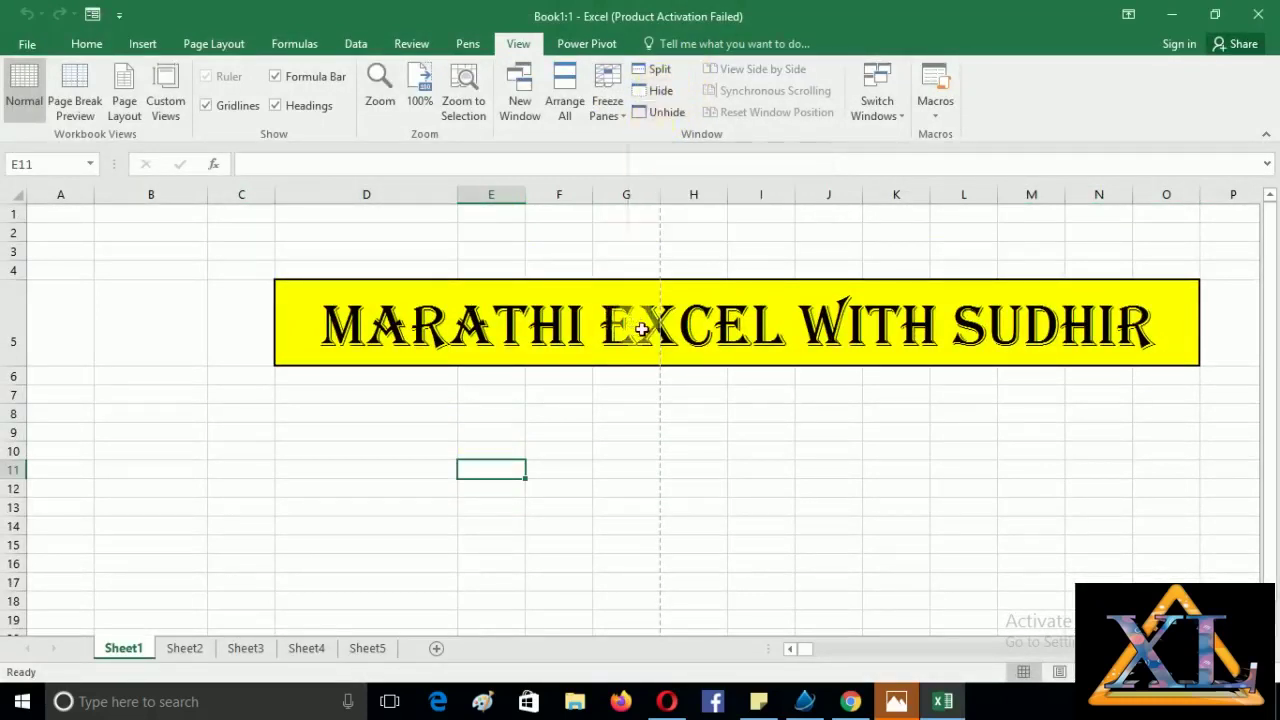
Split the Book1:1 window into panes at cell B3 and select cell A2.
{"action": "left_click", "coordinate": [145, 252]}
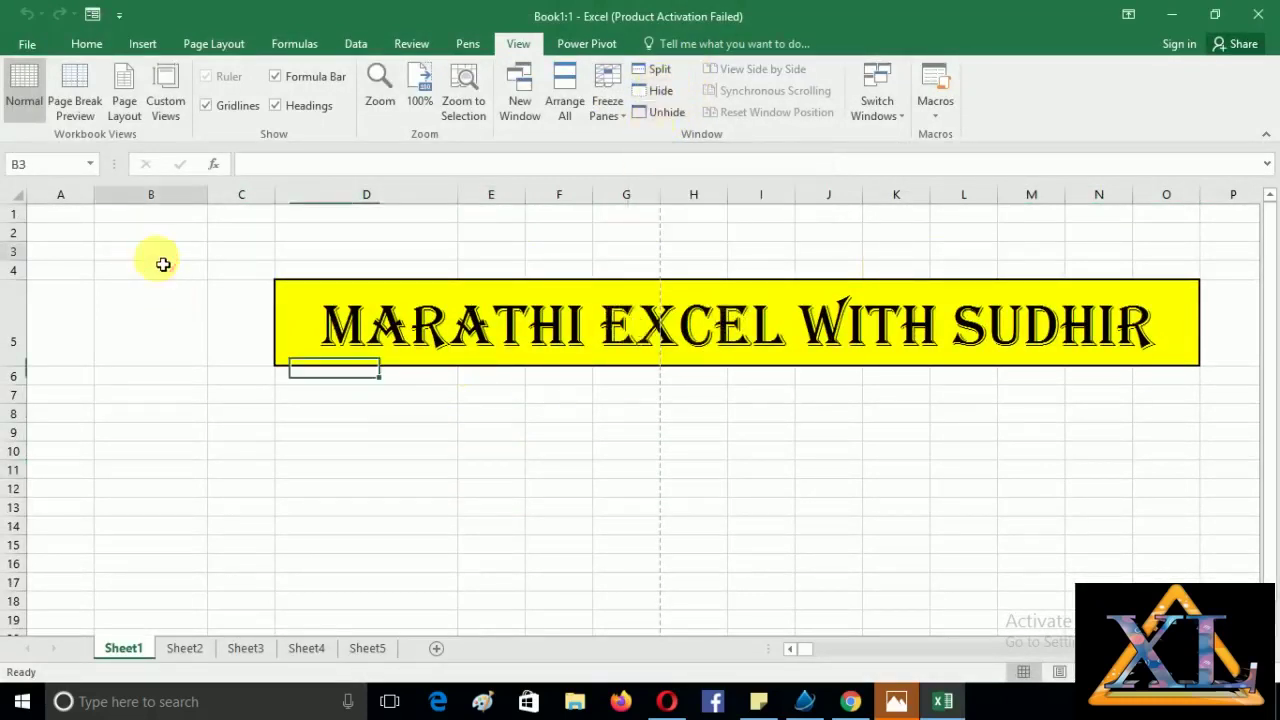
{"action": "left_click", "coordinate": [657, 70]}
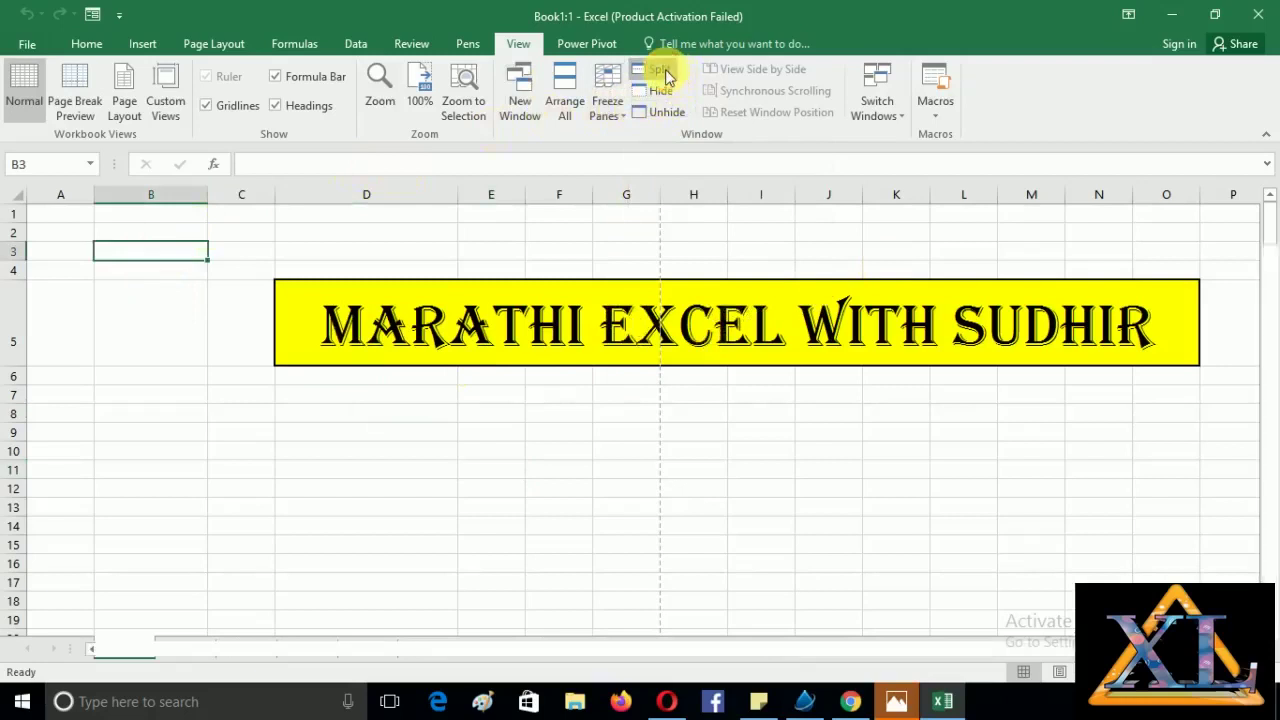
{"action": "left_click", "coordinate": [80, 235]}
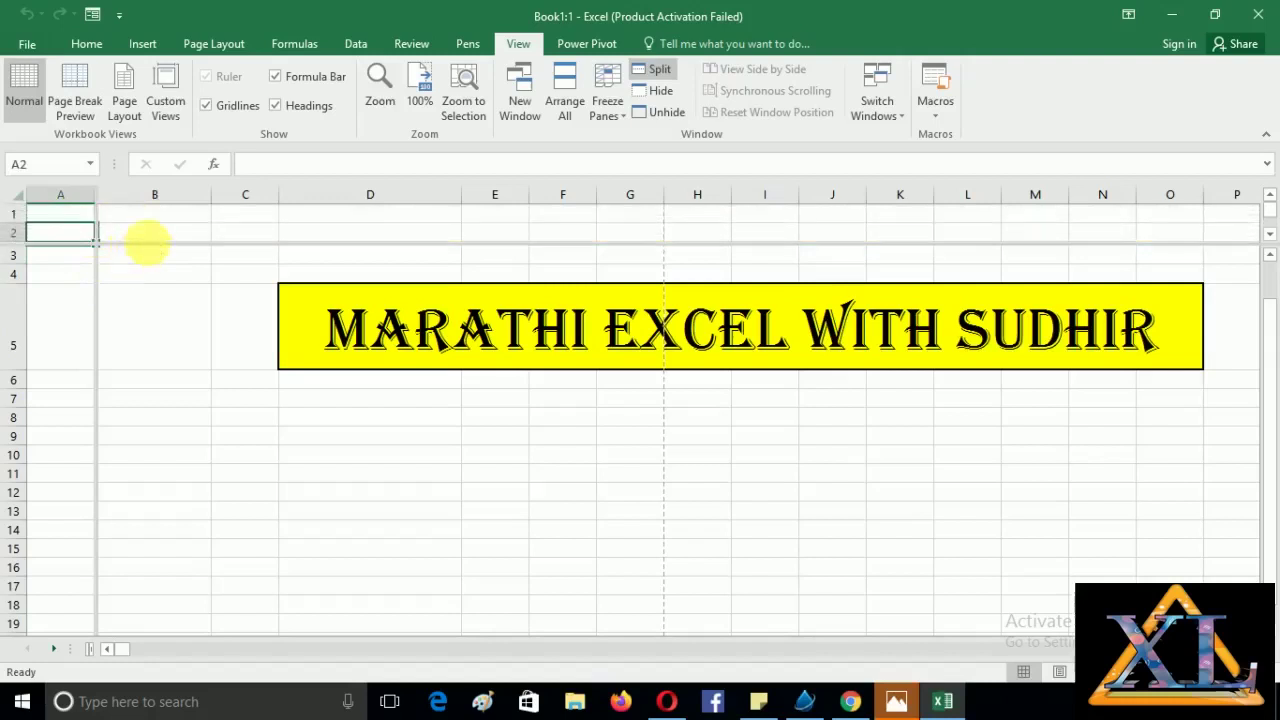
Examine how the panes split at B3 scroll vertically, and move along row 4 from B4 to the following columns.
{"action": "scroll", "coordinate": [152, 253], "scroll_direction": "down", "scroll_amount": 3}
{"action": "scroll", "coordinate": [155, 265], "scroll_direction": "up", "scroll_amount": 4}
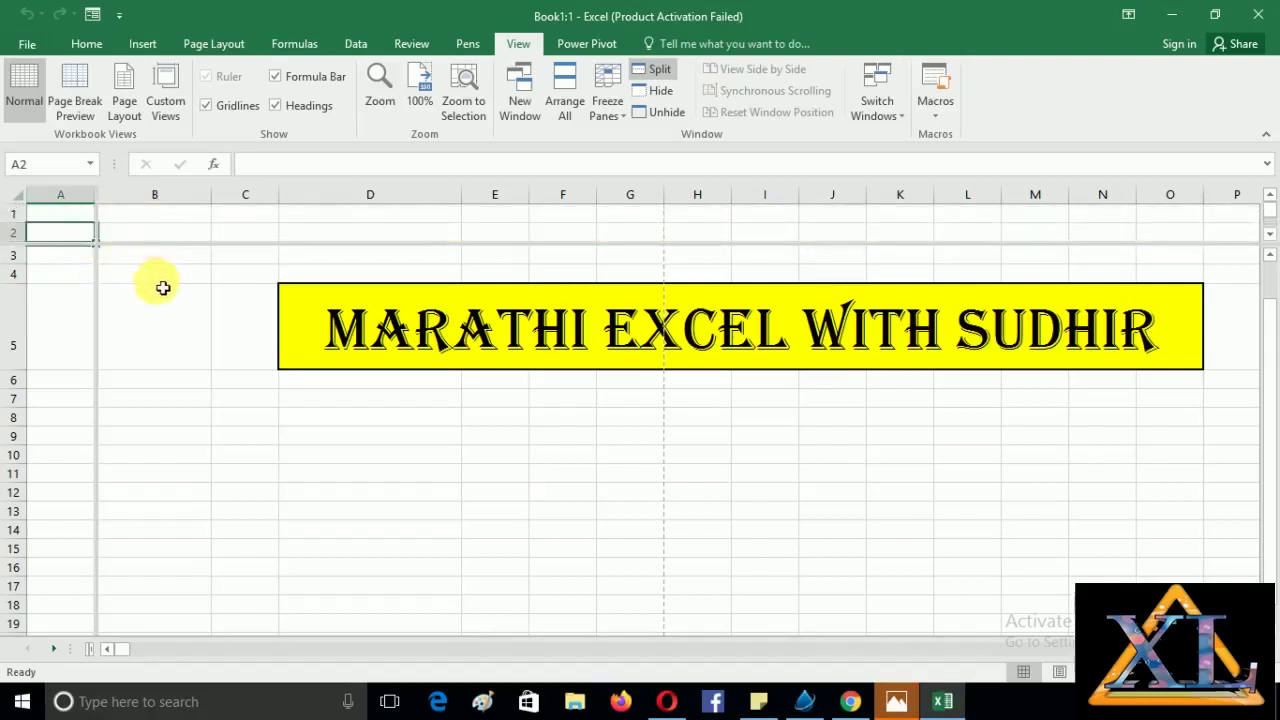
{"action": "left_click", "coordinate": [160, 278]}
{"action": "scroll", "coordinate": [163, 286], "scroll_direction": "down", "scroll_amount": 2}
{"action": "scroll", "coordinate": [165, 291], "scroll_direction": "up", "scroll_amount": 3}
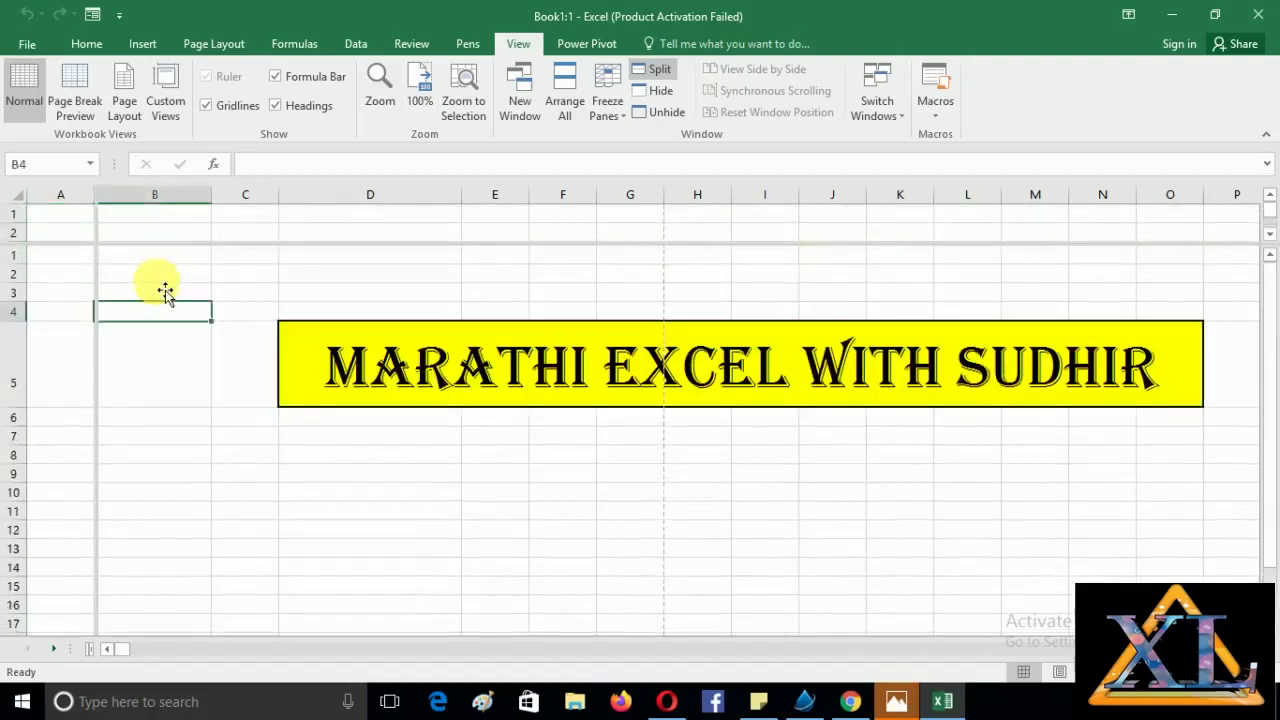
{"action": "key", "text": "Right"}
{"action": "key", "text": "Right"}
{"action": "key", "text": "Right"}
{"action": "key", "text": "Right"}
{"action": "key", "text": "Right"}
{"action": "key", "text": "Right"}
{"action": "key", "text": "Right"}
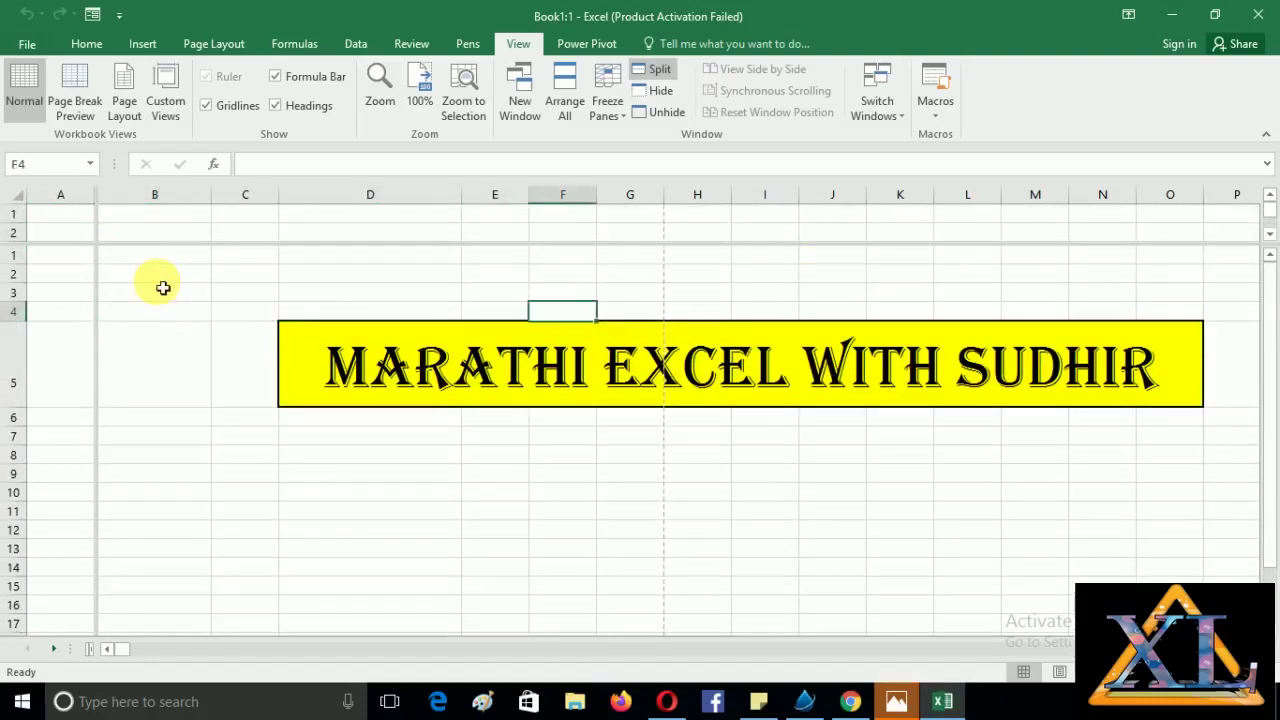
Examine how the split panes scroll horizontally by moving along row 4 out to column Y and back.
{"action": "key", "text": "Right"}
{"action": "key", "text": "Right"}
{"action": "key", "text": "Right"}
{"action": "key", "text": "Right"}
{"action": "key", "text": "Right"}
{"action": "key", "text": "Right"}
{"action": "key", "text": "Right"}
{"action": "key", "text": "Right"}
{"action": "key", "text": "Right"}
{"action": "key", "text": "Right"}
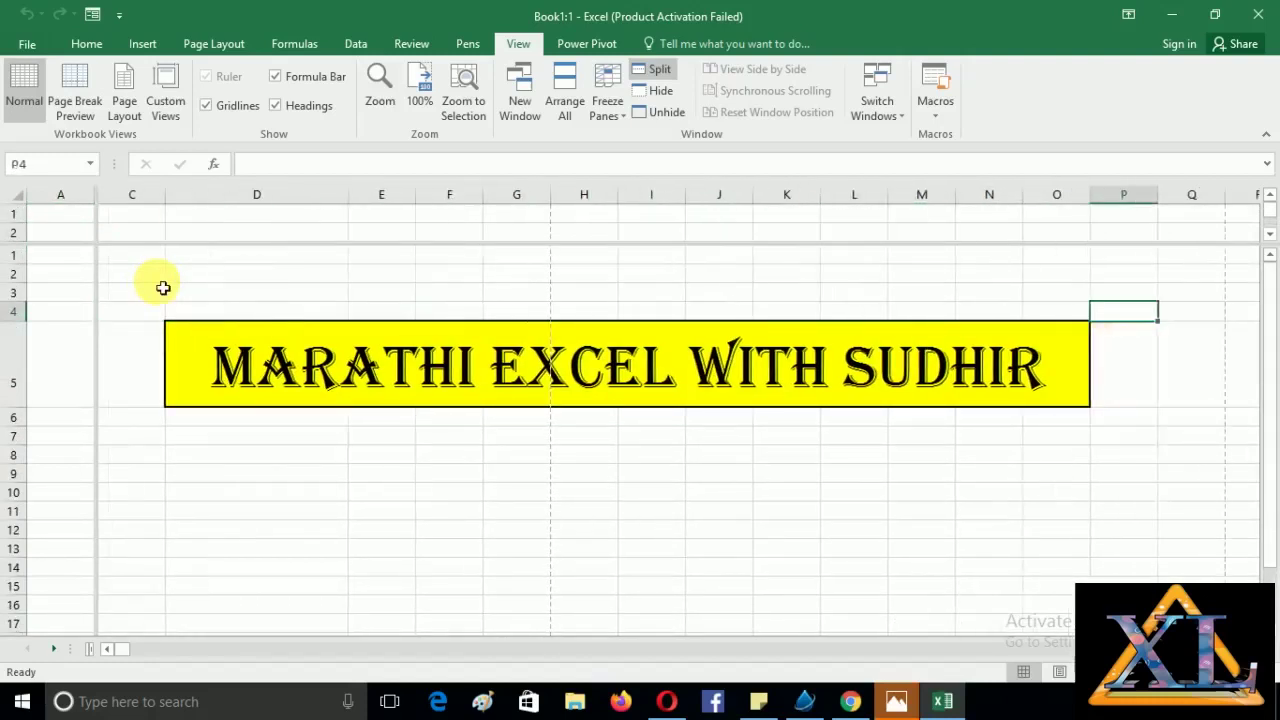
{"action": "key", "text": "Right"}
{"action": "key", "text": "Right"}
{"action": "key", "text": "Right"}
{"action": "key", "text": "Right"}
{"action": "key", "text": "Right"}
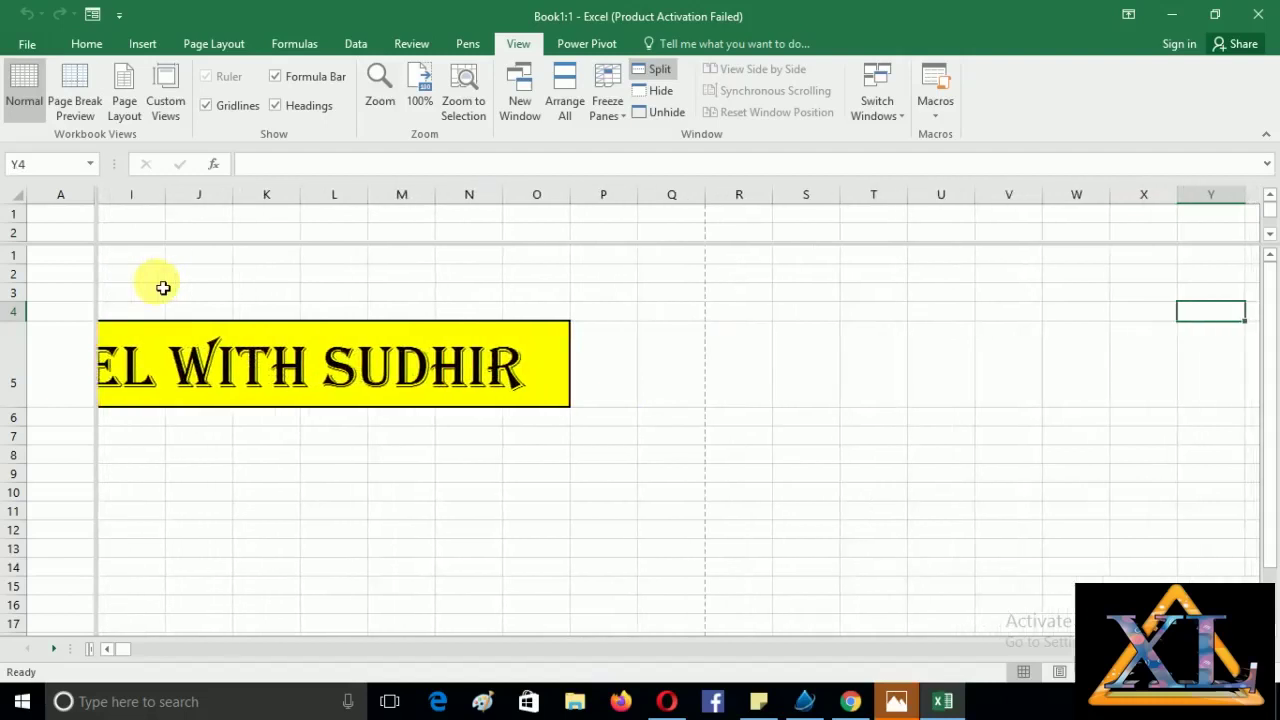
{"action": "key", "text": "Left"}
{"action": "key", "text": "Left"}
{"action": "key", "text": "Left"}
{"action": "key", "text": "Left"}
{"action": "key", "text": "Left"}
{"action": "key", "text": "Left"}
{"action": "key", "text": "Left"}
{"action": "key", "text": "Left"}
{"action": "key", "text": "Left"}
{"action": "key", "text": "Left"}
{"action": "key", "text": "Left"}
{"action": "key", "text": "Left"}
{"action": "key", "text": "Left"}
{"action": "key", "text": "Left"}
{"action": "key", "text": "Left"}
{"action": "key", "text": "Left"}
{"action": "key", "text": "Left"}
{"action": "key", "text": "Left"}
{"action": "key", "text": "Left"}
{"action": "key", "text": "Left"}
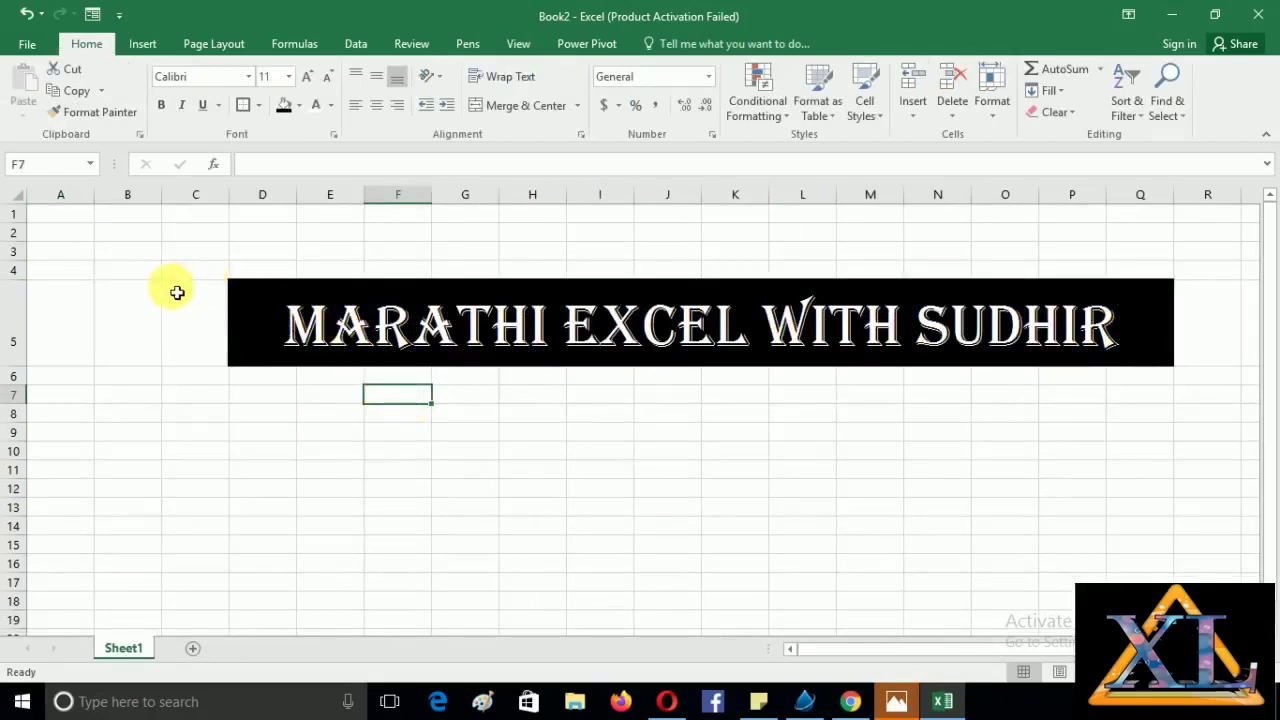
In Book2, enter the two people's first names in cells B7 and B8.
{"action": "left_click", "coordinate": [86, 216]}
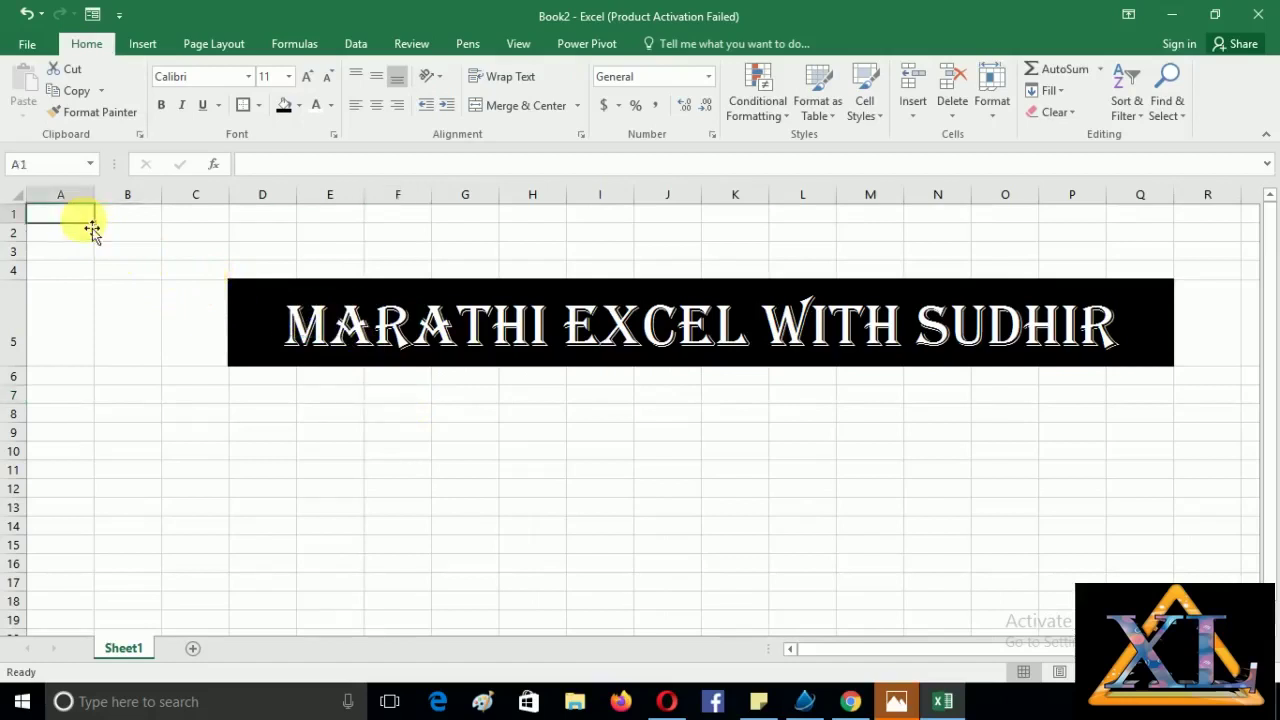
{"action": "left_click", "coordinate": [141, 399]}
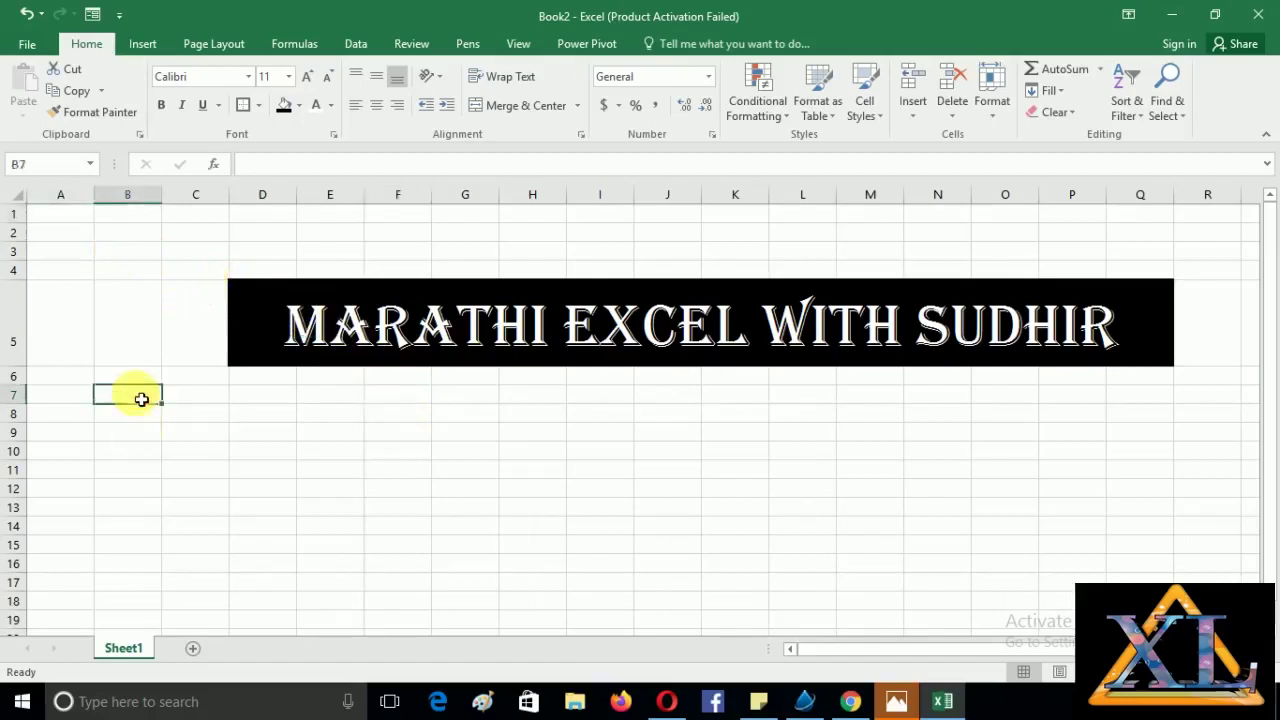
{"action": "type", "text": "sudhir"}
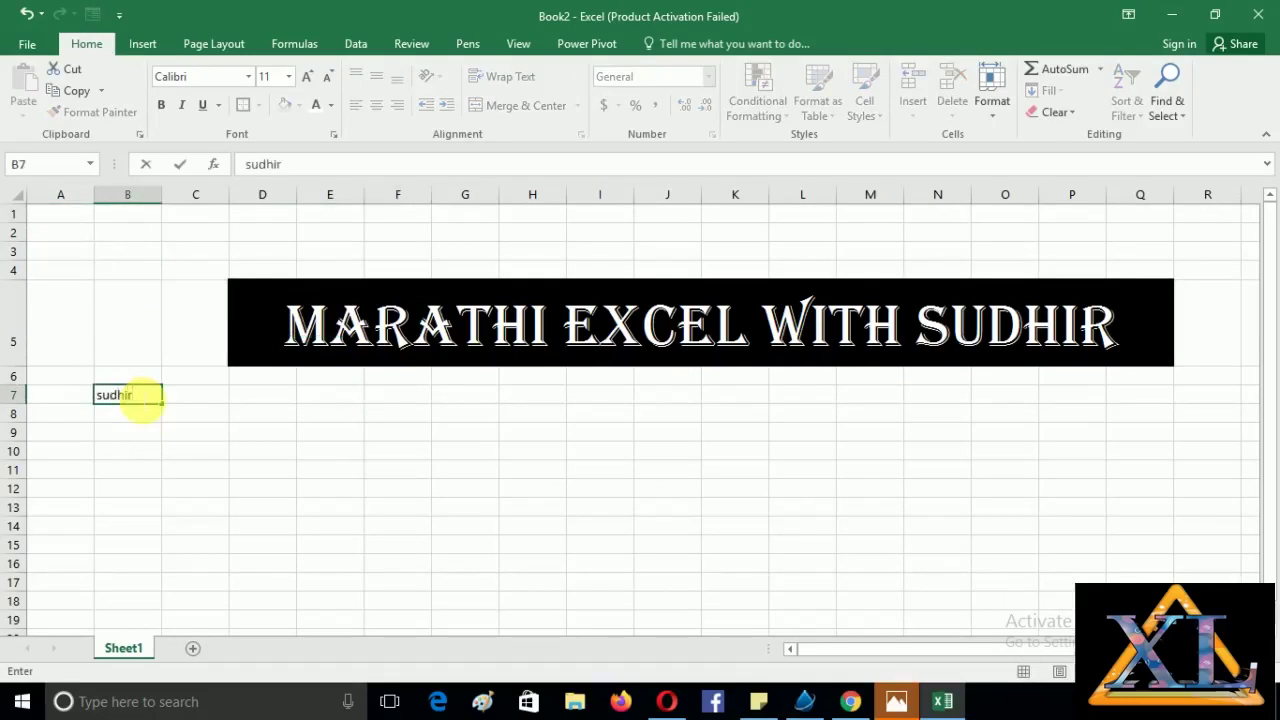
{"action": "key", "text": "Return"}
{"action": "type", "text": "anil"}
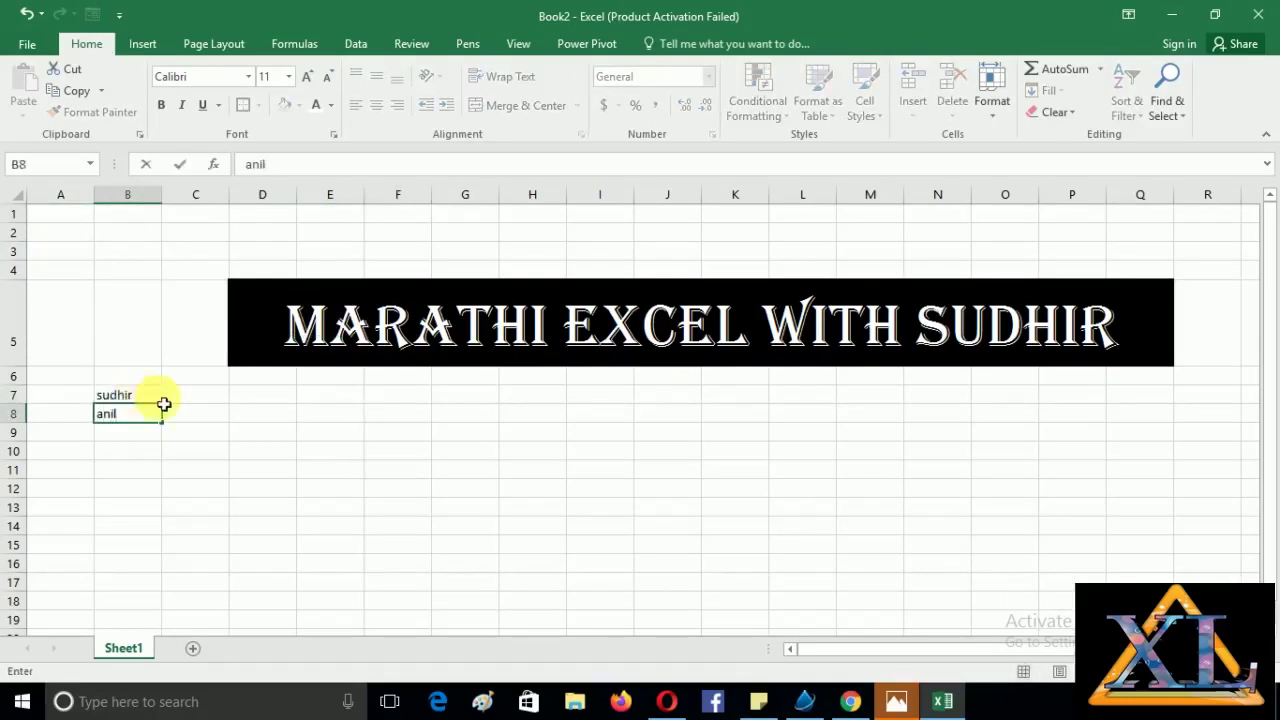
{"action": "key", "text": "Return"}
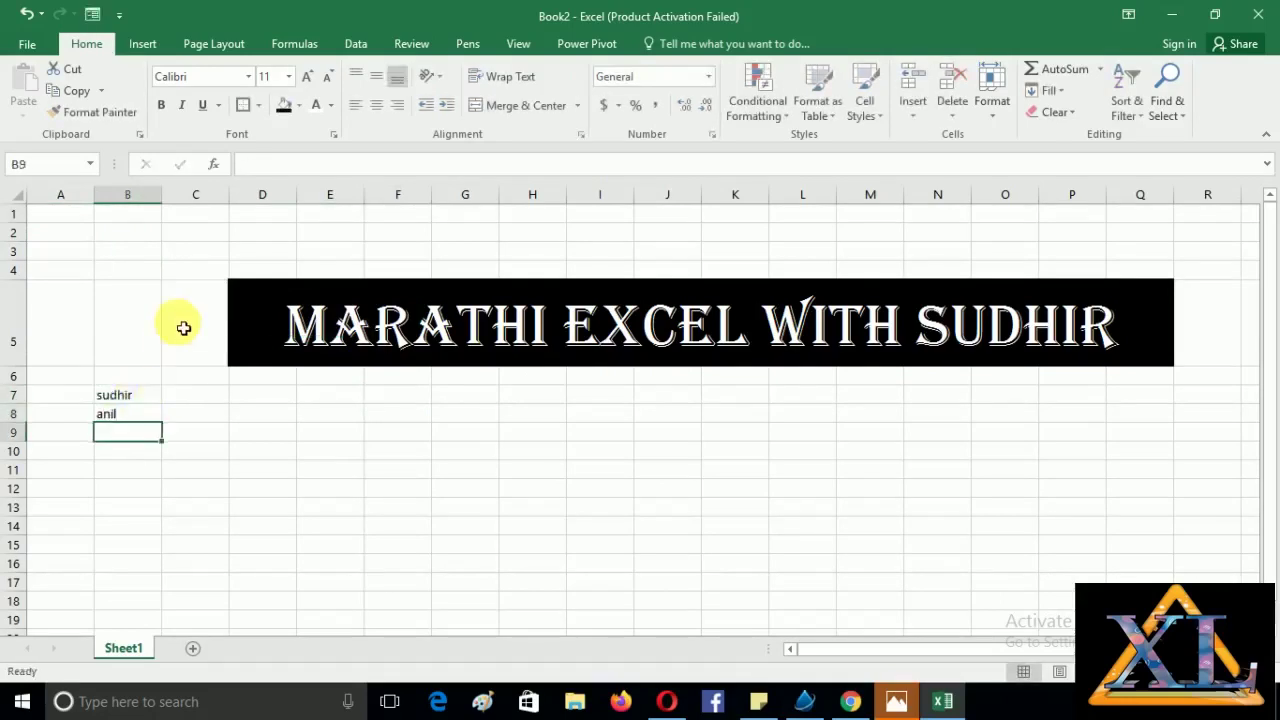
Enter 123 in cell C7 and 124 in cell C8 beside the names.
{"action": "left_click", "coordinate": [141, 394]}
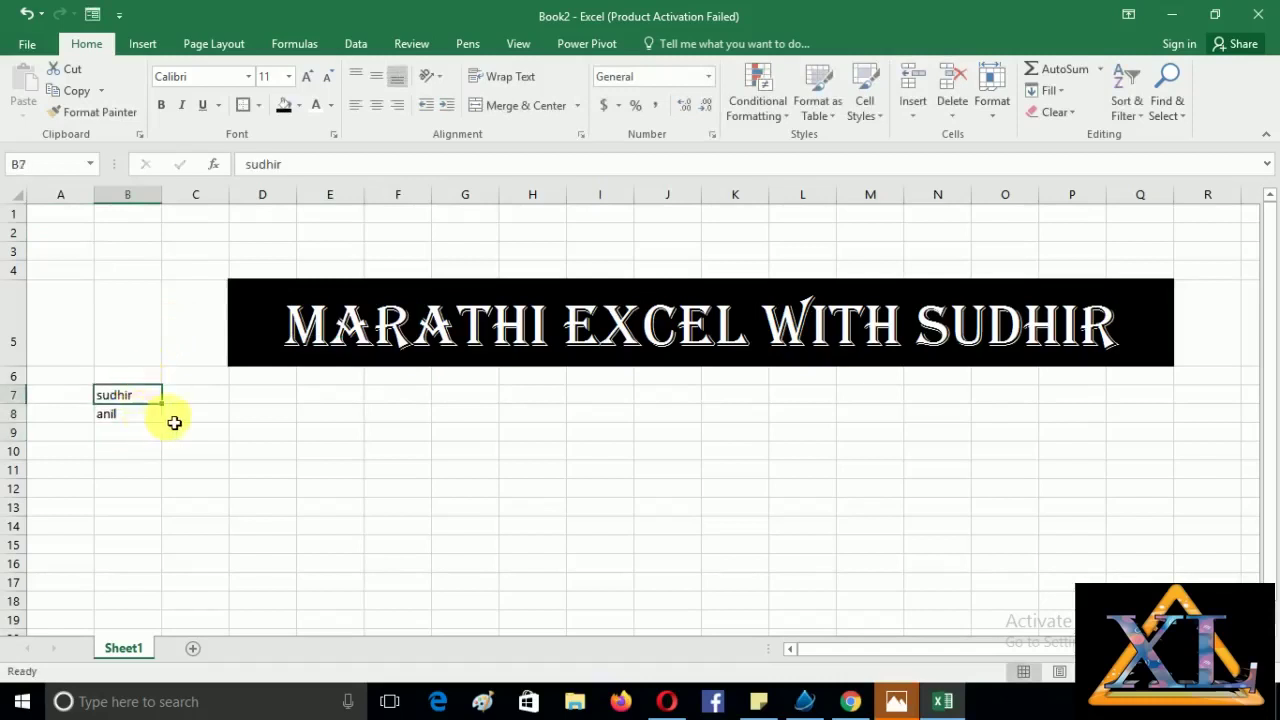
{"action": "left_click", "coordinate": [199, 401]}
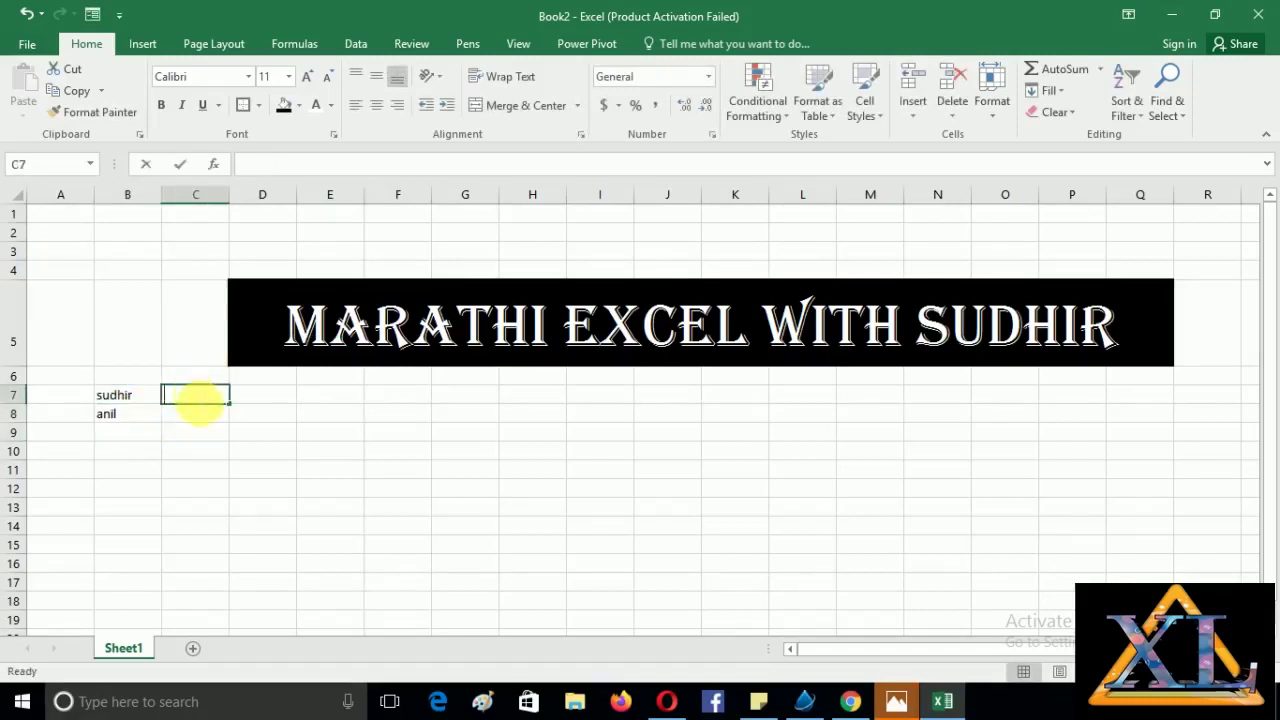
{"action": "type", "text": "123"}
{"action": "key", "text": "Return"}
{"action": "type", "text": "124"}
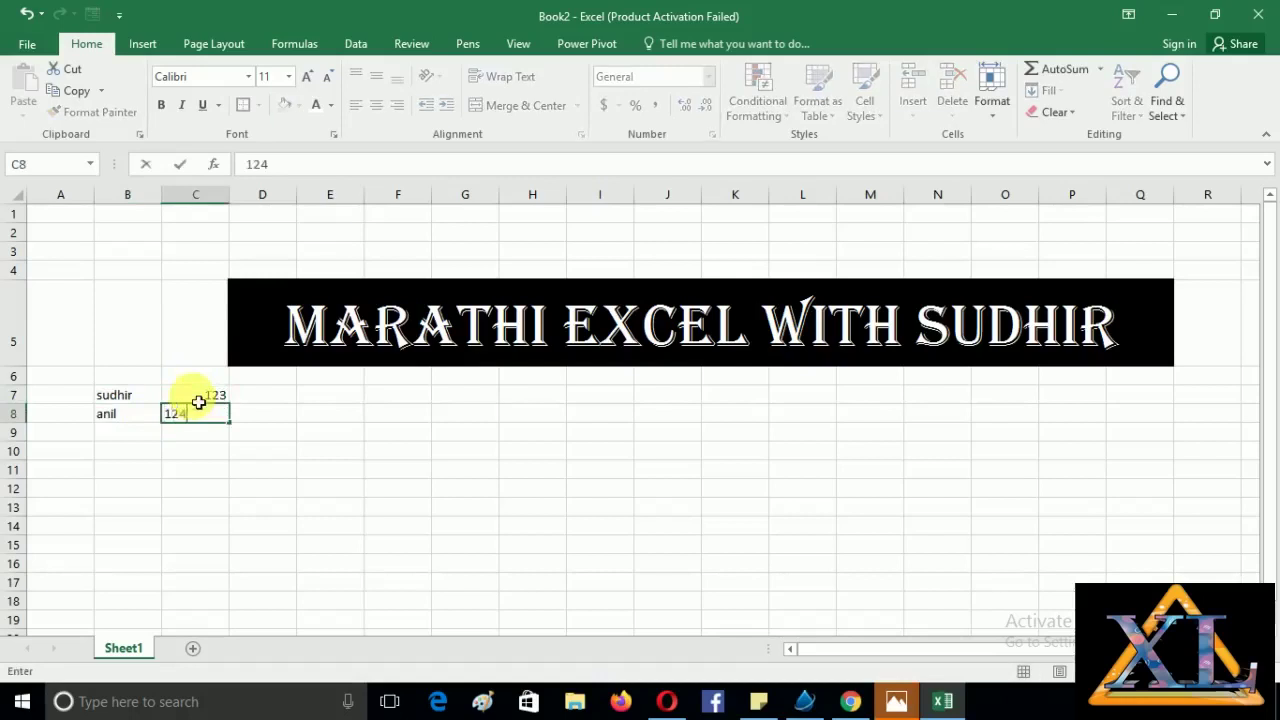
{"action": "key", "text": "Return"}
Go from cell B7 to the sheet's last used cell, and examine how it relates to the banner's last column and row 8.
{"action": "left_click", "coordinate": [118, 402]}
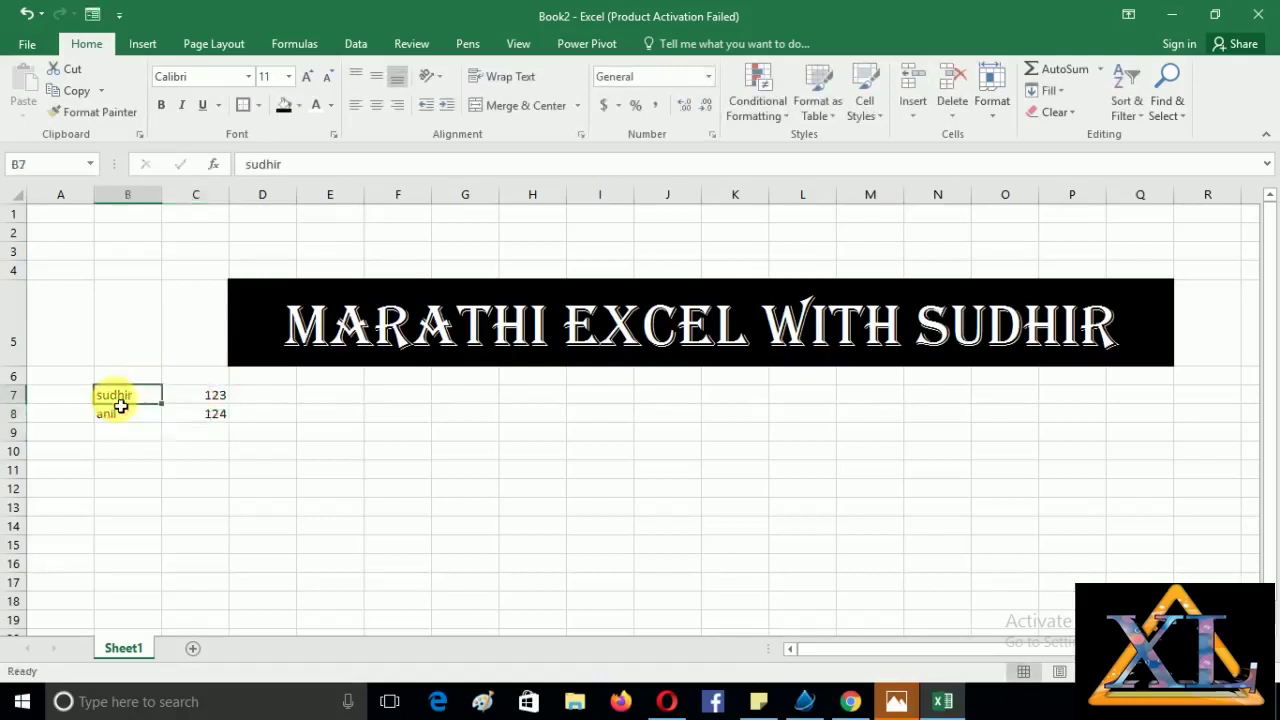
{"action": "key", "text": "ctrl+End"}
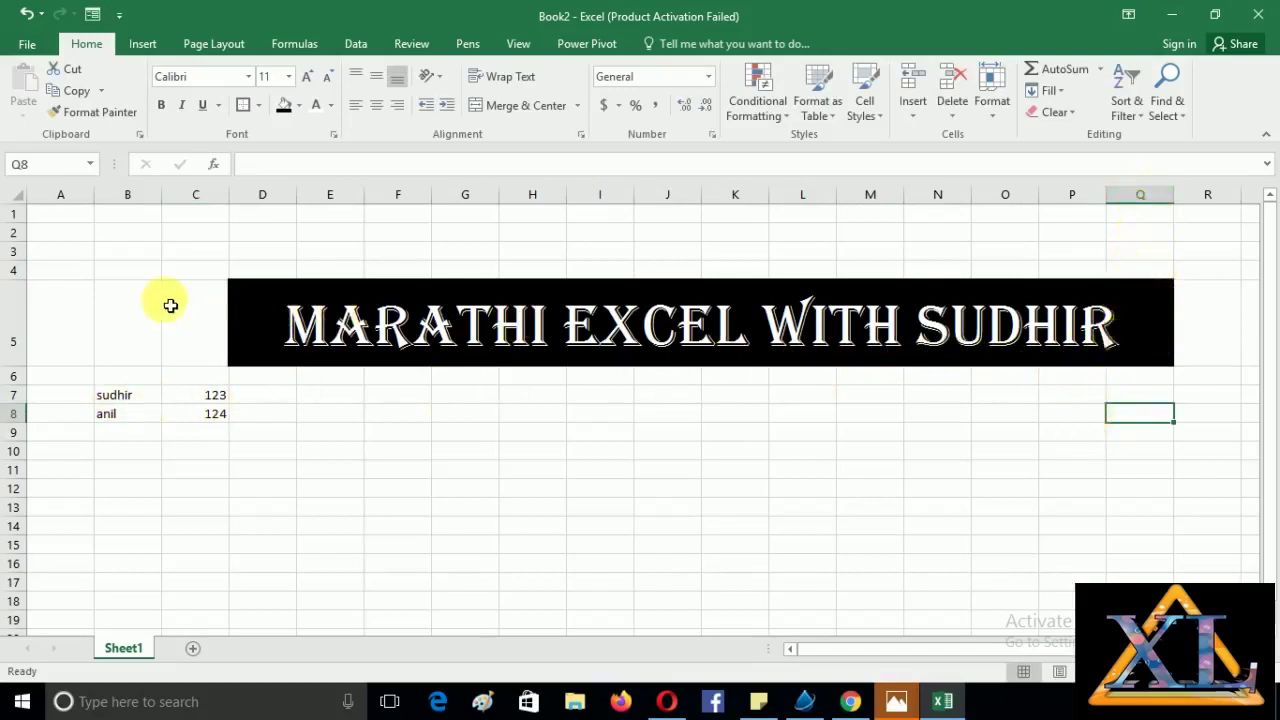
{"action": "left_click", "coordinate": [73, 219]}
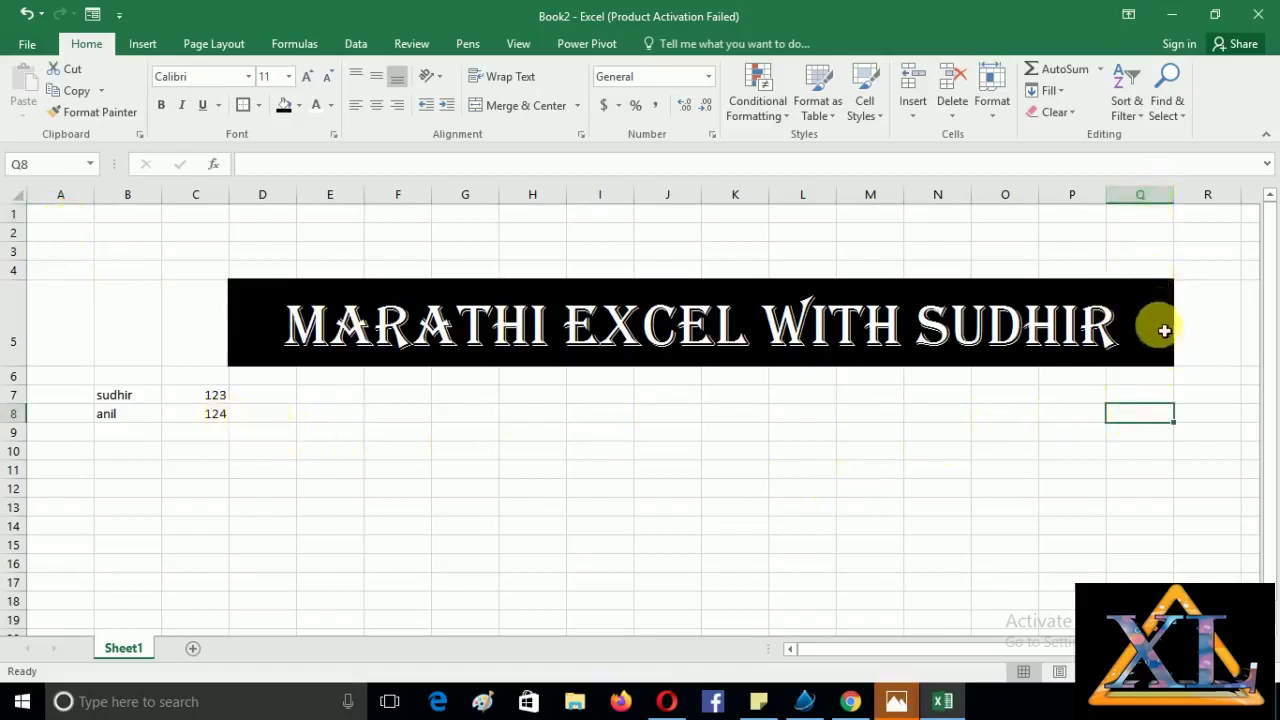
{"action": "left_click", "coordinate": [1000, 328]}
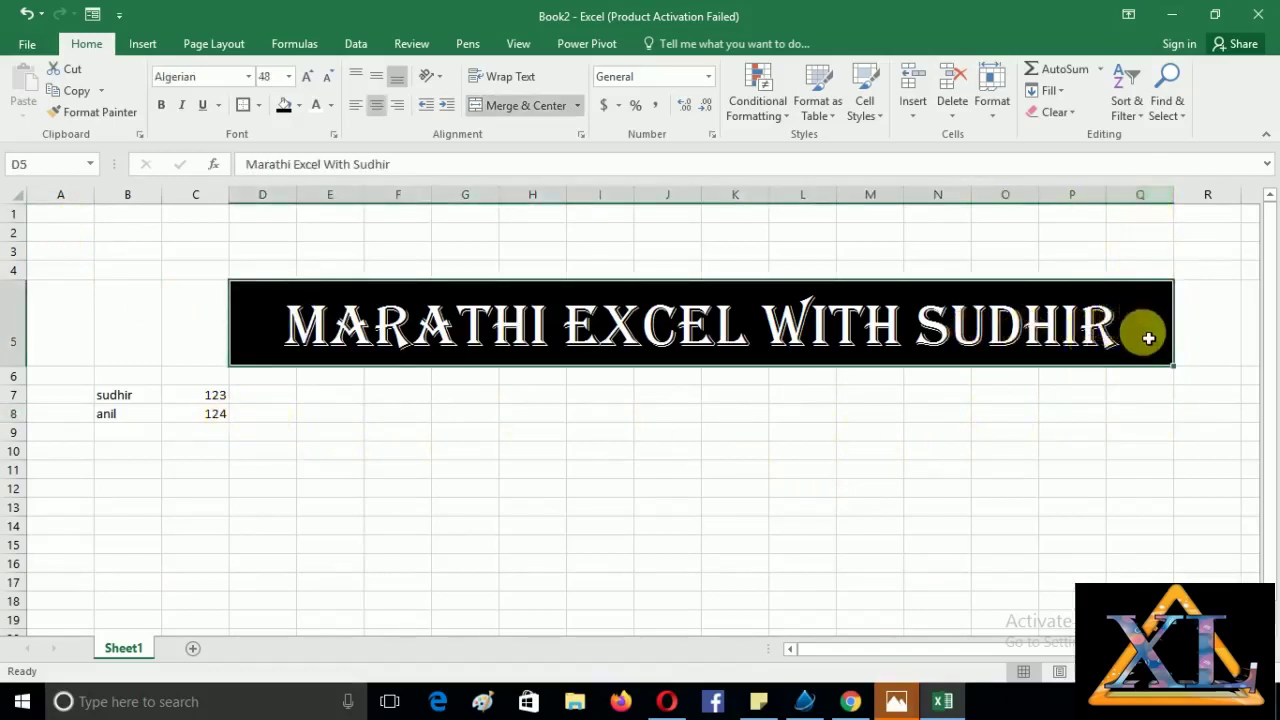
{"action": "left_click", "coordinate": [1145, 414]}
{"action": "left_click", "coordinate": [120, 413]}
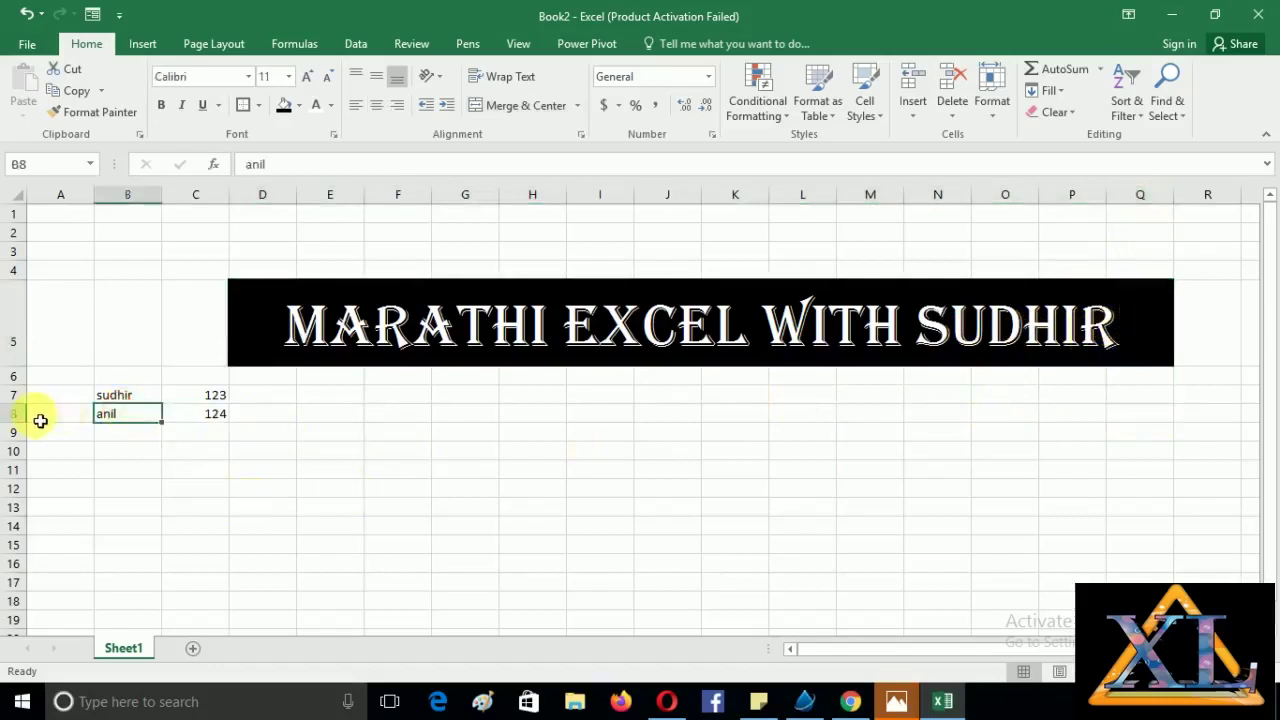
{"action": "left_click", "coordinate": [22, 414]}
{"action": "left_click", "coordinate": [1167, 416]}
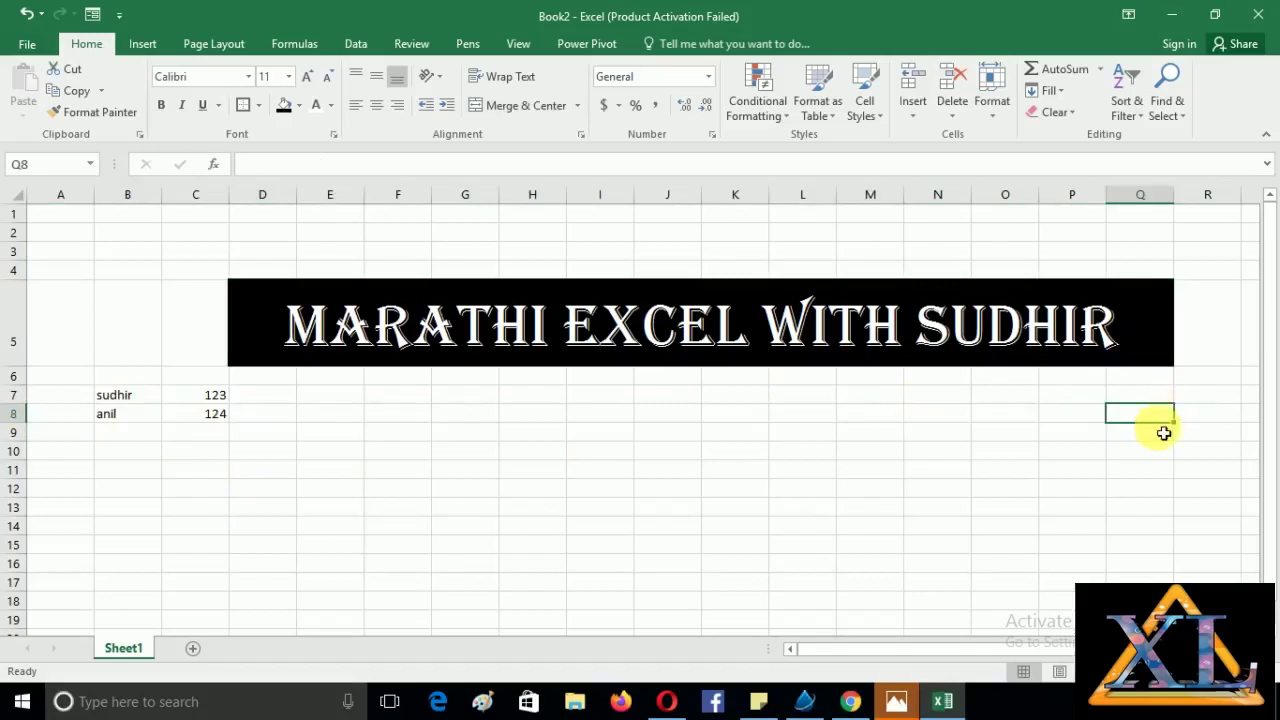
Go from C1 to the last used cell and back to A1, and return to A1 again from K14.
{"action": "left_click", "coordinate": [190, 216]}
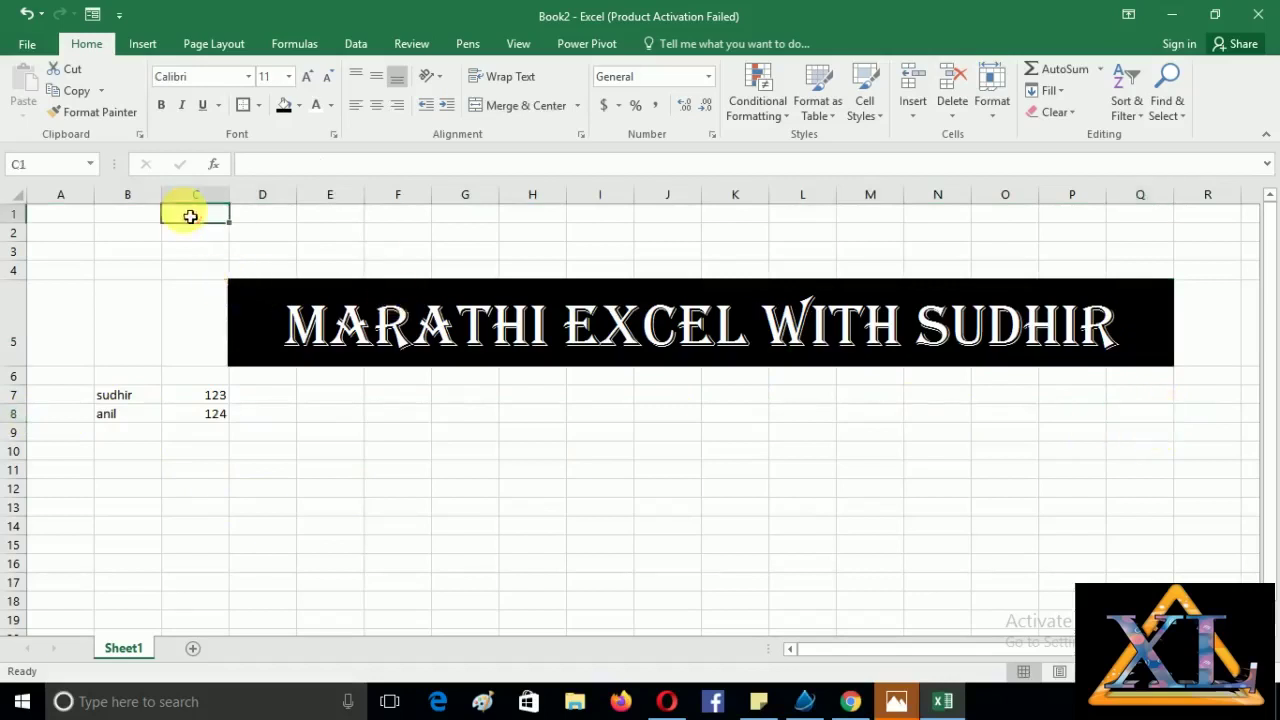
{"action": "key", "text": "ctrl+End"}
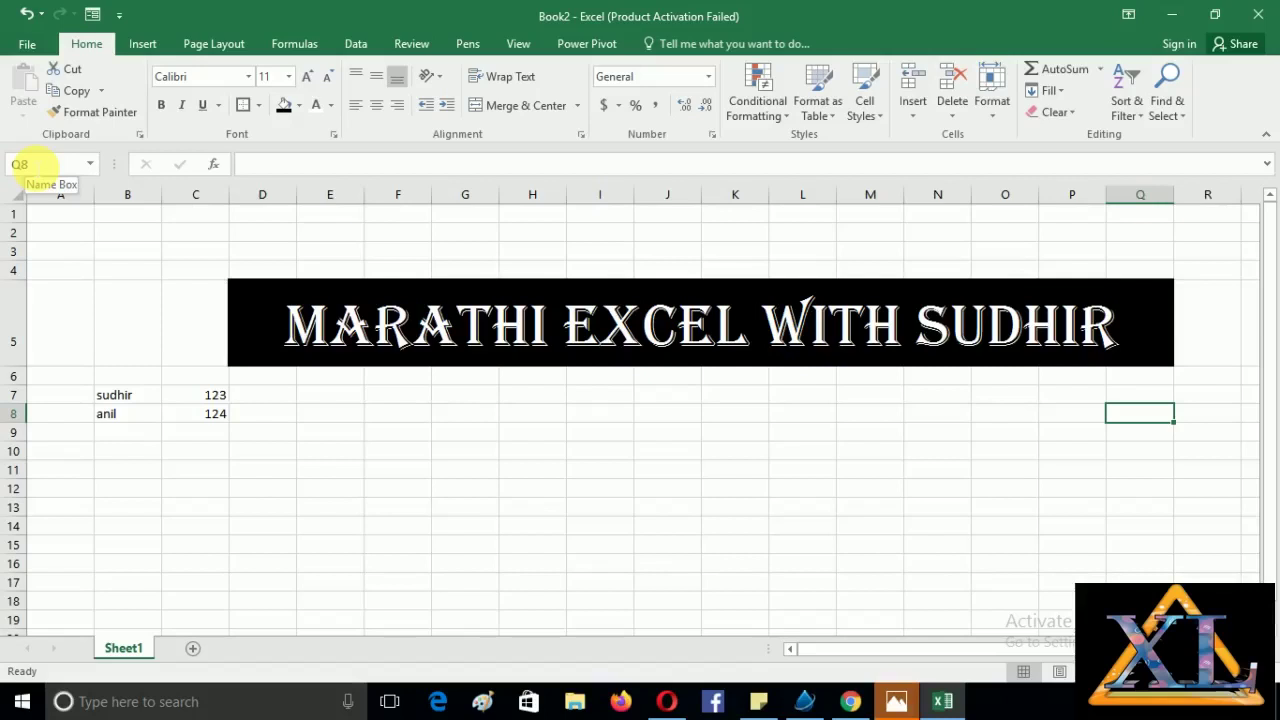
{"action": "key", "text": "ctrl+Home"}
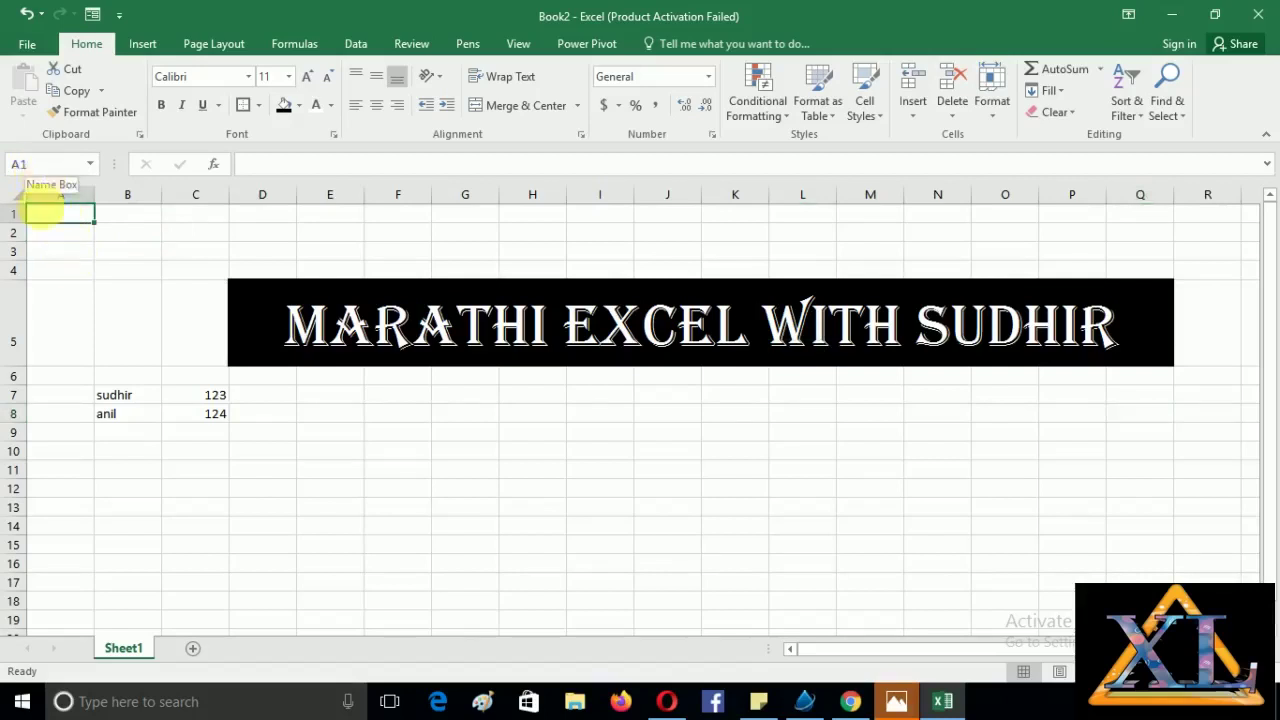
{"action": "left_click", "coordinate": [719, 527]}
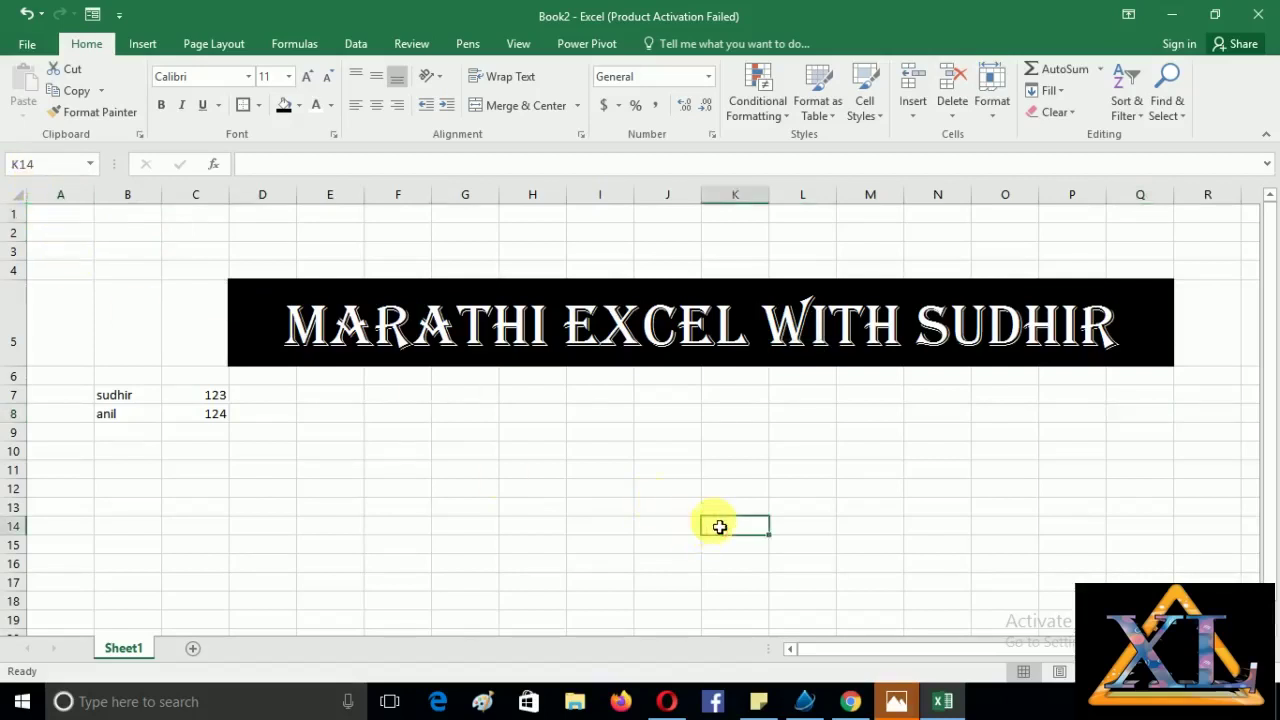
{"action": "key", "text": "ctrl+Home"}
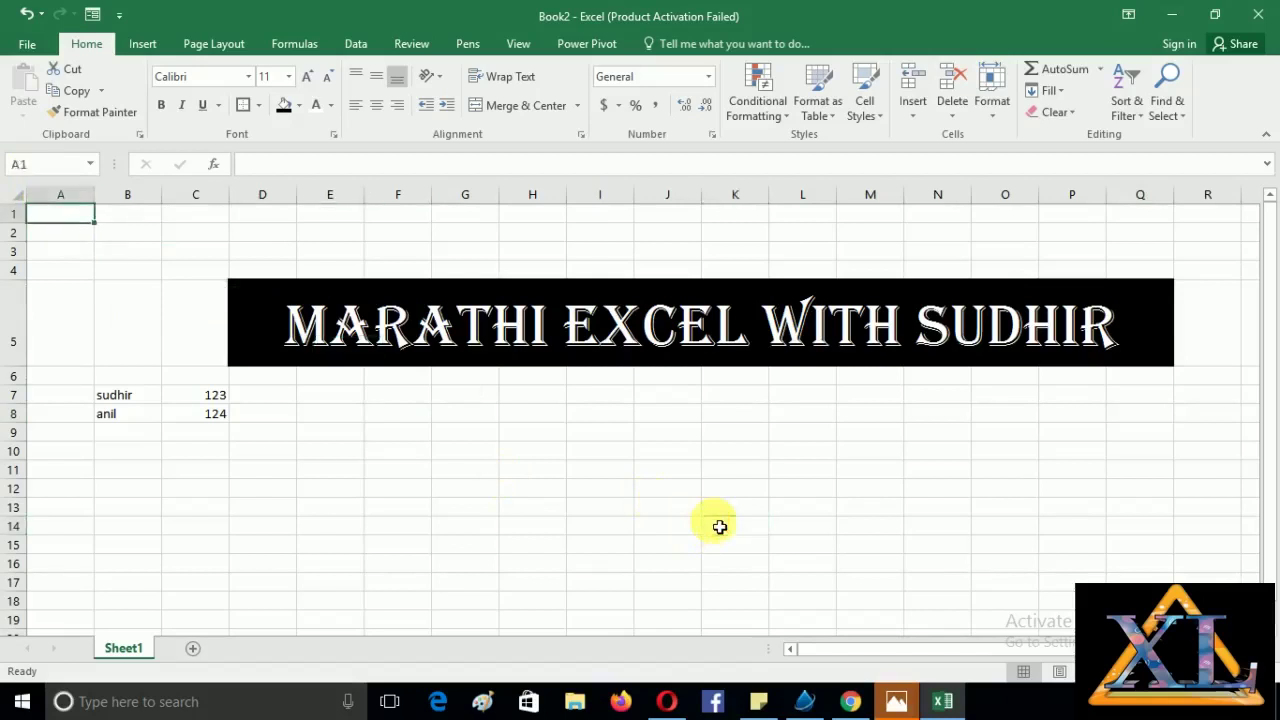
Go from cell J14 to the very last row of column J, and return to cell A1.
{"action": "left_click", "coordinate": [689, 531]}
{"action": "key", "text": "ctrl+Down"}
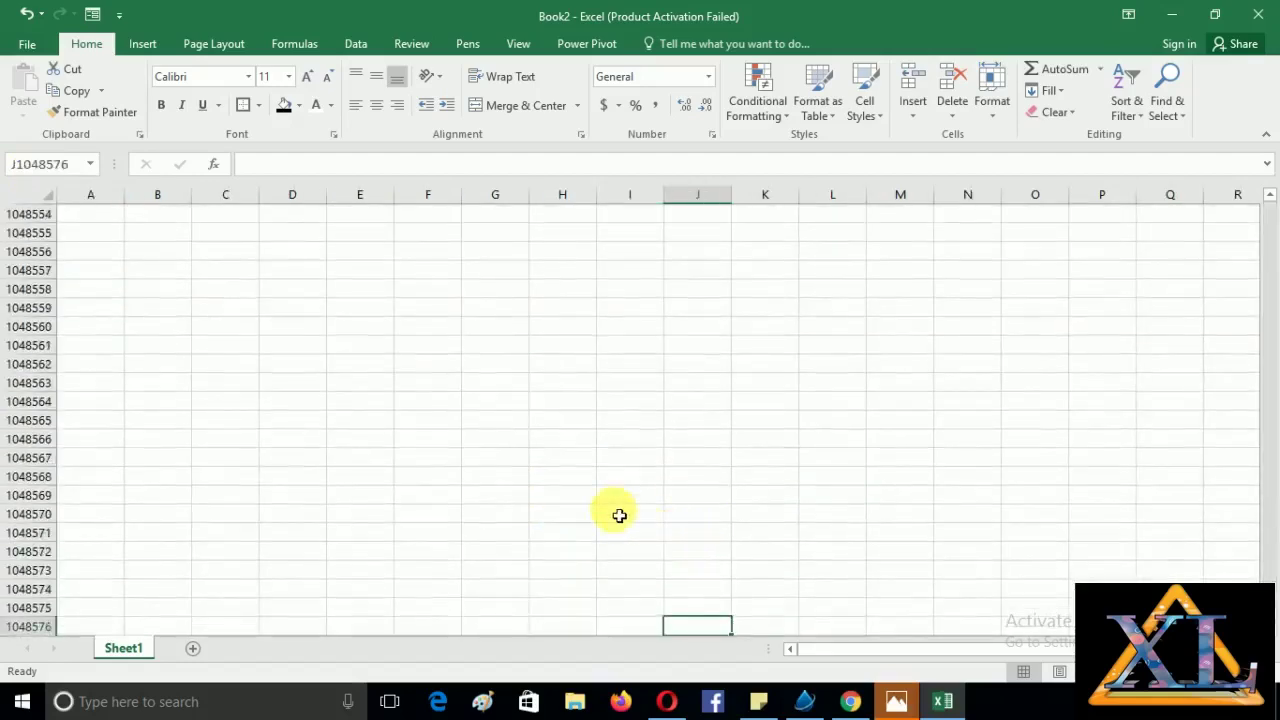
{"action": "key", "text": "ctrl+Home"}
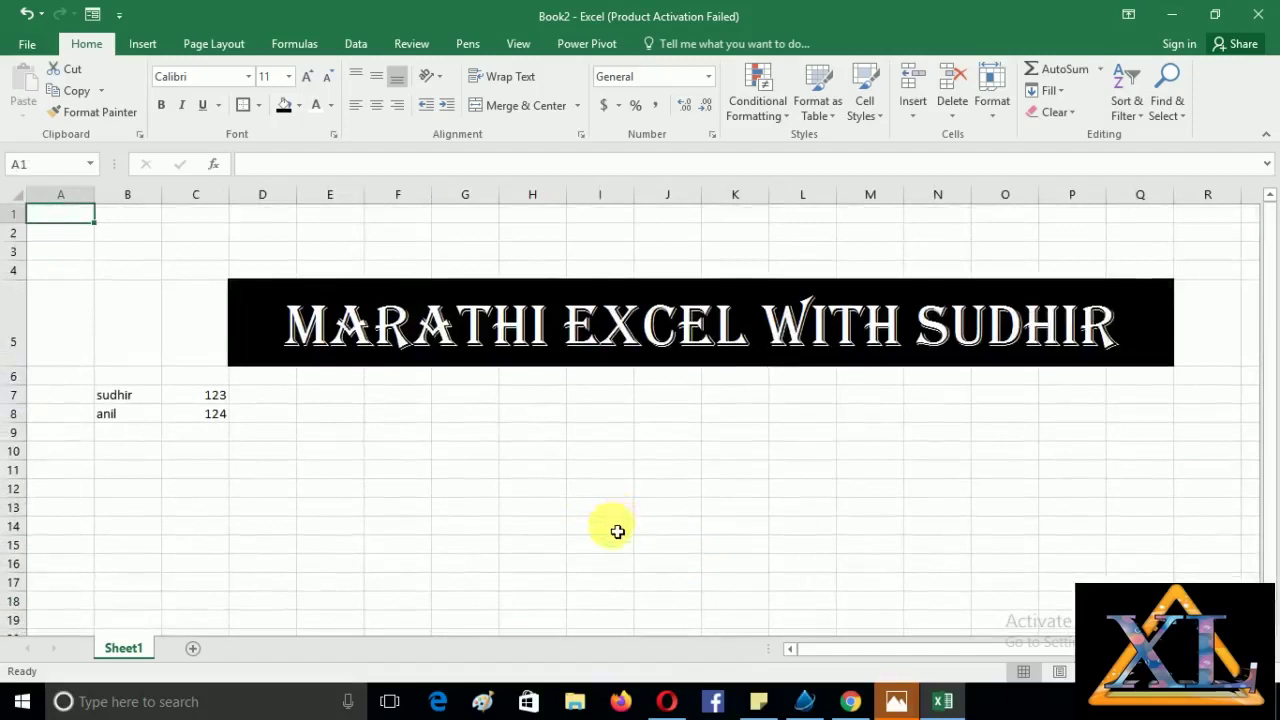
Enter sample text down cells B9 to B18: sdf, esdfcs, esdfcsz, sedfxc, sdfzx, csdzx, csdzx, csdzxc, sdzxcs and dzfxcasDzxc.
{"action": "left_click", "coordinate": [147, 431]}
{"action": "type", "text": "sdf"}
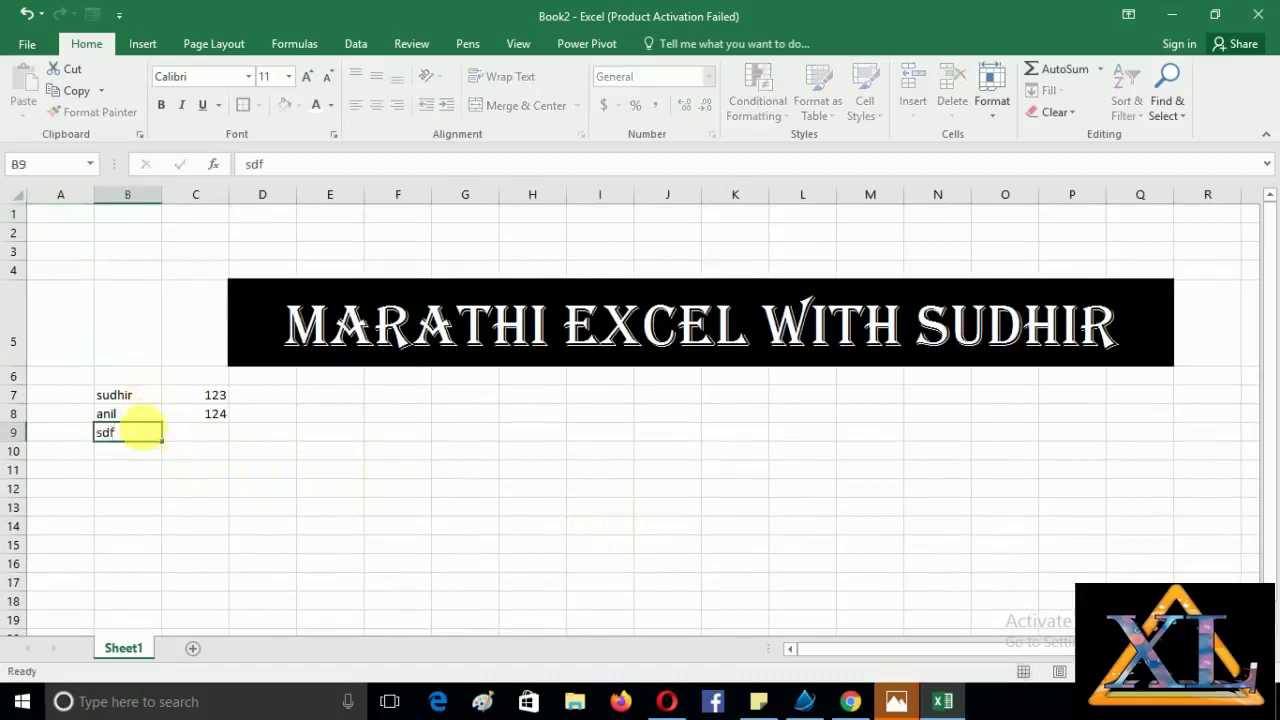
{"action": "key", "text": "Return"}
{"action": "type", "text": "esdfcs"}
{"action": "key", "text": "Return"}
{"action": "type", "text": "esdf"}
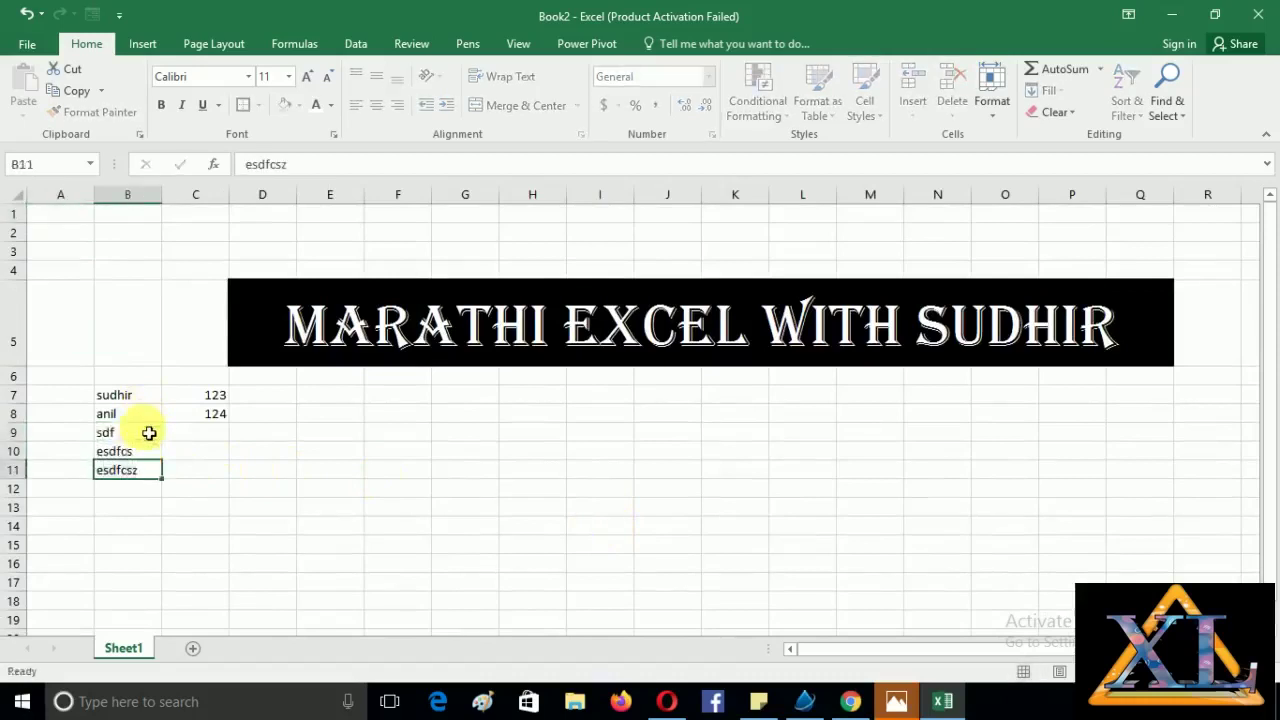
{"action": "key", "text": "Return"}
{"action": "type", "text": "sedfxc"}
{"action": "key", "text": "Return"}
{"action": "type", "text": "sdf"}
{"action": "type", "text": "csdzx"}
{"action": "key", "text": "Return"}
{"action": "type", "text": "csdzxc"}
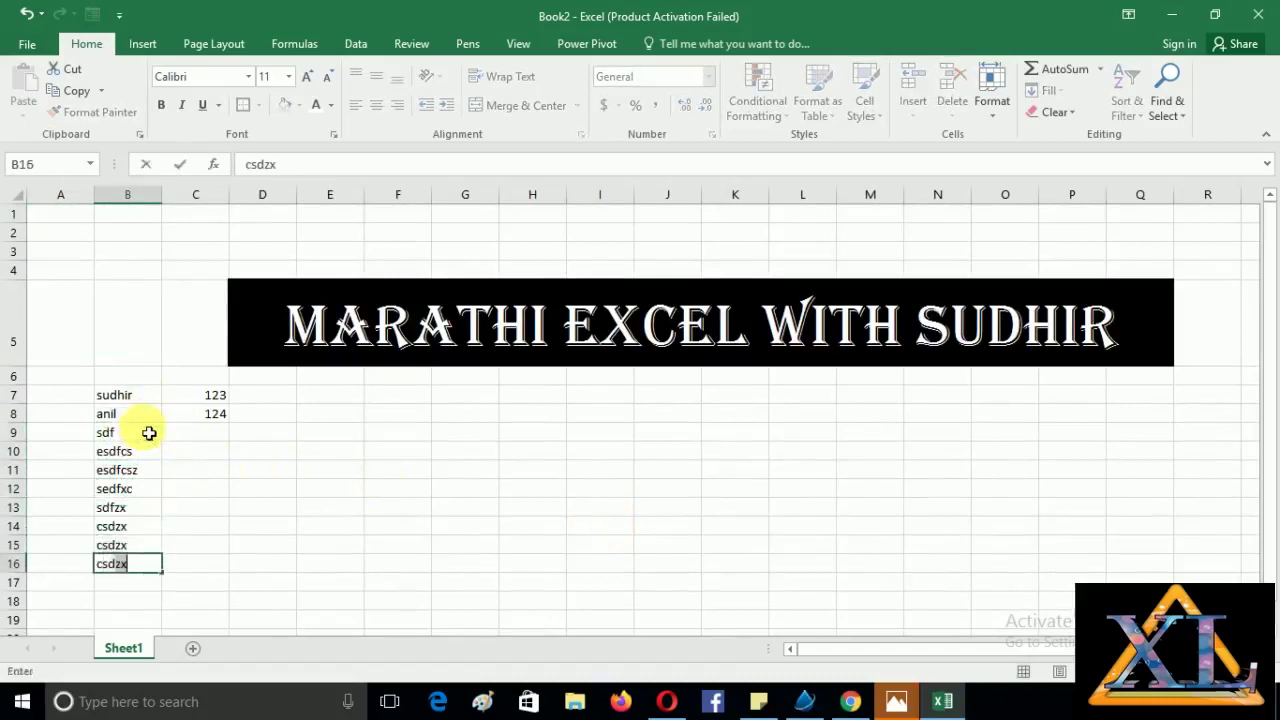
{"action": "key", "text": "Return"}
{"action": "type", "text": "sdzxcs"}
{"action": "key", "text": "Return"}
{"action": "type", "text": "dzfxcasDzxc"}
{"action": "key", "text": "Return"}
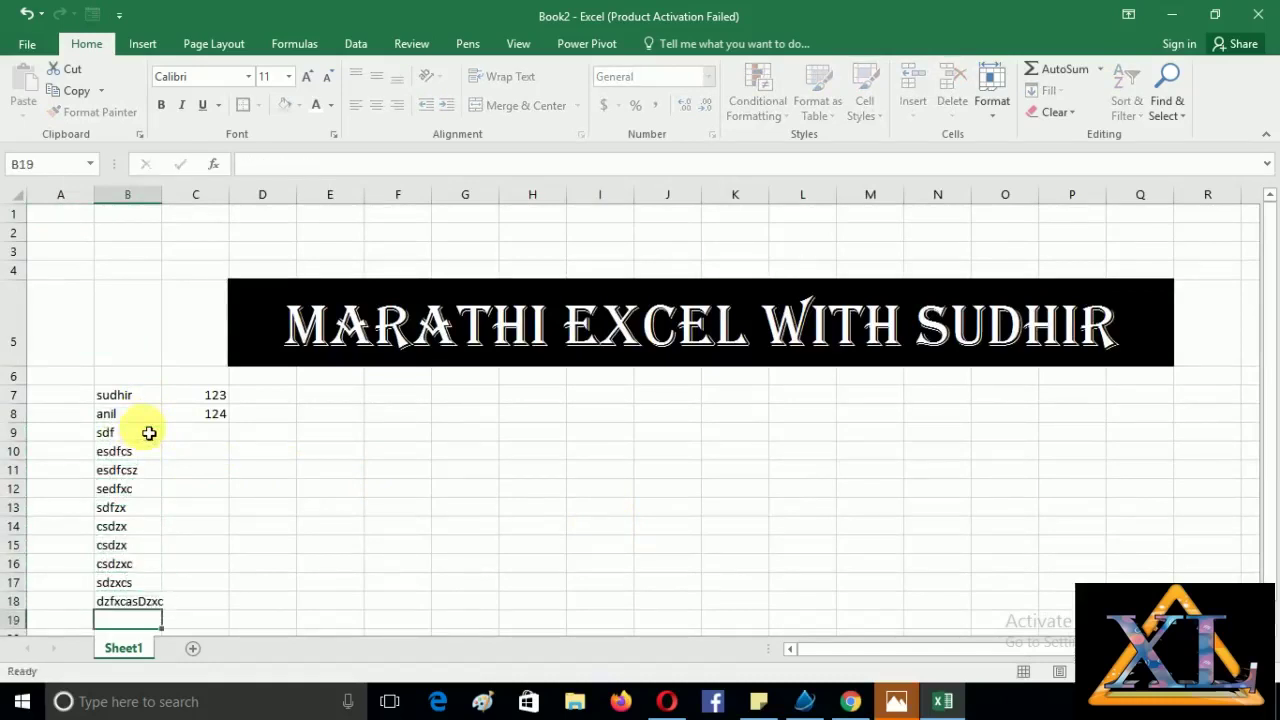
Go from cell B7 to the last filled cell of the column B list and back to its first.
{"action": "left_click", "coordinate": [135, 399]}
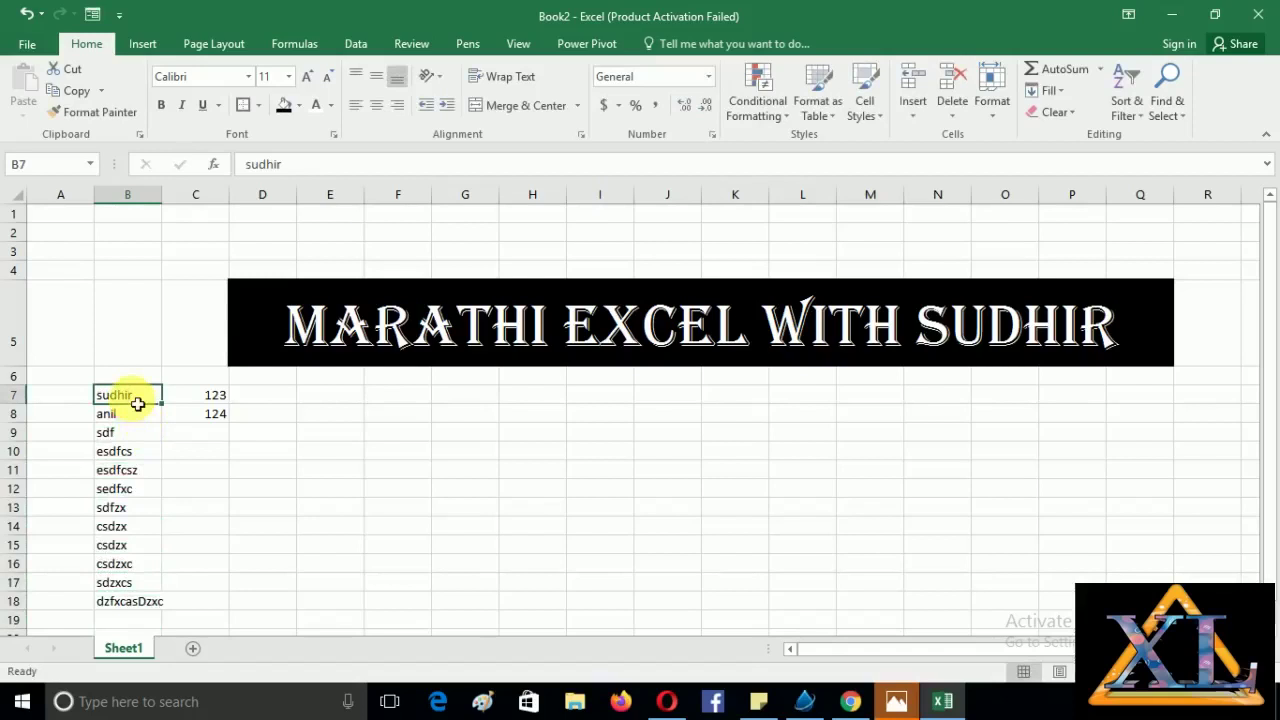
{"action": "key", "text": "ctrl+Down"}
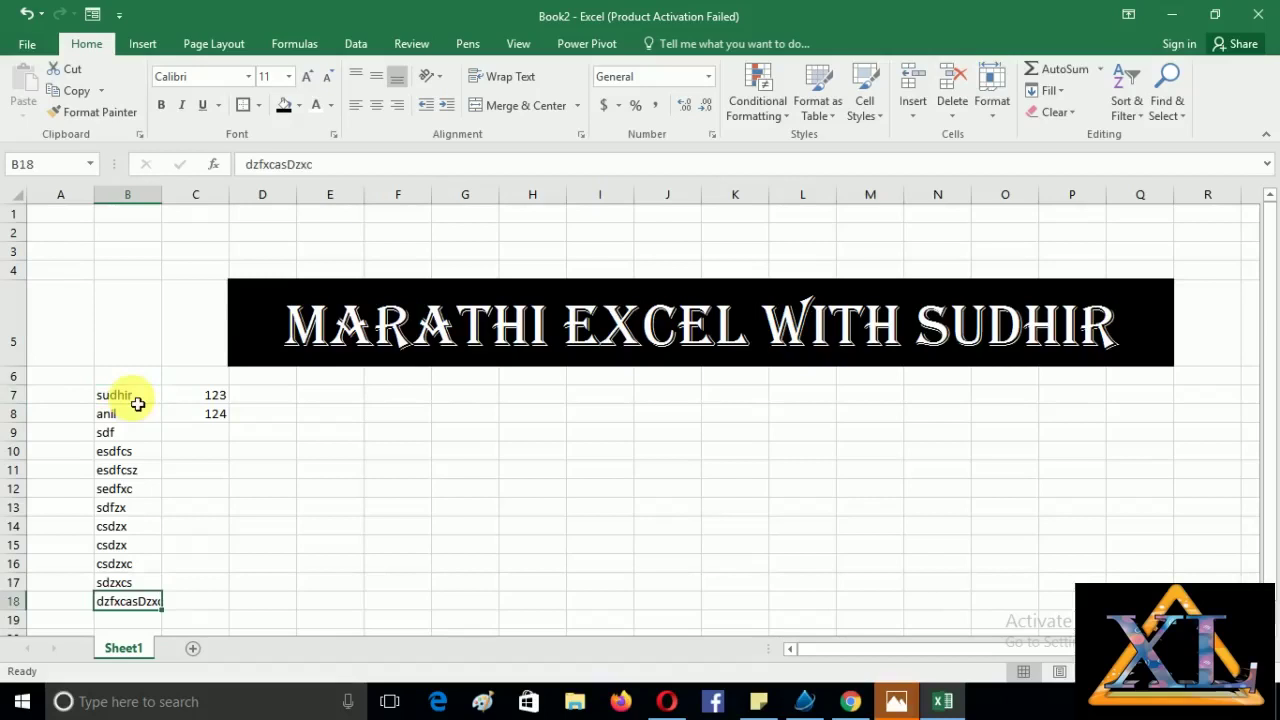
{"action": "key", "text": "ctrl+Up"}
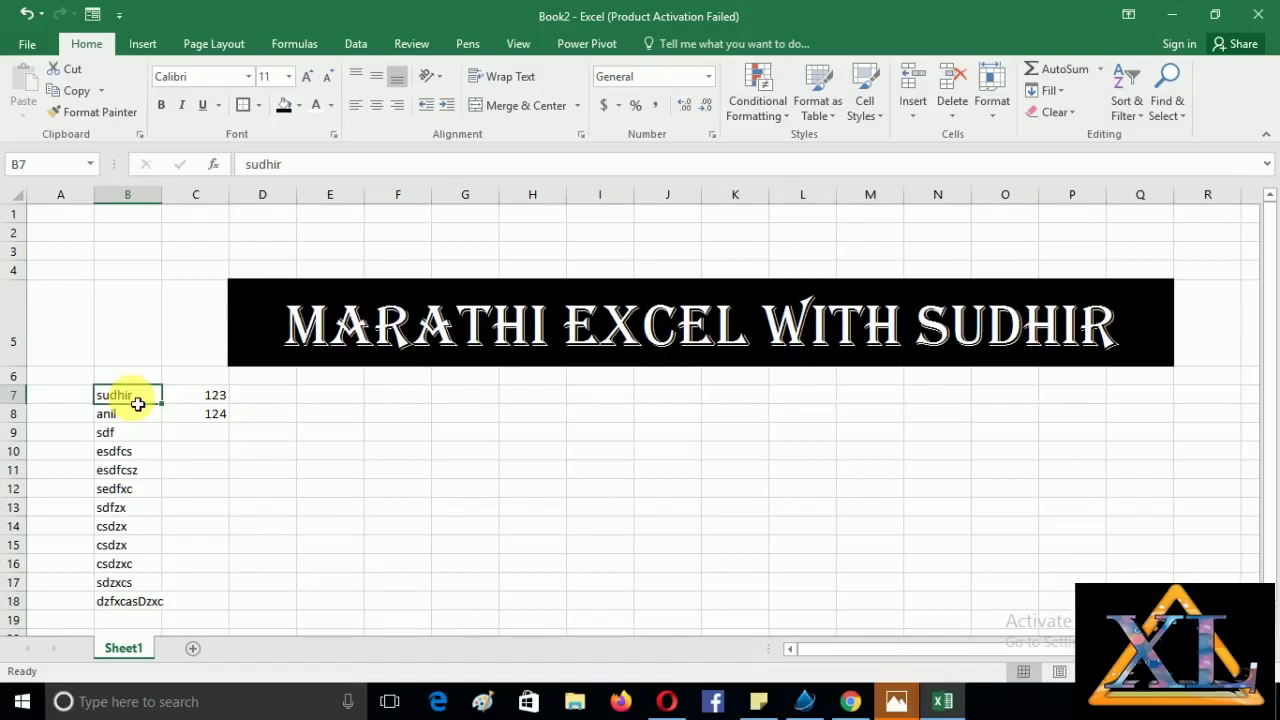
Continue row 7 with the values 1654 in D7, 56 in E7 and 613 in F7.
{"action": "left_click", "coordinate": [293, 404]}
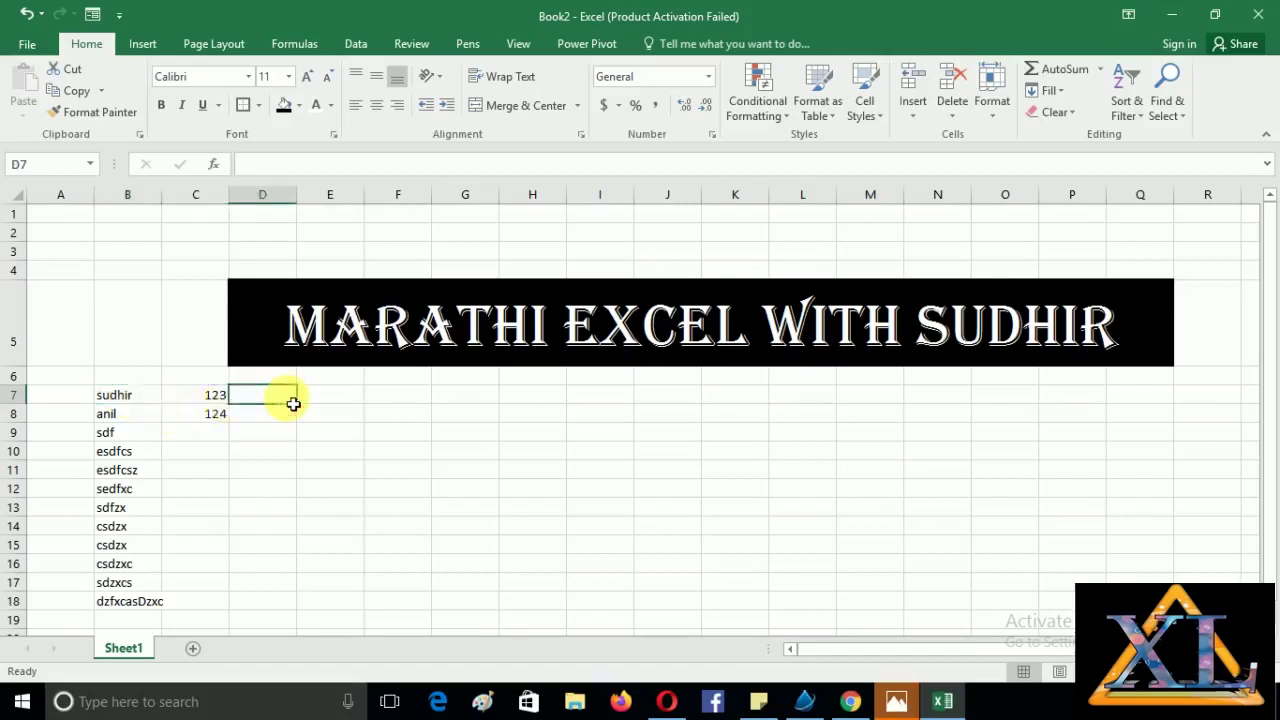
{"action": "type", "text": "1654"}
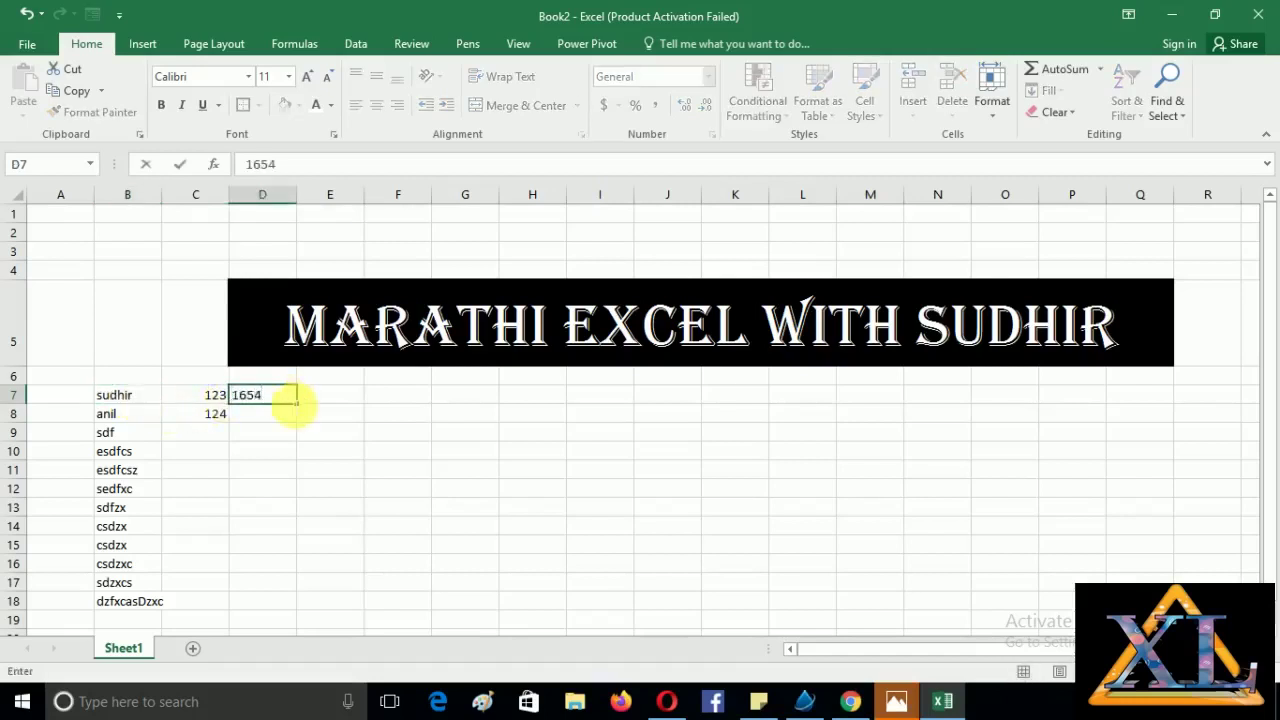
{"action": "key", "text": "Tab"}
{"action": "type", "text": "56"}
{"action": "key", "text": "Tab"}
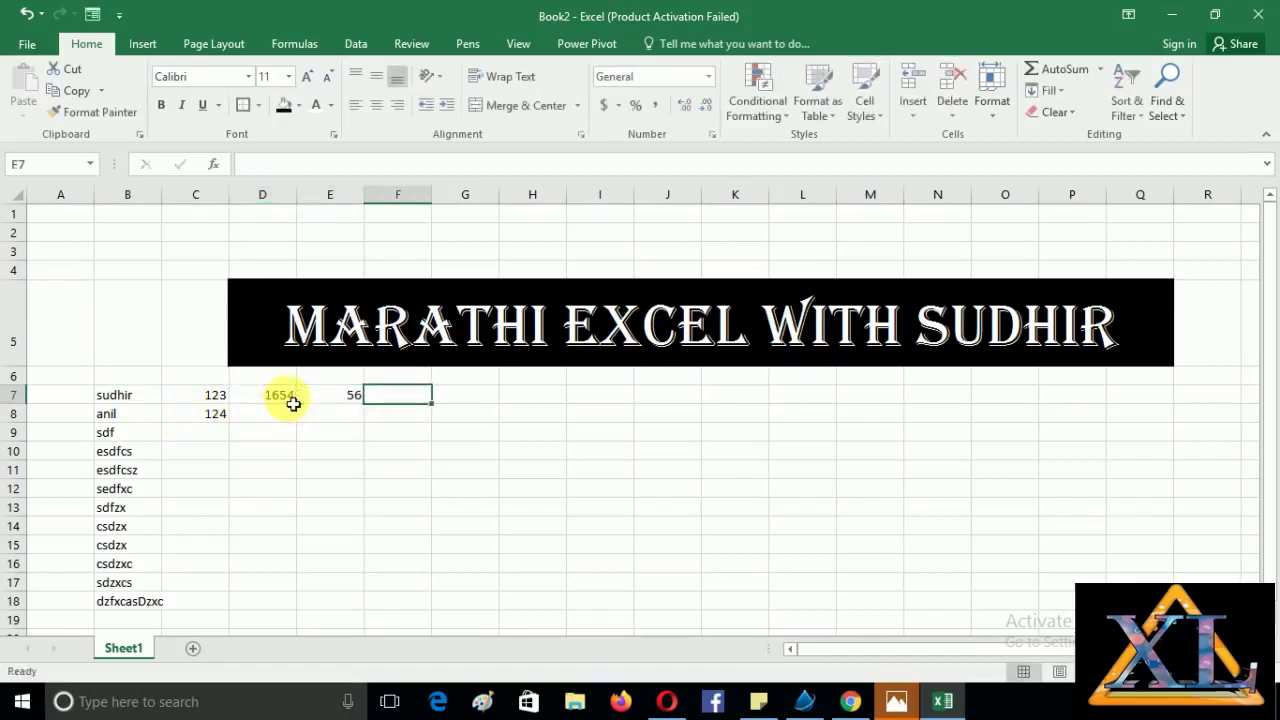
{"action": "type", "text": "613"}
{"action": "left_click", "coordinate": [200, 468]}
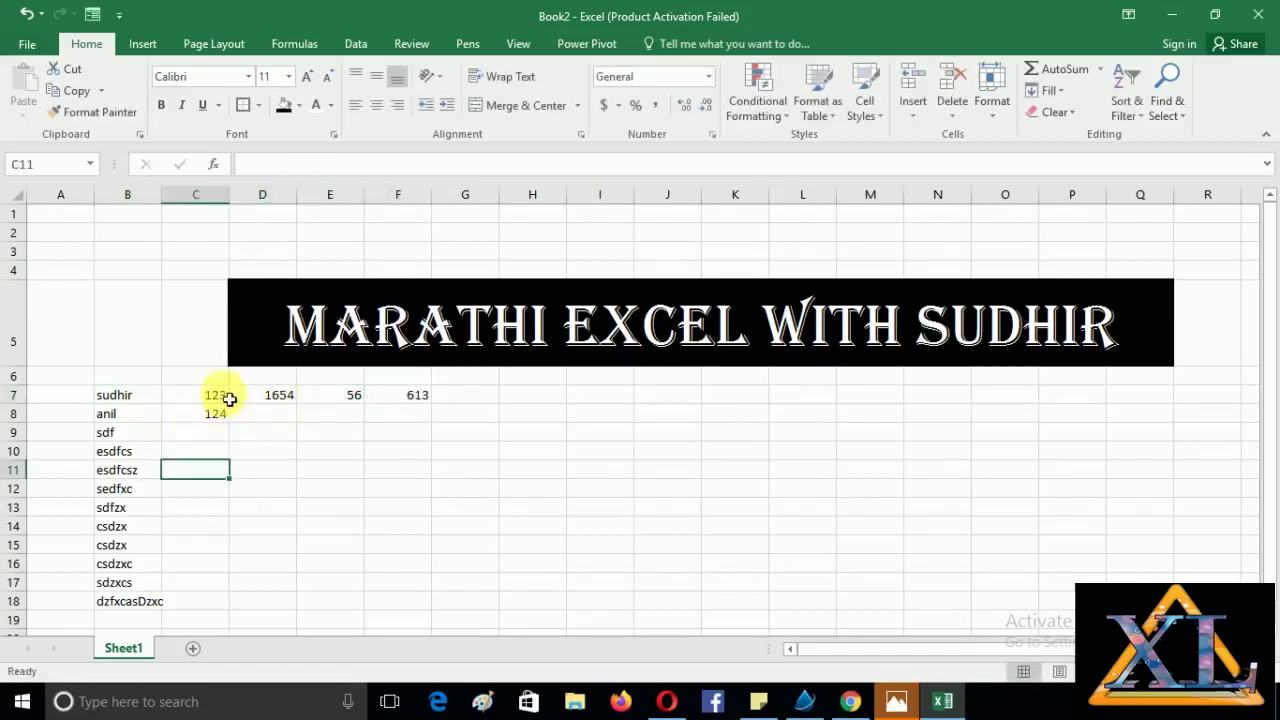
Copy the row 7 values in C7:F7 and paste them down into C8:F18.
{"action": "left_click_drag", "start_coordinate": [223, 397], "coordinate": [398, 401]}
{"action": "key", "text": "ctrl+c"}
{"action": "left_click_drag", "start_coordinate": [220, 418], "coordinate": [400, 597]}
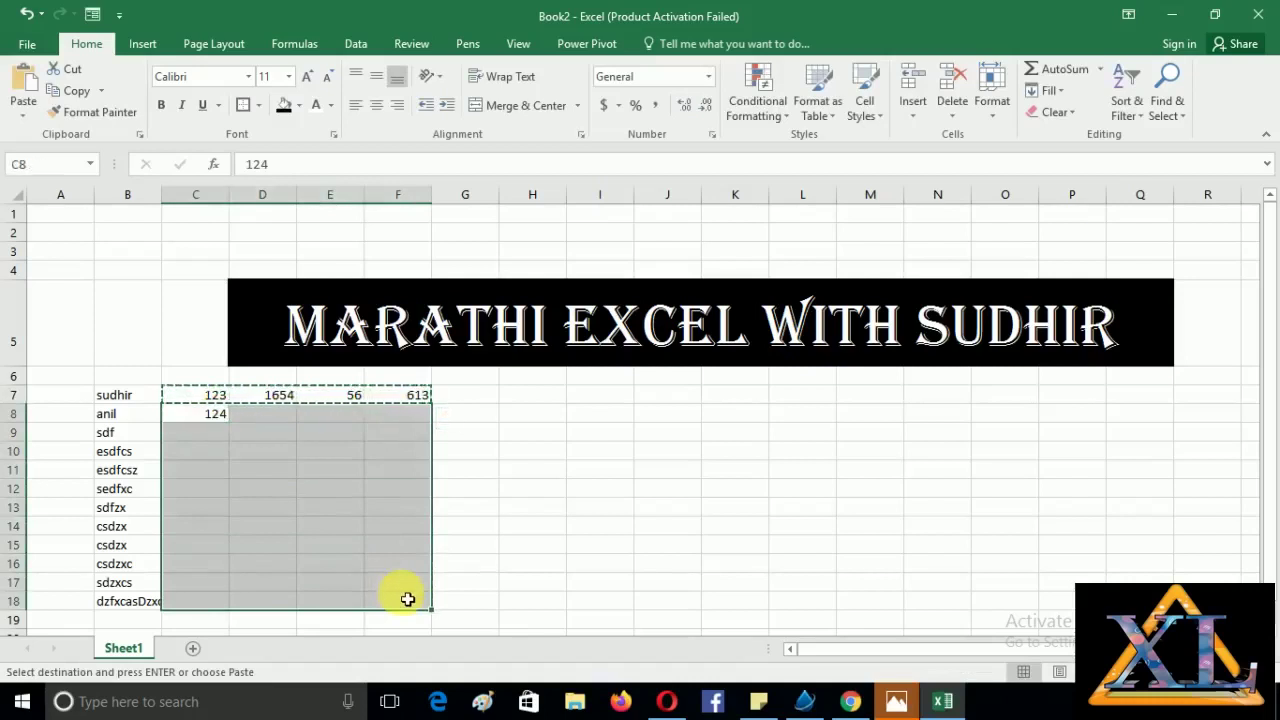
{"action": "key", "text": "ctrl+v"}
{"action": "left_click", "coordinate": [595, 516]}
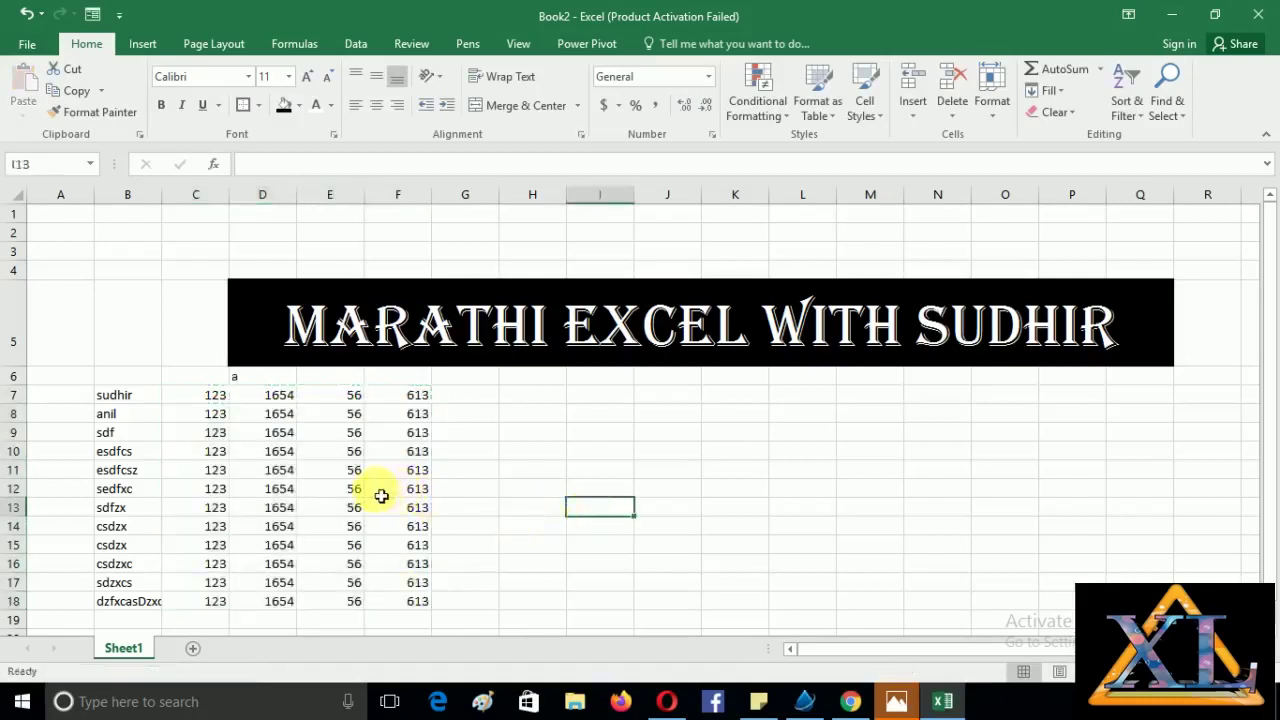
{"action": "left_click_drag", "start_coordinate": [220, 398], "coordinate": [411, 598]}
{"action": "left_click", "coordinate": [510, 490]}
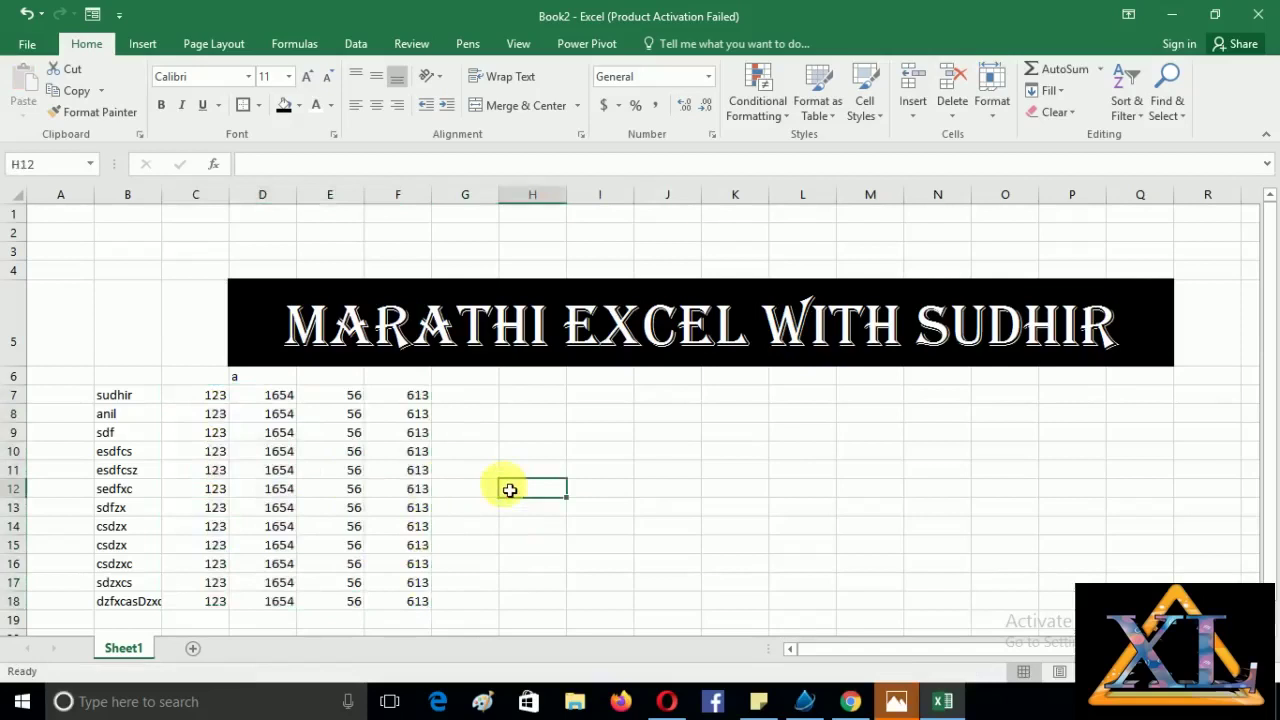
{"action": "left_click", "coordinate": [356, 509]}
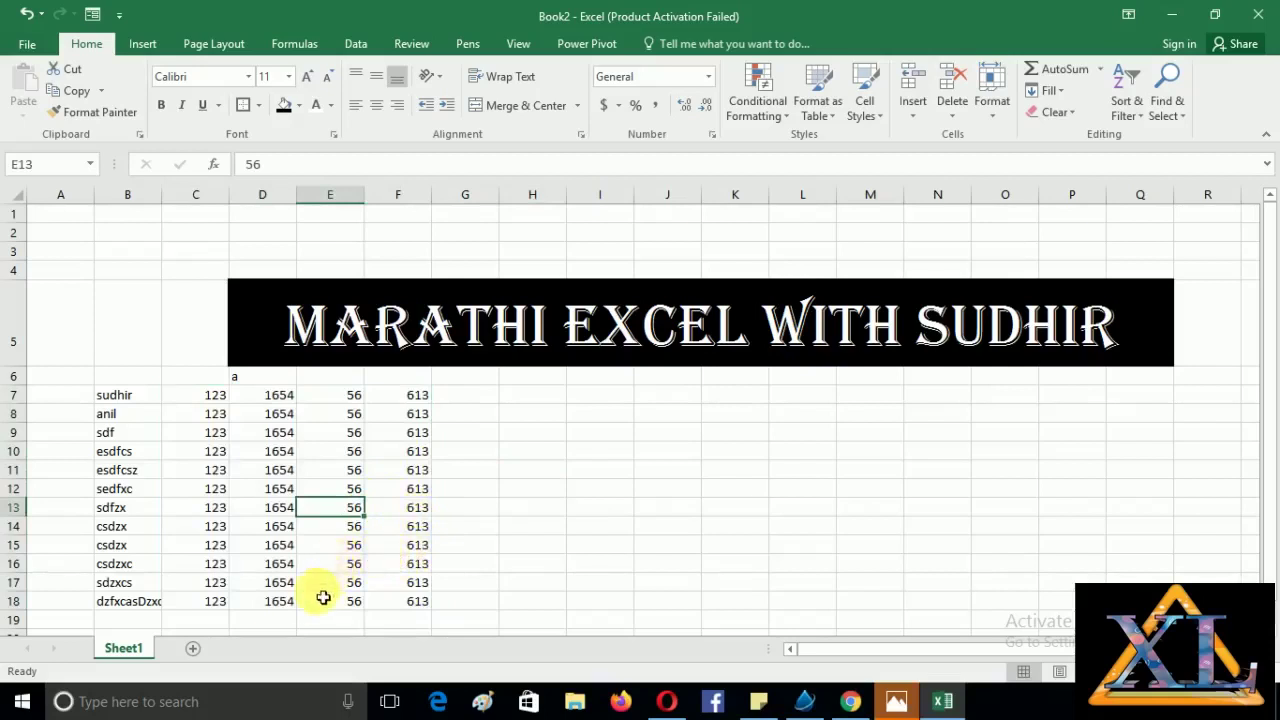
{"action": "left_click", "coordinate": [292, 604]}
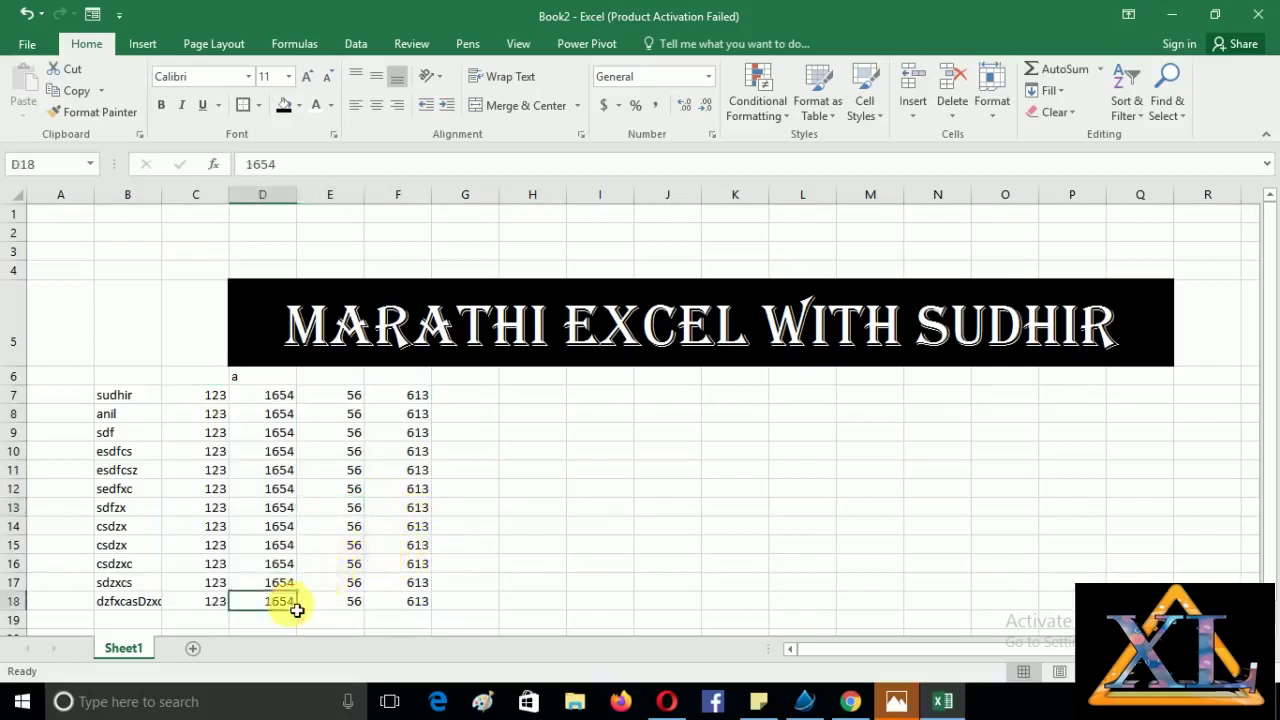
Move one cell at a time along row 10 from B10 to F10.
{"action": "left_click", "coordinate": [123, 451]}
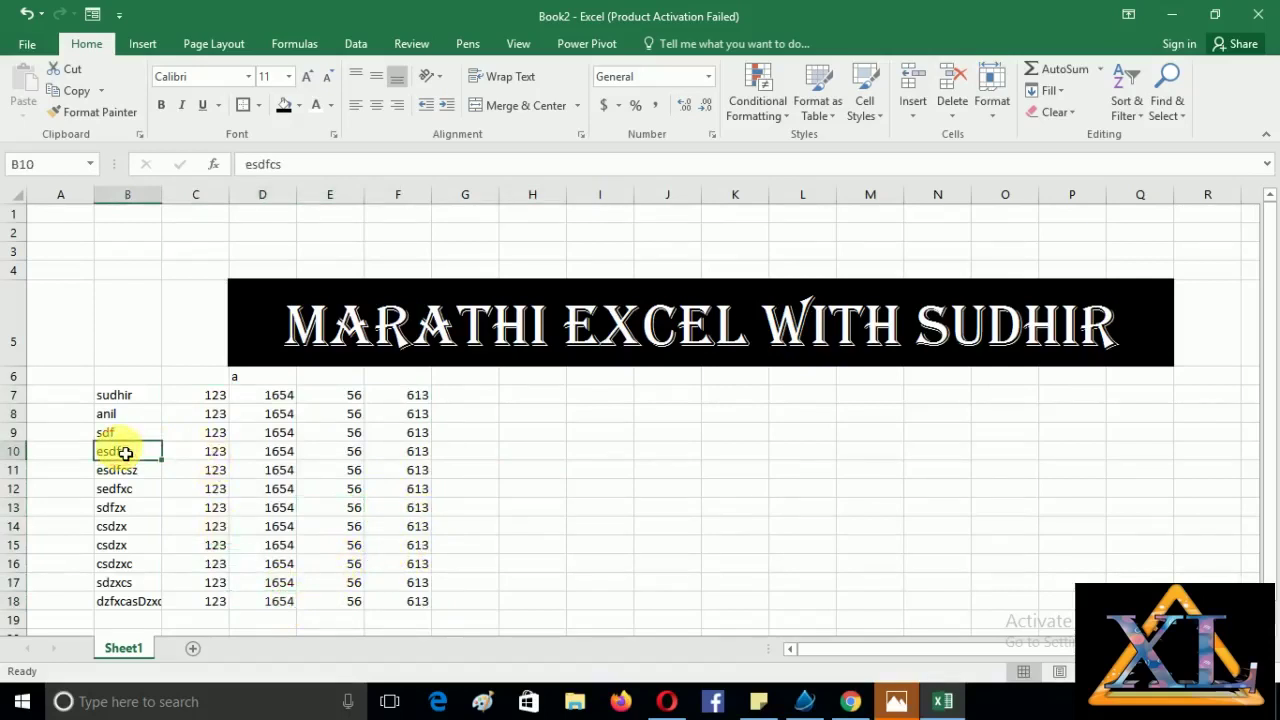
{"action": "key", "text": "Right"}
{"action": "key", "text": "Right"}
{"action": "key", "text": "Right"}
{"action": "key", "text": "Right"}
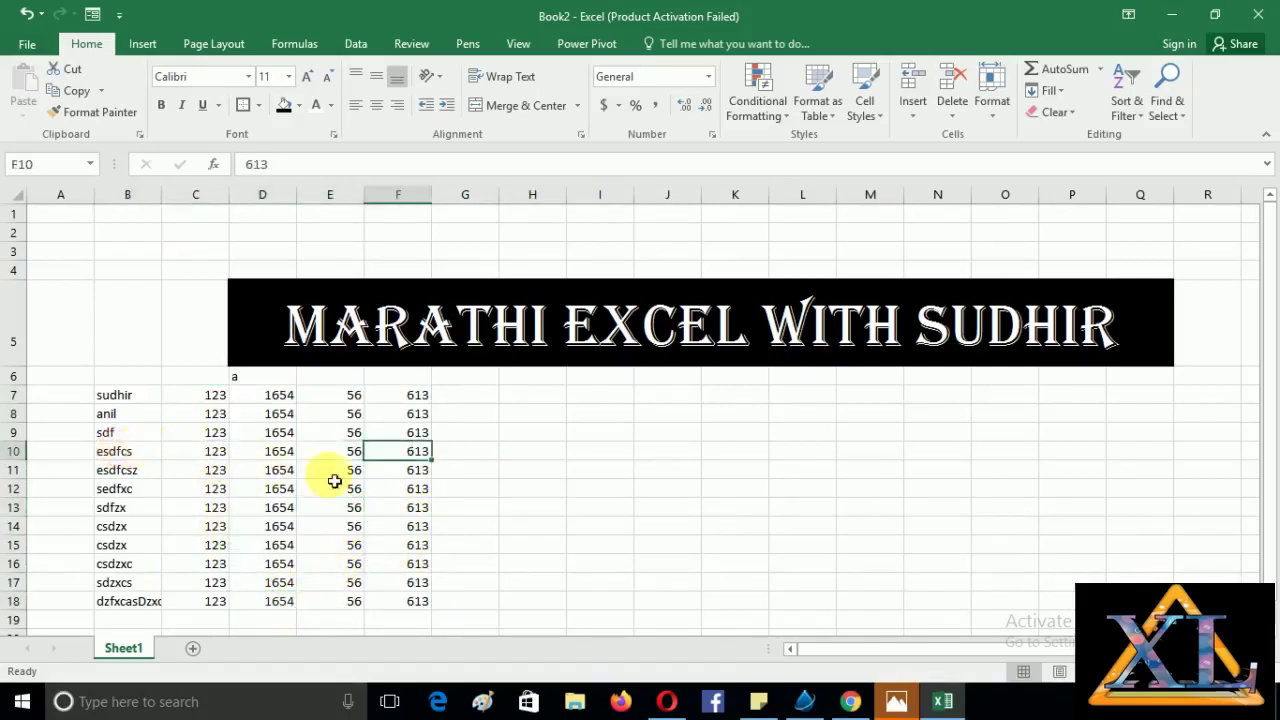
Jump from F18 to the top filled cell of column F, and from C18 to the top filled cell of column C.
{"action": "left_click", "coordinate": [419, 602]}
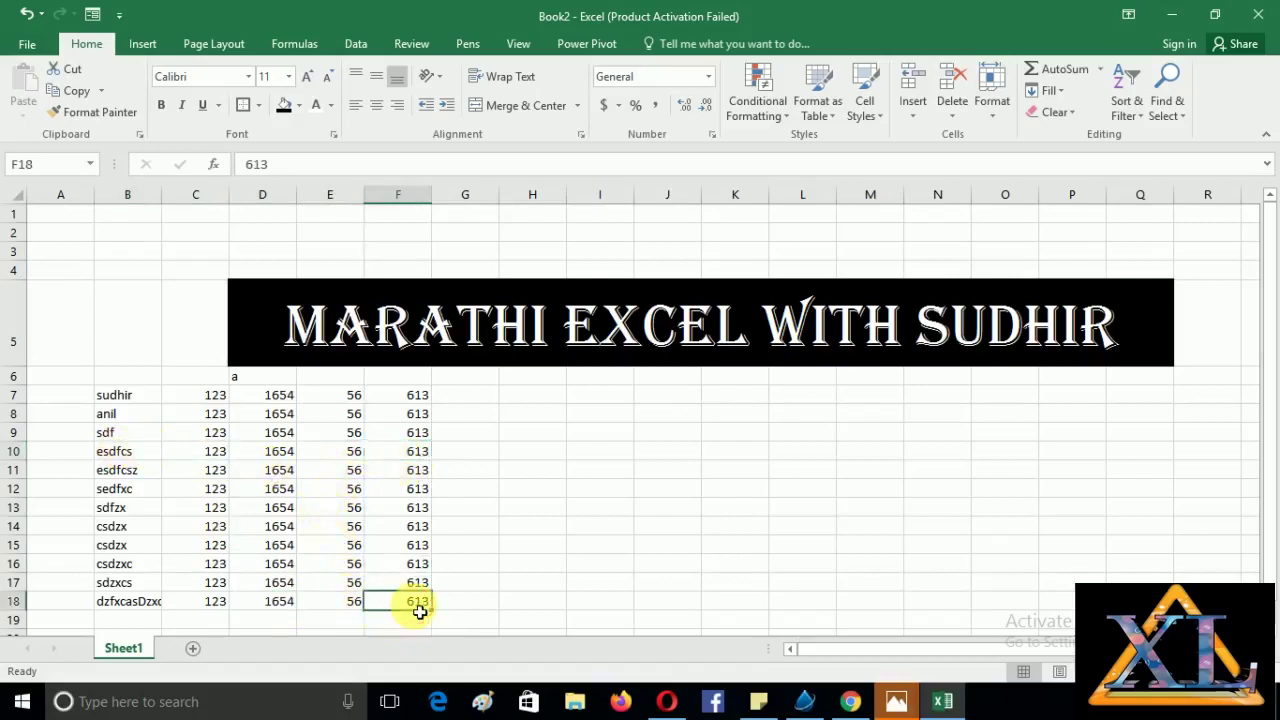
{"action": "key", "text": "ctrl+Up"}
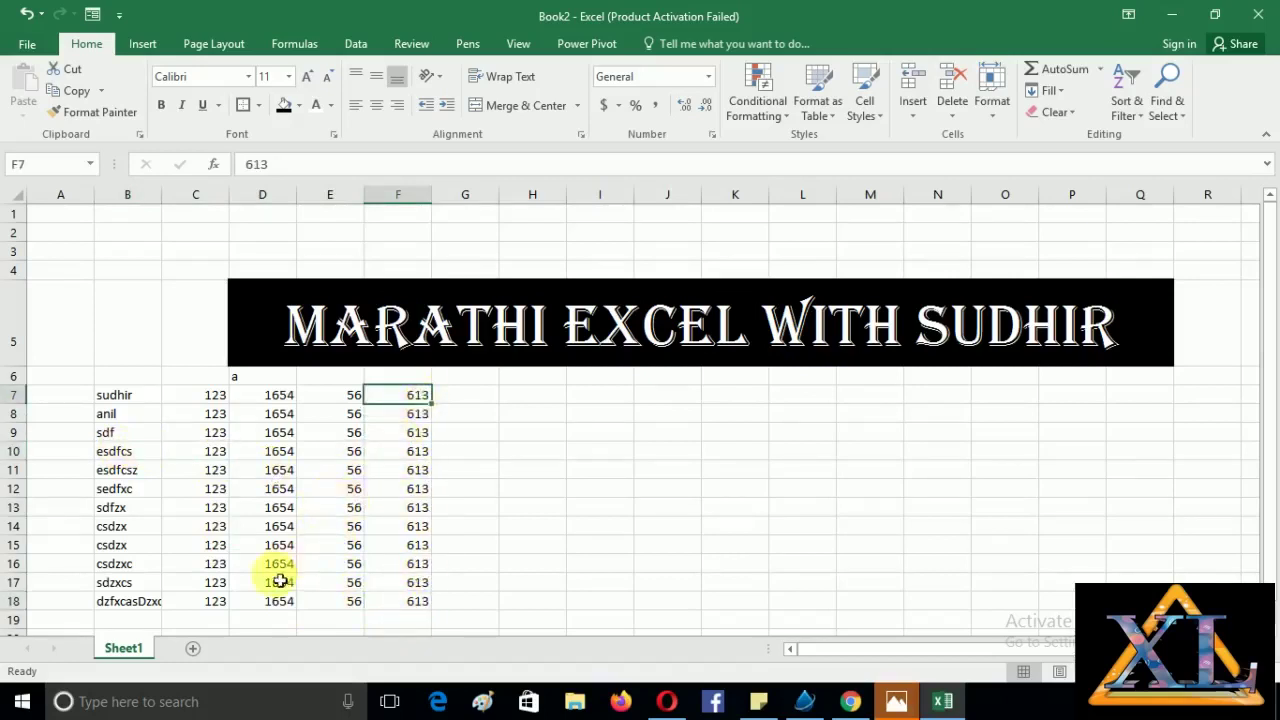
{"action": "left_click", "coordinate": [220, 600]}
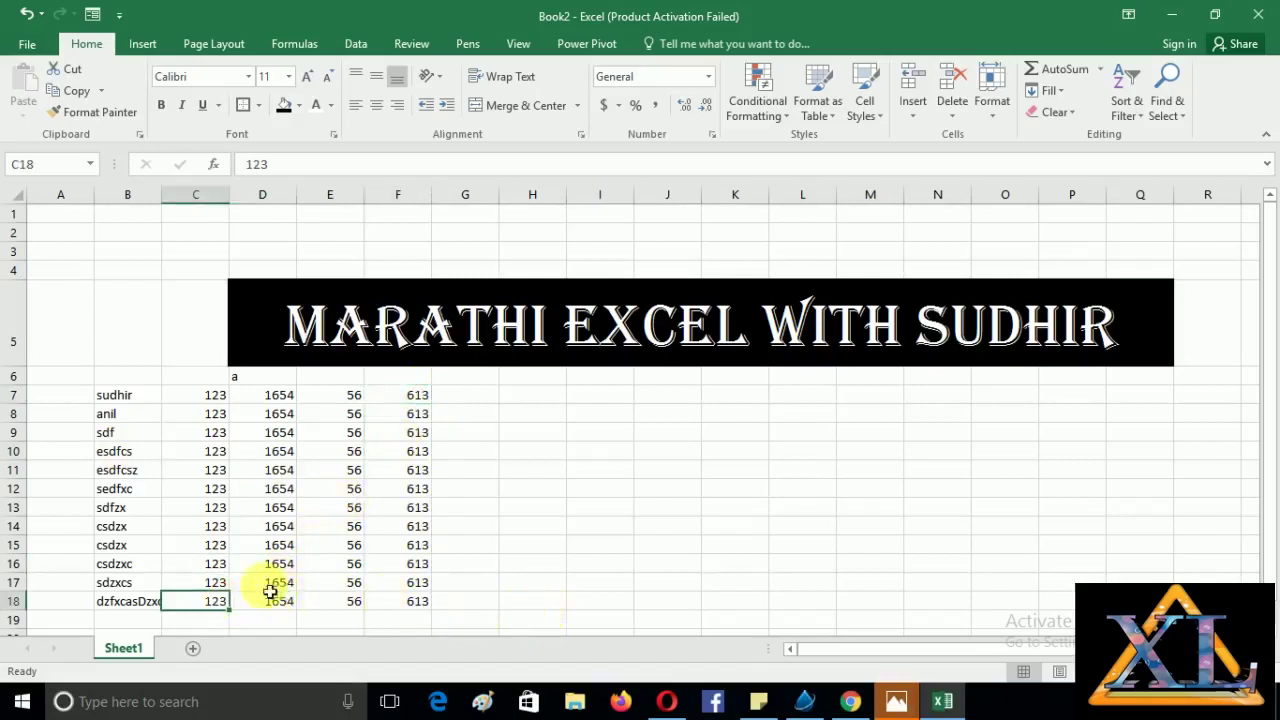
{"action": "key", "text": "ctrl+Up"}
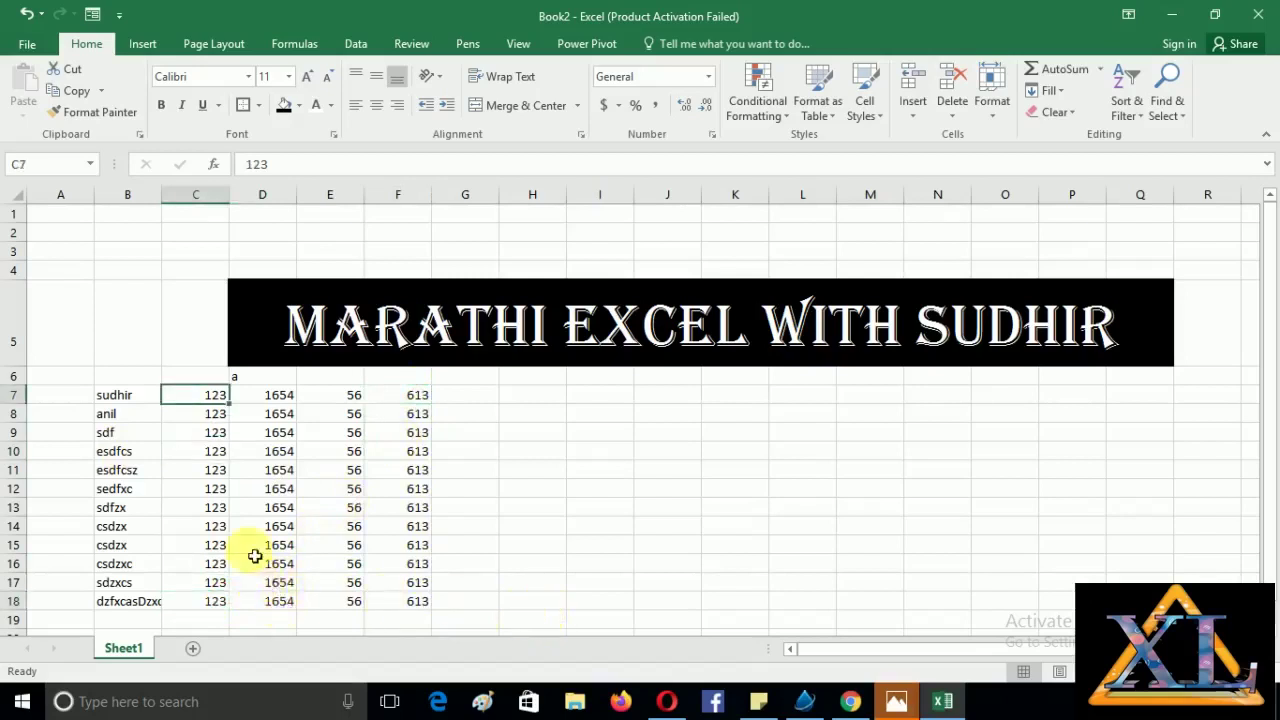
Jump from F11 to the first filled cell of row 11, and from empty cell I18 to the top of column I.
{"action": "left_click", "coordinate": [133, 472]}
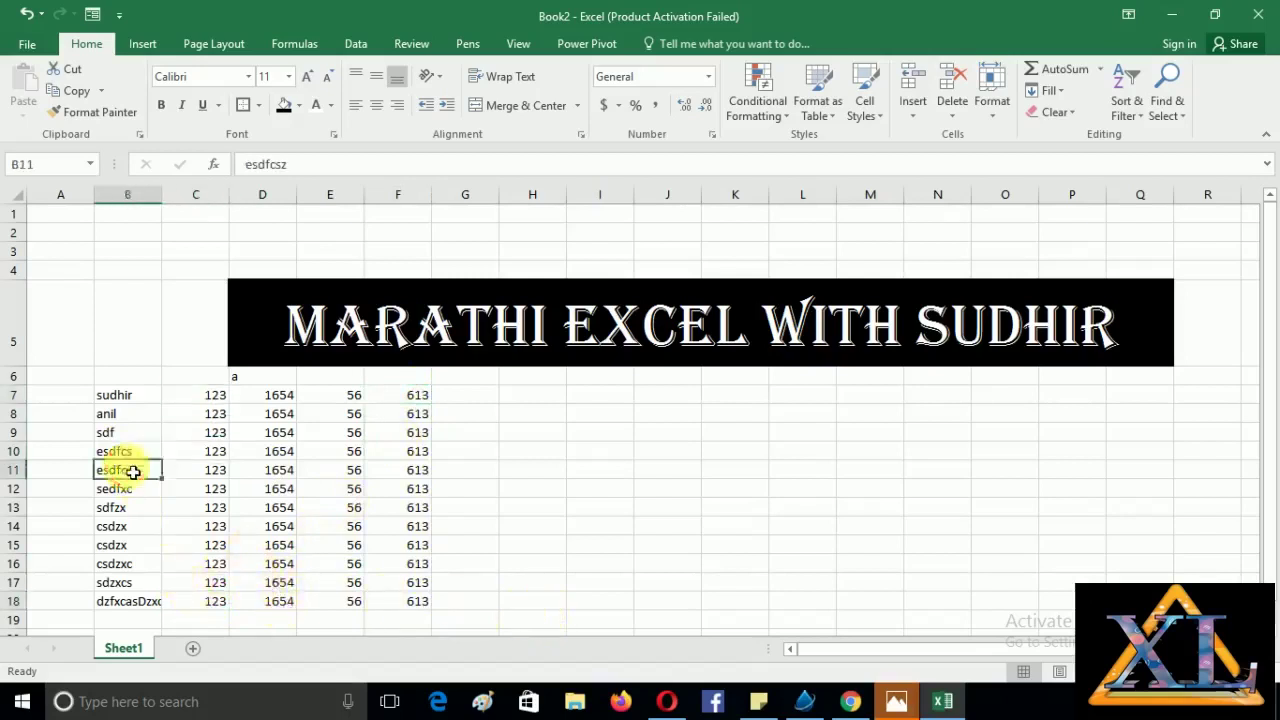
{"action": "left_click", "coordinate": [451, 489]}
{"action": "left_click", "coordinate": [418, 474]}
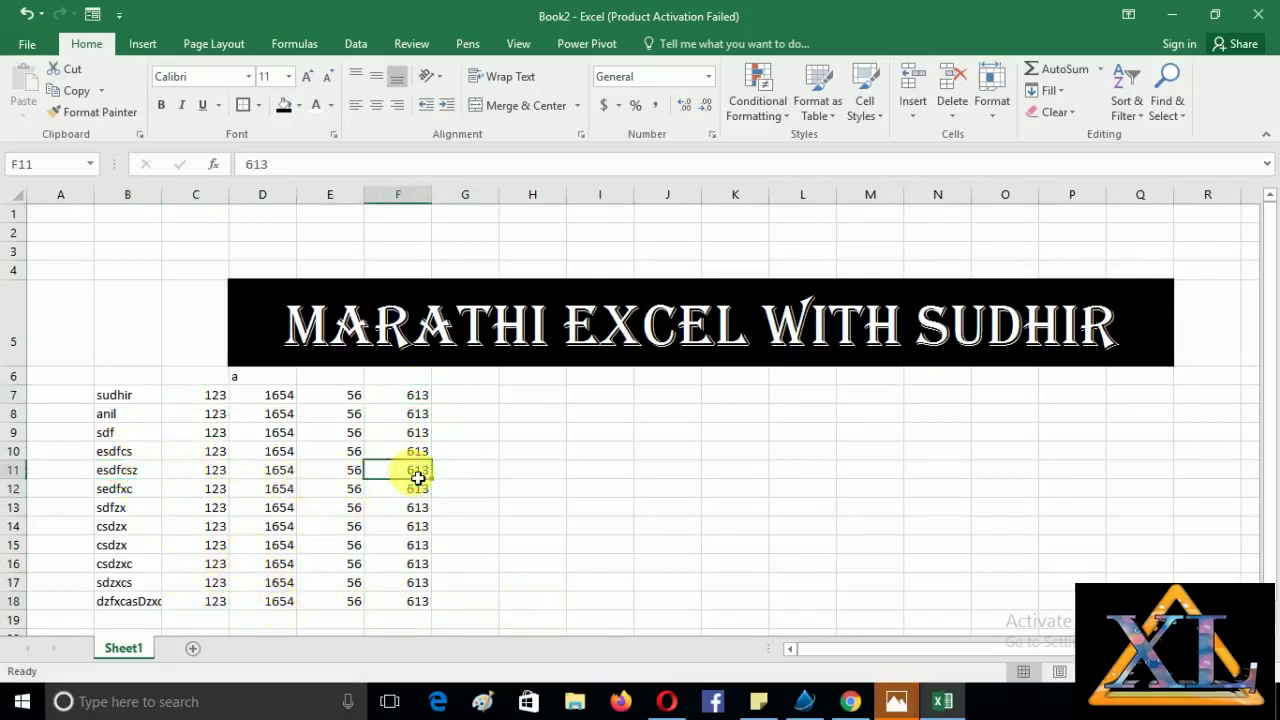
{"action": "key", "text": "ctrl+Left"}
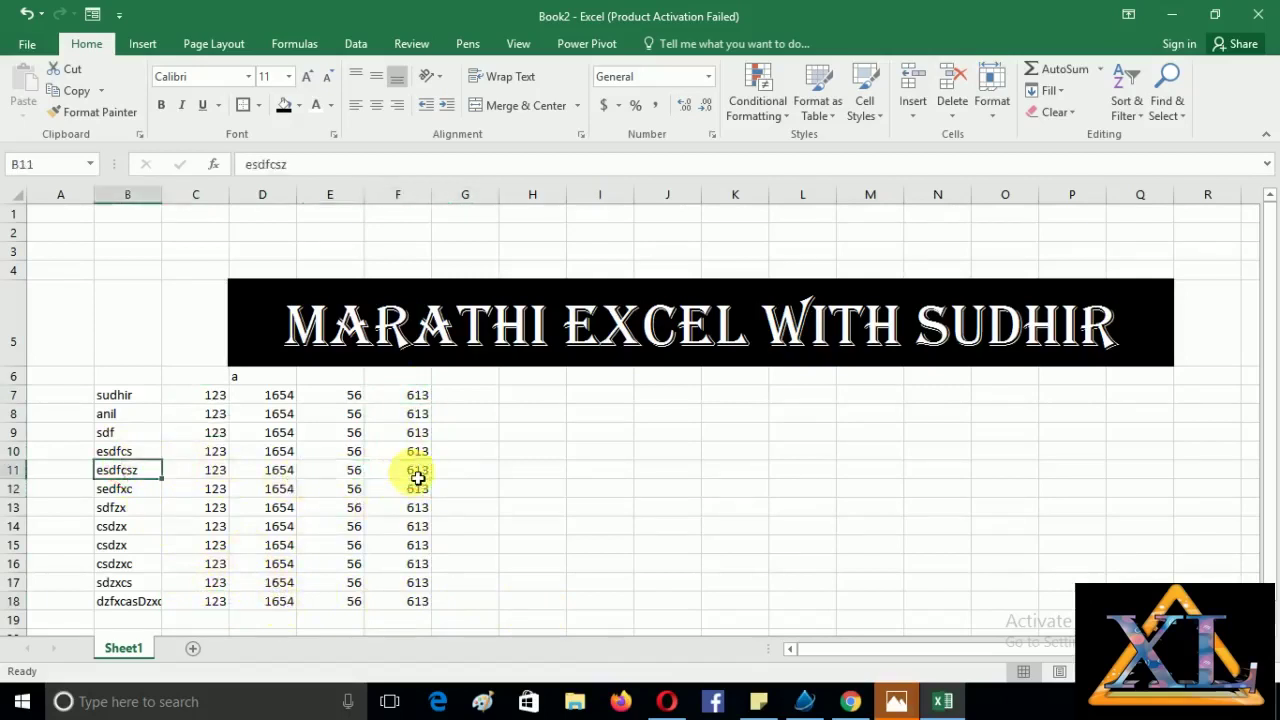
{"action": "left_click", "coordinate": [599, 600]}
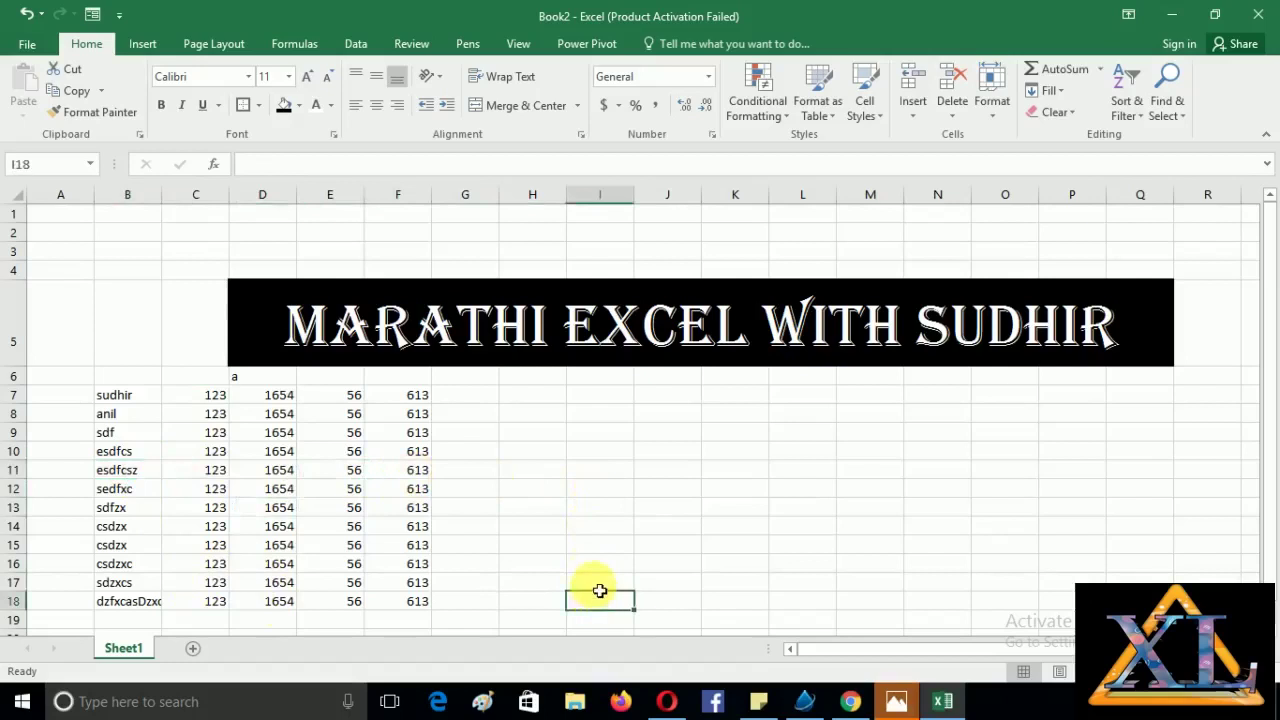
{"action": "key", "text": "ctrl+Up"}
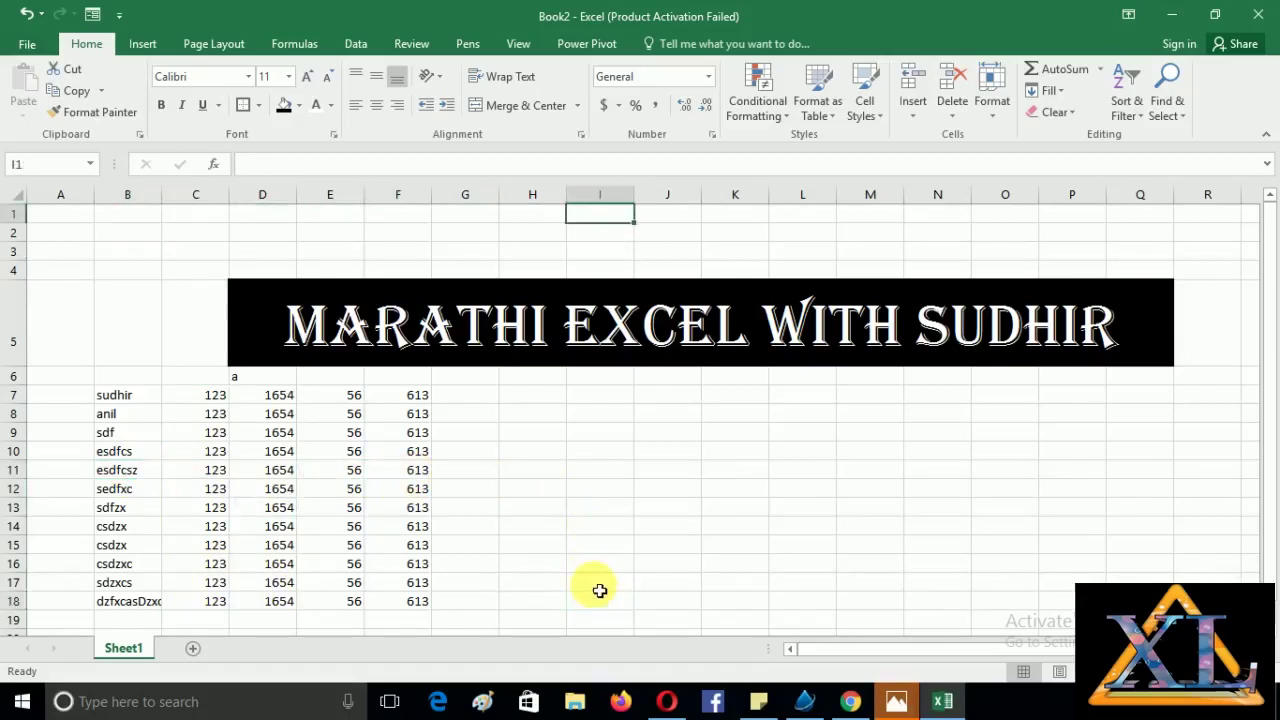
{"action": "left_click", "coordinate": [414, 323]}
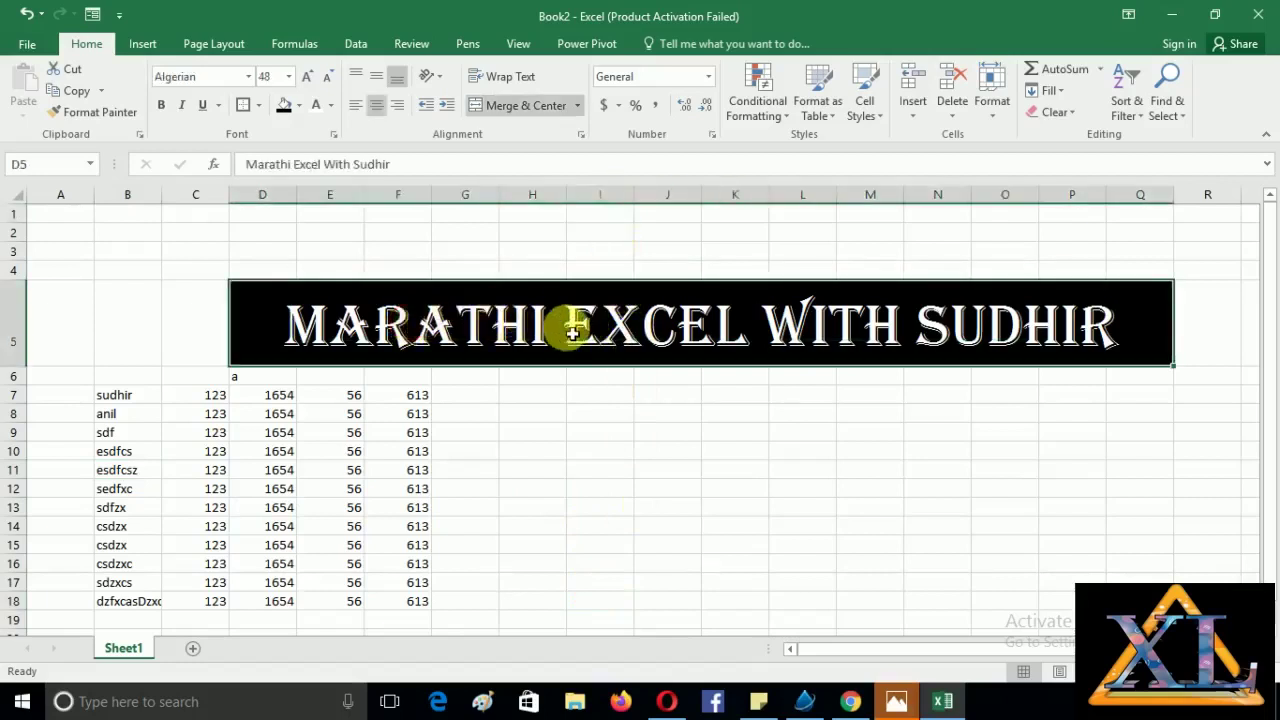
{"action": "left_click", "coordinate": [728, 434]}
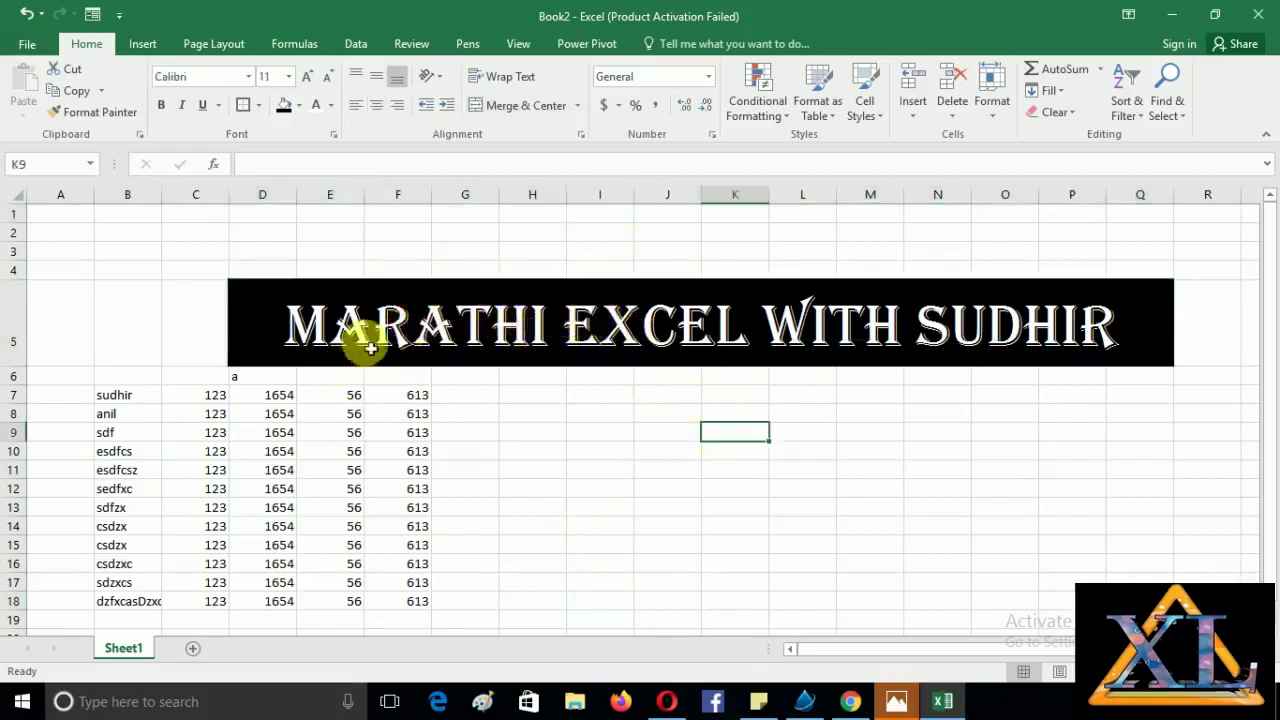
{"action": "left_click", "coordinate": [371, 345]}
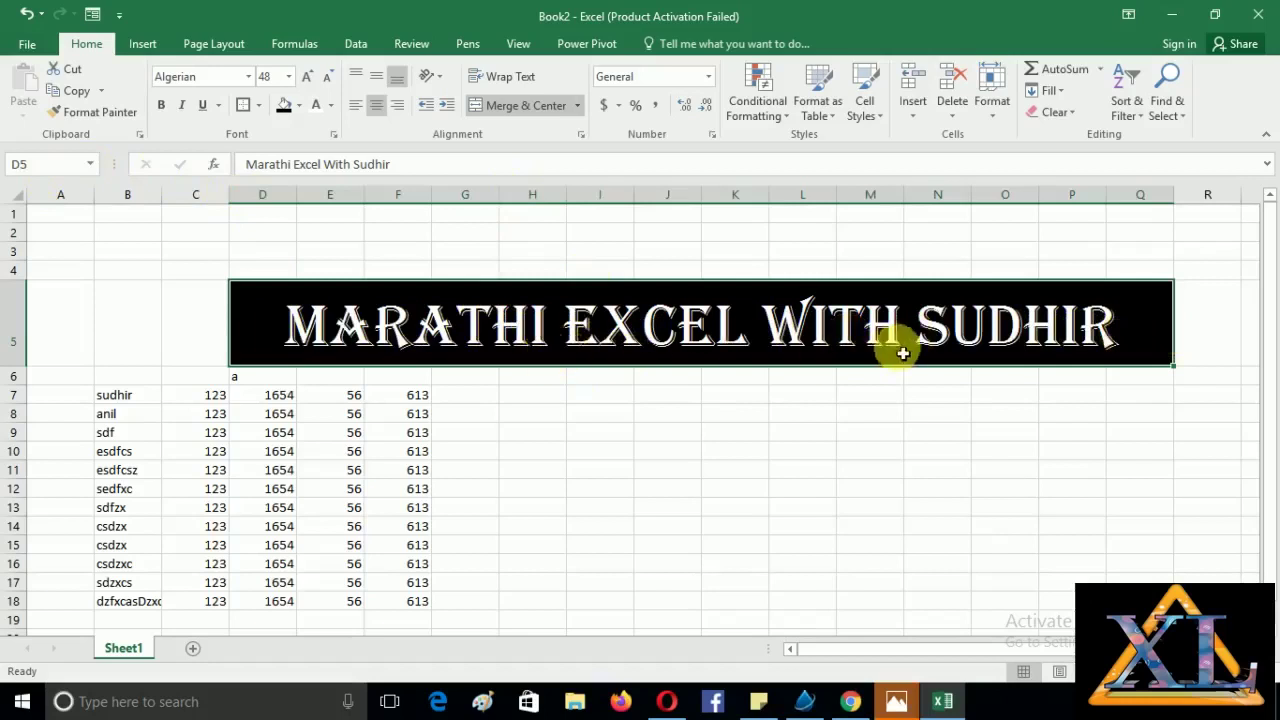
{"action": "left_click", "coordinate": [578, 452]}
{"action": "left_click", "coordinate": [540, 340]}
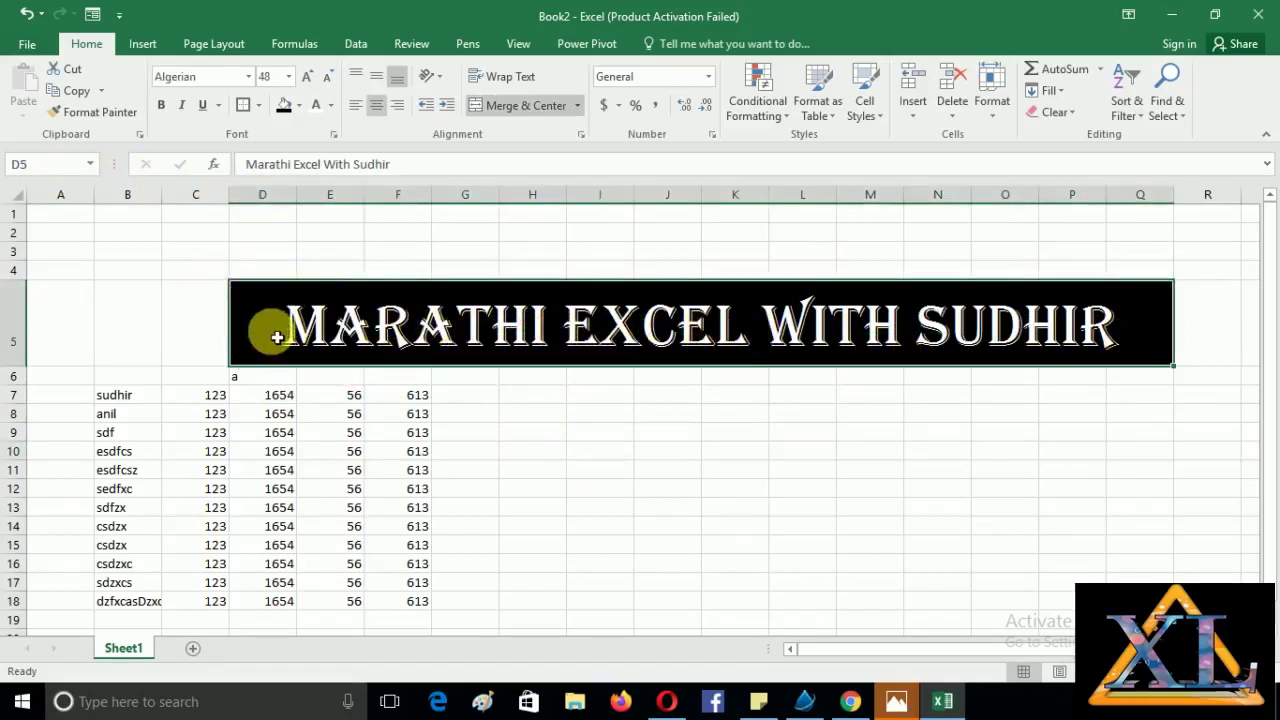
{"action": "left_click", "coordinate": [532, 506]}
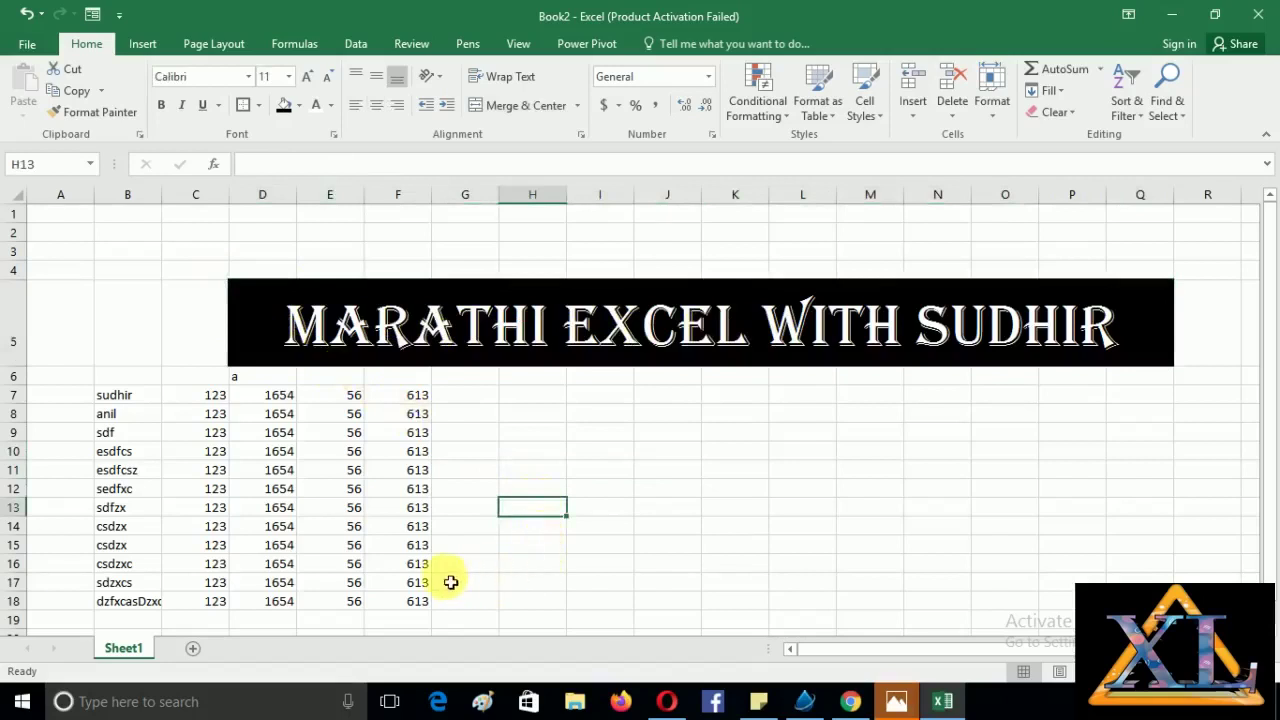
{"action": "left_click_drag", "start_coordinate": [108, 400], "coordinate": [414, 600]}
{"action": "left_click", "coordinate": [494, 553]}
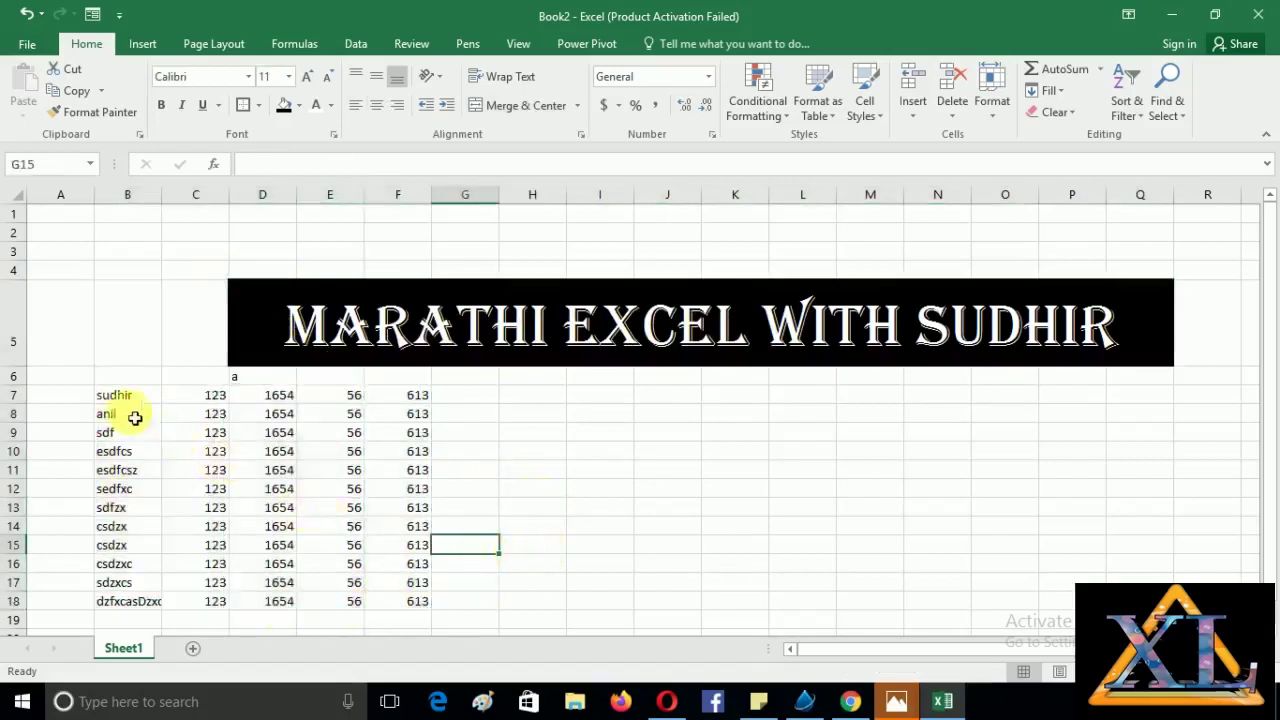
{"action": "left_click_drag", "start_coordinate": [115, 398], "coordinate": [414, 601]}
Go up from H18 to the first row of column H, and step back down to the merged title in row 5.
{"action": "left_click", "coordinate": [509, 600]}
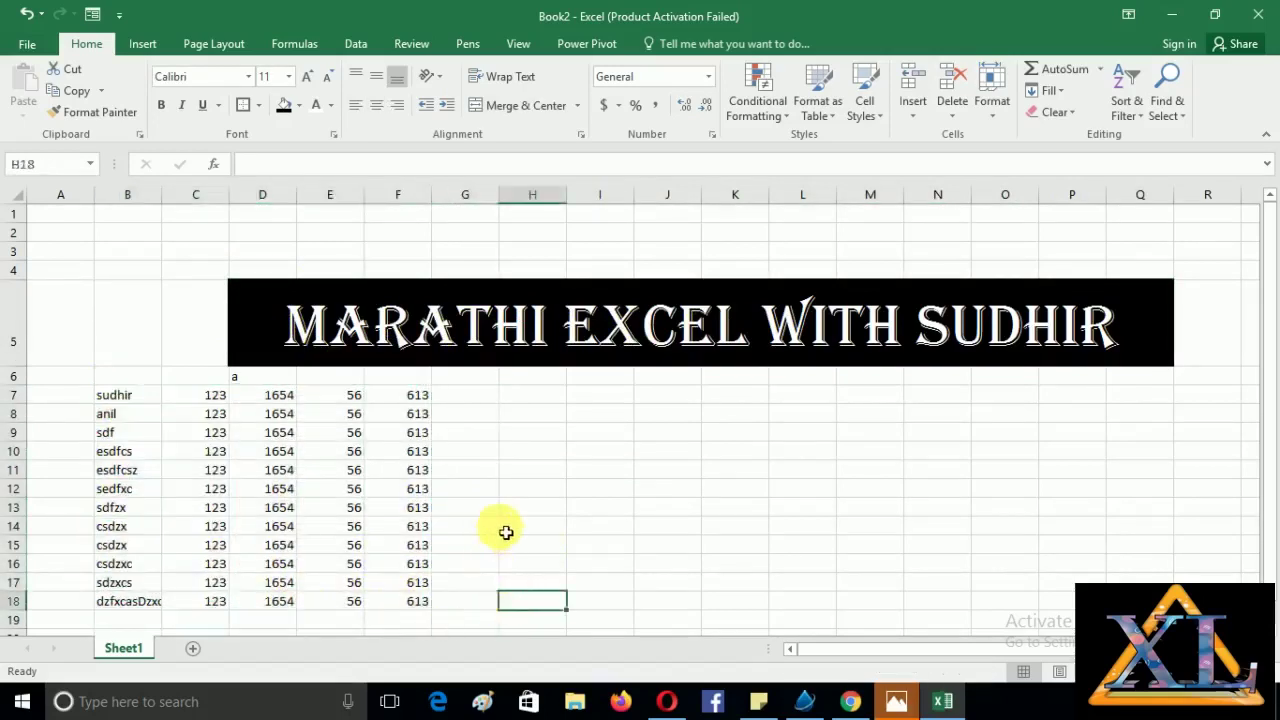
{"action": "key", "text": "Up"}
{"action": "key", "text": "Up"}
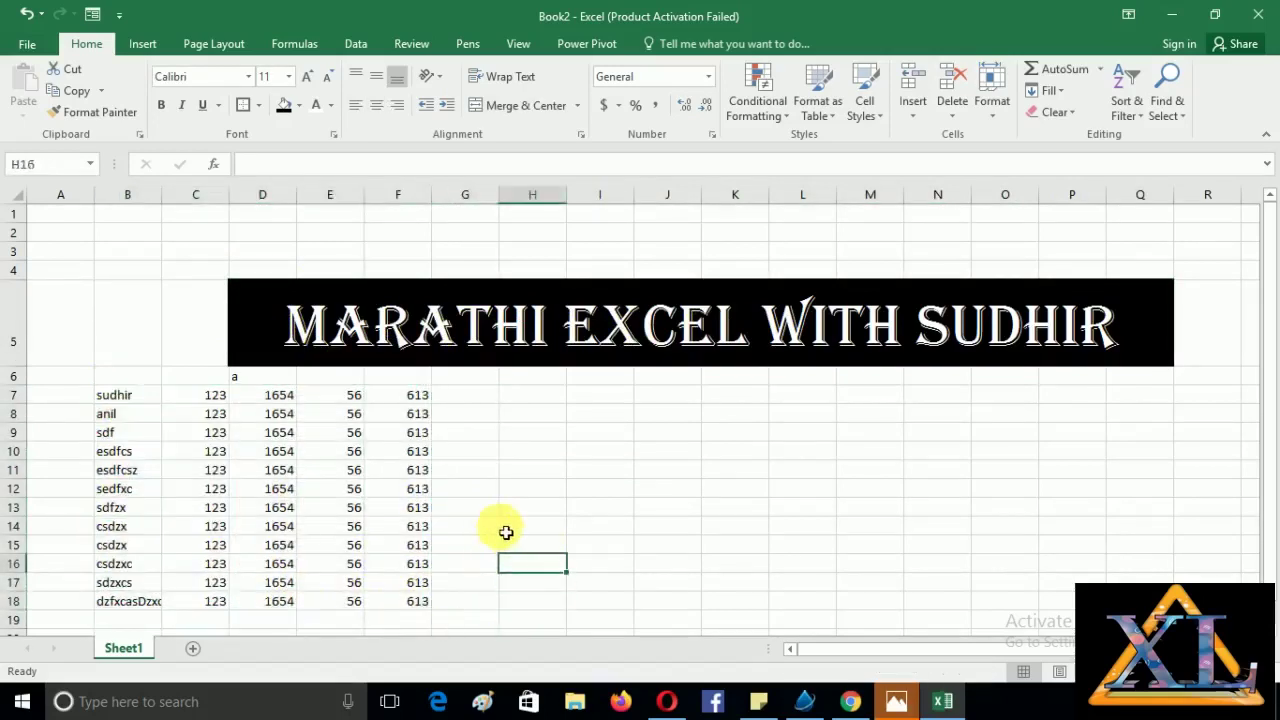
{"action": "key", "text": "ctrl+Up"}
{"action": "key", "text": "Down"}
{"action": "key", "text": "Down"}
{"action": "key", "text": "Down"}
{"action": "key", "text": "Down"}
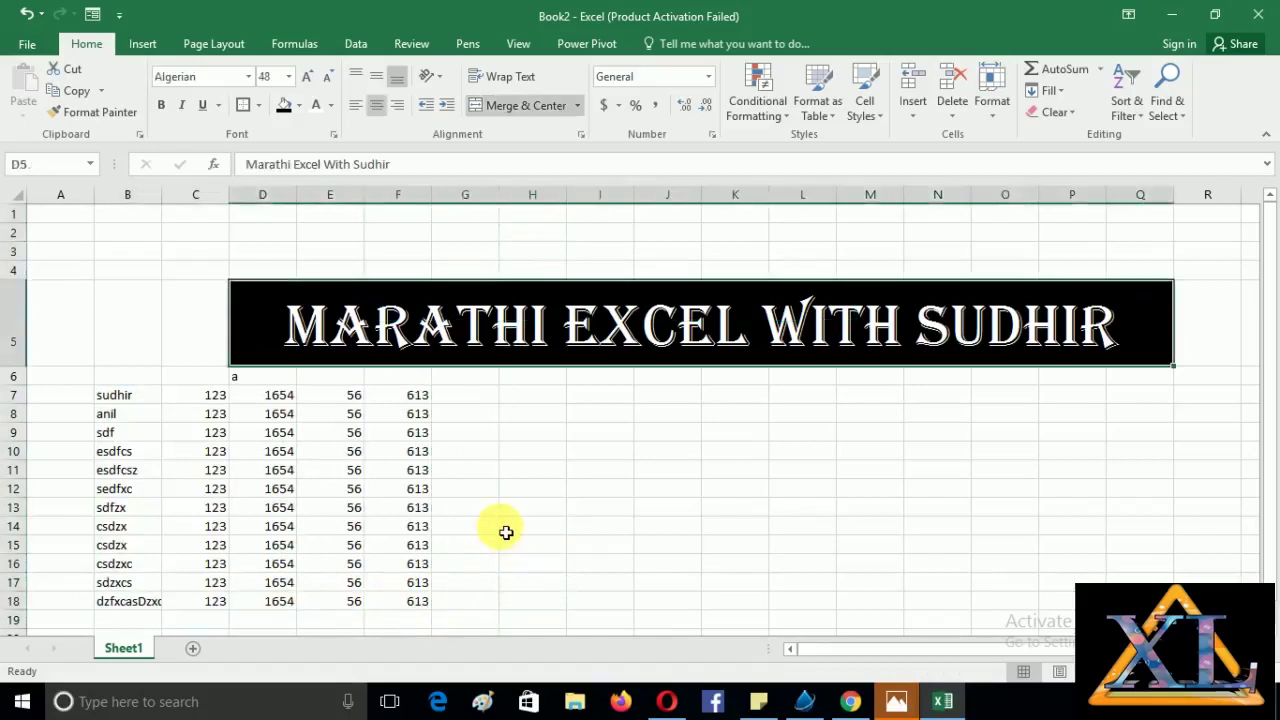
Jump from cell F12 to the first filled cell of row 12.
{"action": "left_click", "coordinate": [288, 510]}
{"action": "left_click", "coordinate": [415, 489]}
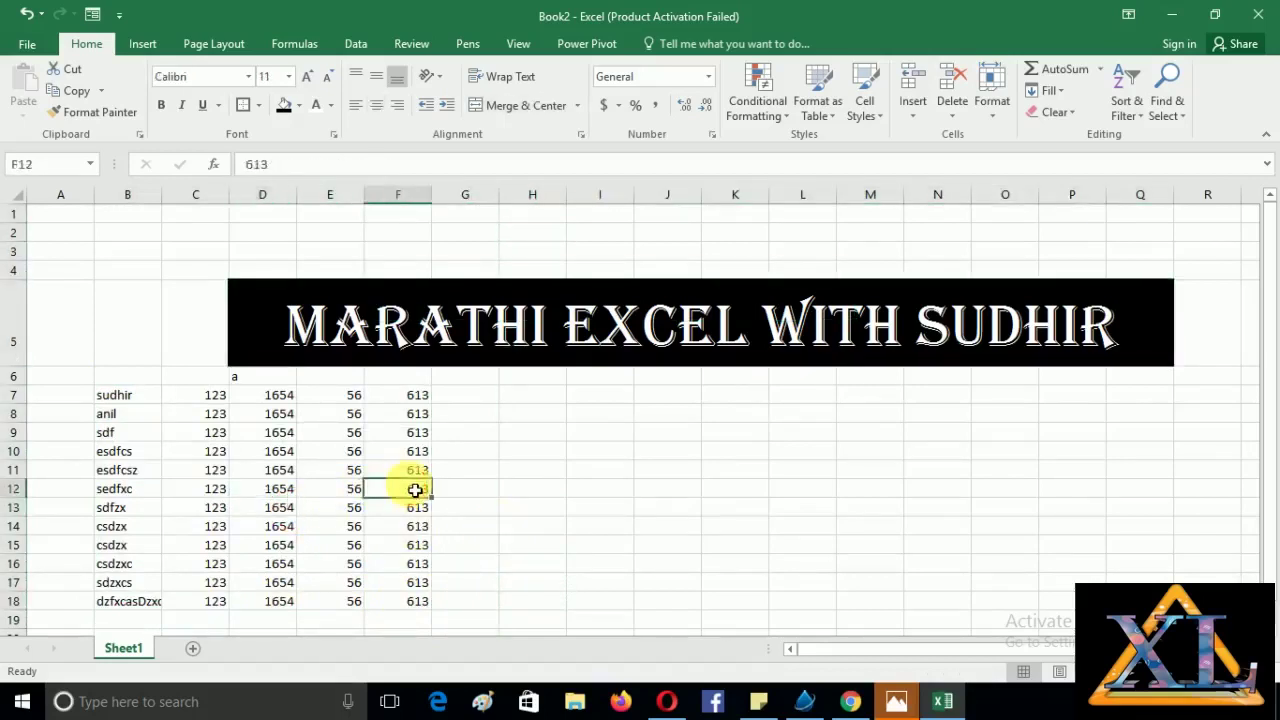
{"action": "key", "text": "ctrl+Left"}
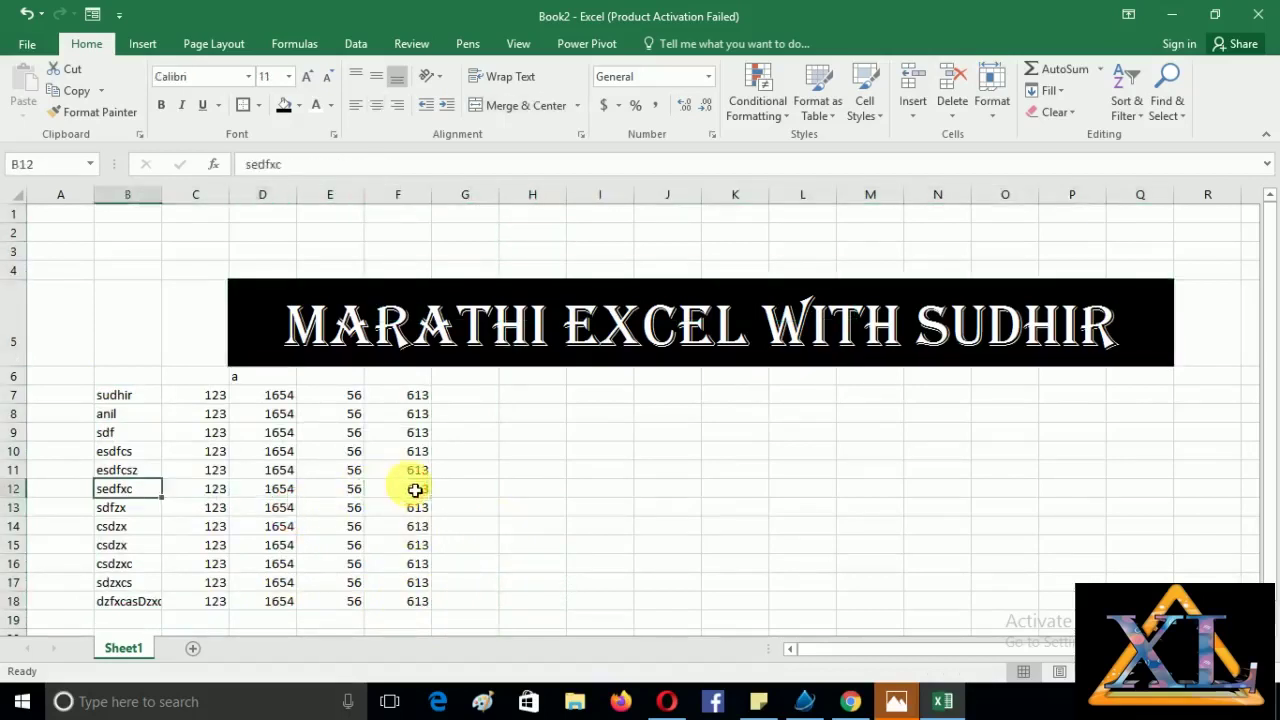
Jump from D18 up to the merged title cell D5 and back down to the last filled cell of column D.
{"action": "left_click", "coordinate": [143, 602]}
{"action": "left_click", "coordinate": [262, 598]}
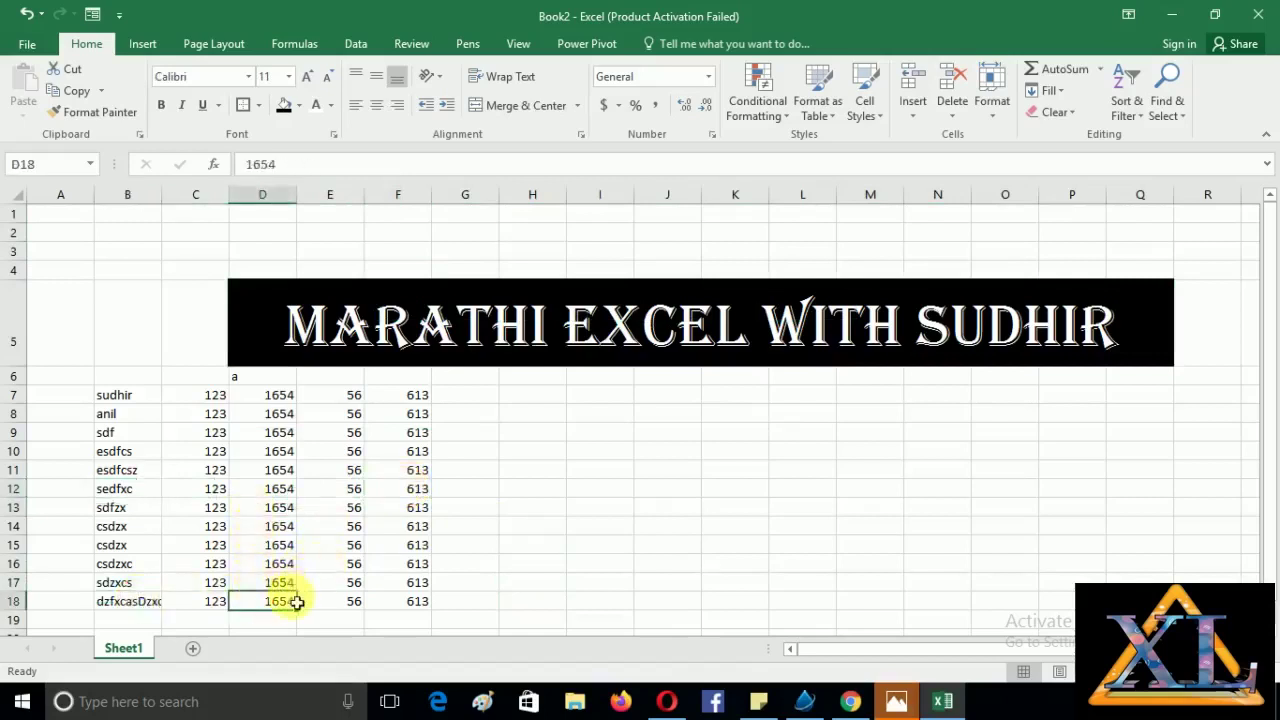
{"action": "left_click", "coordinate": [257, 394]}
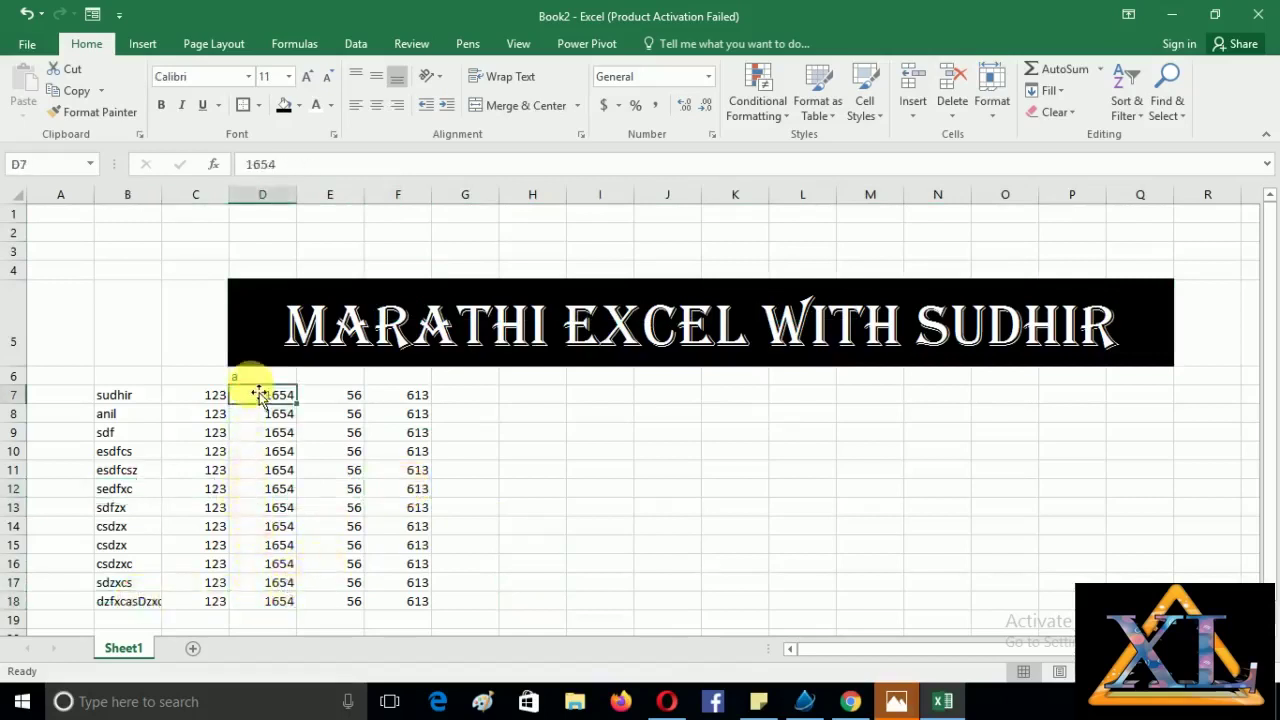
{"action": "left_click", "coordinate": [255, 376]}
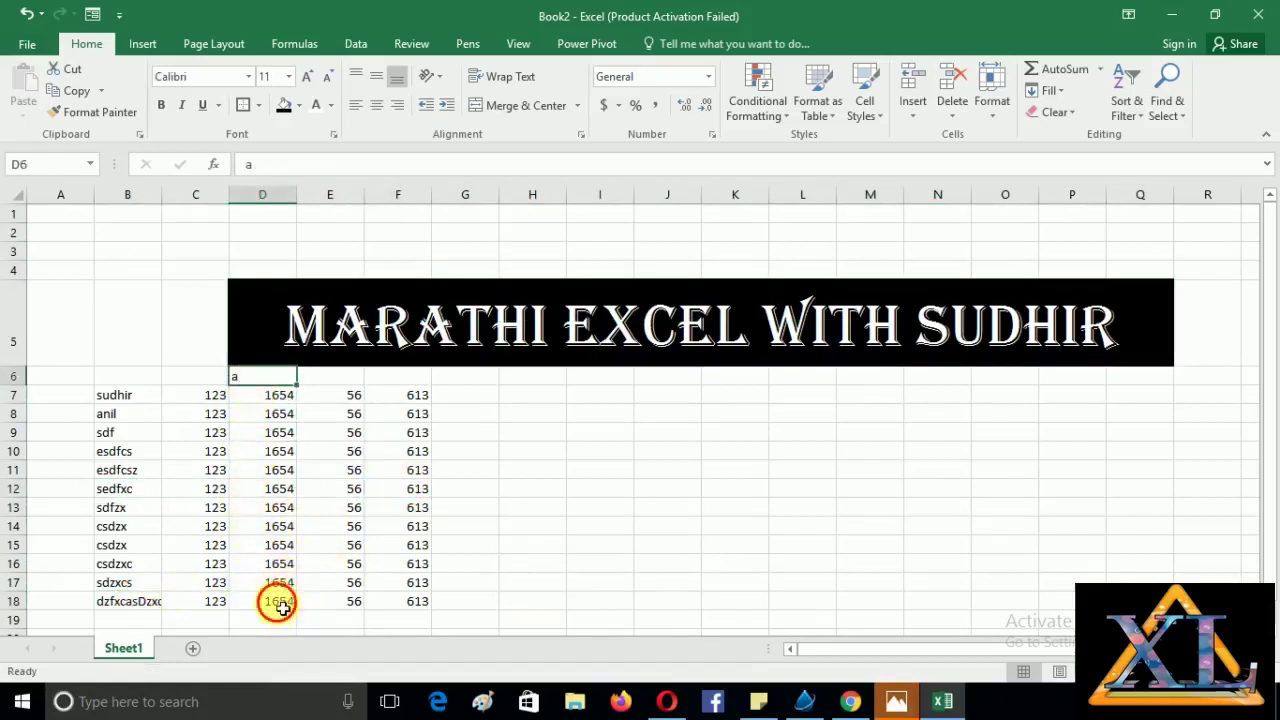
{"action": "left_click", "coordinate": [279, 603]}
{"action": "key", "text": "ctrl+Up"}
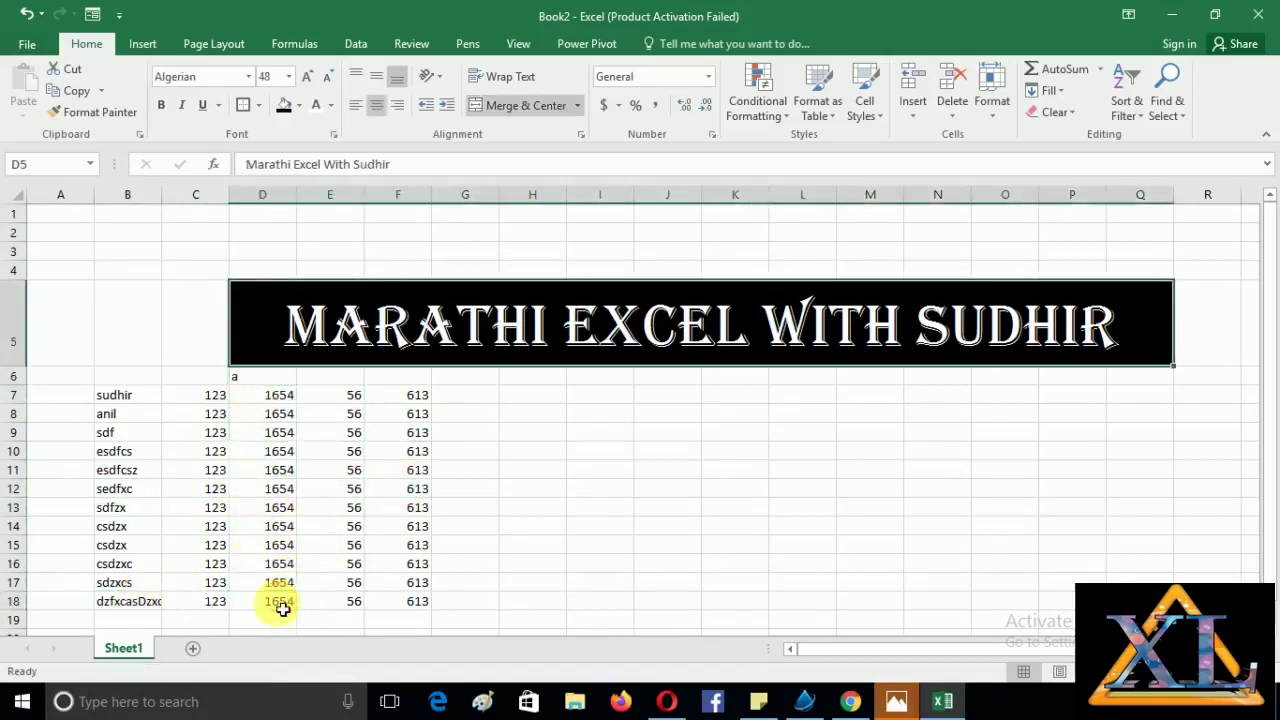
{"action": "key", "text": "ctrl+Down"}
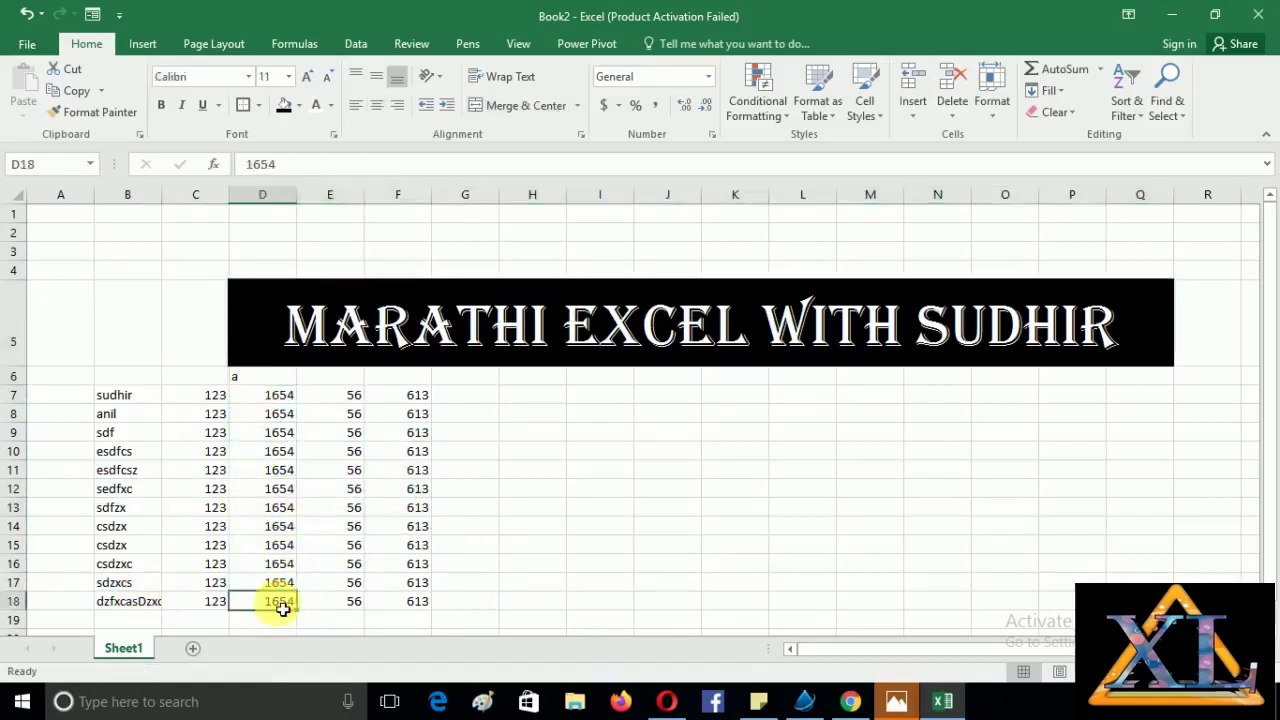
Go from cell A1 directly to the last used cell of the worksheet.
{"action": "left_click", "coordinate": [412, 610]}
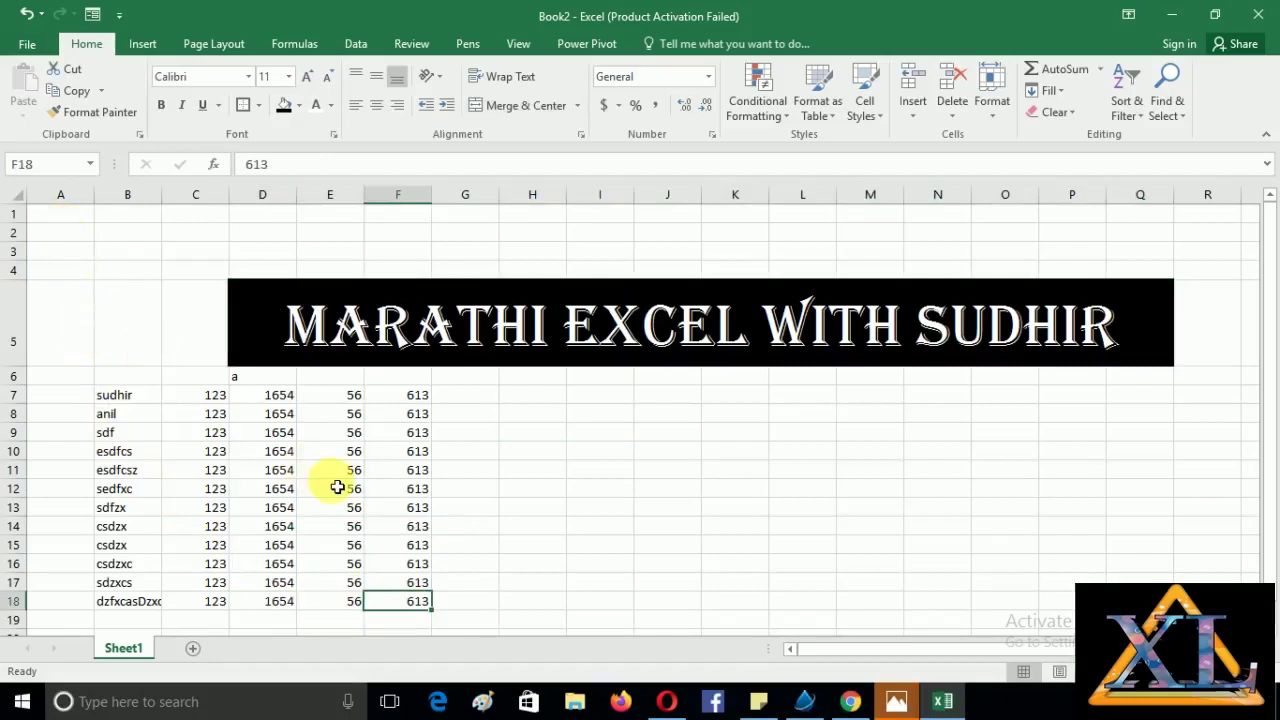
{"action": "left_click", "coordinate": [58, 222]}
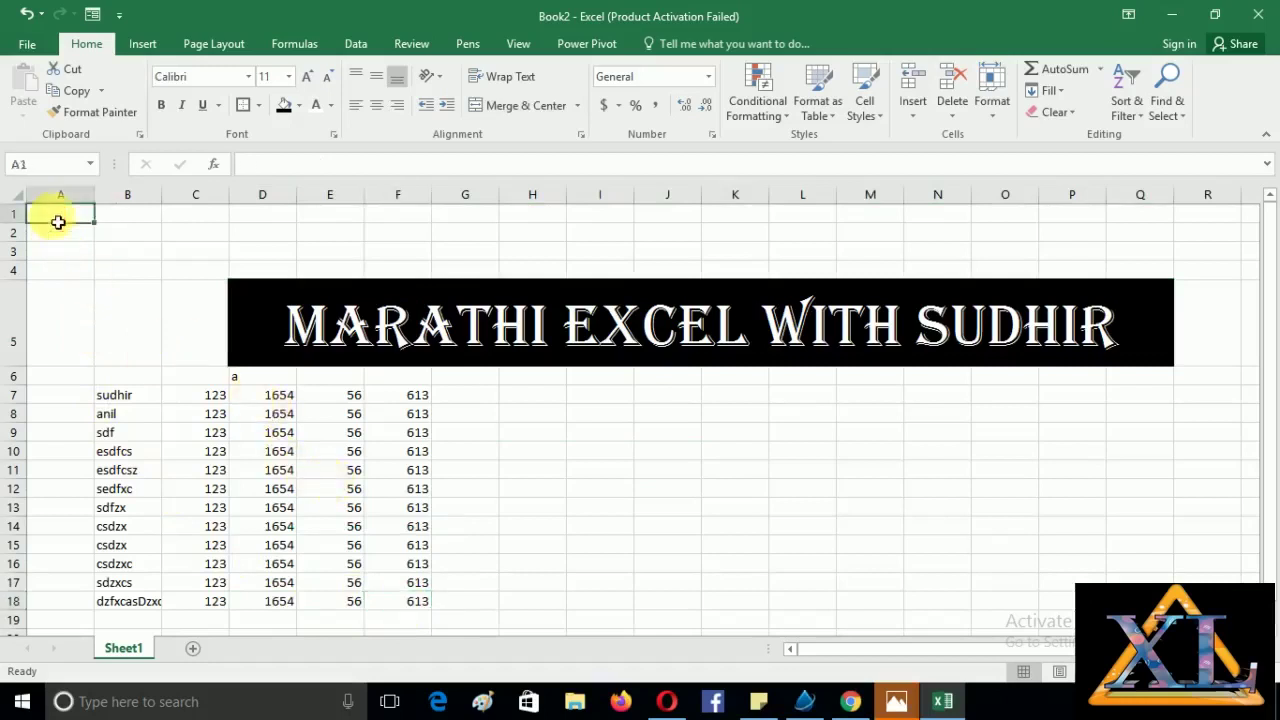
{"action": "key", "text": "ctrl+End"}
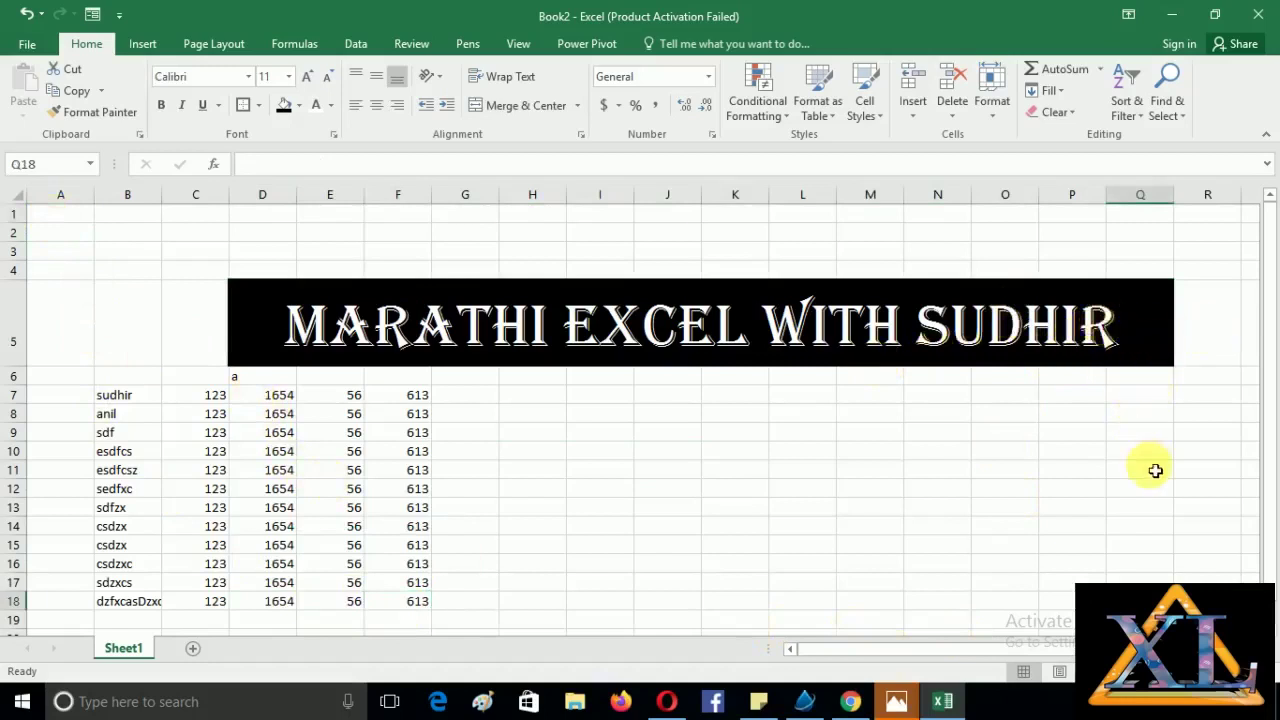
Return to cell A1 and select cell B7, the first entry of the name column.
{"action": "key", "text": "ctrl+Home"}
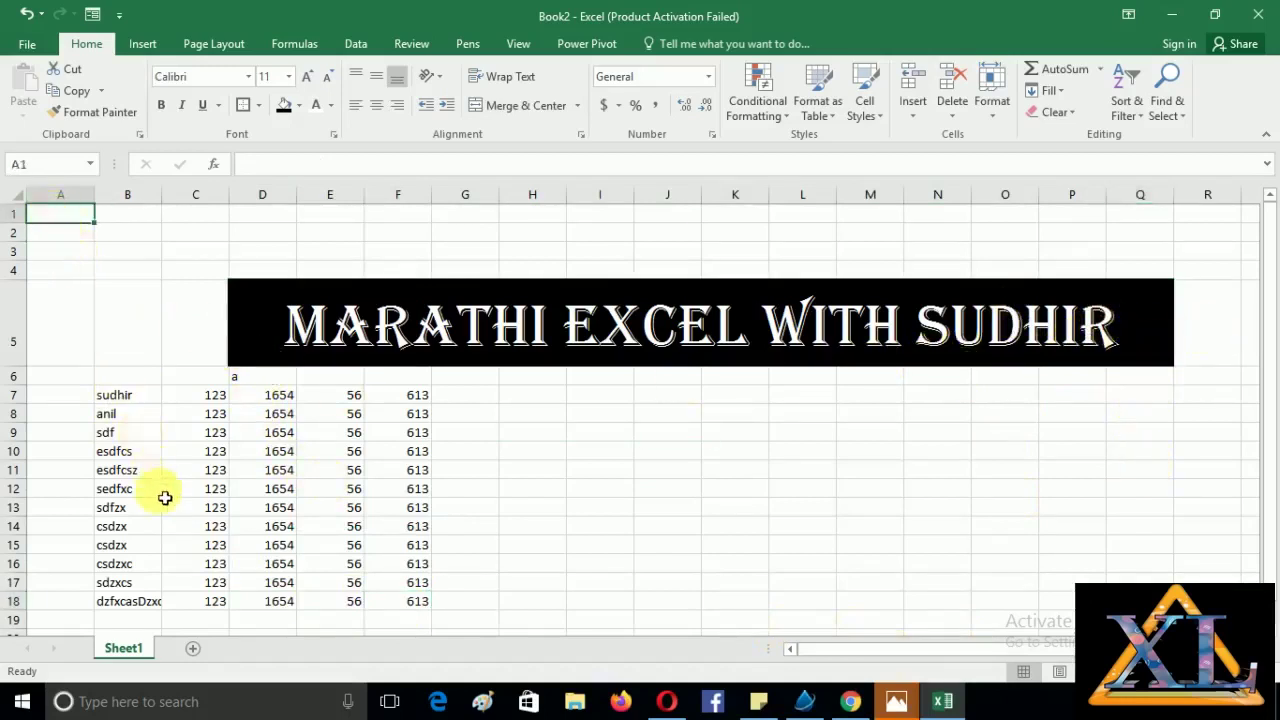
{"action": "left_click", "coordinate": [111, 398]}
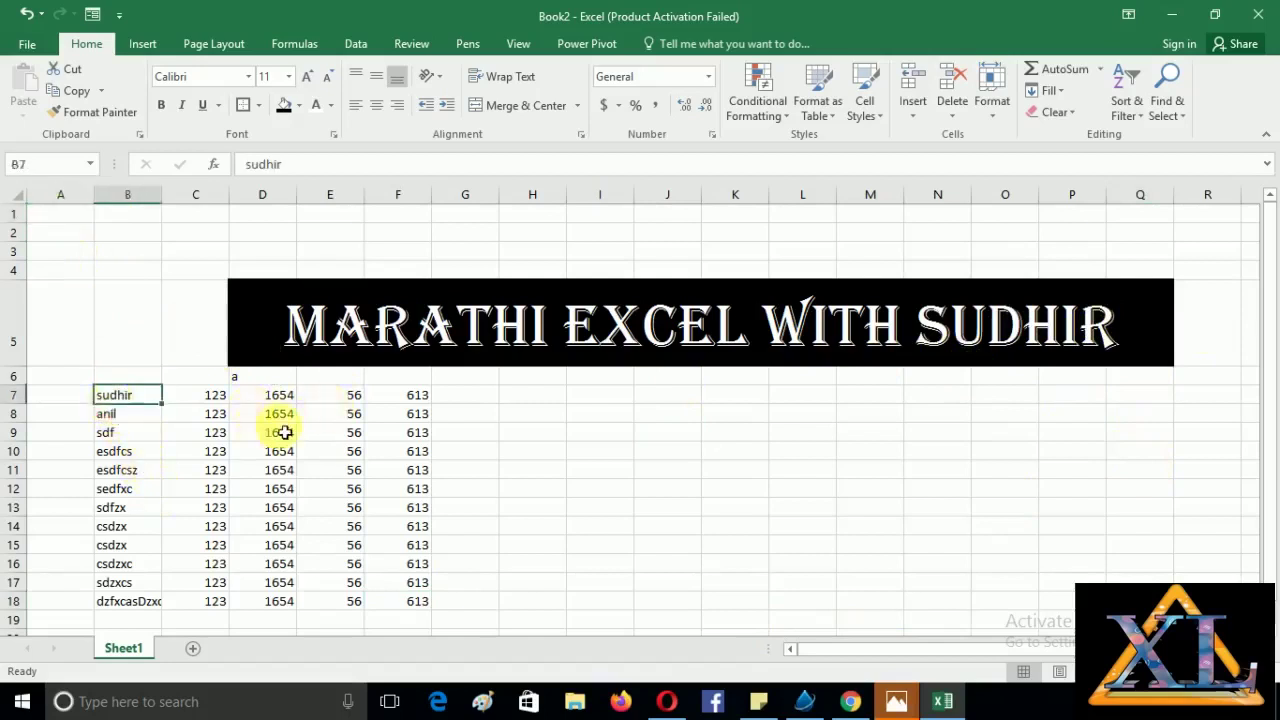
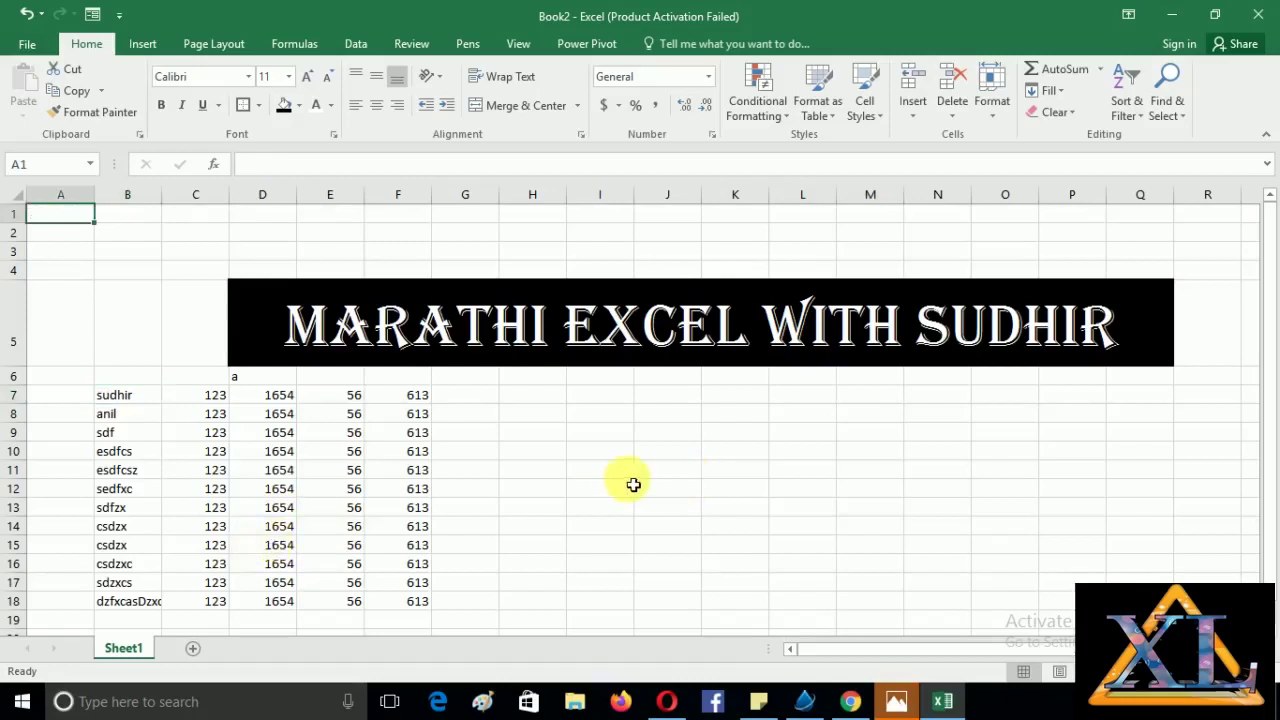
Select F18, use Go To to jump to cell A1, and return to F18 the same way.
{"action": "left_click", "coordinate": [288, 450]}
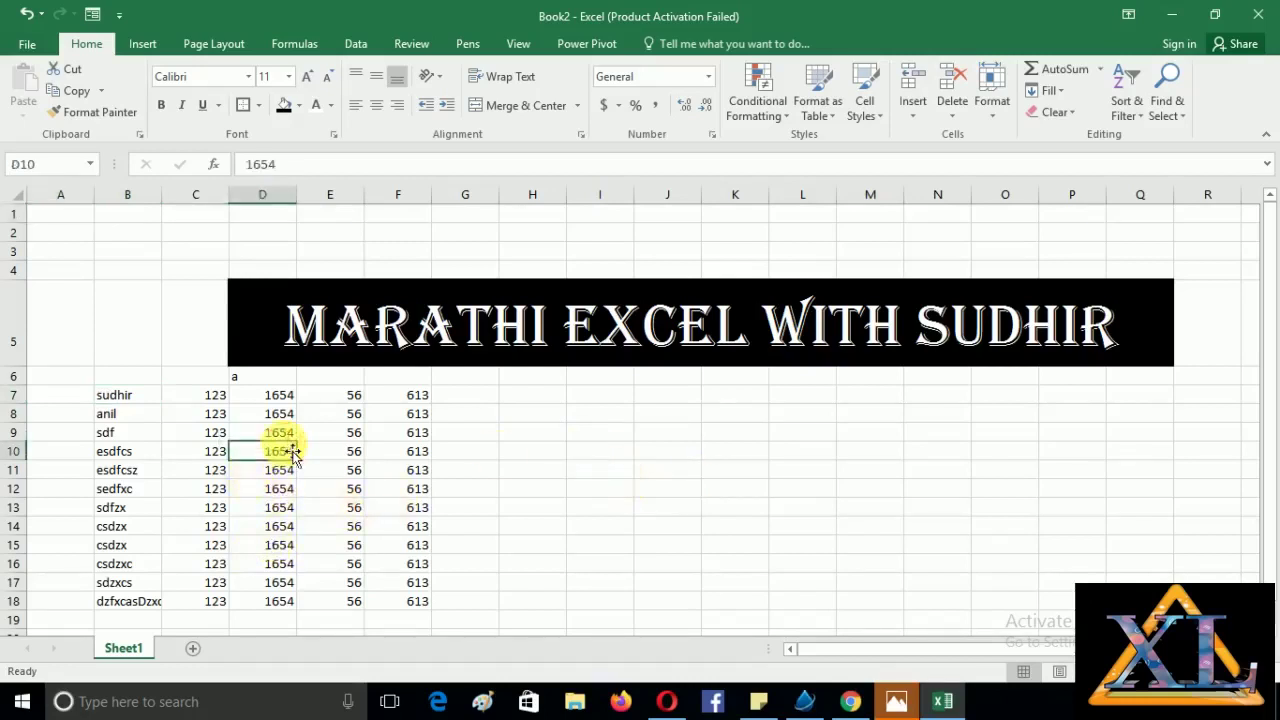
{"action": "left_click", "coordinate": [293, 547]}
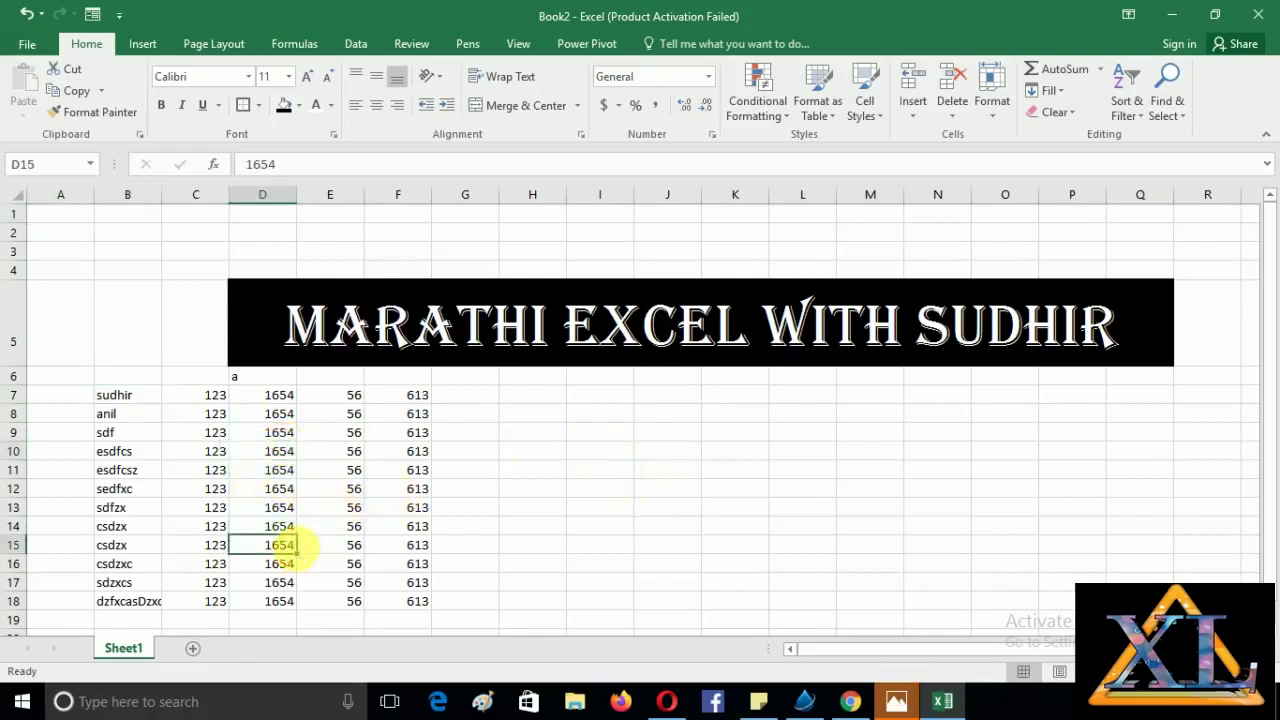
{"action": "left_click", "coordinate": [428, 616]}
{"action": "left_click", "coordinate": [426, 605]}
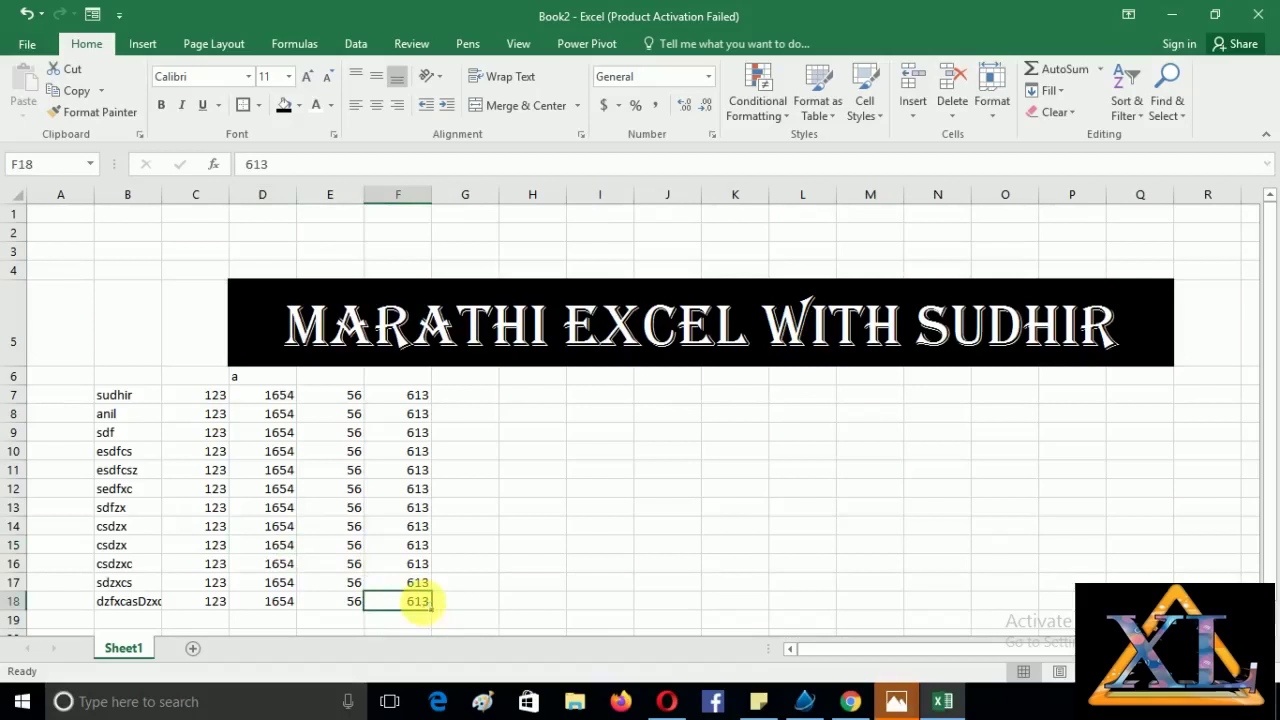
{"action": "key", "text": "F5"}
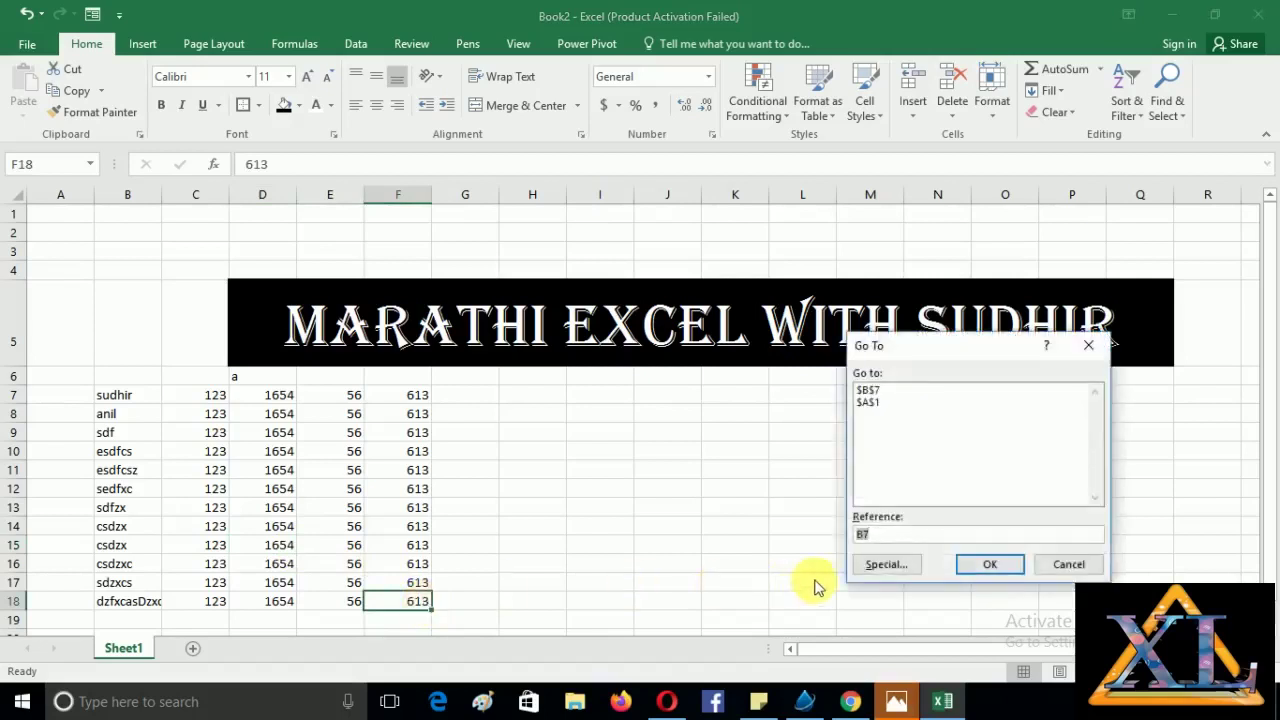
{"action": "type", "text": "A1"}
{"action": "left_click", "coordinate": [988, 572]}
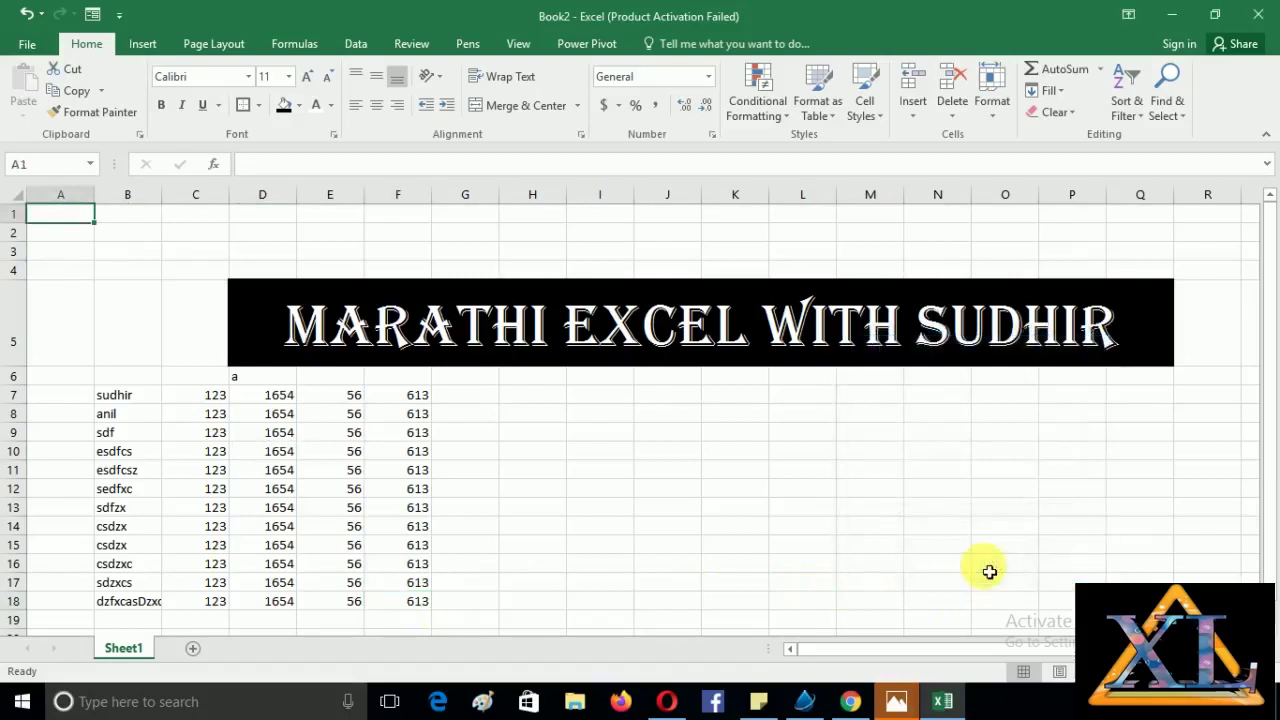
{"action": "key", "text": "ctrl+g"}
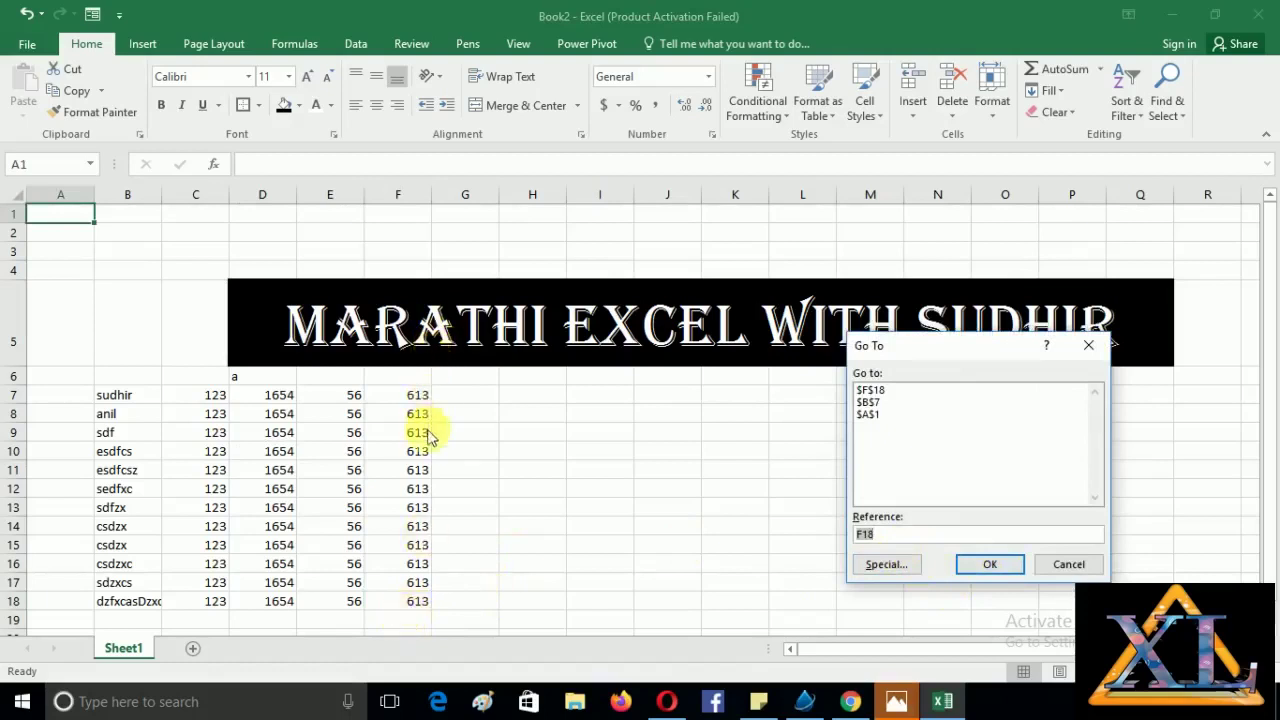
{"action": "left_click", "coordinate": [1000, 568]}
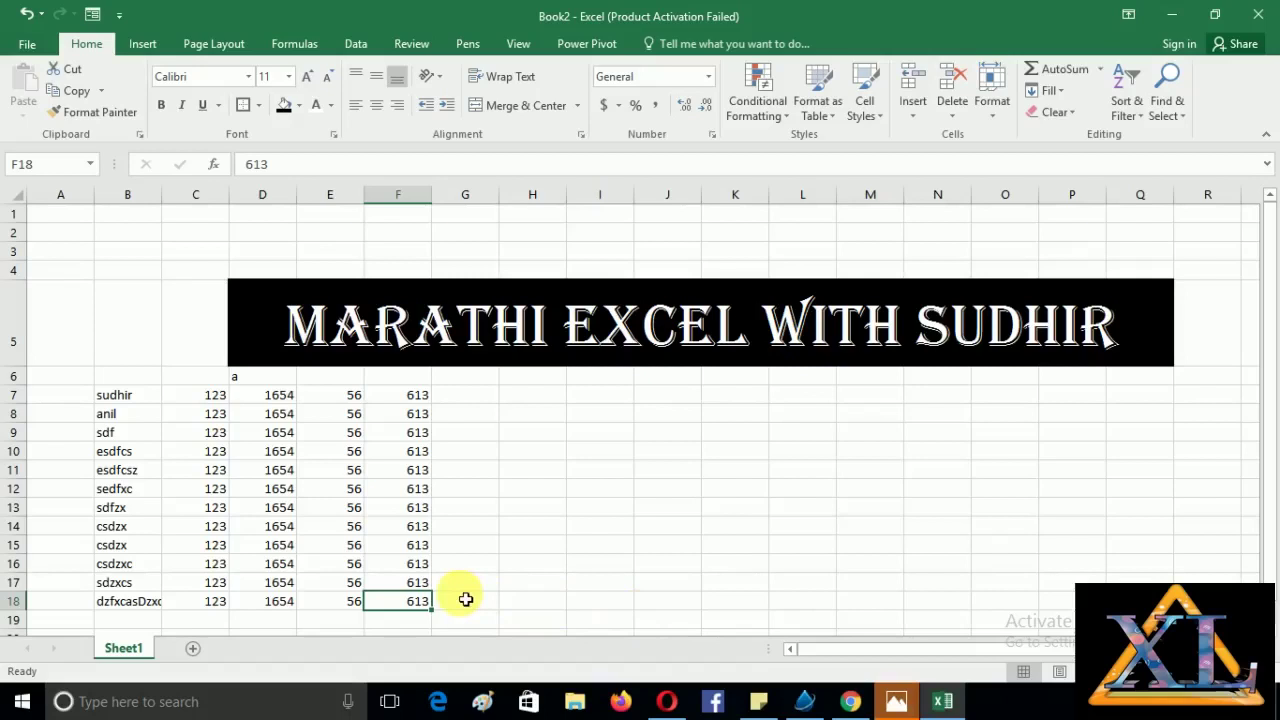
Use Go To to reach cell D11 and change its value to 1500.
{"action": "key", "text": "F5"}
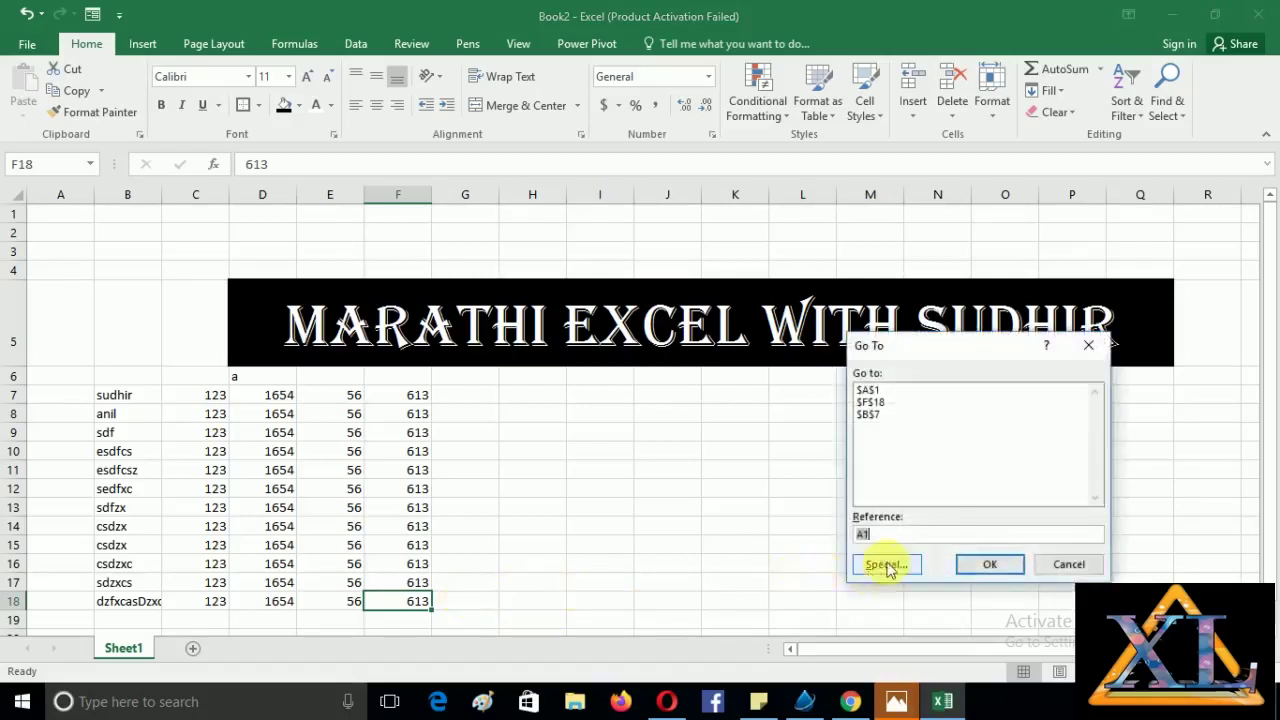
{"action": "left_click", "coordinate": [903, 537]}
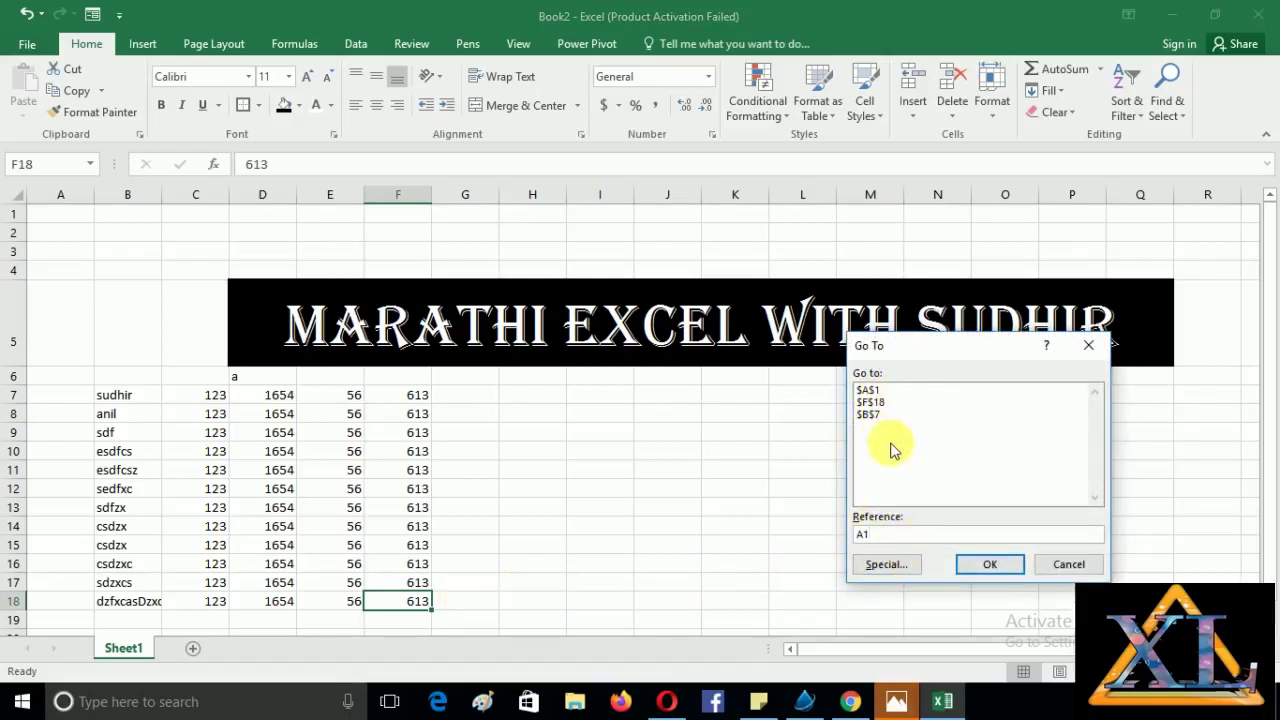
{"action": "left_click_drag", "start_coordinate": [890, 534], "coordinate": [845, 537]}
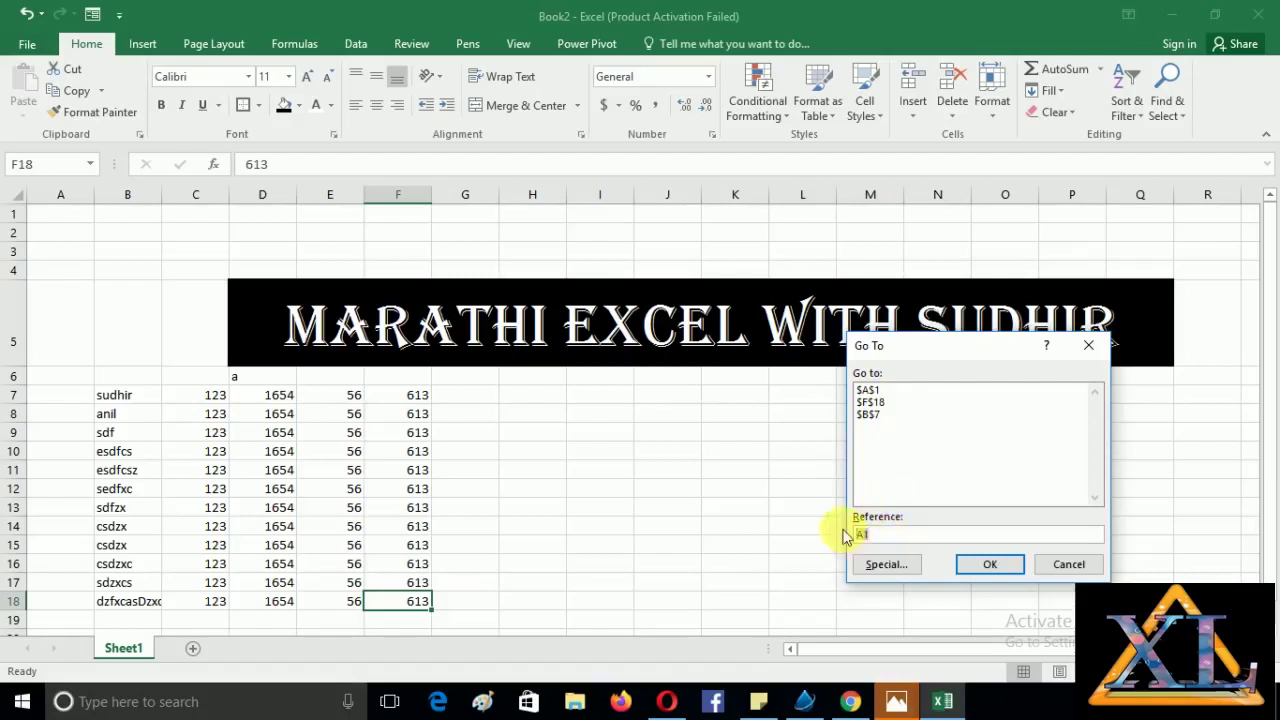
{"action": "type", "text": "D11"}
{"action": "key", "text": "Return"}
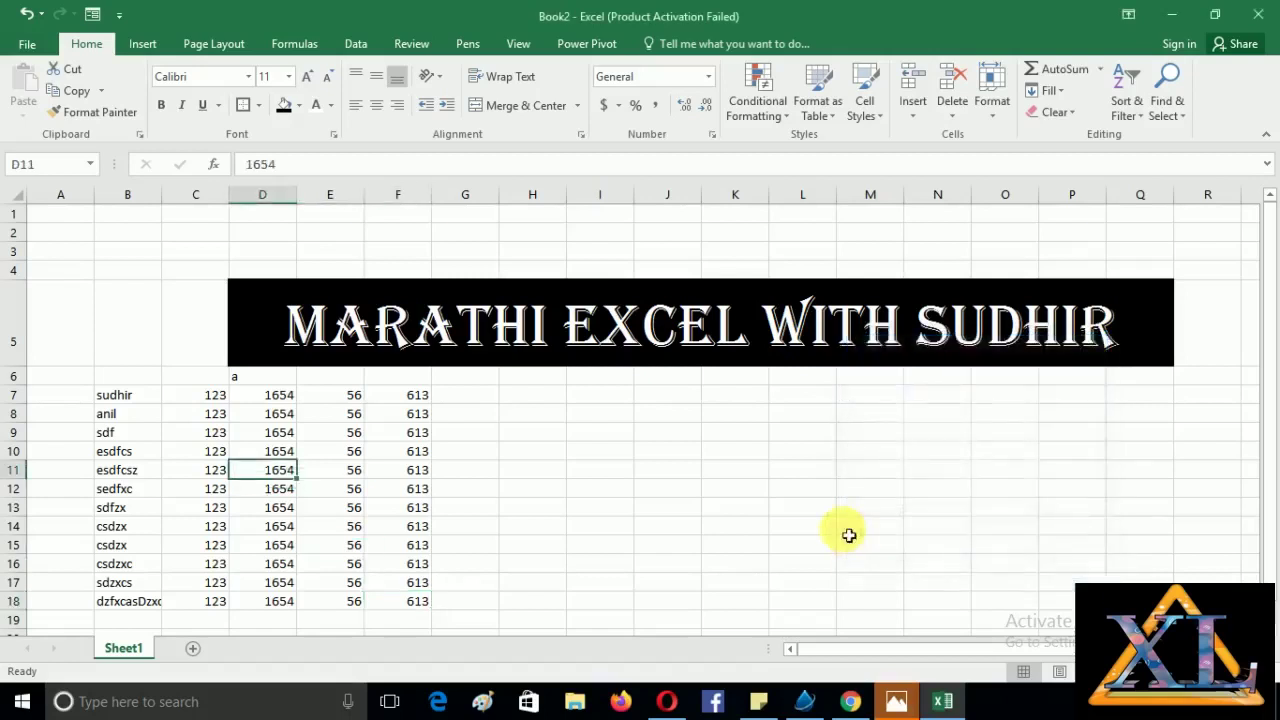
{"action": "type", "text": "1500"}
{"action": "key", "text": "Return"}
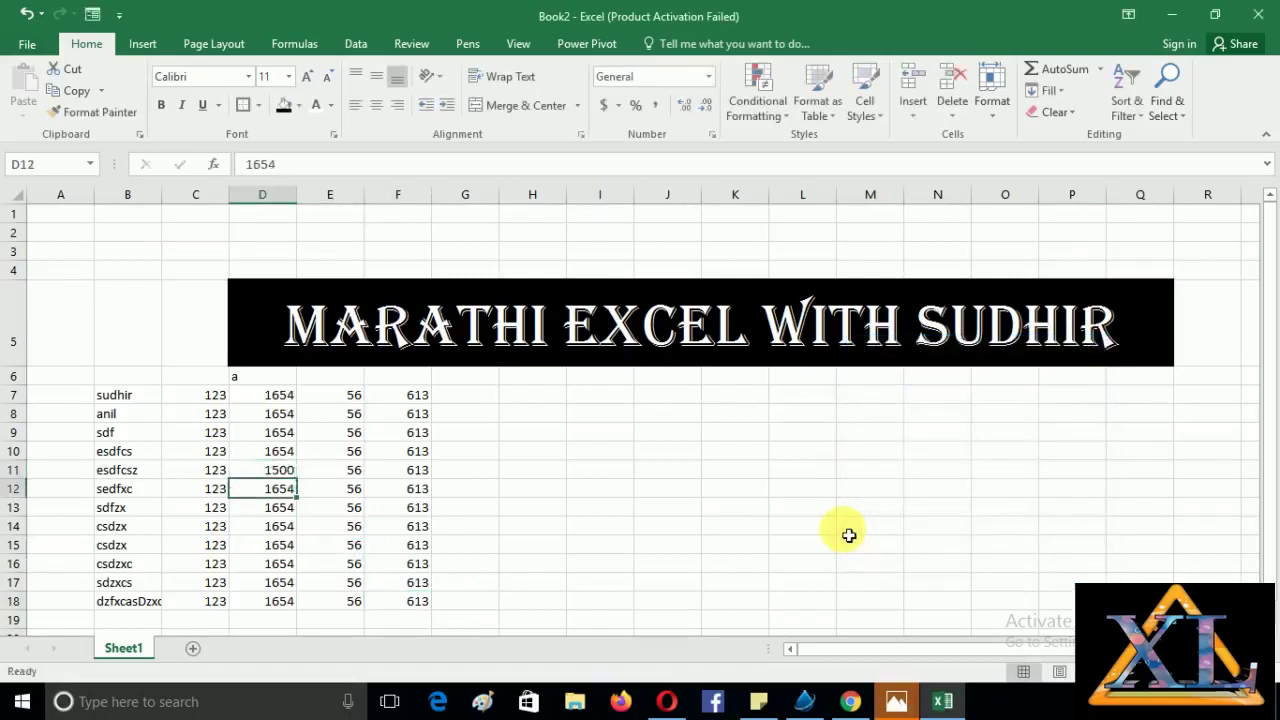
{"action": "key", "text": "Up"}
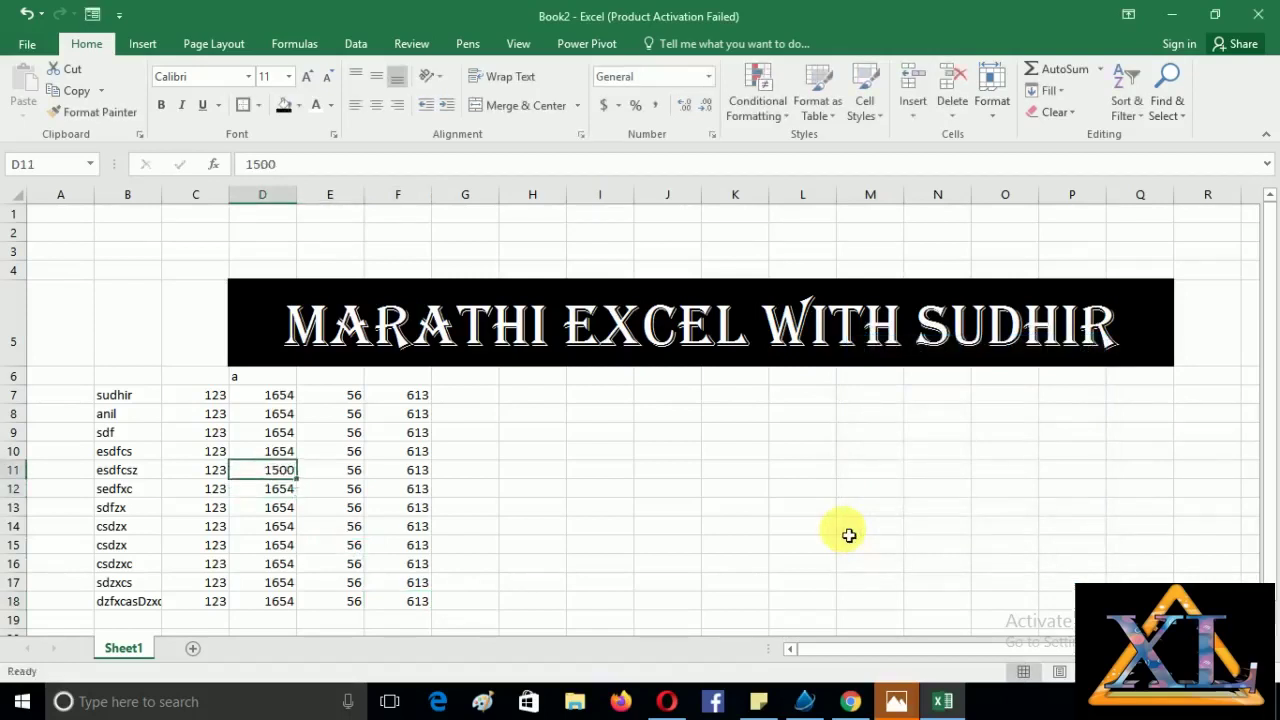
Use Go To to reach F18 and enter 615 in the cell below it, F19.
{"action": "key", "text": "F5"}
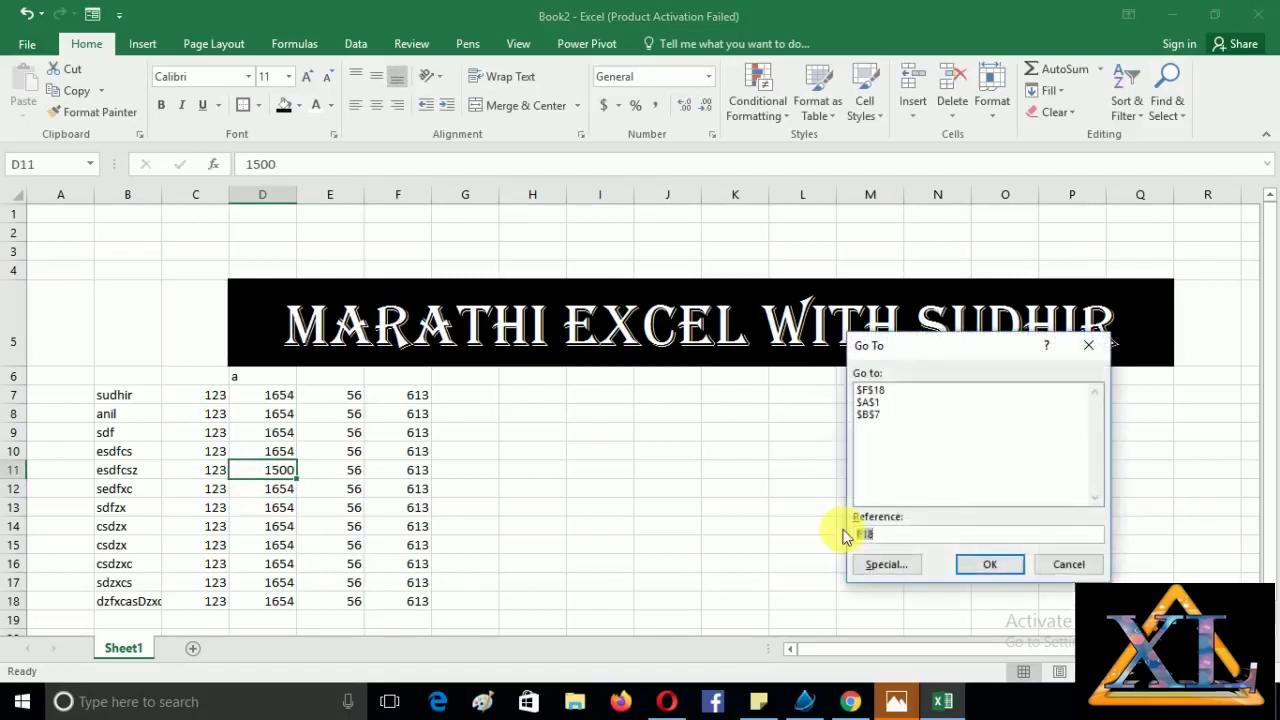
{"action": "left_click", "coordinate": [987, 566]}
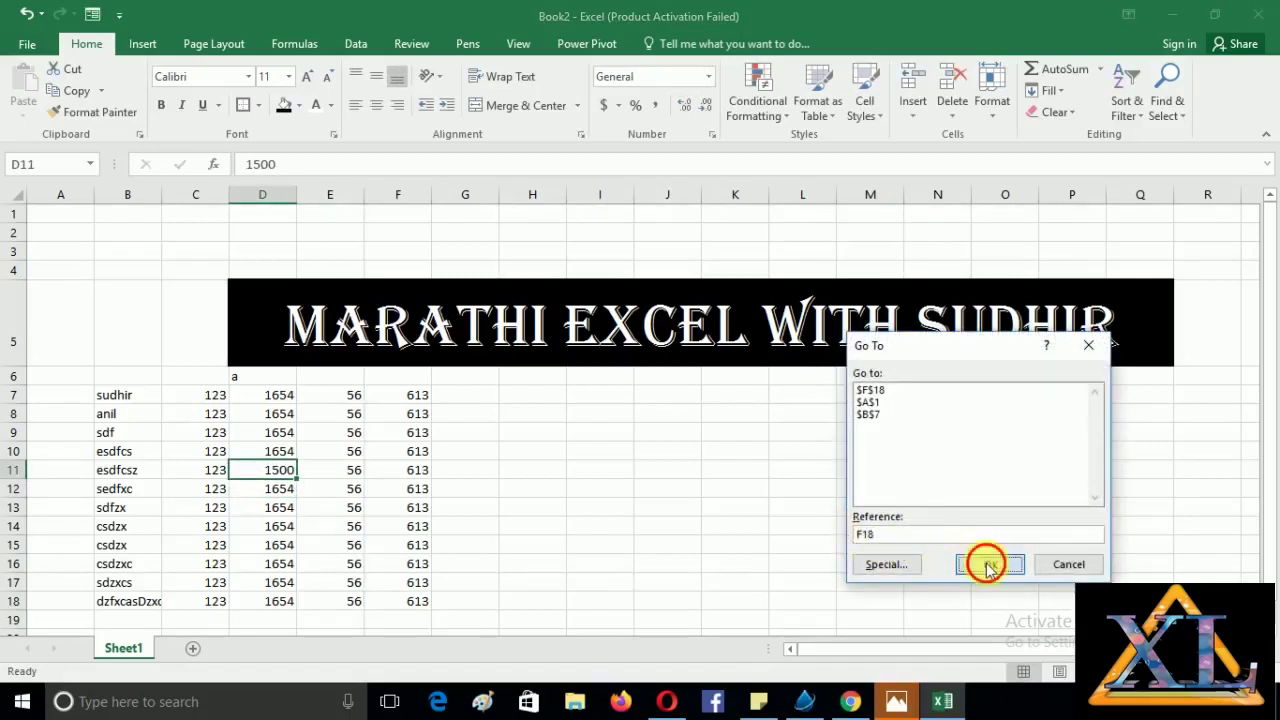
{"action": "key", "text": "Down"}
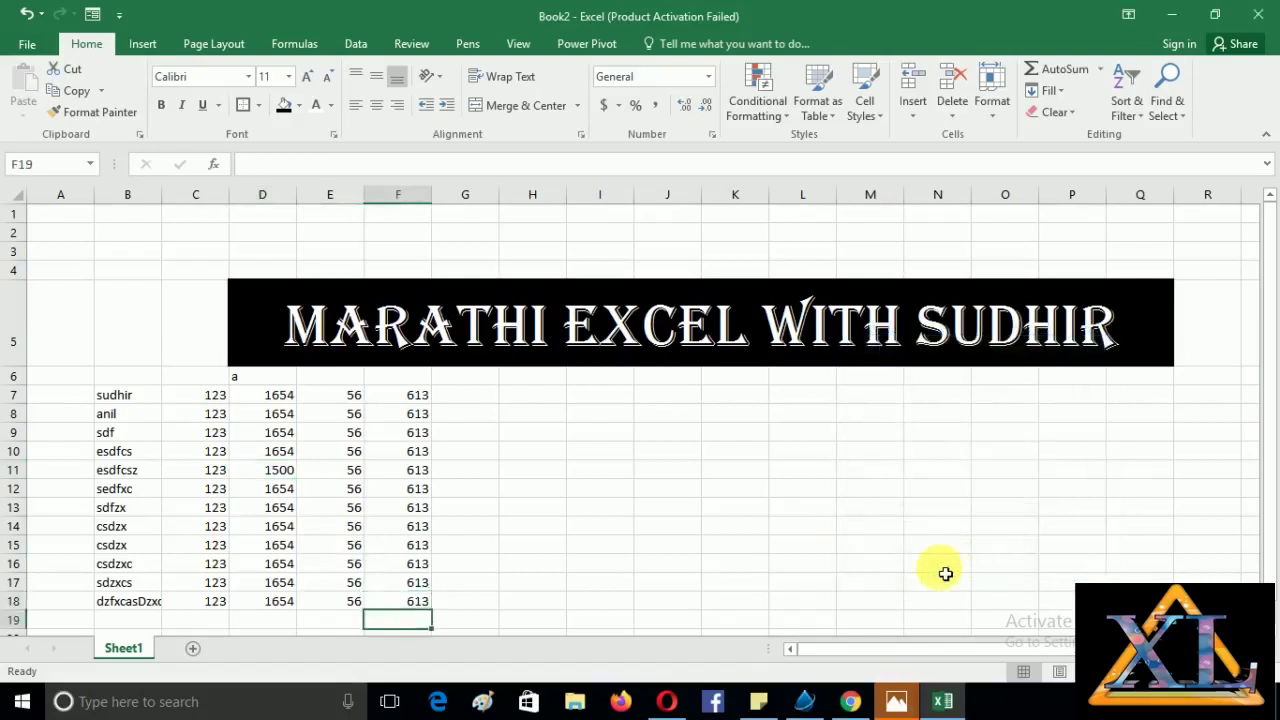
{"action": "type", "text": "615"}
{"action": "key", "text": "Return"}
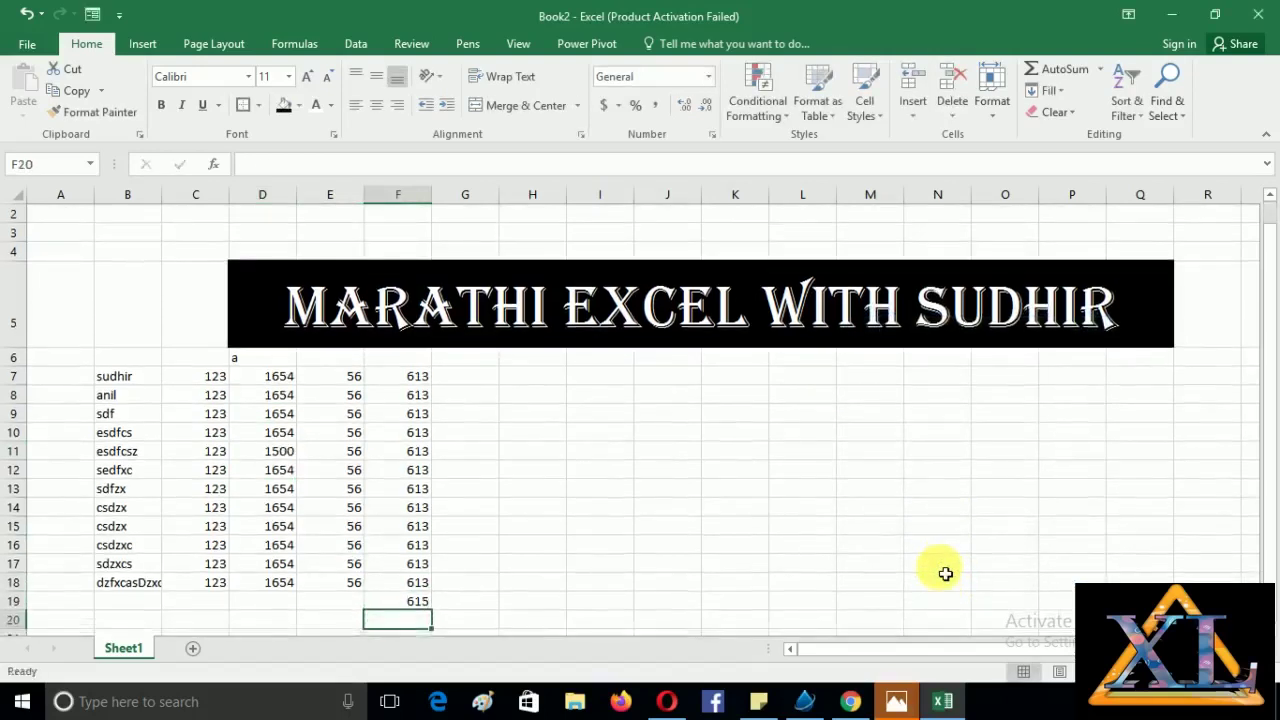
{"action": "left_click_drag", "start_coordinate": [114, 379], "coordinate": [400, 583]}
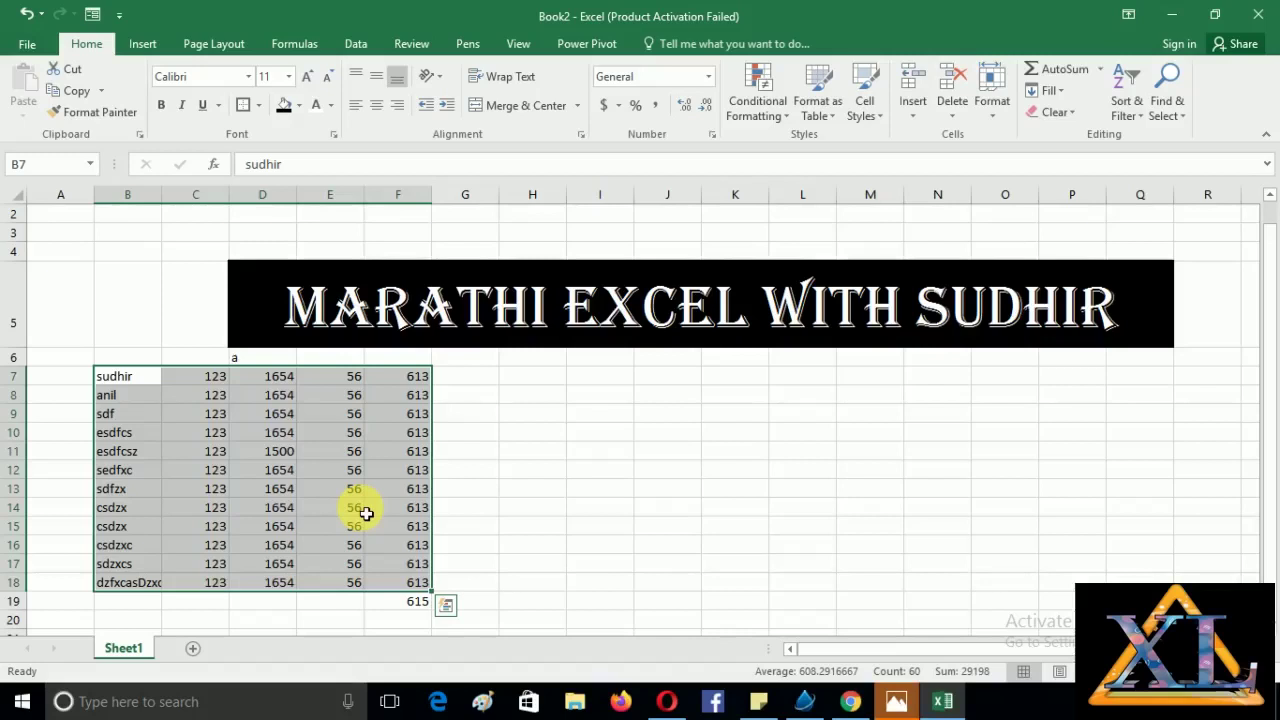
{"action": "left_click", "coordinate": [515, 487]}
{"action": "key", "text": "F5"}
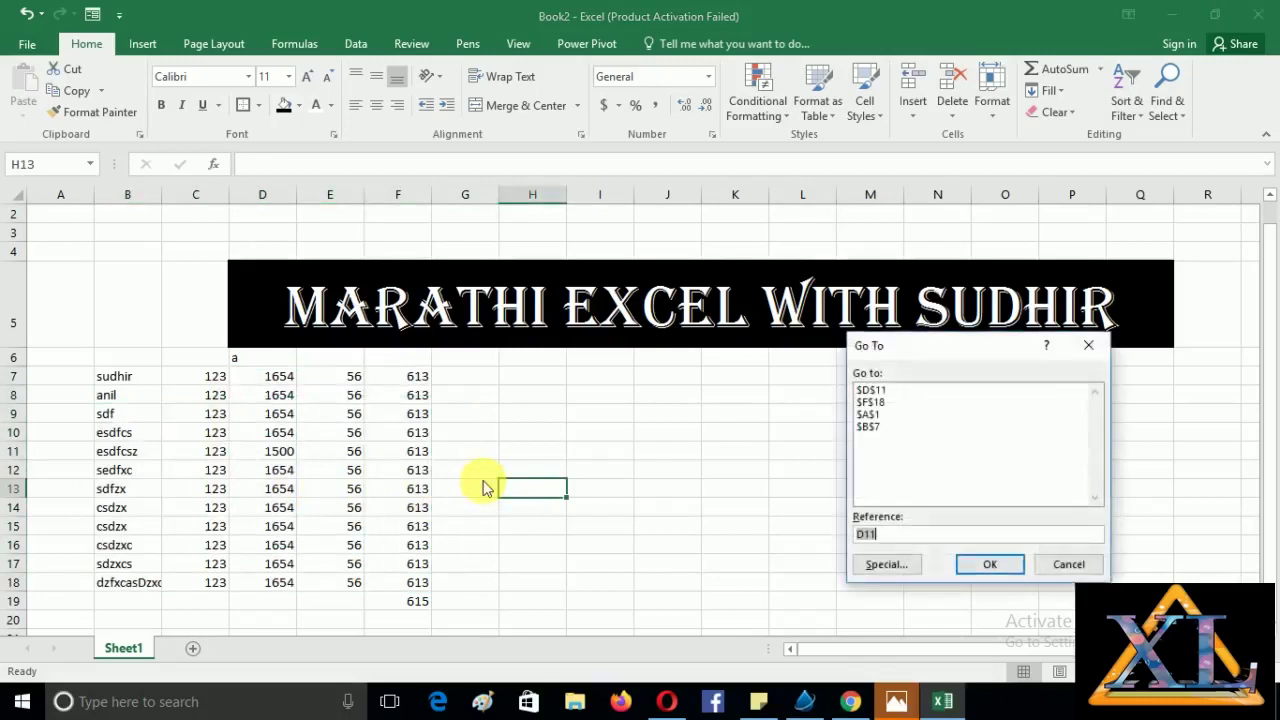
{"action": "left_click", "coordinate": [1092, 352]}
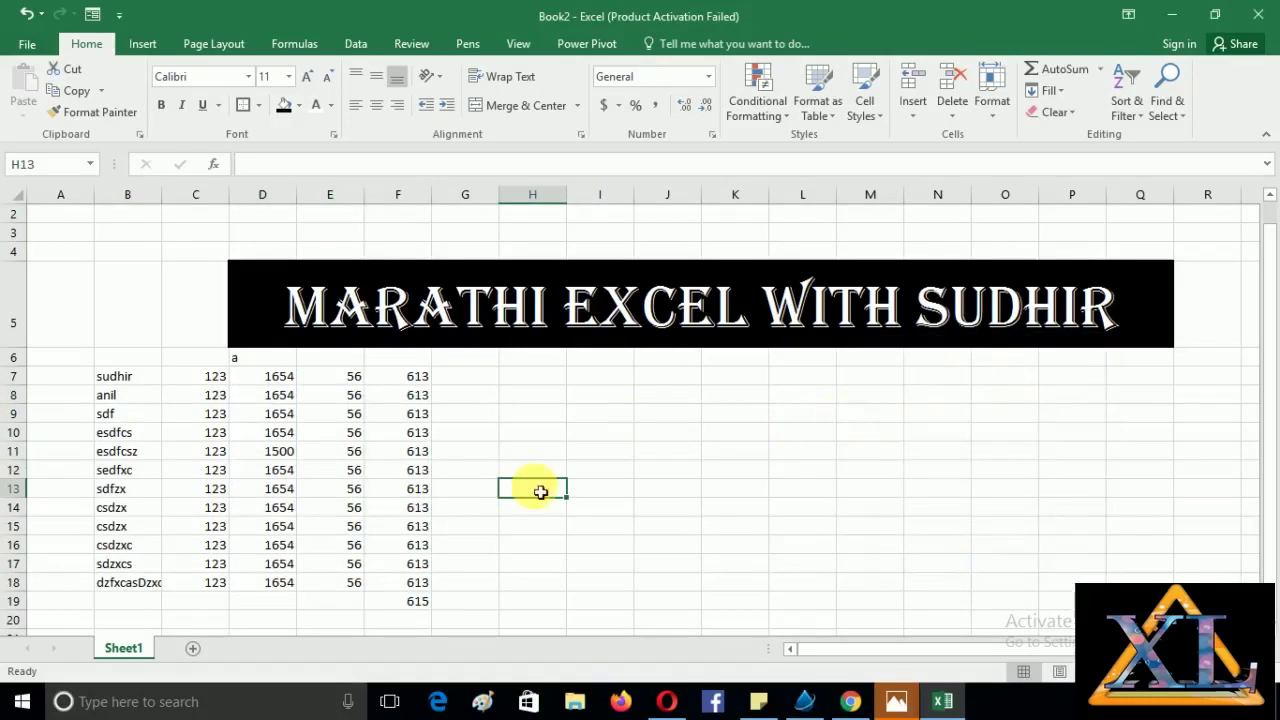
Examine the selection options offered in Go To Special.
{"action": "key", "text": "ctrl+g"}
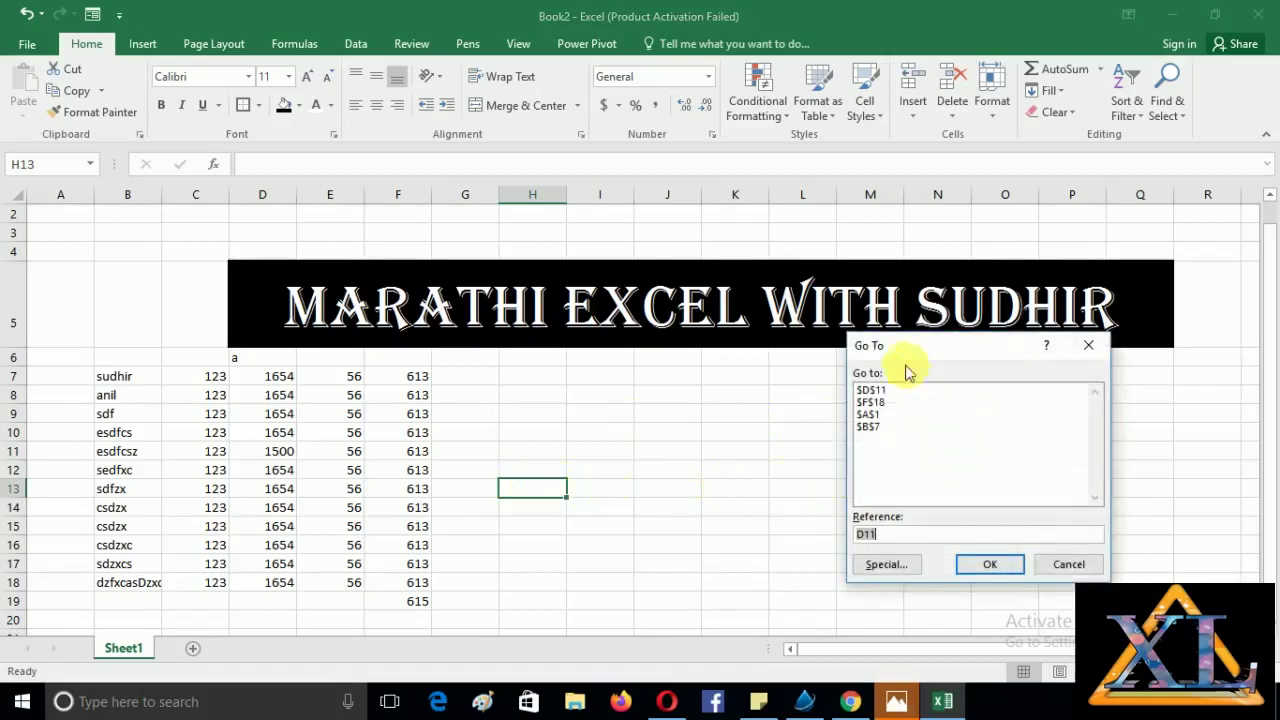
{"action": "left_click", "coordinate": [885, 564]}
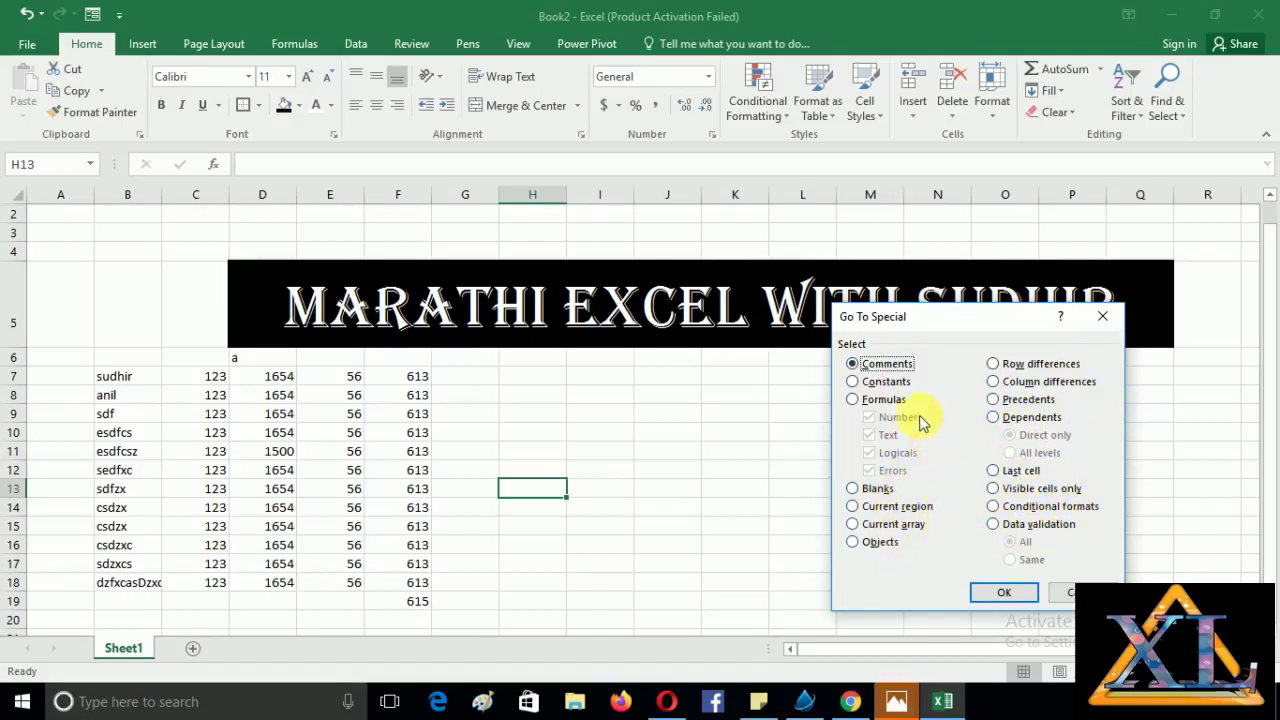
{"action": "left_click", "coordinate": [1101, 320]}
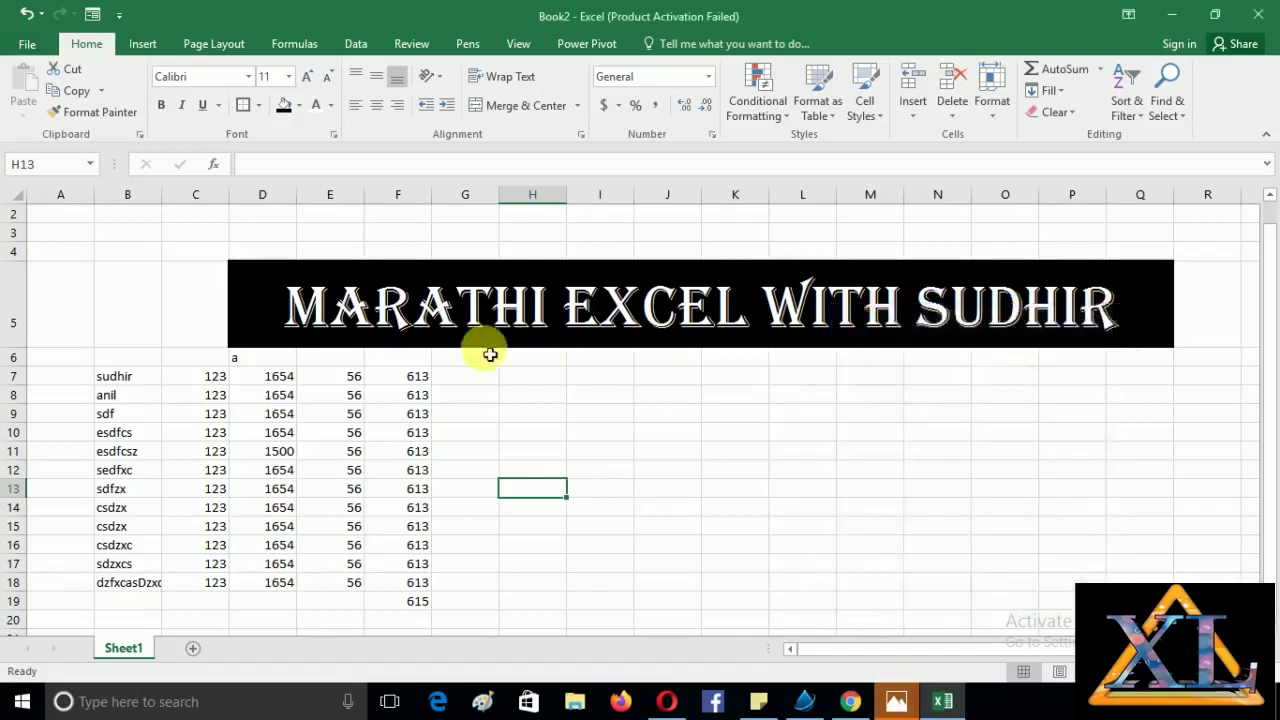
Insert a comment on cell B7 reading "Marathi Excel With" followed by the first name used in the banner title.
{"action": "left_click", "coordinate": [164, 380]}
{"action": "right_click", "coordinate": [164, 381]}
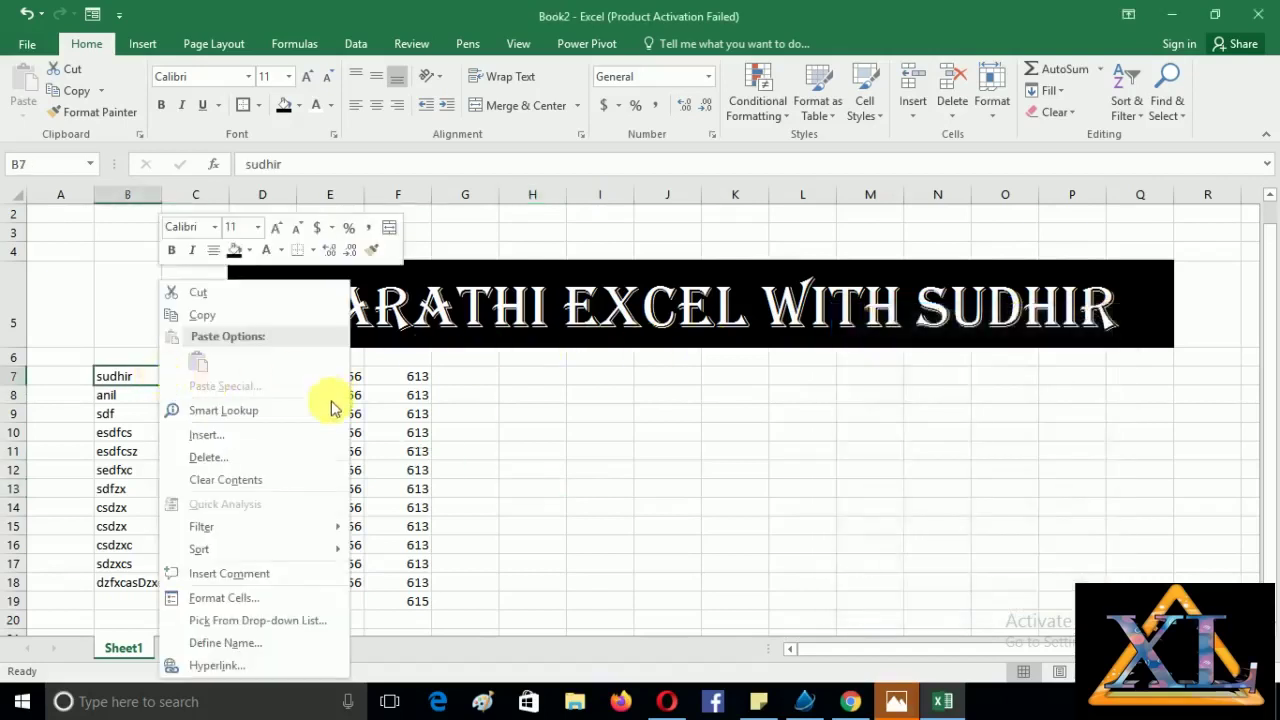
{"action": "left_click", "coordinate": [266, 573]}
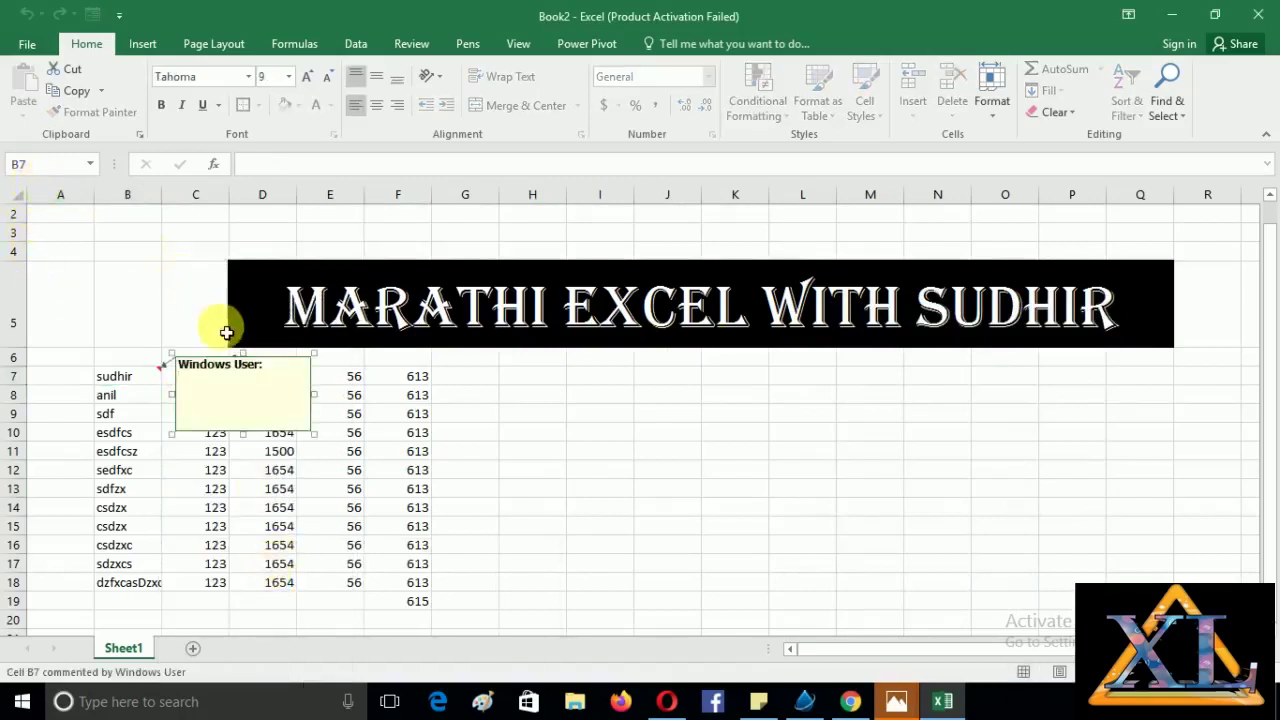
{"action": "type", "text": "M"}
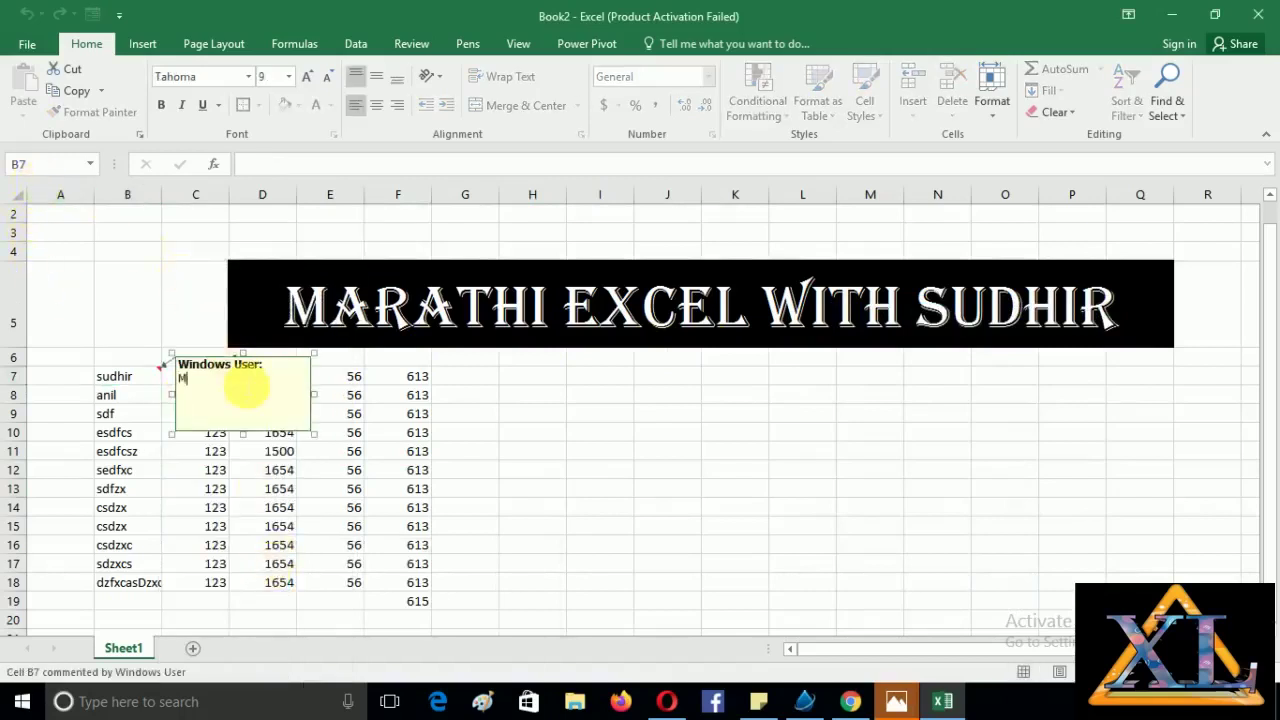
{"action": "type", "text": "arathi Excel With"}
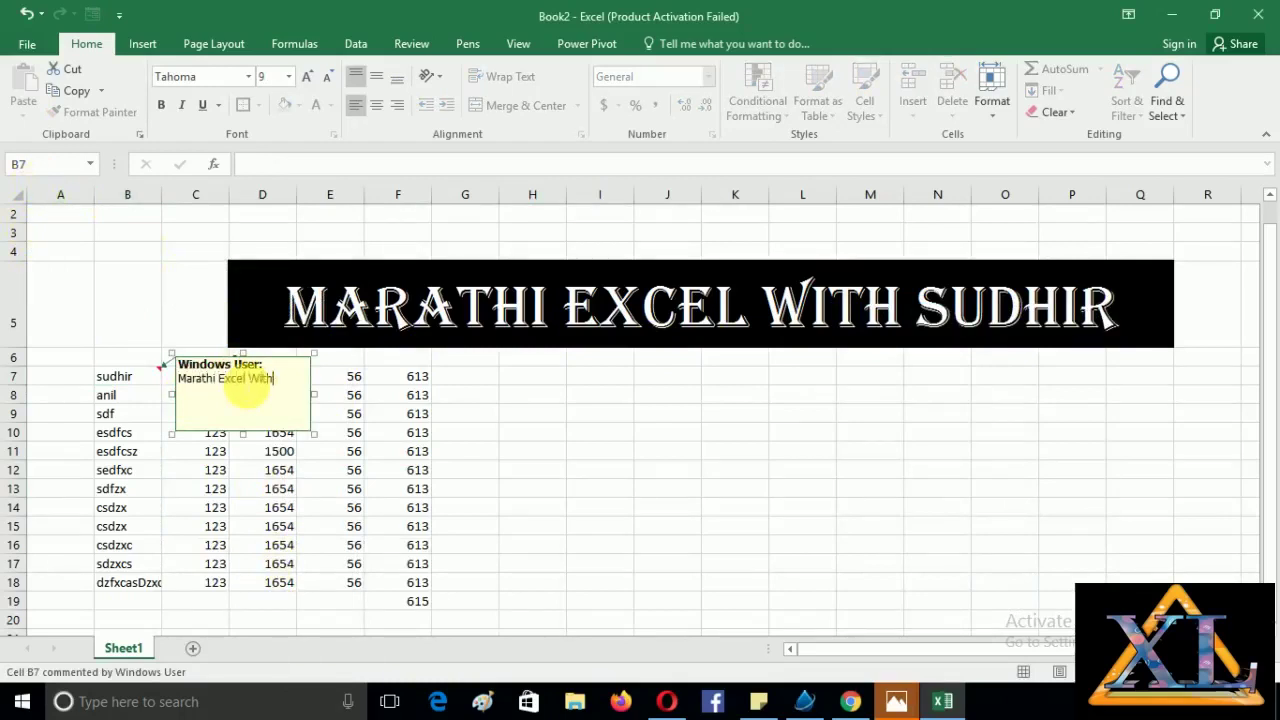
{"action": "type", "text": " Sudhir"}
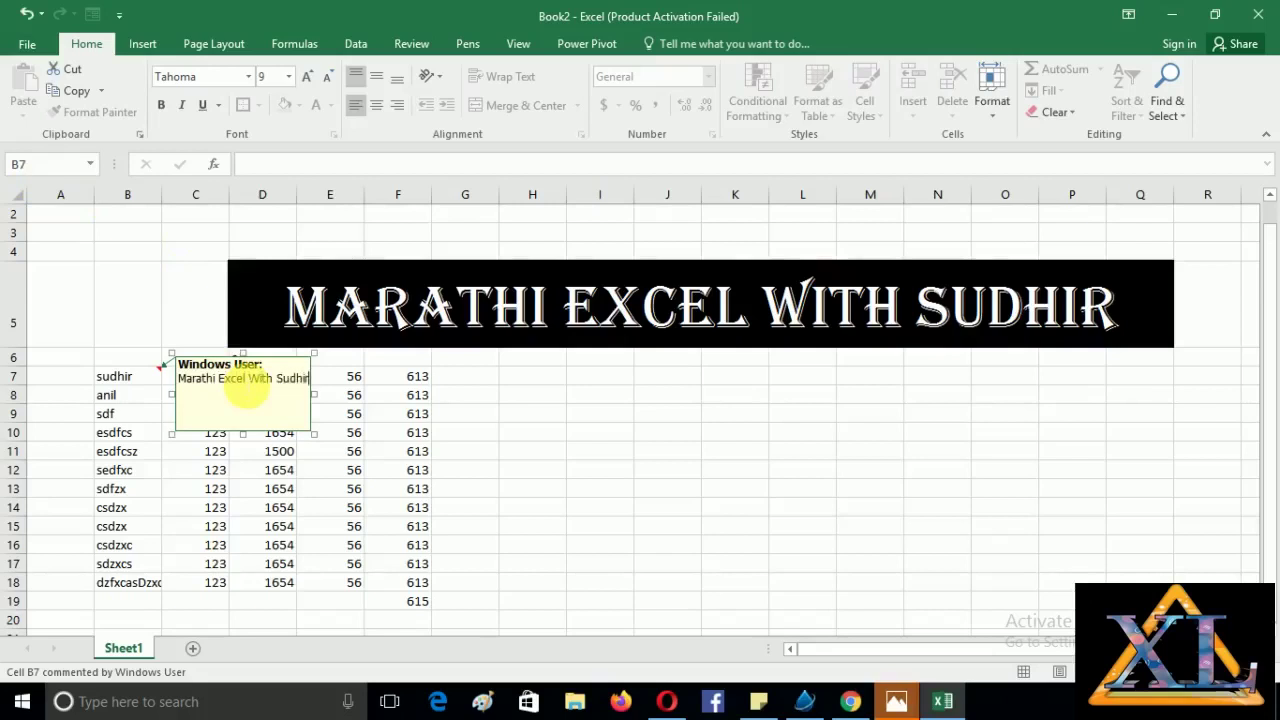
{"action": "left_click", "coordinate": [282, 550]}
From cell F19, use Go To to jump to the commented cell B7.
{"action": "left_click", "coordinate": [416, 603]}
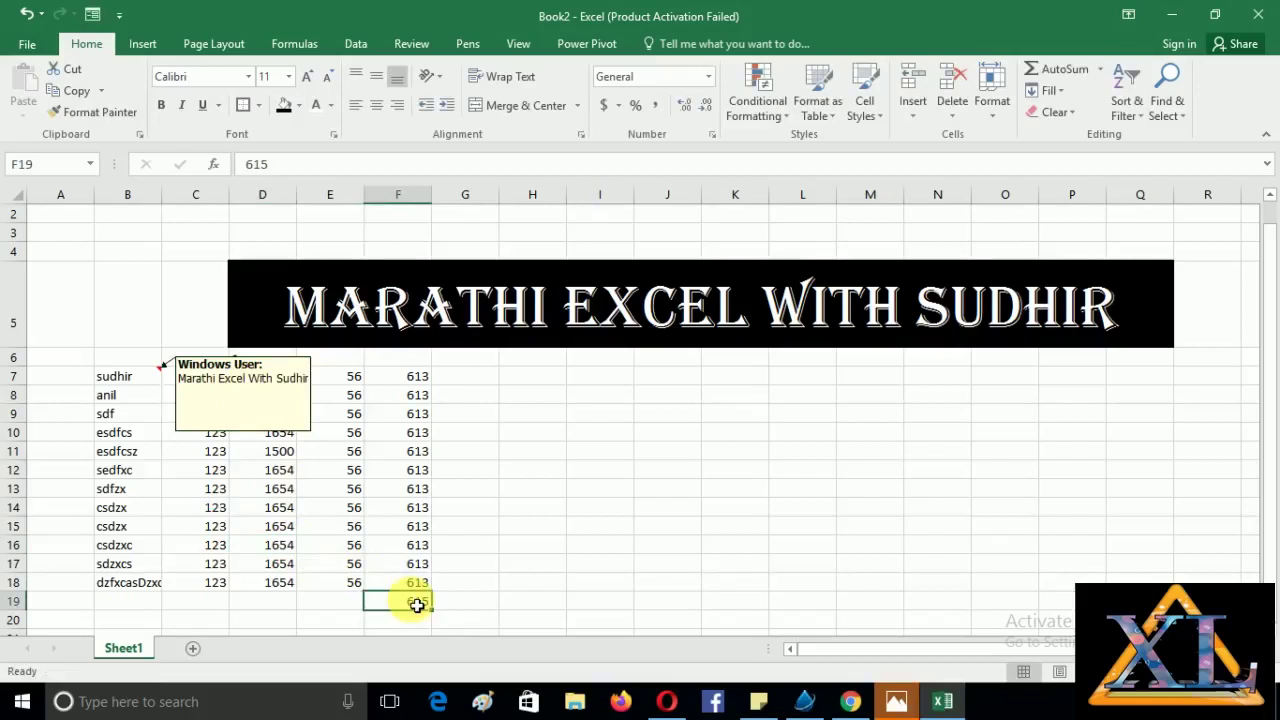
{"action": "key", "text": "ctrl+g"}
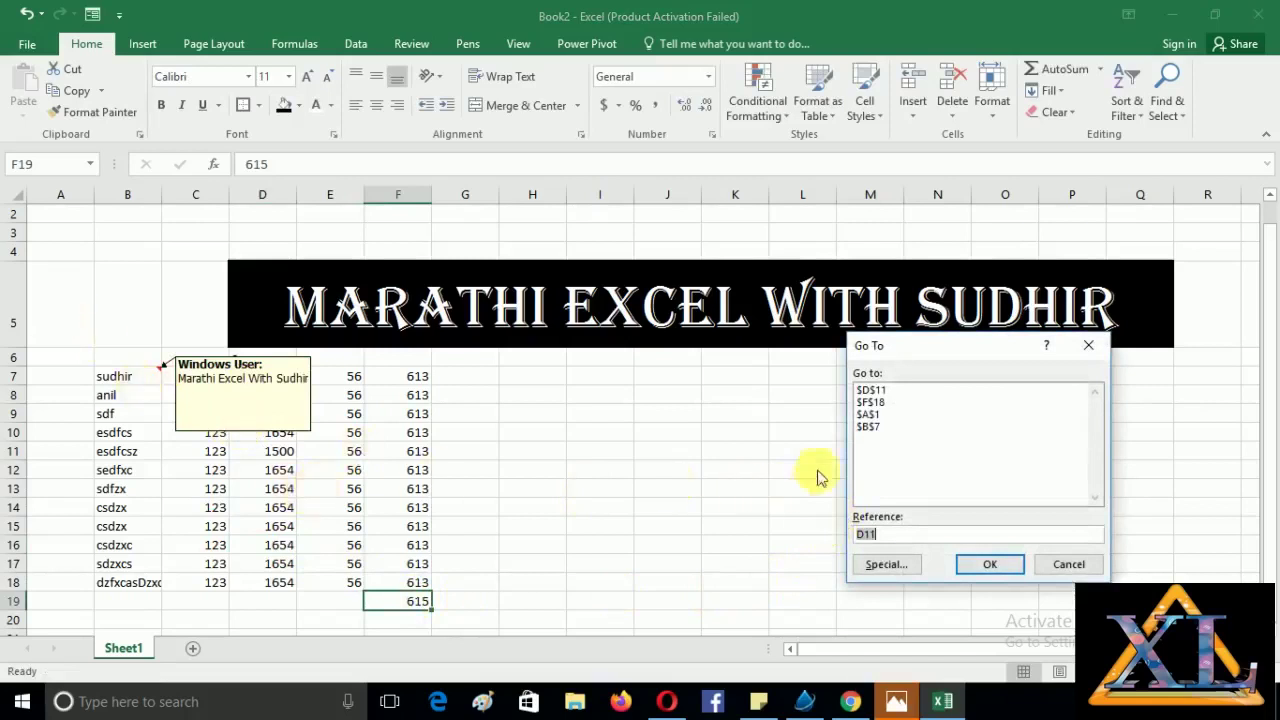
{"action": "left_click", "coordinate": [868, 427]}
{"action": "left_click", "coordinate": [988, 566]}
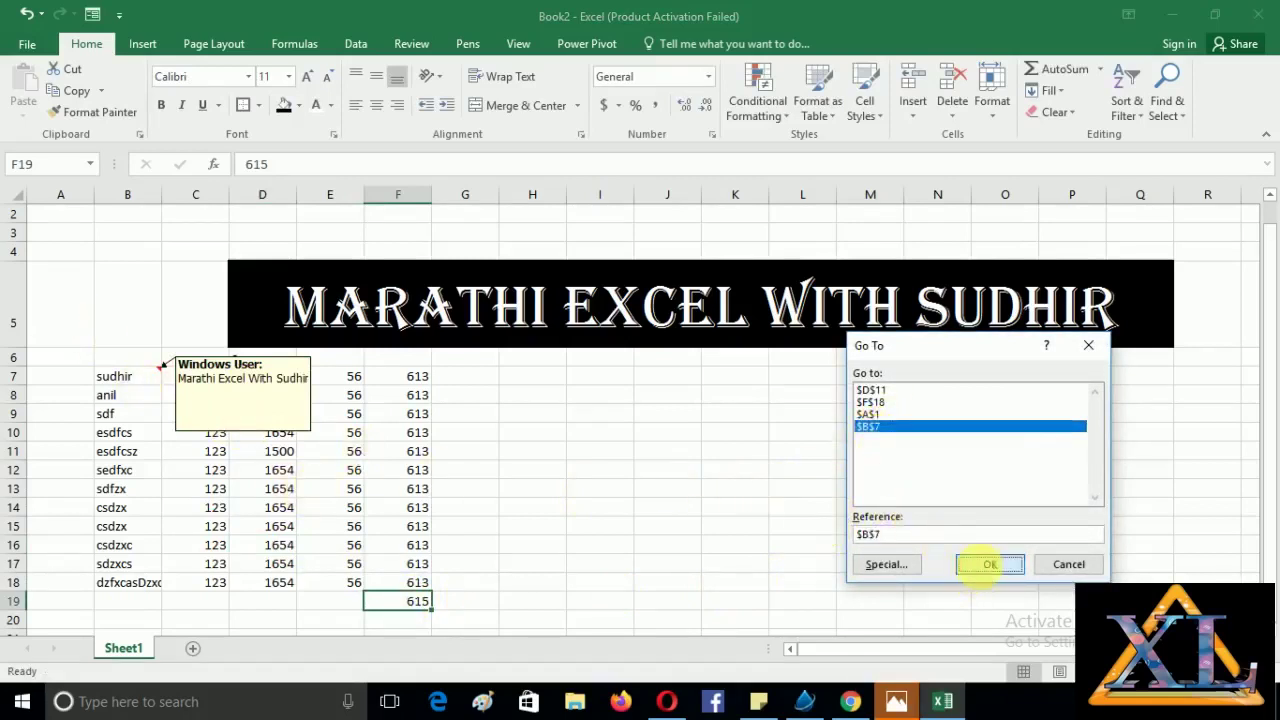
Open Go To again from cell B7.
{"action": "key", "text": "ctrl+g"}
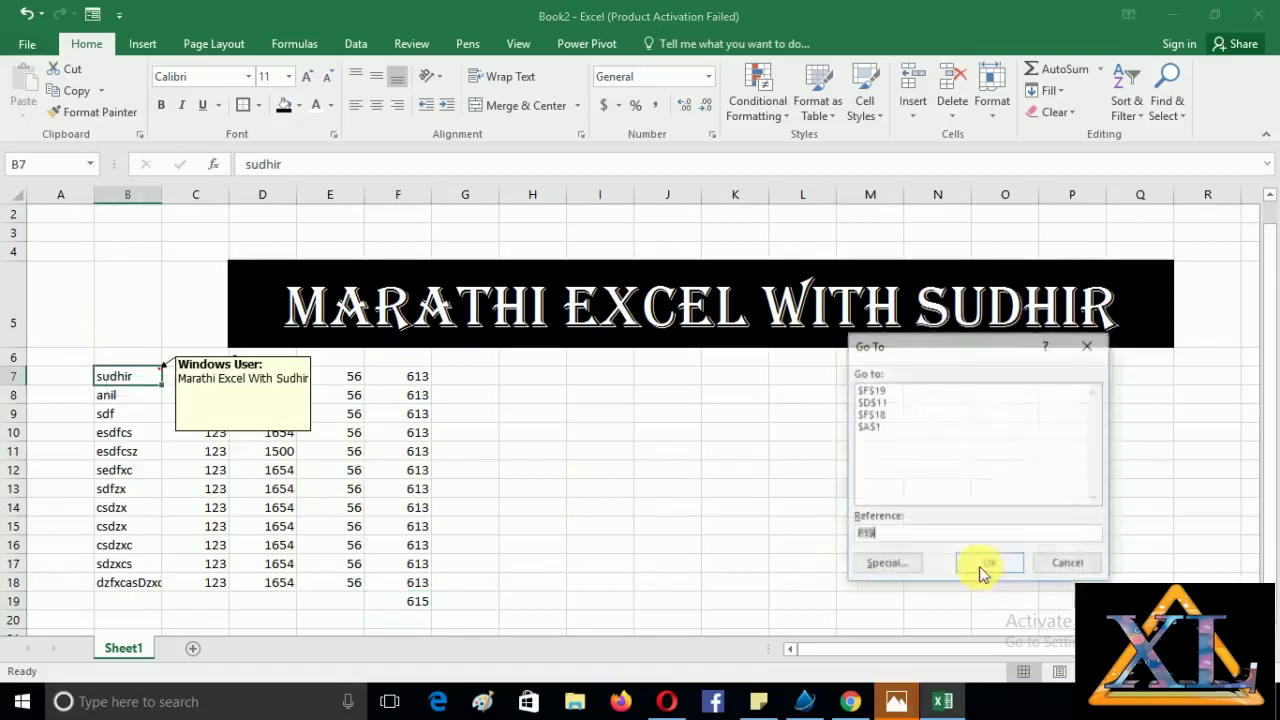